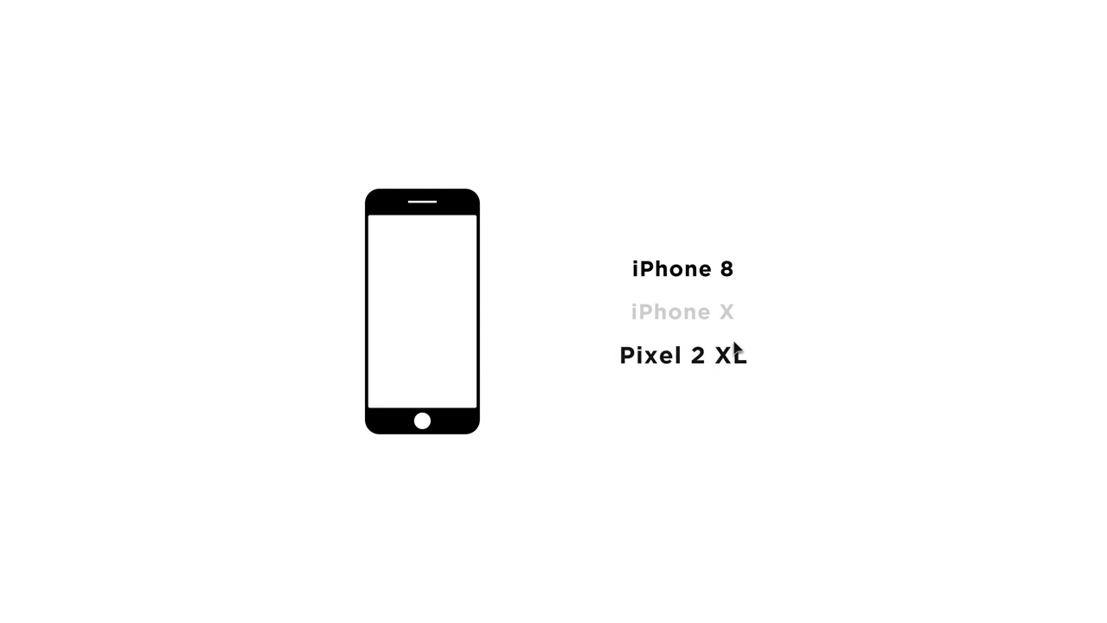
pyautogui.click(708, 316)
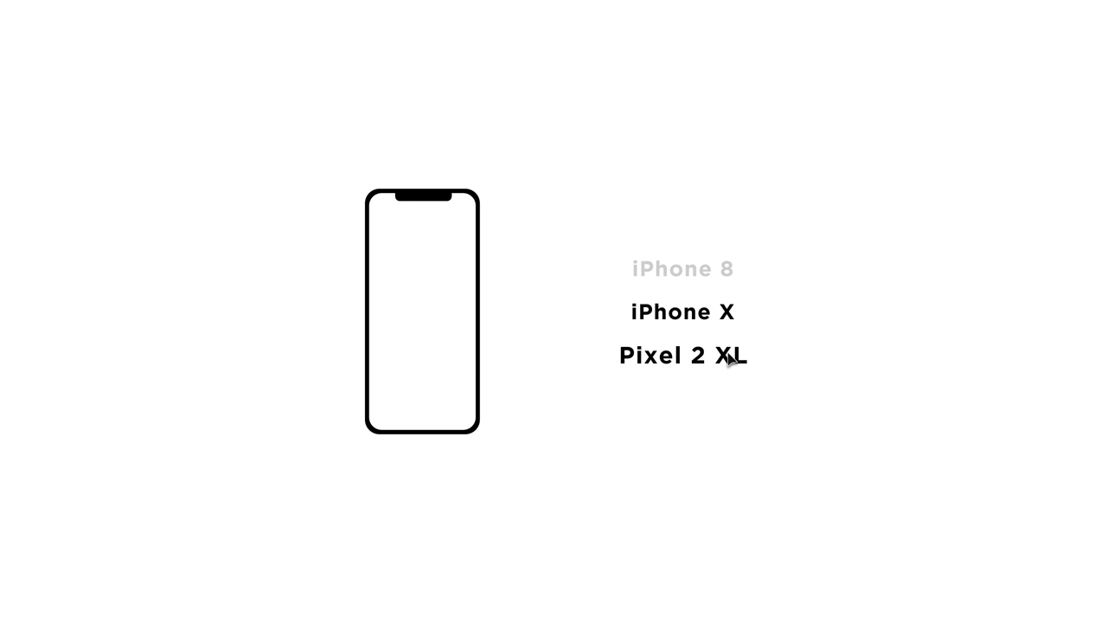
pyautogui.click(727, 351)
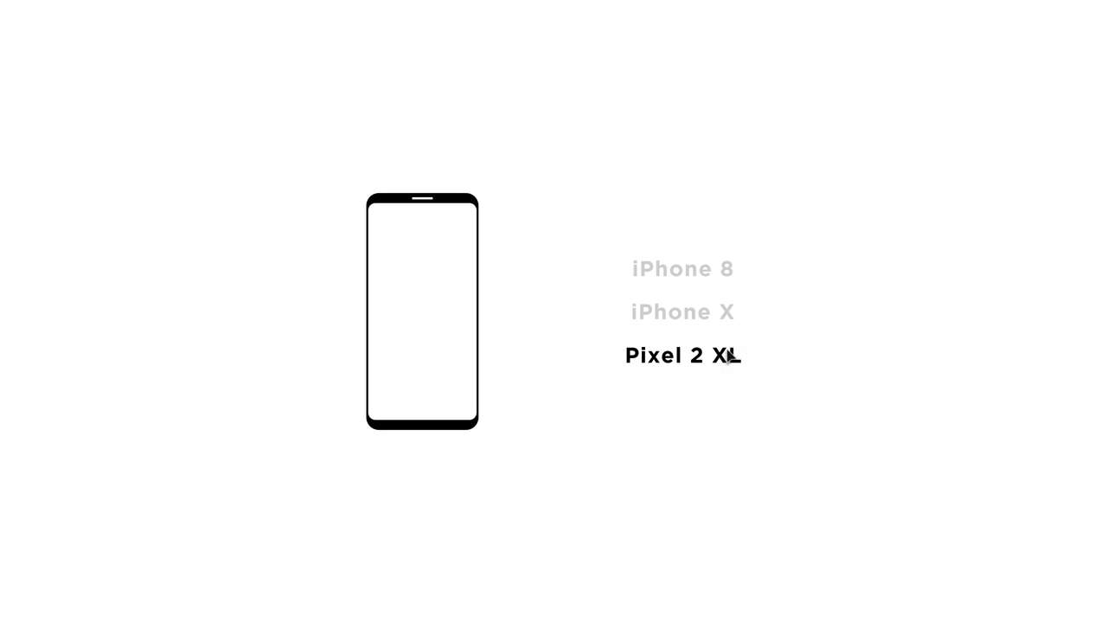
pyautogui.click(709, 274)
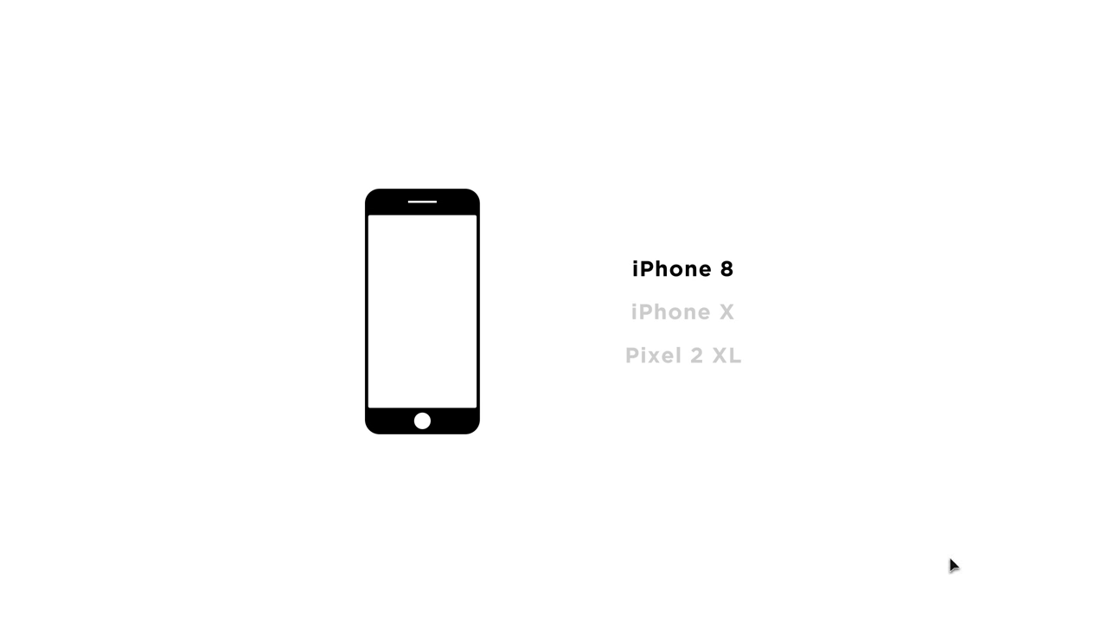
pyautogui.click(707, 317)
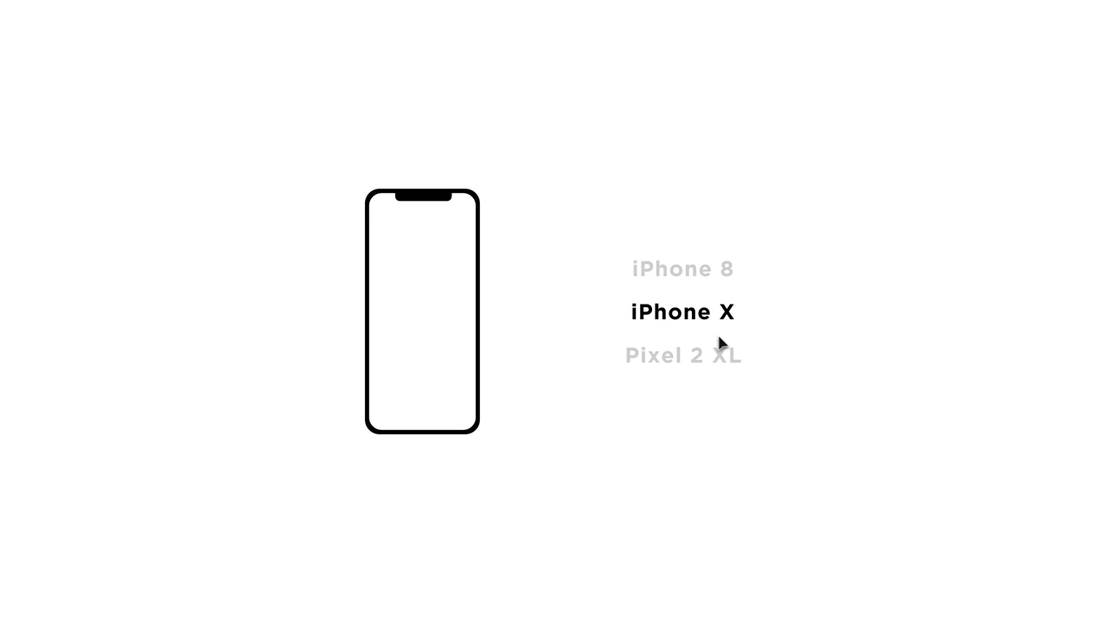
pyautogui.click(729, 357)
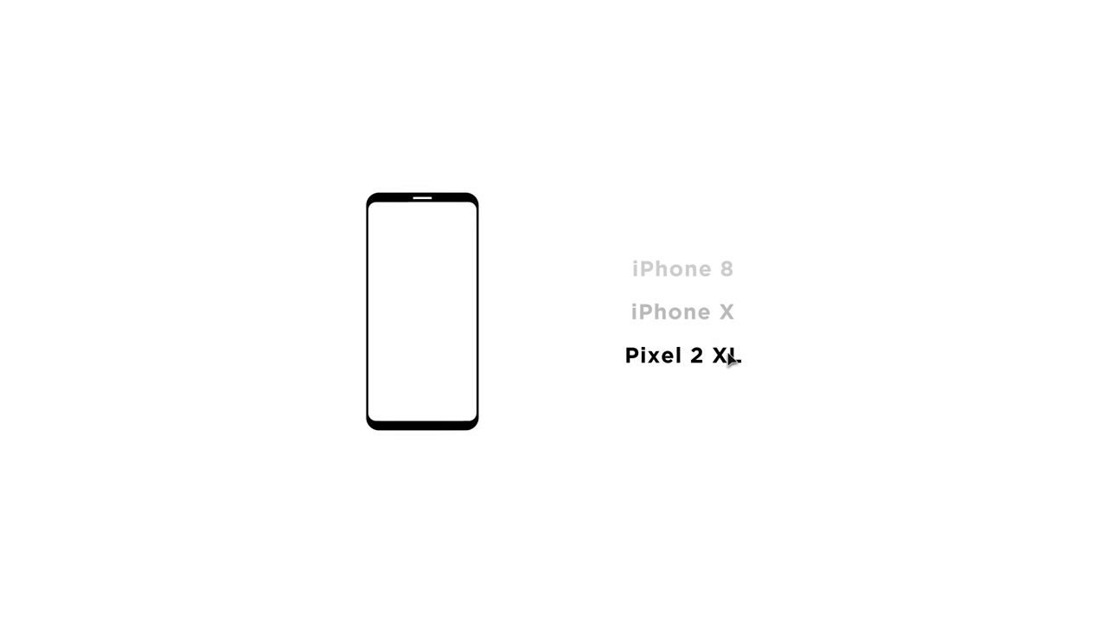
pyautogui.click(709, 275)
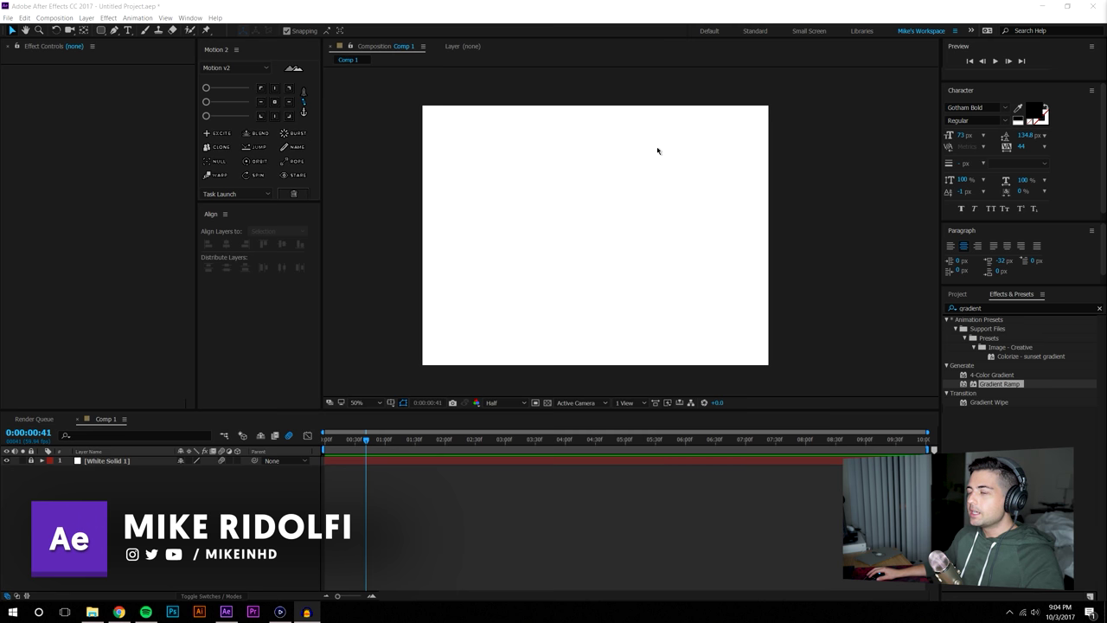
# Review the size, frame rate and duration in Comp 1's composition settings, then close them without changes
pyautogui.click(54, 17)
pyautogui.click(80, 43)
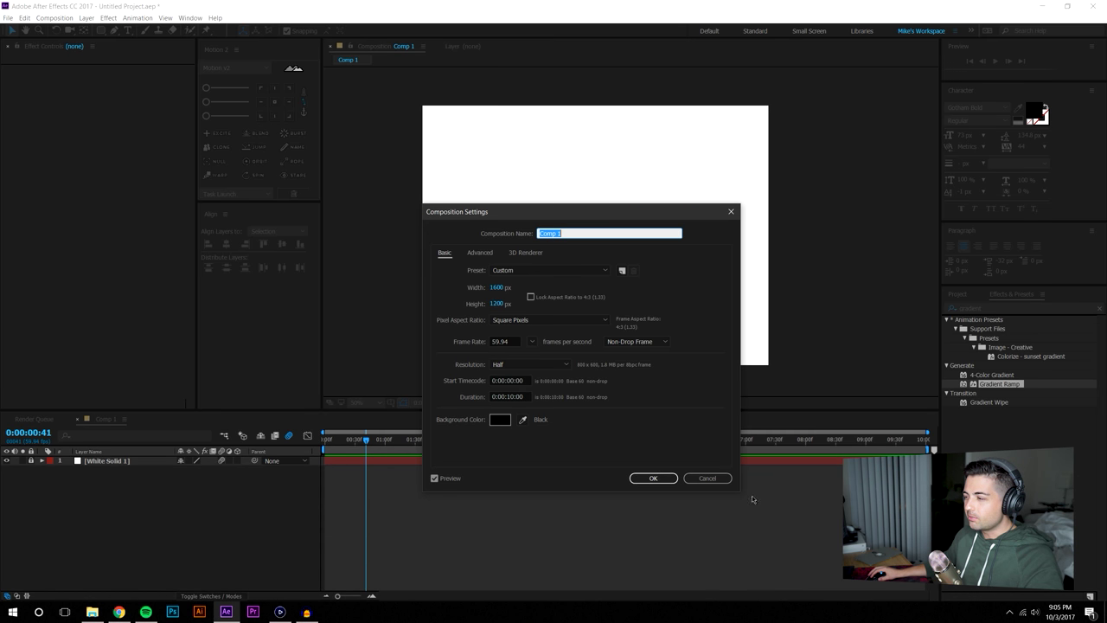
pyautogui.click(704, 480)
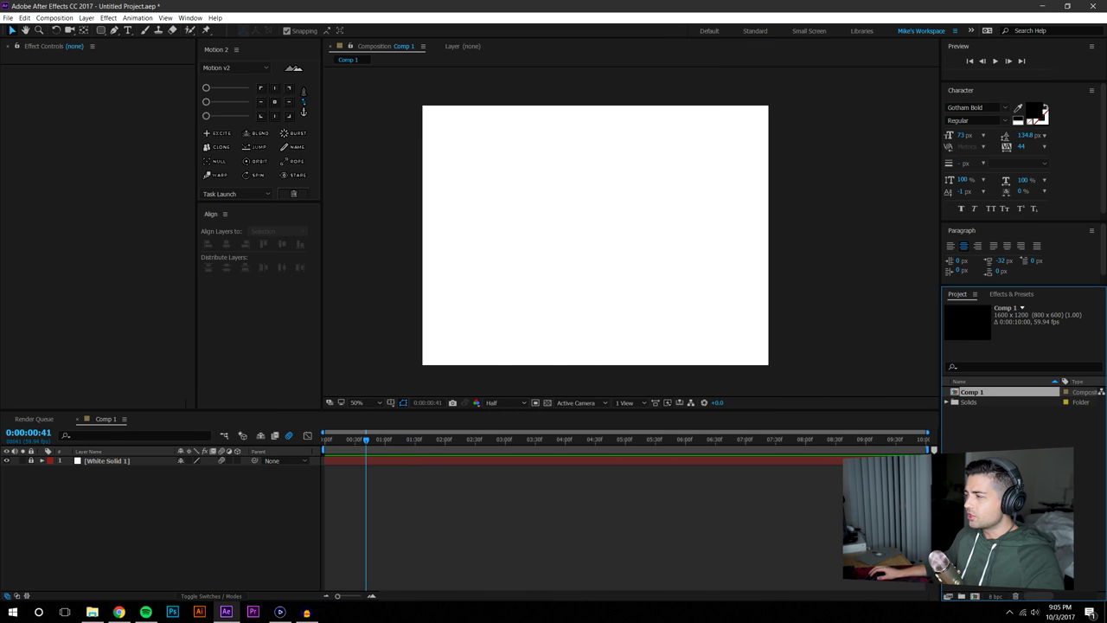
# Switch to File Explorer and open the MOBOX folder inside the _YouTube folder
pyautogui.click(92, 612)
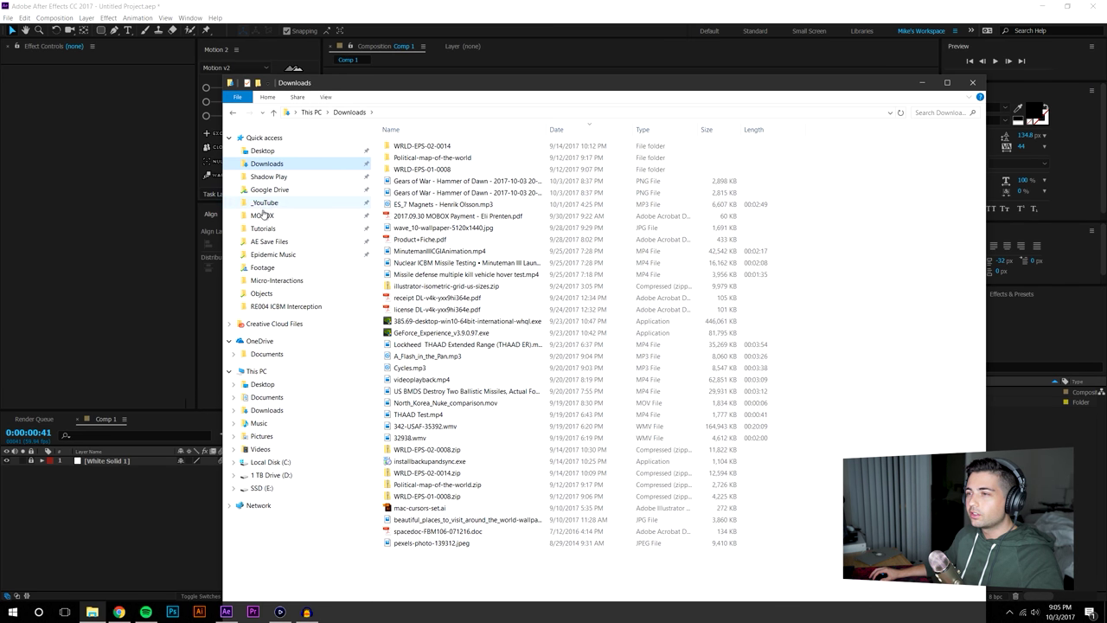
pyautogui.click(261, 228)
pyautogui.click(272, 163)
pyautogui.click(269, 152)
pyautogui.click(275, 165)
pyautogui.click(269, 176)
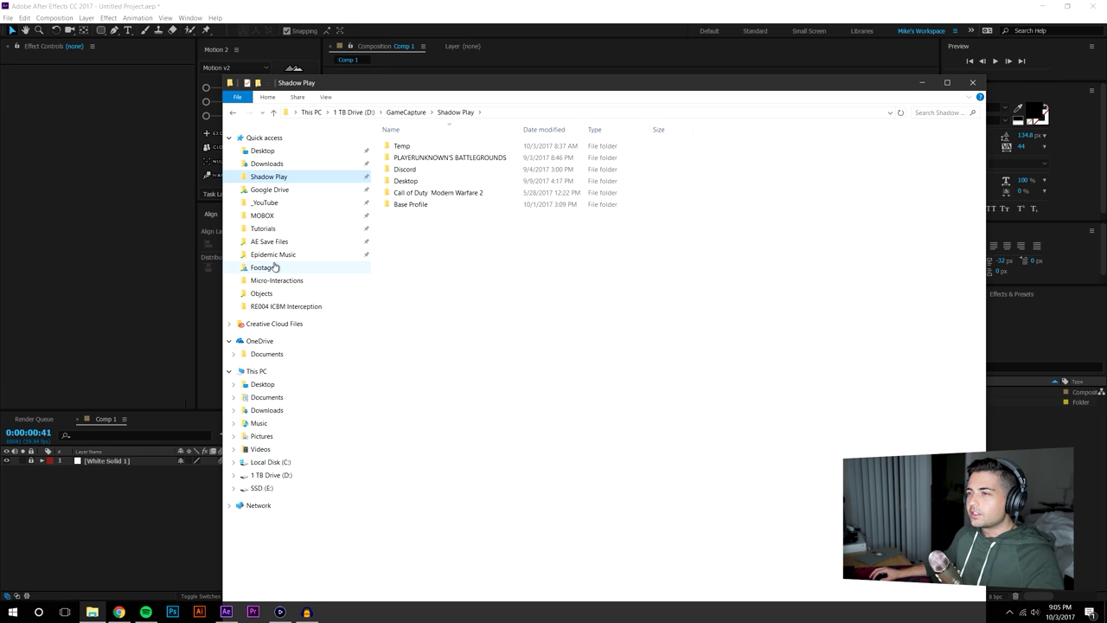
pyautogui.click(278, 206)
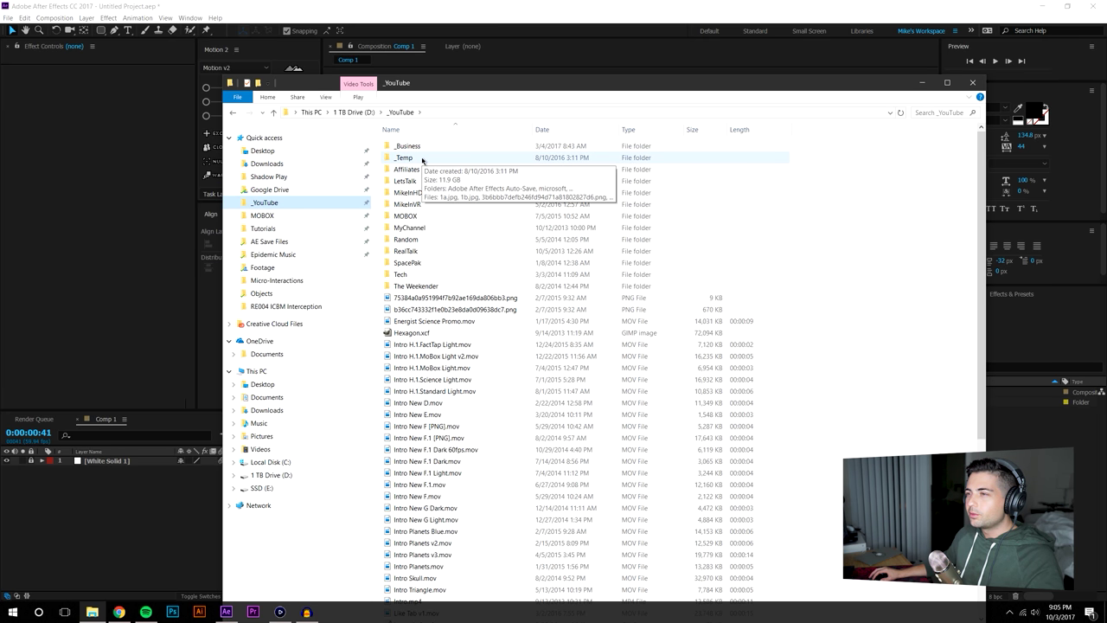
pyautogui.doubleClick(407, 215)
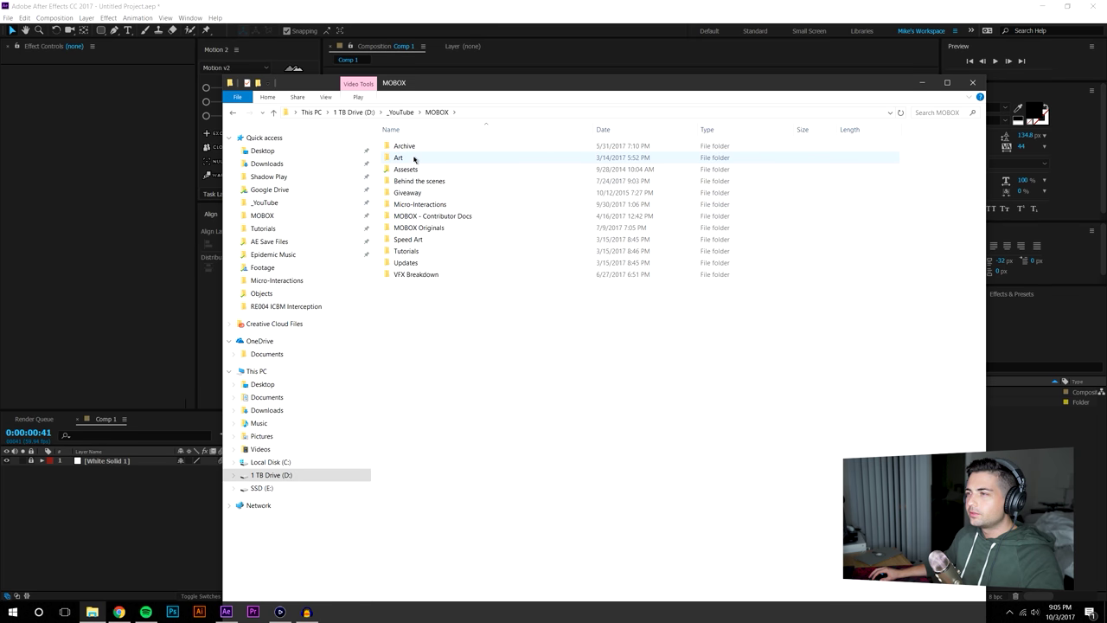
# Open the Objects folder inside MOBOX's Assesets folder
pyautogui.doubleClick(413, 158)
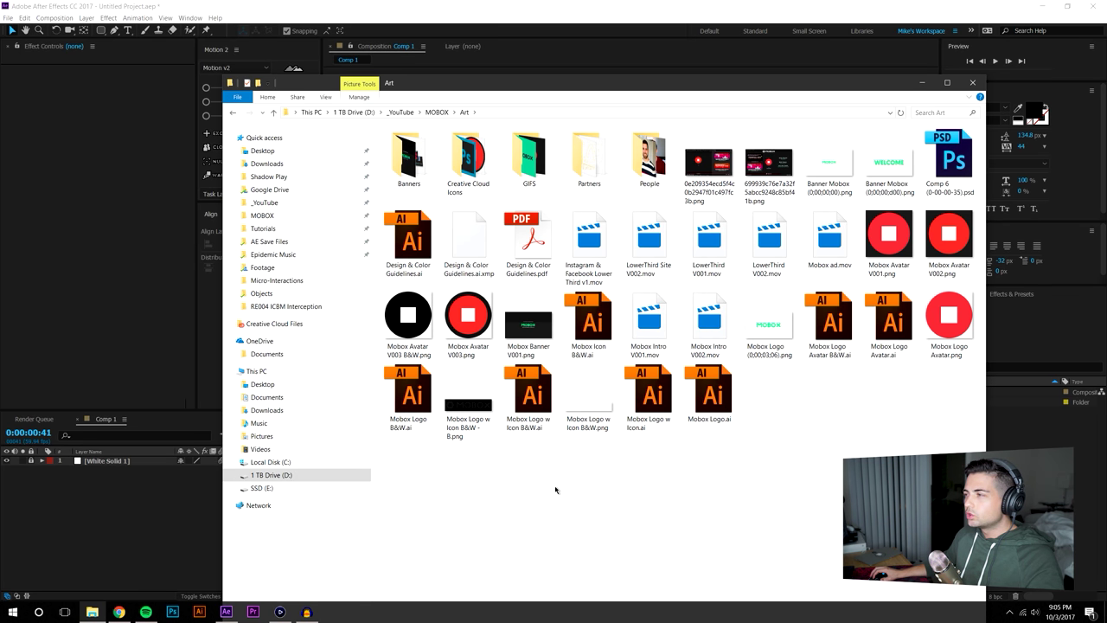
pyautogui.click(437, 113)
pyautogui.doubleClick(406, 170)
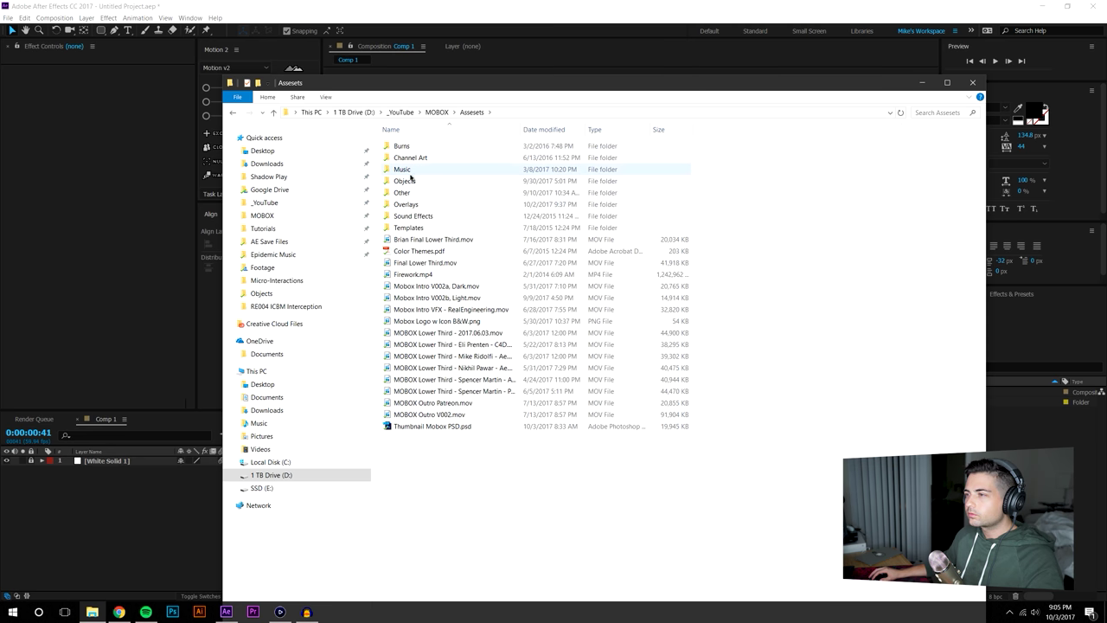
pyautogui.doubleClick(408, 186)
pyautogui.hotkey('alt', 'Left')
pyautogui.doubleClick(406, 185)
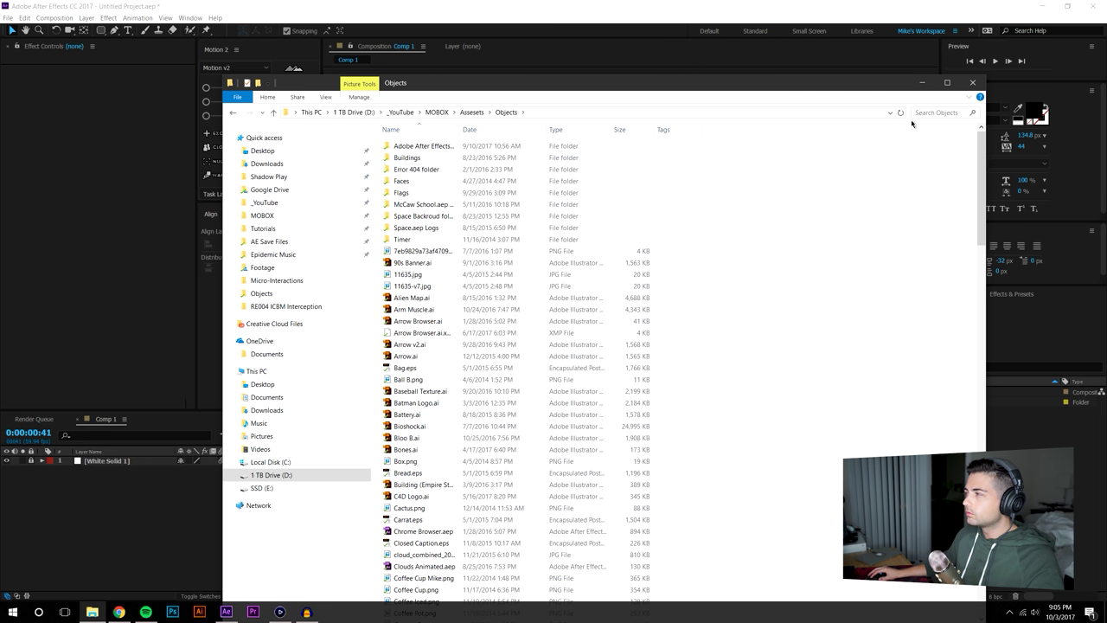
# Search the Objects folder for "mouse"
pyautogui.click(933, 112)
pyautogui.write('mouse pointer')
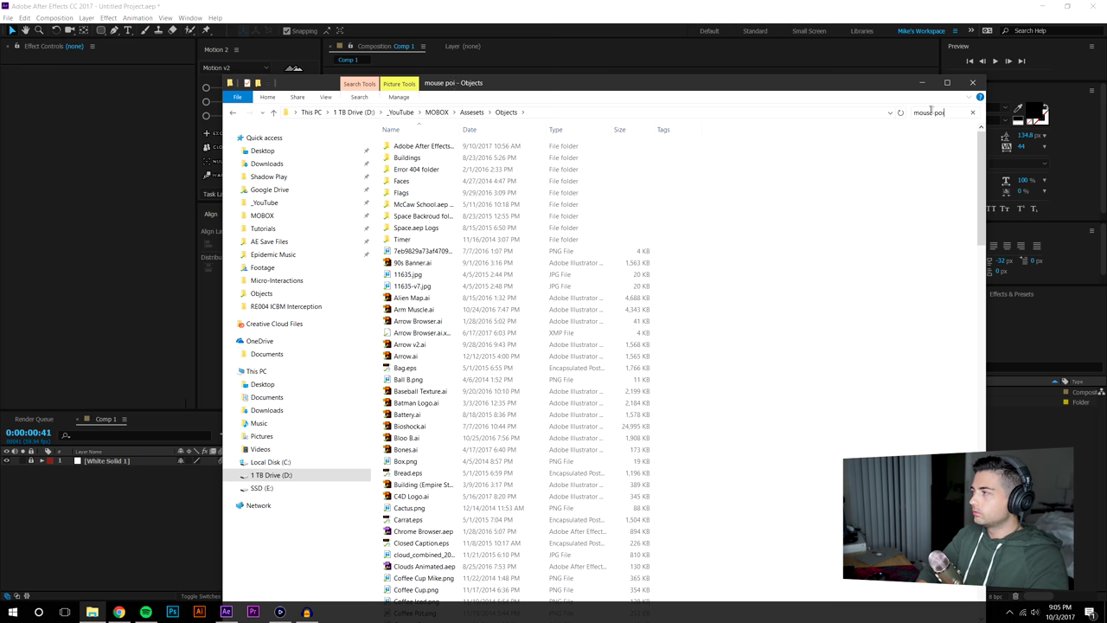
pyautogui.press('BackSpace')
pyautogui.press('BackSpace')
pyautogui.press('BackSpace')
pyautogui.press('BackSpace')
pyautogui.press('BackSpace')
pyautogui.press('BackSpace')
pyautogui.press('BackSpace')
pyautogui.press('BackSpace')
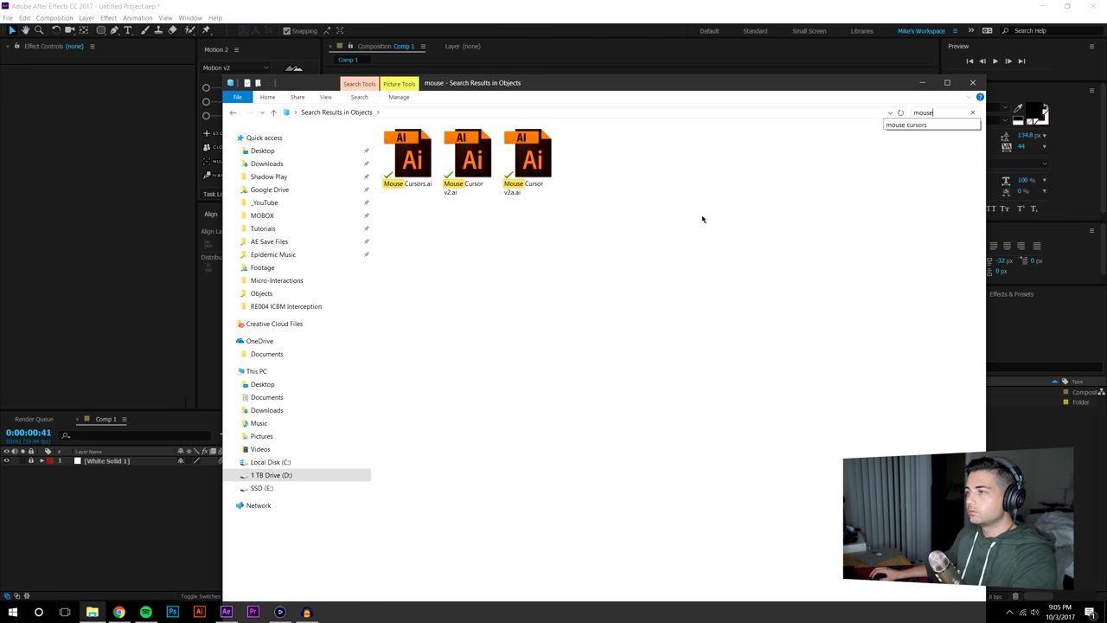
# Import Mouse Cursor v2a.ai into the After Effects project as a composition with separate layers
pyautogui.click(506, 162)
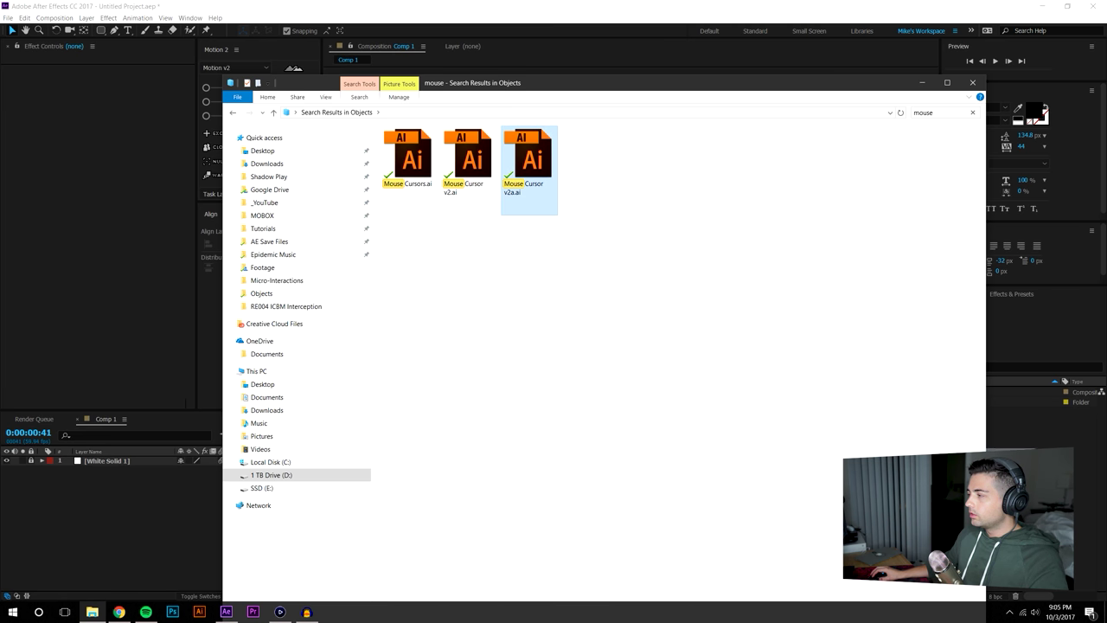
pyautogui.press('Return')
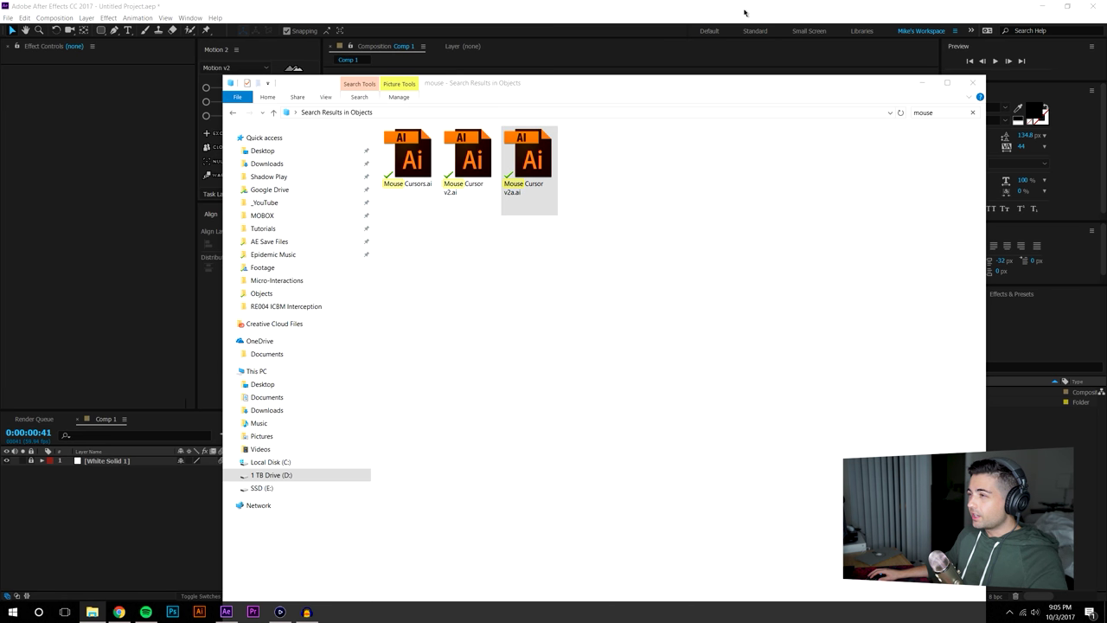
pyautogui.click(744, 12)
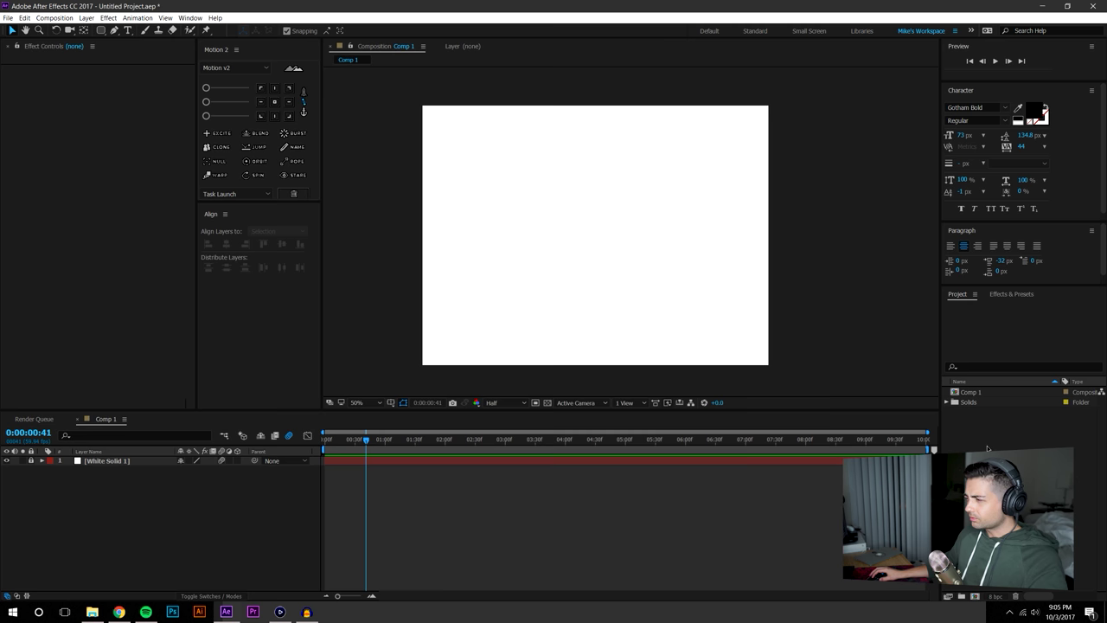
pyautogui.click(612, 362)
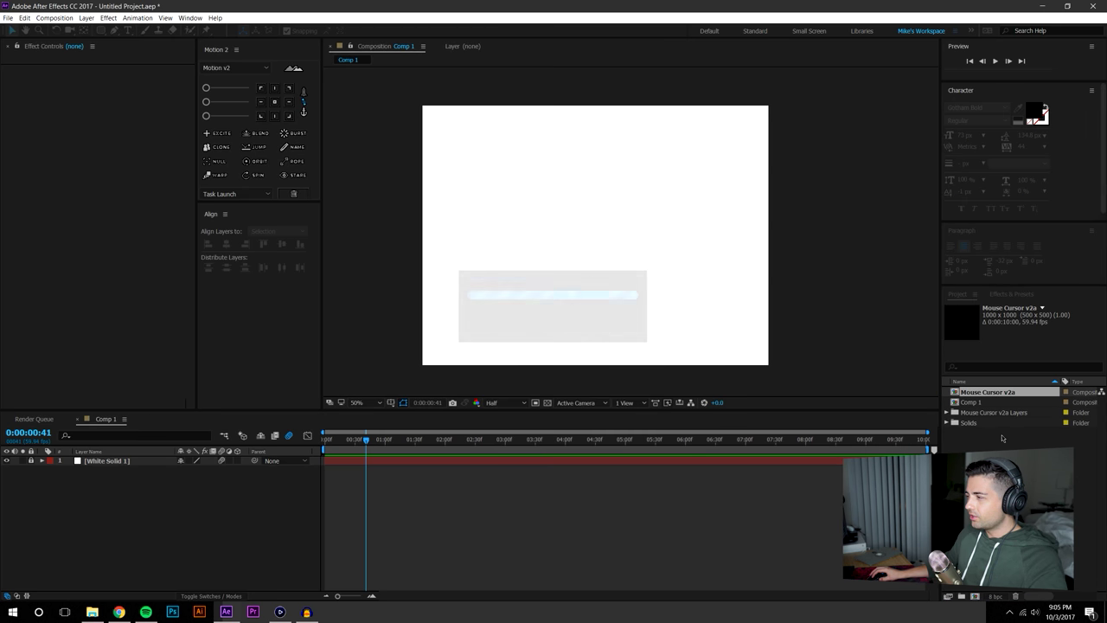
# In the Mouse Cursor v2a composition, display the transparency grid and delete the black background, Layer 1
pyautogui.doubleClick(986, 402)
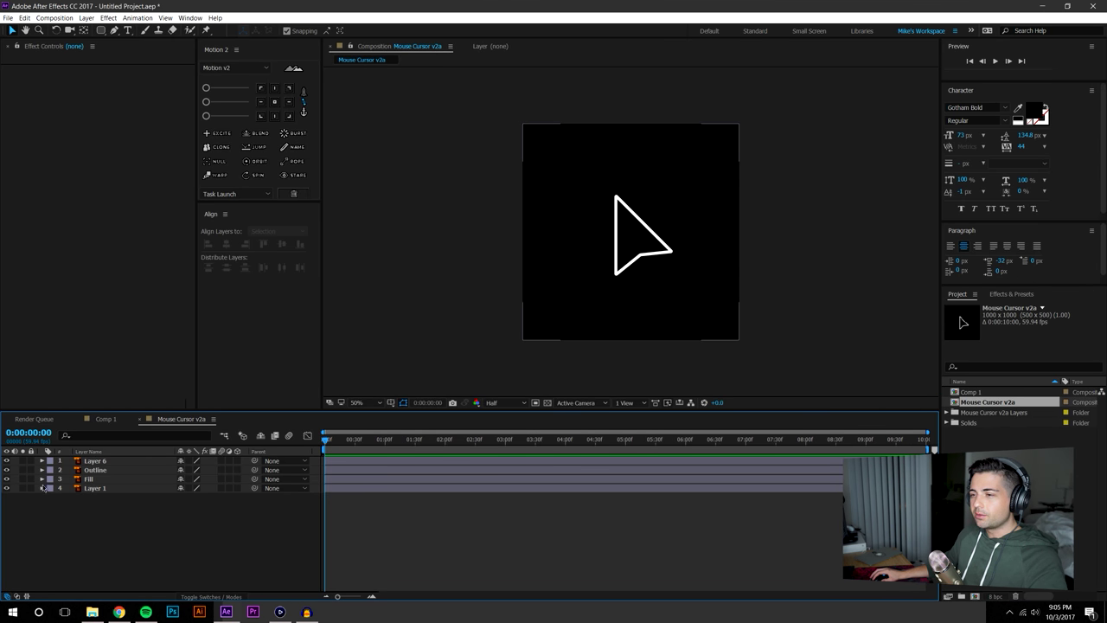
pyautogui.click(547, 403)
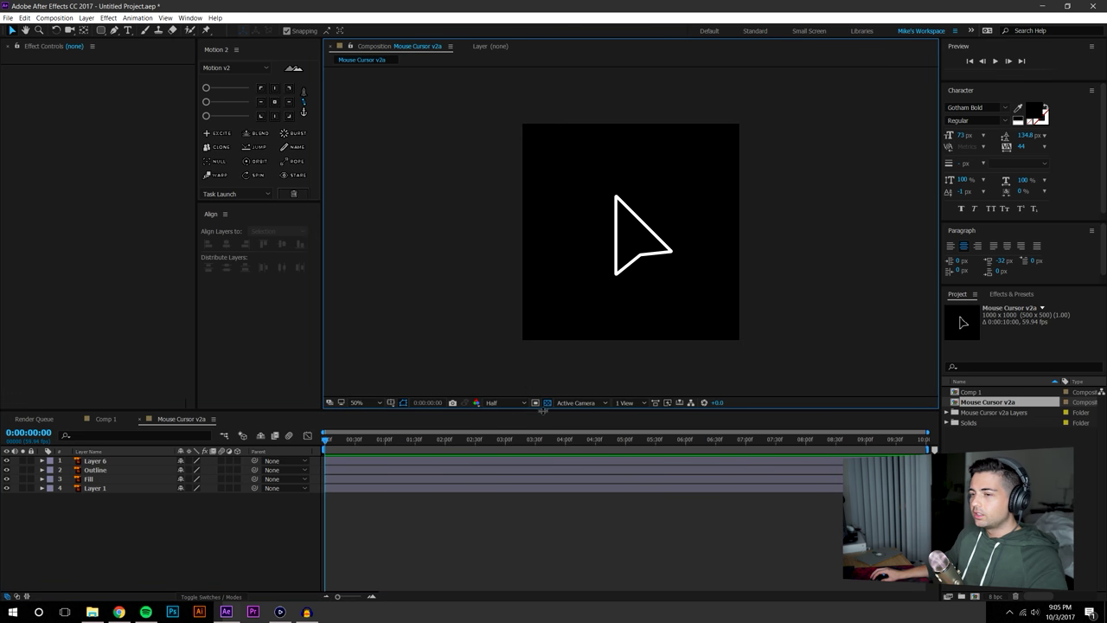
pyautogui.click(95, 488)
pyautogui.press('Delete')
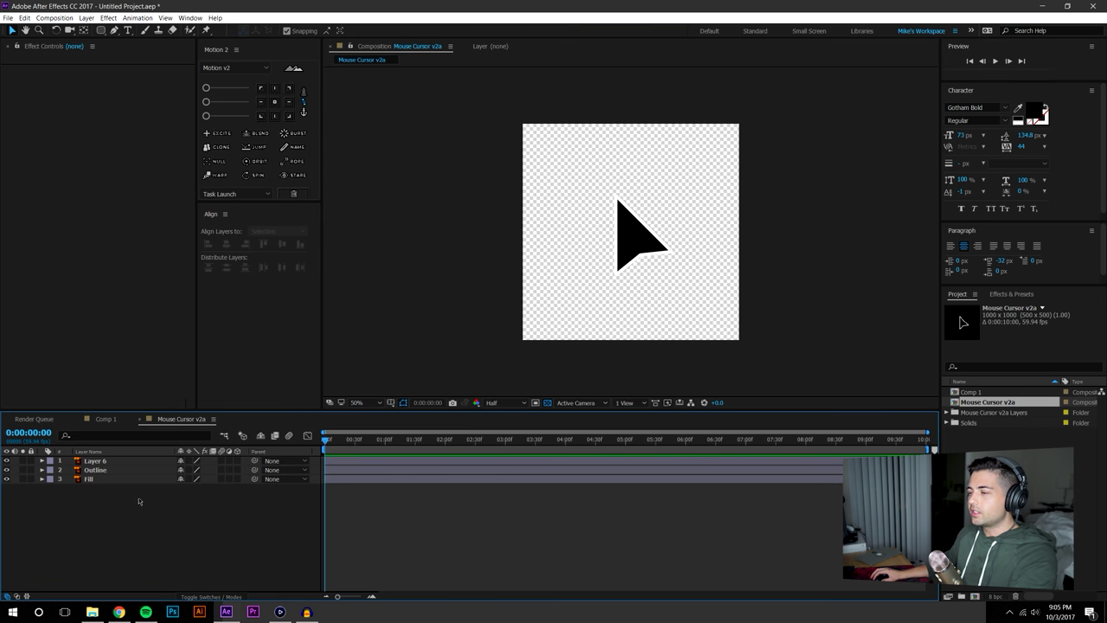
# Enable motion blur and continuous rasterization for Layer 6, Outline and Fill
pyautogui.moveTo(228, 461); pyautogui.dragTo(221, 497)
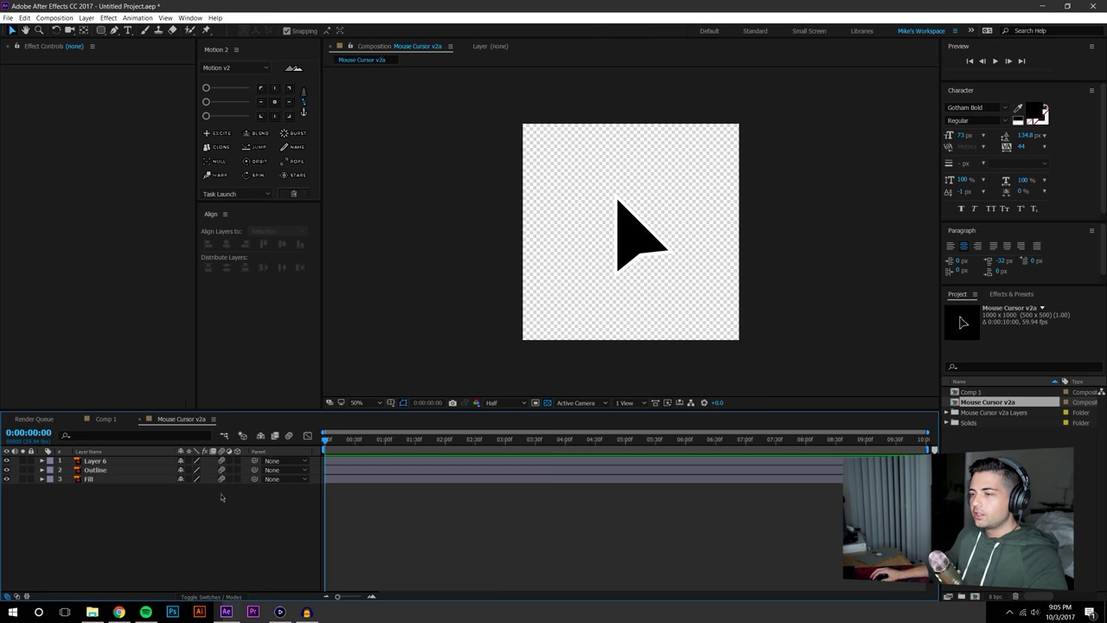
pyautogui.moveTo(189, 461); pyautogui.dragTo(191, 504)
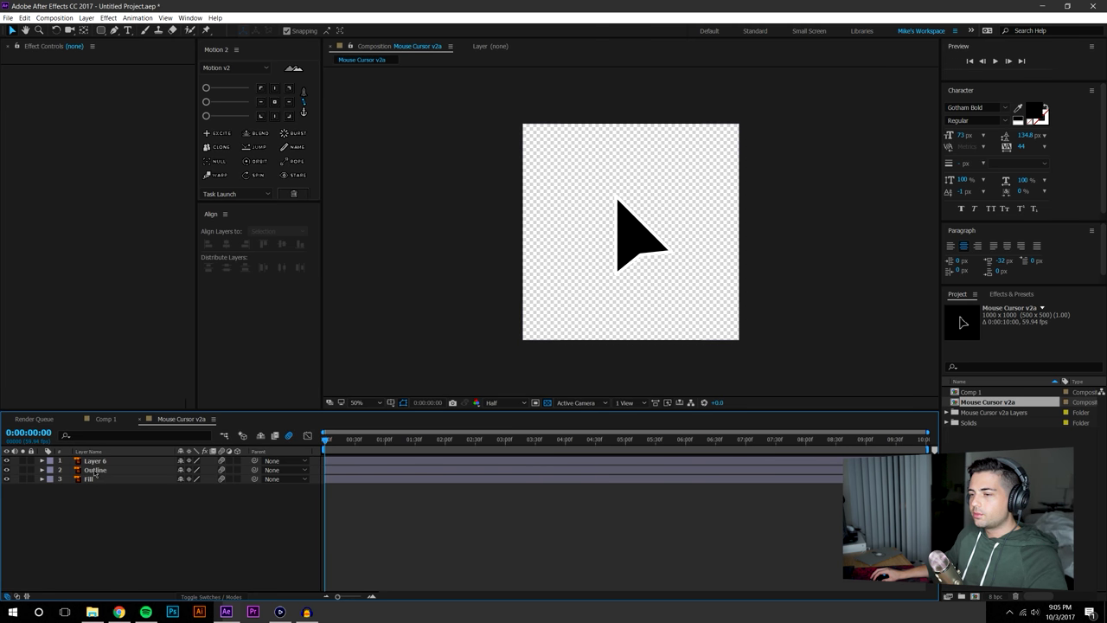
# Place the Mouse Cursor v2a composition in the centre of Comp 1 and scale it to 9%
pyautogui.click(104, 419)
pyautogui.moveTo(987, 401); pyautogui.dragTo(595, 237)
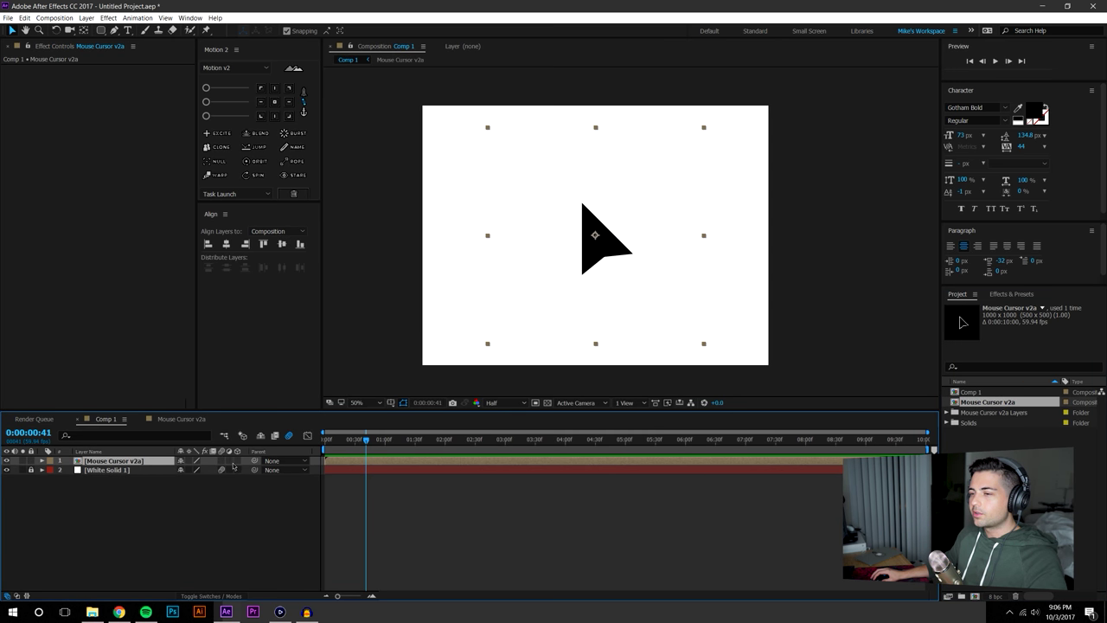
pyautogui.press('s')
pyautogui.moveTo(210, 471); pyautogui.dragTo(169, 475)
pyautogui.click(213, 529)
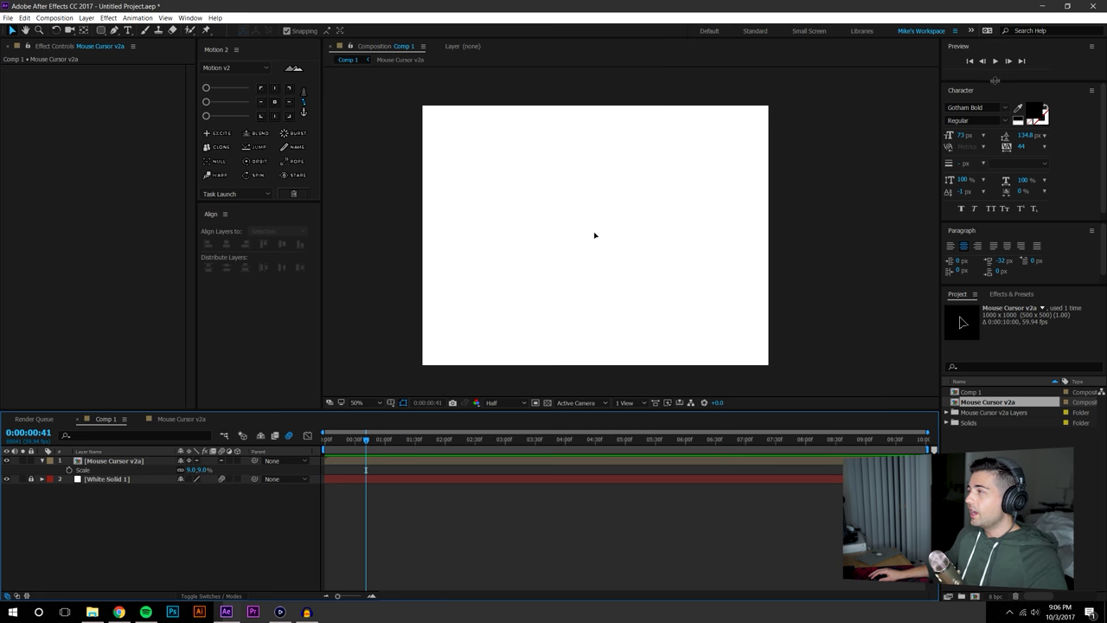
# Find the Drop Shadow effect by searching for "drop" and apply it to the mouse cursor layer
pyautogui.moveTo(995, 80); pyautogui.dragTo(1000, 53)
pyautogui.click(1012, 294)
pyautogui.click(1004, 309)
pyautogui.write('drop')
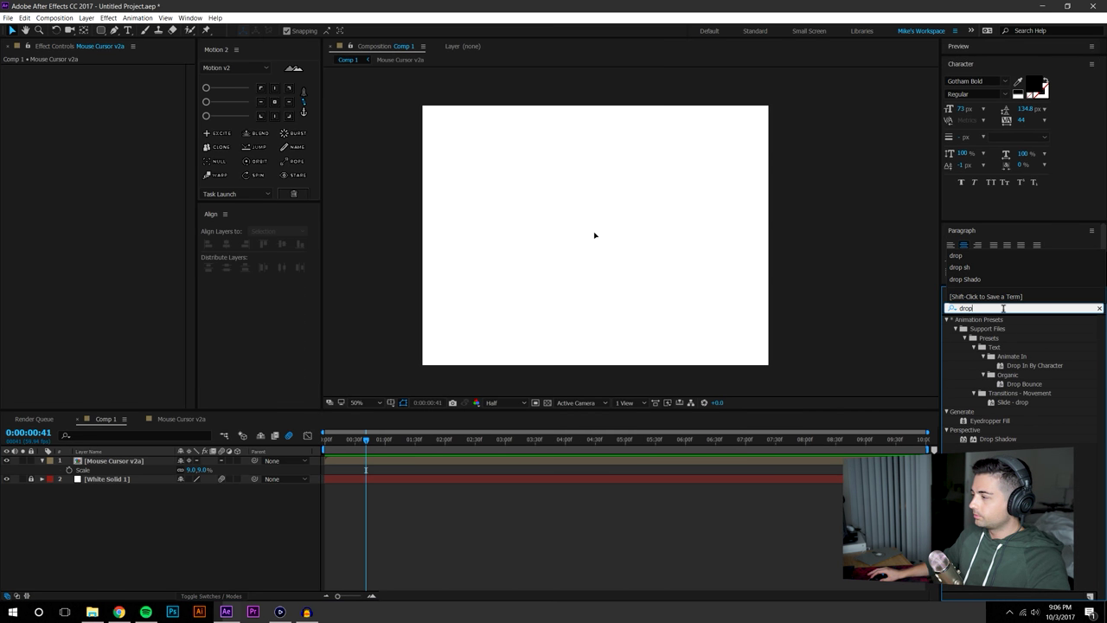
pyautogui.moveTo(995, 440); pyautogui.dragTo(599, 237)
pyautogui.scroll(3, 598, 237)
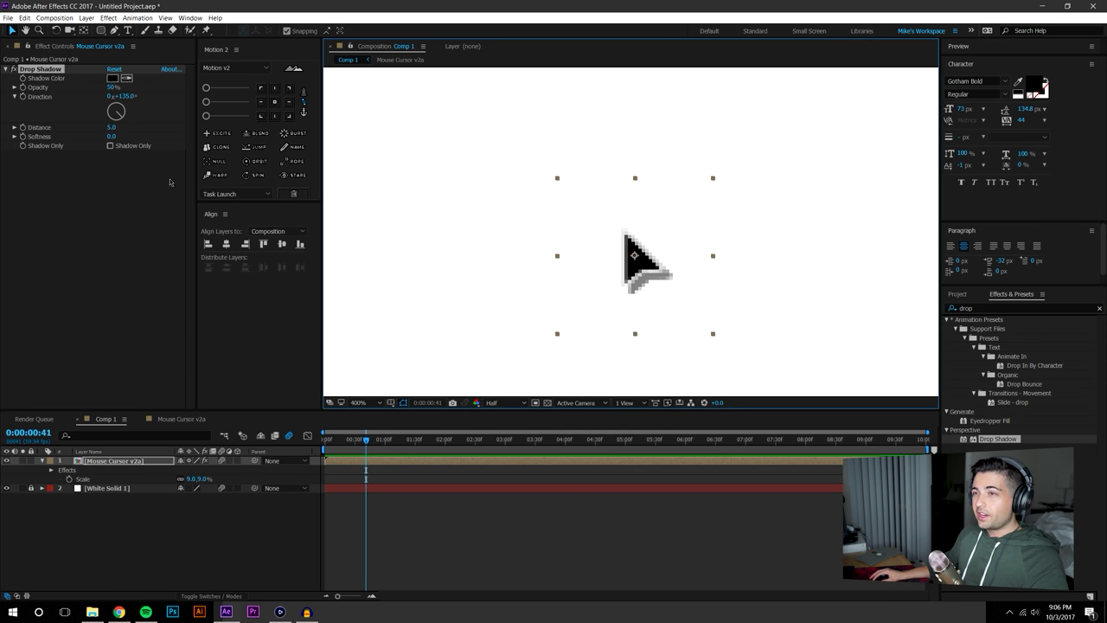
# Set the cursor's drop shadow to distance 3, opacity 72% and softness 24
pyautogui.moveTo(115, 130); pyautogui.dragTo(114, 131)
pyautogui.moveTo(115, 89); pyautogui.dragTo(191, 90)
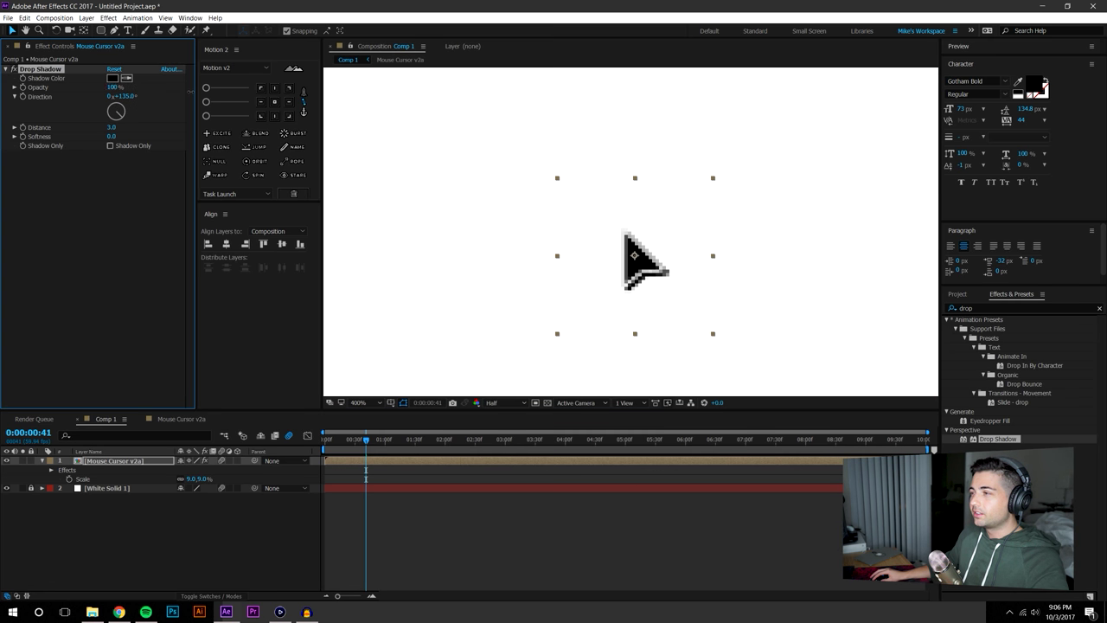
pyautogui.hotkey('ctrl', 'z')
pyautogui.moveTo(110, 137); pyautogui.dragTo(116, 137)
pyautogui.moveTo(116, 88); pyautogui.dragTo(145, 91)
pyautogui.moveTo(112, 136); pyautogui.dragTo(120, 135)
pyautogui.scroll(-3, 702, 180)
pyautogui.click(812, 152)
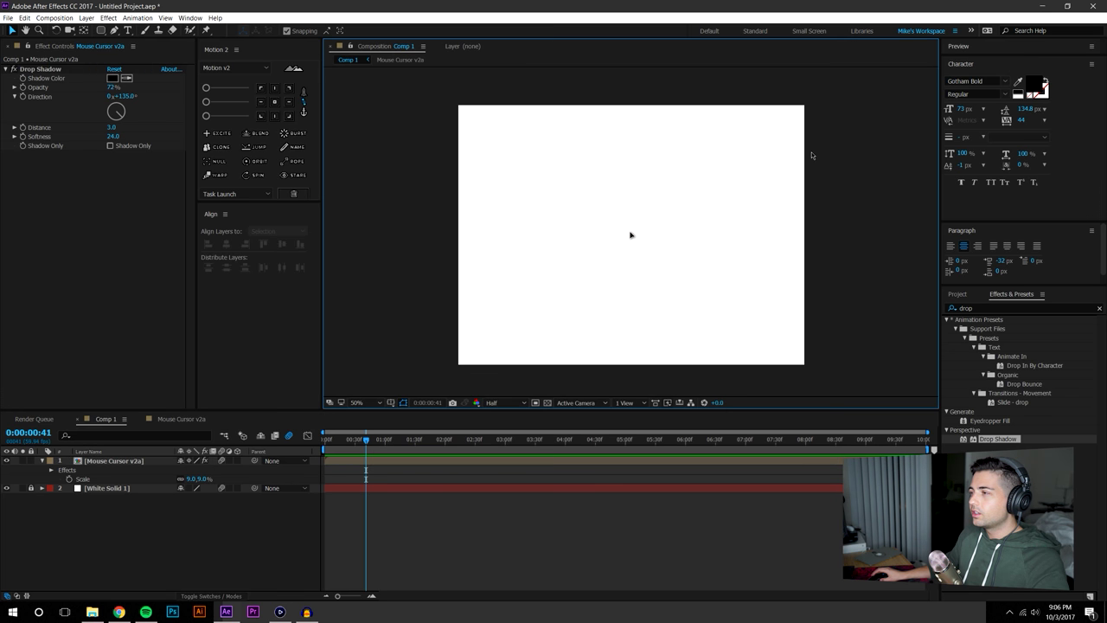
# Set the cursor's drop shadow to opacity 62%, direction 180°, distance 7 and softness about 10
pyautogui.scroll(2, 635, 281)
pyautogui.click(636, 249)
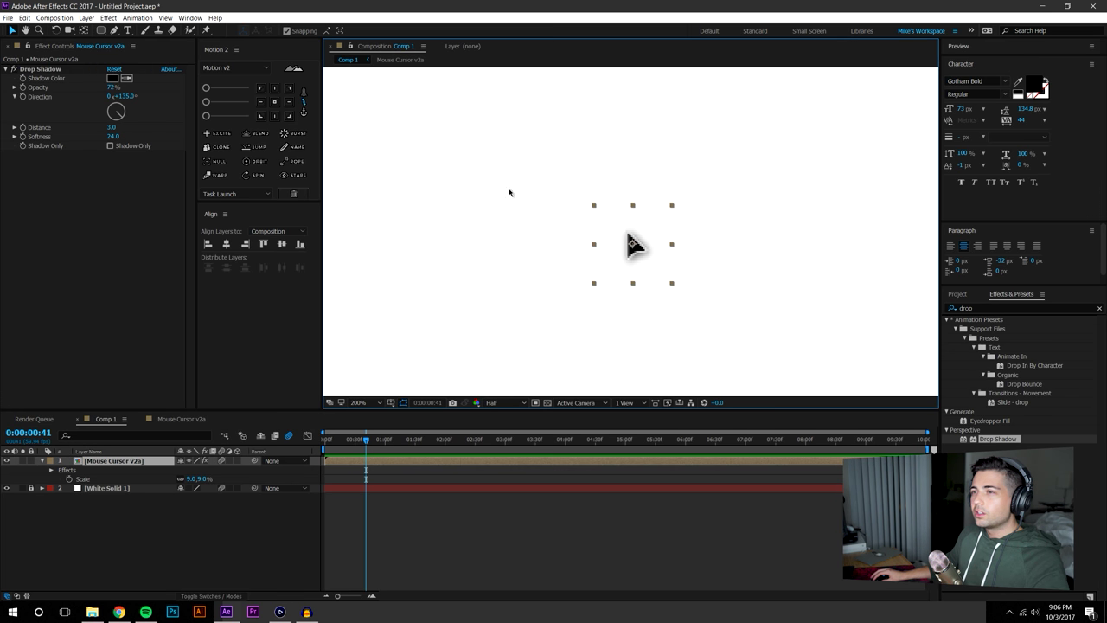
pyautogui.moveTo(109, 87); pyautogui.dragTo(116, 127)
pyautogui.click(126, 97)
pyautogui.write('180')
pyautogui.press('Return')
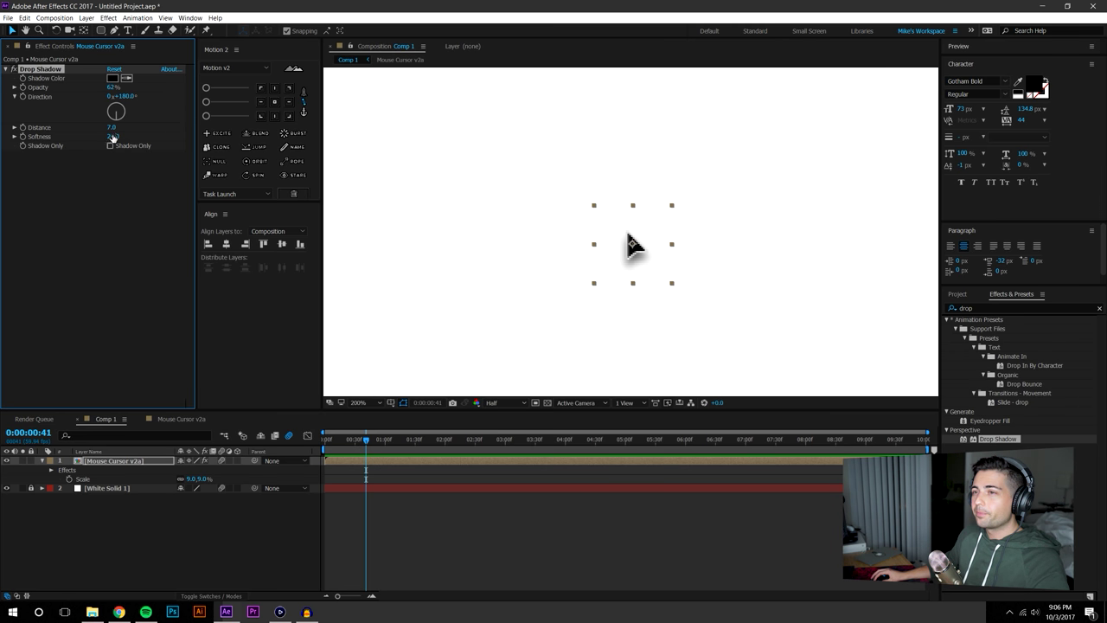
pyautogui.moveTo(113, 136); pyautogui.dragTo(80, 139)
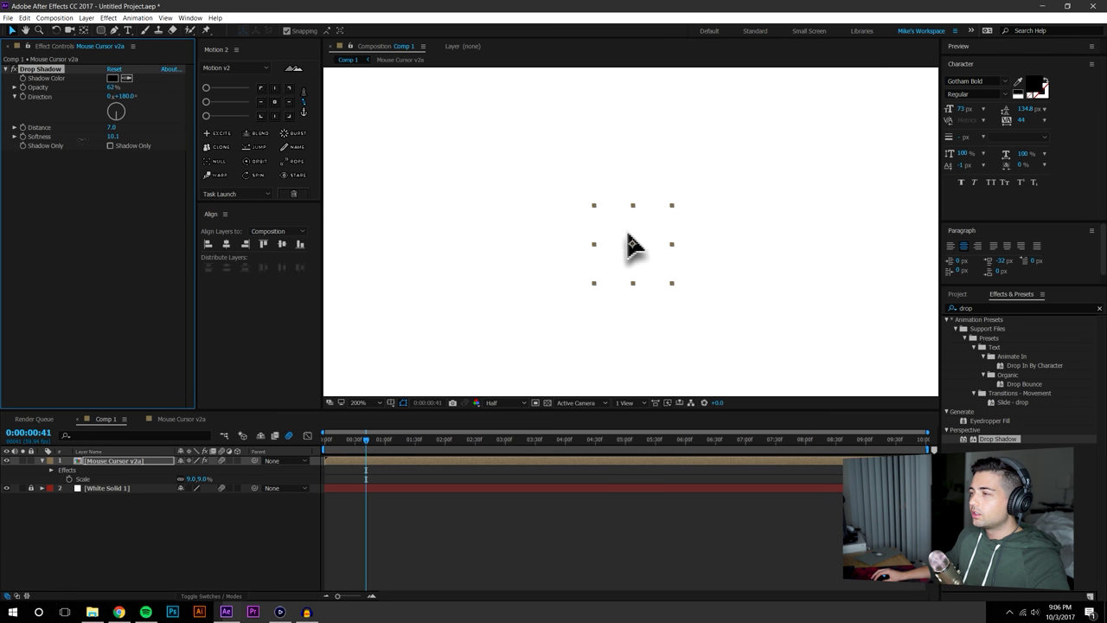
# Set the cursor's drop shadow to distance 4 and softness about 14
pyautogui.moveTo(112, 128); pyautogui.dragTo(96, 129)
pyautogui.scroll(-3, 637, 110)
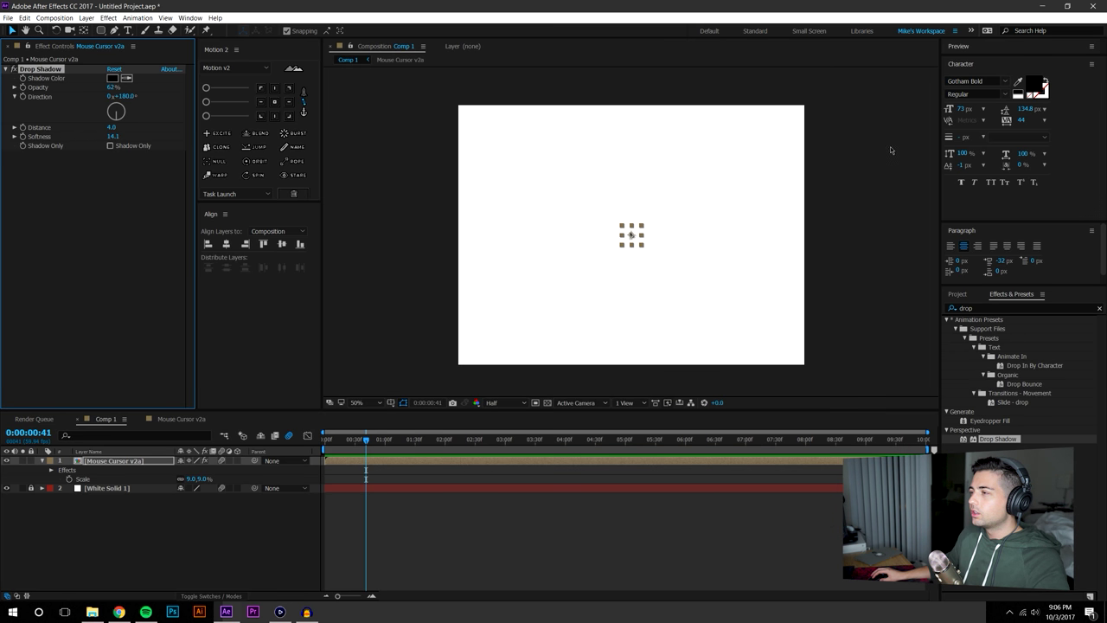
pyautogui.click(892, 148)
pyautogui.click(845, 289)
# Move the mouse cursor layer from the centre to the lower-right corner of the composition and deselect it
pyautogui.click(631, 237)
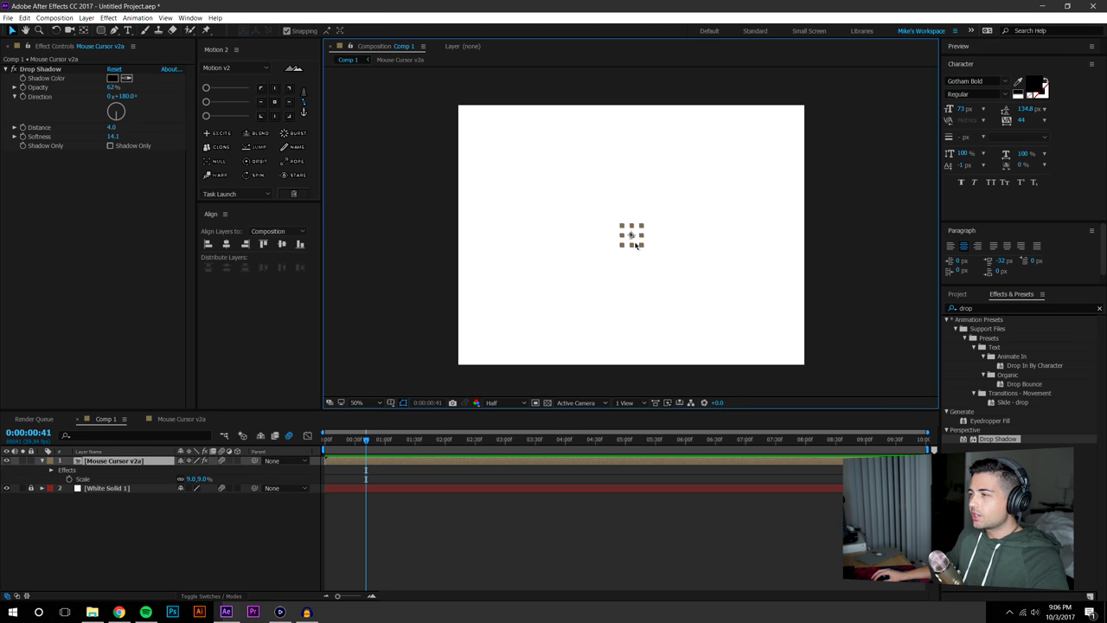
pyautogui.moveTo(631, 236); pyautogui.dragTo(786, 349)
pyautogui.click(765, 328)
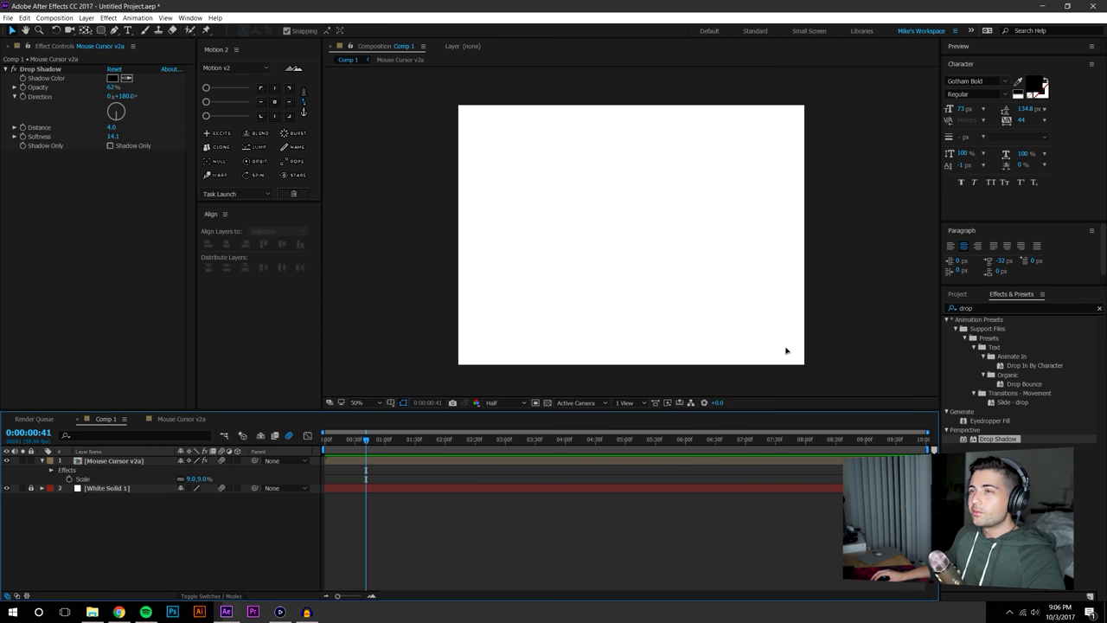
# Draw a rounded rectangle about 600 × 666 px near the centre of Comp 1 as a new shape layer
pyautogui.click(101, 30)
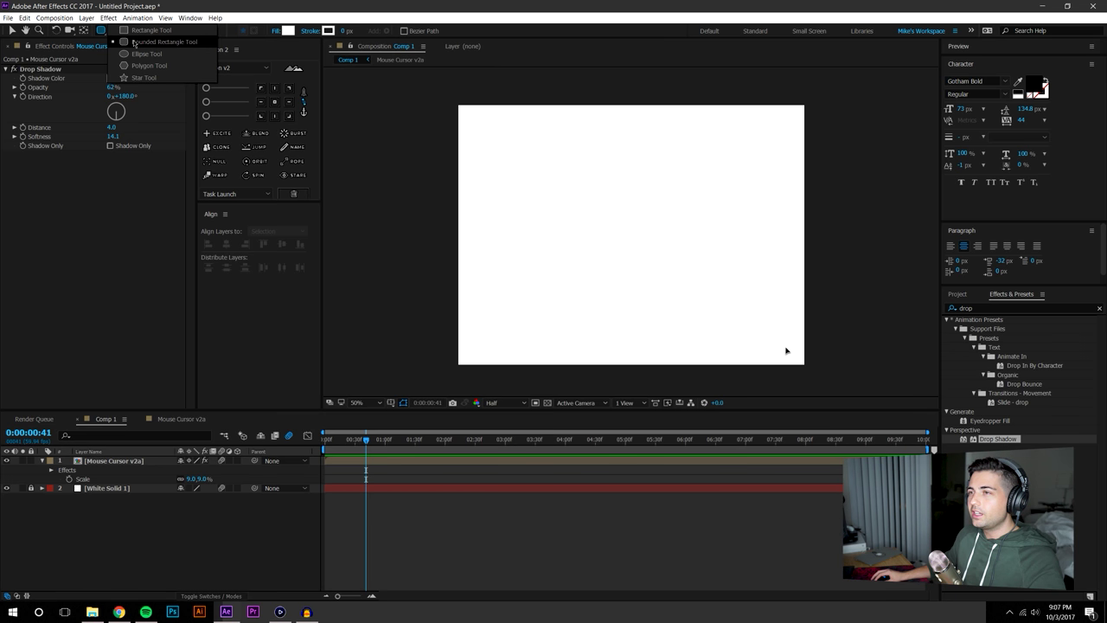
pyautogui.click(148, 44)
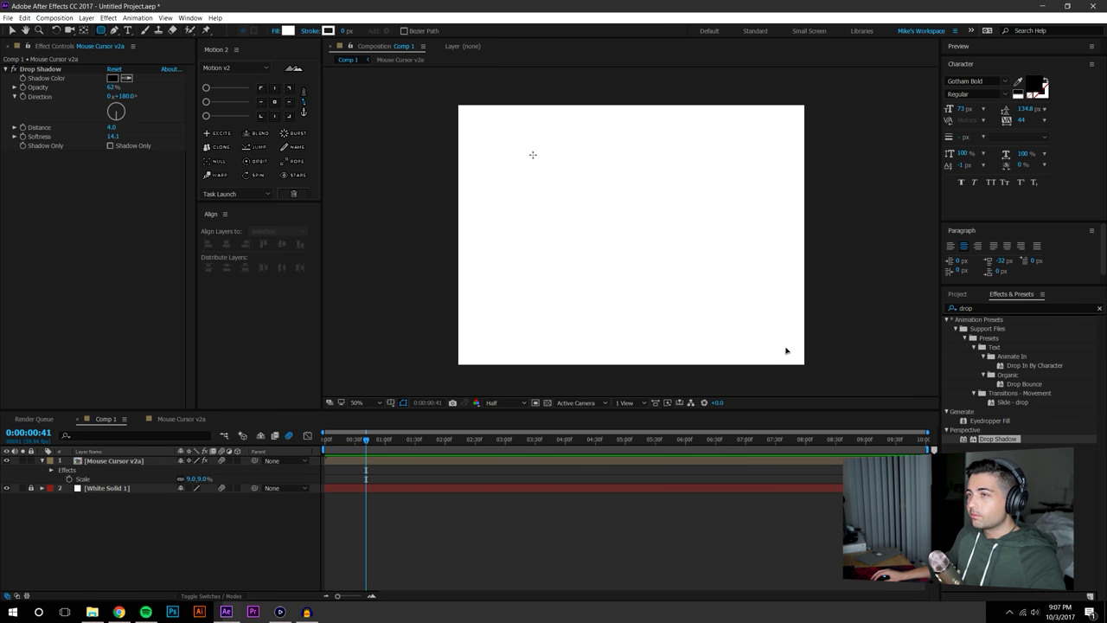
pyautogui.click(102, 31)
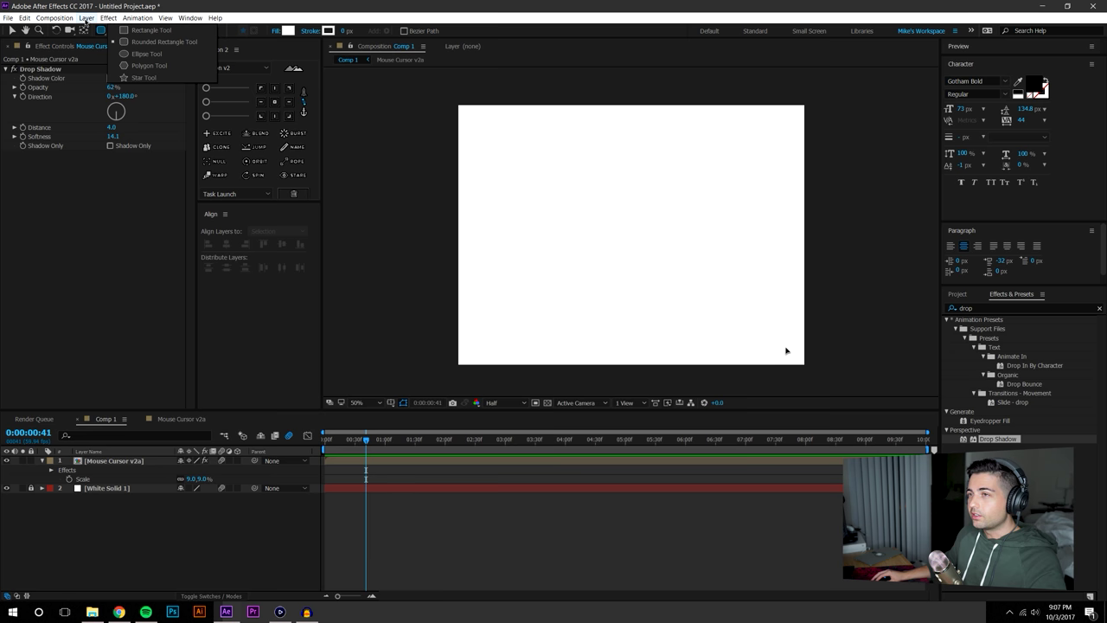
pyautogui.moveTo(565, 154); pyautogui.dragTo(695, 299)
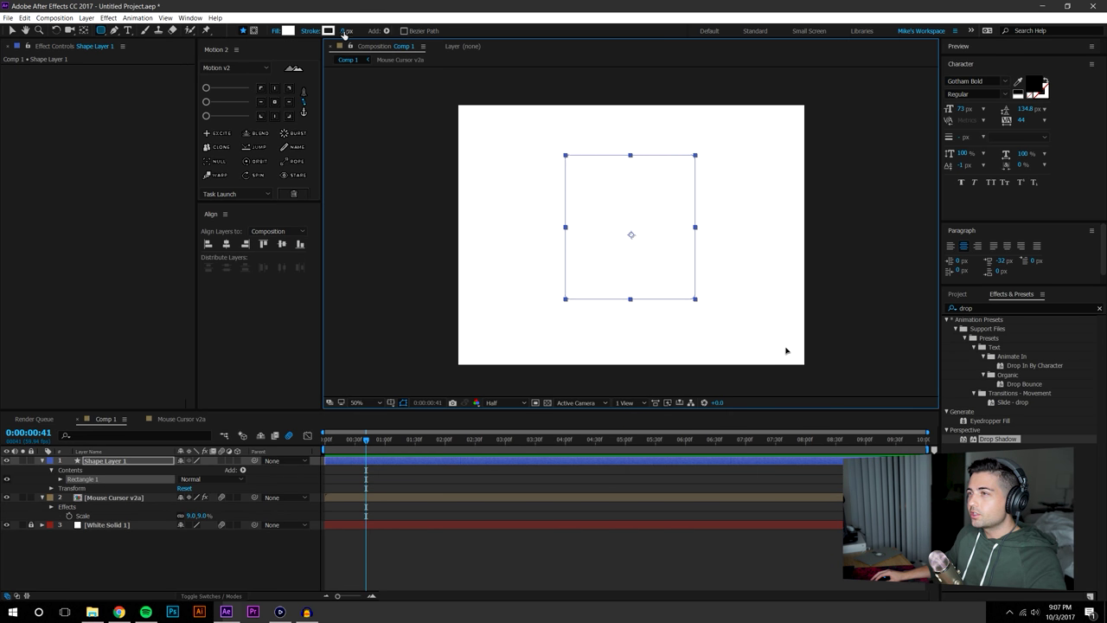
# Set the rounded rectangle's fill colour to black (000000) and deselect the layer
pyautogui.click(292, 35)
pyautogui.moveTo(249, 298); pyautogui.dragTo(213, 370)
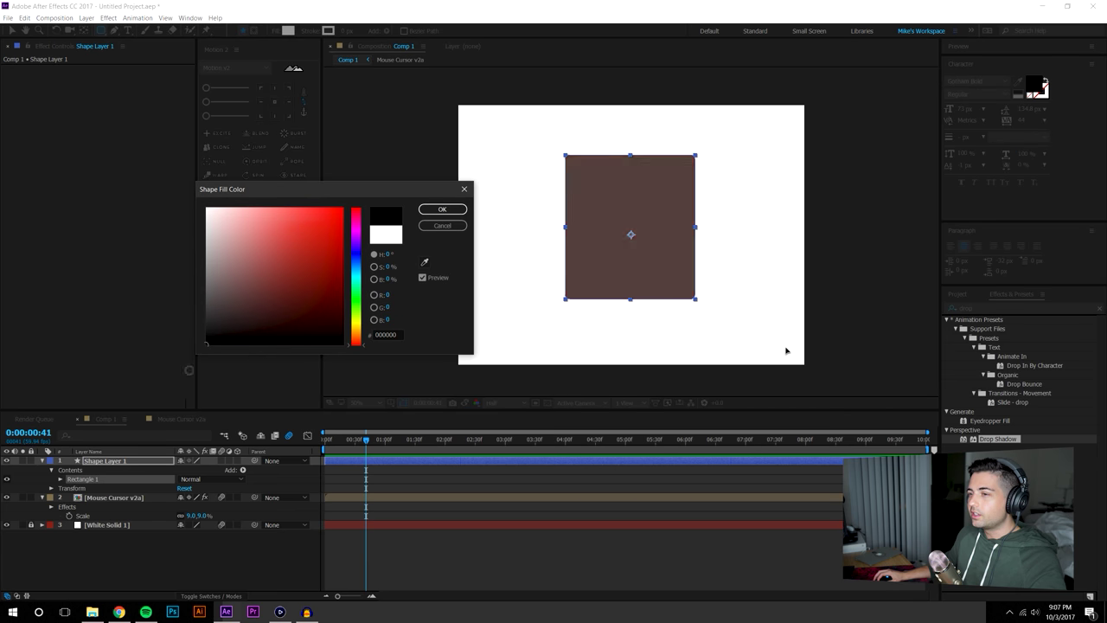
pyautogui.click(432, 212)
pyautogui.click(229, 559)
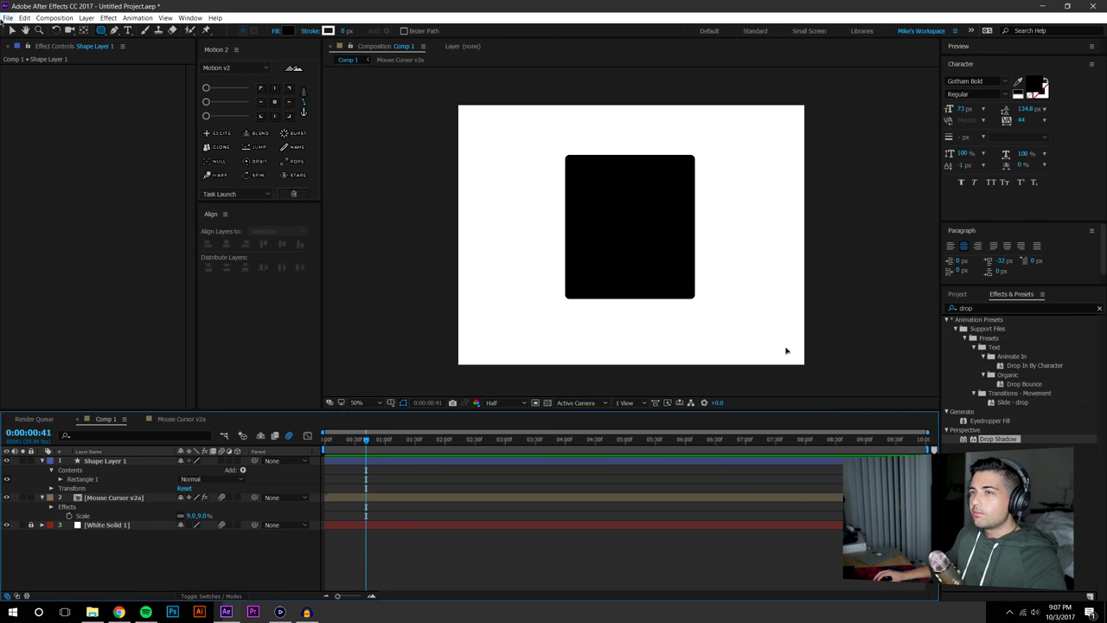
# Set the Roundness of the black shape's Rectangle Path 1 to 0
pyautogui.click(12, 31)
pyautogui.scroll(2, 575, 140)
pyautogui.moveTo(579, 140); pyautogui.dragTo(691, 268)
pyautogui.moveTo(565, 165); pyautogui.dragTo(606, 302)
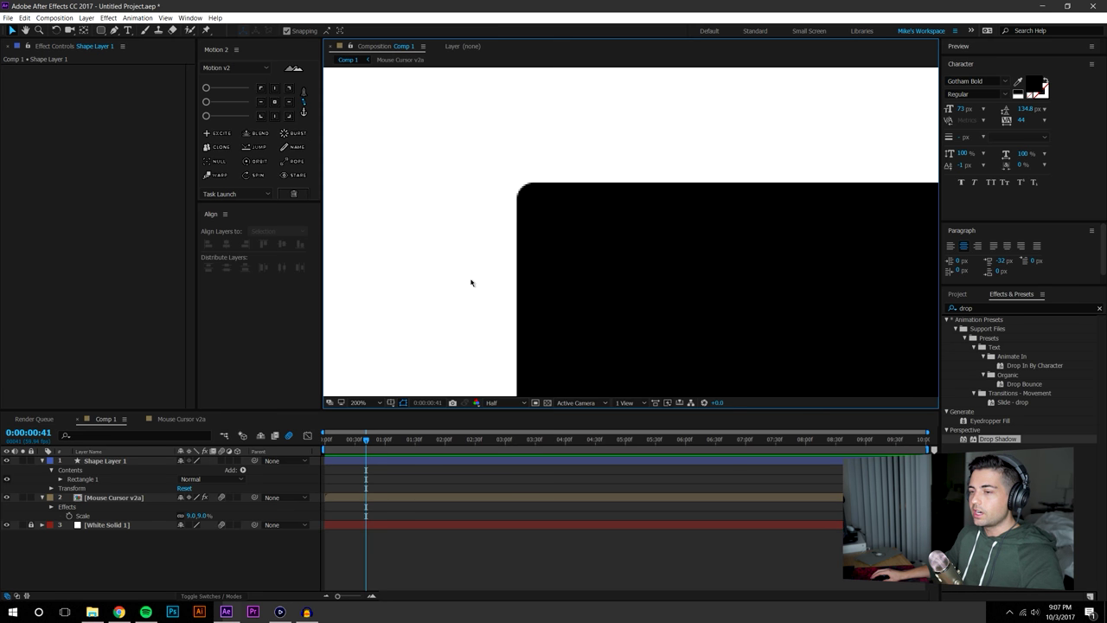
pyautogui.click(62, 479)
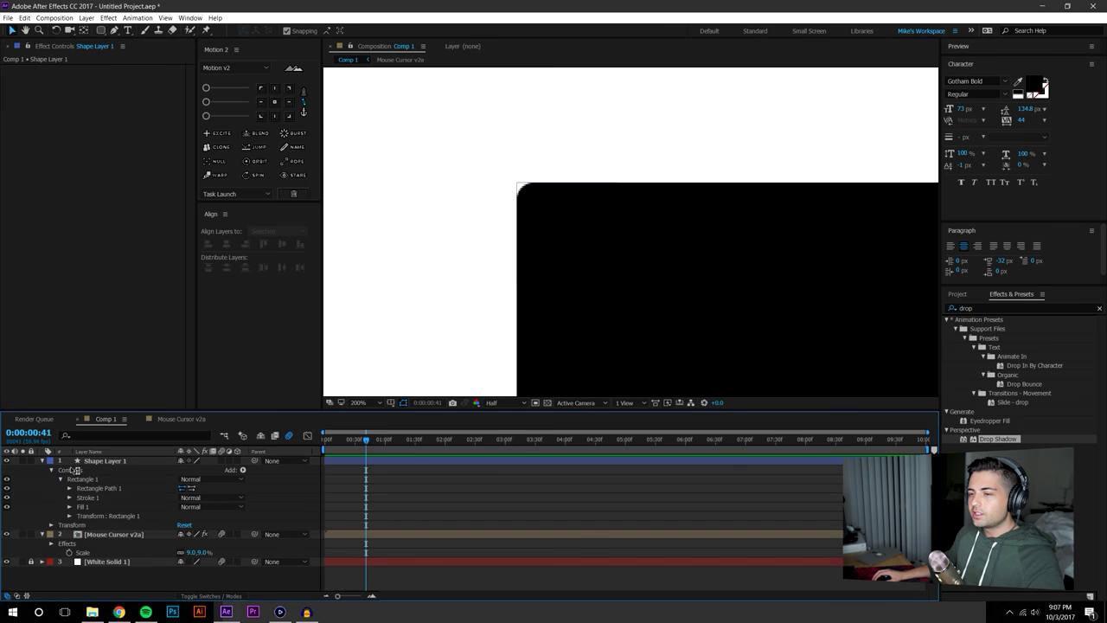
pyautogui.click(70, 489)
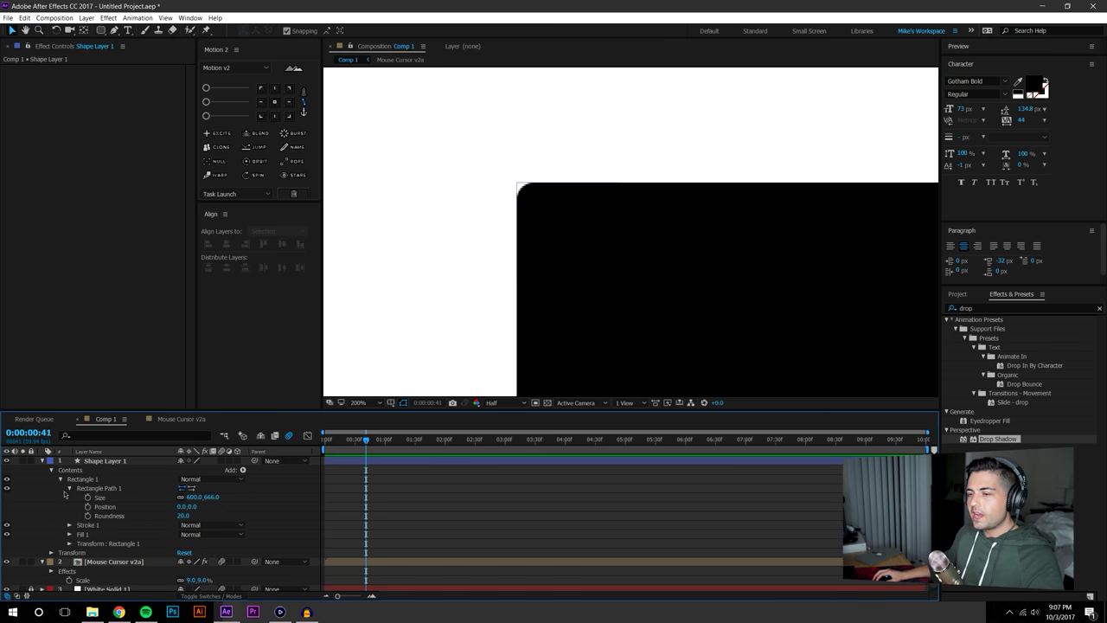
pyautogui.moveTo(185, 516); pyautogui.dragTo(38, 520)
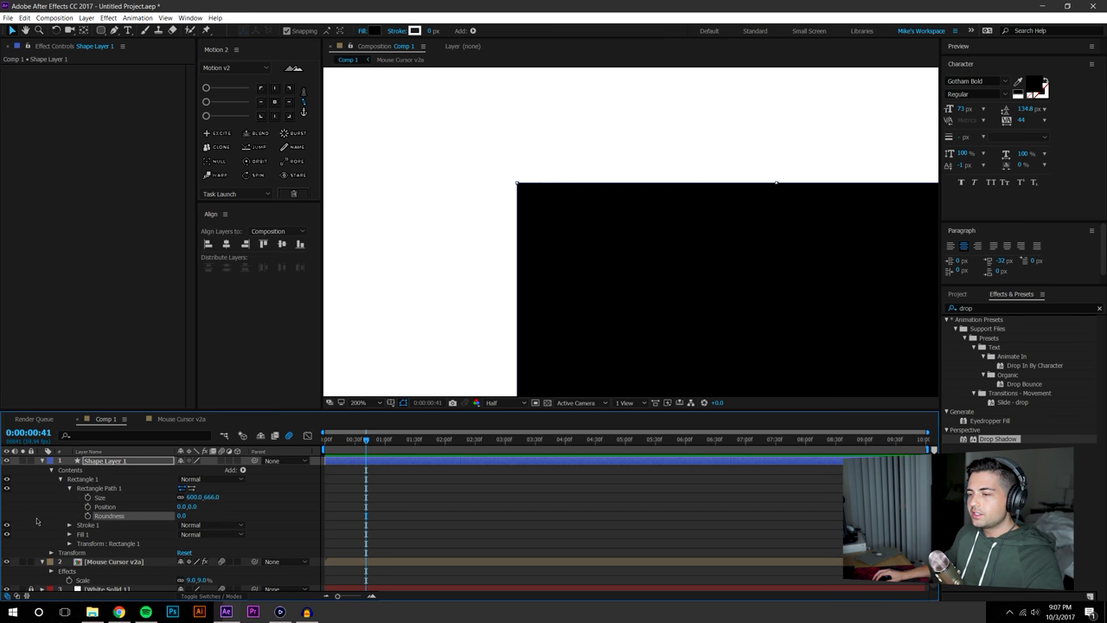
# Set the rectangle path's size to 1920 × 1080
pyautogui.click(189, 497)
pyautogui.write('0')
pyautogui.press('Tab')
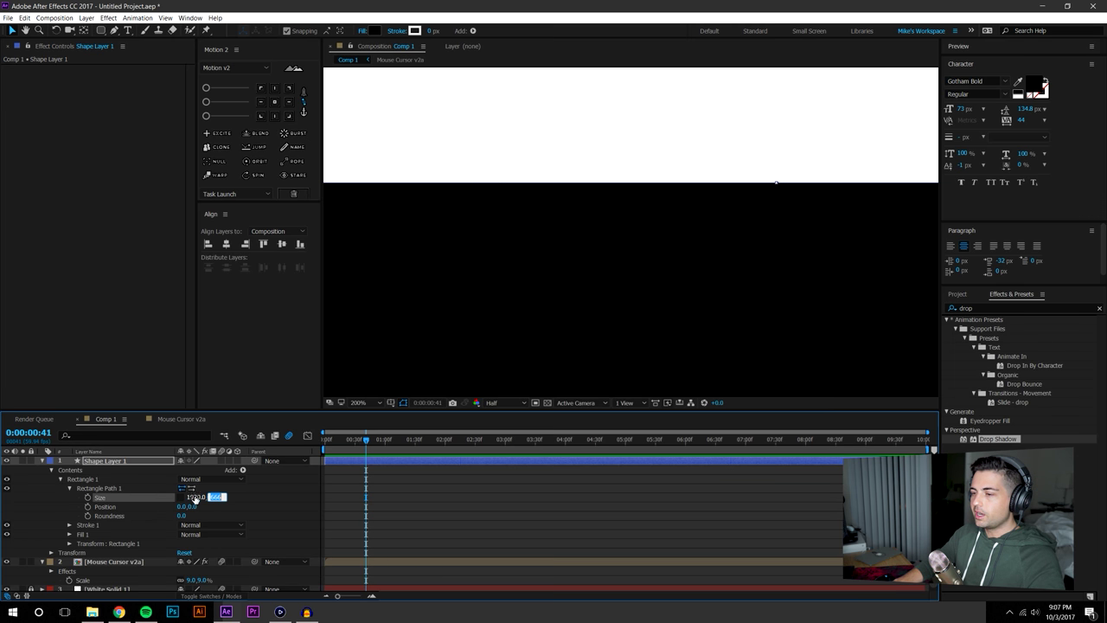
pyautogui.write('1080')
pyautogui.press('Return')
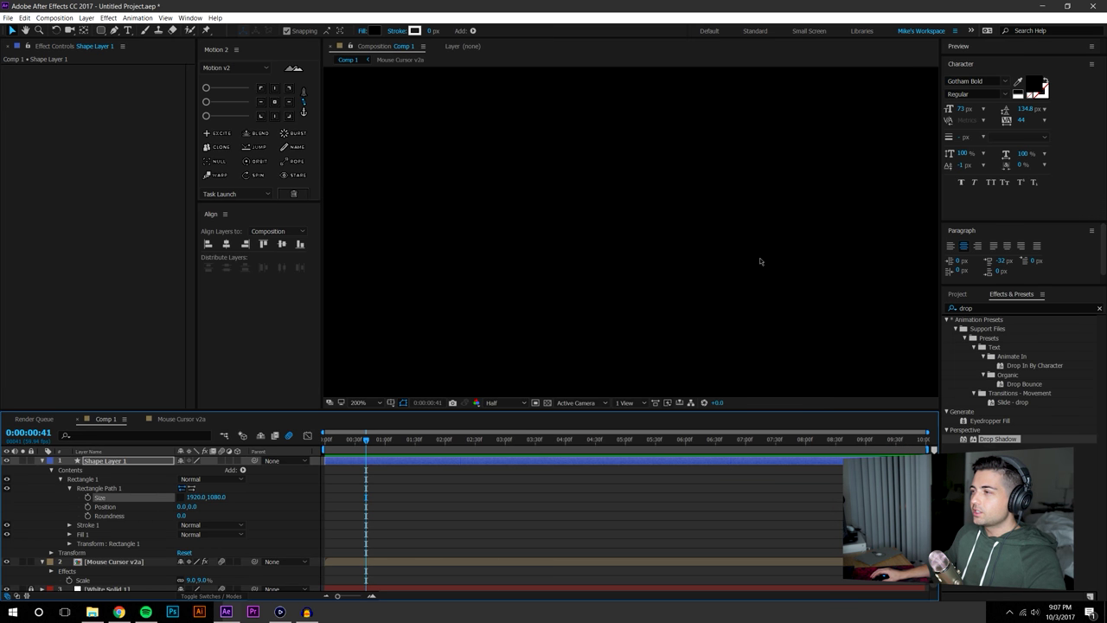
pyautogui.scroll(-6, 754, 215)
pyautogui.scroll(1, 710, 240)
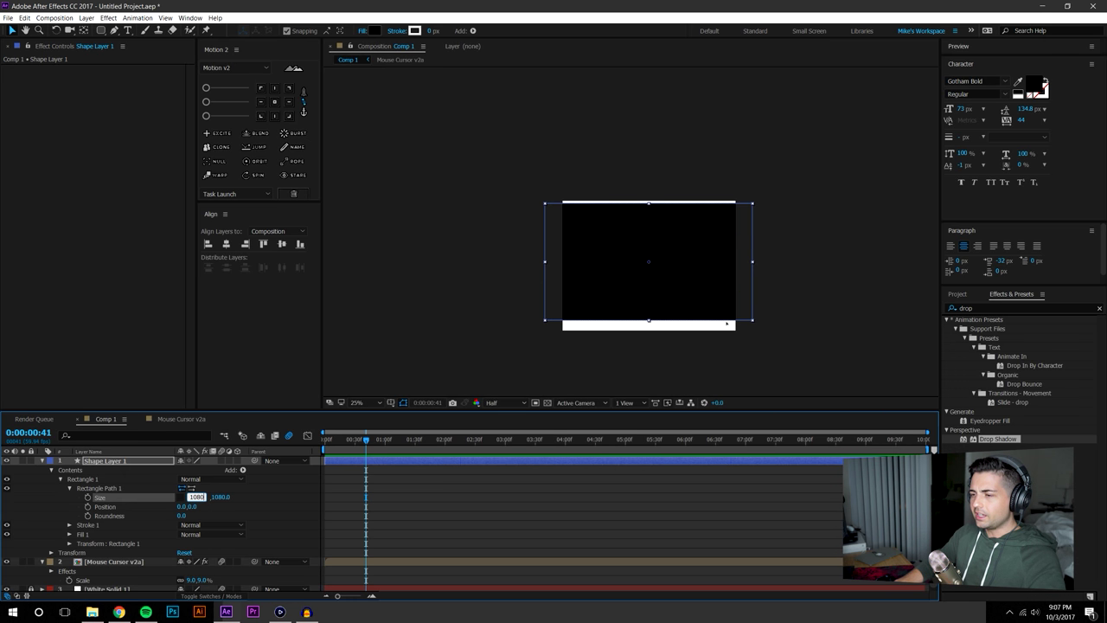
# Set the rectangle path's size to 1080 × 1920 for a portrait format
pyautogui.write('1080')
pyautogui.press('Tab')
pyautogui.write('1920')
pyautogui.press('Return')
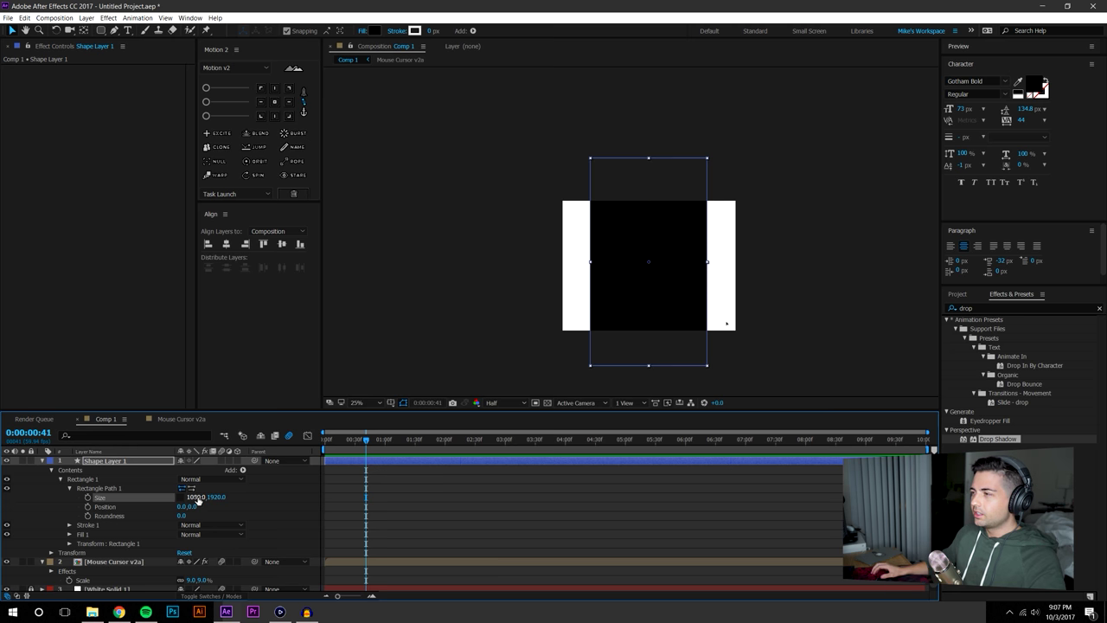
pyautogui.click(447, 496)
# Scale the black rectangle's shape layer down to 29%
pyautogui.click(113, 461)
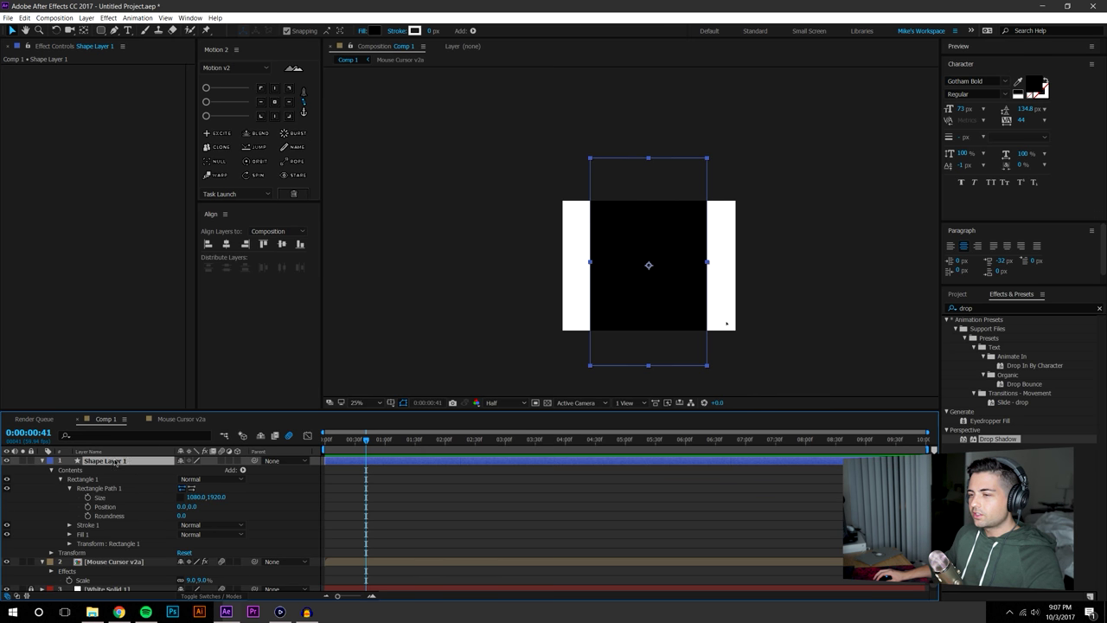
pyautogui.press('s')
pyautogui.moveTo(214, 472); pyautogui.dragTo(181, 471)
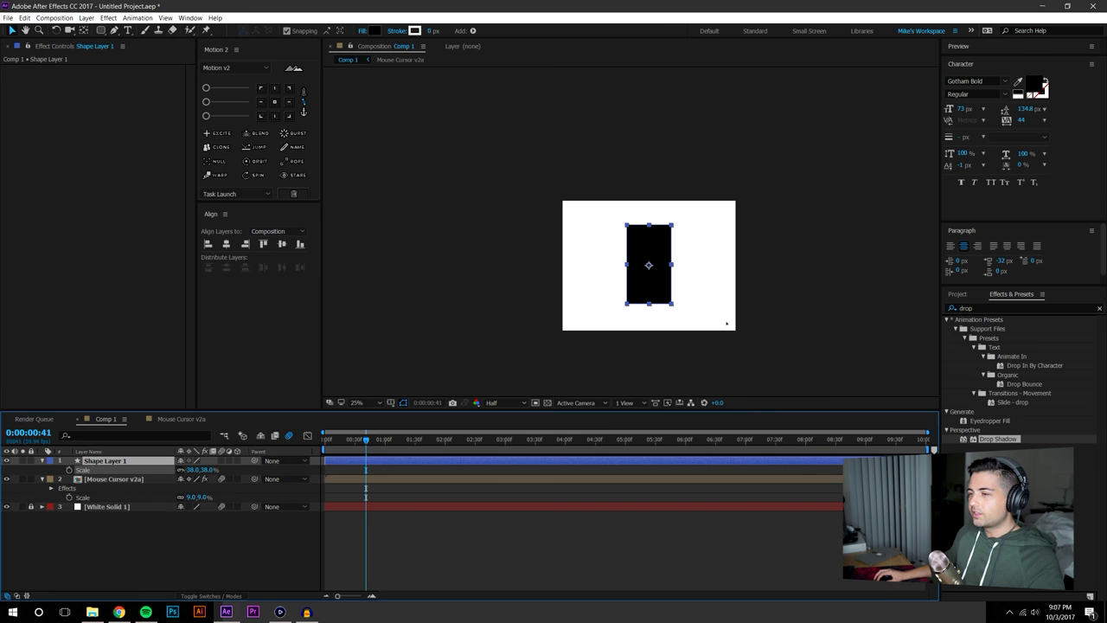
pyautogui.click(237, 558)
pyautogui.scroll(1, 632, 320)
pyautogui.moveTo(674, 291); pyautogui.dragTo(638, 264)
pyautogui.moveTo(208, 470); pyautogui.dragTo(203, 470)
pyautogui.click(209, 524)
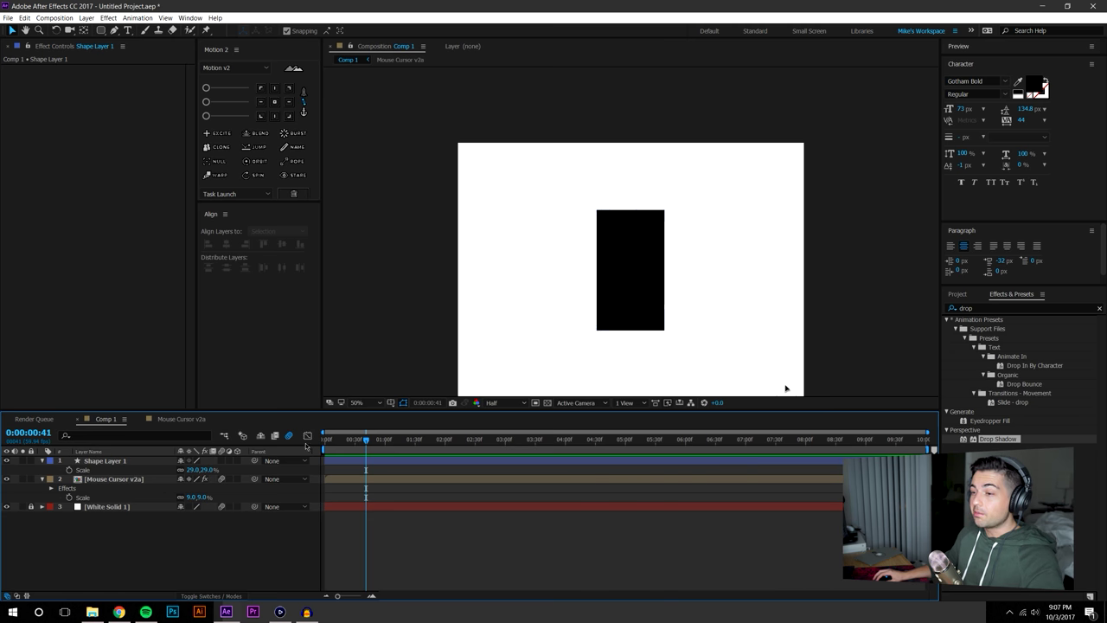
# Rename the black rectangle's shape layer as Screen
pyautogui.rightClick(107, 463)
pyautogui.click(121, 452)
pyautogui.write('Screen')
pyautogui.press('Return')
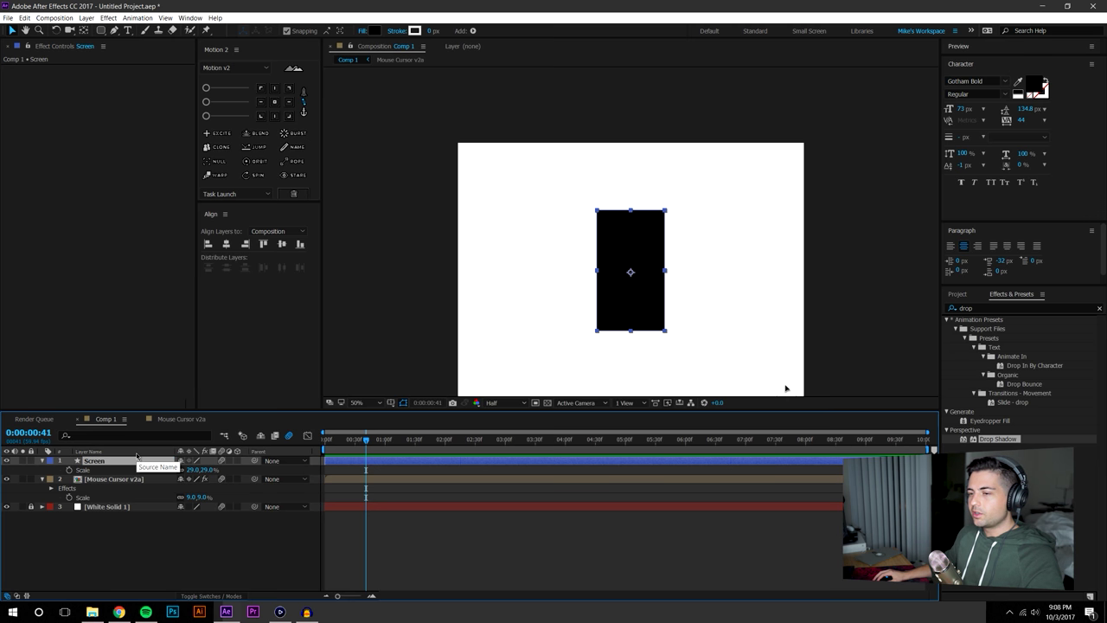
# Duplicate the Screen layer as Body and place the copy directly below Screen
pyautogui.hotkey('ctrl', 'd')
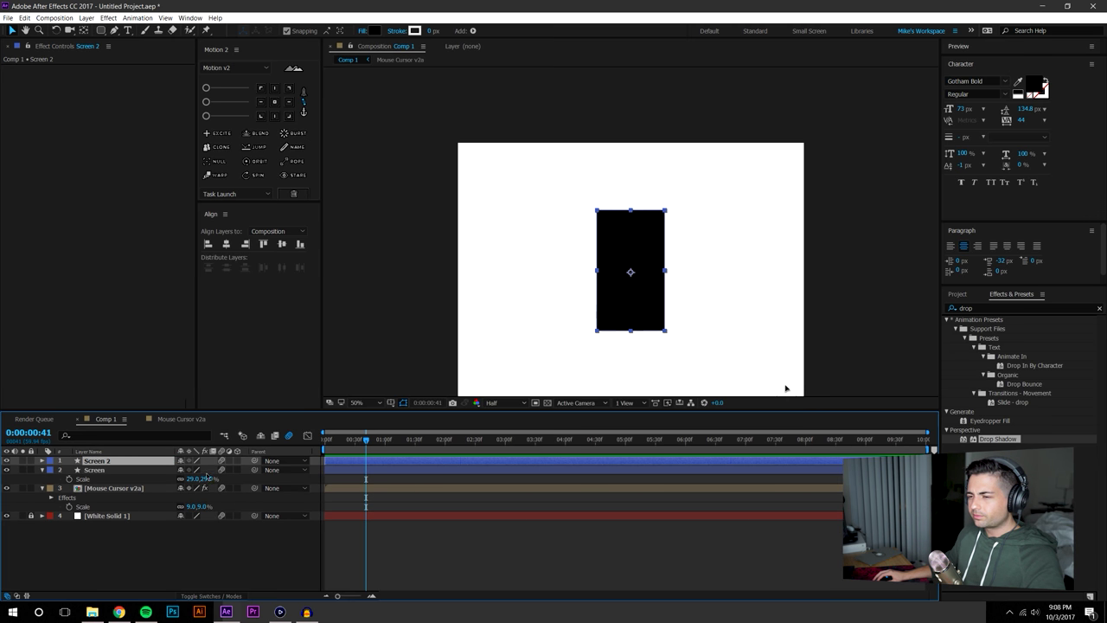
pyautogui.rightClick(95, 463)
pyautogui.click(110, 455)
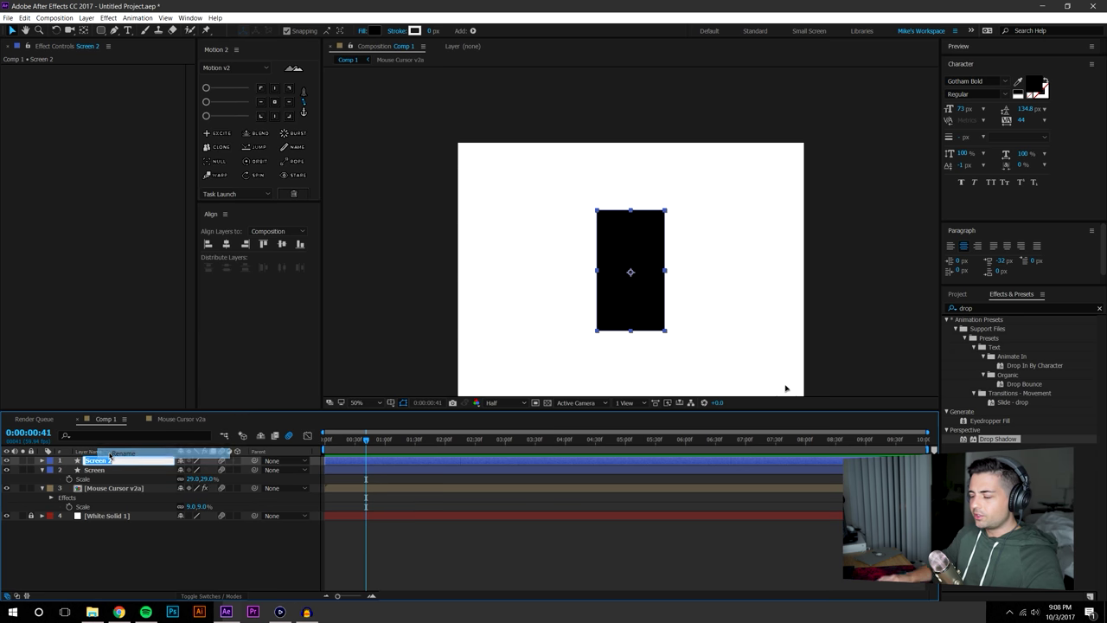
pyautogui.write('Body')
pyautogui.press('Return')
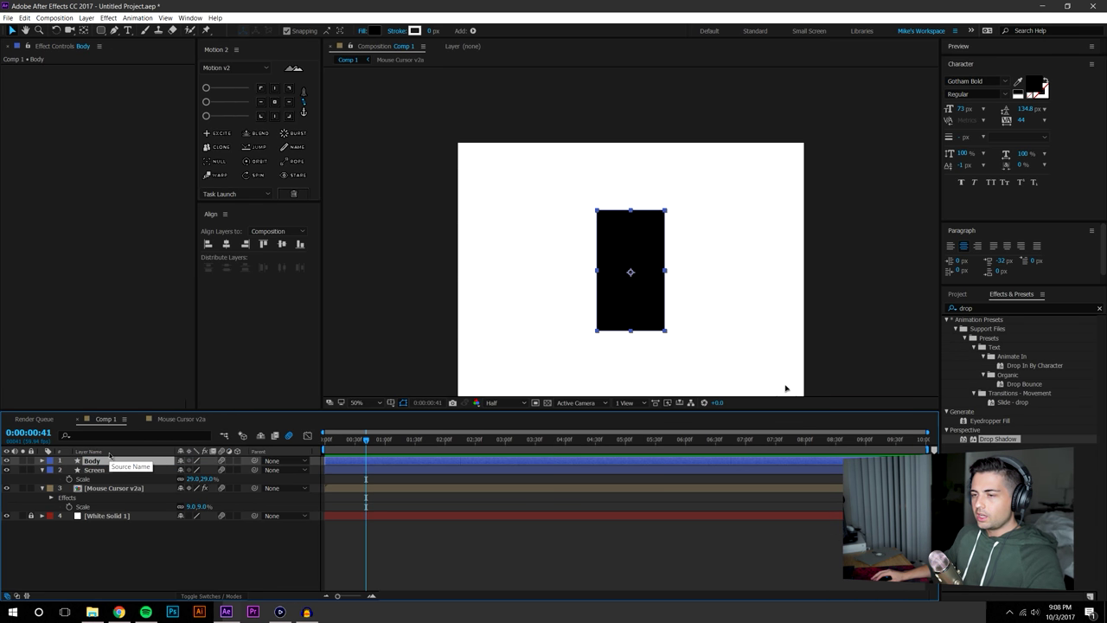
pyautogui.moveTo(92, 462); pyautogui.dragTo(104, 471)
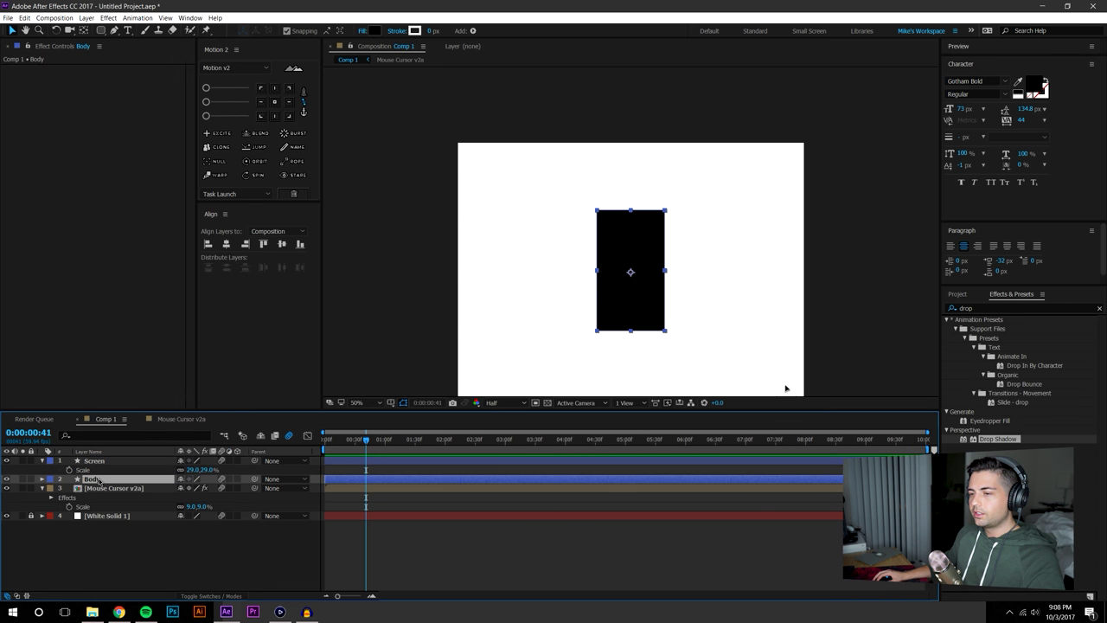
# Enlarge the Body layer's rectangle path to a size of about 1091.6 × 2221
pyautogui.click(42, 479)
pyautogui.click(51, 488)
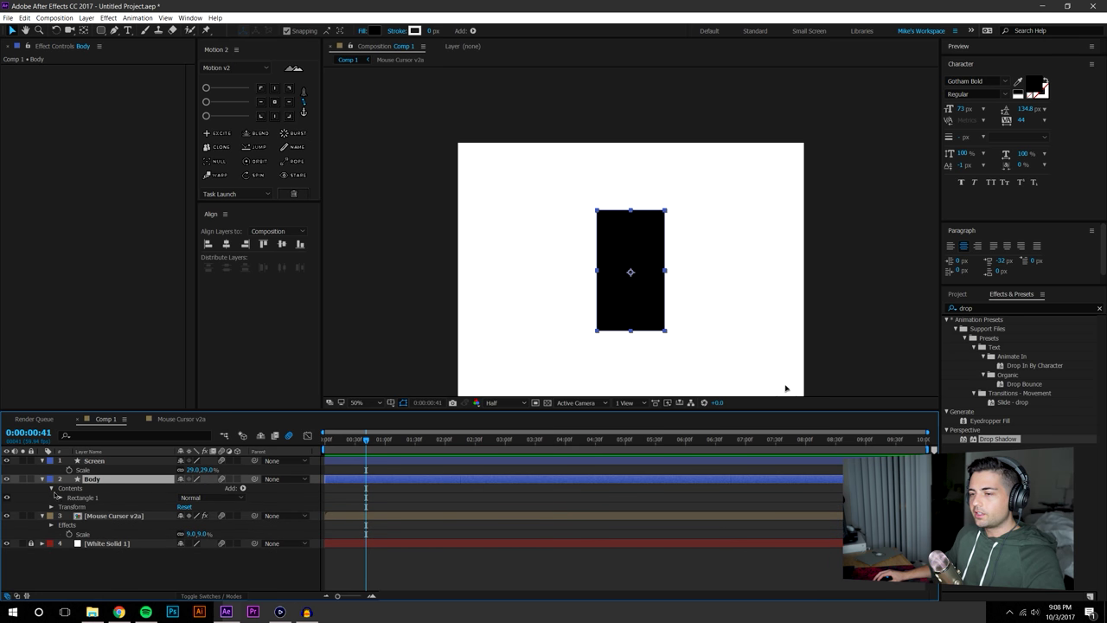
pyautogui.click(59, 498)
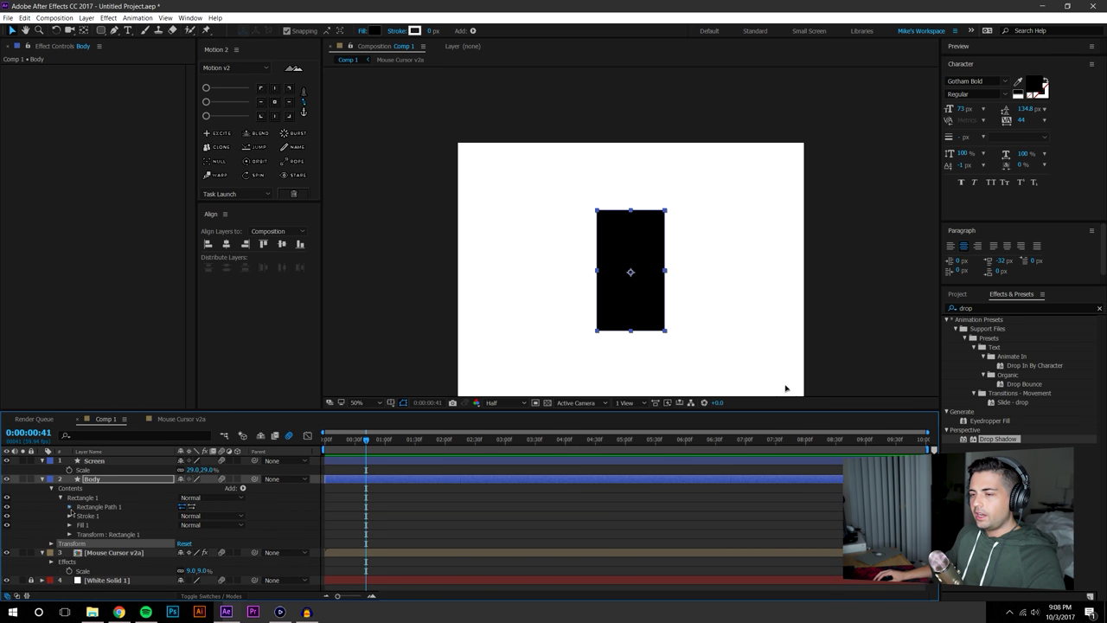
pyautogui.click(70, 507)
pyautogui.moveTo(212, 515); pyautogui.dragTo(261, 516)
pyautogui.click(381, 524)
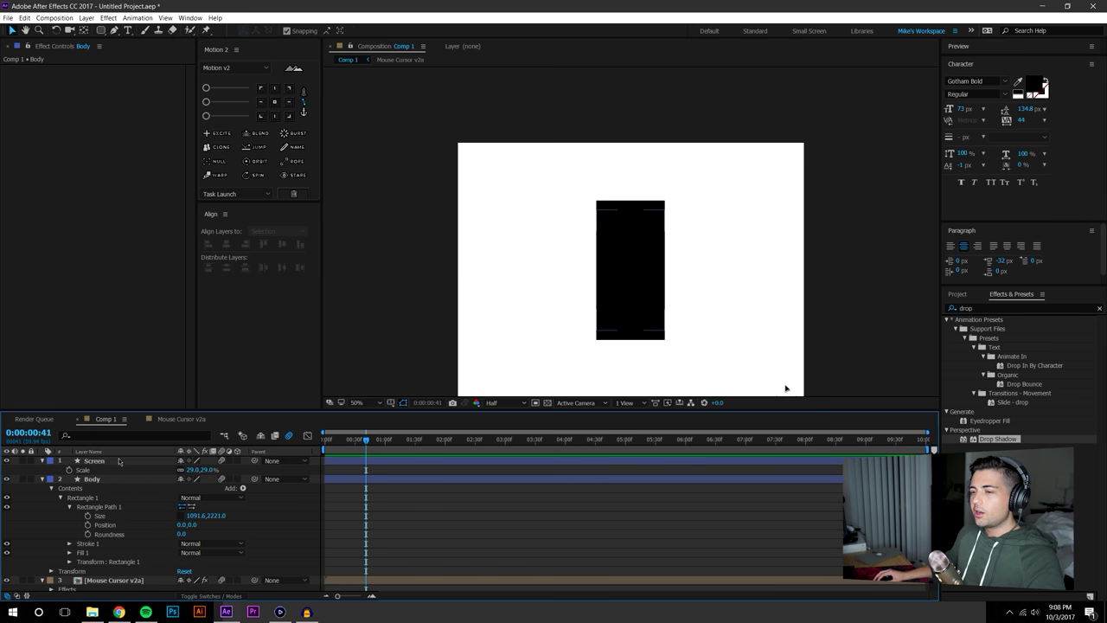
# Set the Screen layer's fill colour to white (FFFFFF) and deselect it
pyautogui.click(118, 461)
pyautogui.click(374, 31)
pyautogui.write('ffffff')
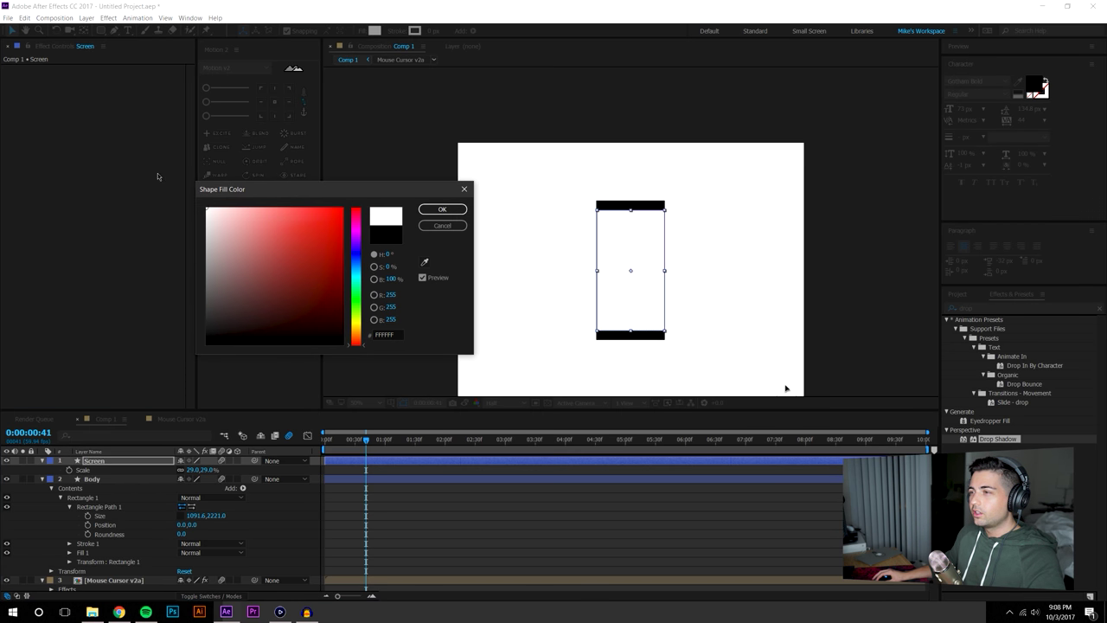
pyautogui.click(441, 210)
pyautogui.click(874, 204)
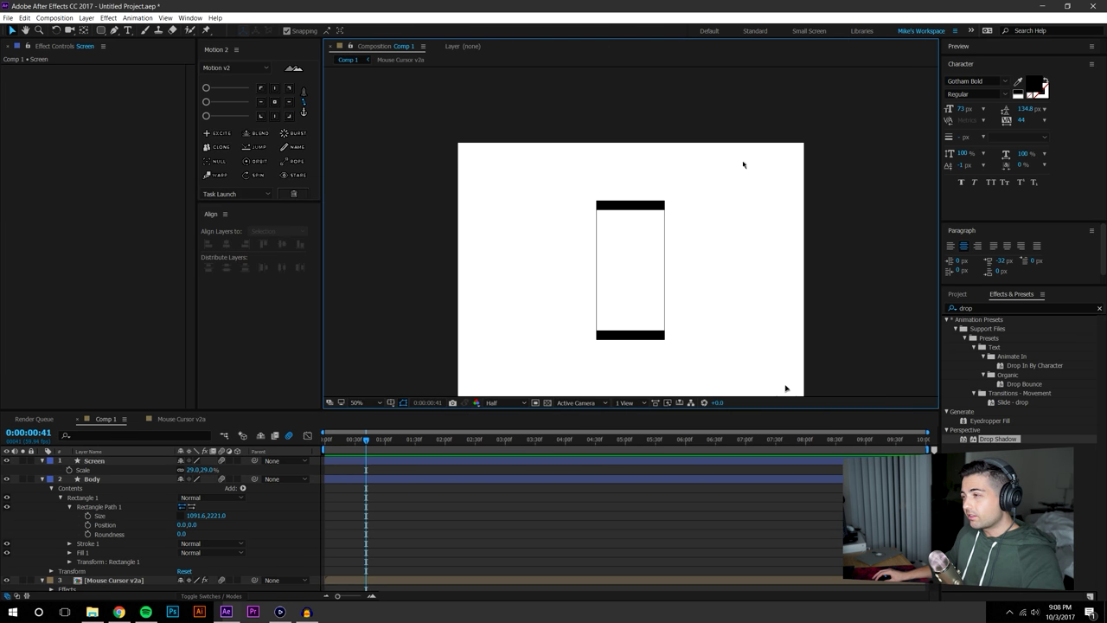
# Turn on the transparency grid and hide White Solid 1, with the Body layer's properties collapsed
pyautogui.click(213, 596)
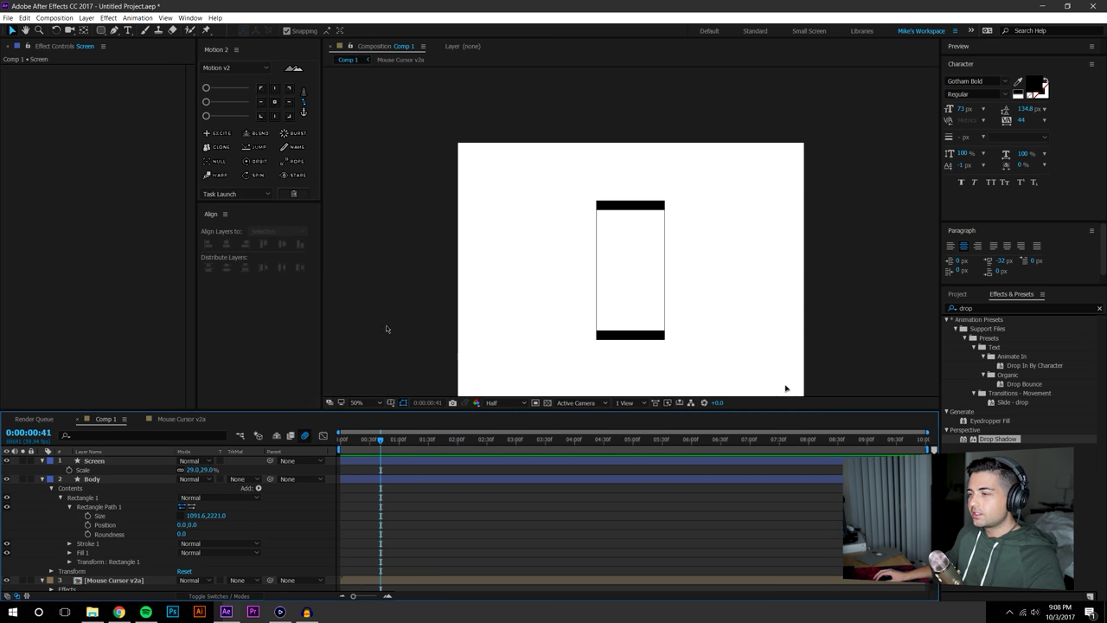
pyautogui.click(548, 404)
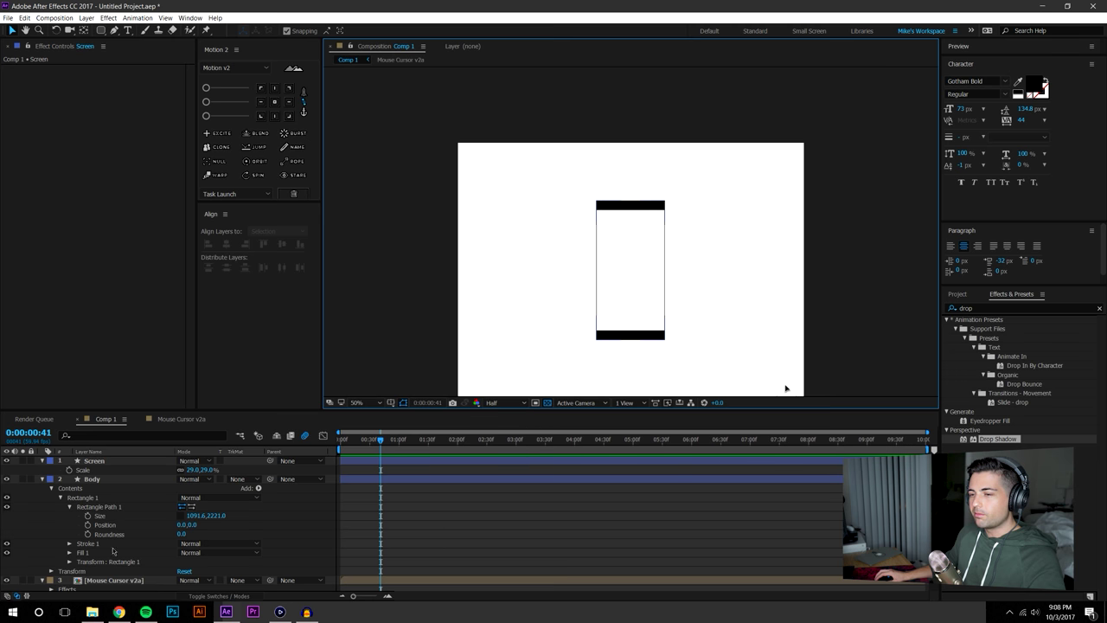
pyautogui.click(42, 478)
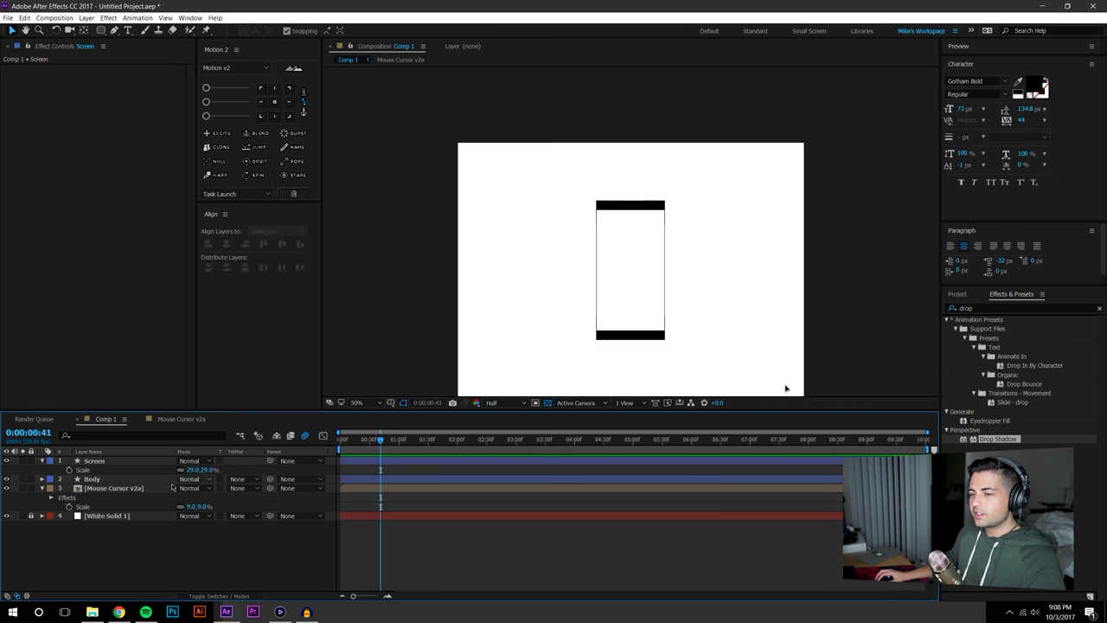
pyautogui.click(6, 515)
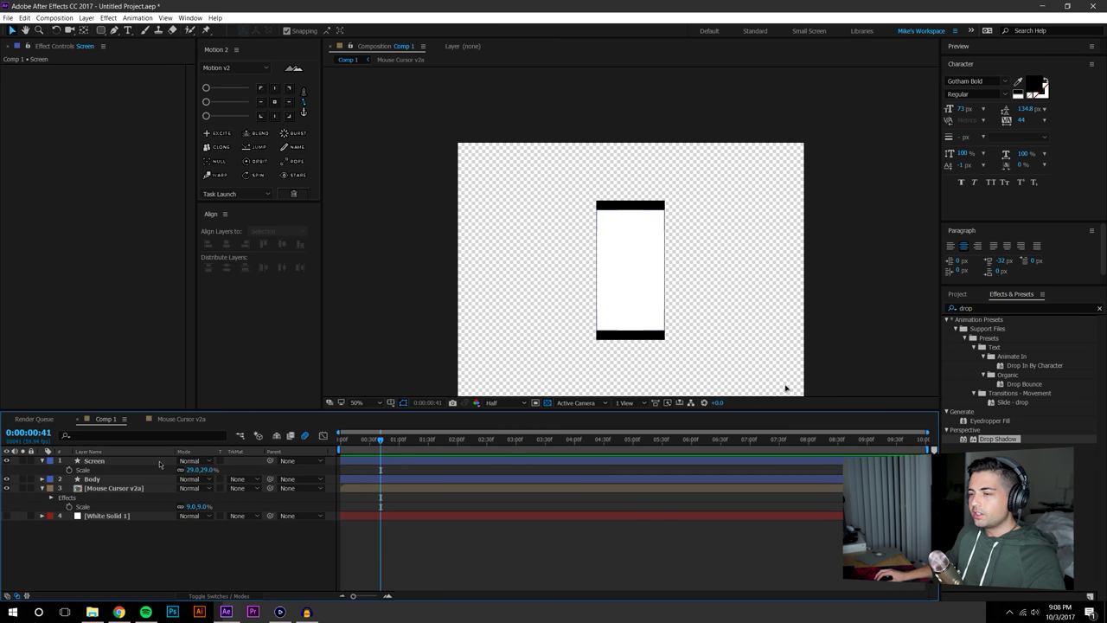
pyautogui.click(216, 596)
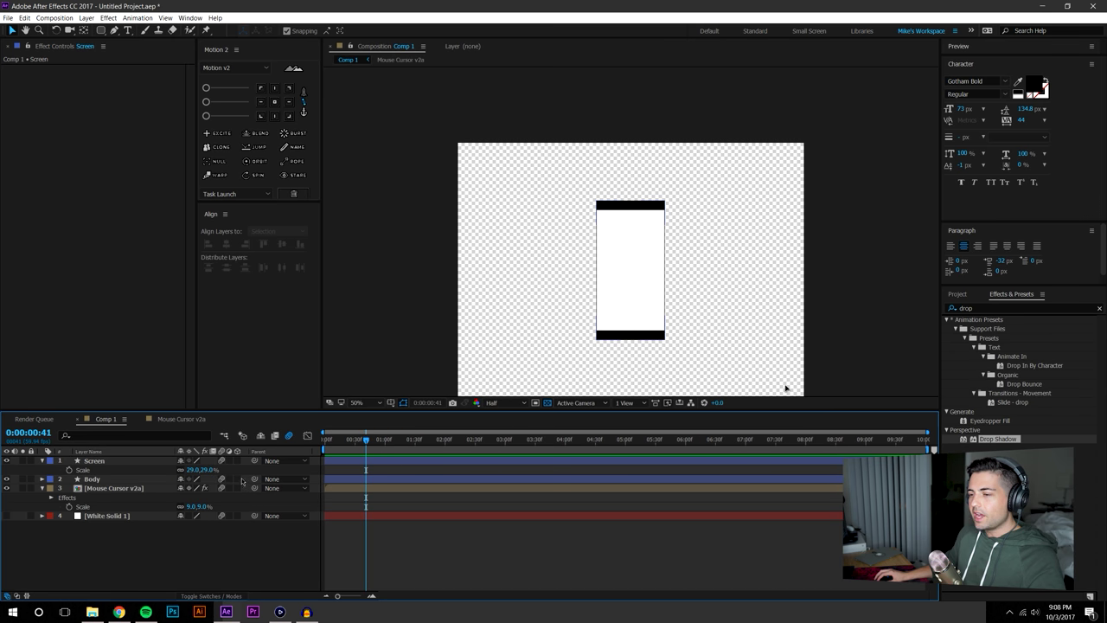
# Try an inverted alpha track matte on the Body layer using the Screen layer, and undo back to the visible White Solid 1
pyautogui.click(217, 596)
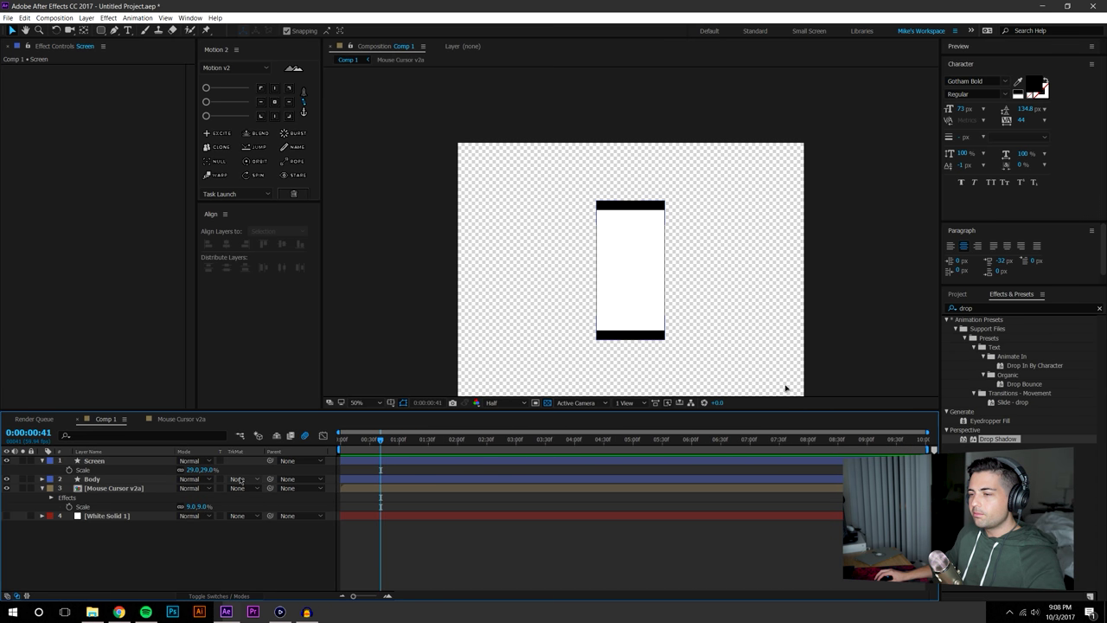
pyautogui.click(239, 480)
pyautogui.click(255, 513)
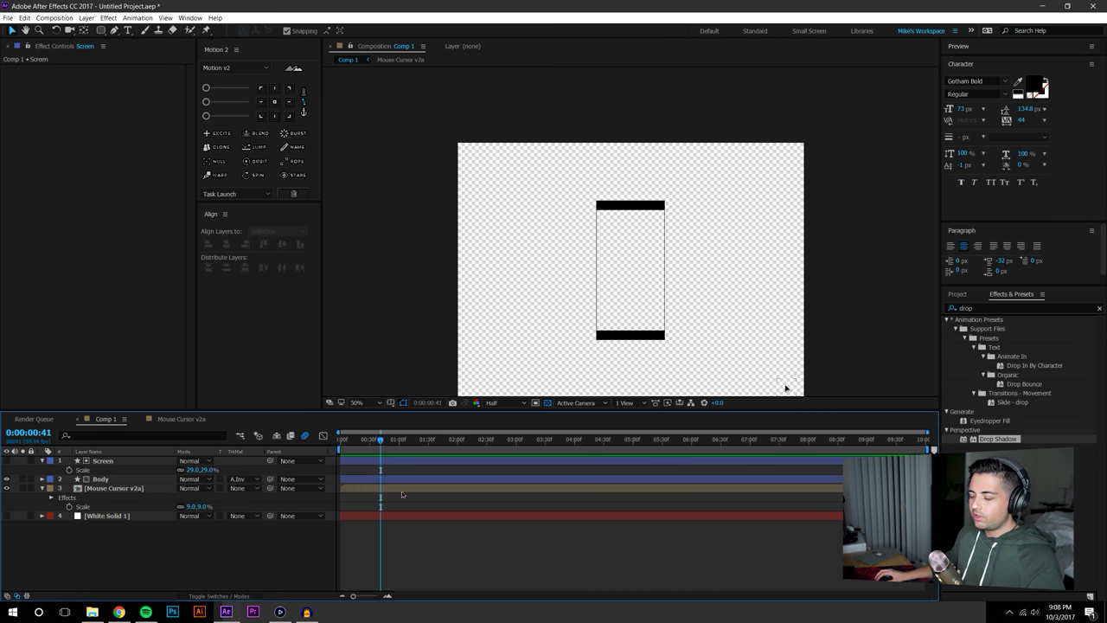
pyautogui.hotkey('ctrl', 'z')
pyautogui.hotkey('ctrl', 'z')
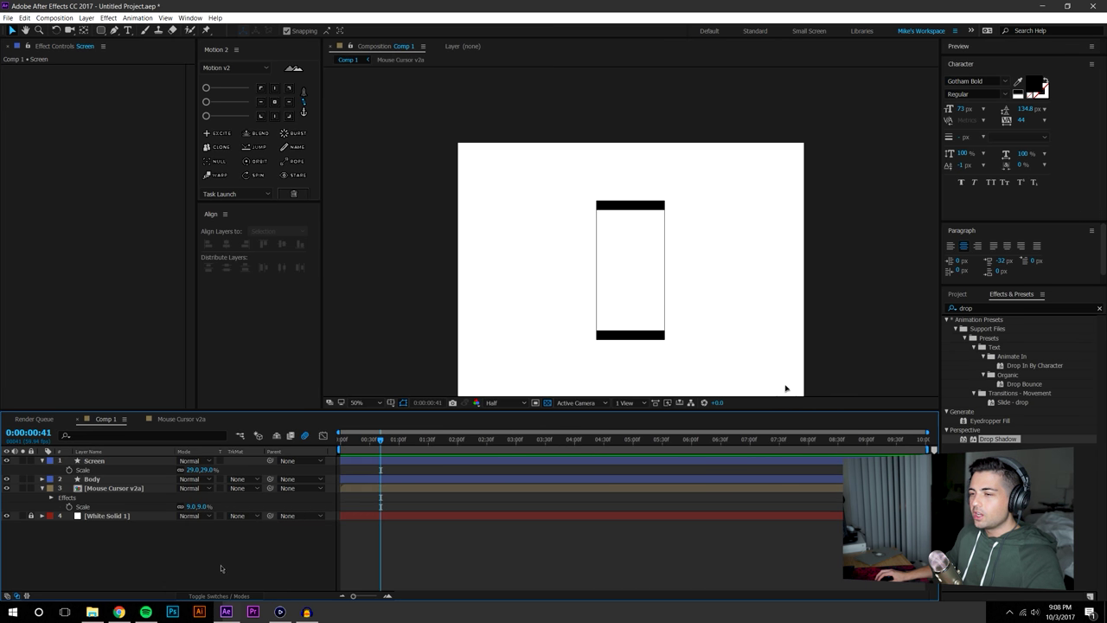
# Enlarge the Body layer's rectangle to about 1145.2 × 2389 and round its corners to about 145.1
pyautogui.press('.')
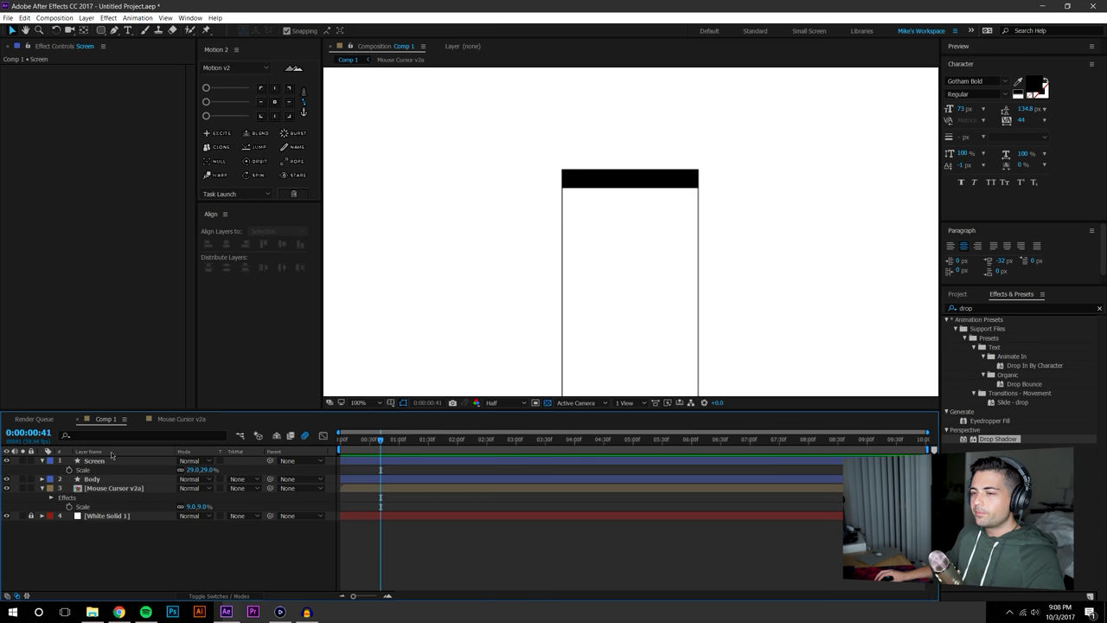
pyautogui.click(92, 479)
pyautogui.click(41, 479)
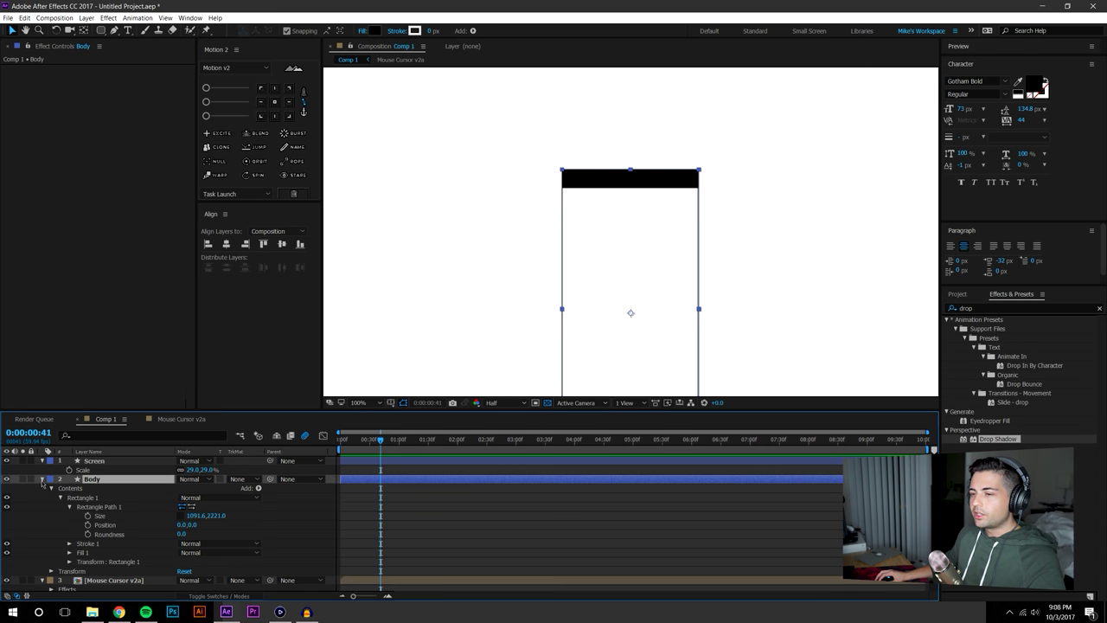
pyautogui.moveTo(216, 515); pyautogui.dragTo(269, 516)
pyautogui.moveTo(190, 518); pyautogui.dragTo(481, 516)
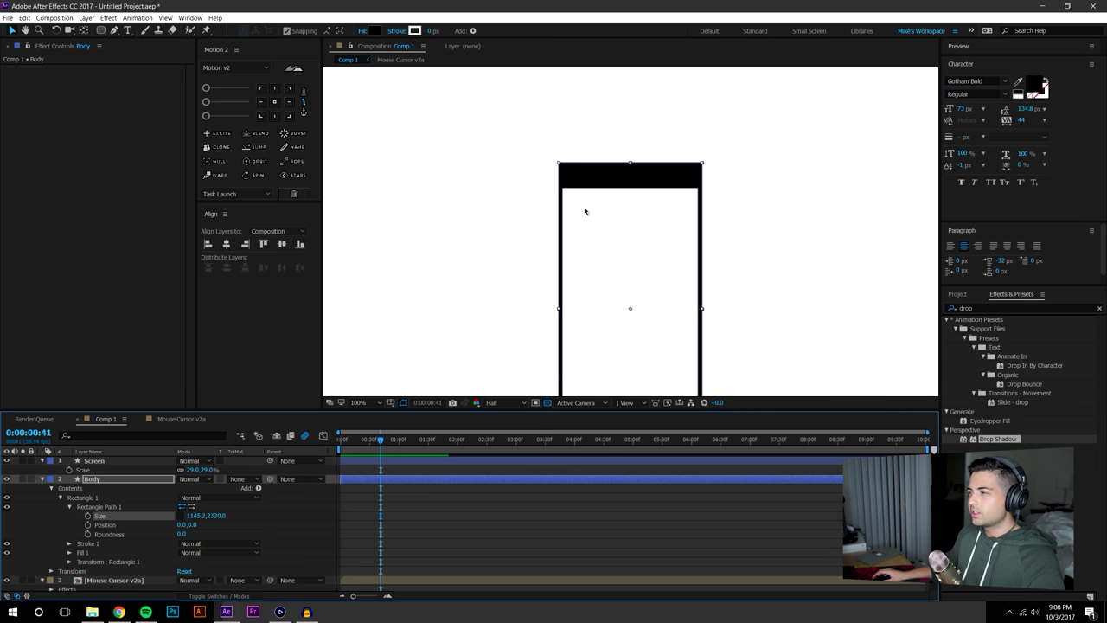
pyautogui.scroll(-2, 770, 372)
pyautogui.moveTo(217, 515); pyautogui.dragTo(325, 535)
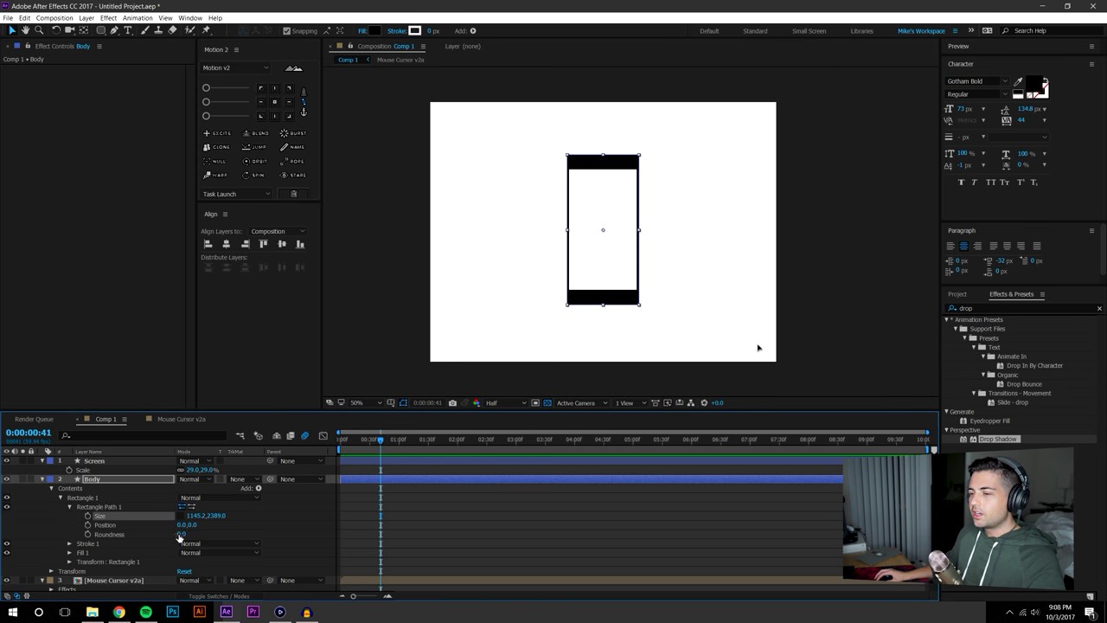
pyautogui.moveTo(181, 534); pyautogui.dragTo(226, 526)
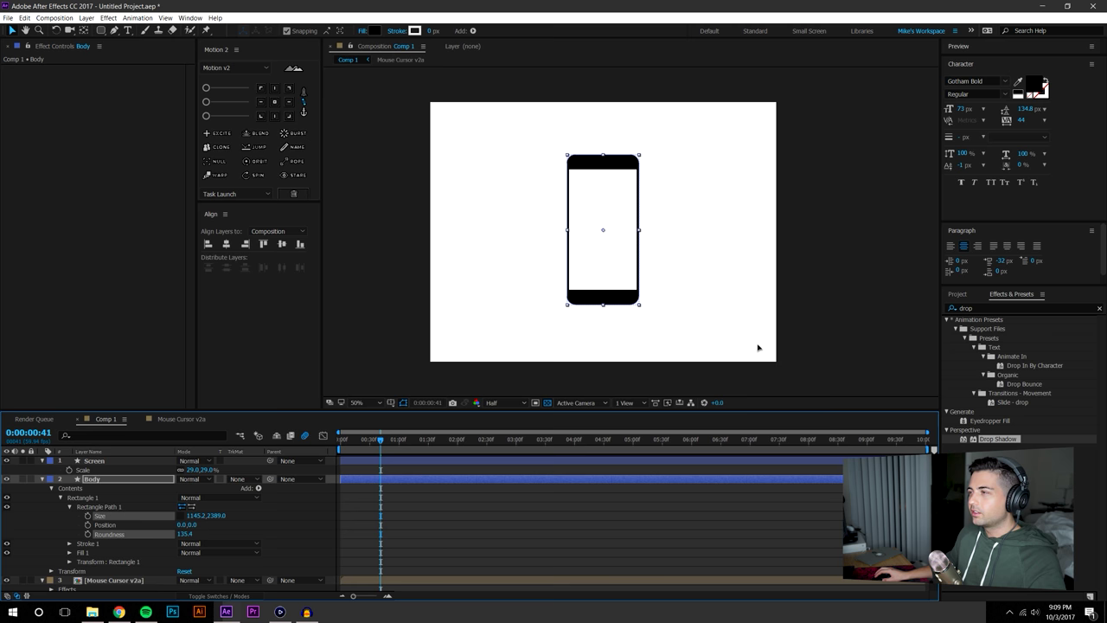
pyautogui.click(808, 337)
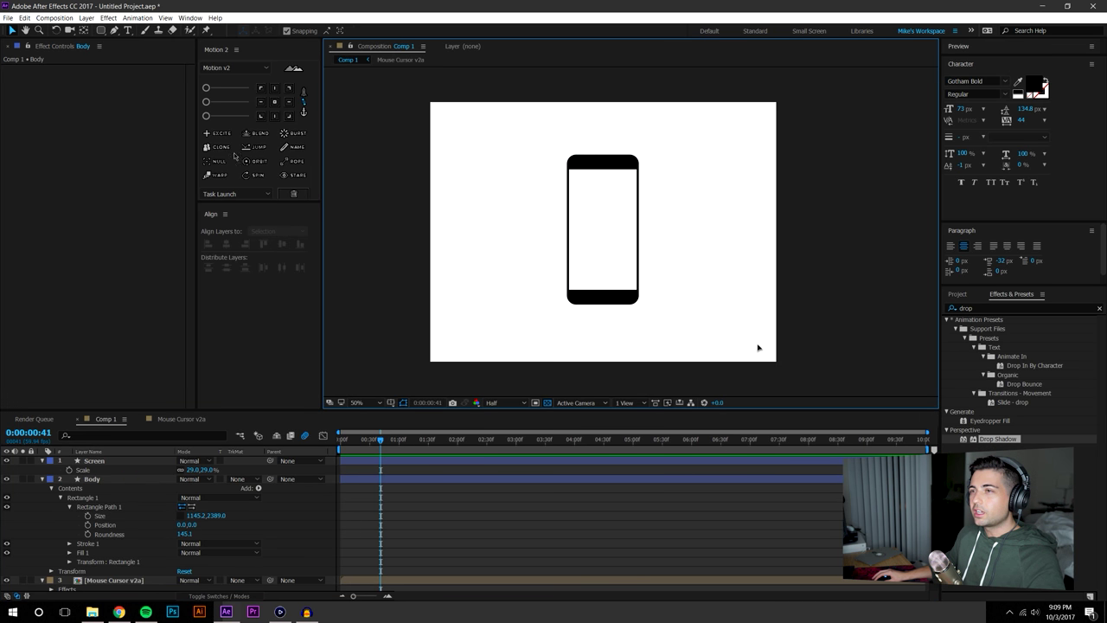
# Draw a small white ellipse on the phone's bottom bezel as a new home-button shape layer
pyautogui.click(101, 30)
pyautogui.click(145, 54)
pyautogui.moveTo(590, 293); pyautogui.dragTo(605, 307)
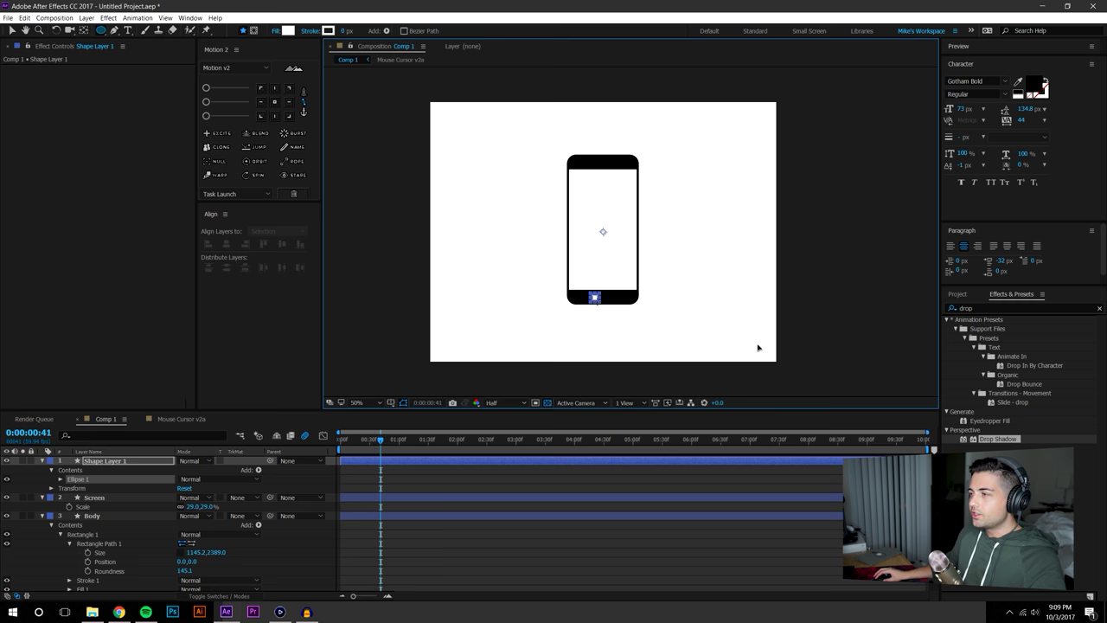
pyautogui.click(12, 30)
pyautogui.click(414, 185)
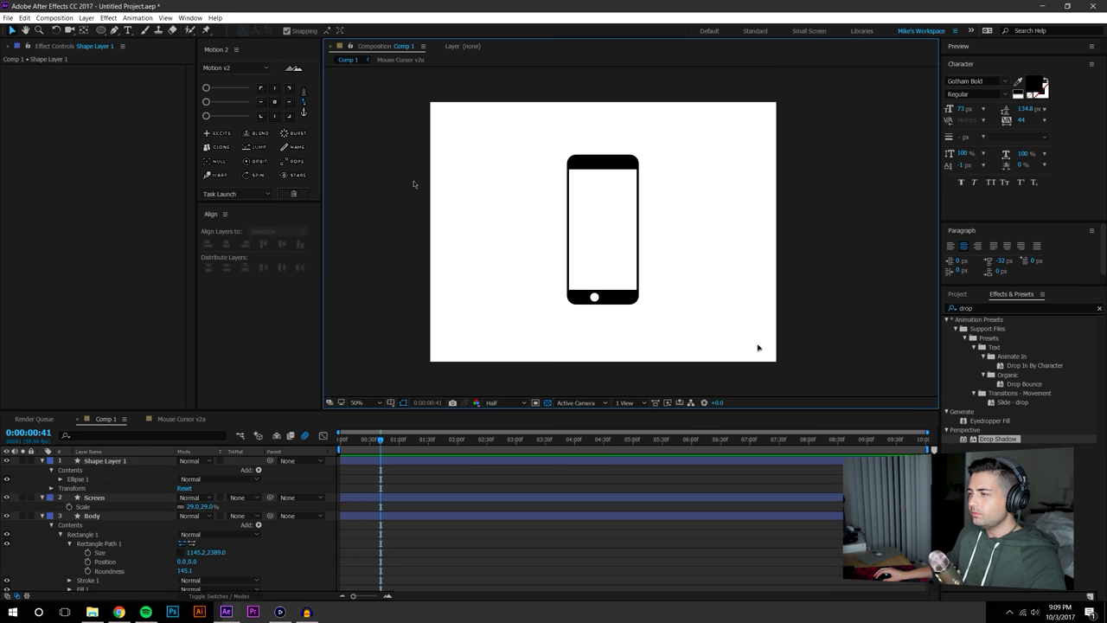
# Centre the home-button circle's anchor point on the shape and move the circle to the middle of the bottom bezel
pyautogui.click(596, 298)
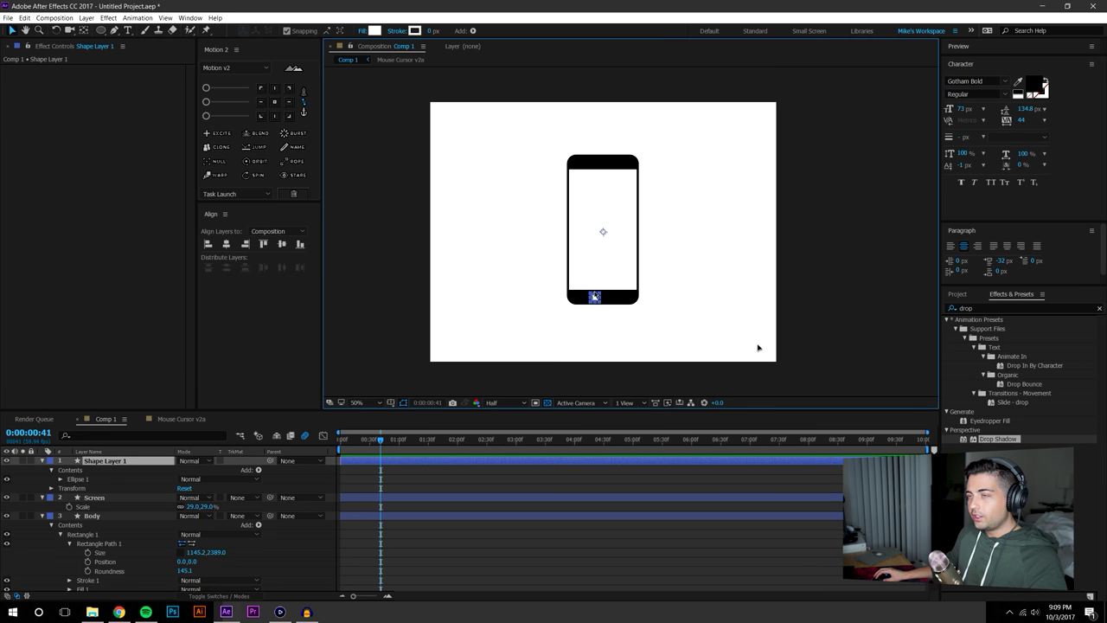
pyautogui.press('y')
pyautogui.hotkey('ctrl', 'alt', 'Home')
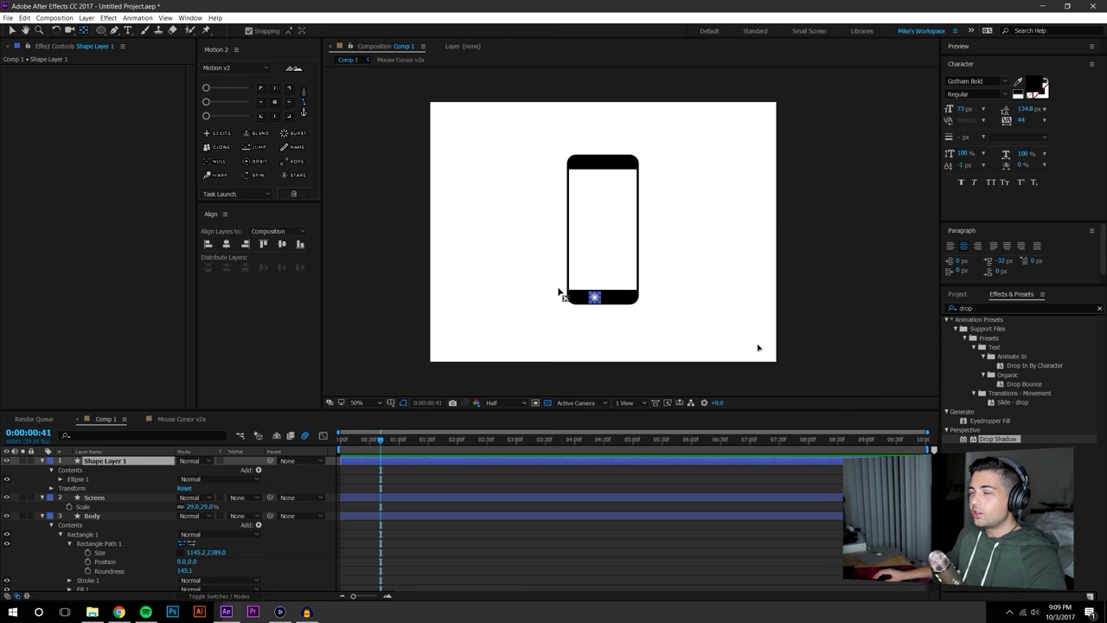
pyautogui.press('v')
pyautogui.scroll(2, 605, 259)
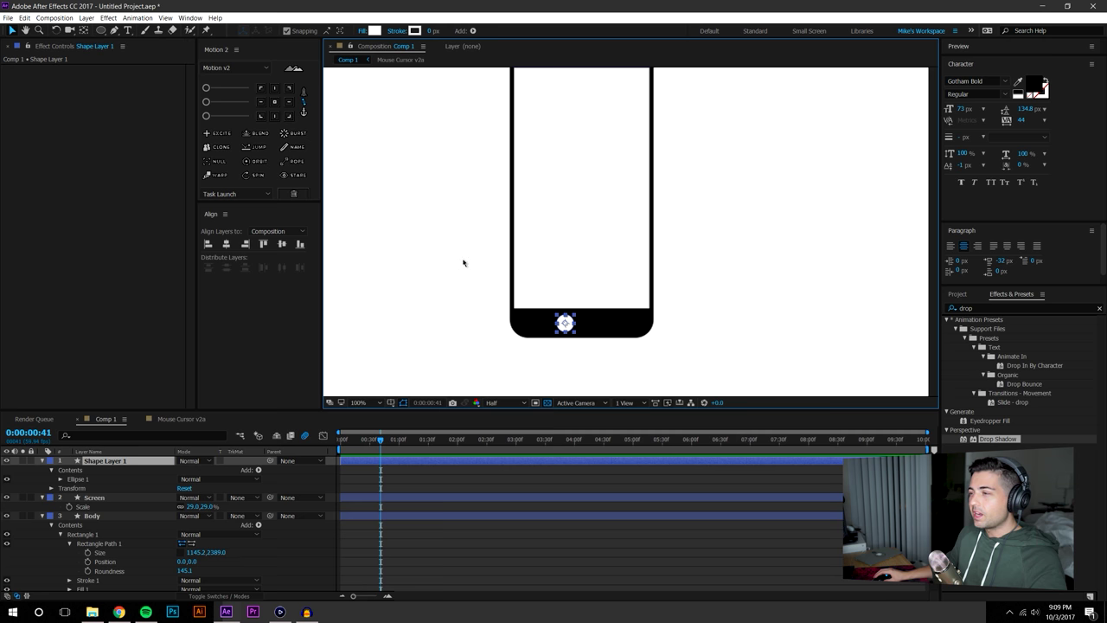
pyautogui.scroll(2, 536, 296)
pyautogui.moveTo(516, 324); pyautogui.dragTo(553, 320)
pyautogui.scroll(-3, 563, 306)
pyautogui.click(834, 240)
# Select the home-button circle, Screen and Body layers and centre-align them horizontally, with Align Layers to set to Selection
pyautogui.click(623, 189)
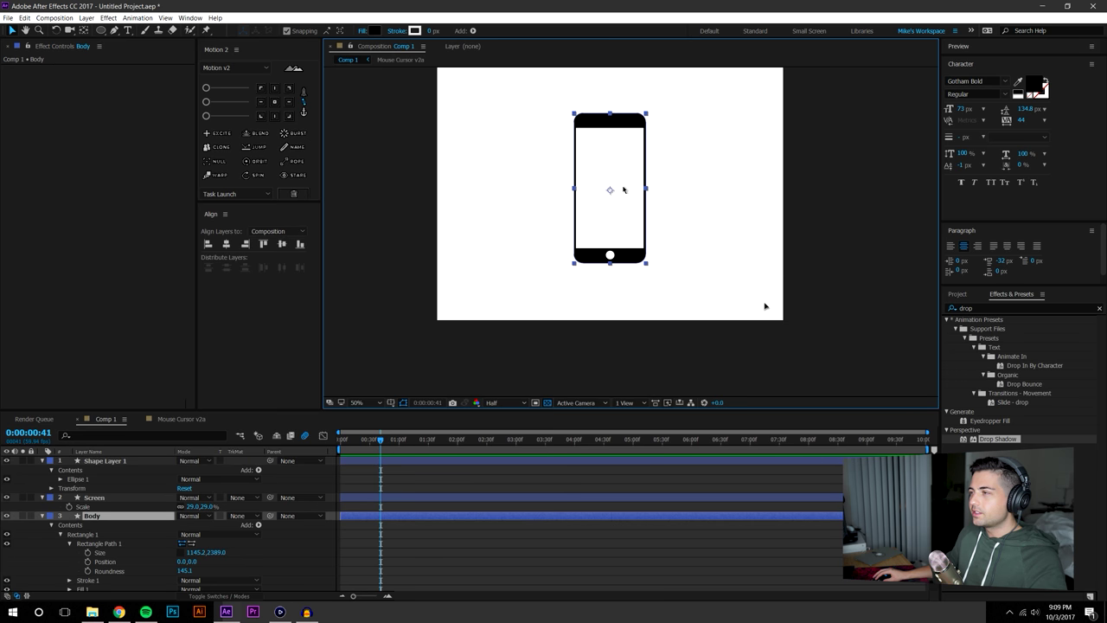
pyautogui.click(100, 460)
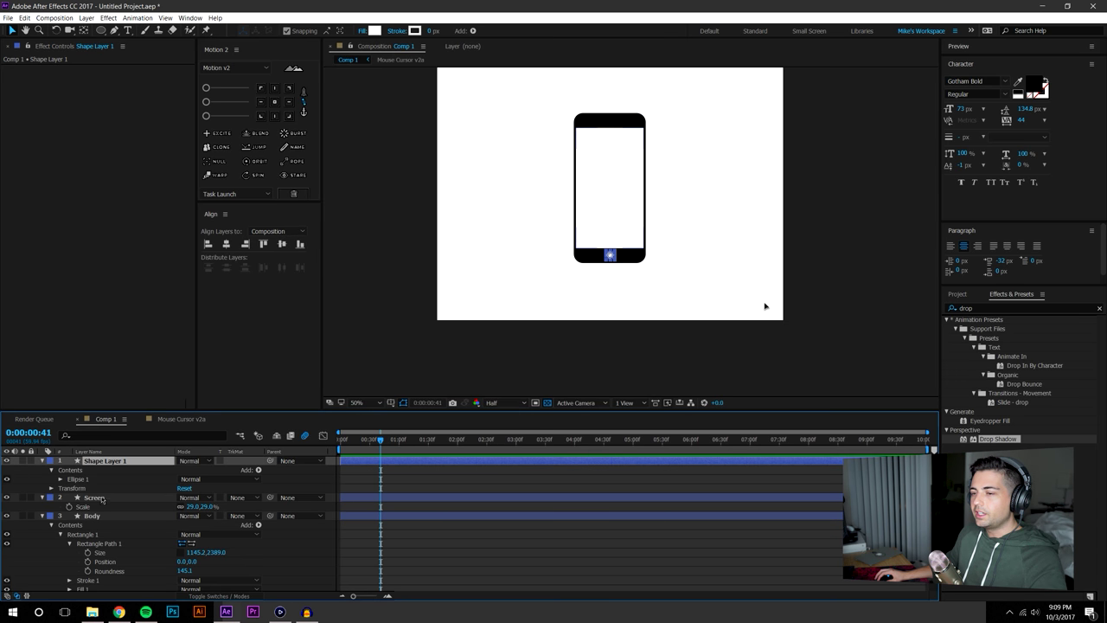
pyautogui.keyDown('ctrl'); pyautogui.click(94, 498); pyautogui.keyUp('ctrl')
pyautogui.keyDown('ctrl'); pyautogui.click(91, 515); pyautogui.keyUp('ctrl')
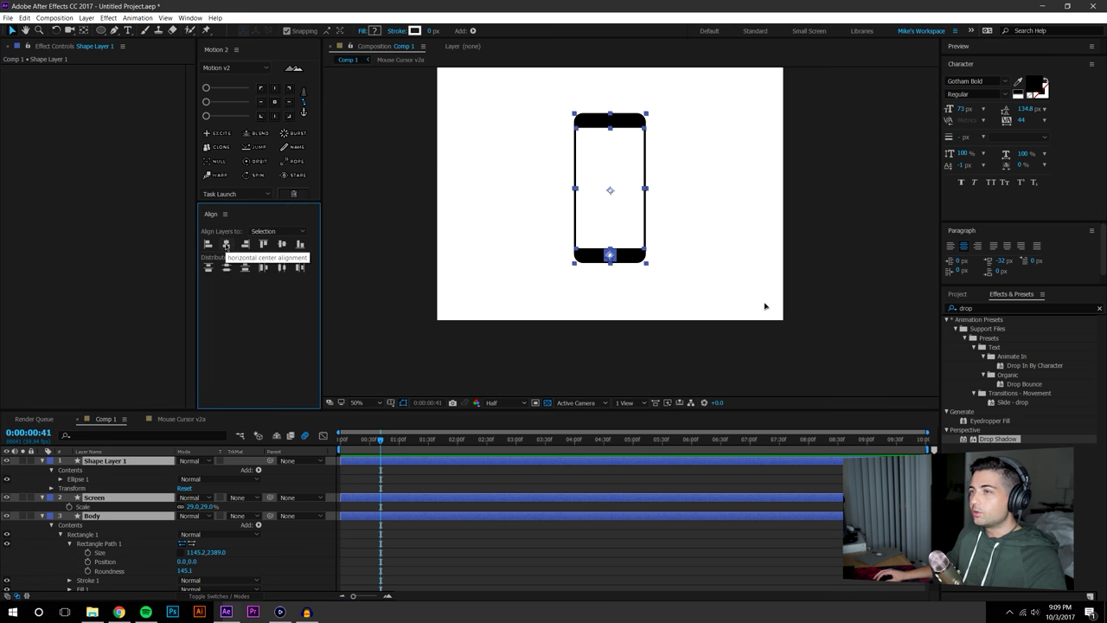
pyautogui.click(201, 19)
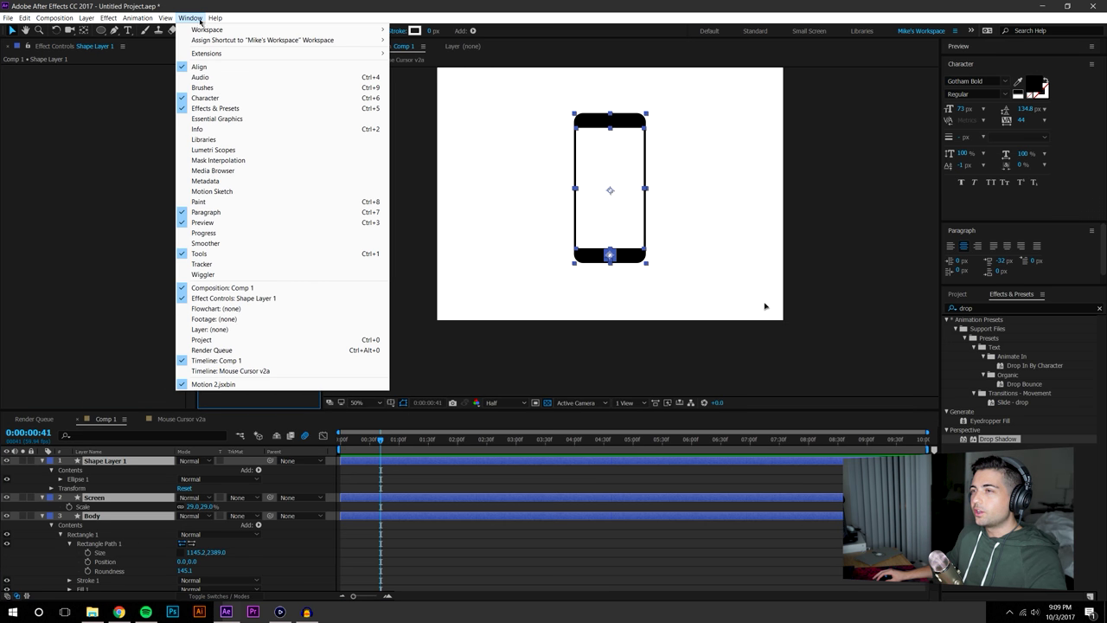
pyautogui.click(201, 66)
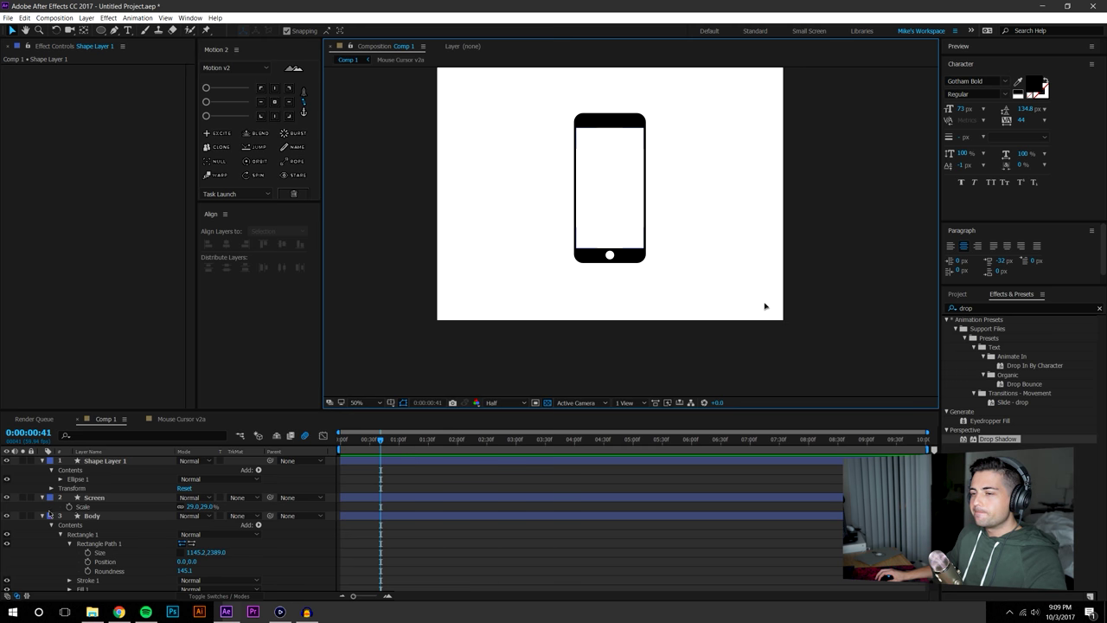
pyautogui.click(94, 498)
pyautogui.keyDown('shift'); pyautogui.click(91, 515); pyautogui.keyUp('shift')
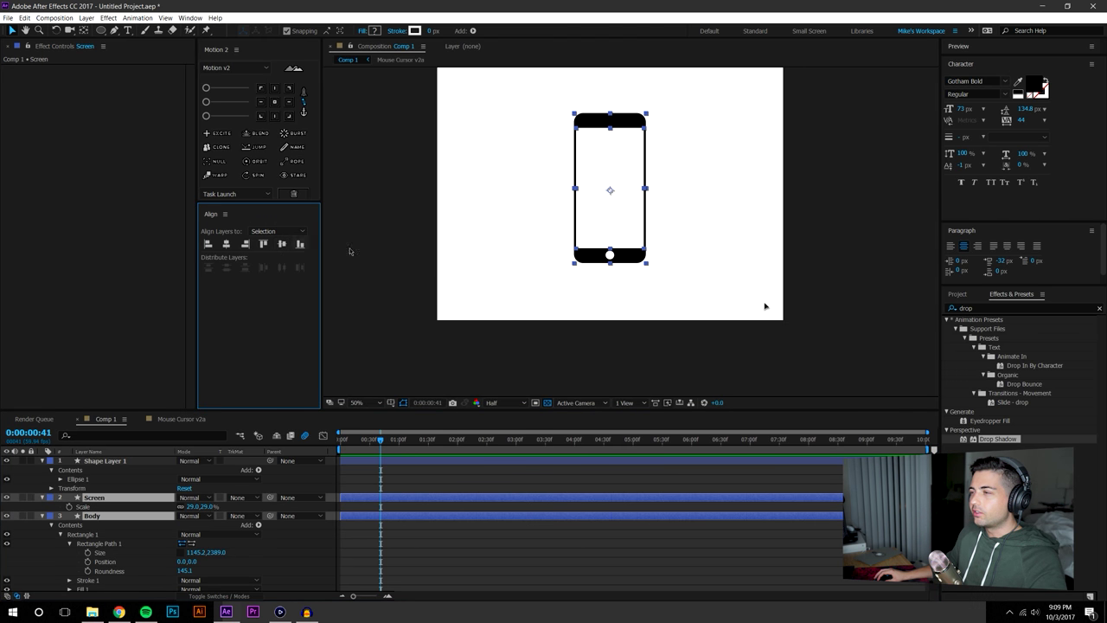
pyautogui.click(604, 275)
# Scale the home-button circle to about 119.3% and adjust its position to sit centred in the bottom bezel
pyautogui.scroll(1, 674, 296)
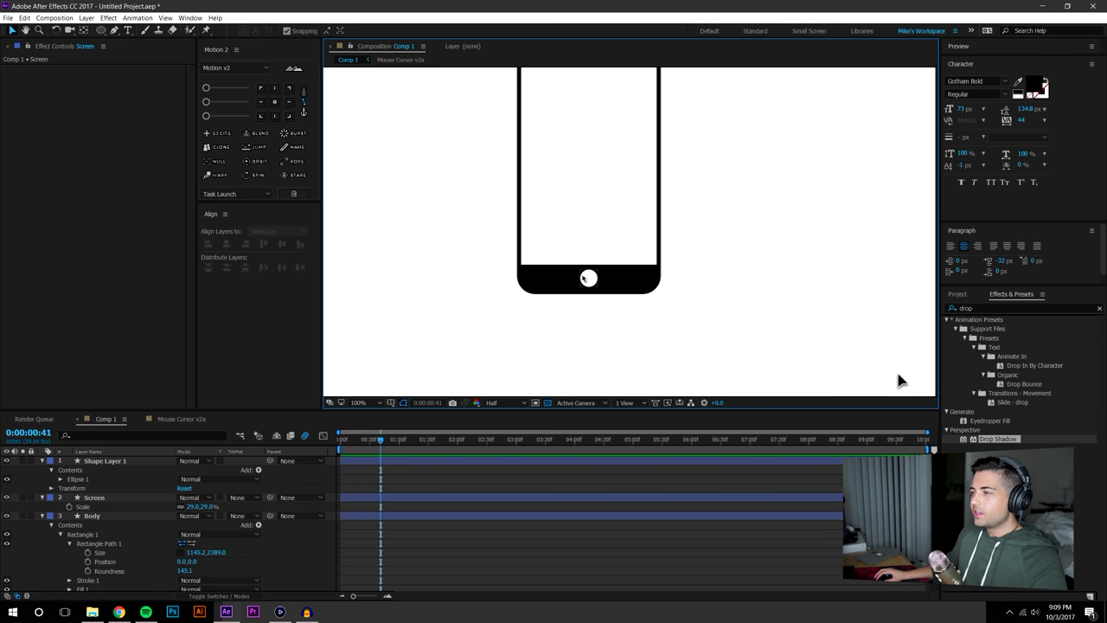
pyautogui.click(588, 280)
pyautogui.scroll(1, 585, 284)
pyautogui.moveTo(585, 286); pyautogui.dragTo(634, 230)
pyautogui.press('s')
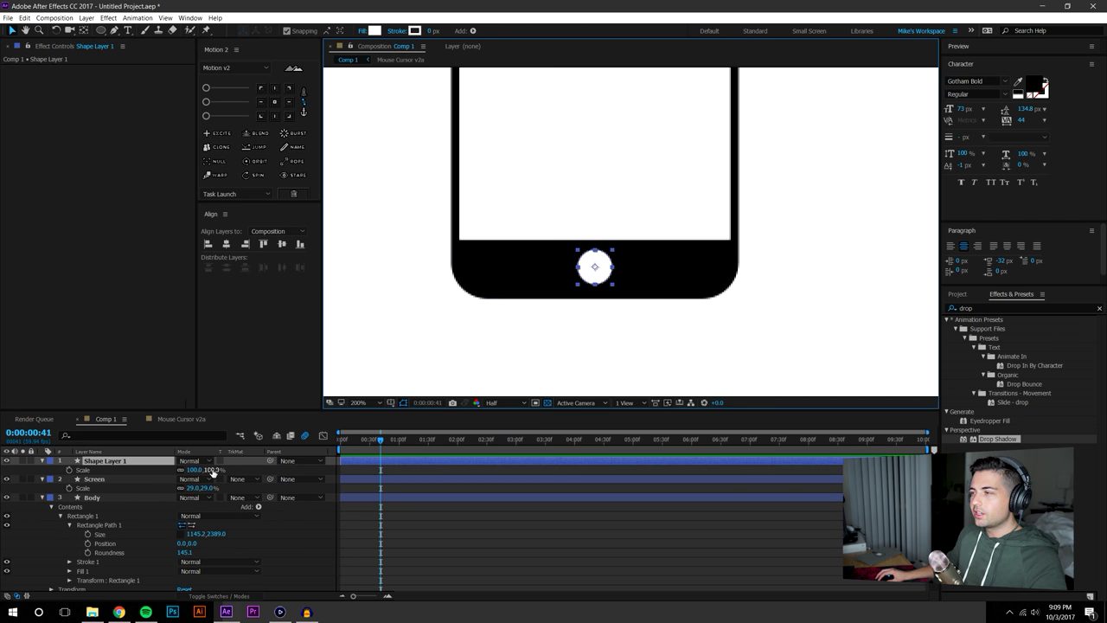
pyautogui.moveTo(212, 471); pyautogui.dragTo(251, 471)
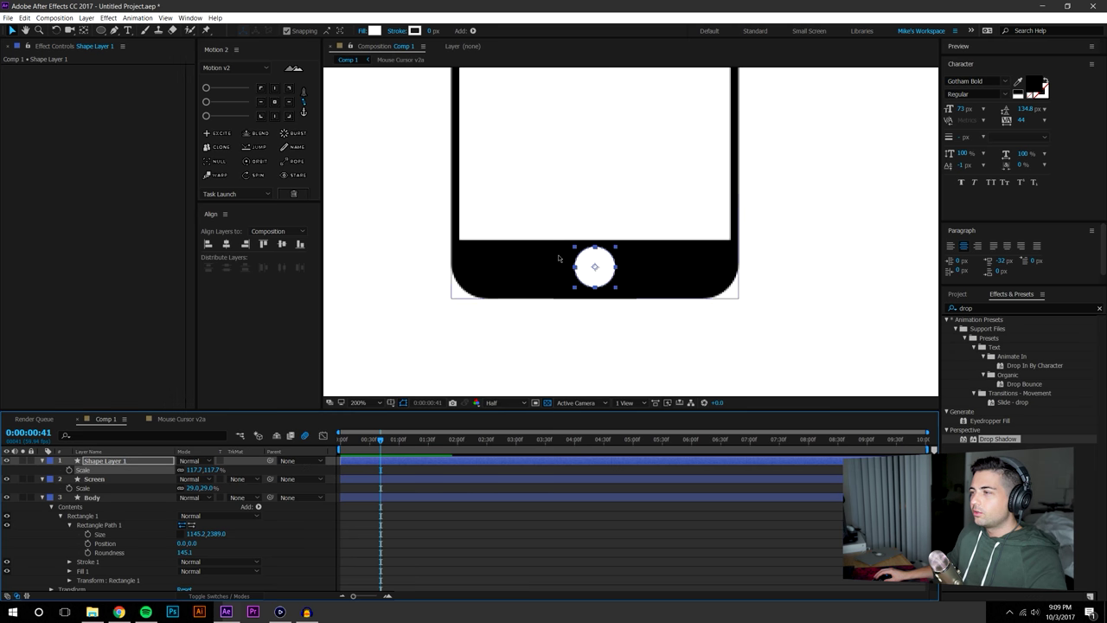
pyautogui.moveTo(596, 270); pyautogui.dragTo(596, 274)
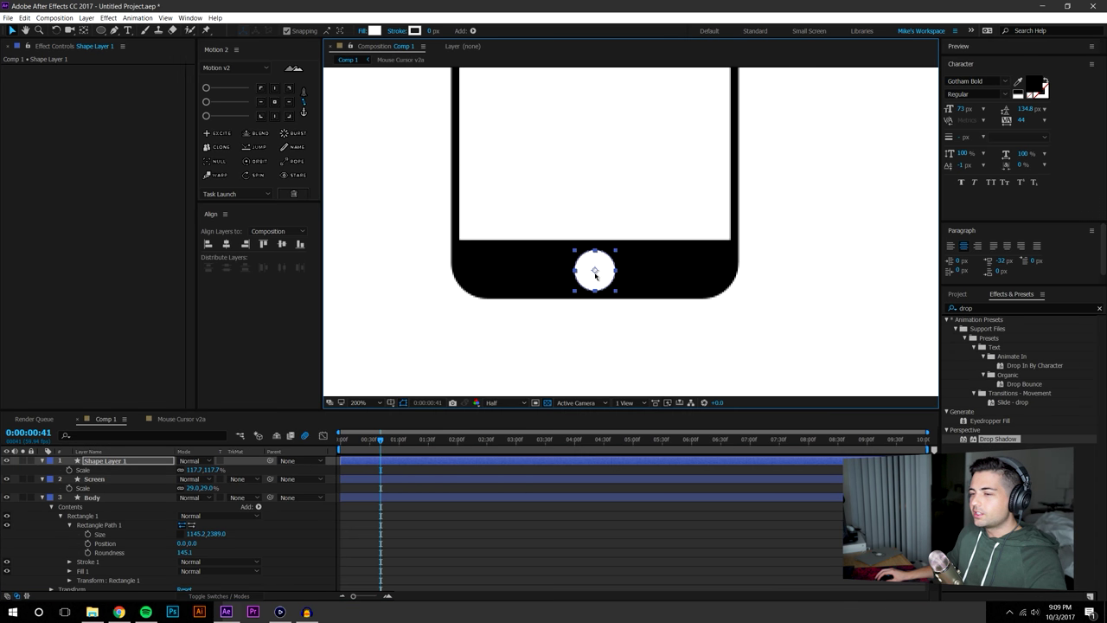
pyautogui.moveTo(217, 470); pyautogui.dragTo(221, 470)
pyautogui.moveTo(594, 271)
pyautogui.mouseDown()
pyautogui.moveTo(581, 366)
pyautogui.moveTo(588, 176)
pyautogui.moveTo(568, 235)
pyautogui.moveTo(552, 183)
pyautogui.moveTo(552, 282)
pyautogui.moveTo(536, 185)
pyautogui.moveTo(584, 151)
pyautogui.moveTo(596, 151)
pyautogui.moveTo(597, 274)
pyautogui.mouseUp()
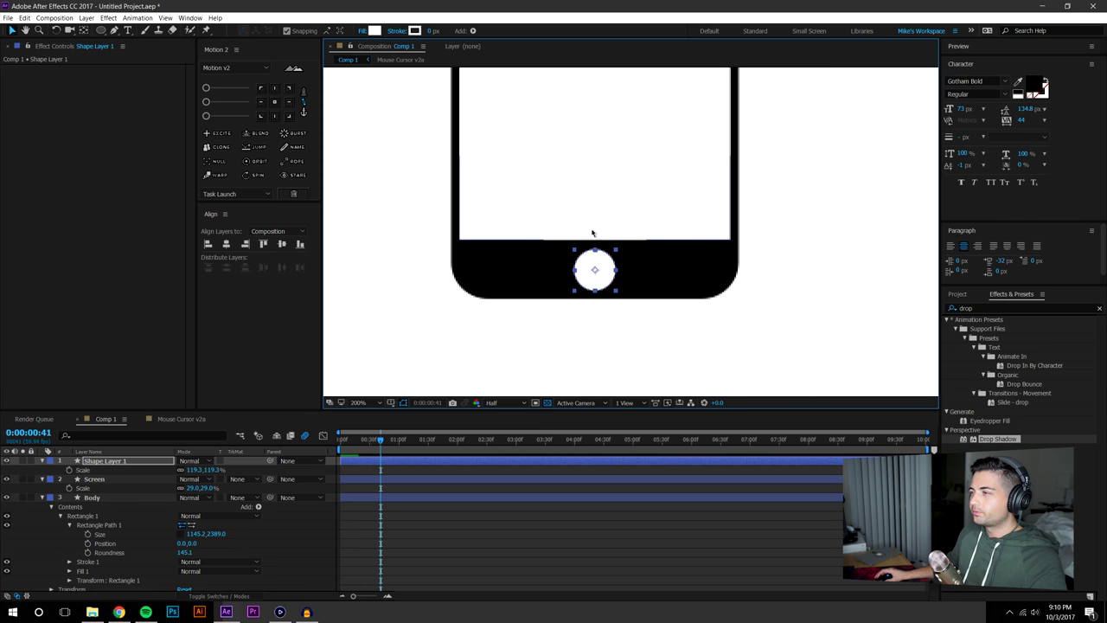
pyautogui.scroll(-2, 594, 233)
pyautogui.click(842, 178)
pyautogui.moveTo(843, 177); pyautogui.dragTo(833, 240)
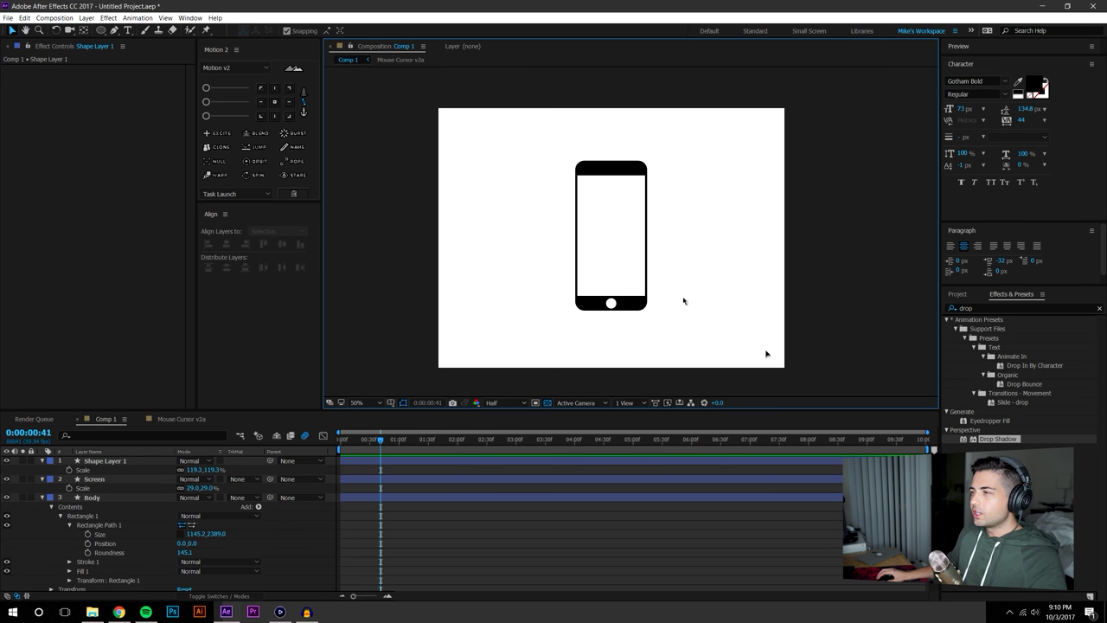
# Increase the Body rectangle's height to about 2446, keeping its width at 1145.2
pyautogui.click(61, 498)
pyautogui.moveTo(221, 533); pyautogui.dragTo(250, 534)
pyautogui.click(850, 327)
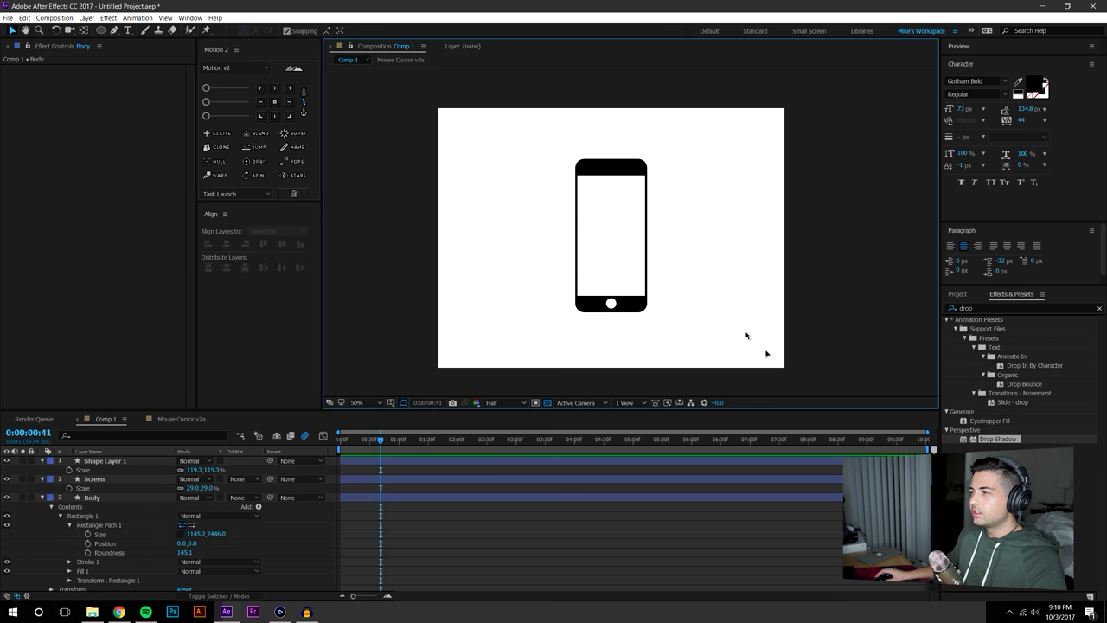
# Nudge the home-button circle slightly down to recentre it within the taller bottom bezel
pyautogui.scroll(1, 655, 327)
pyautogui.moveTo(654, 327); pyautogui.dragTo(655, 231)
pyautogui.click(593, 280)
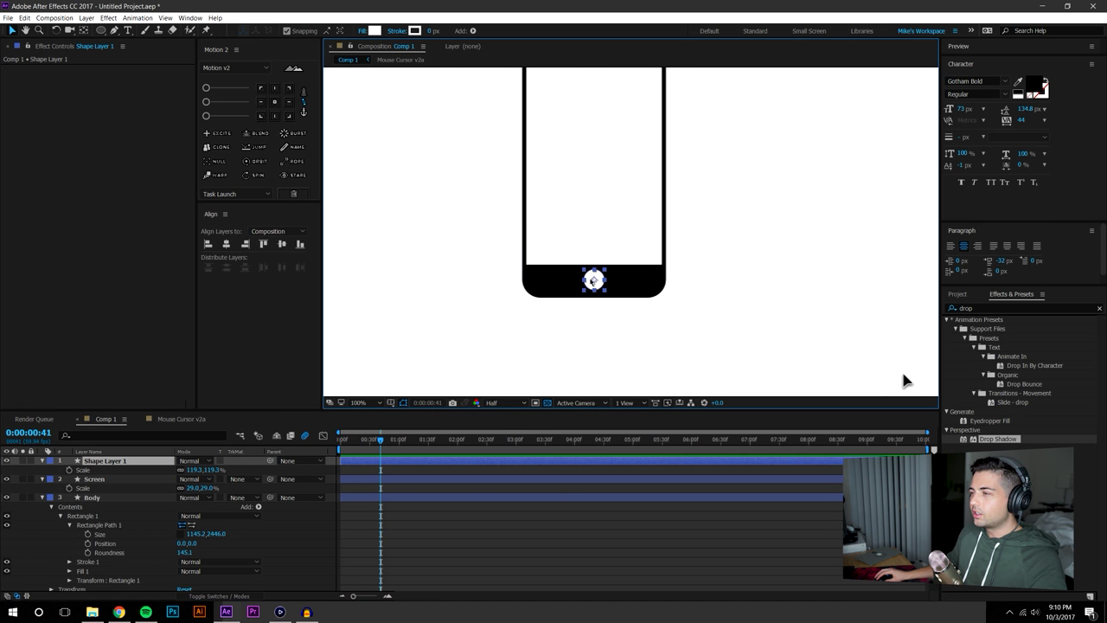
pyautogui.moveTo(594, 280); pyautogui.dragTo(593, 282)
pyautogui.scroll(-1, 620, 242)
pyautogui.click(887, 213)
pyautogui.moveTo(810, 219); pyautogui.dragTo(811, 265)
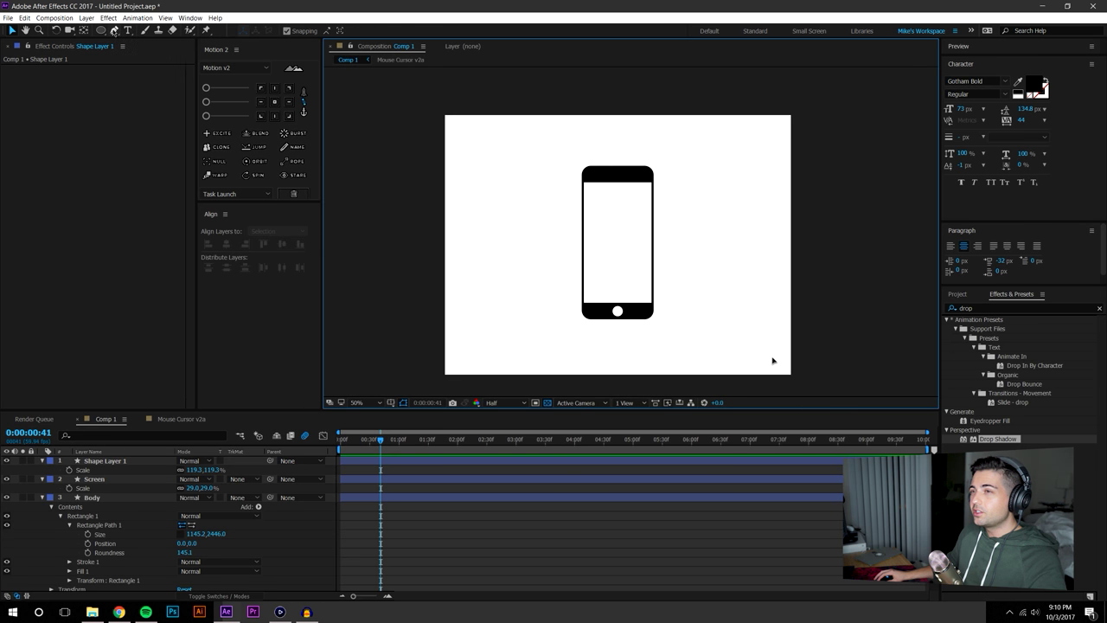
# Draw a short horizontal speaker line in the middle of the top bezel with the Pen tool
pyautogui.click(113, 31)
pyautogui.scroll(2, 476, 138)
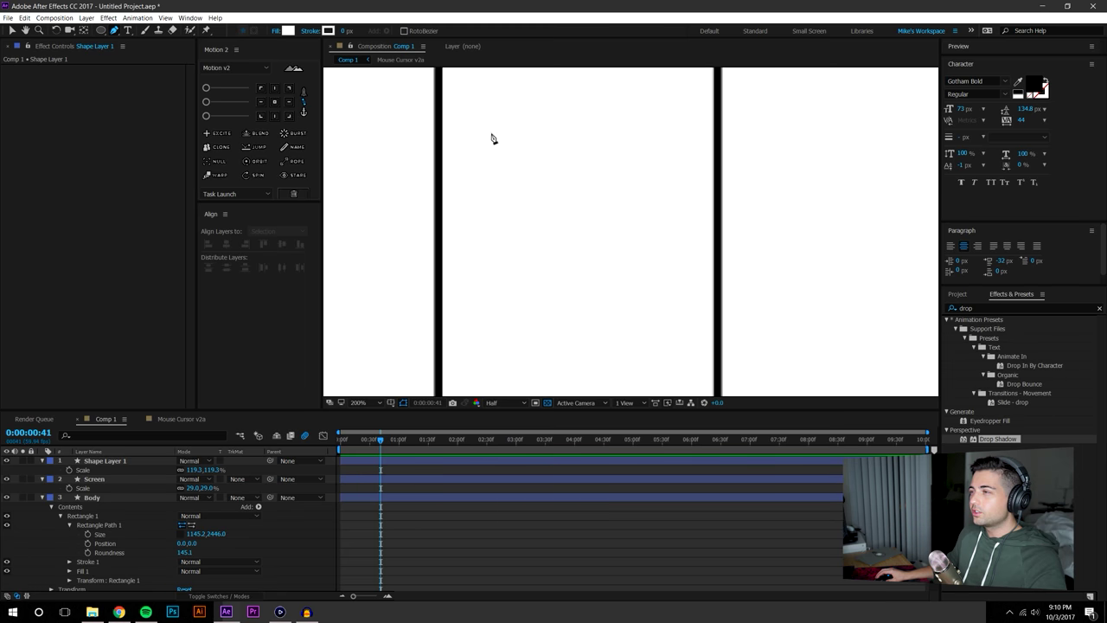
pyautogui.moveTo(515, 106); pyautogui.dragTo(589, 363)
pyautogui.scroll(2, 655, 291)
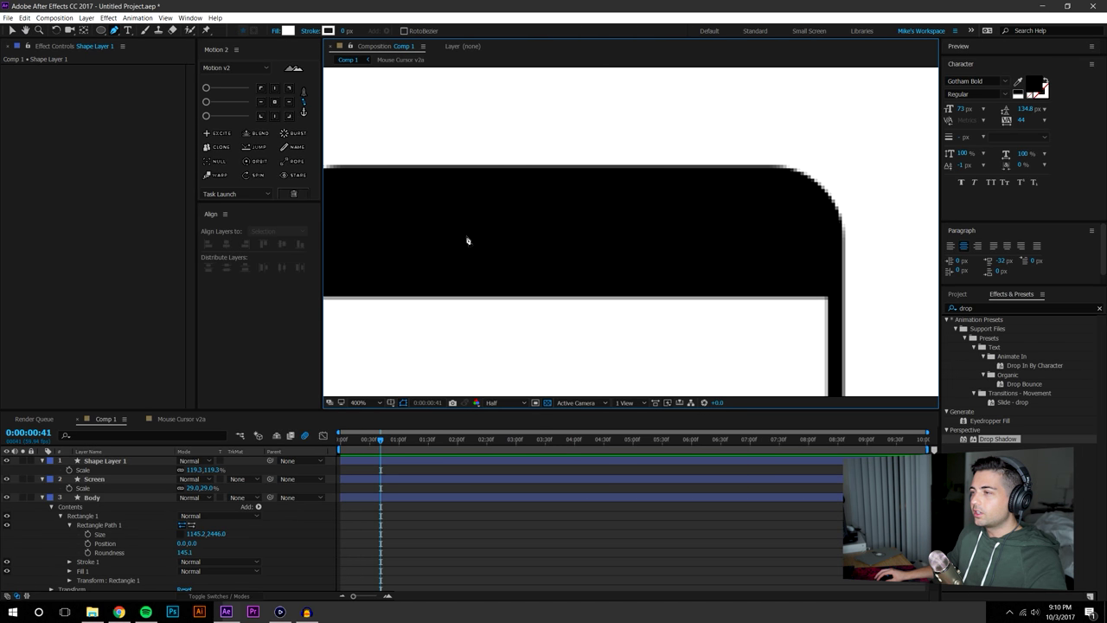
pyautogui.click(466, 235)
pyautogui.click(609, 236)
pyautogui.click(12, 31)
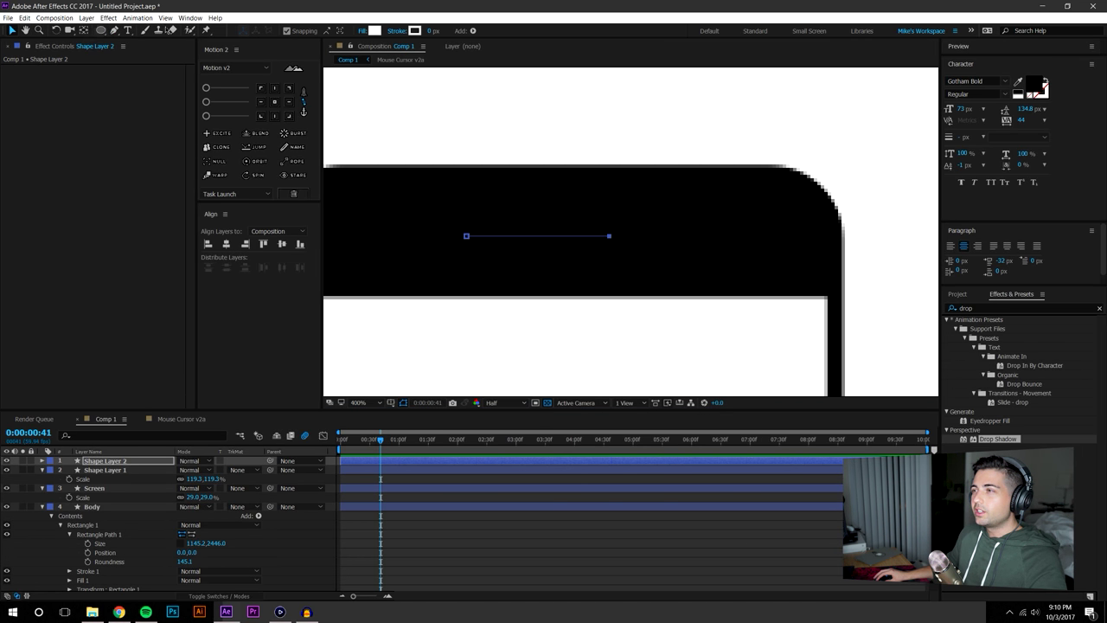
# Set the speaker line's stroke width to 6 px and deselect it
pyautogui.moveTo(434, 32); pyautogui.dragTo(440, 33)
pyautogui.click(573, 93)
pyautogui.scroll(-3, 608, 140)
pyautogui.scroll(-1, 784, 228)
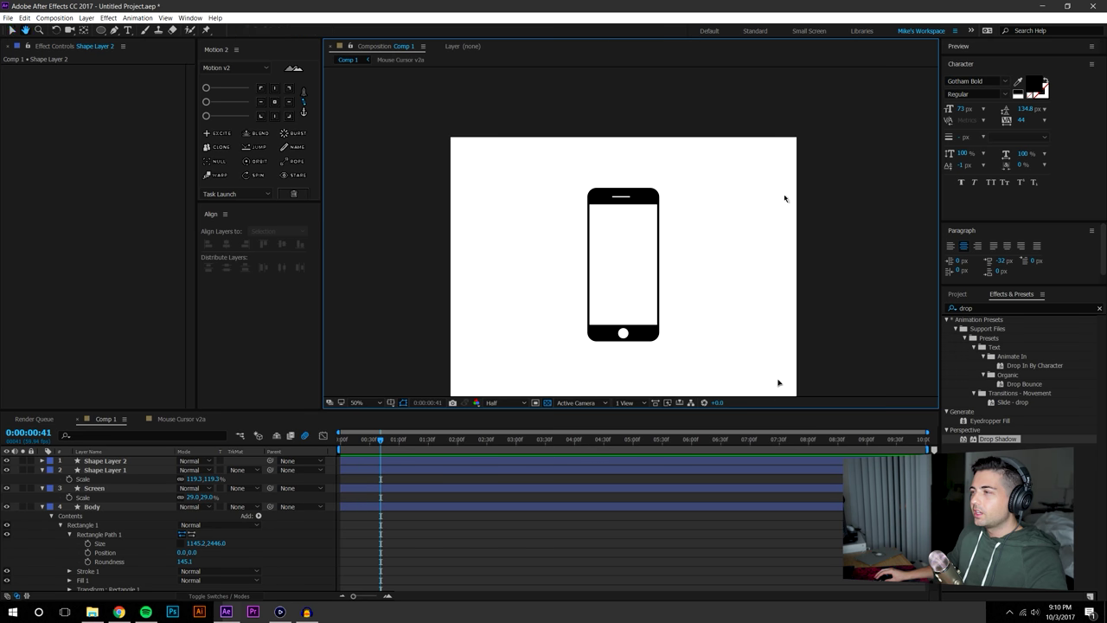
# Move the anchor point of Shape Layer 2 onto the centre of the speaker line
pyautogui.click(106, 461)
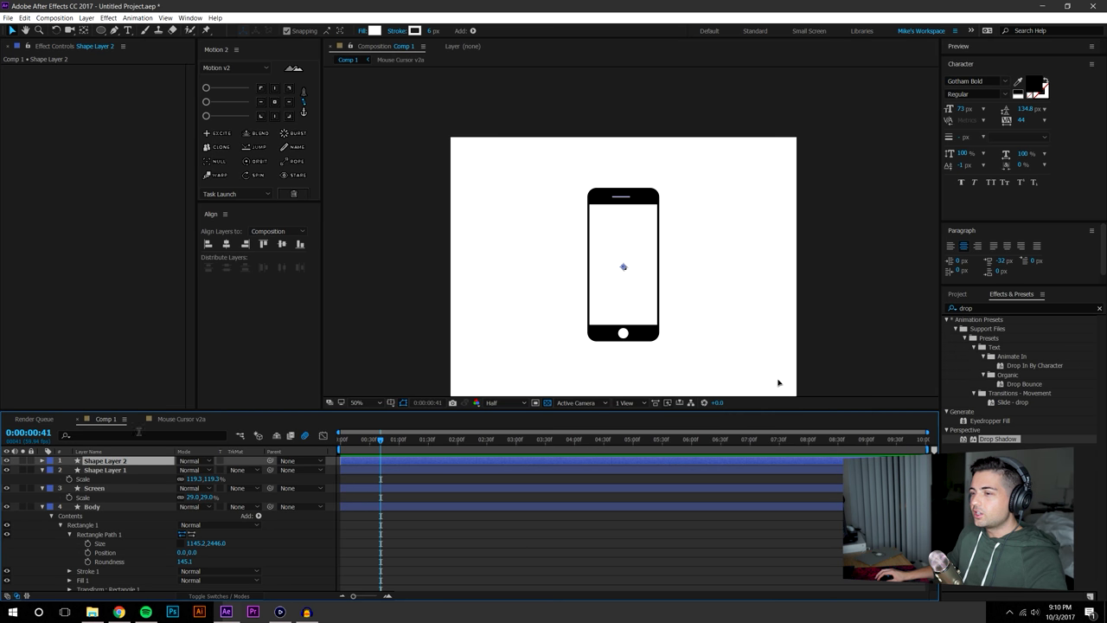
pyautogui.scroll(4, 623, 290)
pyautogui.scroll(-2, 600, 371)
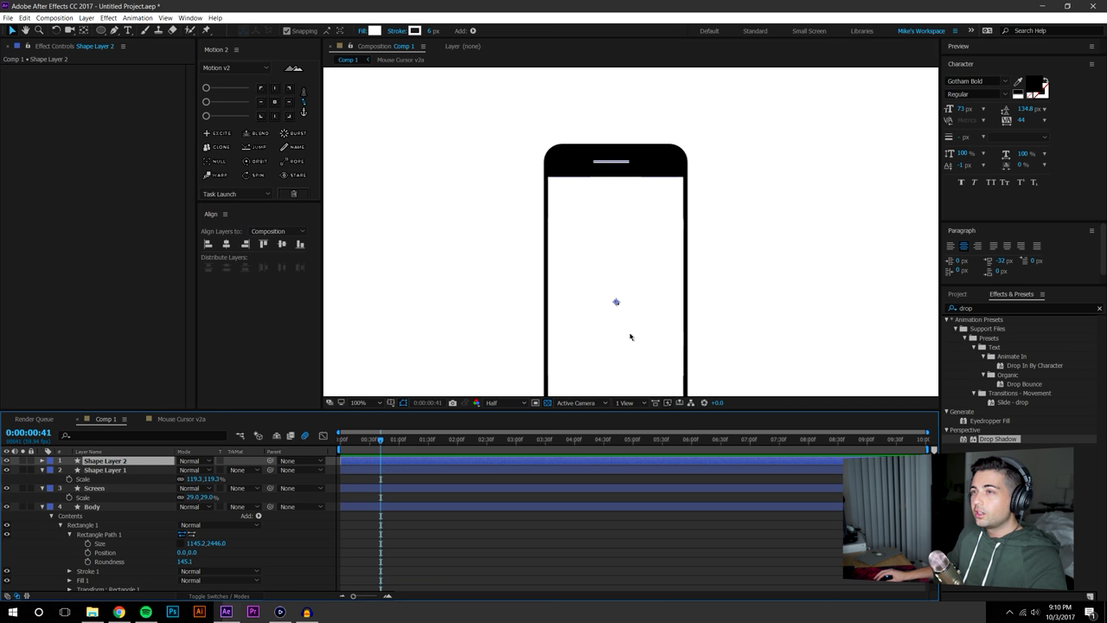
pyautogui.click(84, 31)
pyautogui.moveTo(616, 302); pyautogui.dragTo(615, 163)
pyautogui.scroll(2, 616, 166)
pyautogui.moveTo(629, 263); pyautogui.dragTo(587, 258)
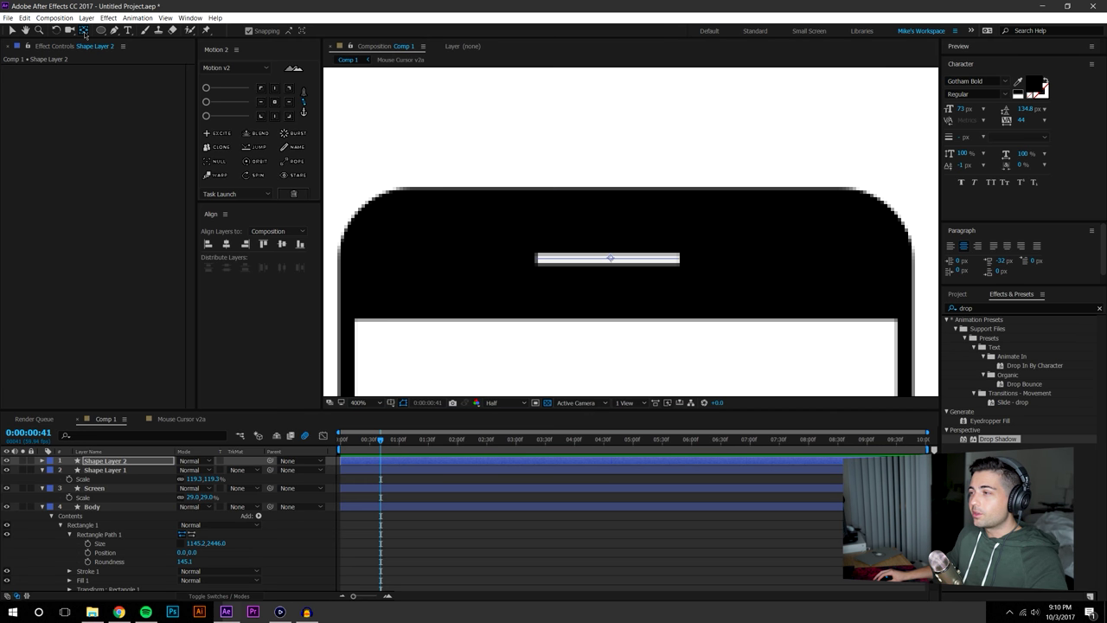
# Reposition the speaker line to the middle of the phone's top bezel and deselect it
pyautogui.click(14, 32)
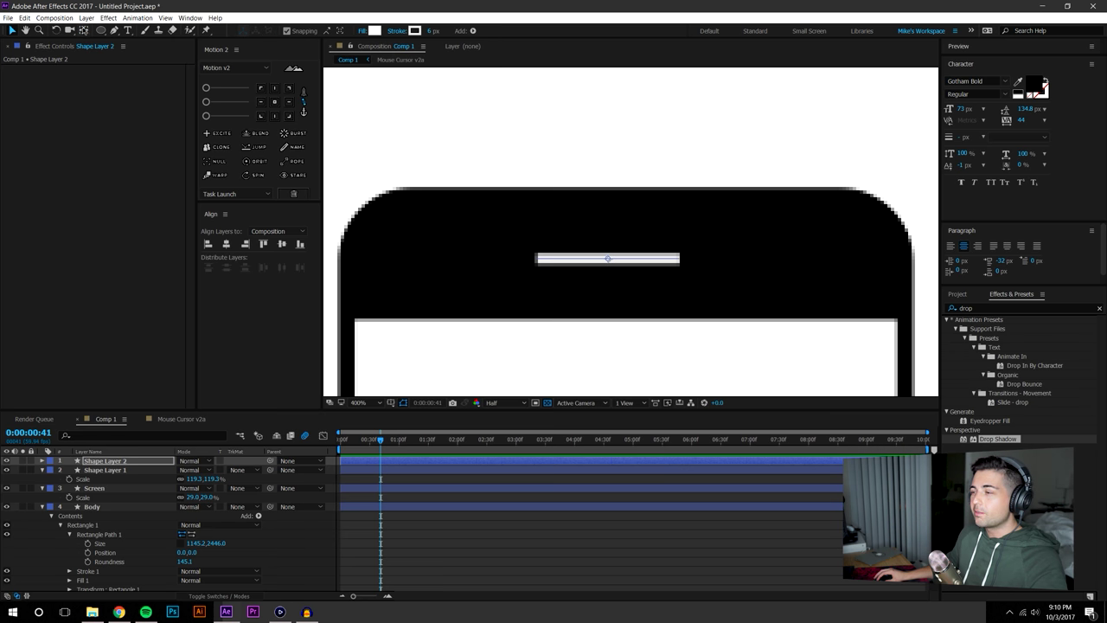
pyautogui.moveTo(608, 260); pyautogui.dragTo(628, 254)
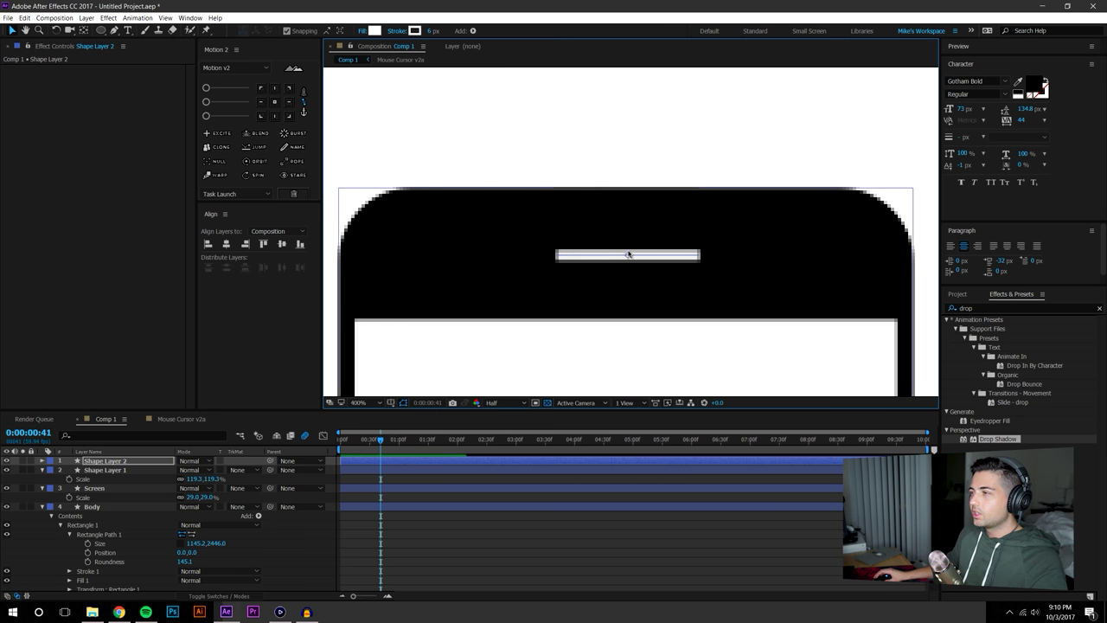
pyautogui.scroll(-6, 658, 260)
pyautogui.click(831, 154)
# Centre the home-button circle horizontally in the composition
pyautogui.scroll(1, 727, 206)
pyautogui.click(689, 170)
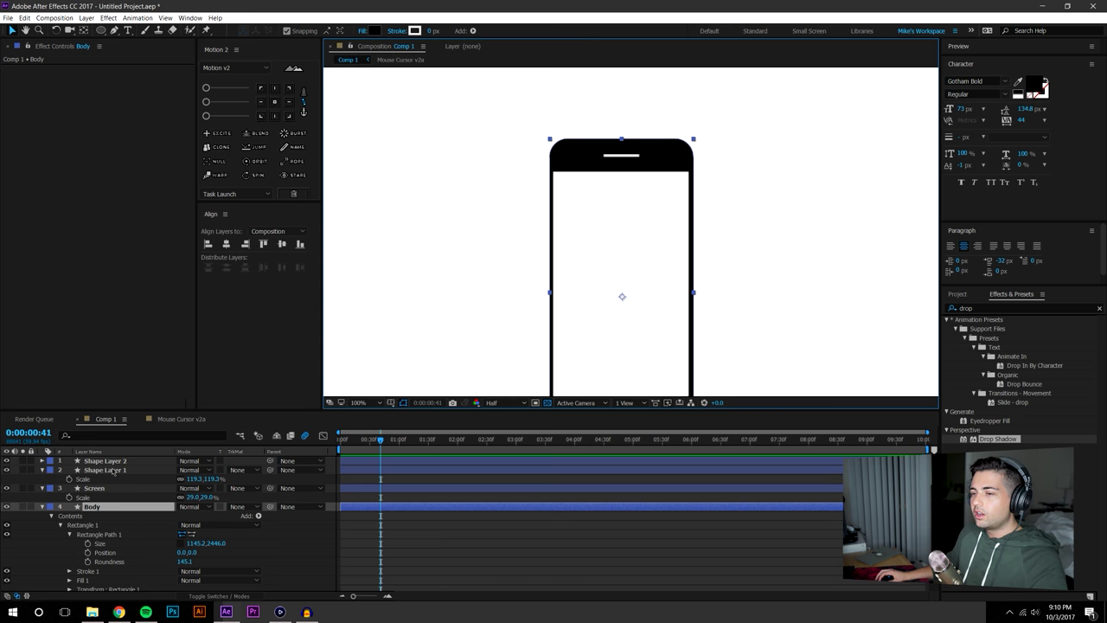
pyautogui.click(94, 488)
pyautogui.click(758, 286)
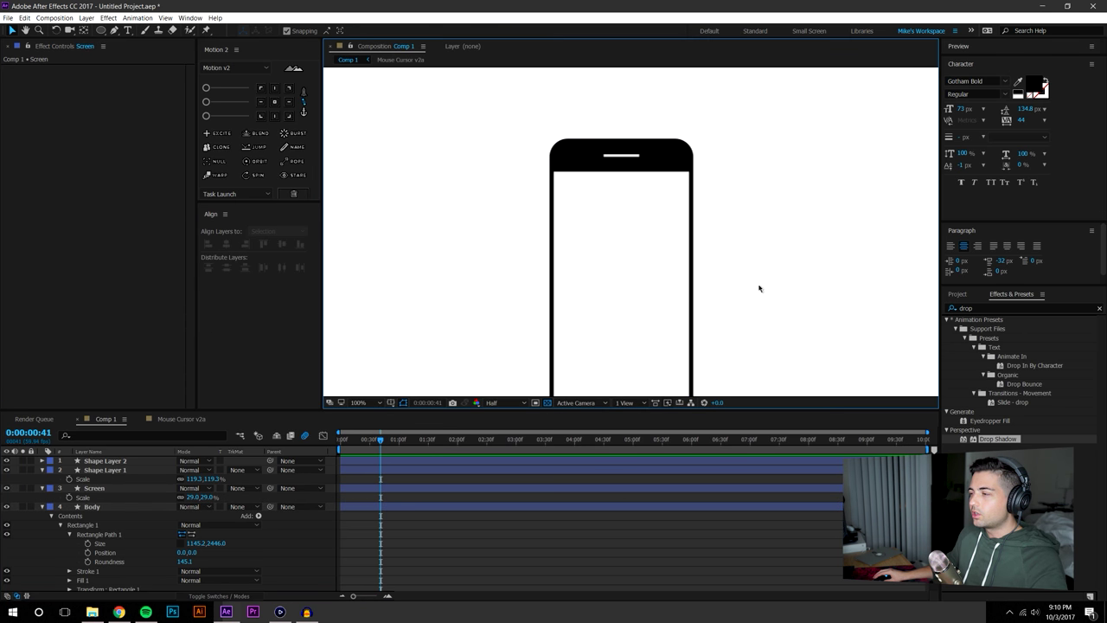
pyautogui.scroll(-5, 692, 294)
pyautogui.click(624, 281)
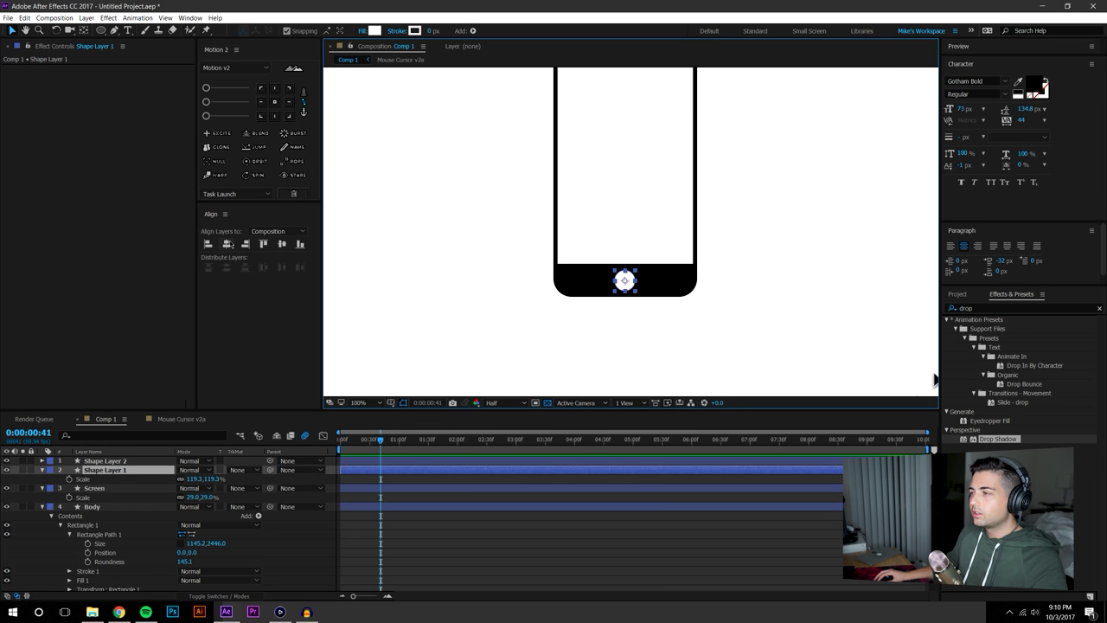
pyautogui.click(230, 245)
pyautogui.click(458, 233)
# Try to align the speaker line to the horizontal centre of the composition
pyautogui.moveTo(494, 247); pyautogui.dragTo(522, 400)
pyautogui.scroll(1, 668, 168)
pyautogui.moveTo(666, 177); pyautogui.dragTo(600, 294)
pyautogui.click(623, 210)
pyautogui.click(111, 461)
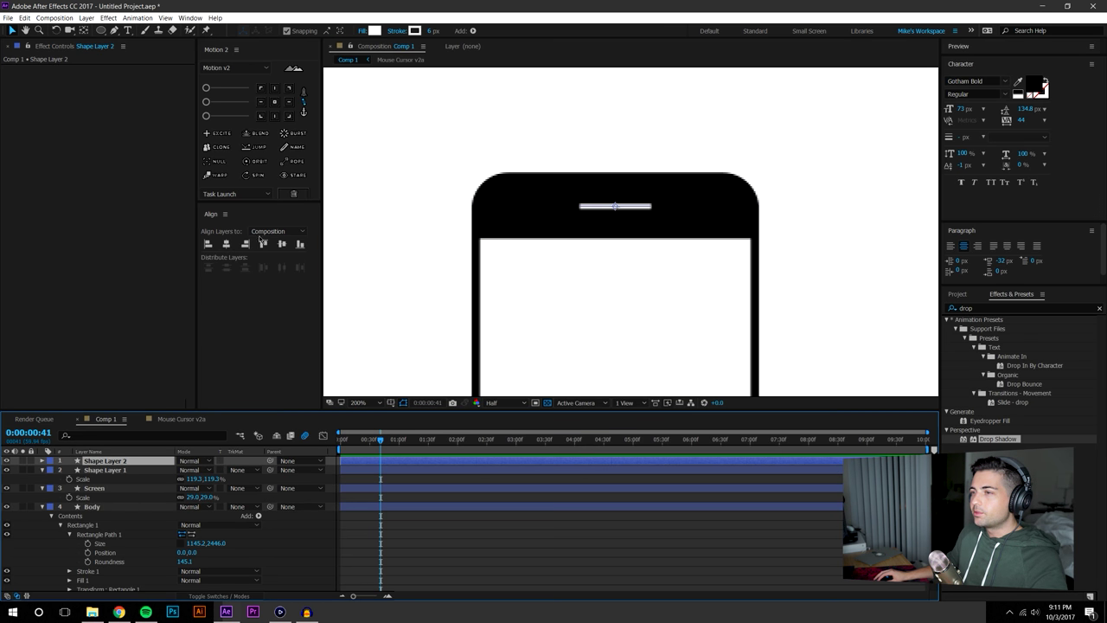
pyautogui.click(225, 244)
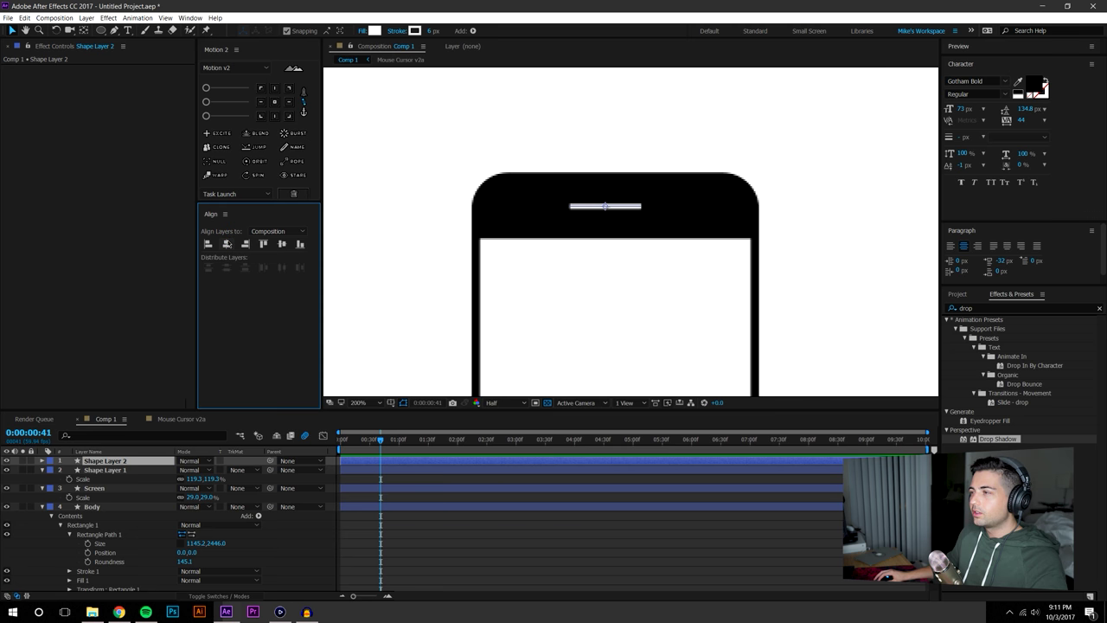
pyautogui.click(493, 109)
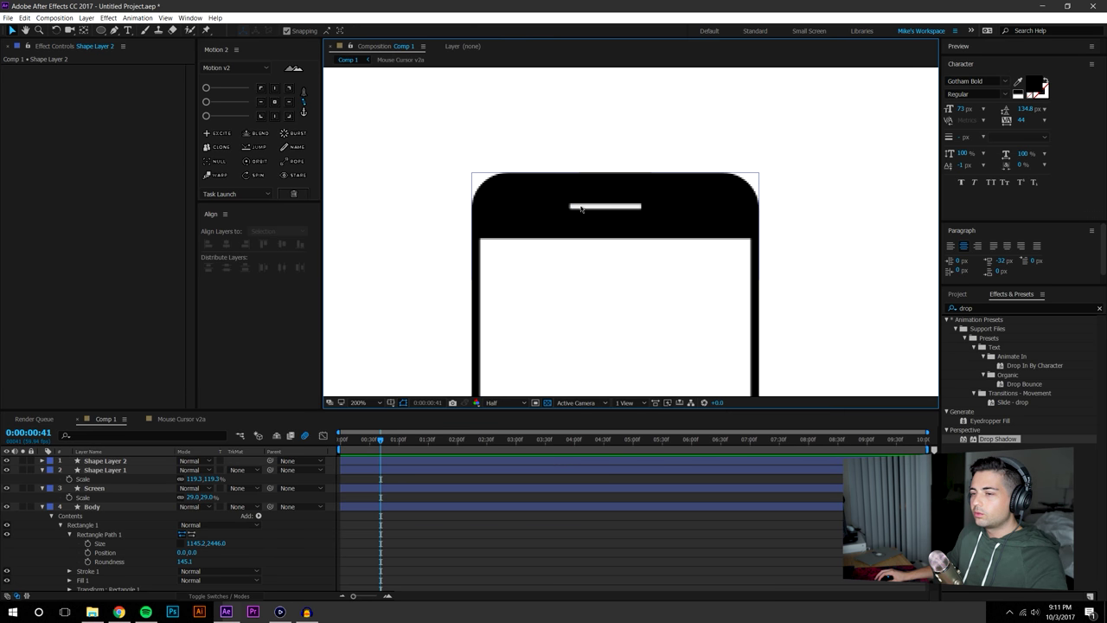
# Move the speaker line by hand so it sits centred within the top bezel, and deselect it
pyautogui.click(122, 463)
pyautogui.moveTo(604, 212); pyautogui.dragTo(606, 213)
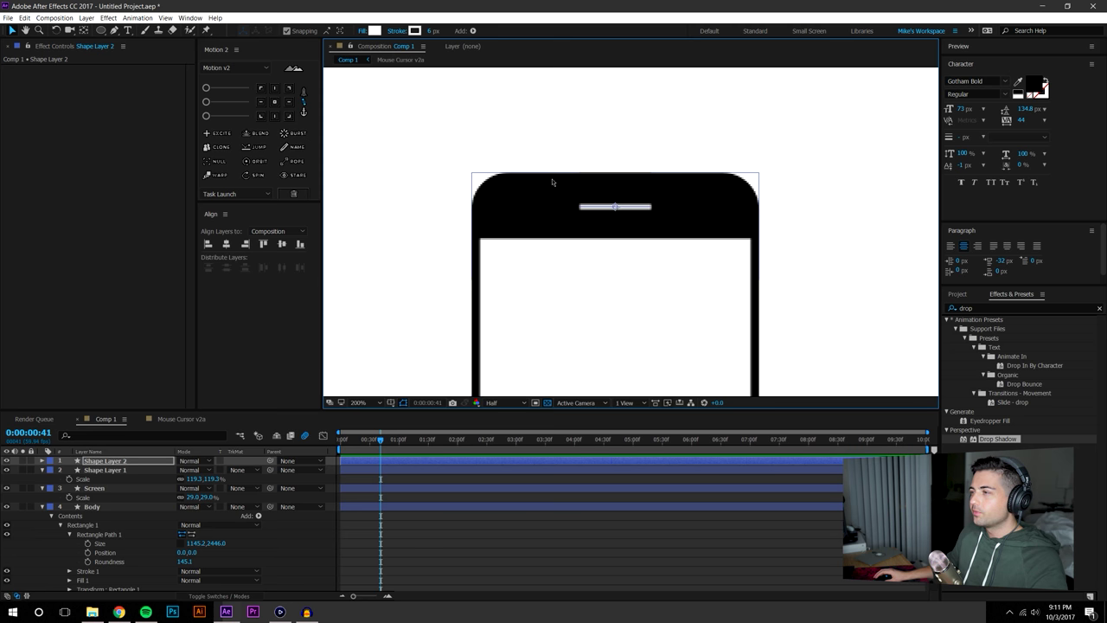
pyautogui.scroll(-2, 555, 182)
pyautogui.click(839, 183)
pyautogui.moveTo(866, 283); pyautogui.dragTo(858, 229)
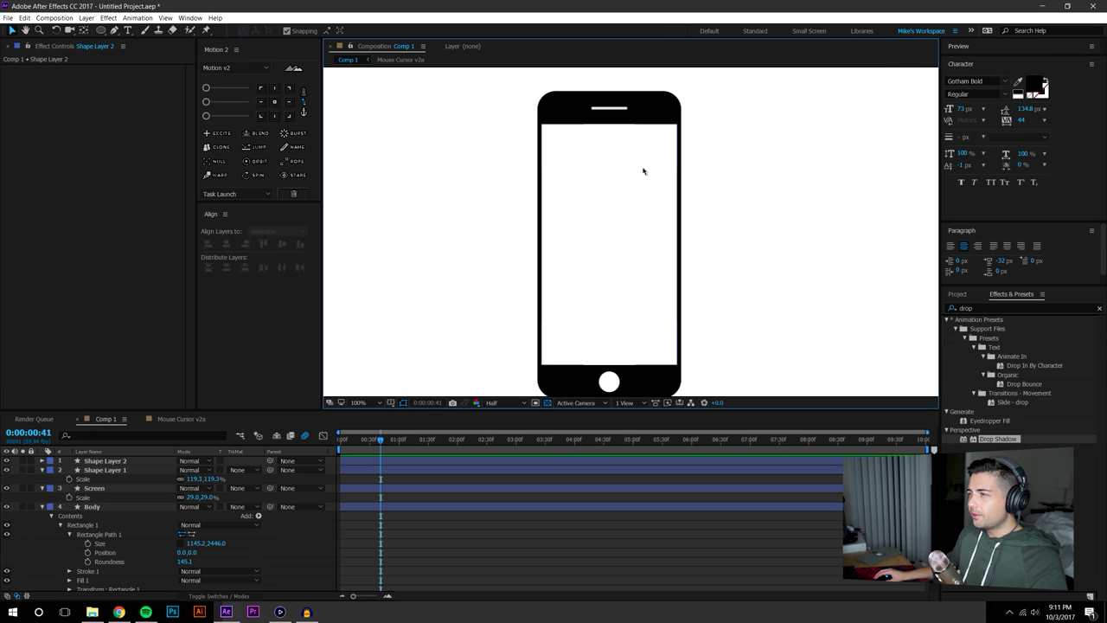
# Rename Shape Layer 2, the line in the top bezel, as Speaker
pyautogui.scroll(2, 636, 217)
pyautogui.rightClick(100, 463)
pyautogui.click(145, 461)
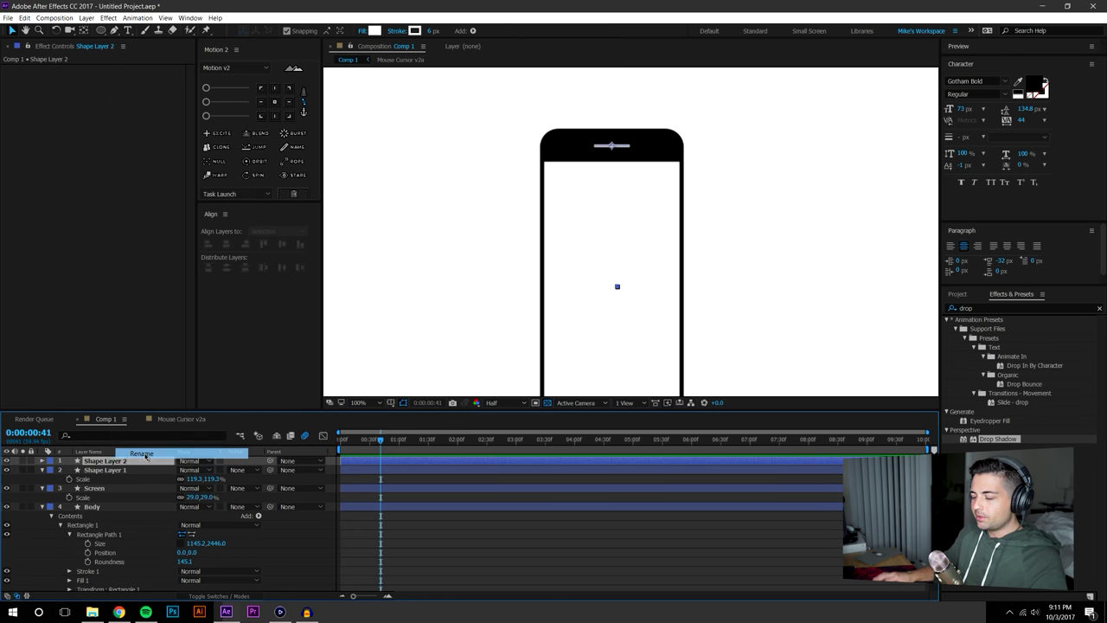
pyautogui.write('Speaker')
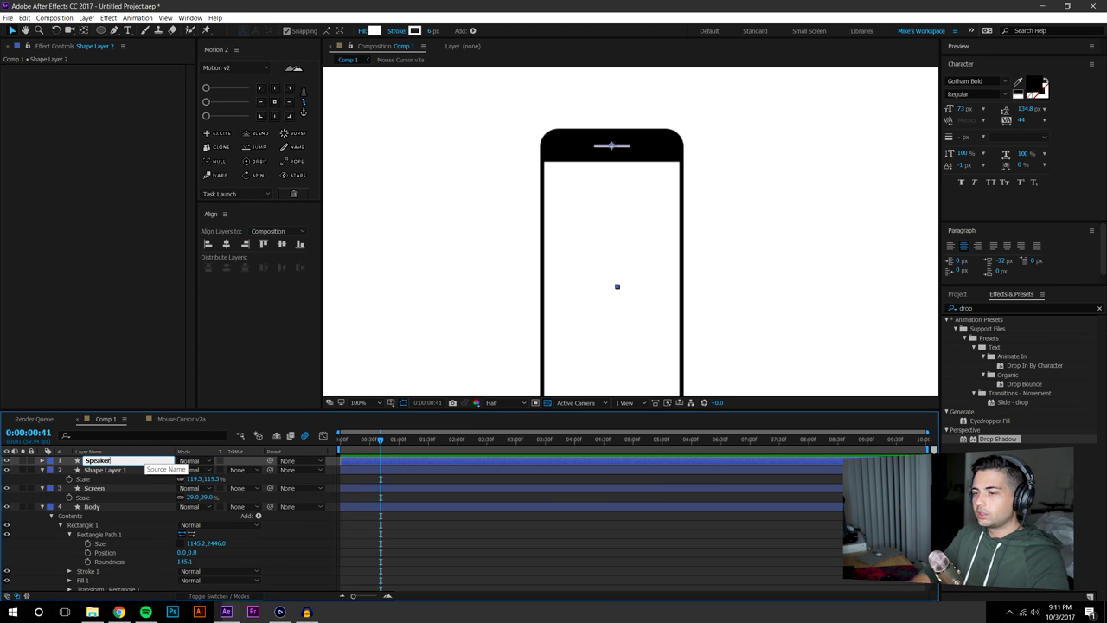
pyautogui.press('Return')
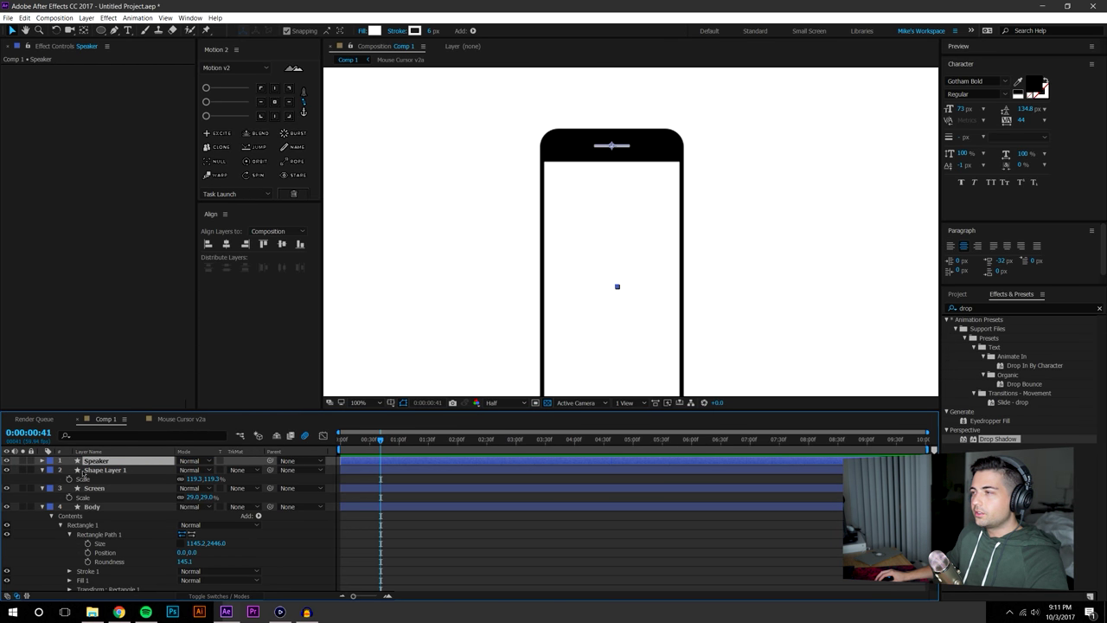
# Rename Shape Layer 1, the home-button circle, as Button
pyautogui.click(86, 471)
pyautogui.rightClick(113, 469)
pyautogui.click(145, 462)
pyautogui.write('Bu')
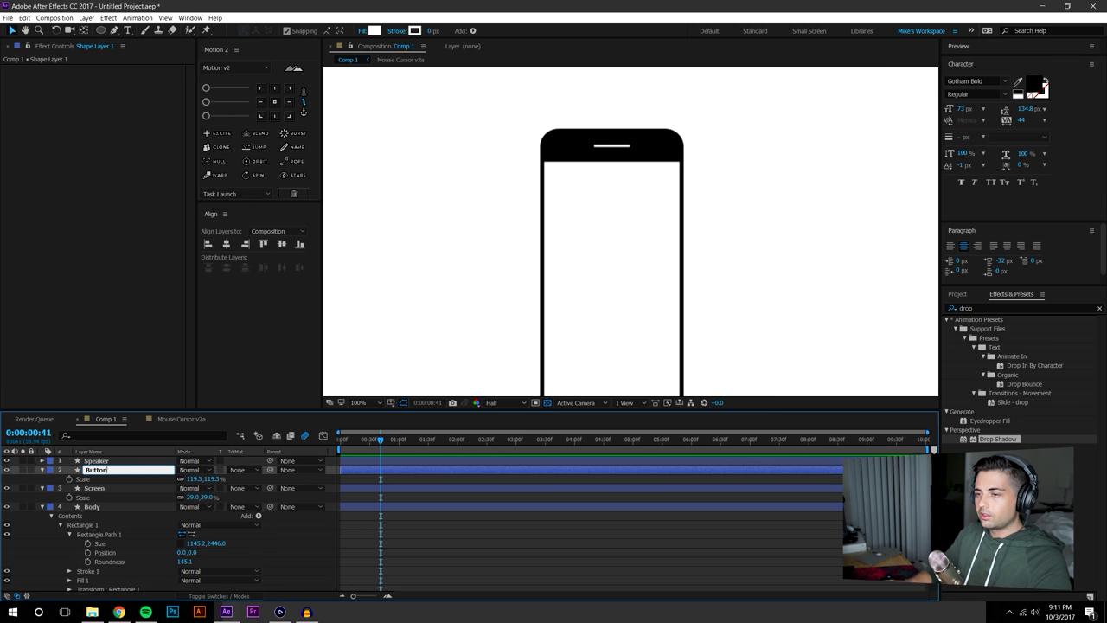
pyautogui.write('tton')
pyautogui.press('Return')
# Collapse the expanded properties of the Body, Screen and Button layers and deselect everything
pyautogui.click(42, 507)
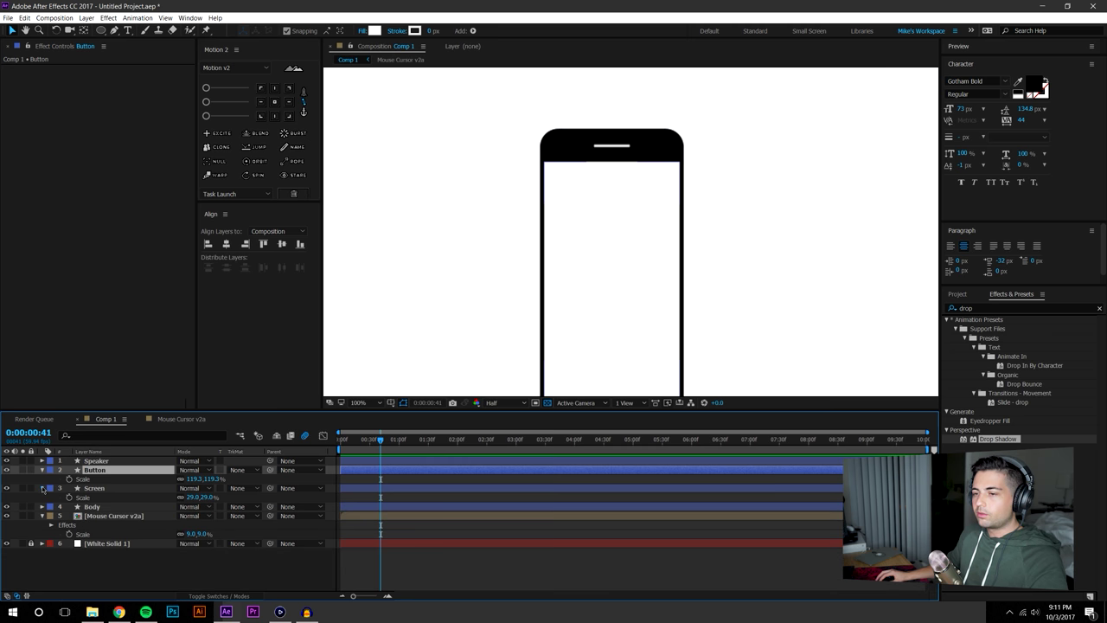
pyautogui.click(41, 489)
pyautogui.click(42, 471)
pyautogui.click(41, 462)
pyautogui.scroll(-1, 391, 349)
pyautogui.click(813, 270)
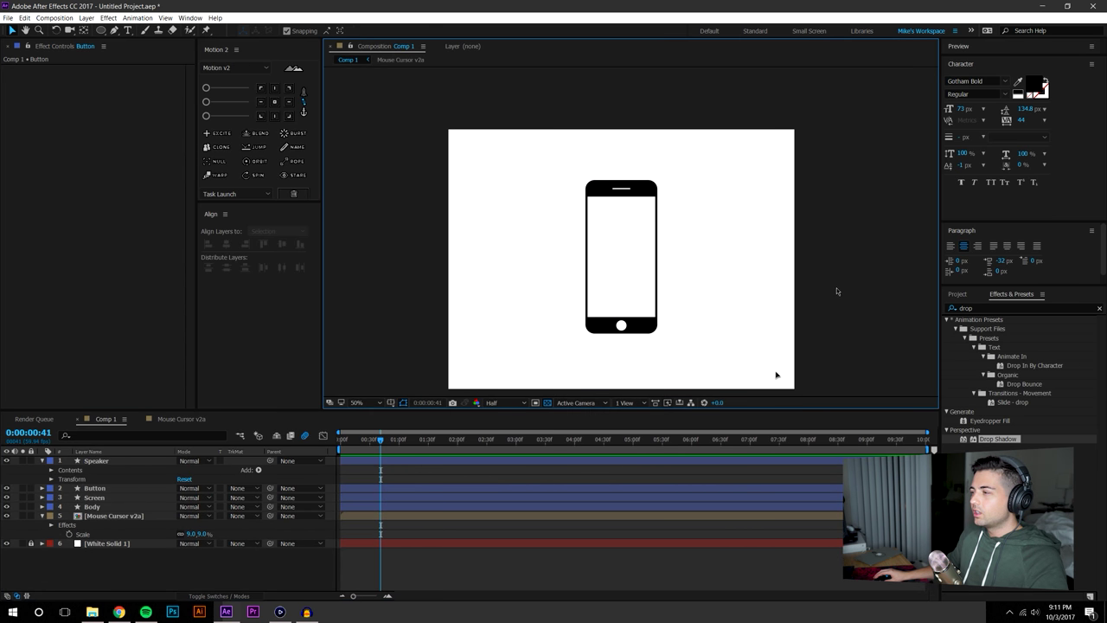
pyautogui.moveTo(836, 287); pyautogui.dragTo(827, 258)
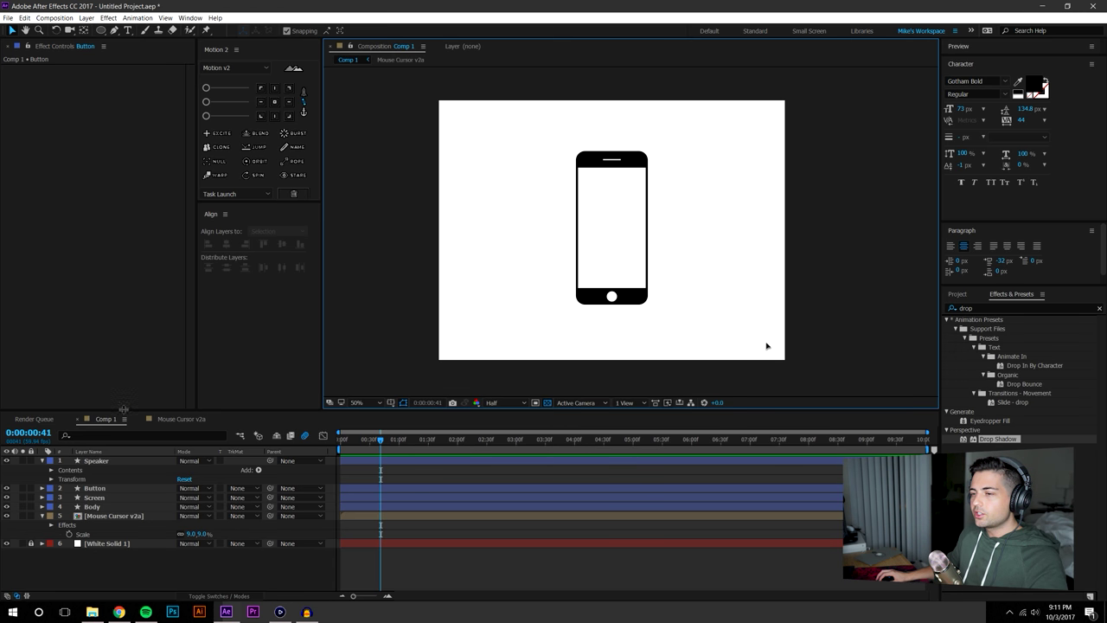
# Enlarge the timeline area and set keyframes for the Body rectangle's Size and Roundness at 0:00:01:00
pyautogui.moveTo(124, 409); pyautogui.dragTo(124, 353)
pyautogui.click(398, 384)
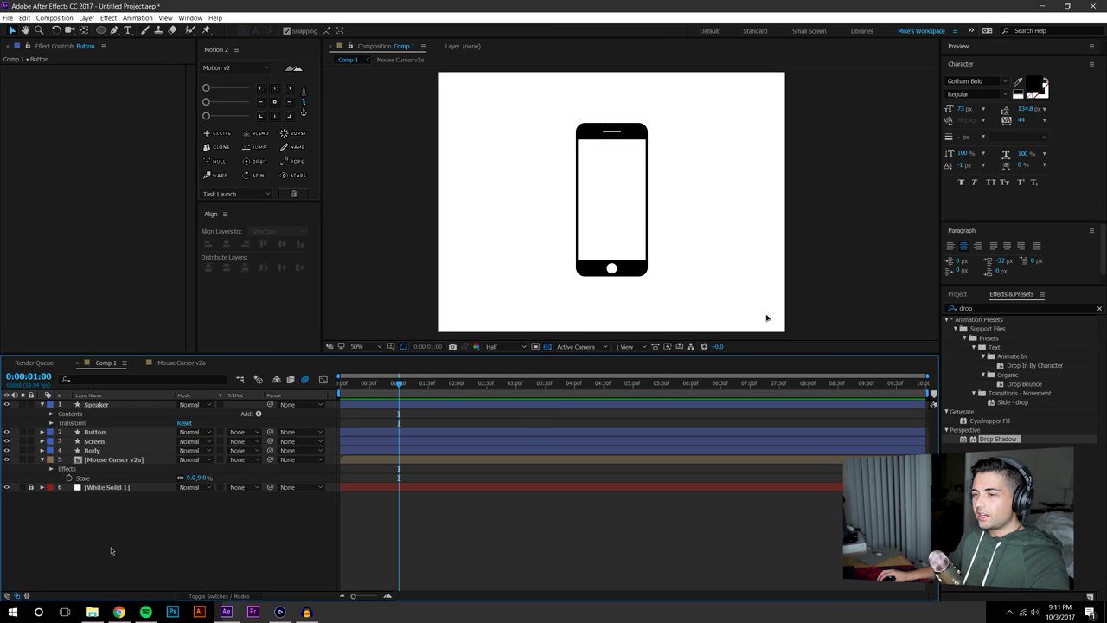
pyautogui.click(52, 452)
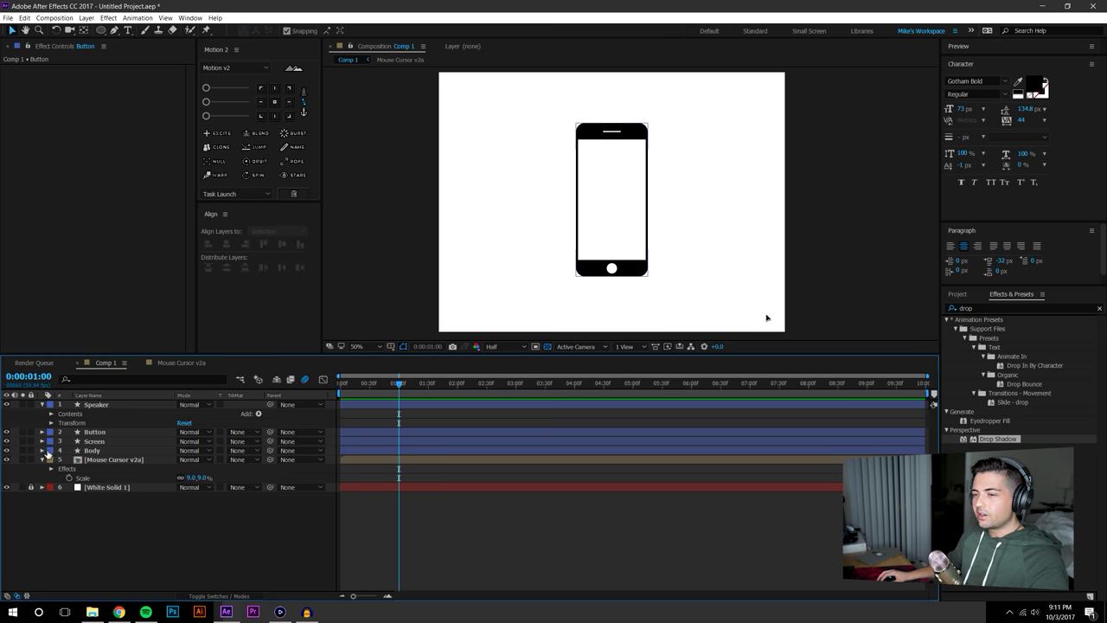
pyautogui.click(42, 451)
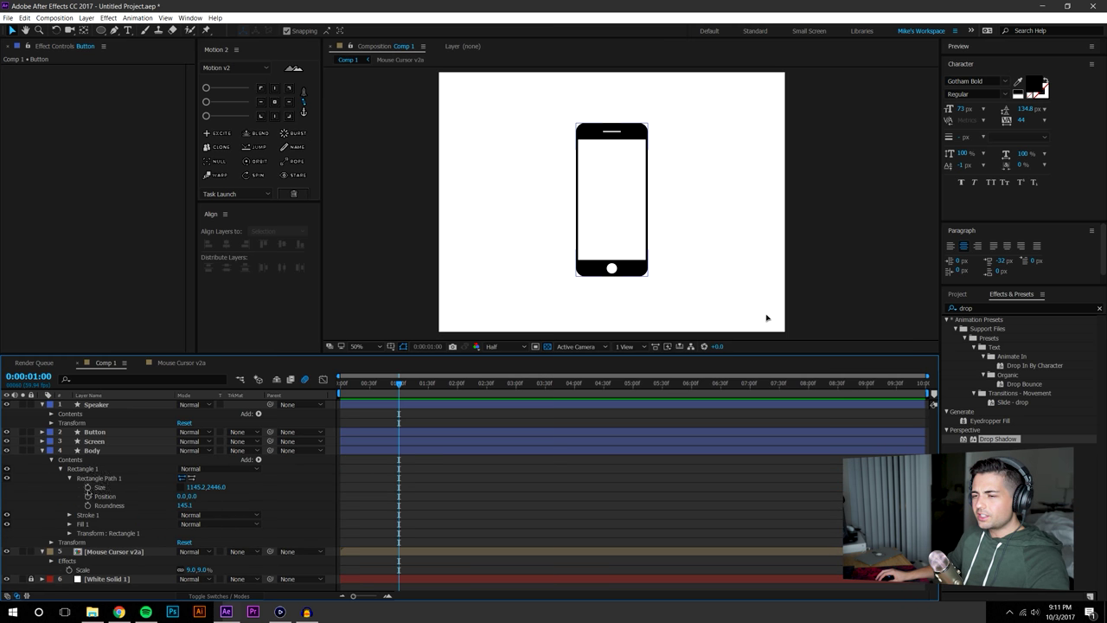
pyautogui.click(88, 487)
pyautogui.click(87, 506)
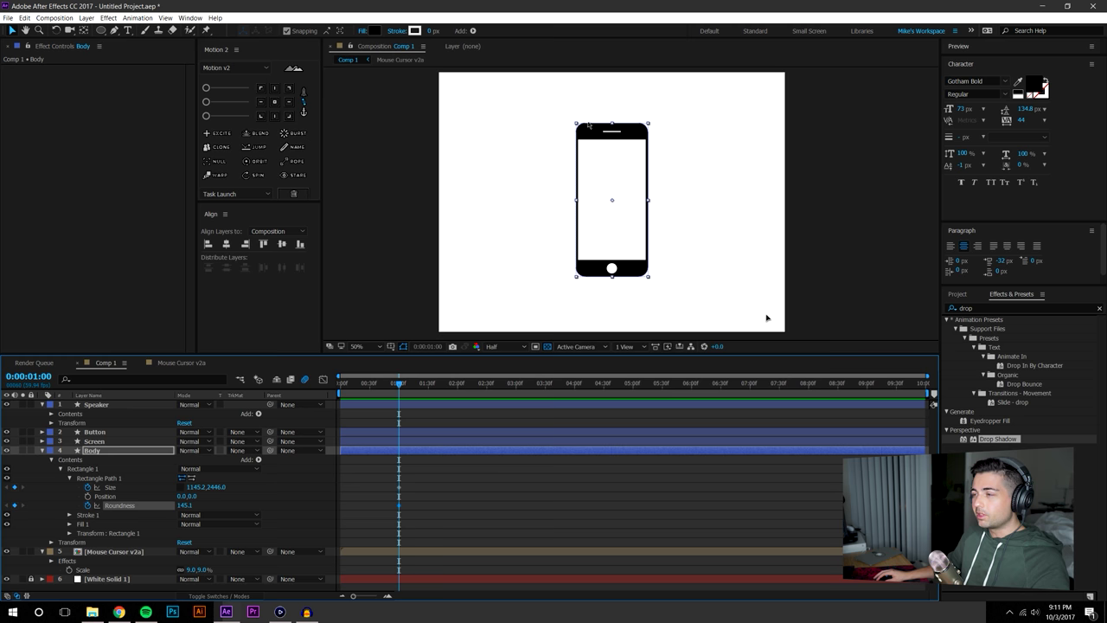
# Try stretching the Body rectangle vertically in the composition, undo the change and deselect
pyautogui.press('space')
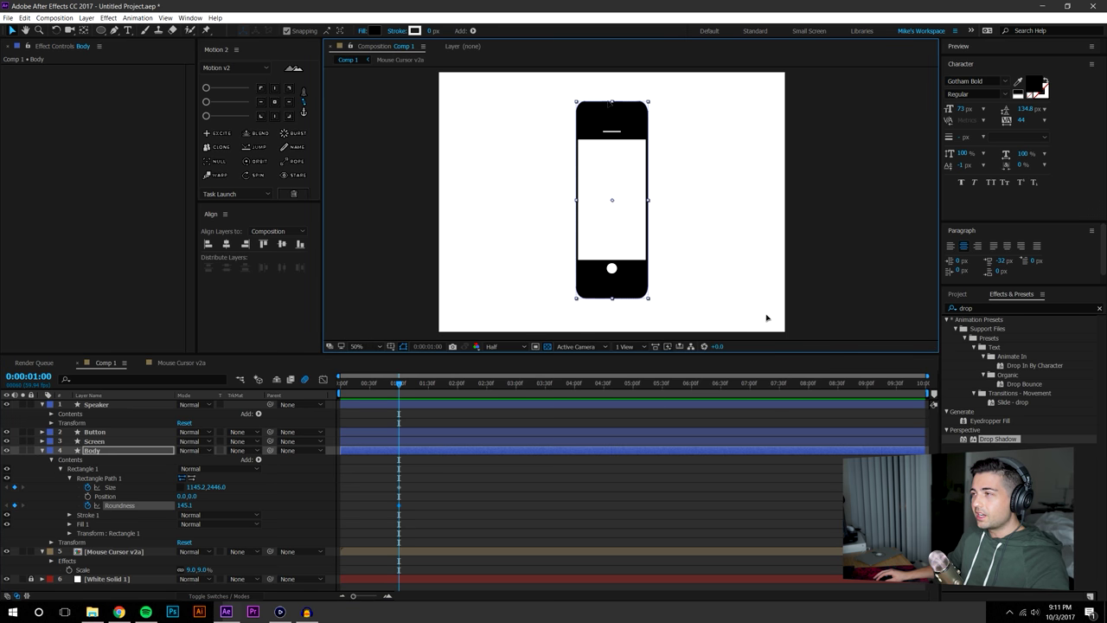
pyautogui.hotkey('ctrl', 'z')
pyautogui.click(540, 459)
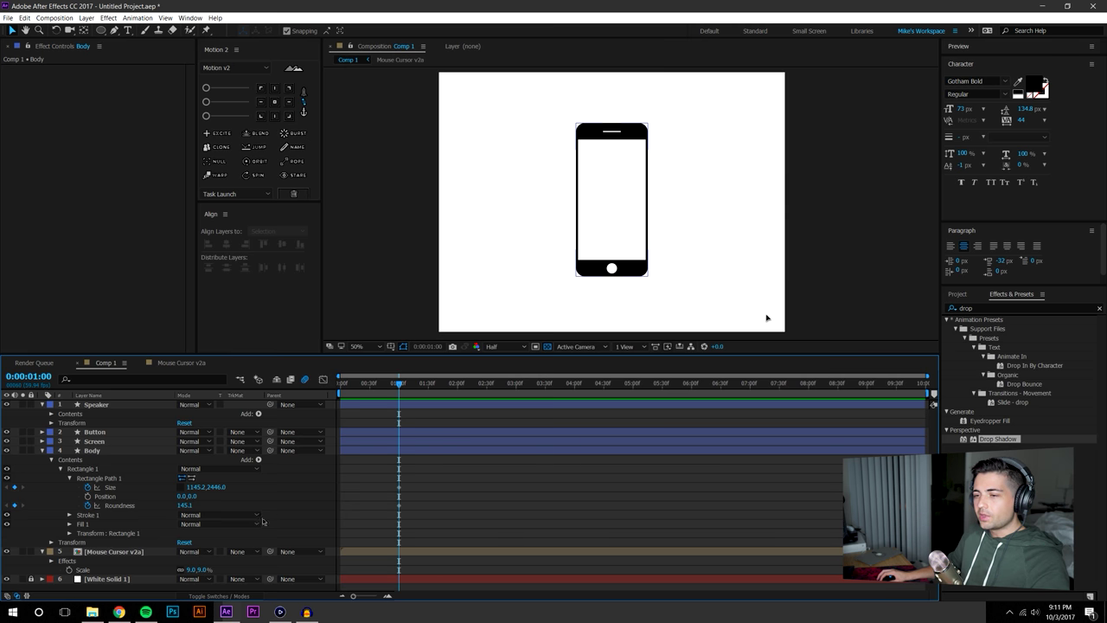
# Set keyframes for the Screen rectangle's Size and Roundness at 0:00:01:00
pyautogui.click(42, 441)
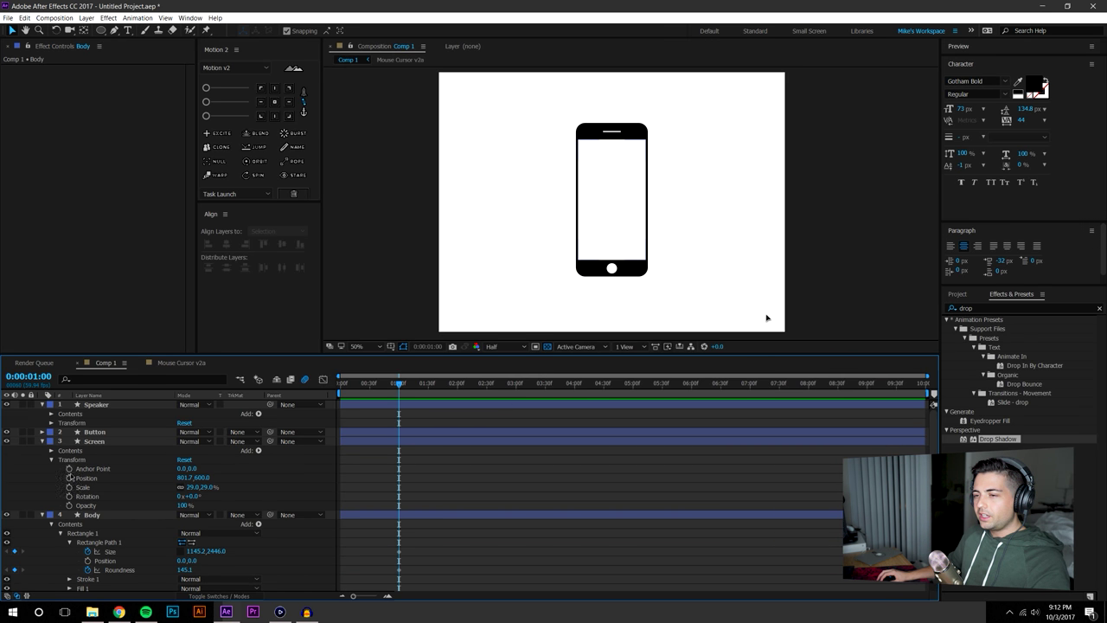
pyautogui.click(51, 450)
pyautogui.click(61, 459)
pyautogui.click(68, 468)
pyautogui.click(86, 477)
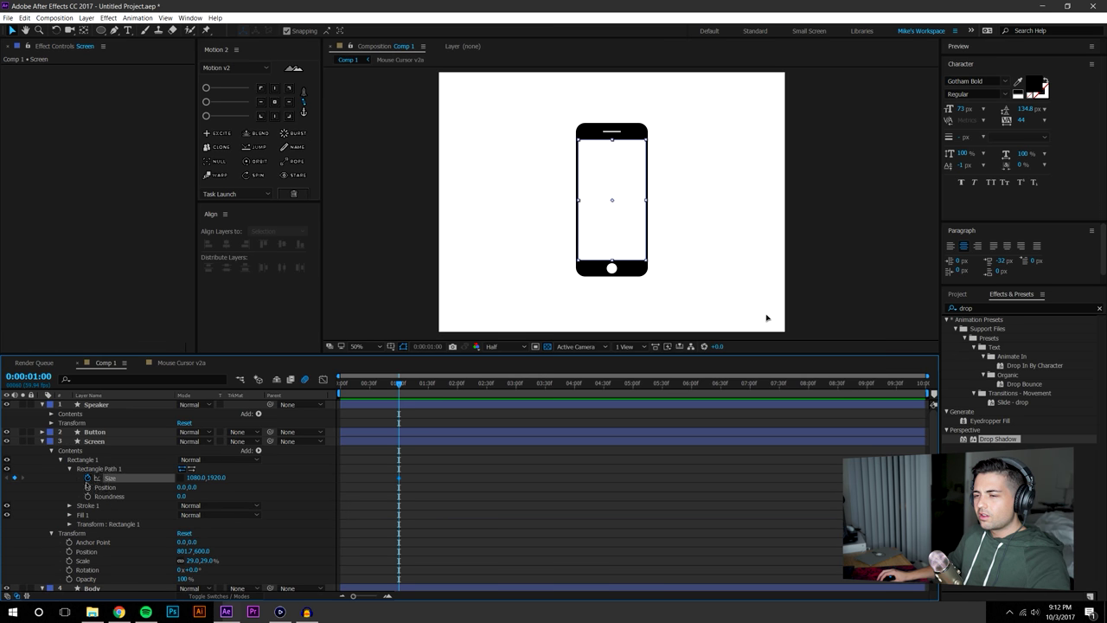
pyautogui.click(87, 496)
# Set a Scale keyframe on the Button layer at 0:00:01:00
pyautogui.click(95, 432)
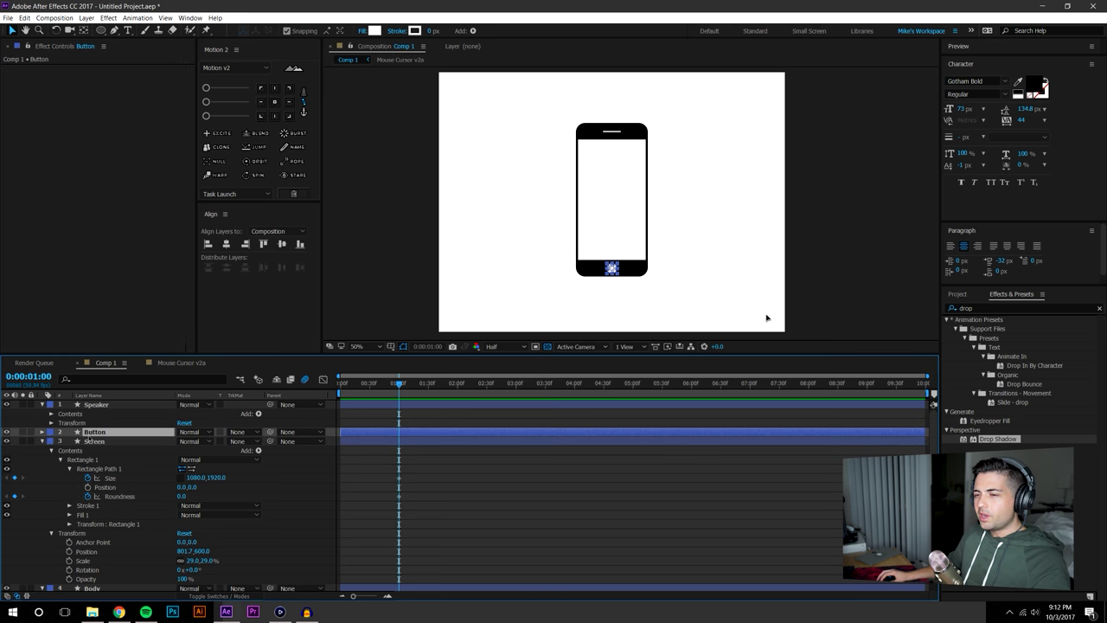
pyautogui.press('p')
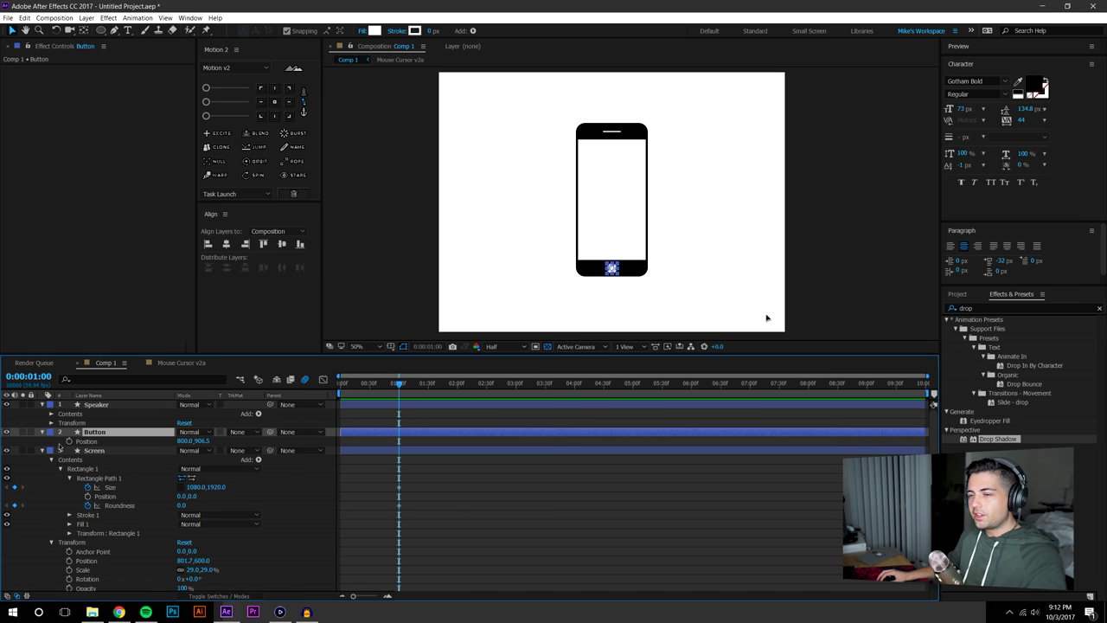
pyautogui.press('s')
pyautogui.click(70, 441)
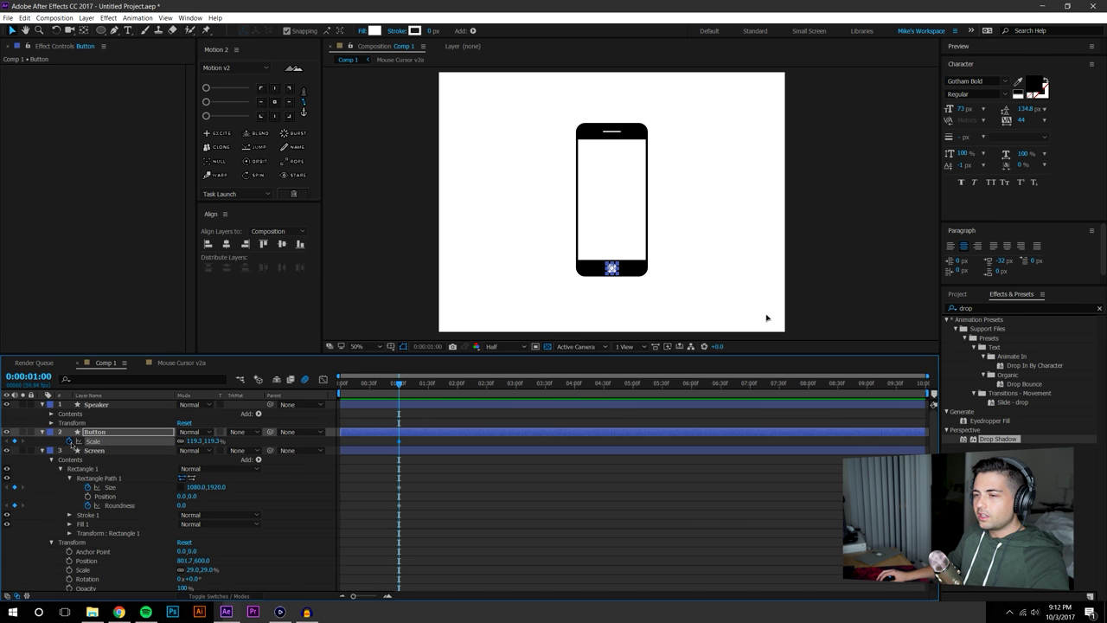
# Set a Scale keyframe on the Speaker layer at 0:00:01:00 and unlink its scale proportions
pyautogui.click(102, 405)
pyautogui.press('s')
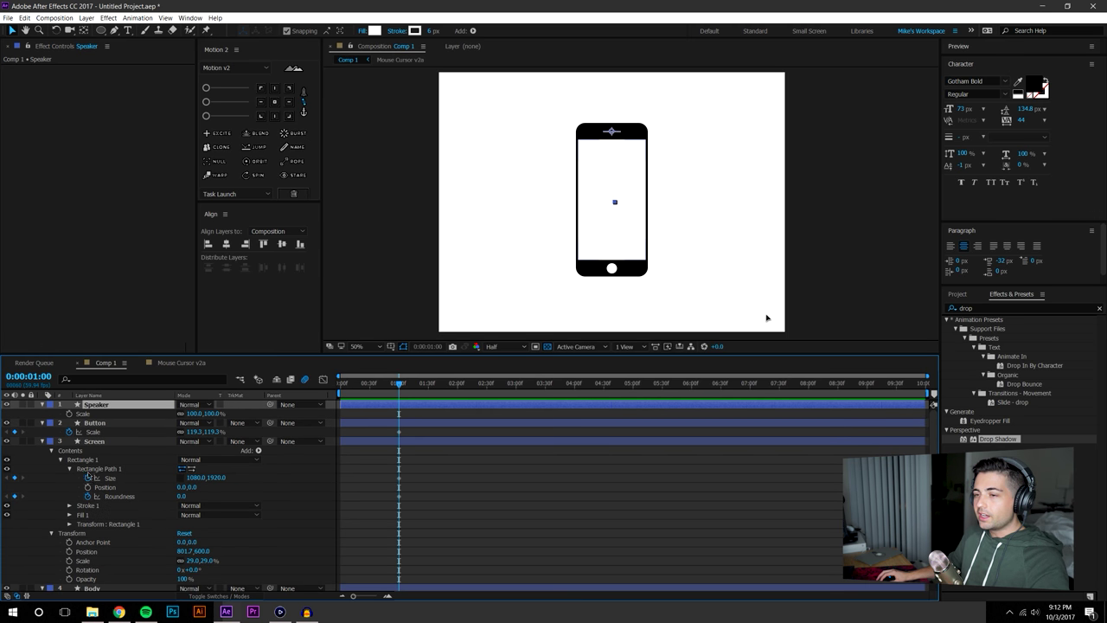
pyautogui.click(69, 413)
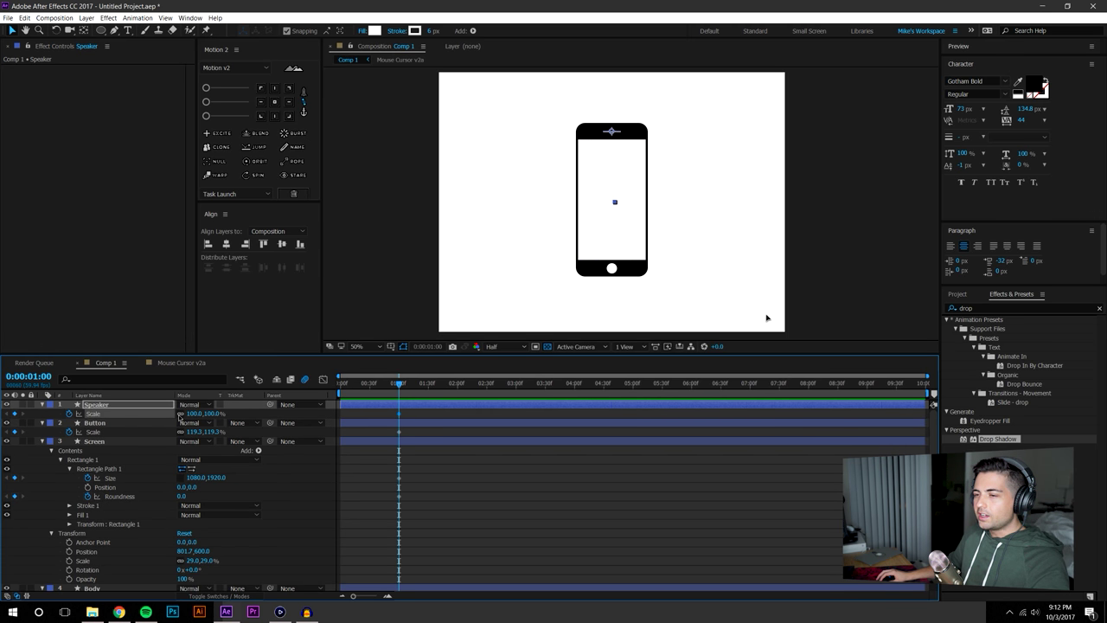
pyautogui.click(180, 415)
# Try changing only the Speaker's horizontal scale, undo the change and deselect the layer
pyautogui.moveTo(193, 414); pyautogui.dragTo(223, 413)
pyautogui.hotkey('ctrl', 'z')
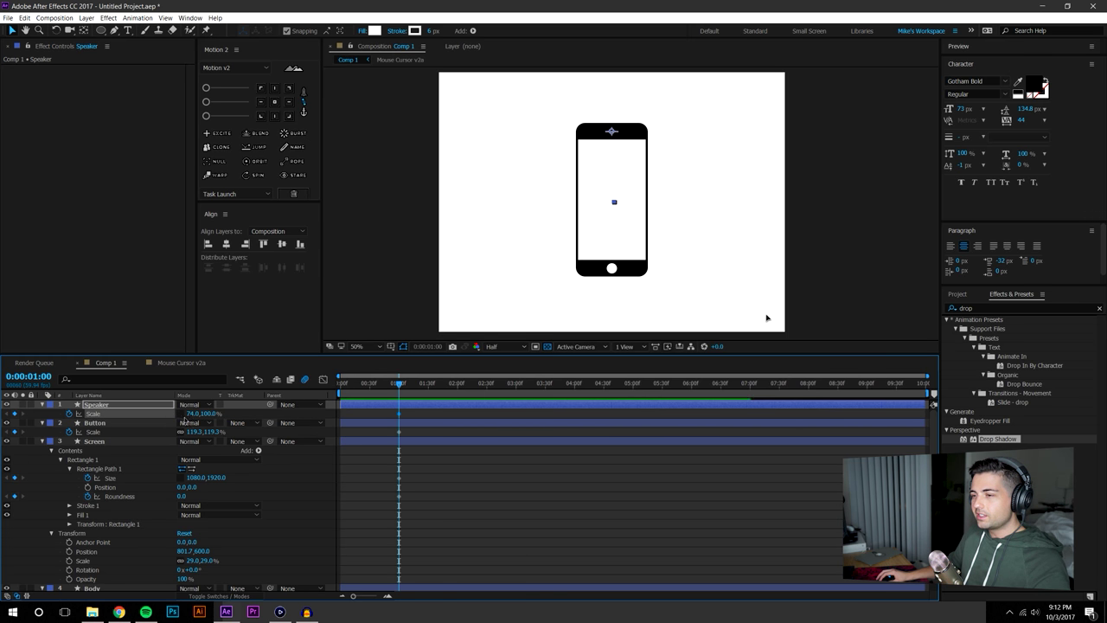
pyautogui.click(711, 183)
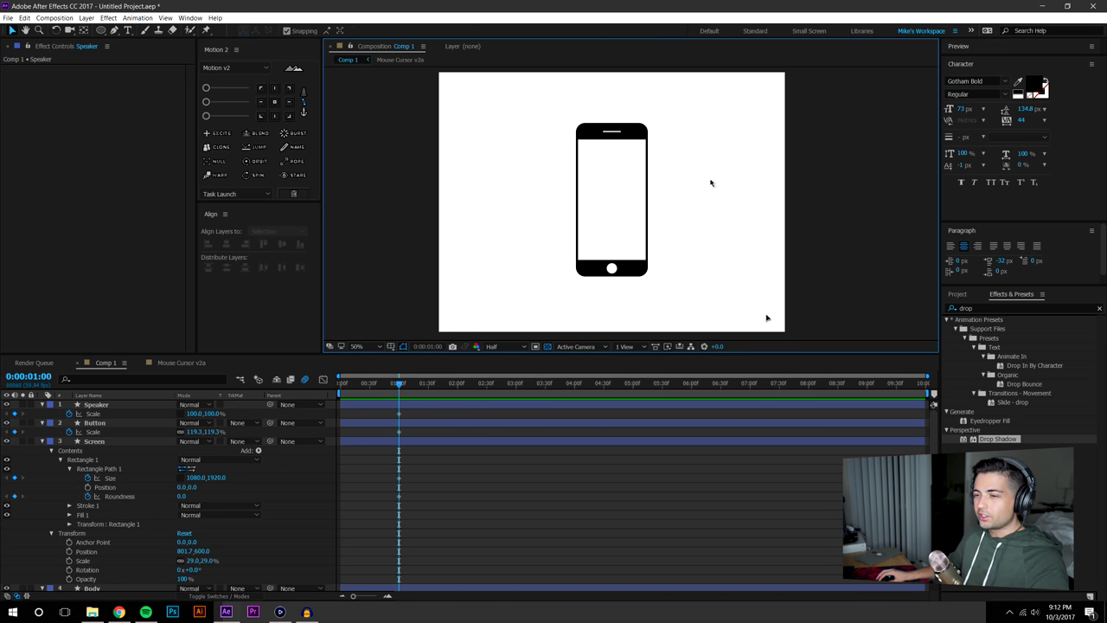
# Reveal only the keyframed properties of the Speaker, Button, Screen and Body layers, and leave the layers deselected
pyautogui.click(91, 405)
pyautogui.scroll(-5, 95, 450)
pyautogui.keyDown('shift'); pyautogui.click(108, 460); pyautogui.keyUp('shift')
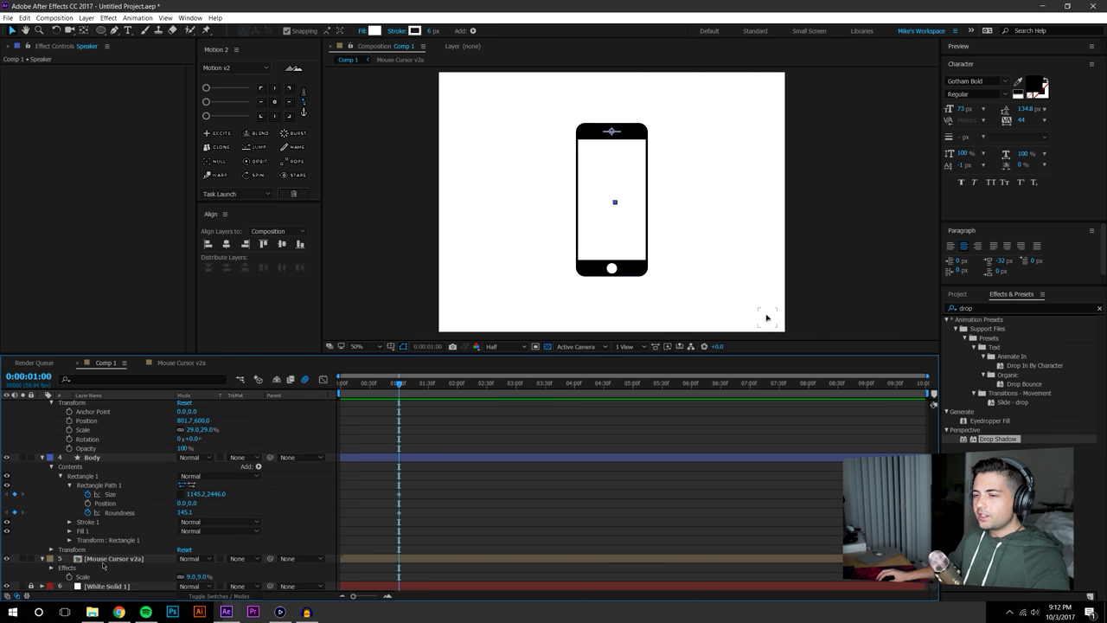
pyautogui.keyDown('shift'); pyautogui.click(108, 460); pyautogui.keyUp('shift')
pyautogui.press('u')
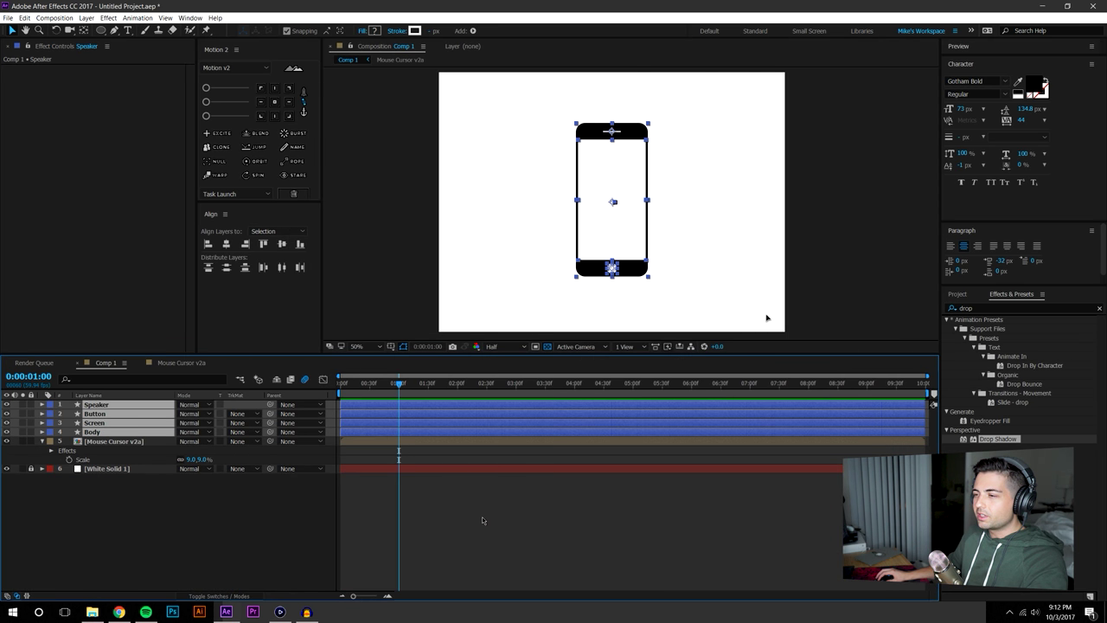
pyautogui.press('u')
pyautogui.click(472, 545)
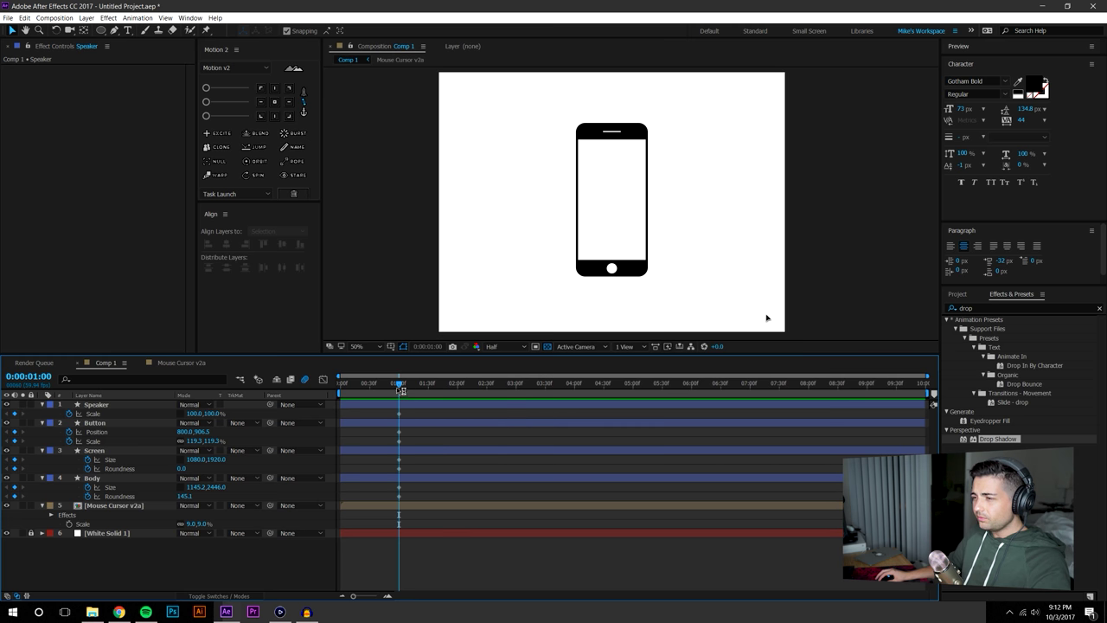
# At 0:00:02:00, set the Speaker's horizontal Scale to 0%, keeping the vertical scale at 100%
pyautogui.moveTo(420, 393); pyautogui.dragTo(461, 416)
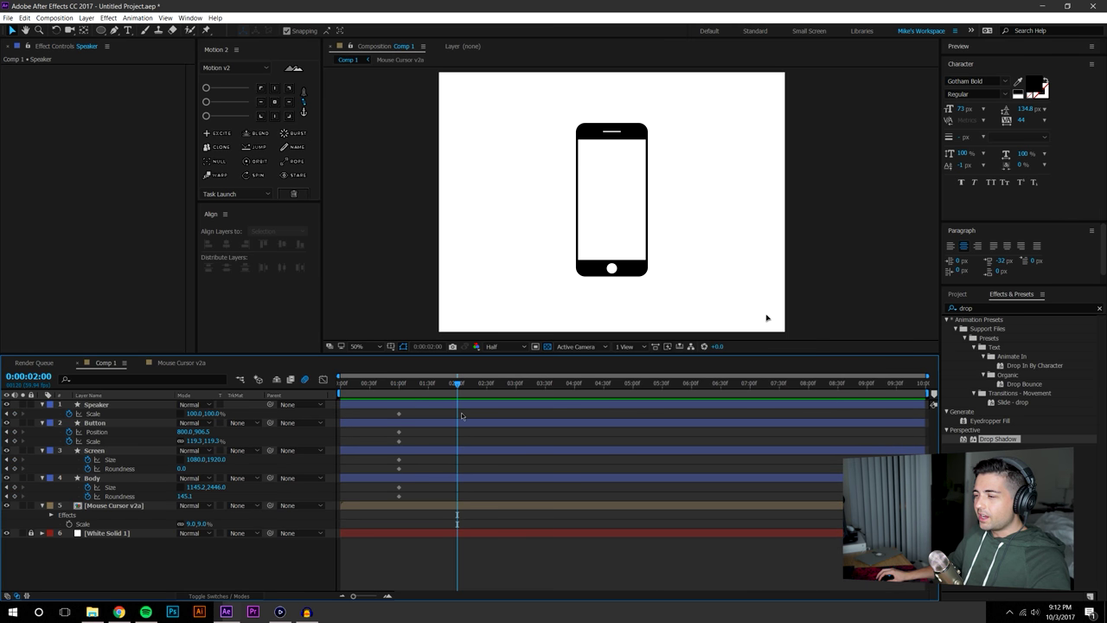
pyautogui.click(110, 408)
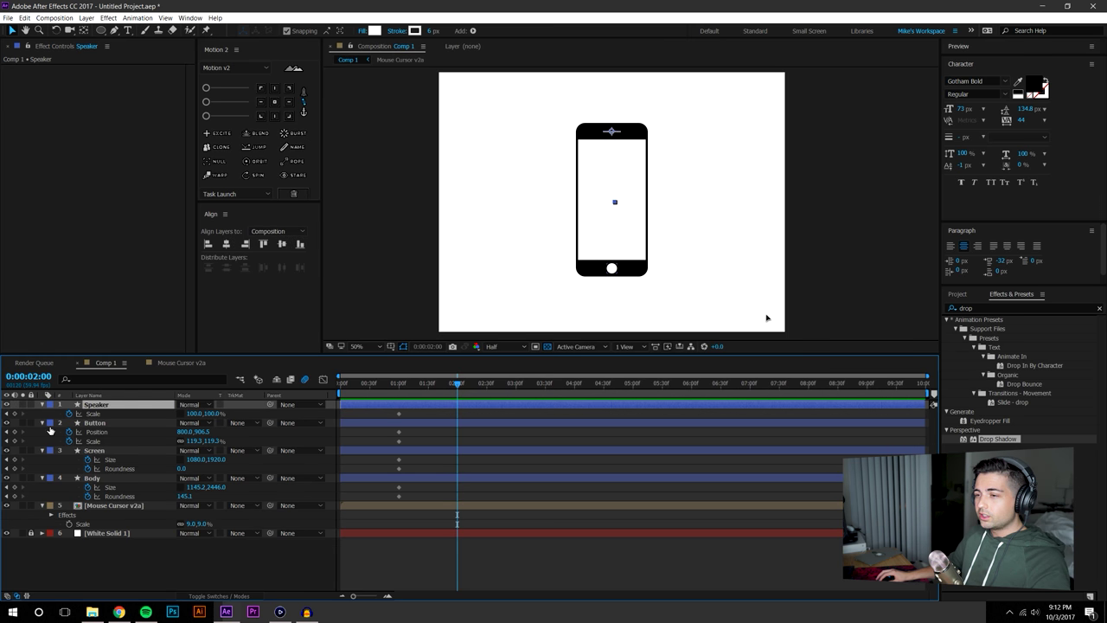
pyautogui.click(193, 414)
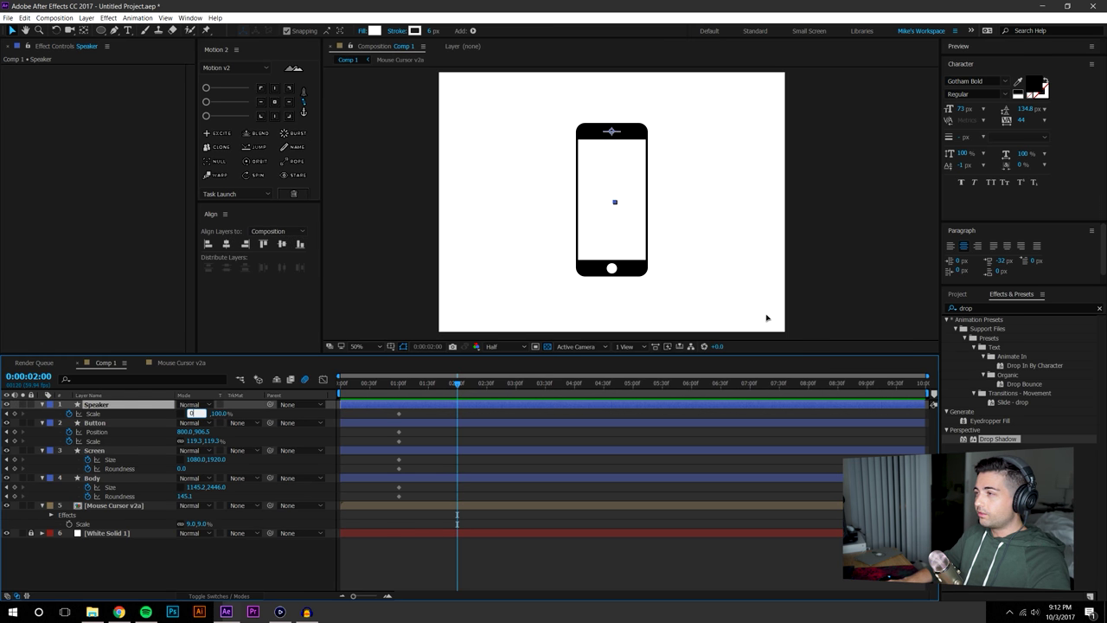
pyautogui.write('0')
pyautogui.press('Return')
pyautogui.click(517, 560)
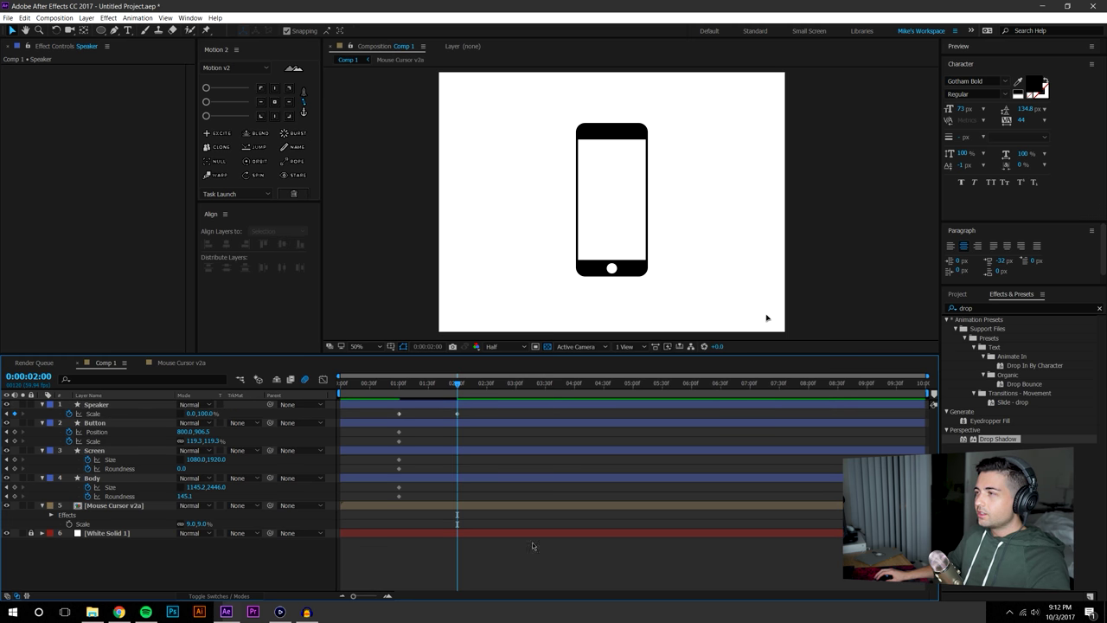
# At 0:00:02:00, set the Button's Scale to 0% and lower its Position to 800, 937.8
pyautogui.click(110, 424)
pyautogui.write('0')
pyautogui.press('Return')
pyautogui.scroll(2, 569, 214)
pyautogui.scroll(1, 568, 214)
pyautogui.moveTo(568, 214); pyautogui.dragTo(677, 9)
pyautogui.scroll(1, 653, 294)
pyautogui.moveTo(648, 329)
pyautogui.mouseDown()
pyautogui.moveTo(490, 126)
pyautogui.moveTo(565, 281)
pyautogui.mouseUp()
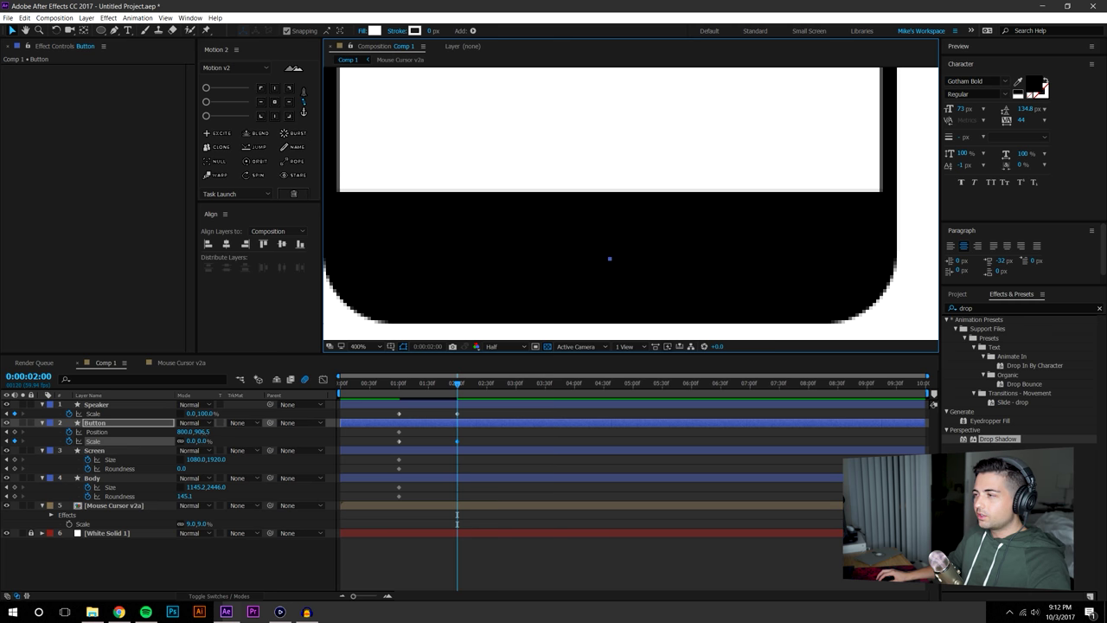
pyautogui.moveTo(204, 432); pyautogui.dragTo(223, 432)
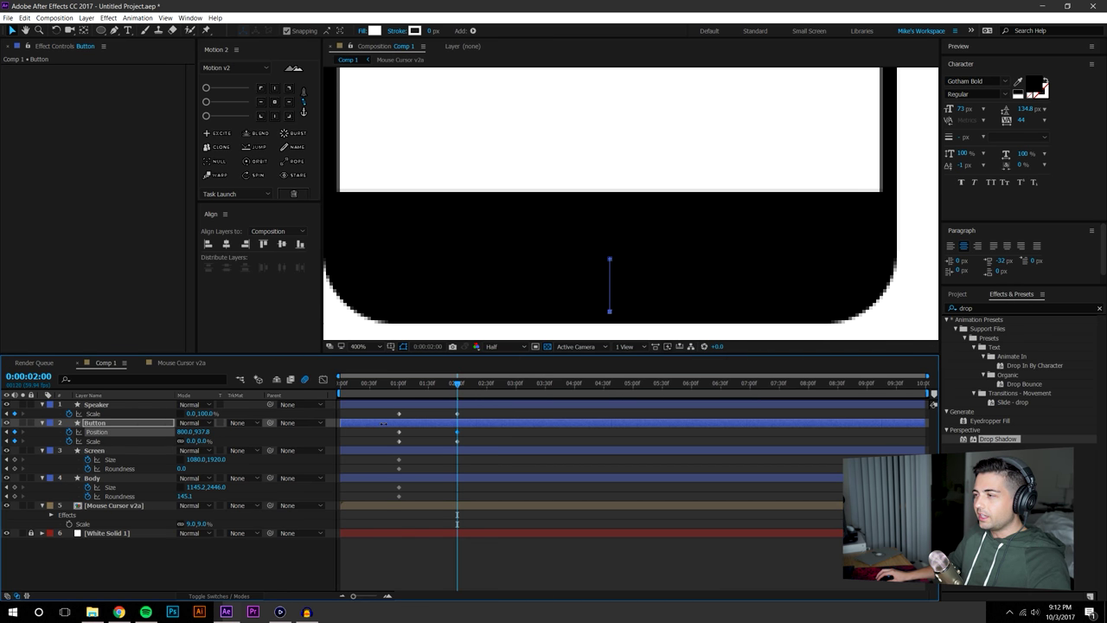
pyautogui.moveTo(446, 386)
pyautogui.mouseDown()
pyautogui.moveTo(396, 387)
pyautogui.moveTo(462, 387)
pyautogui.moveTo(383, 387)
pyautogui.moveTo(485, 391)
pyautogui.moveTo(457, 386)
pyautogui.mouseUp()
pyautogui.scroll(-4, 565, 205)
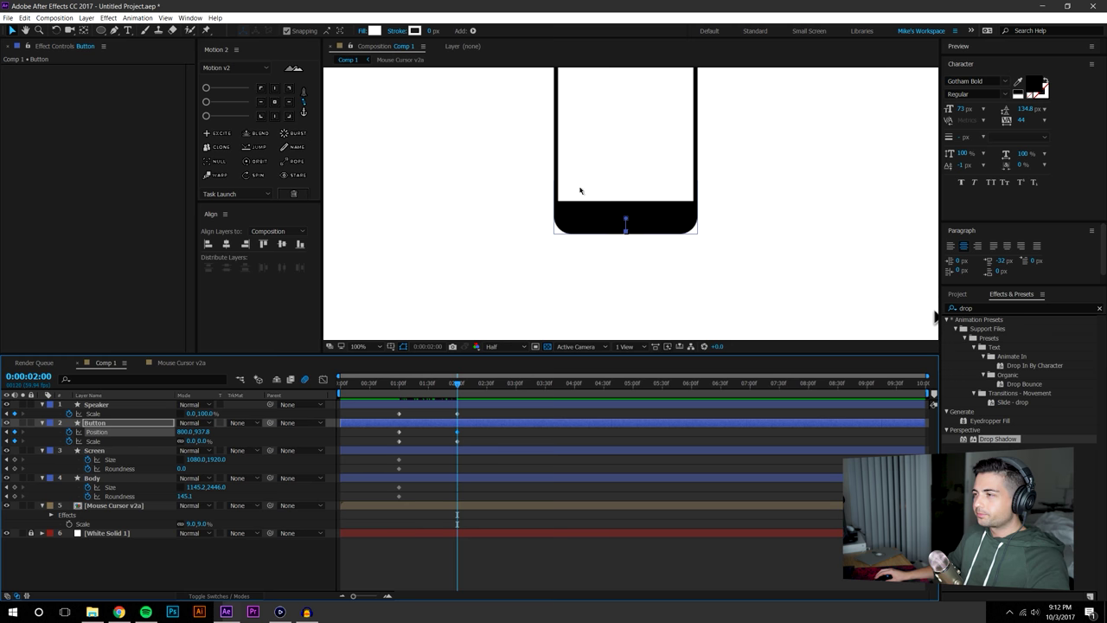
pyautogui.scroll(-1, 770, 312)
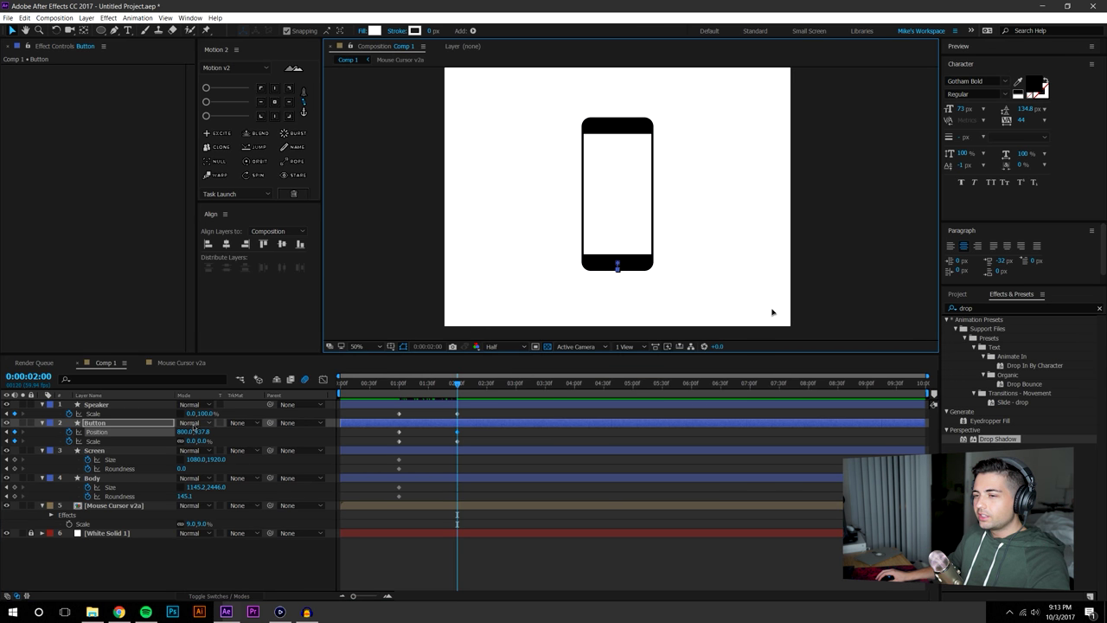
# At 0:00:02:00, set the Screen rectangle's Size to 1080 by 2381.7 and its Roundness to 138
pyautogui.click(189, 489)
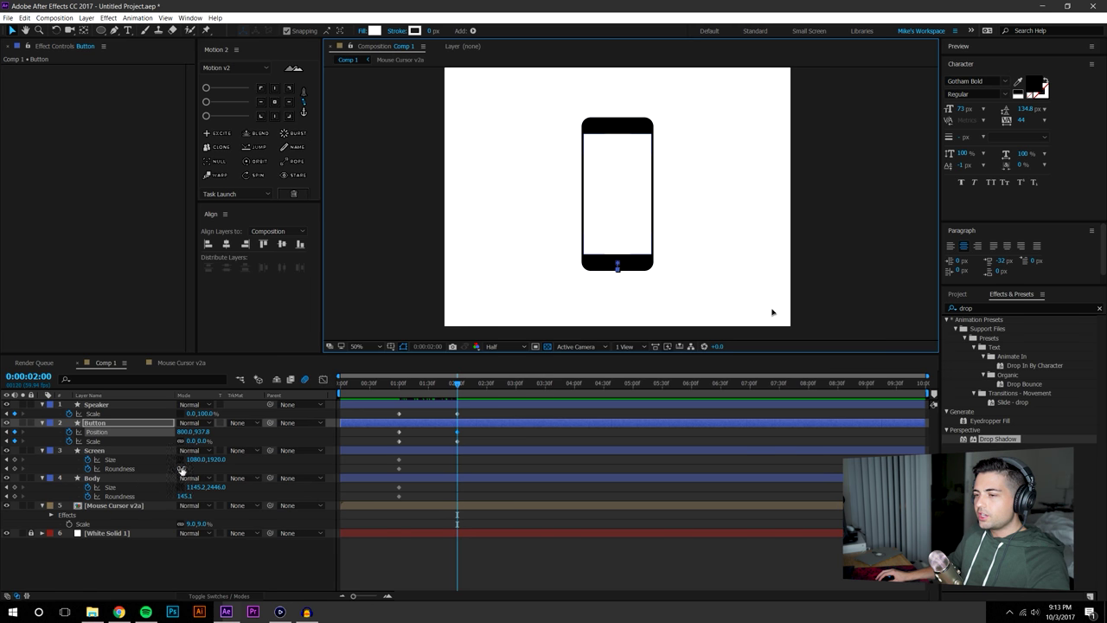
pyautogui.moveTo(219, 459); pyautogui.dragTo(425, 413)
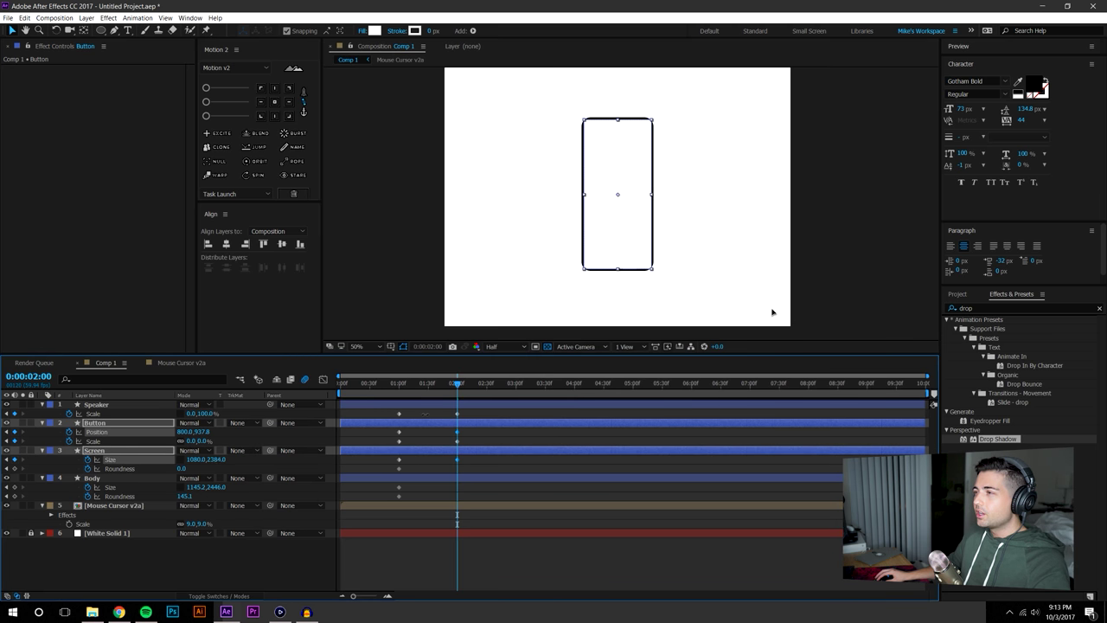
pyautogui.scroll(1, 591, 102)
pyautogui.moveTo(591, 97); pyautogui.dragTo(586, 338)
pyautogui.scroll(1, 551, 273)
pyautogui.moveTo(563, 231); pyautogui.dragTo(577, 277)
pyautogui.scroll(1, 543, 201)
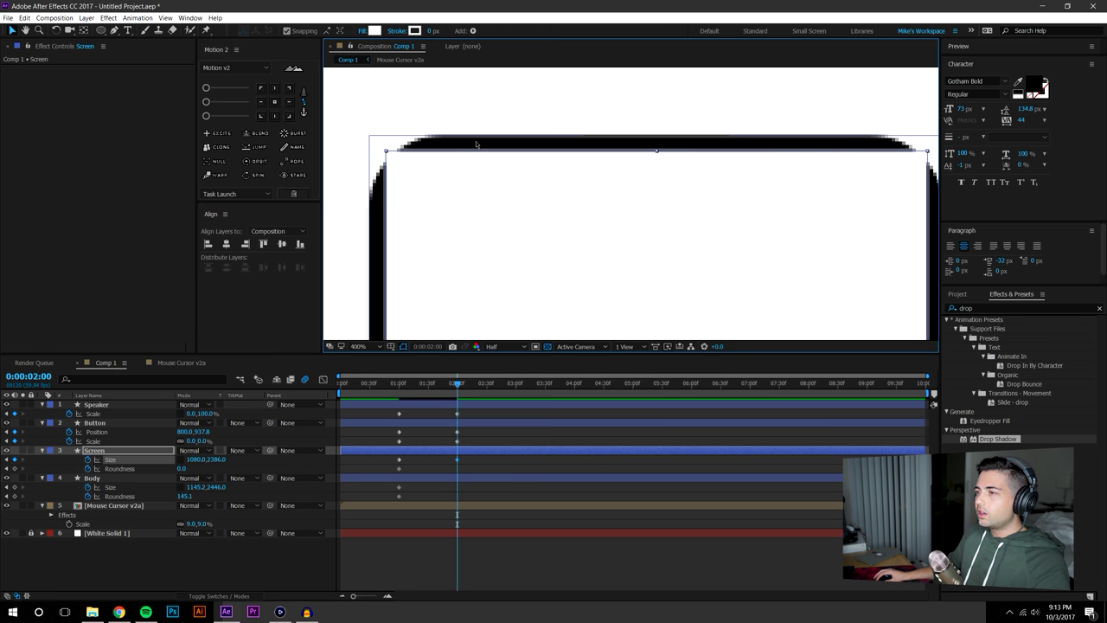
pyautogui.moveTo(216, 460); pyautogui.dragTo(248, 464)
pyautogui.scroll(-2, 521, 265)
pyautogui.click(695, 88)
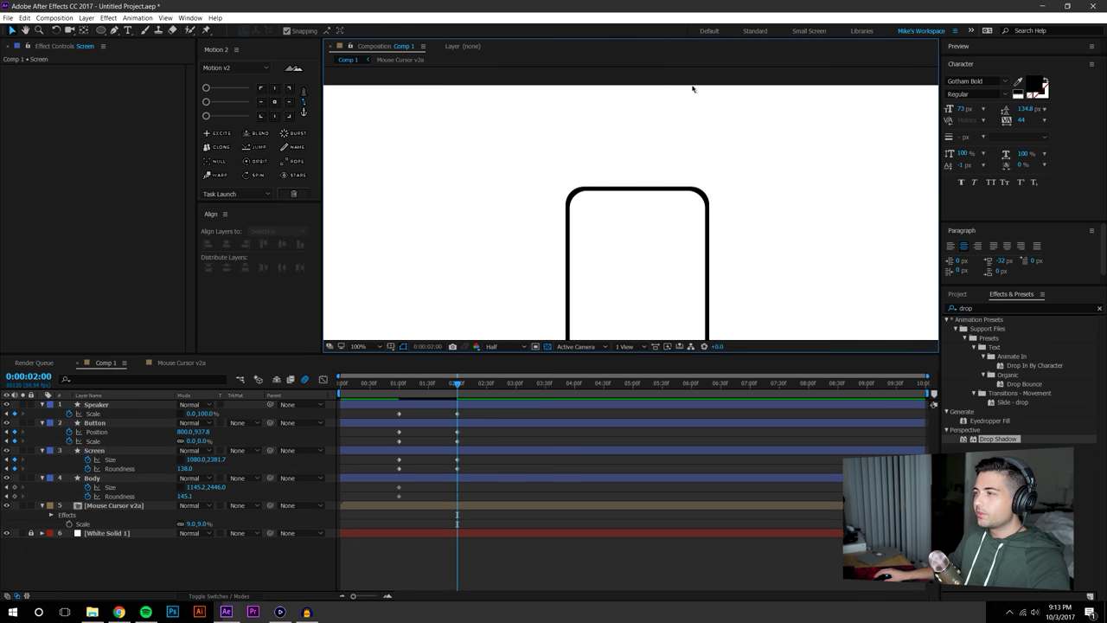
pyautogui.moveTo(683, 188); pyautogui.dragTo(667, 89)
pyautogui.scroll(-1, 670, 91)
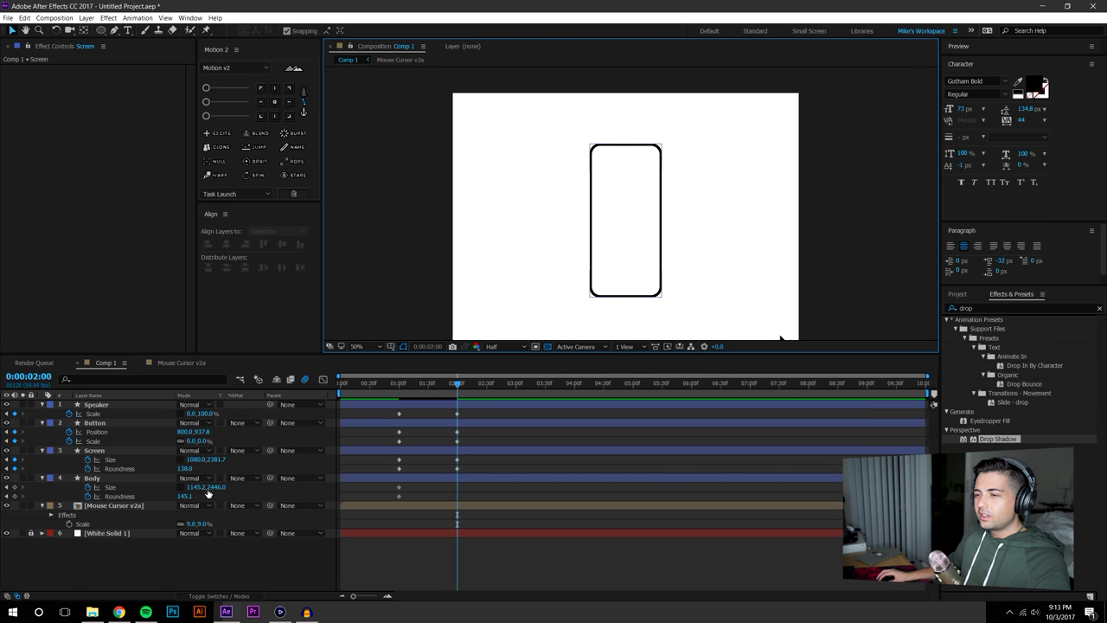
# Fine-tune the Screen rectangle's Size to 1076.7 by 2386.8 at 0:00:02:00, leaving the Body's Size unaltered
pyautogui.moveTo(217, 487); pyautogui.dragTo(222, 487)
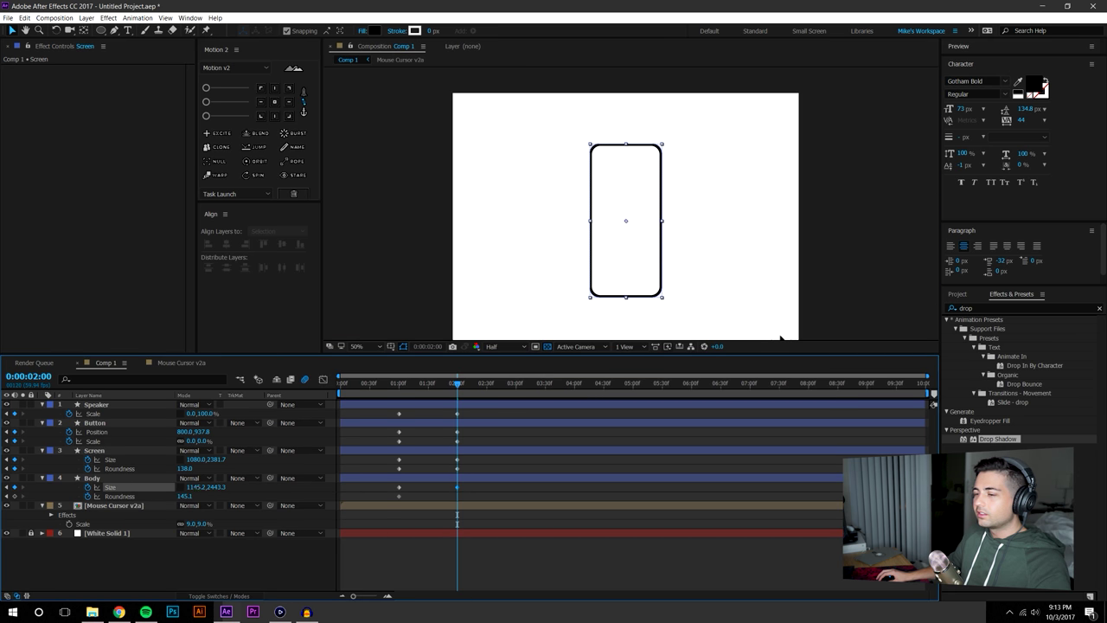
pyautogui.hotkey('ctrl', 'z')
pyautogui.moveTo(215, 460); pyautogui.dragTo(246, 465)
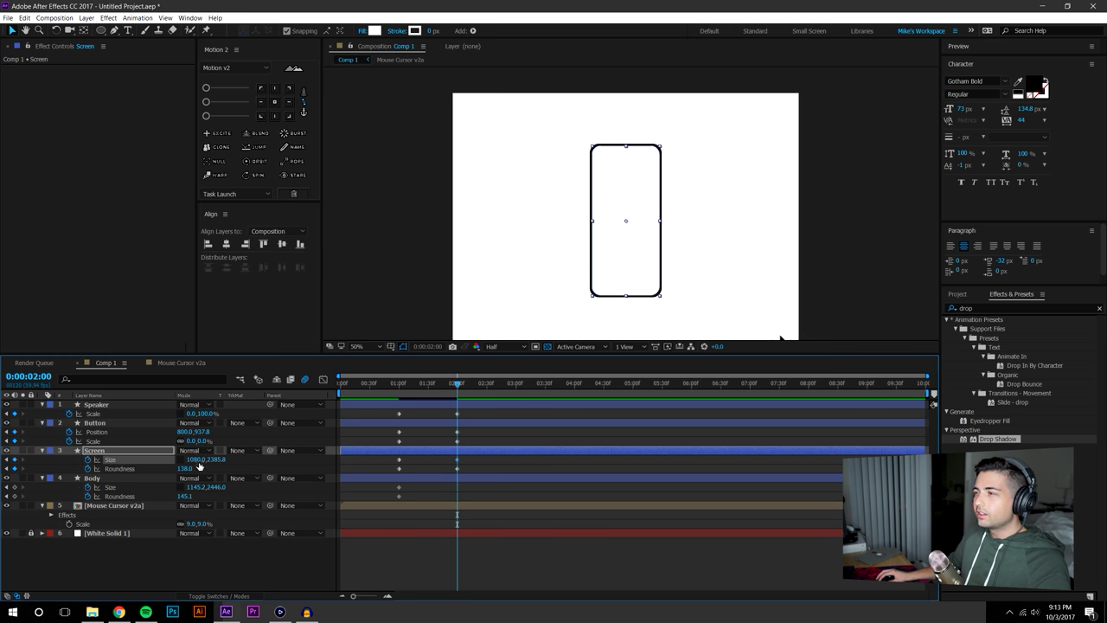
pyautogui.moveTo(200, 459); pyautogui.dragTo(183, 470)
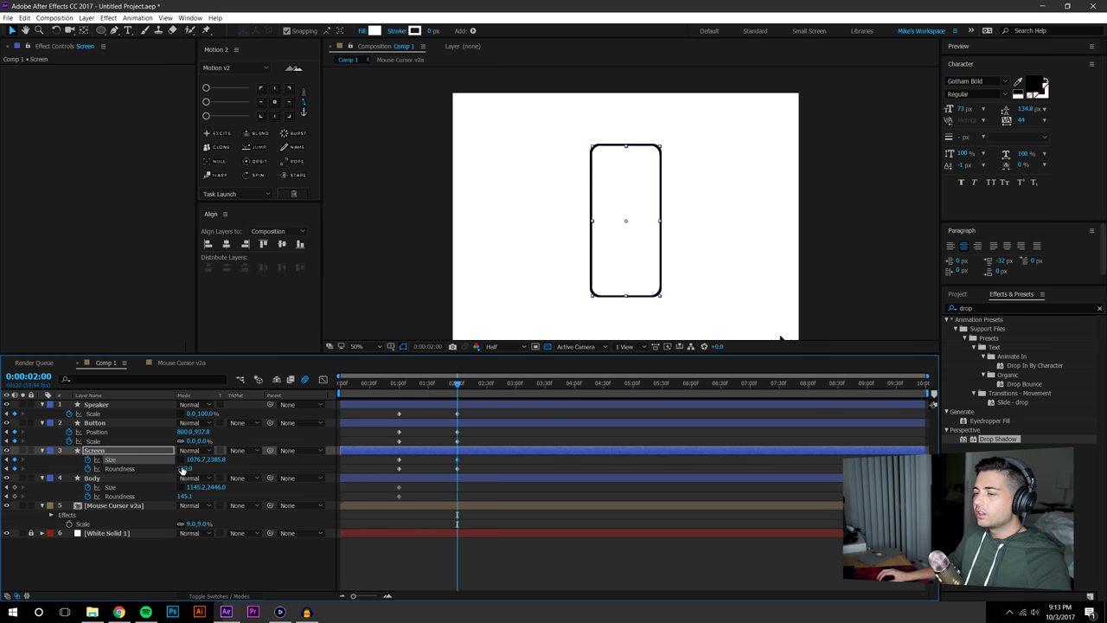
pyautogui.click(255, 569)
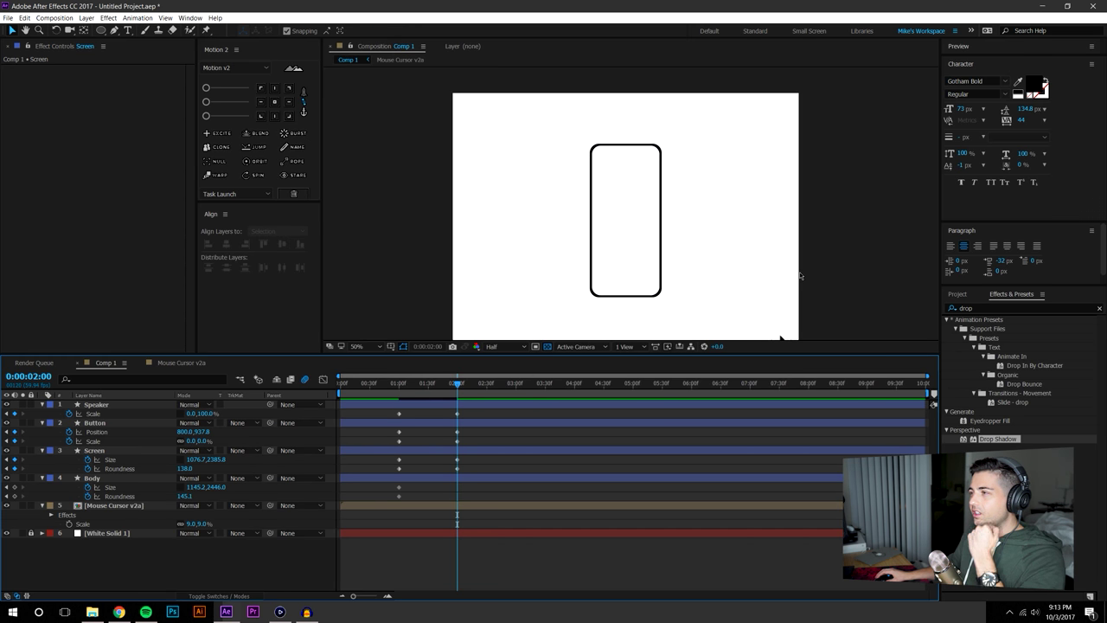
pyautogui.click(217, 489)
pyautogui.click(218, 459)
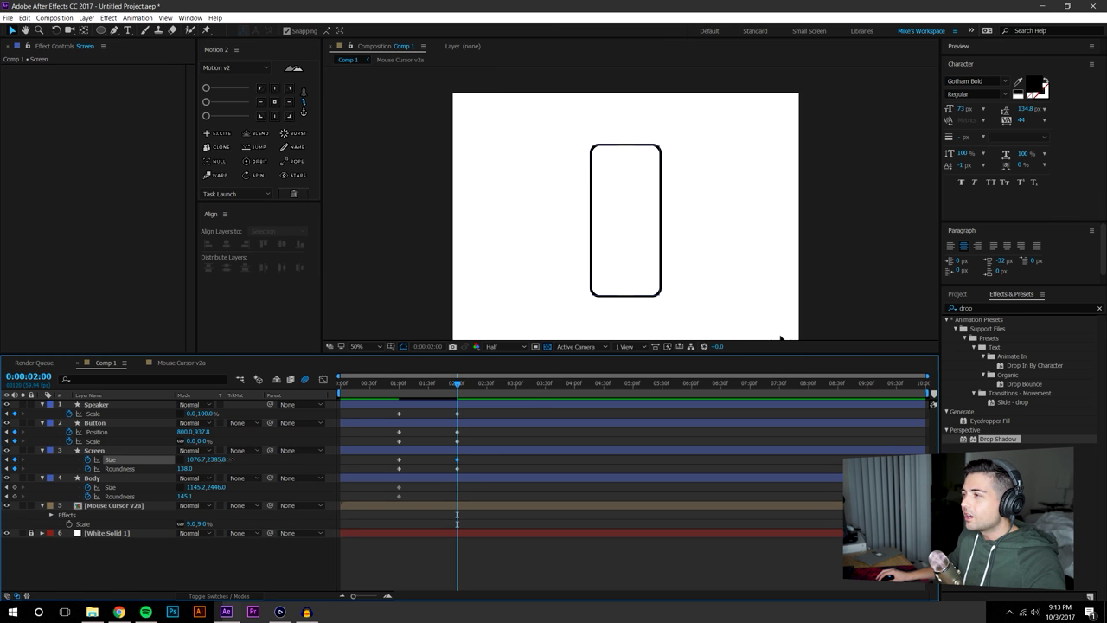
pyautogui.click(851, 170)
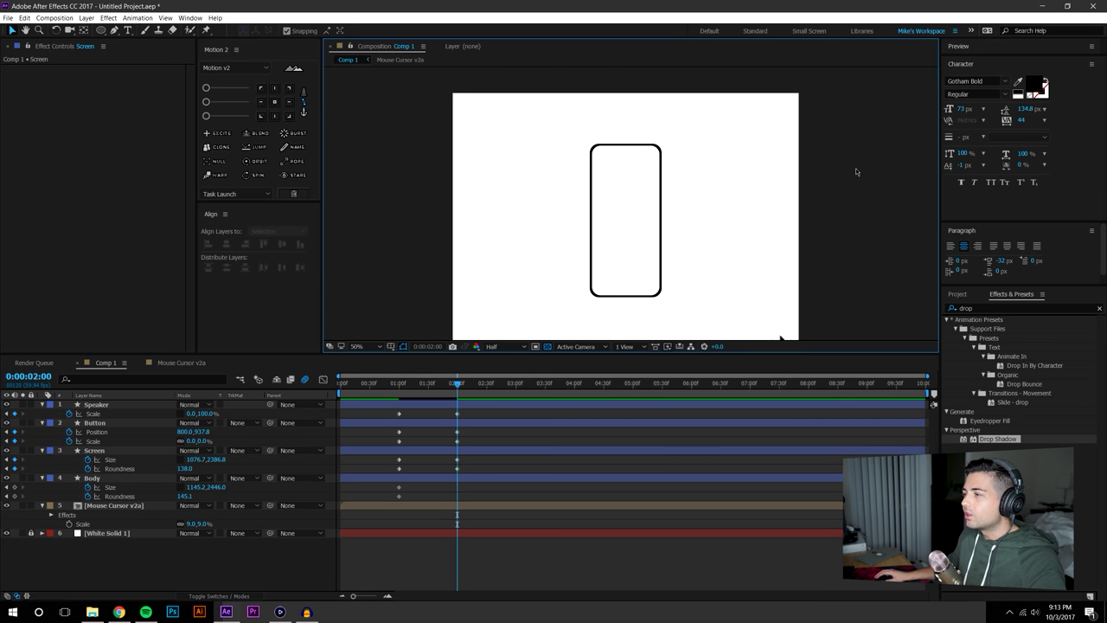
# Centre the Screen layer's anchor point and align the layer to the centre of the composition
pyautogui.click(629, 212)
pyautogui.click(274, 101)
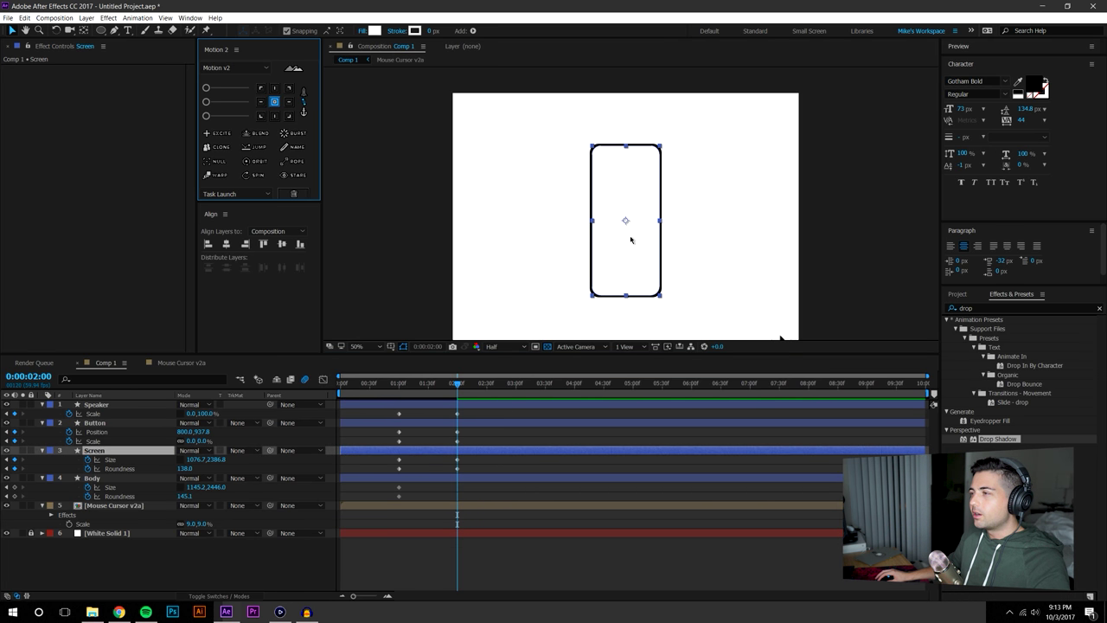
pyautogui.click(263, 245)
pyautogui.moveTo(810, 206); pyautogui.dragTo(804, 181)
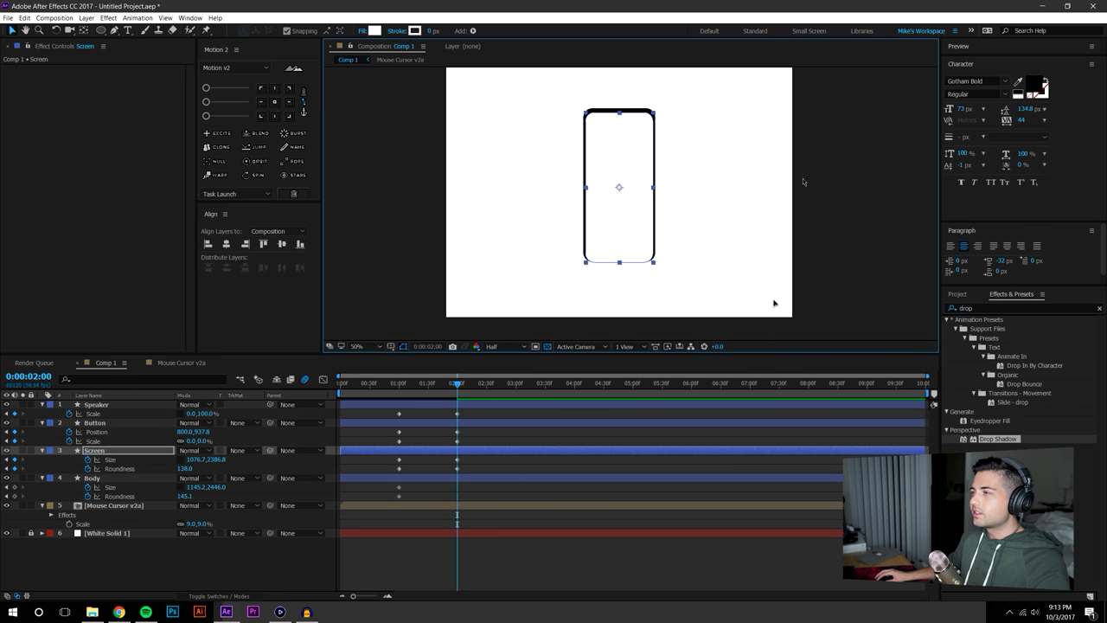
pyautogui.click(804, 181)
# Centre the Body layer's anchor point, align the layer to the centre of the composition and deselect it
pyautogui.click(619, 111)
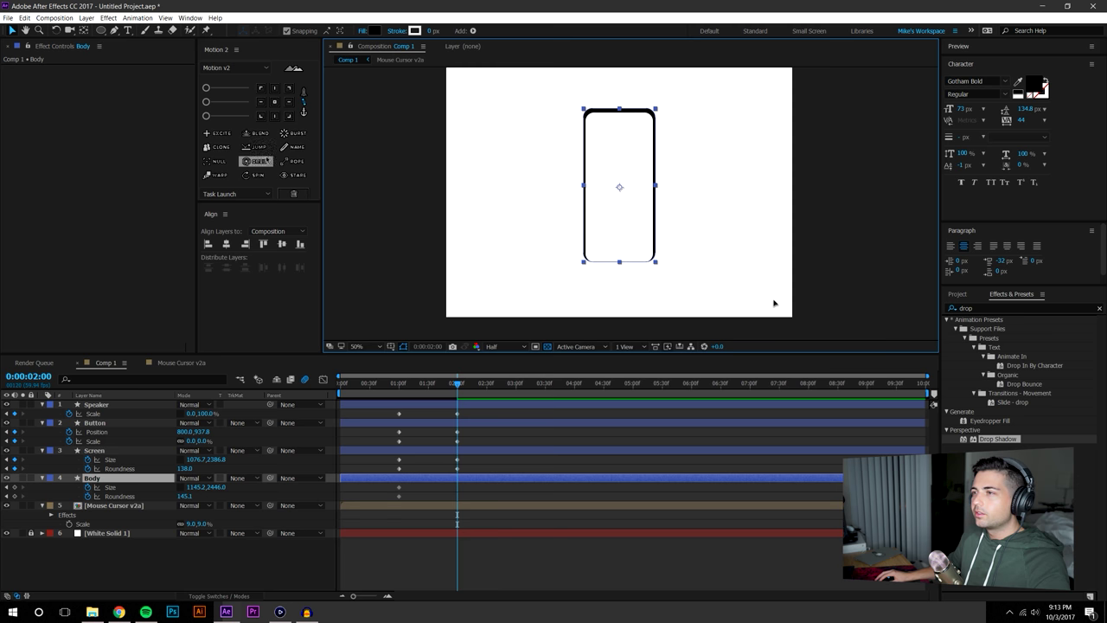
pyautogui.click(274, 101)
pyautogui.click(282, 243)
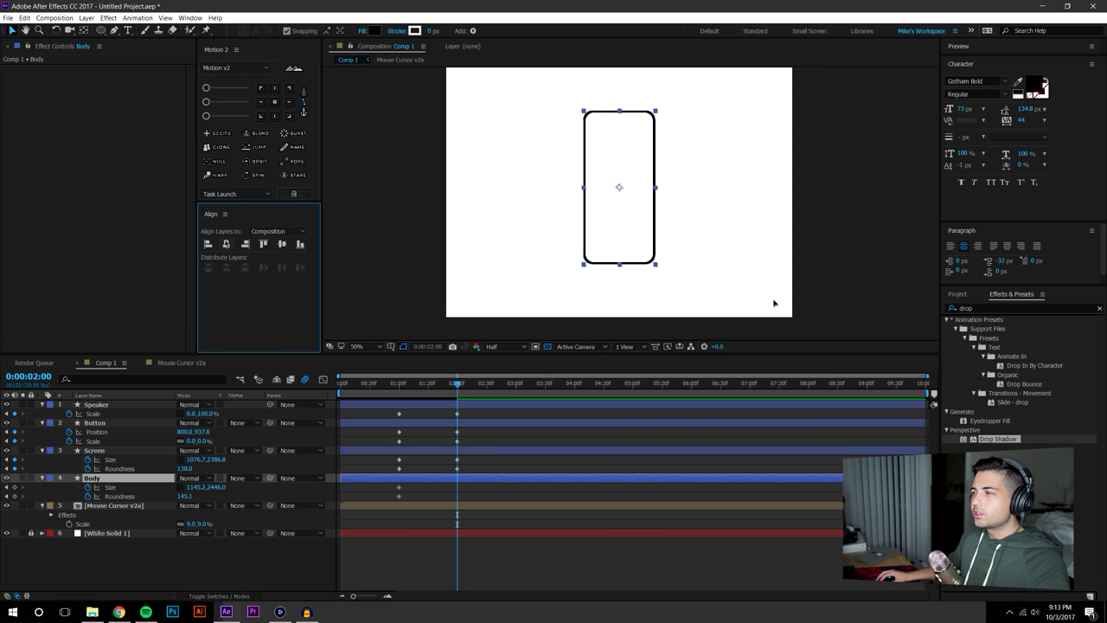
pyautogui.click(269, 566)
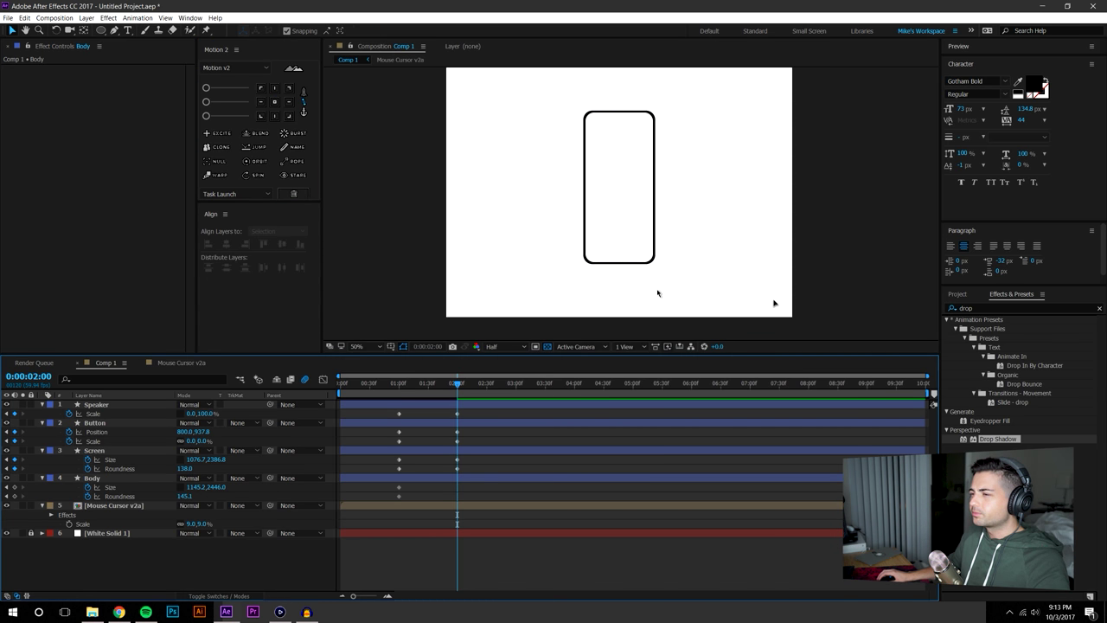
# Go back to 0:00:00:11 and move the Speaker slightly down to the middle of the phone's top bezel
pyautogui.moveTo(457, 385); pyautogui.dragTo(351, 386)
pyautogui.scroll(1, 617, 114)
pyautogui.moveTo(618, 113); pyautogui.dragTo(630, 251)
pyautogui.scroll(1, 630, 252)
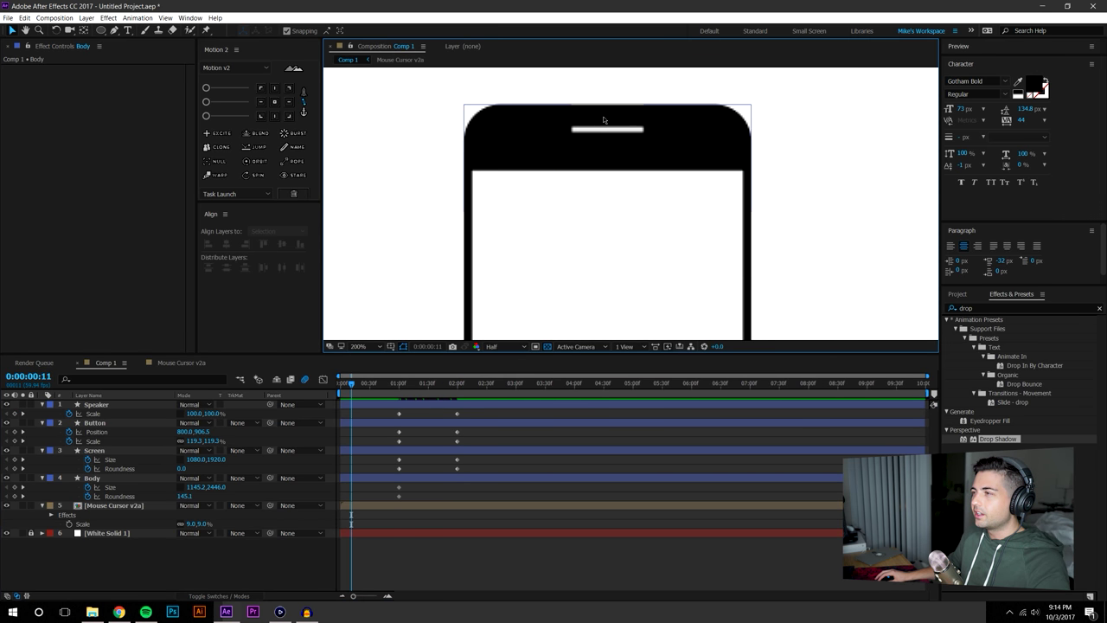
pyautogui.click(569, 164)
pyautogui.click(118, 405)
pyautogui.moveTo(608, 128); pyautogui.dragTo(609, 136)
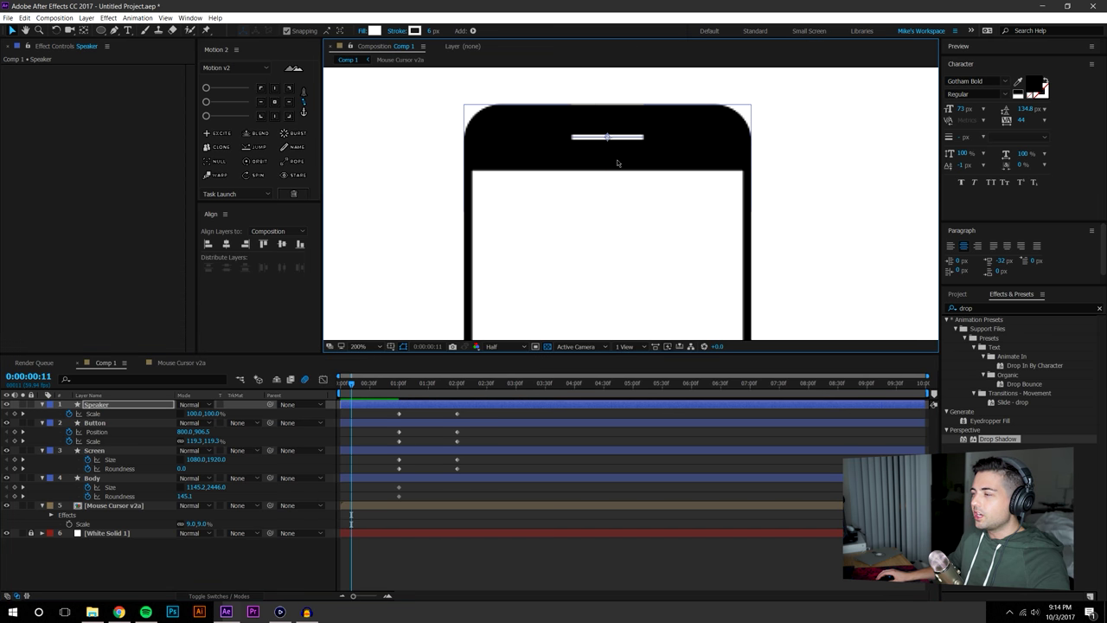
# At the Button's Position keyframe at 0:00:01:00, move the Button slightly down to the middle of the bottom bezel
pyautogui.scroll(-8, 618, 165)
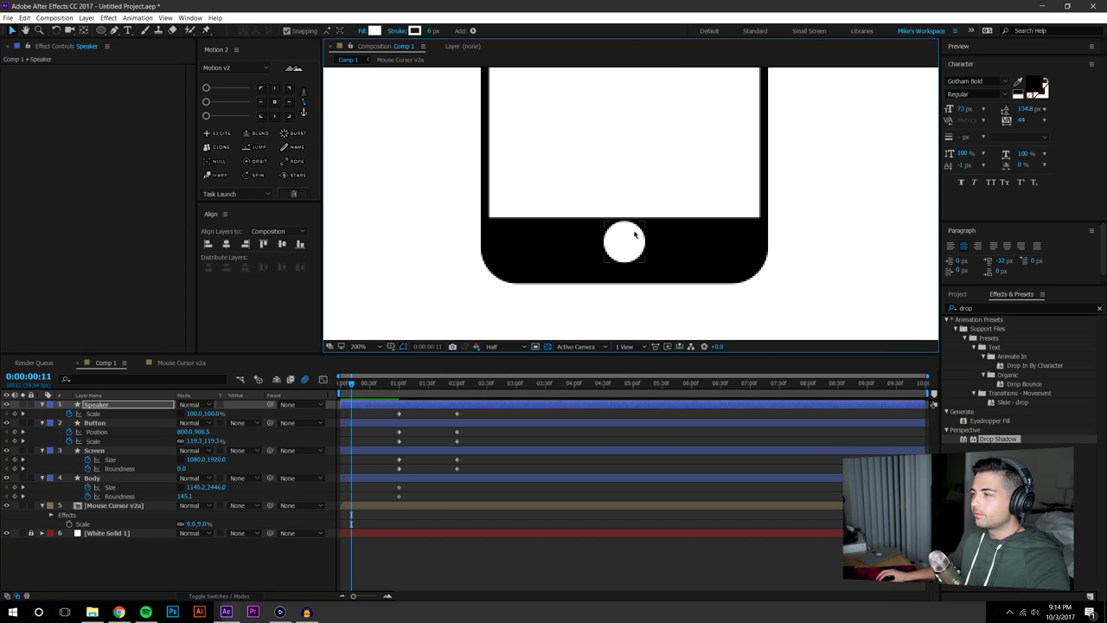
pyautogui.click(625, 241)
pyautogui.press('k')
pyautogui.moveTo(625, 243); pyautogui.dragTo(627, 250)
# At 0:00:02:00, readjust the Button's vertical Position so it sits on the phone's bottom edge, and deselect the layer
pyautogui.moveTo(403, 384); pyautogui.dragTo(473, 388)
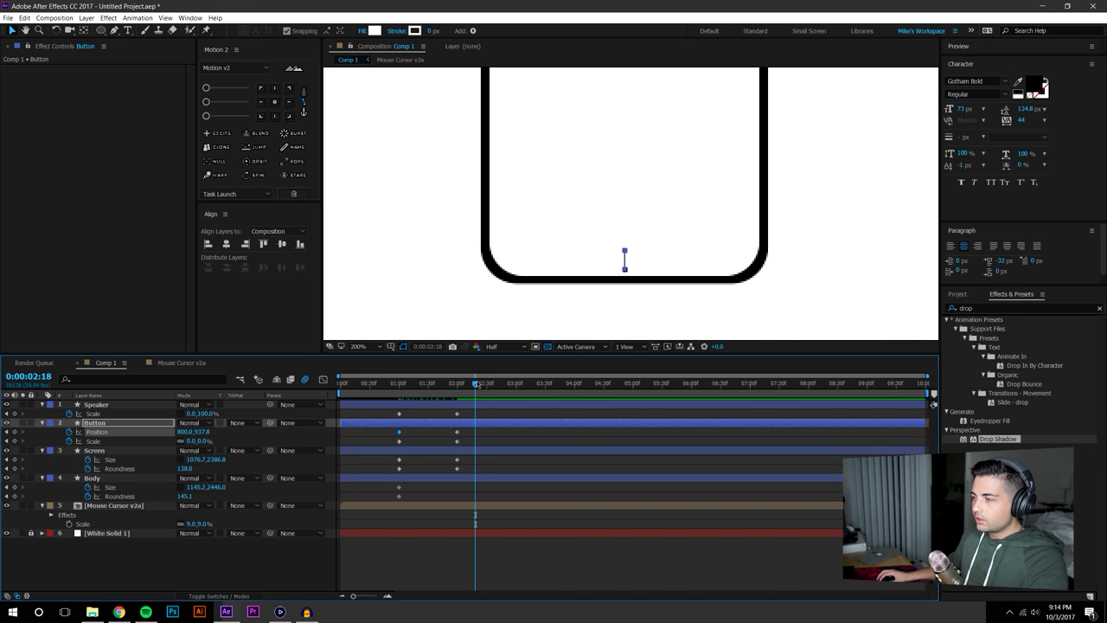
pyautogui.press('j')
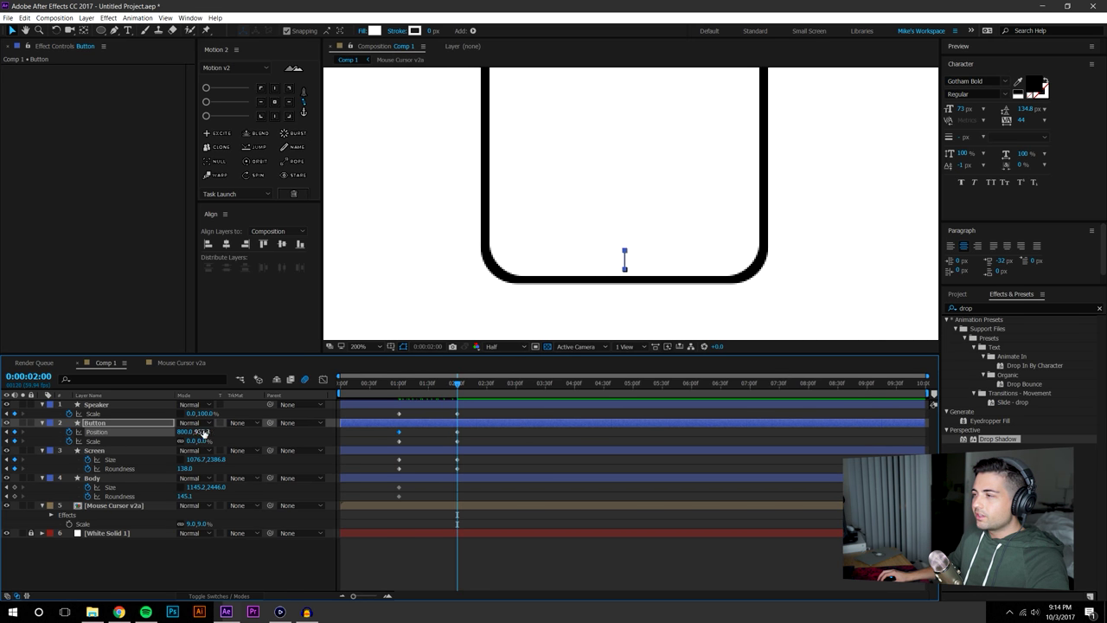
pyautogui.moveTo(211, 430); pyautogui.dragTo(239, 426)
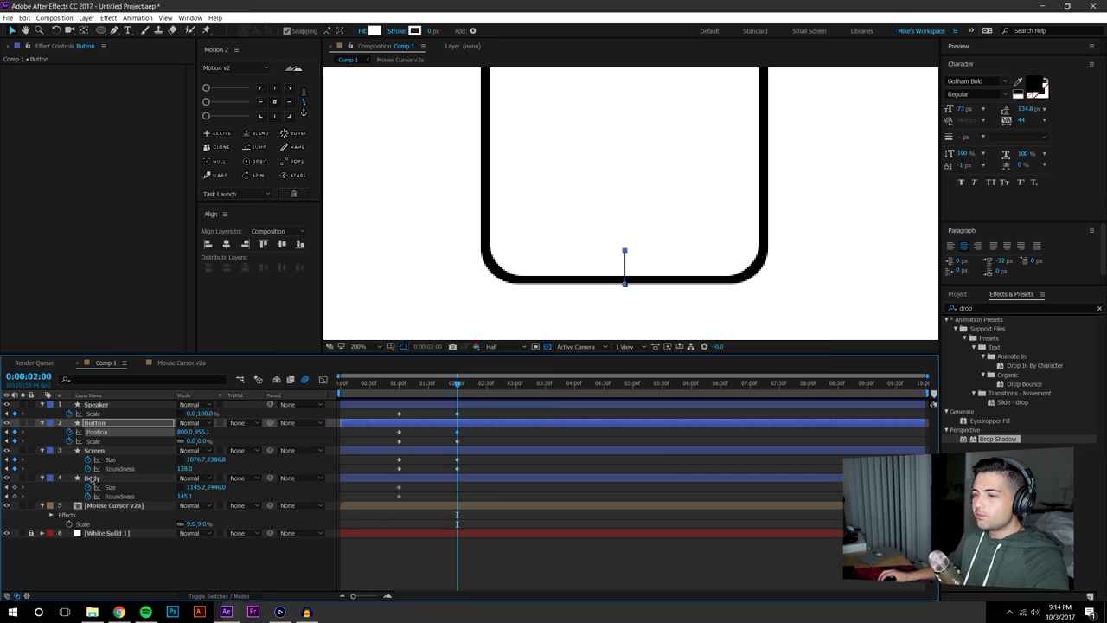
pyautogui.hotkey('shift', 'Up')
pyautogui.hotkey('shift', 'Up')
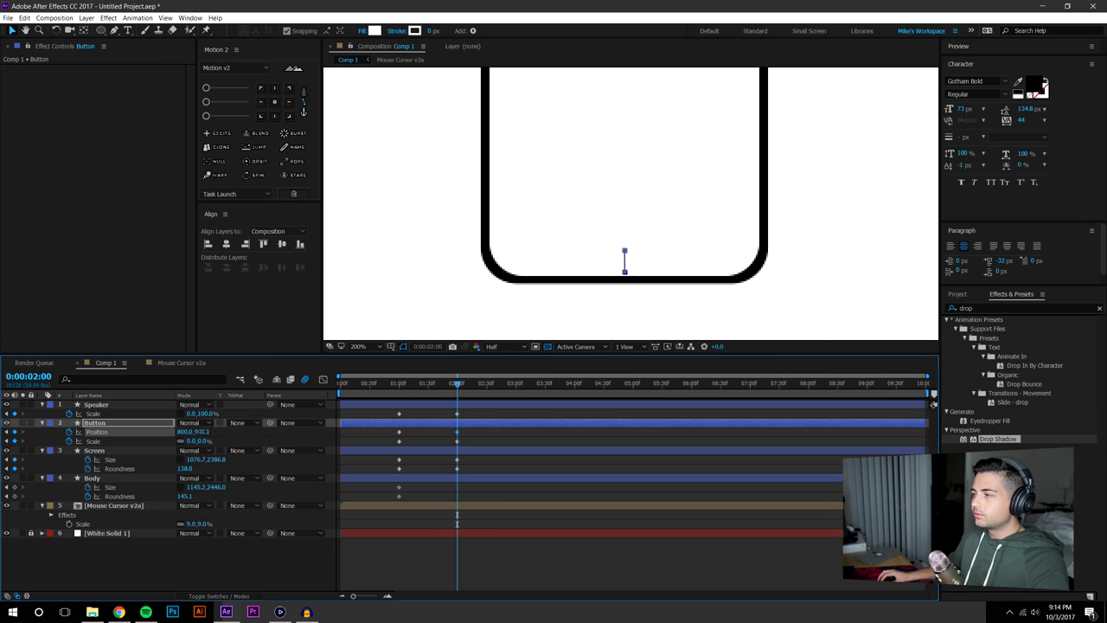
pyautogui.click(541, 561)
pyautogui.scroll(-4, 657, 215)
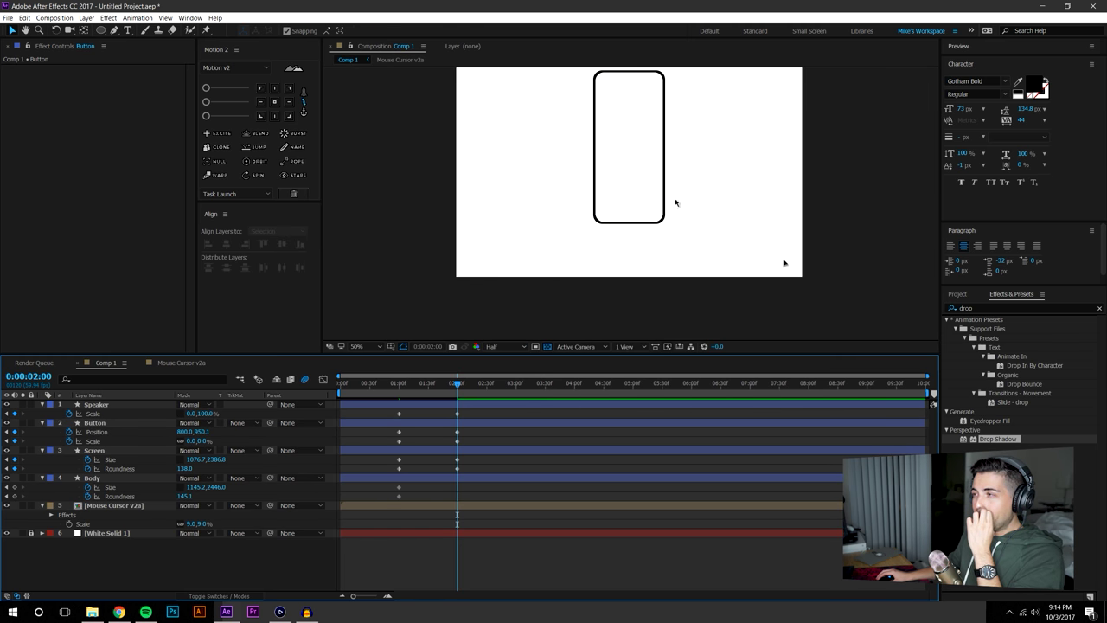
# Set the Screen layer's Roundness at 0:00:02:00 to 125 so its corners follow the phone body
pyautogui.scroll(4, 622, 200)
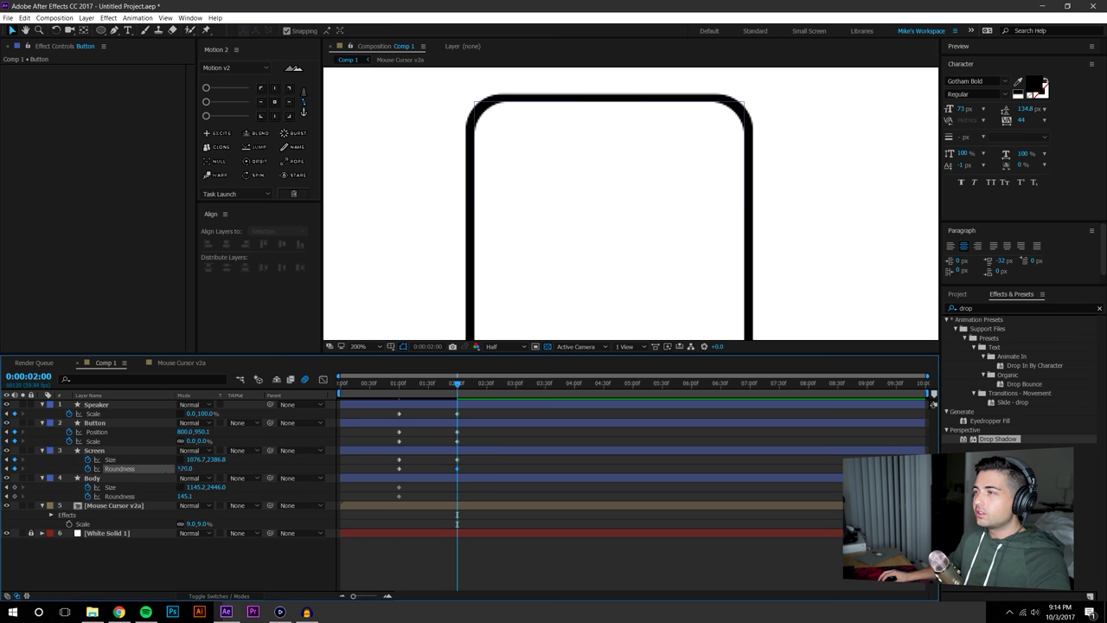
pyautogui.moveTo(185, 469); pyautogui.dragTo(170, 469)
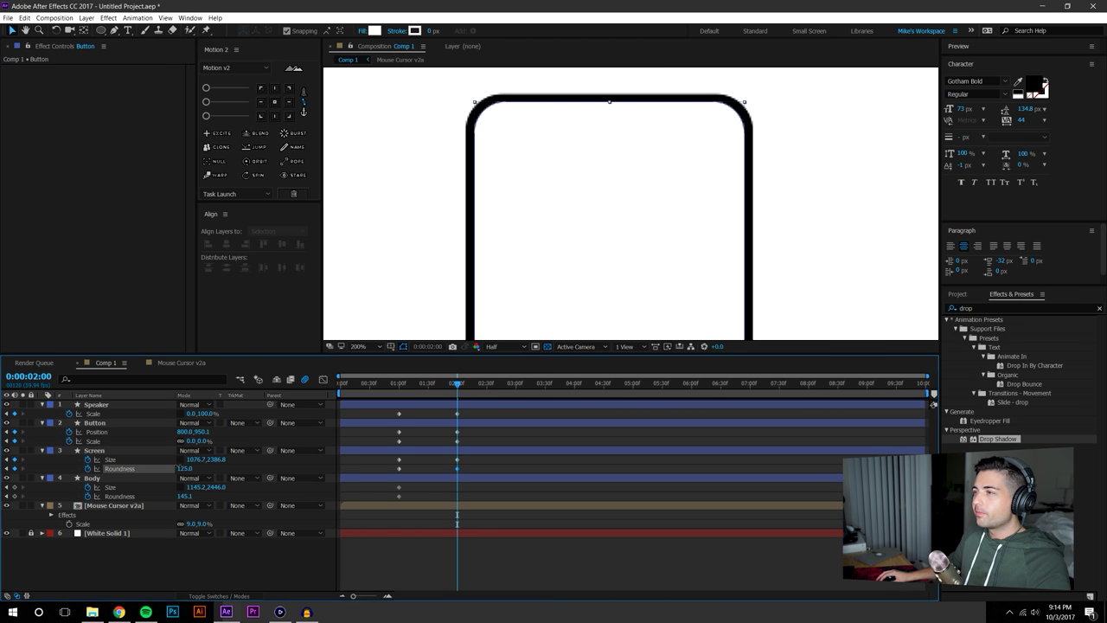
pyautogui.scroll(-4, 421, 250)
pyautogui.moveTo(529, 240); pyautogui.dragTo(518, 214)
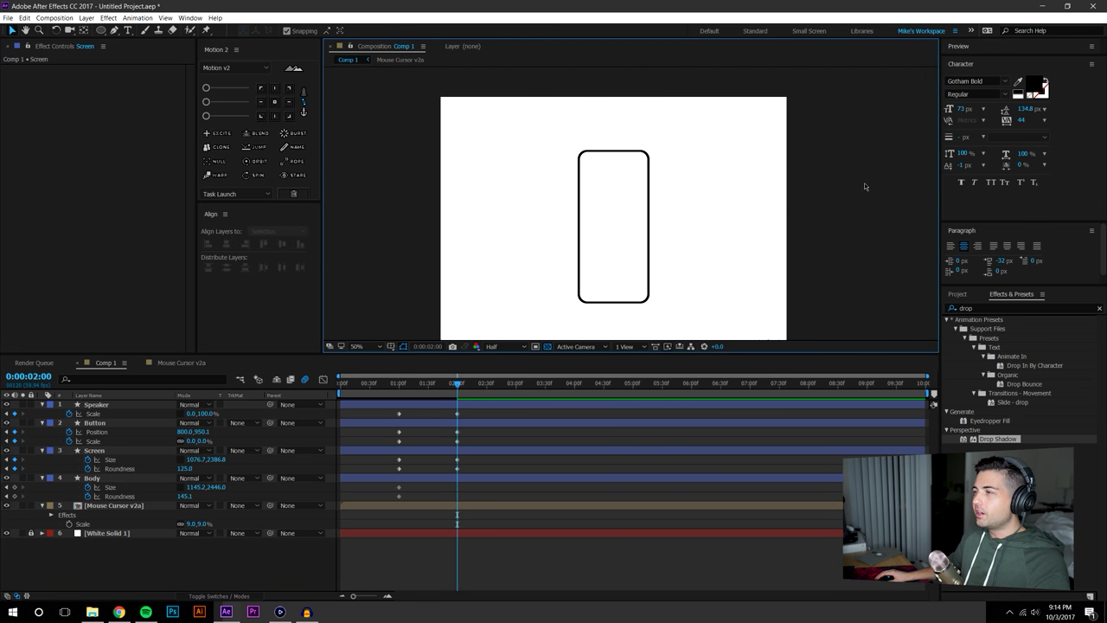
pyautogui.scroll(4, 673, 143)
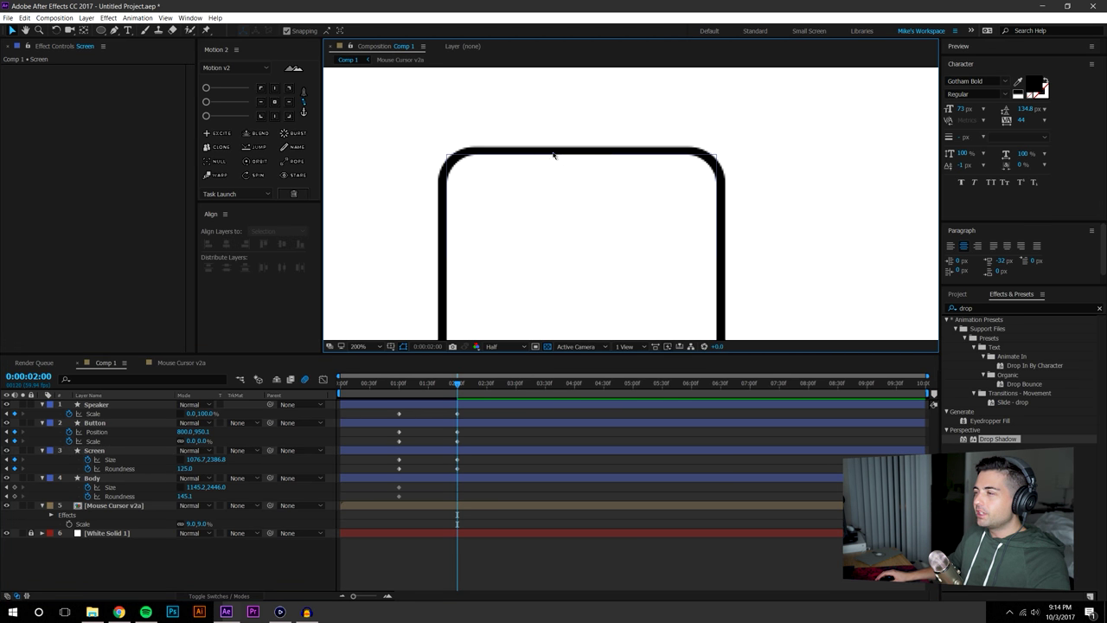
# Open a new Chrome window and search Google for "iphone x"
pyautogui.rightClick(119, 611)
pyautogui.click(118, 558)
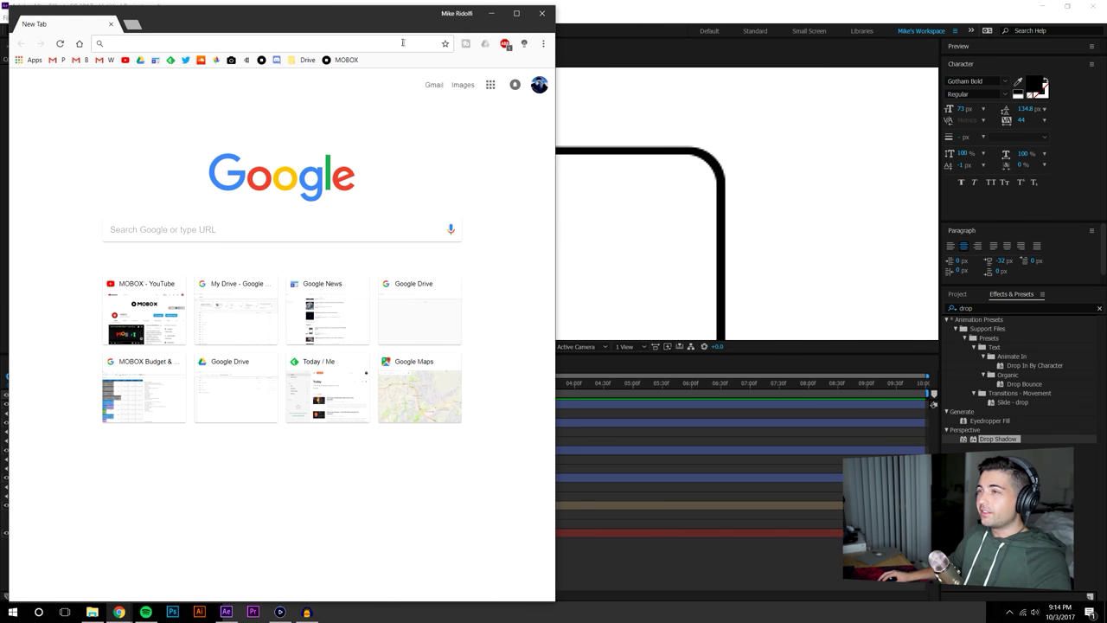
pyautogui.write('io')
pyautogui.press('BackSpace')
pyautogui.press('BackSpace')
pyautogui.write('iphone x')
pyautogui.press('Return')
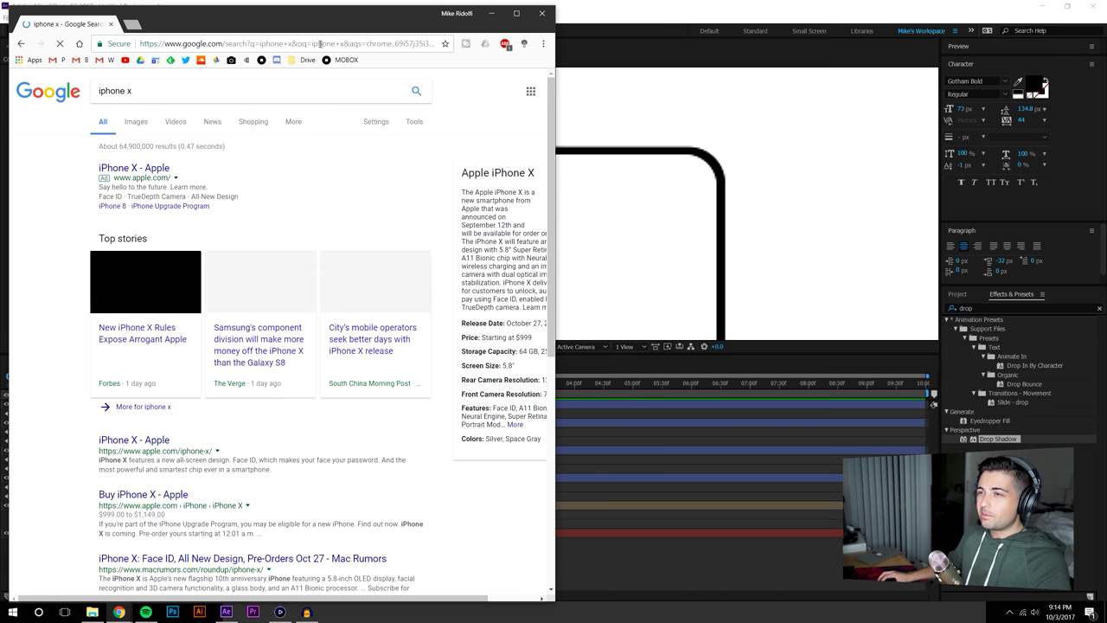
pyautogui.click(135, 122)
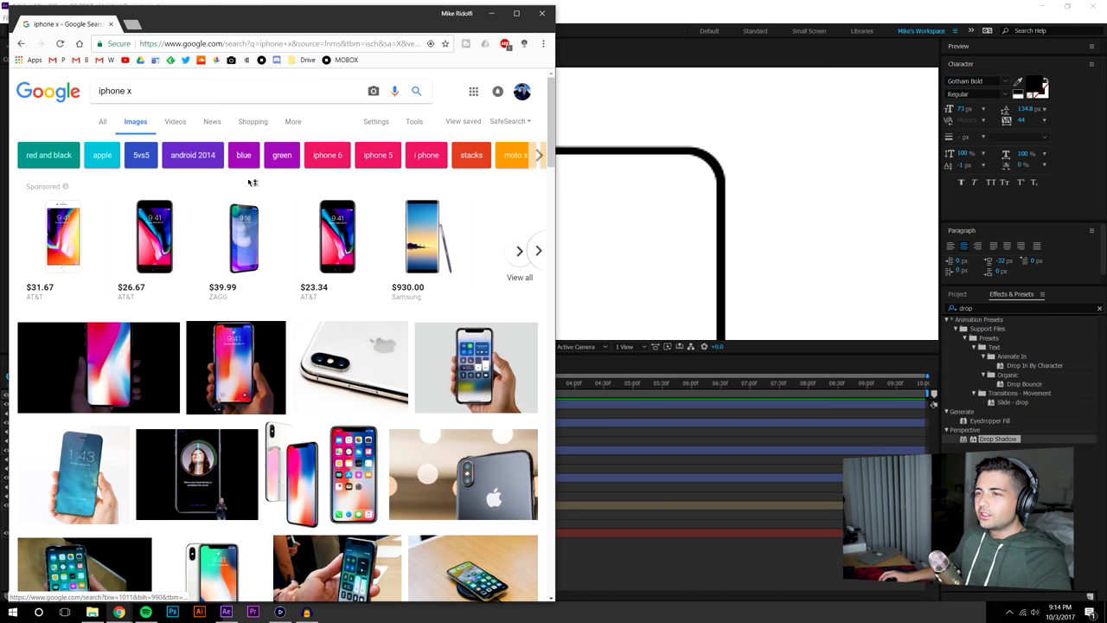
pyautogui.click(225, 348)
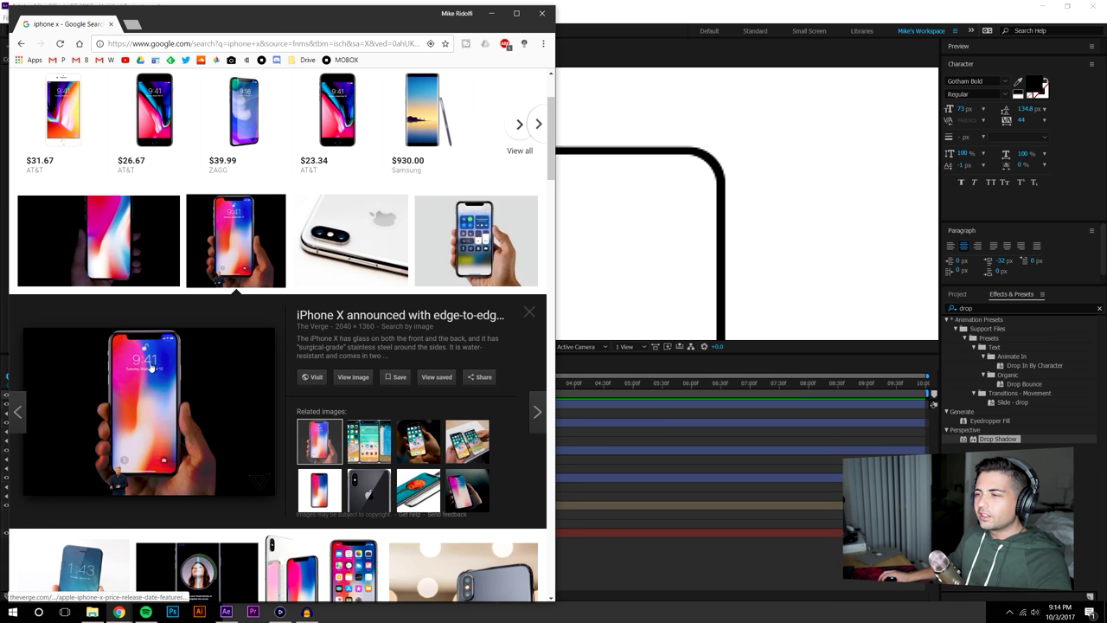
pyautogui.click(353, 376)
pyautogui.scroll(3, 272, 182)
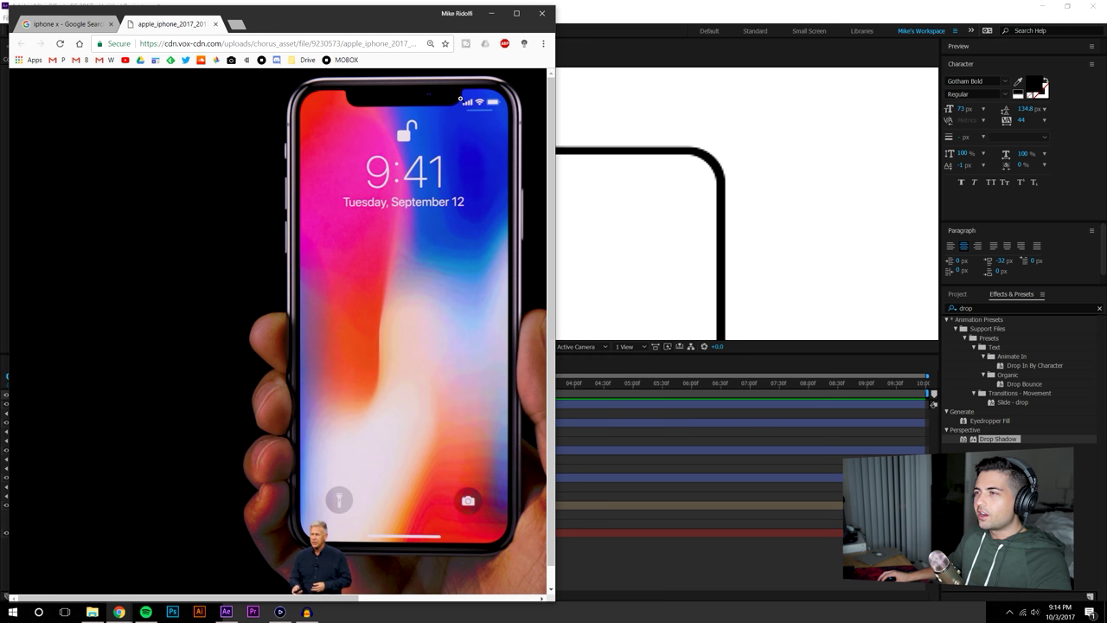
pyautogui.moveTo(350, 14); pyautogui.dragTo(1106, 14)
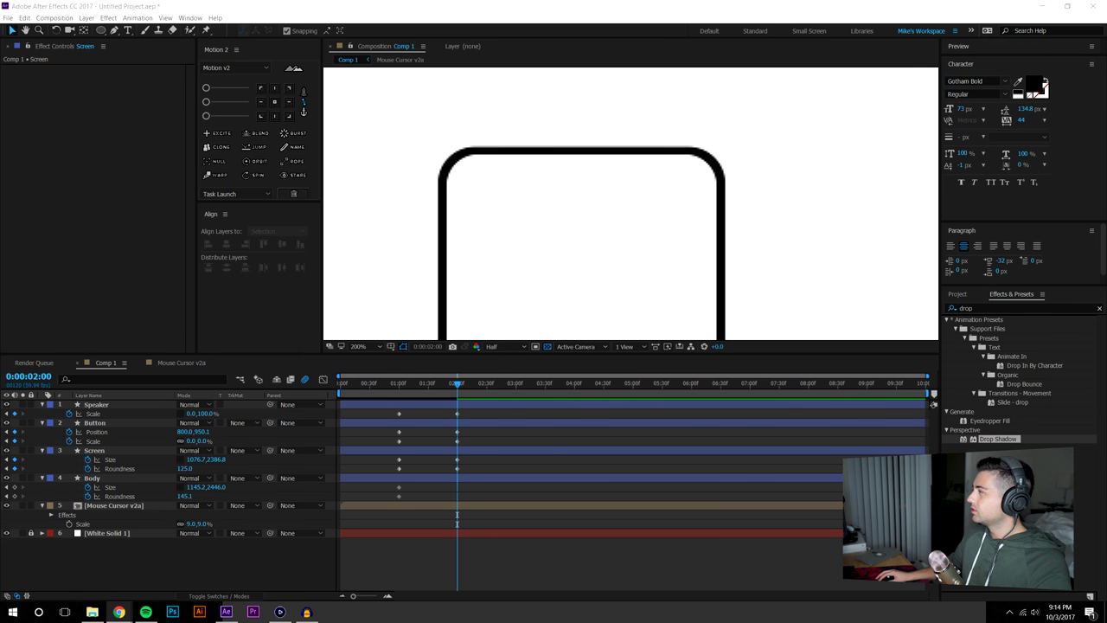
# In After Effects, draw a rounded rectangle of about 167 × 39 px for the notch, centred on the phone's top edge
pyautogui.click(100, 30)
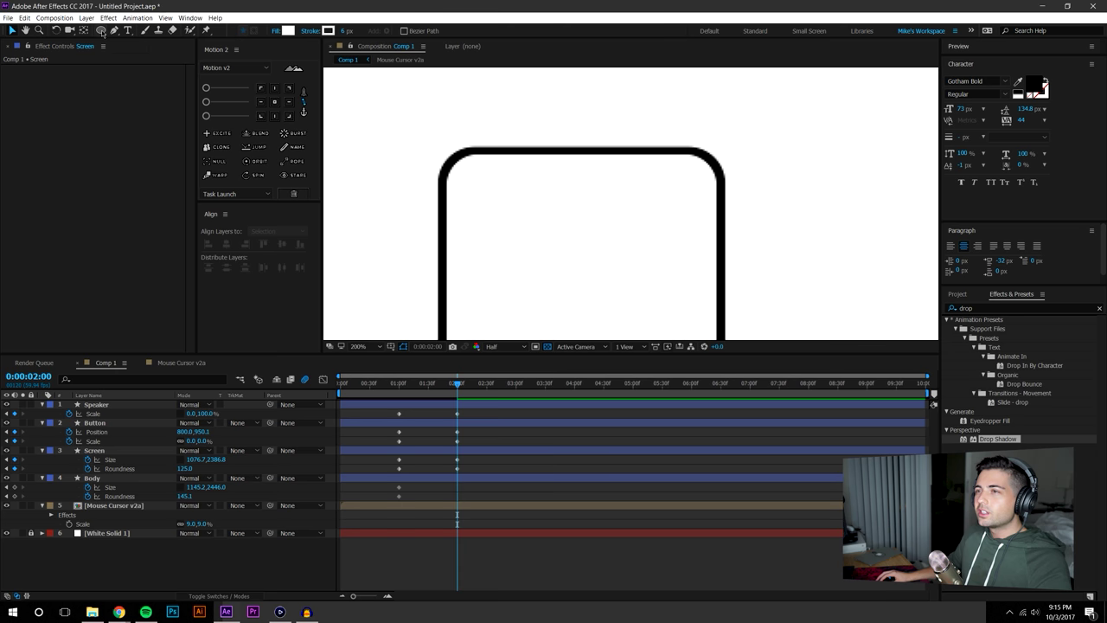
pyautogui.moveTo(100, 32); pyautogui.dragTo(133, 56)
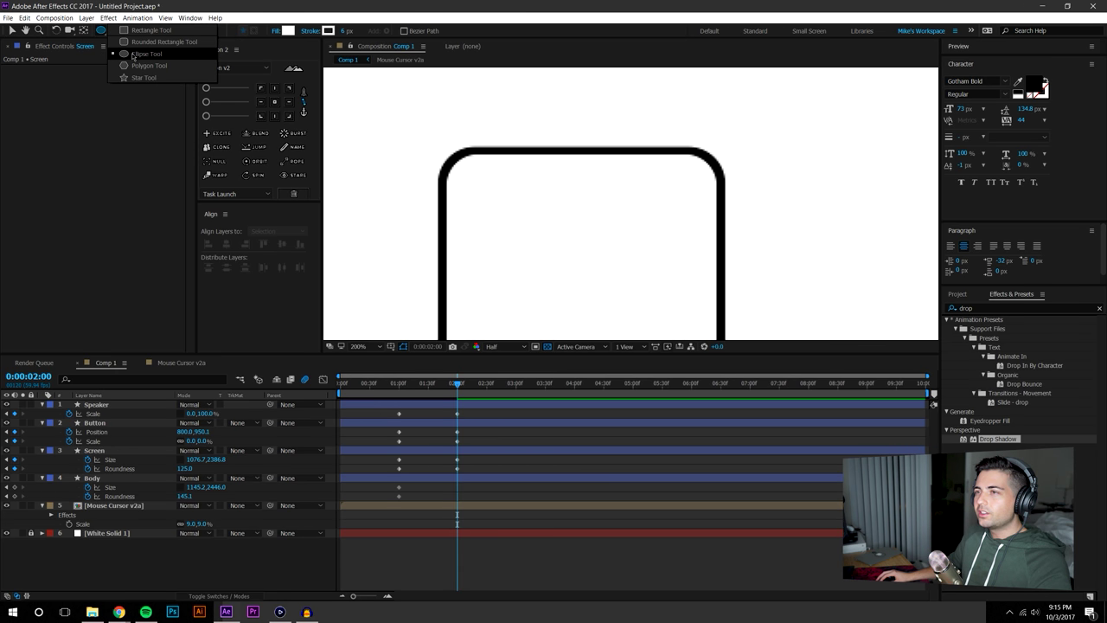
pyautogui.moveTo(133, 52); pyautogui.dragTo(136, 45)
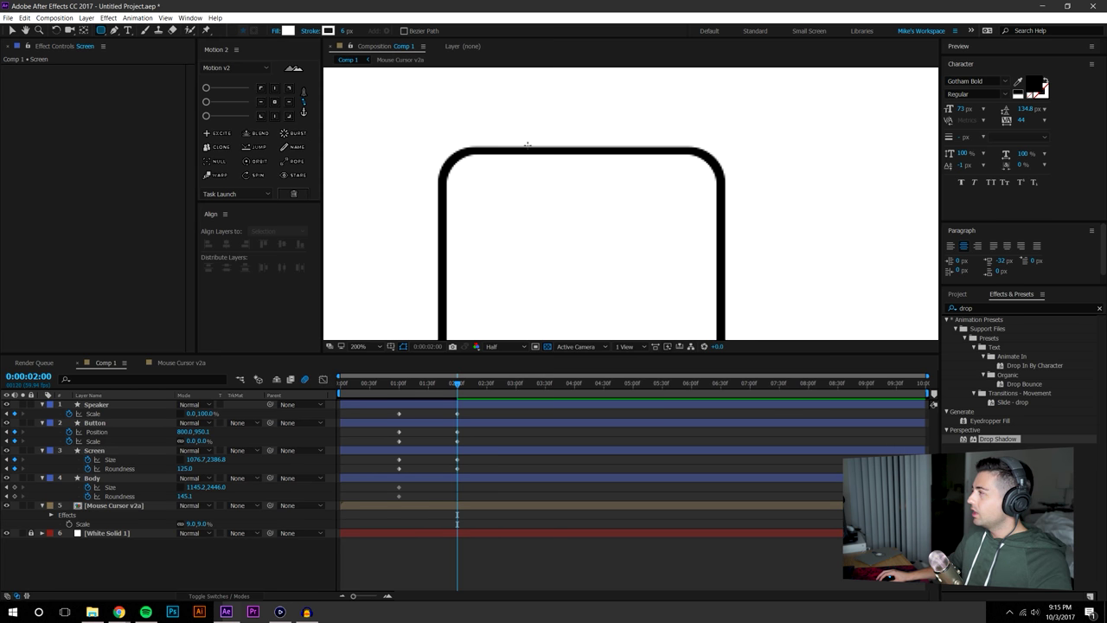
pyautogui.moveTo(512, 147); pyautogui.dragTo(656, 181)
pyautogui.press('v')
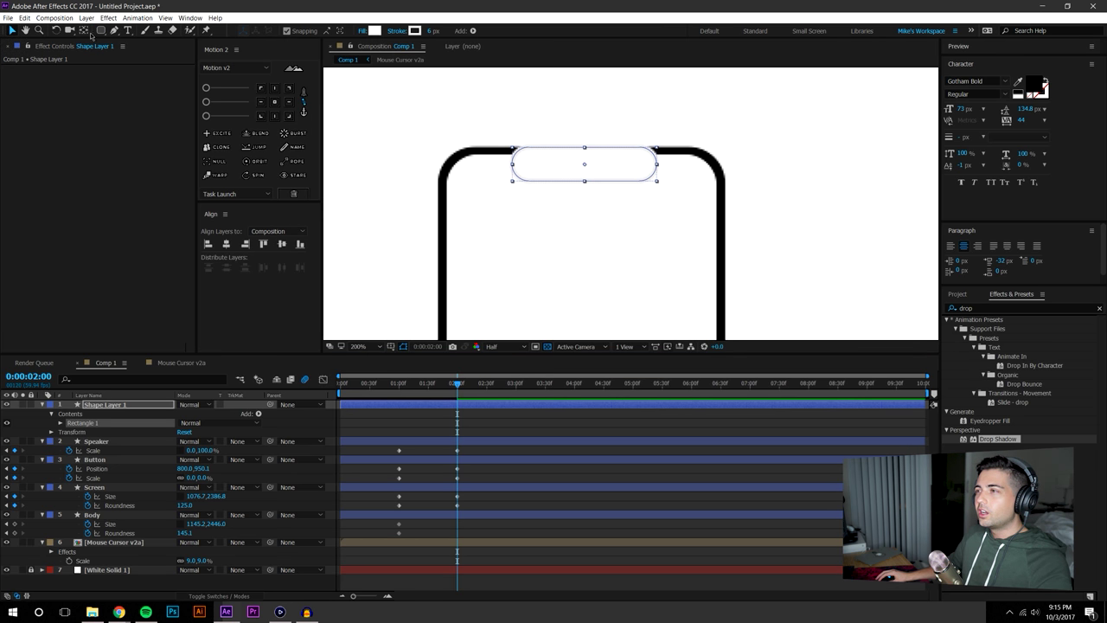
# Change the notch shape's fill colour to black (000000)
pyautogui.click(363, 31)
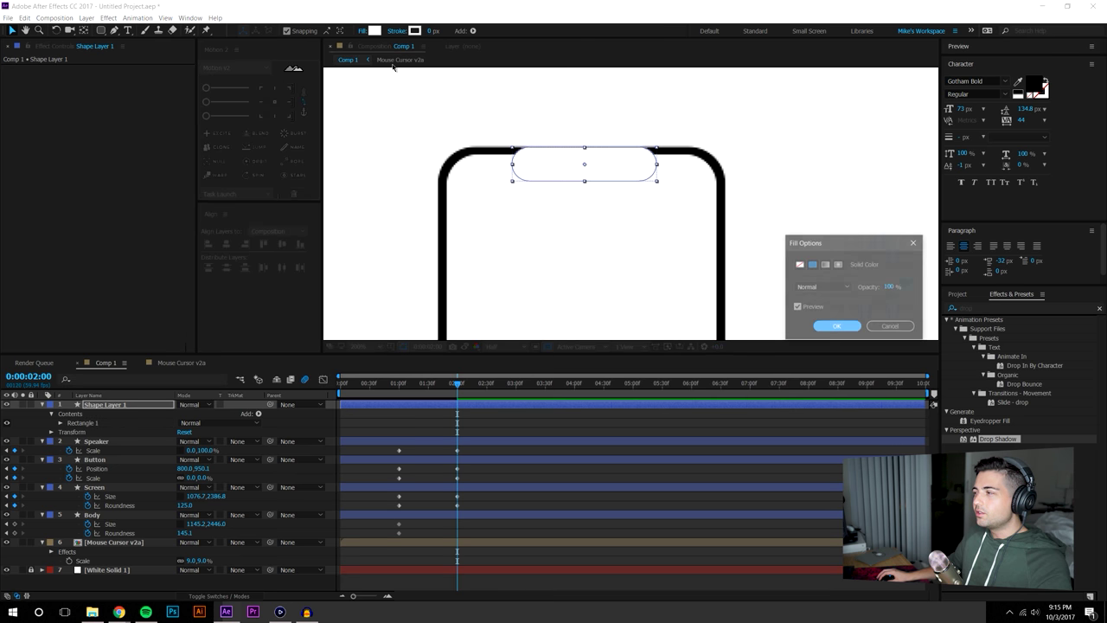
pyautogui.click(836, 326)
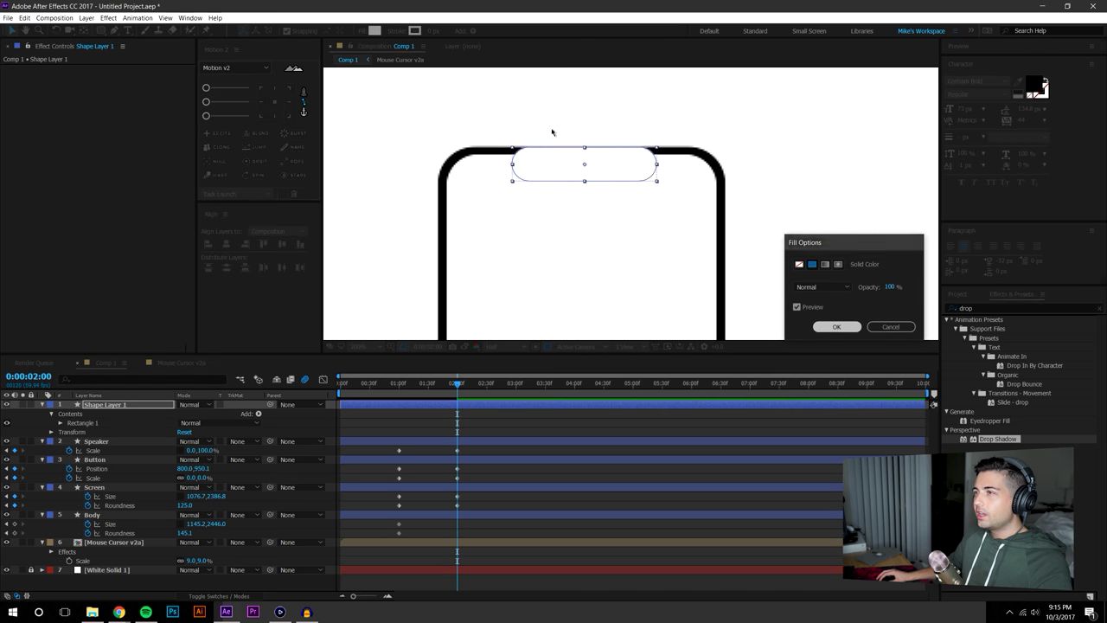
pyautogui.click(375, 31)
pyautogui.write('000000')
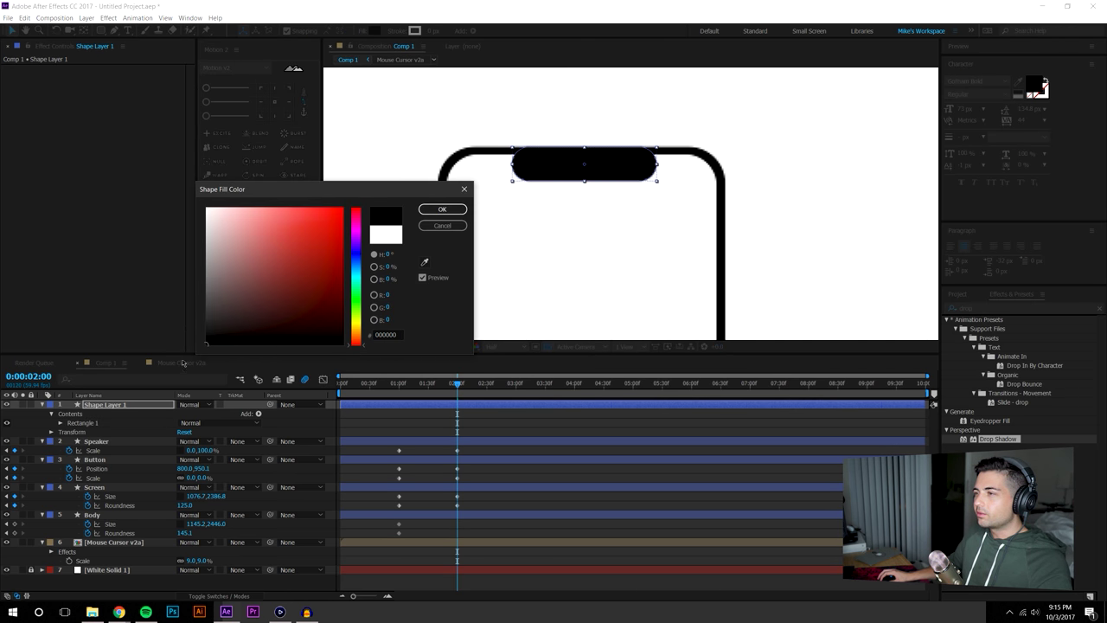
pyautogui.click(442, 210)
# Add a square-cornered rectangle over the upper half of the notch within the same shape layer
pyautogui.scroll(1, 520, 139)
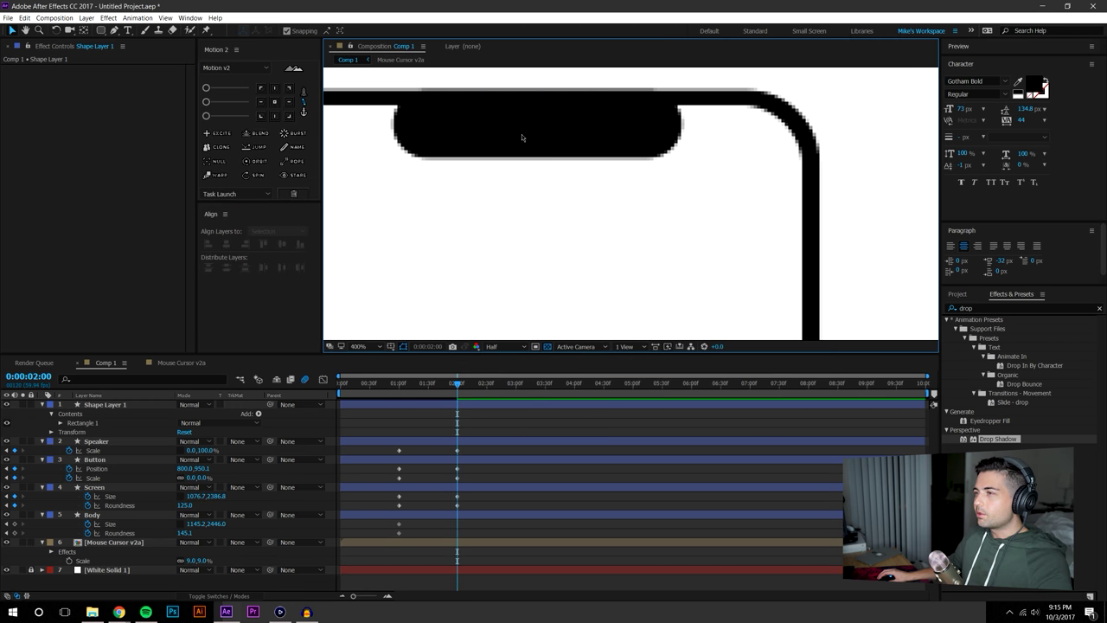
pyautogui.moveTo(522, 138); pyautogui.dragTo(539, 189)
pyautogui.click(463, 193)
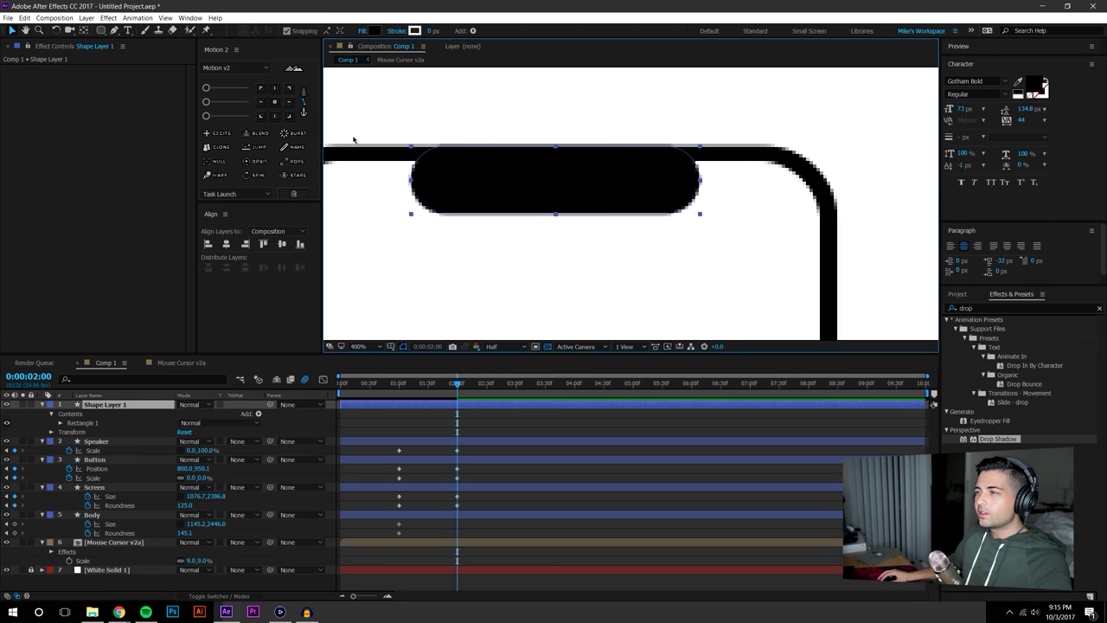
pyautogui.moveTo(98, 32); pyautogui.dragTo(129, 34)
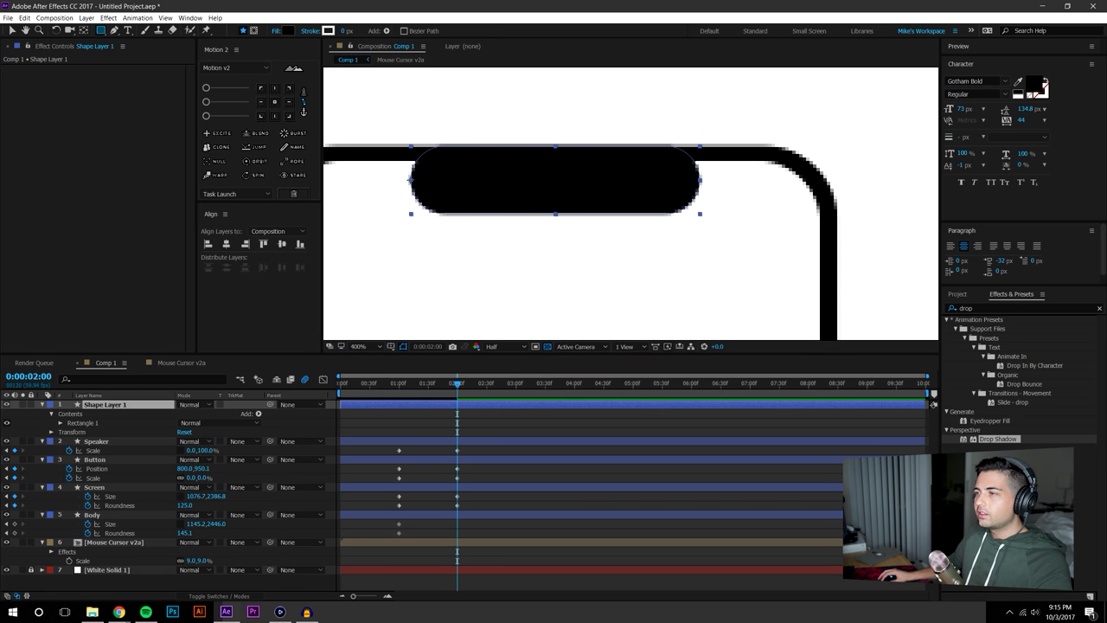
pyautogui.moveTo(410, 145); pyautogui.dragTo(702, 182)
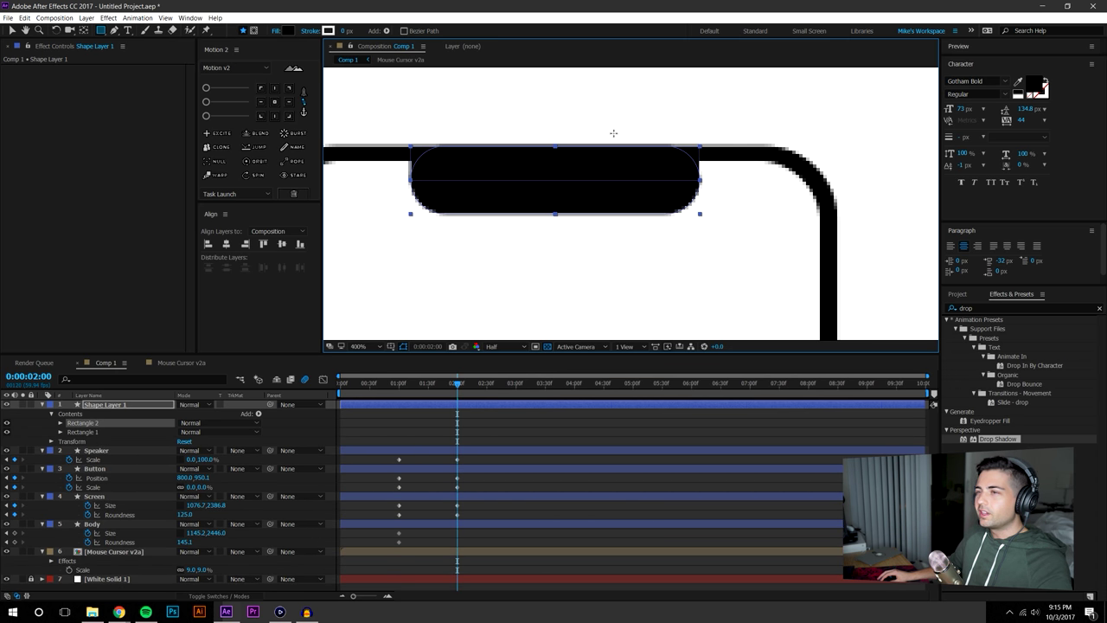
pyautogui.click(12, 31)
pyautogui.click(433, 117)
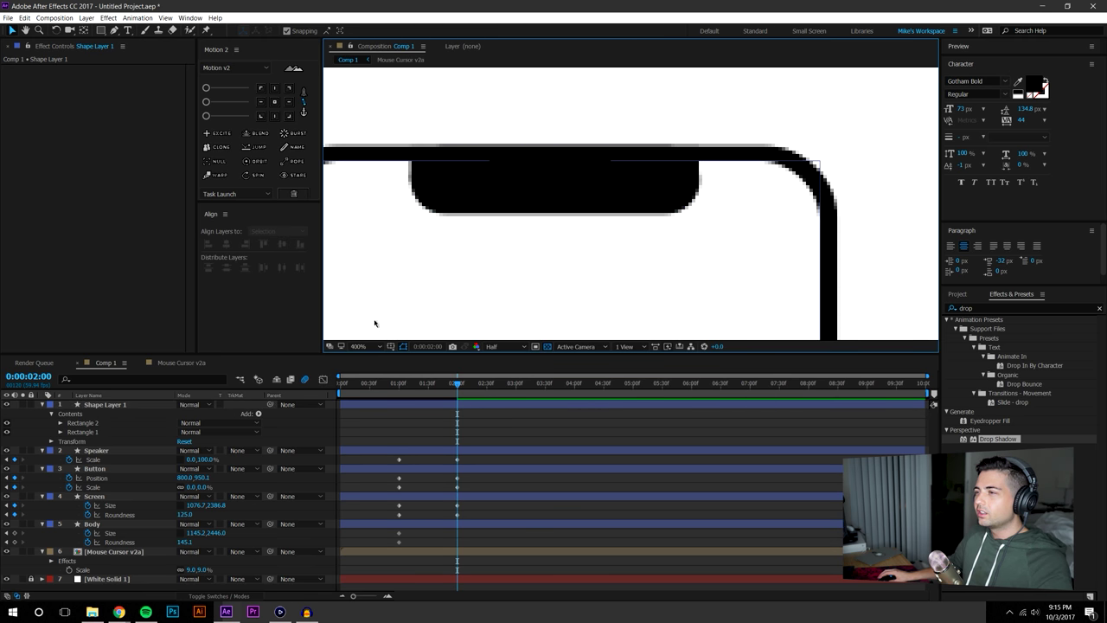
# Delete the square-cornered Rectangle 2 from the notch's shape layer
pyautogui.scroll(-2, 578, 148)
pyautogui.scroll(1, 583, 217)
pyautogui.scroll(1, 494, 205)
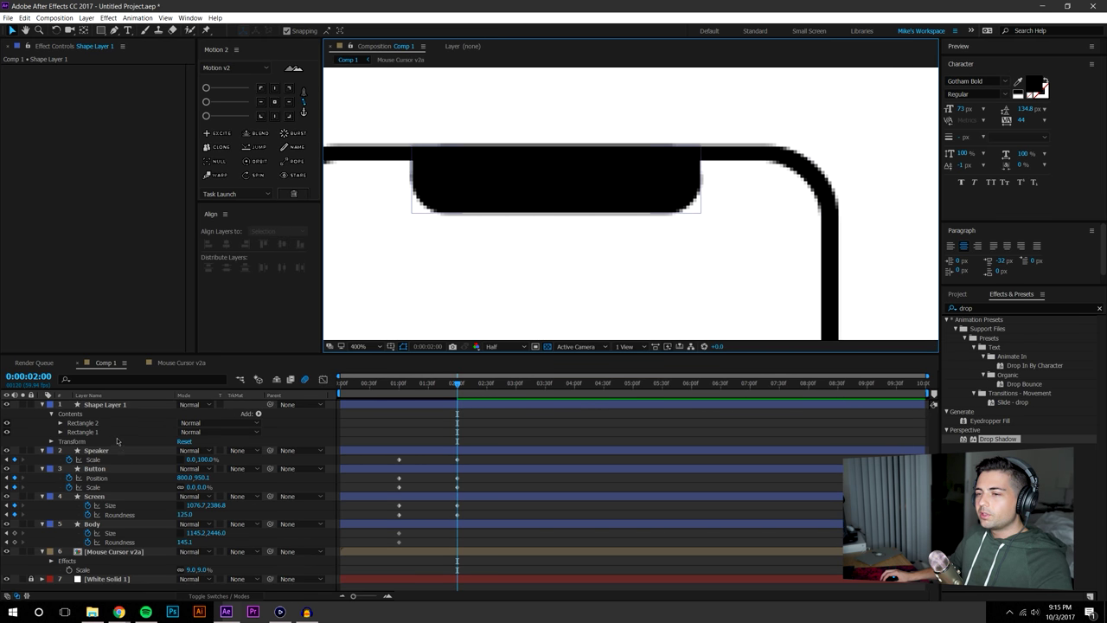
pyautogui.click(83, 423)
pyautogui.click(89, 433)
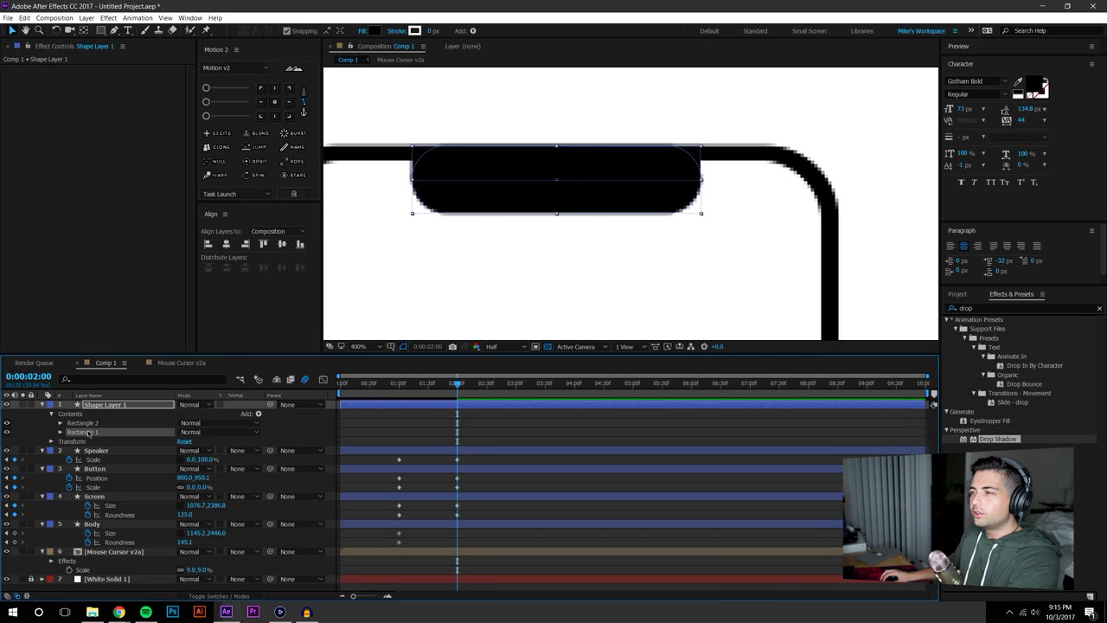
pyautogui.click(97, 424)
pyautogui.press('Delete')
# Duplicate Rectangle 1 within the notch layer and set the copy's Roundness to 0
pyautogui.click(97, 425)
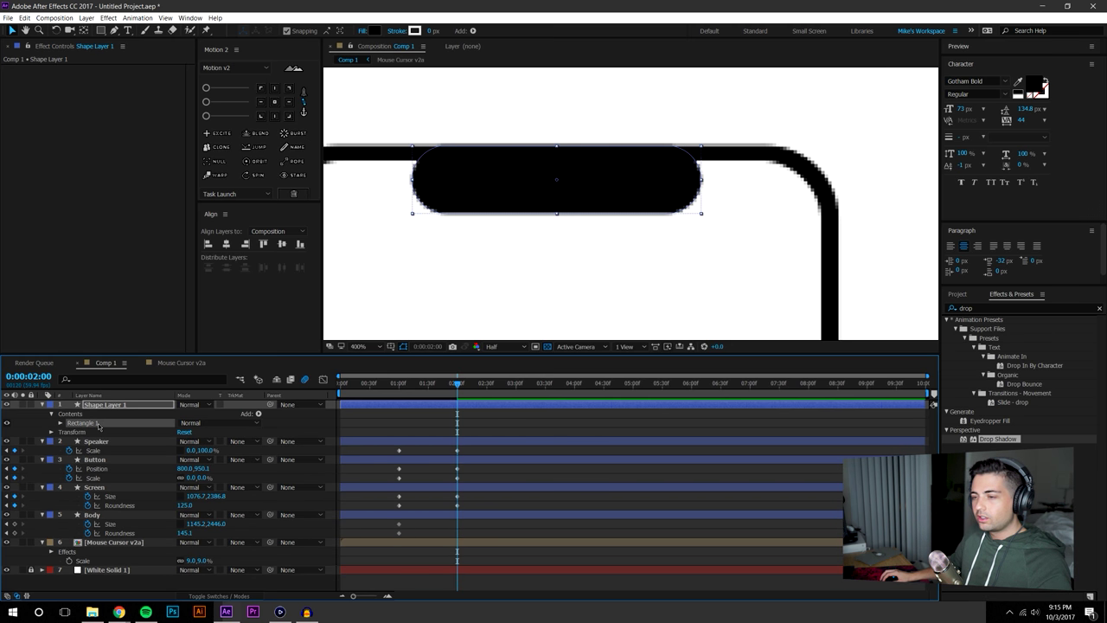
pyautogui.hotkey('ctrl', 'd')
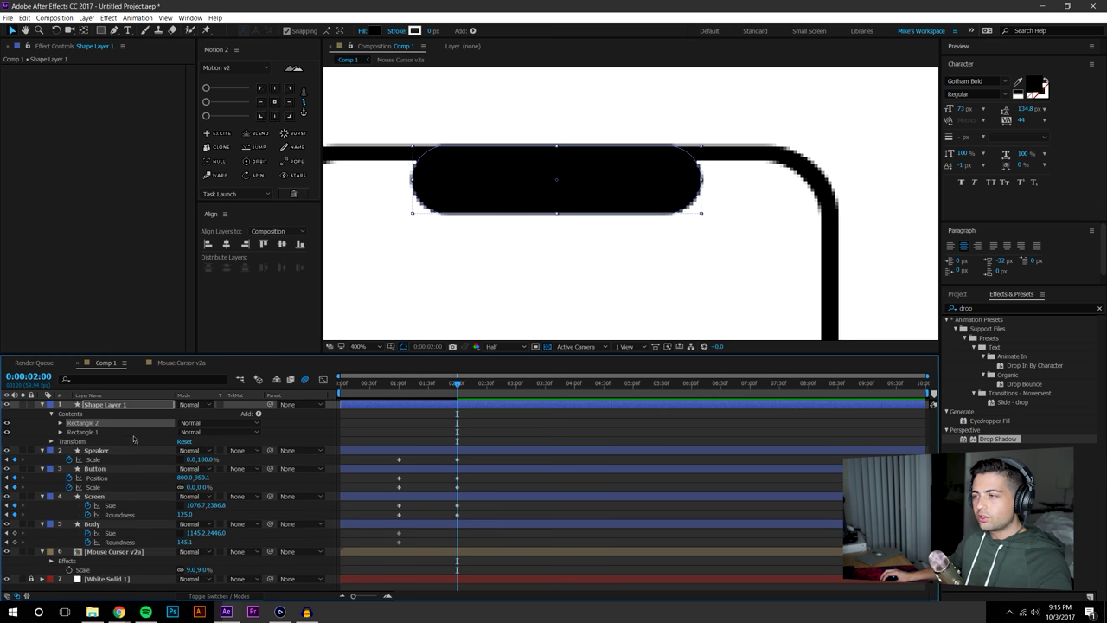
pyautogui.click(60, 423)
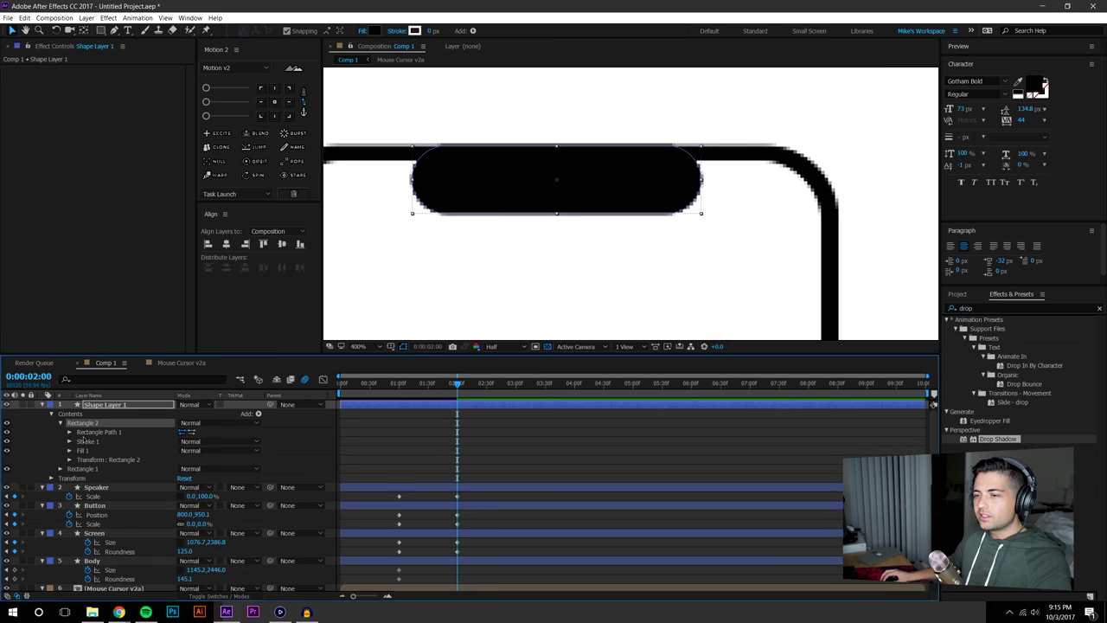
pyautogui.click(70, 432)
pyautogui.click(183, 460)
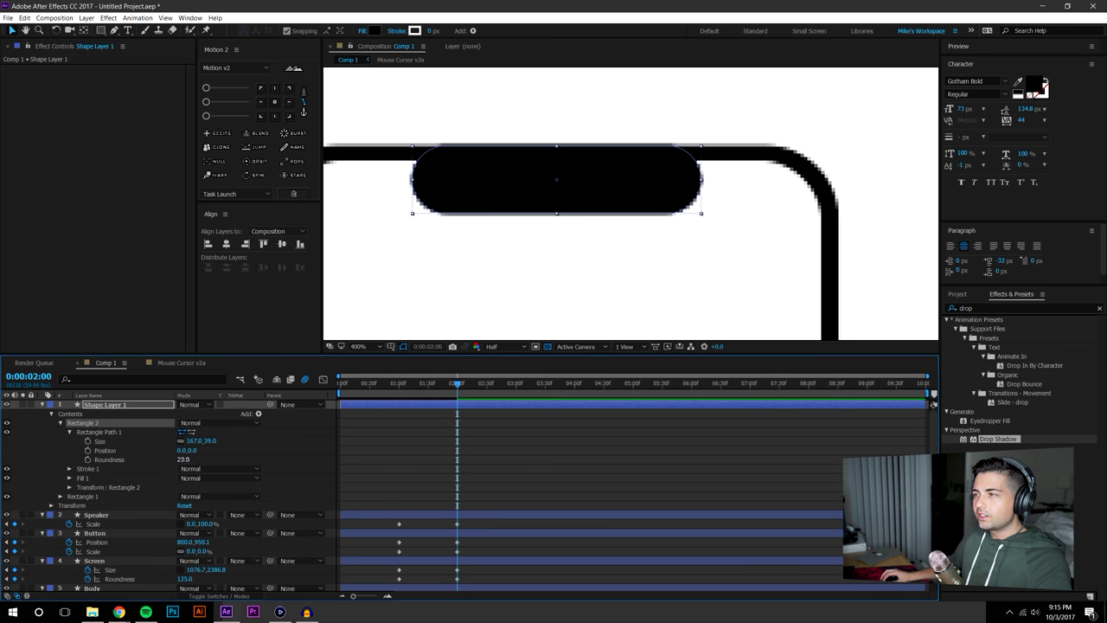
pyautogui.write('0')
pyautogui.press('Return')
# Resize the duplicated rectangle to 169.5 × 19 and set its Position to 0, -7, squaring off the notch's upper corners
pyautogui.click(573, 179)
pyautogui.click(207, 448)
pyautogui.moveTo(208, 441)
pyautogui.mouseDown()
pyautogui.moveTo(173, 443)
pyautogui.moveTo(206, 441)
pyautogui.mouseUp()
pyautogui.hotkey('ctrl', 'z')
pyautogui.click(180, 442)
pyautogui.hotkey('ctrl', 'z')
pyautogui.click(600, 103)
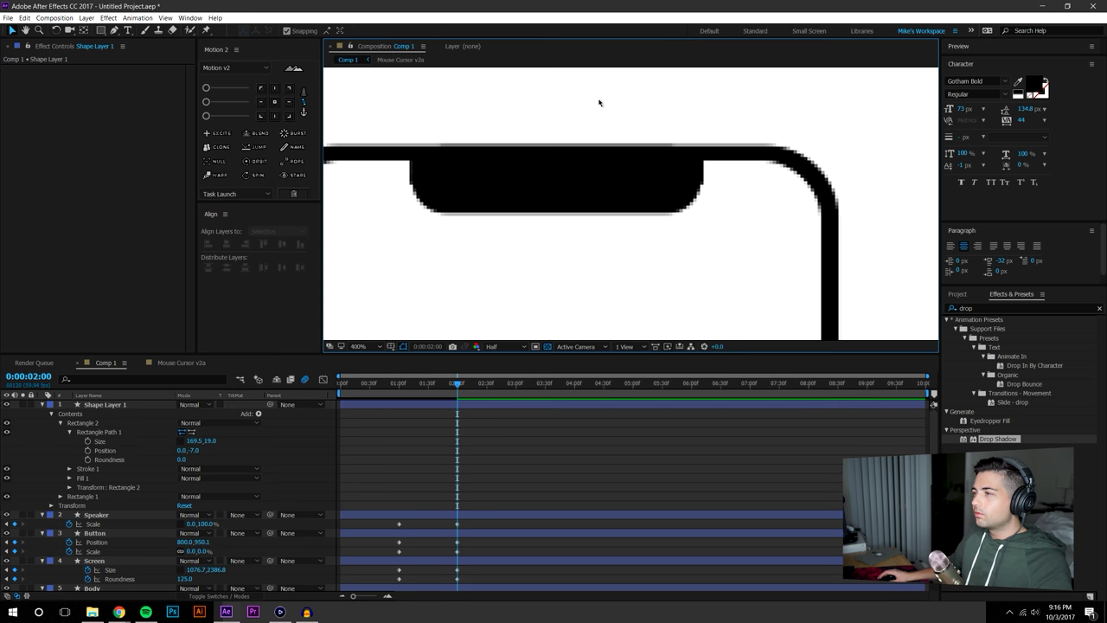
# Move the anchor point of the notch's shape layer to its top centre
pyautogui.press('/')
pyautogui.press(',')
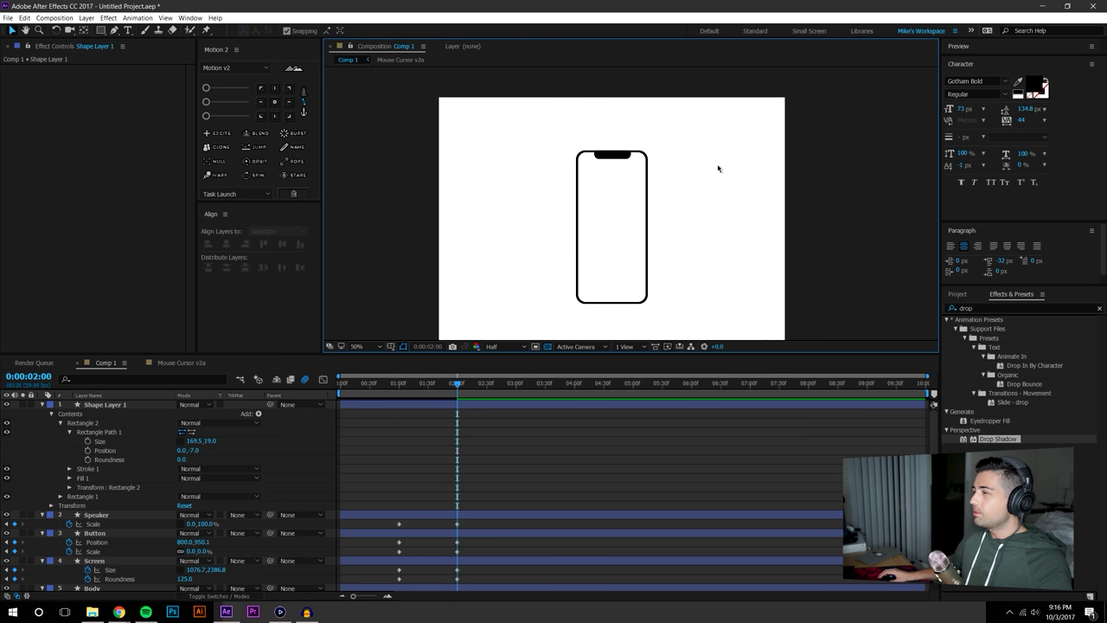
pyautogui.scroll(3, 623, 139)
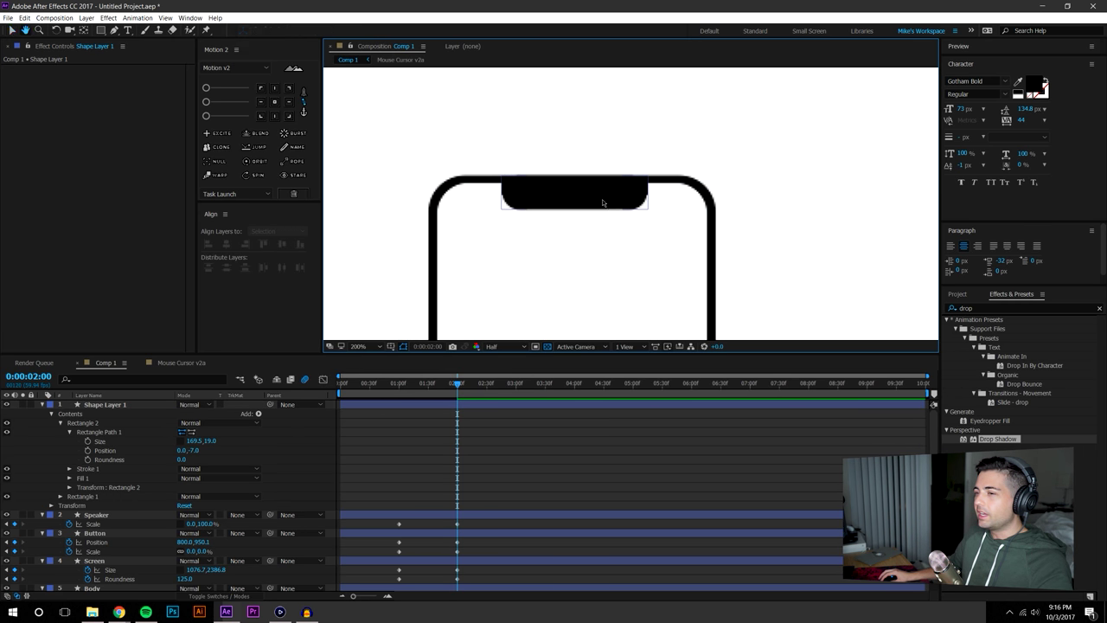
pyautogui.click(155, 405)
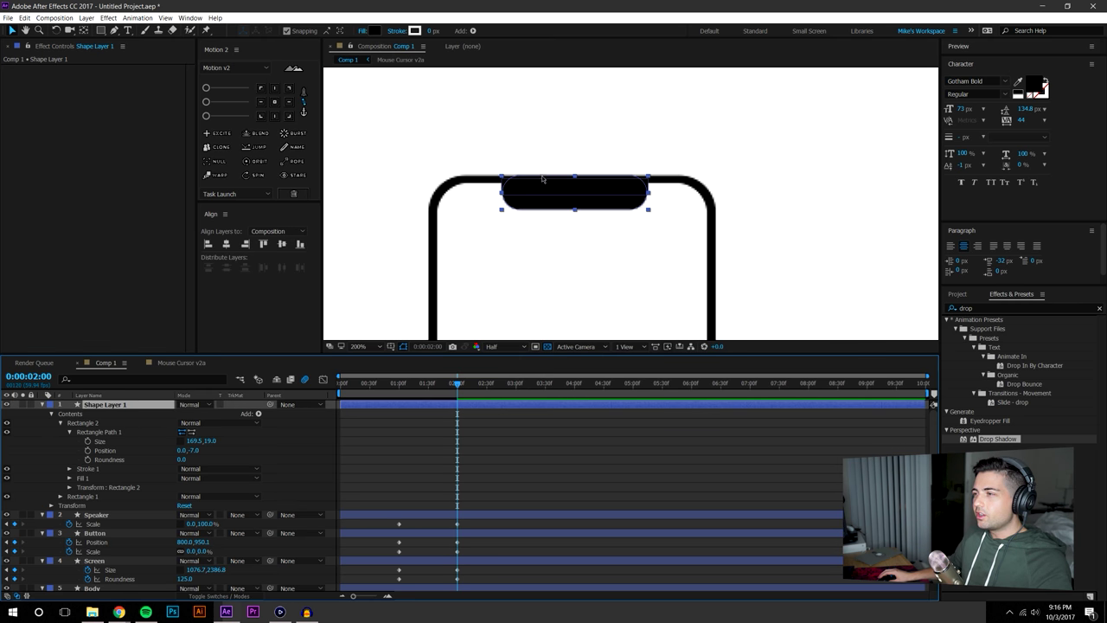
pyautogui.scroll(1, 542, 179)
pyautogui.click(273, 90)
pyautogui.click(274, 88)
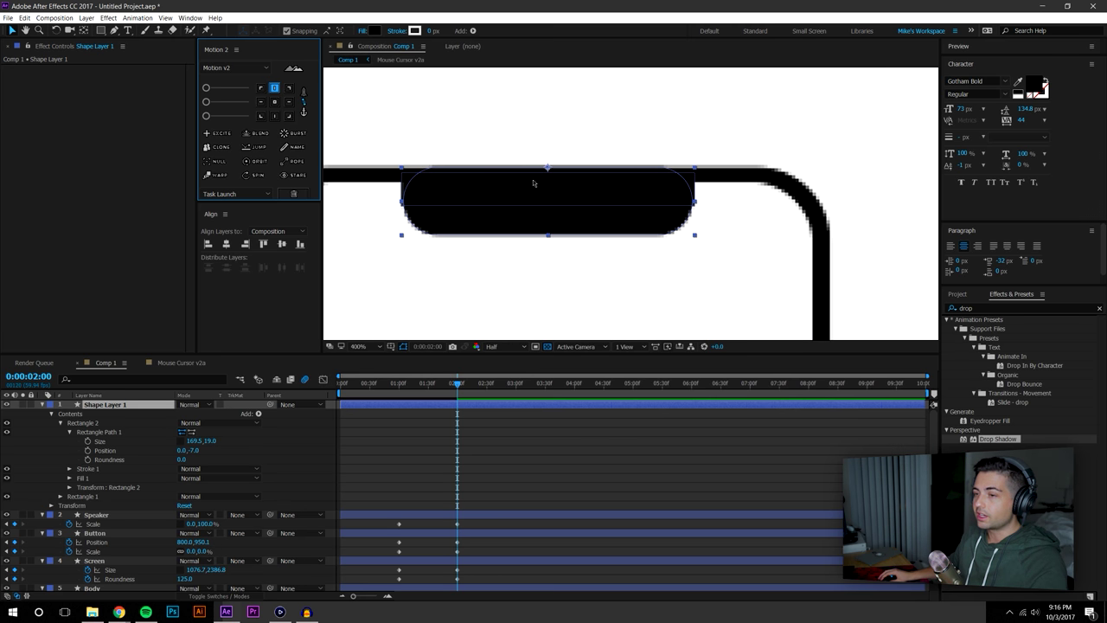
# Unlink the notch layer's Scale and reduce only its height, to 100% by 73%
pyautogui.press('s')
pyautogui.moveTo(211, 414); pyautogui.dragTo(133, 428)
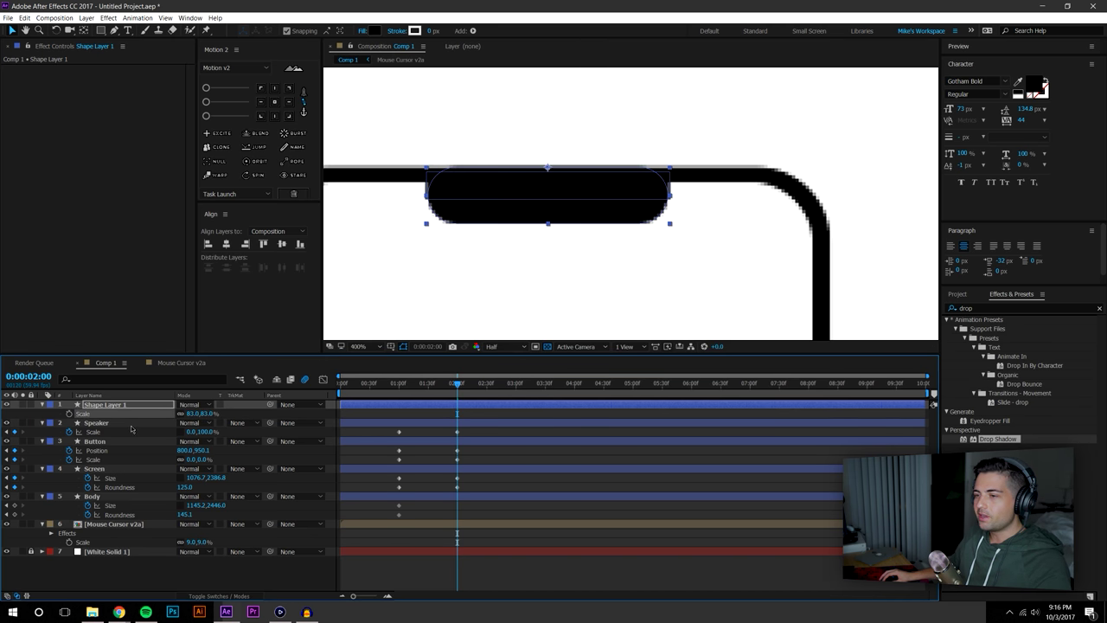
pyautogui.hotkey('ctrl', 'z')
pyautogui.moveTo(197, 415)
pyautogui.mouseDown()
pyautogui.moveTo(187, 418)
pyautogui.moveTo(198, 415)
pyautogui.mouseUp()
pyautogui.hotkey('ctrl', 'z')
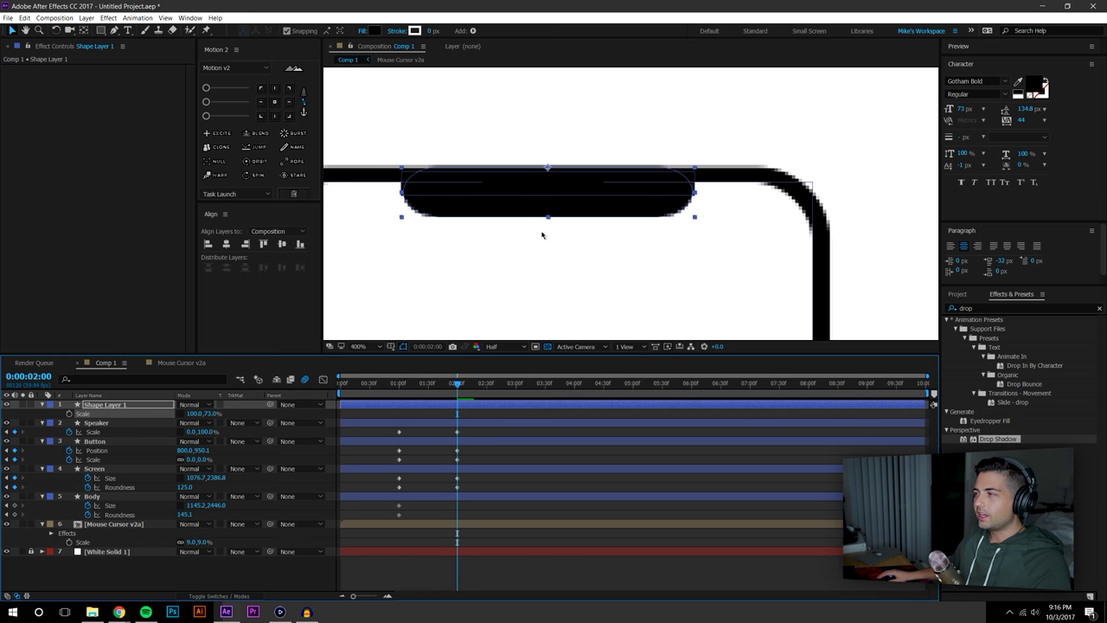
pyautogui.press('/')
pyautogui.moveTo(623, 203); pyautogui.dragTo(615, 202)
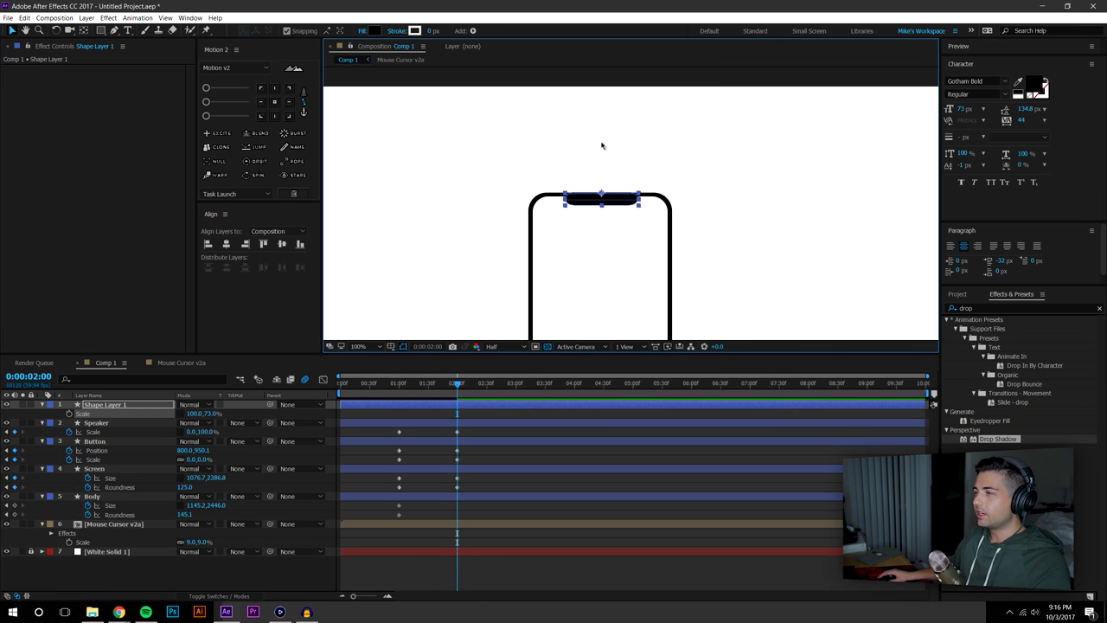
pyautogui.click(606, 157)
pyautogui.scroll(-1, 640, 199)
pyautogui.moveTo(673, 232); pyautogui.dragTo(656, 182)
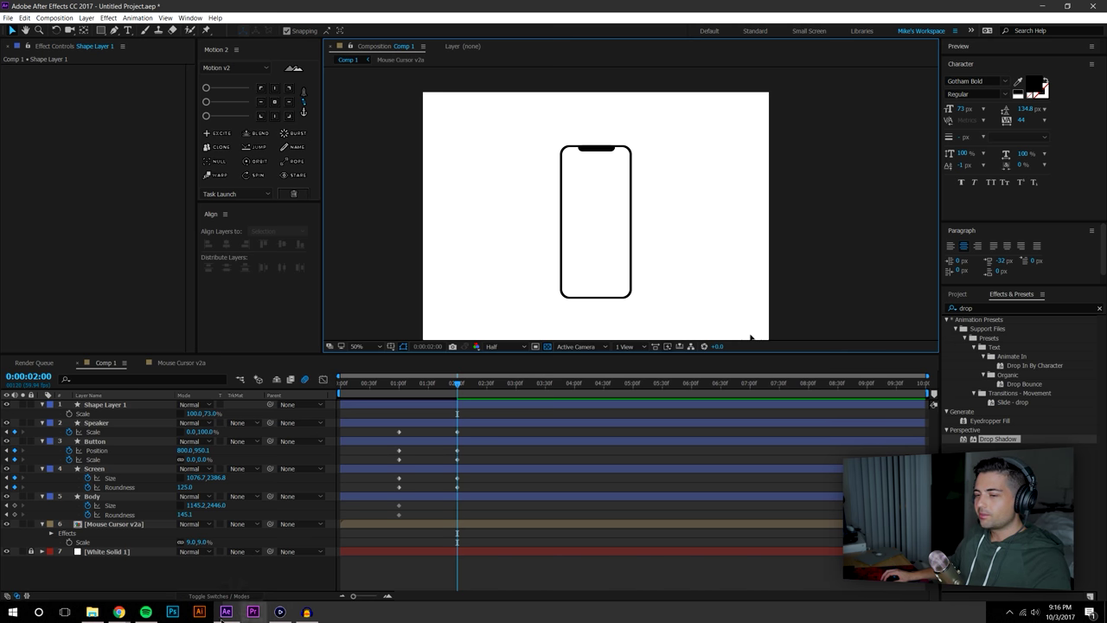
pyautogui.click(10, 614)
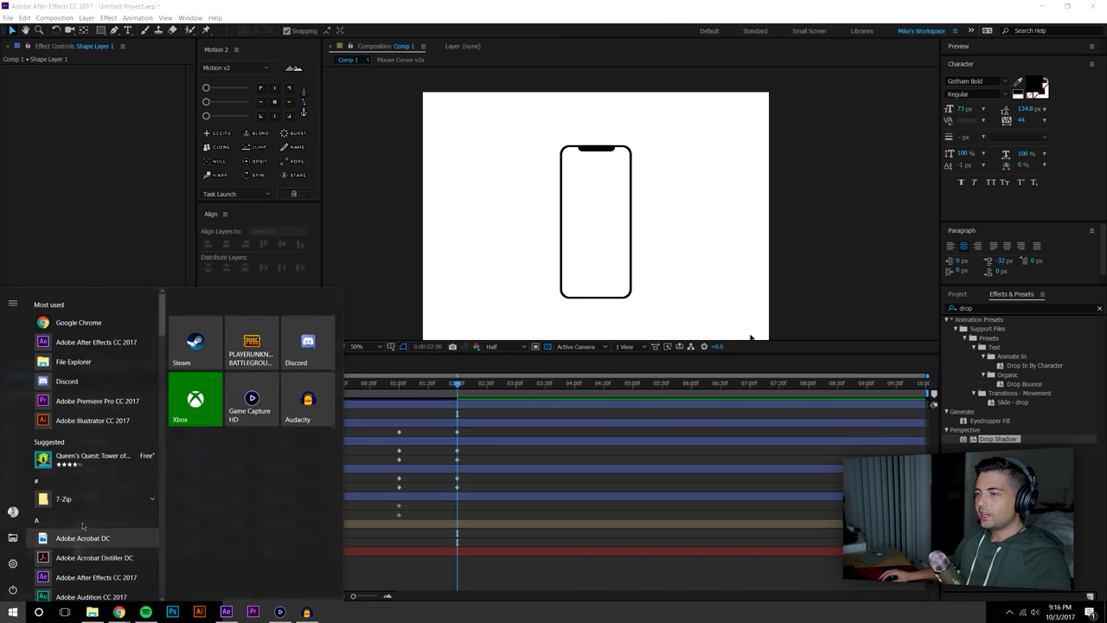
pyautogui.click(569, 586)
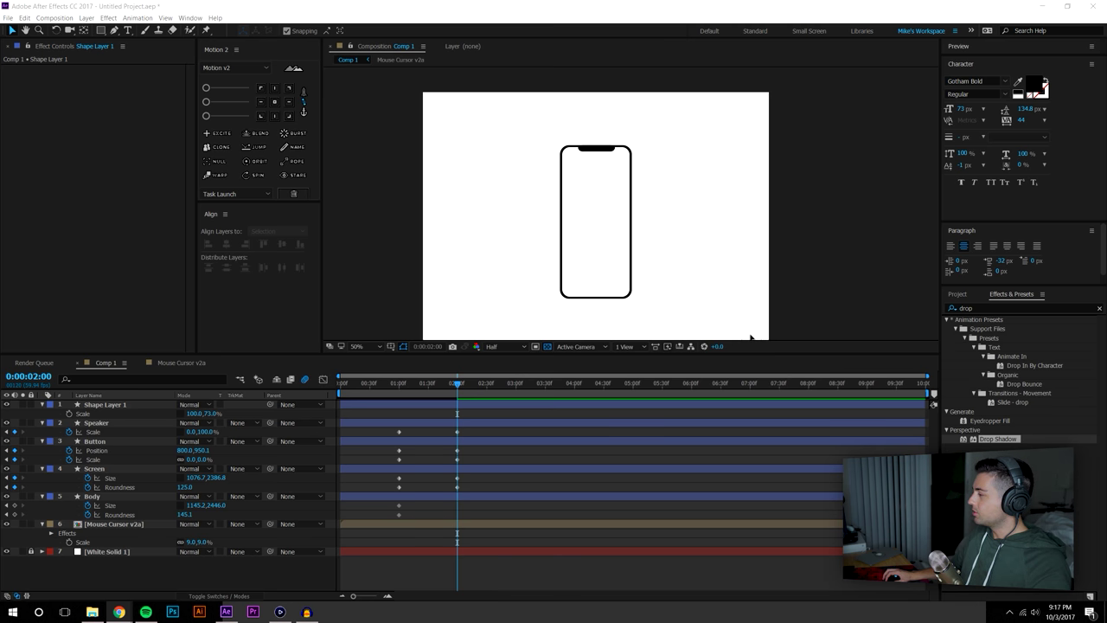
# Import the iPhone X reference PNG from the Desktop folder into the project and place it over the phone in Comp 1
pyautogui.hotkey('alt', 'Tab')
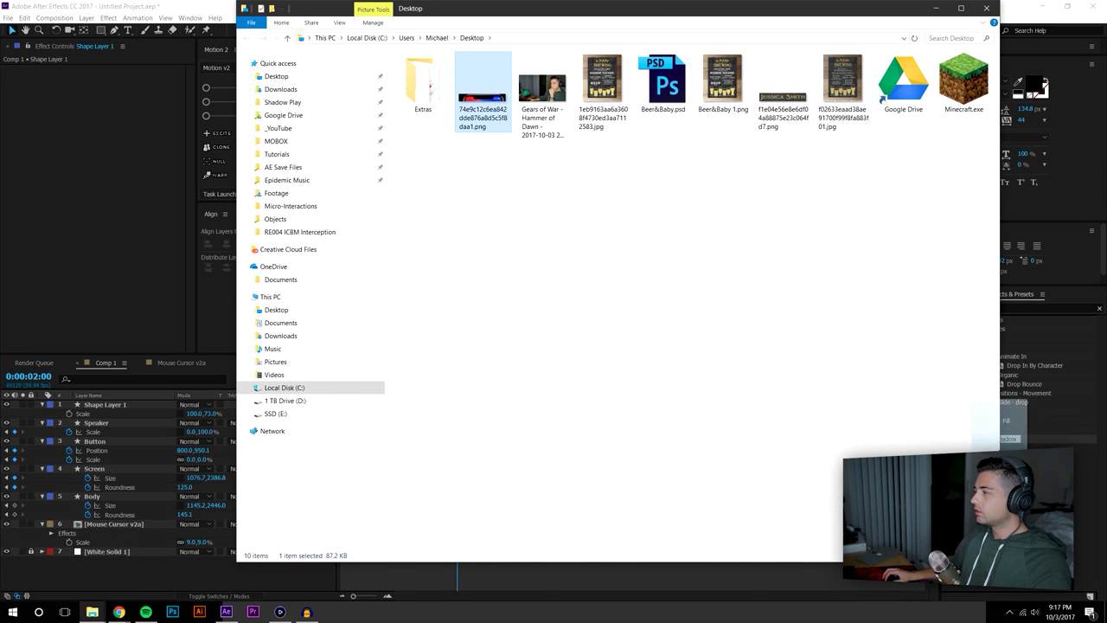
pyautogui.click(1063, 298)
pyautogui.moveTo(751, 7); pyautogui.dragTo(1106, 7)
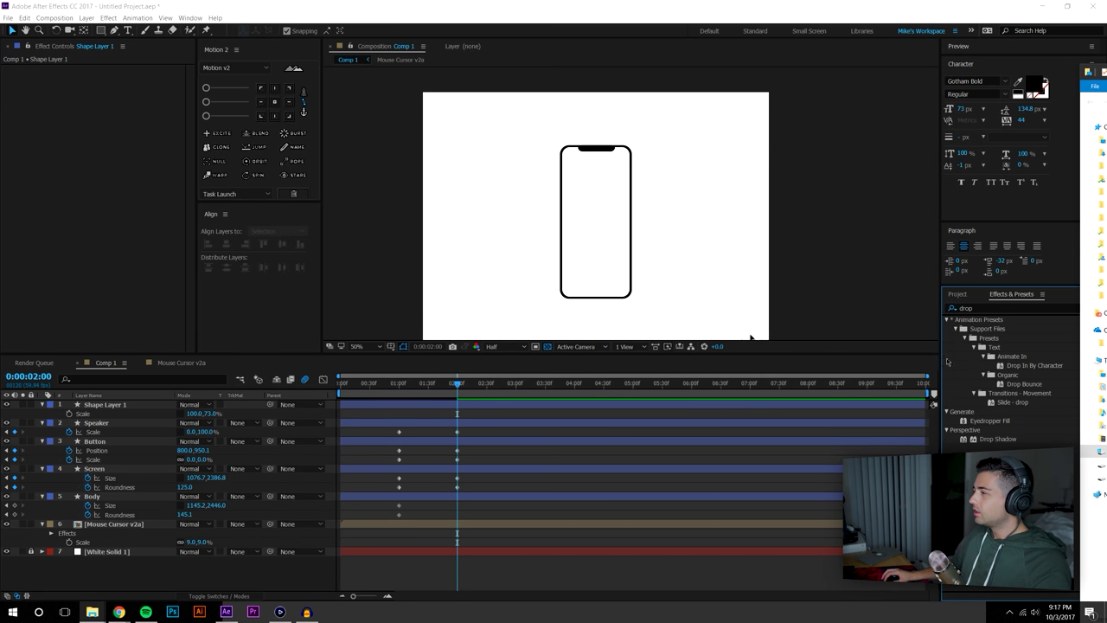
pyautogui.click(957, 294)
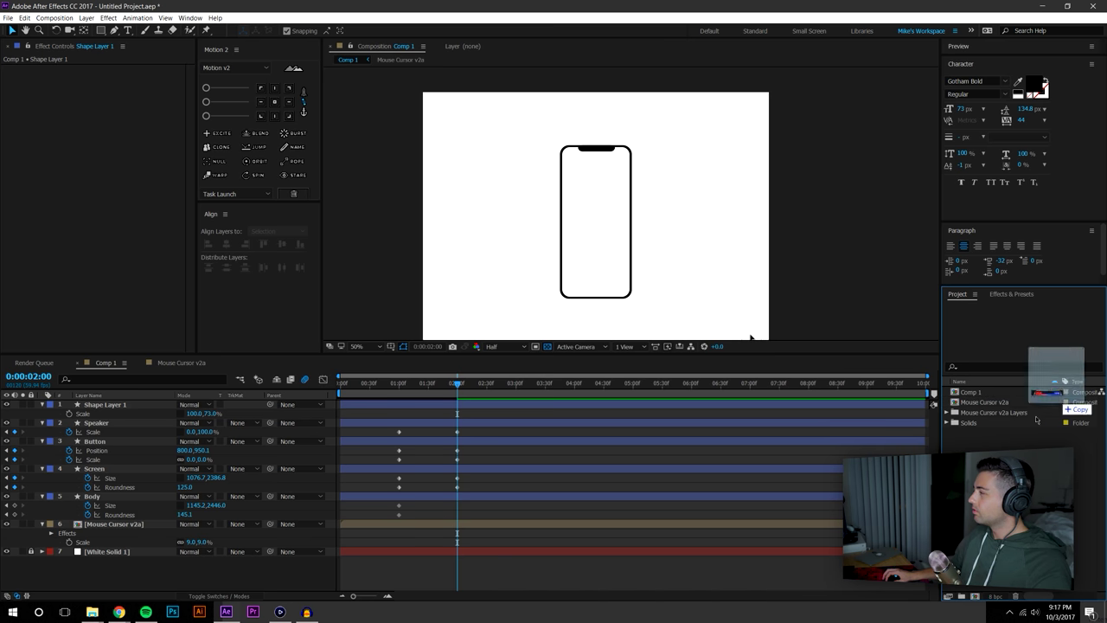
pyautogui.click(988, 445)
pyautogui.moveTo(988, 393); pyautogui.dragTo(592, 242)
pyautogui.scroll(1, 594, 129)
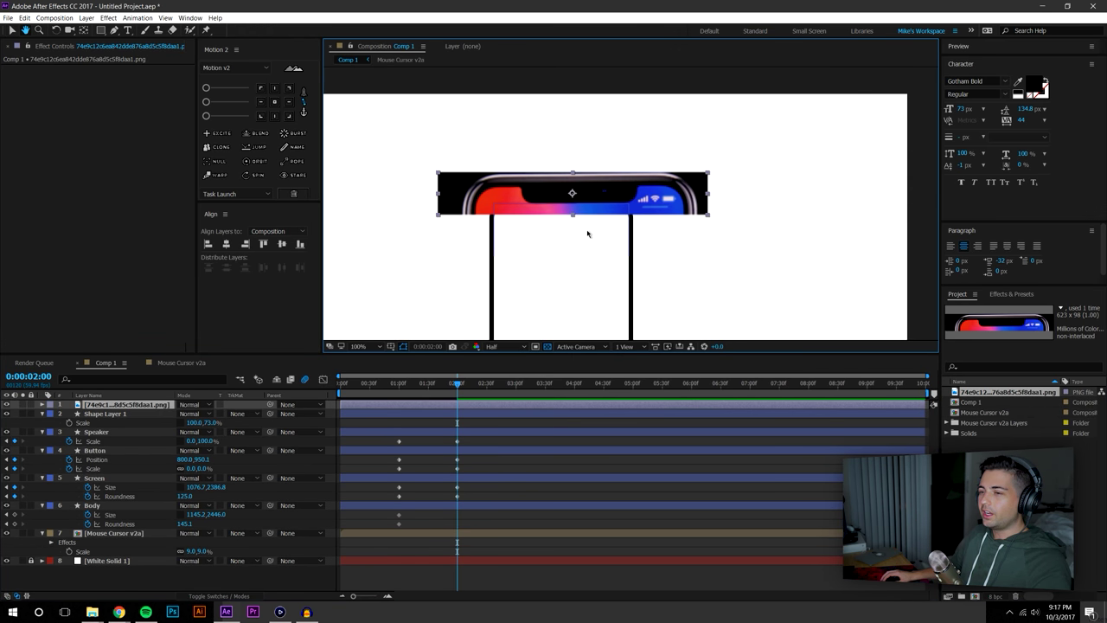
# Scale the reference image down to 58% and set its Opacity to 70%
pyautogui.press('s')
pyautogui.moveTo(210, 414); pyautogui.dragTo(190, 413)
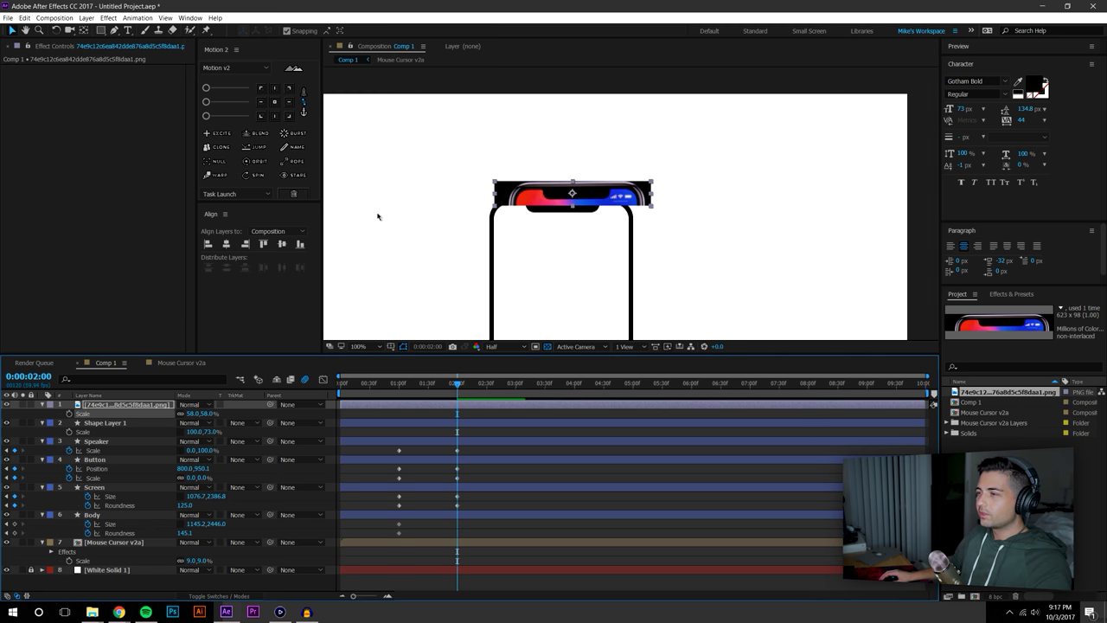
pyautogui.scroll(2, 376, 216)
pyautogui.write('t70')
pyautogui.press('Return')
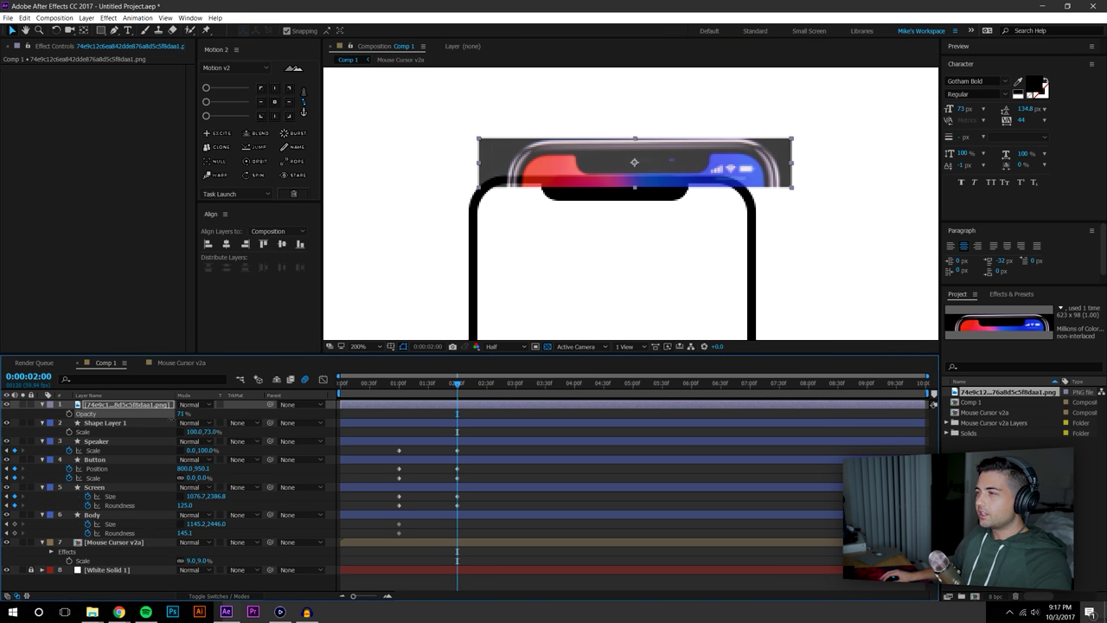
# Scale the reference image to 61% and position it so its phone outline overlays the drawn phone's upper edge
pyautogui.moveTo(633, 173); pyautogui.dragTo(598, 225)
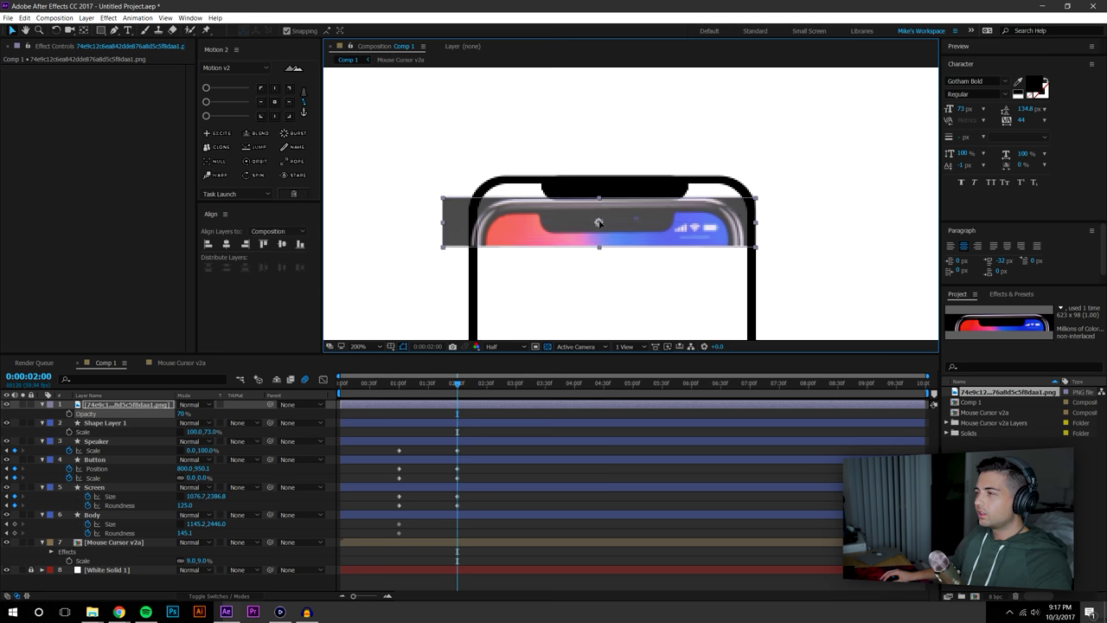
pyautogui.press('s')
pyautogui.moveTo(206, 415); pyautogui.dragTo(206, 416)
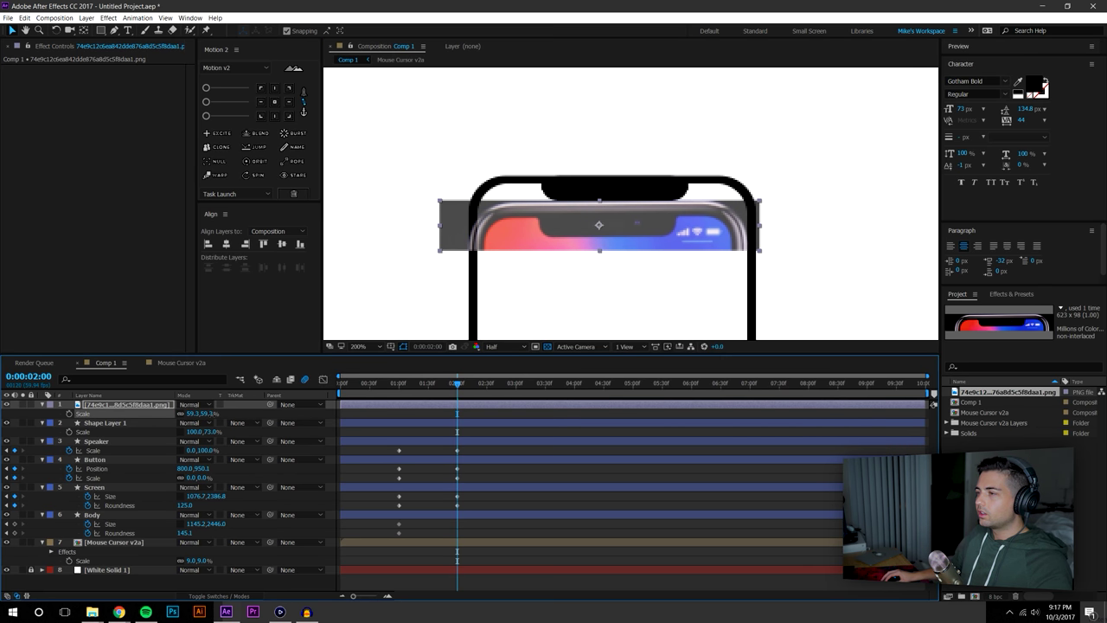
pyautogui.moveTo(601, 225); pyautogui.dragTo(606, 224)
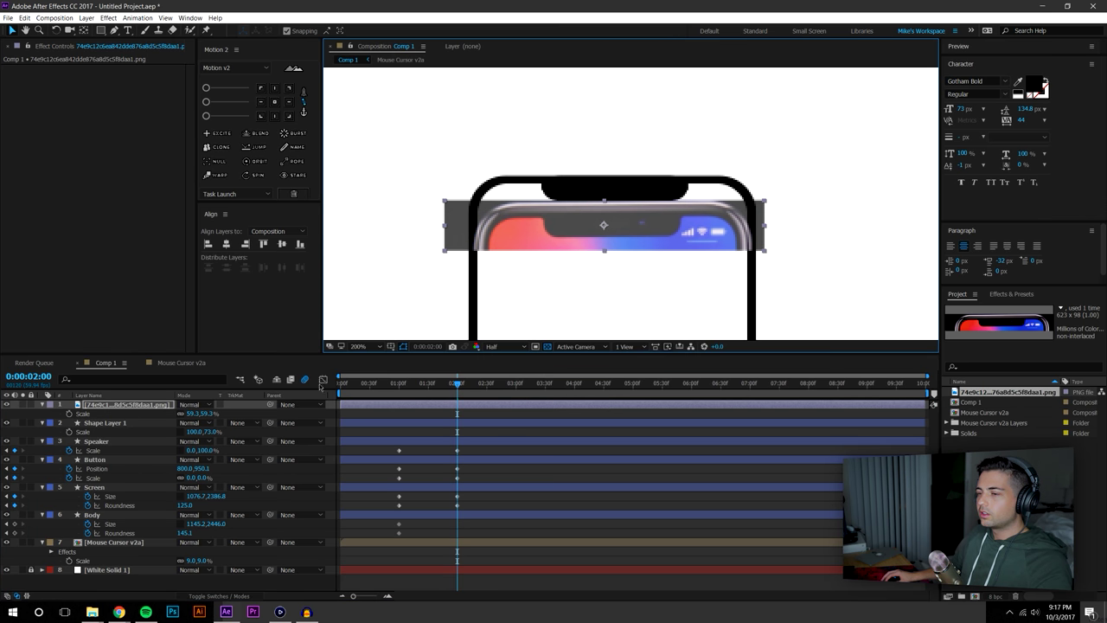
pyautogui.moveTo(205, 415); pyautogui.dragTo(211, 414)
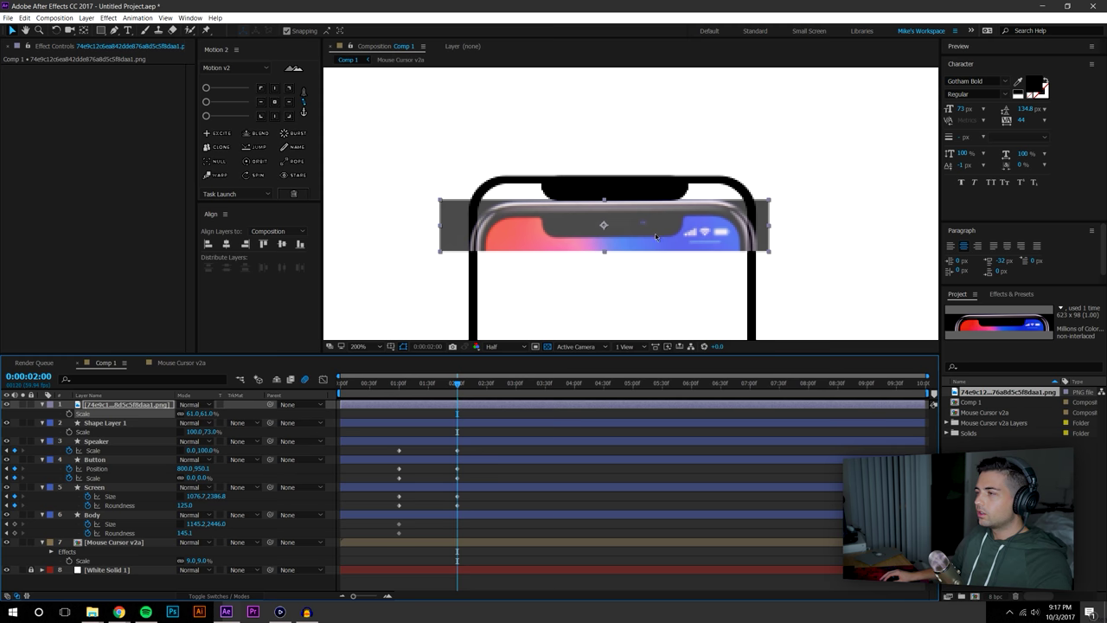
pyautogui.moveTo(604, 225); pyautogui.dragTo(603, 204)
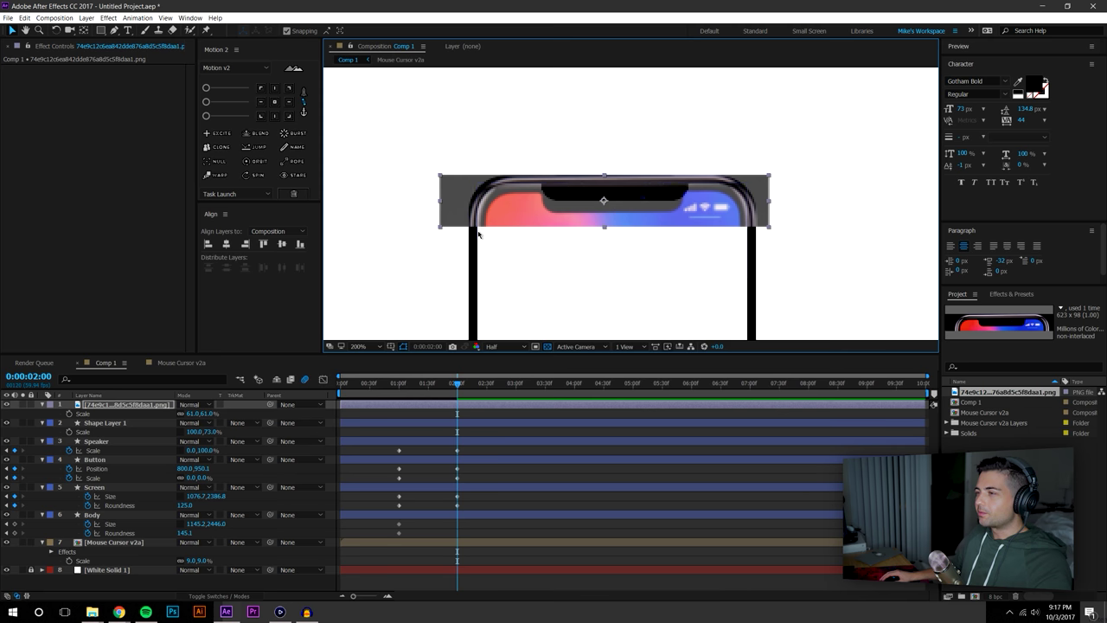
# Reduce the Screen layer's Size at 2 seconds to 1062.3 × 2358.9 to thicken the phone's bezel
pyautogui.press(',')
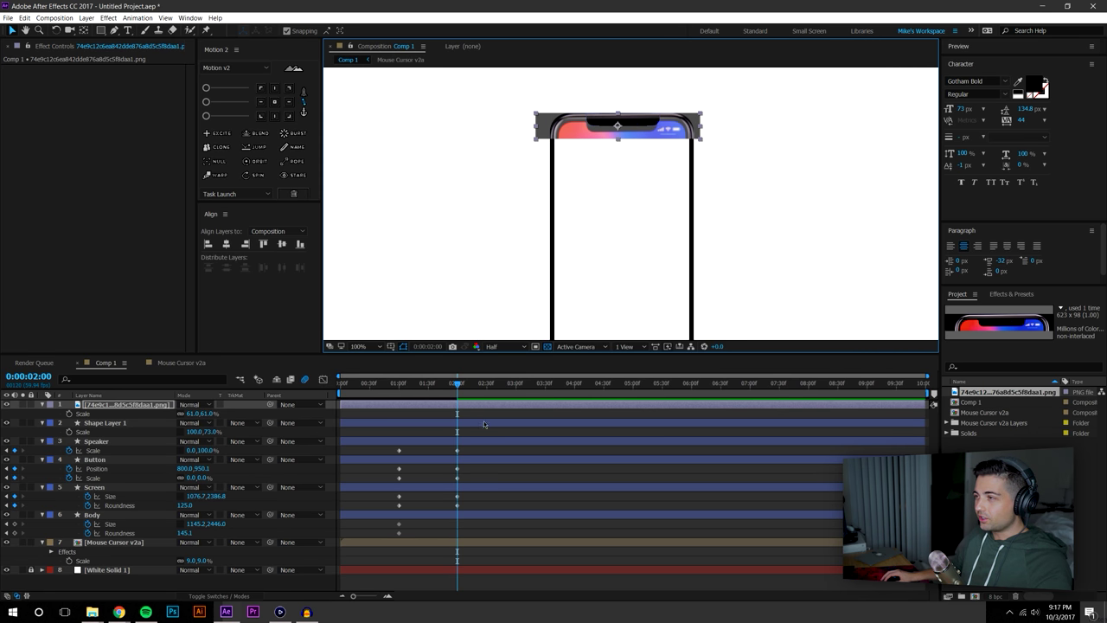
pyautogui.click(460, 387)
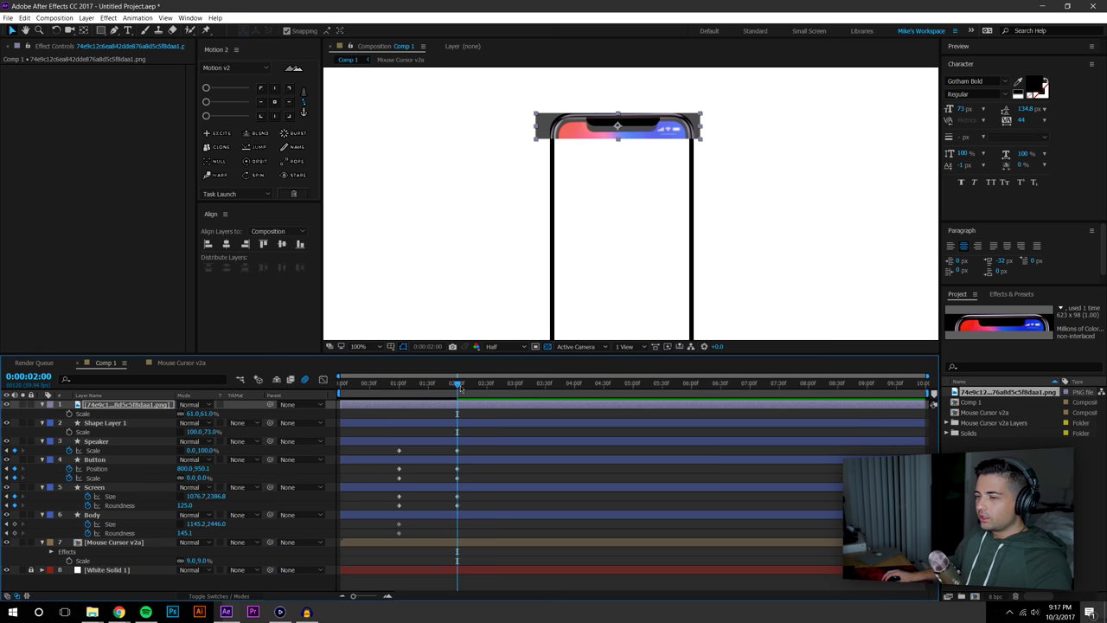
pyautogui.click(473, 585)
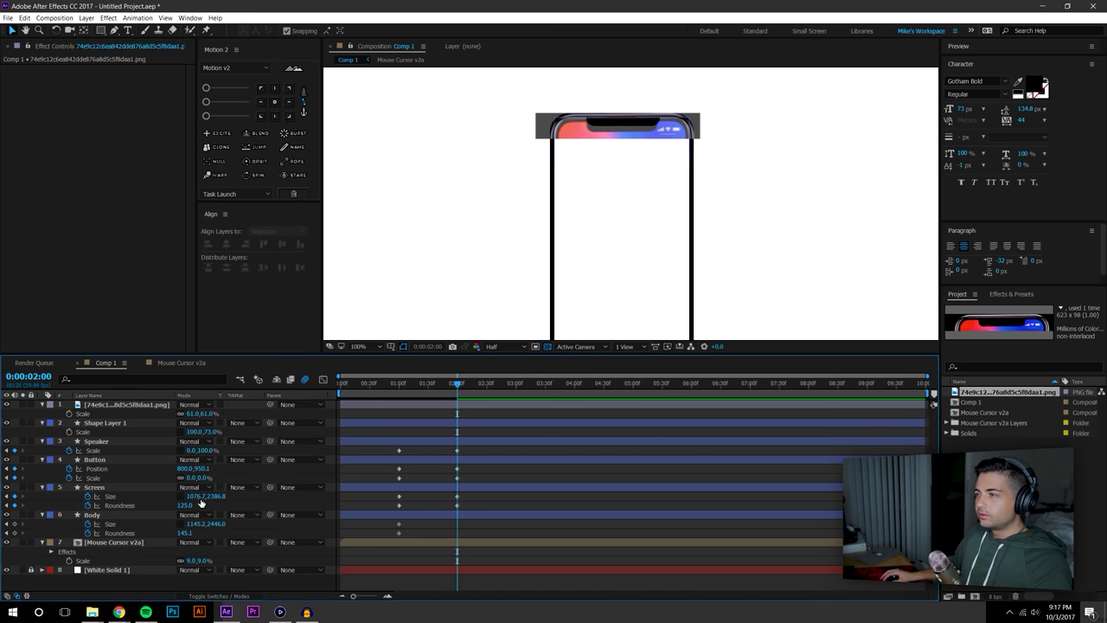
pyautogui.moveTo(192, 497); pyautogui.dragTo(119, 505)
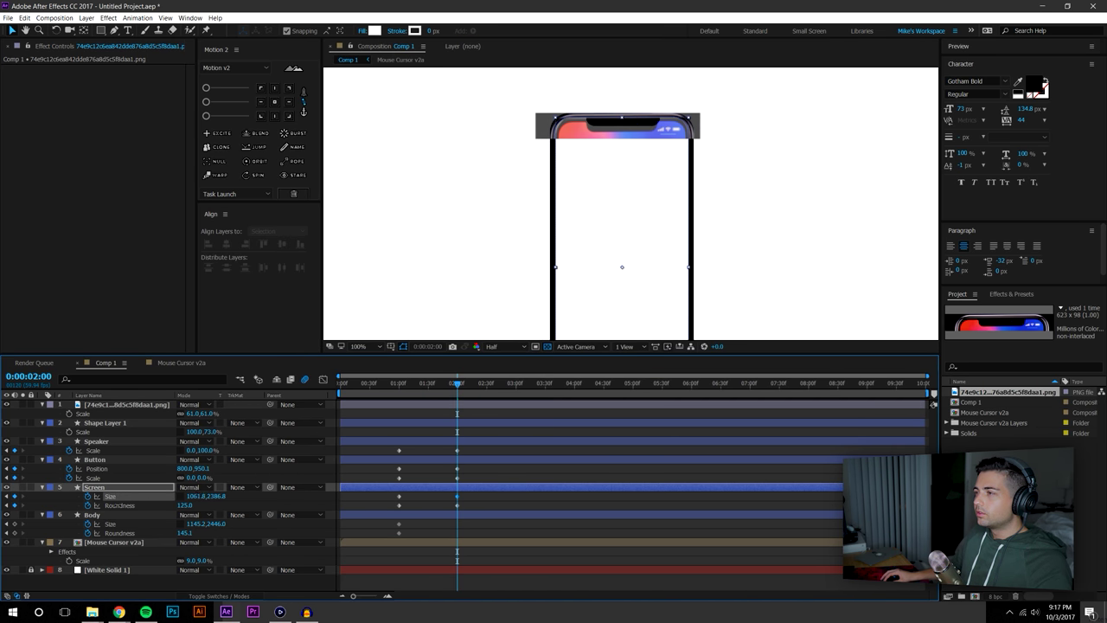
pyautogui.moveTo(211, 496); pyautogui.dragTo(113, 516)
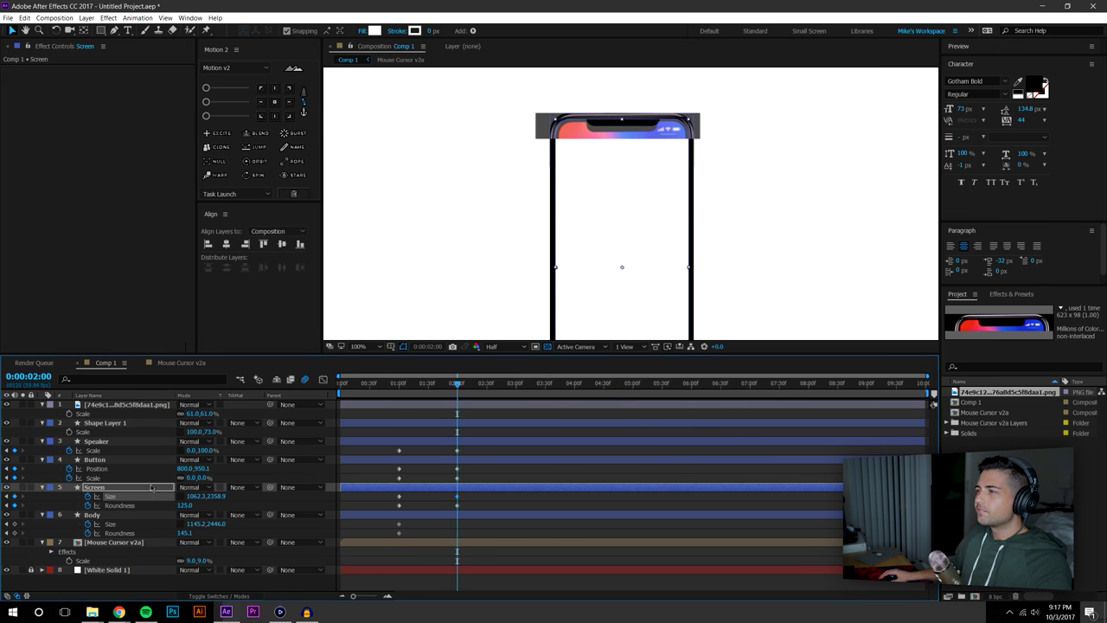
# Hide and re-show the reference image to compare the drawn bezel and notch with the real iPhone X
pyautogui.scroll(3, 499, 190)
pyautogui.click(7, 404)
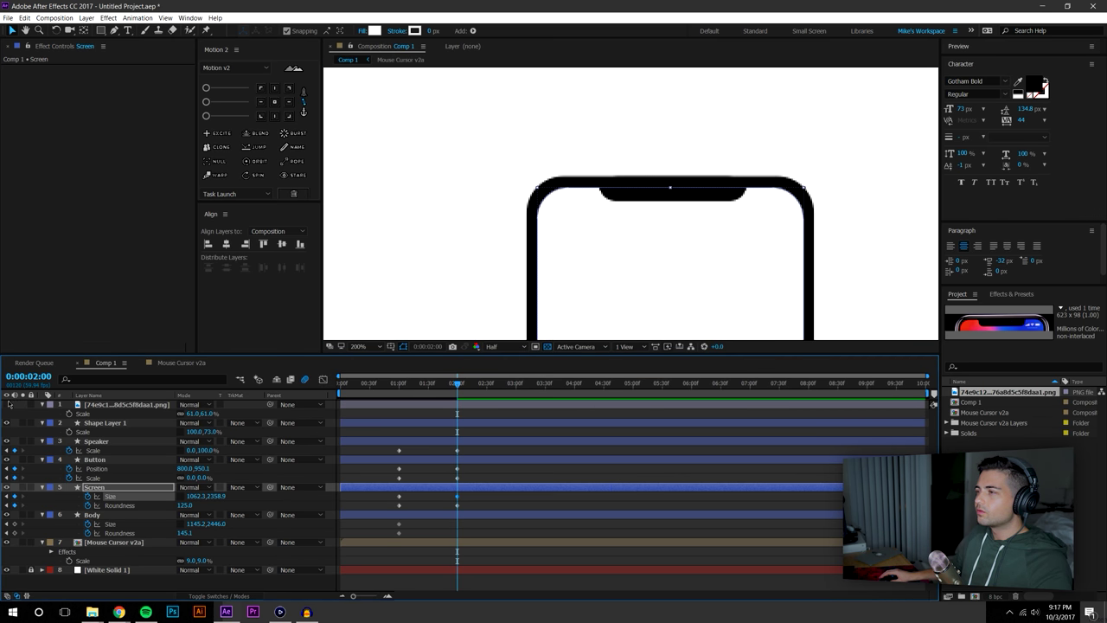
pyautogui.scroll(-2, 606, 253)
pyautogui.scroll(2, 596, 243)
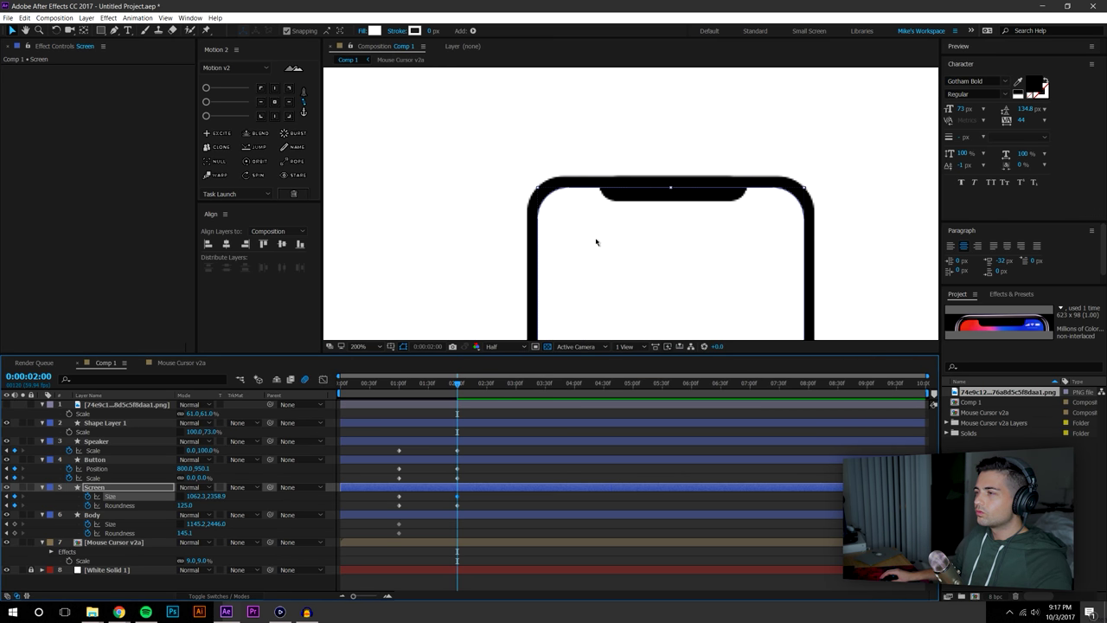
pyautogui.click(7, 404)
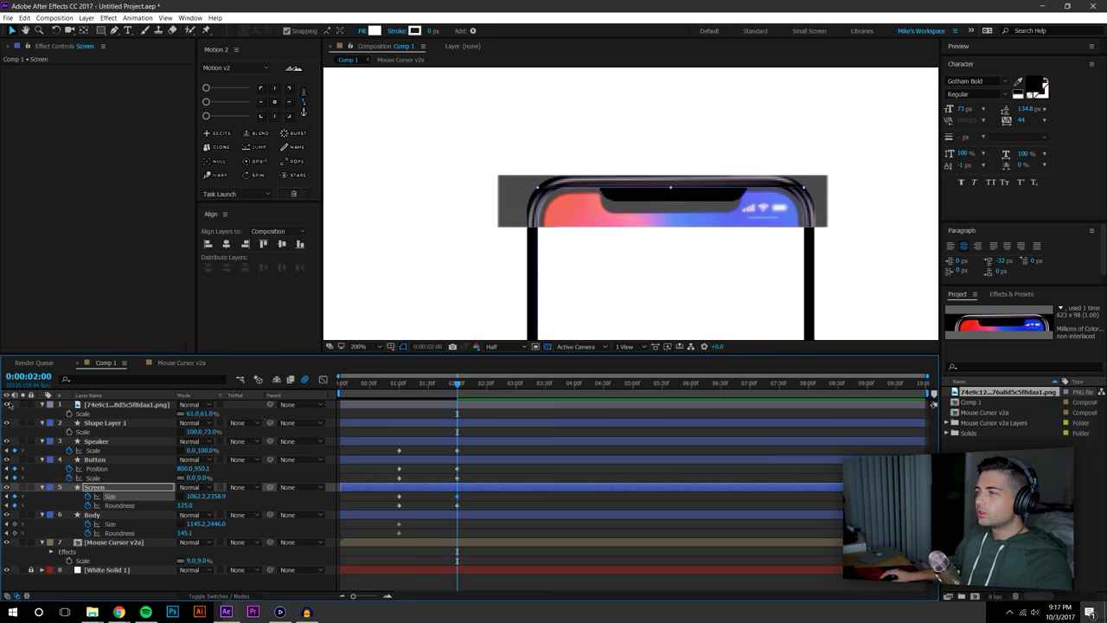
# Move the reference image slightly down and nudge it left until it lines up with the drawn phone and notch
pyautogui.scroll(2, 607, 249)
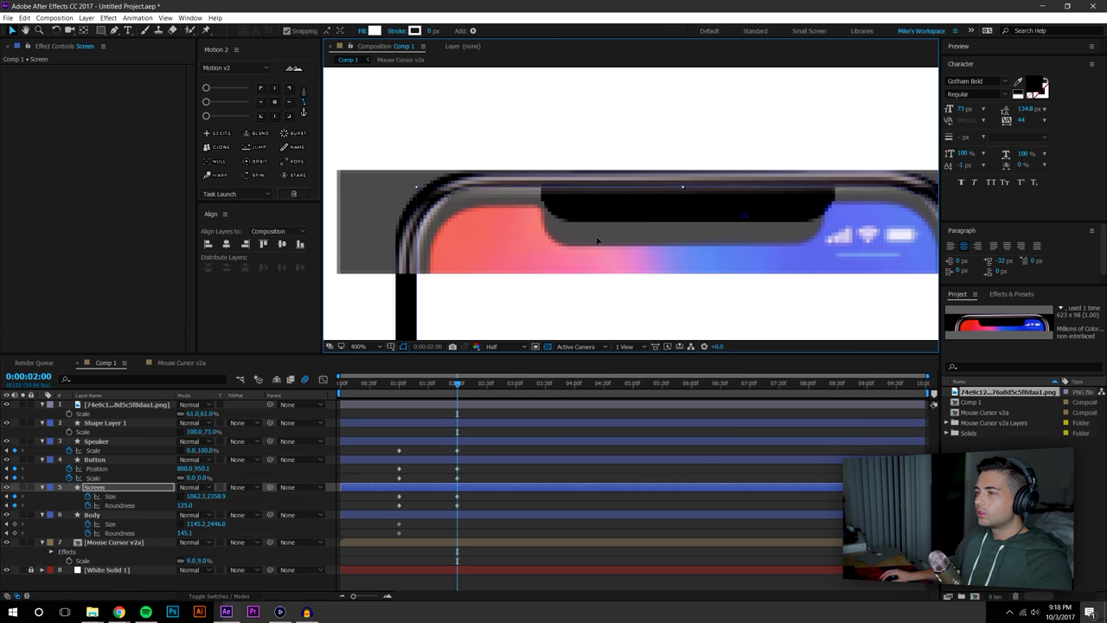
pyautogui.click(671, 220)
pyautogui.moveTo(671, 221); pyautogui.dragTo(619, 215)
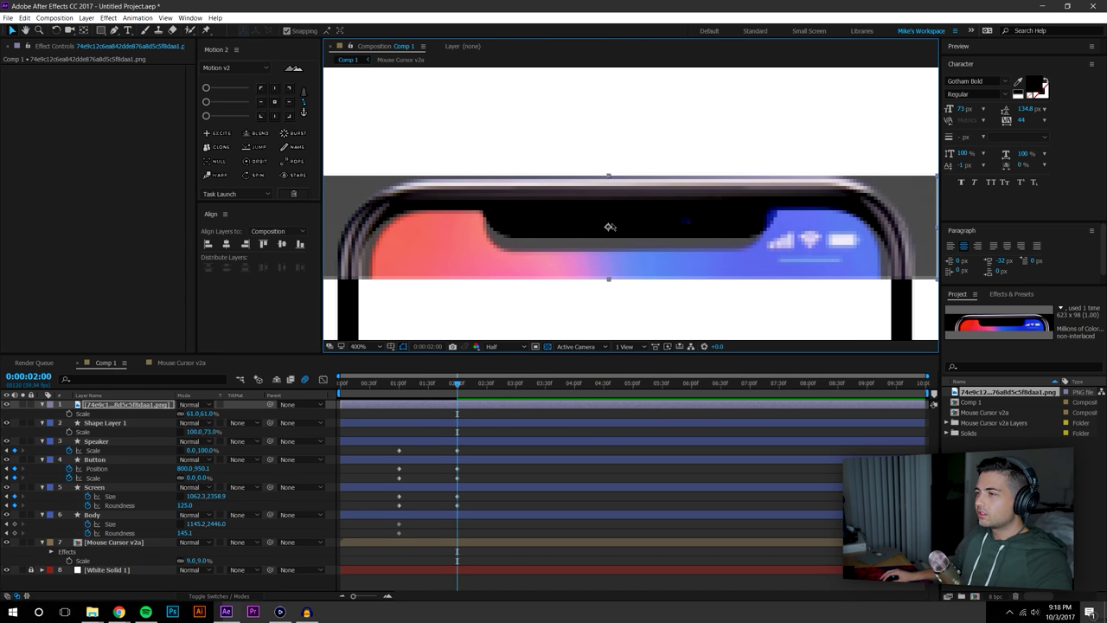
pyautogui.press('Left')
pyautogui.press('Left')
pyautogui.press('Left')
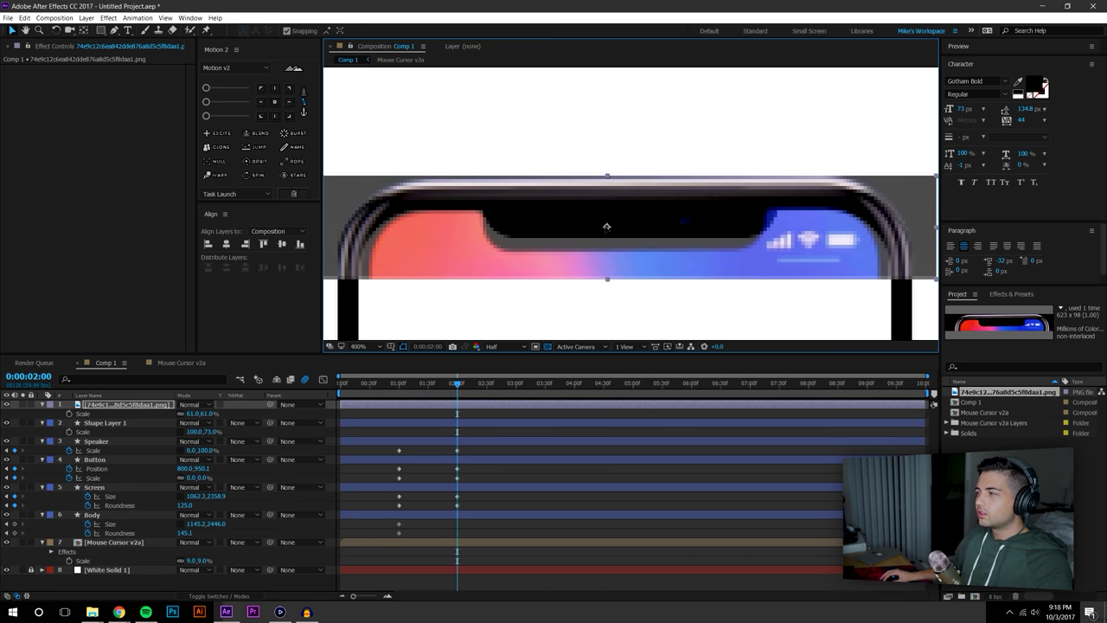
# Set the notch layer's vertical Scale to 100% and move the notch up slightly so its lower edge meets the reference notch
pyautogui.click(121, 423)
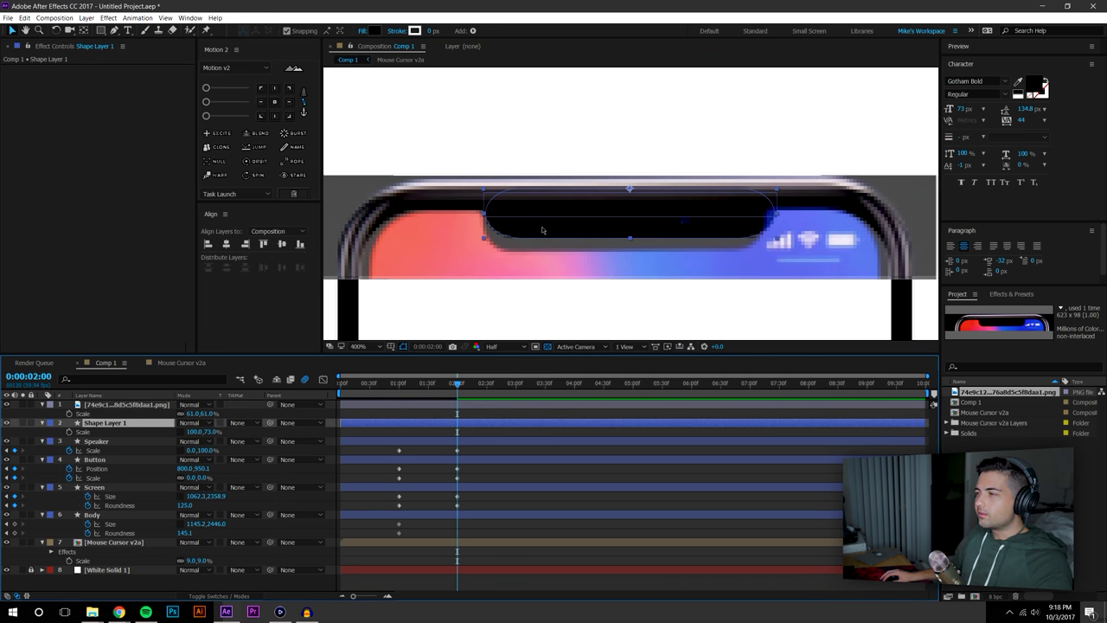
pyautogui.press('s')
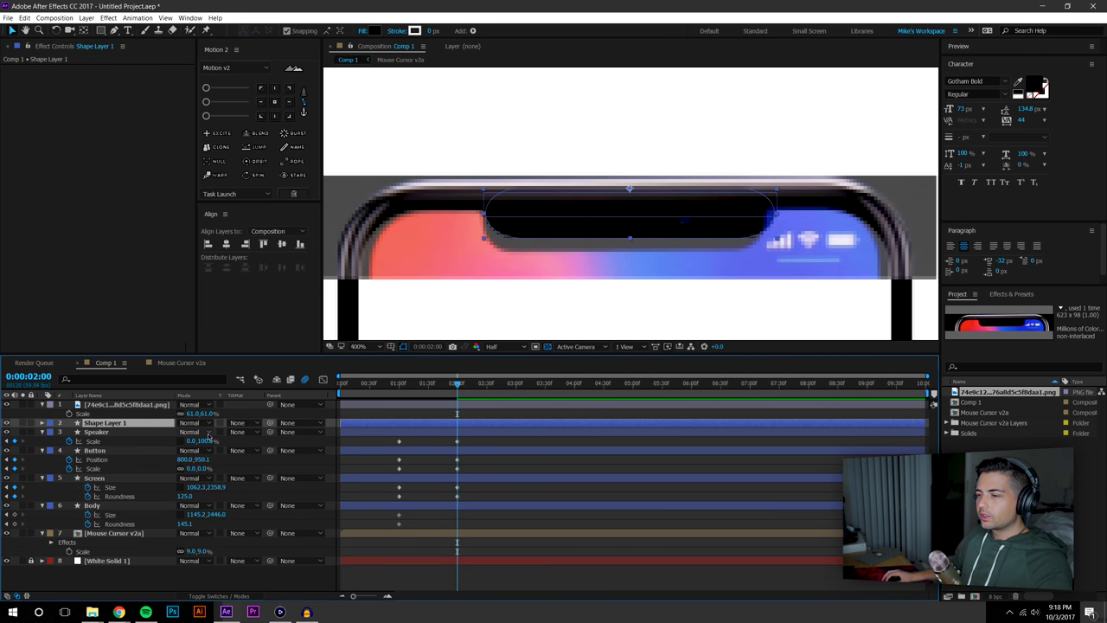
pyautogui.press('s')
pyautogui.click(211, 432)
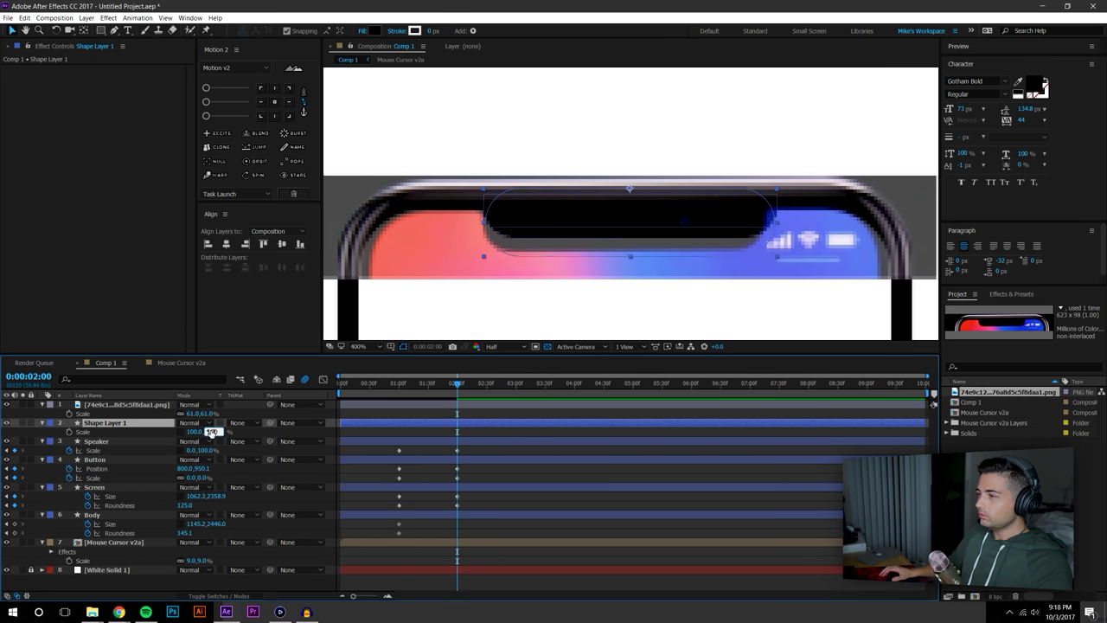
pyautogui.write('130')
pyautogui.press('Return')
pyautogui.moveTo(629, 191); pyautogui.dragTo(629, 183)
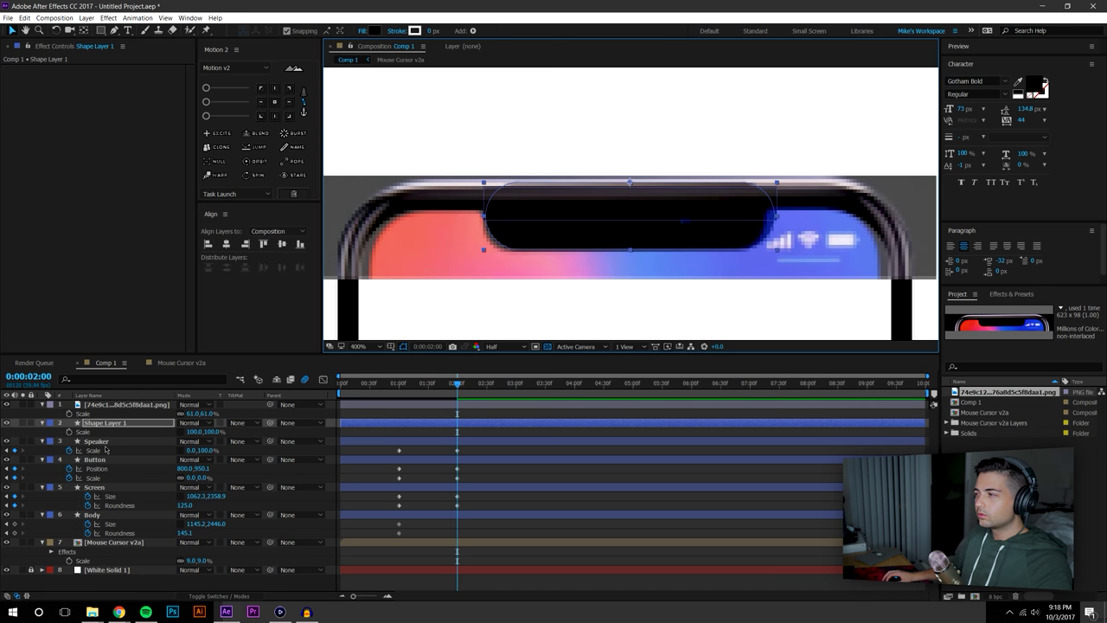
# Set the Roundness of Rectangle 1 in the notch layer to 13
pyautogui.click(41, 422)
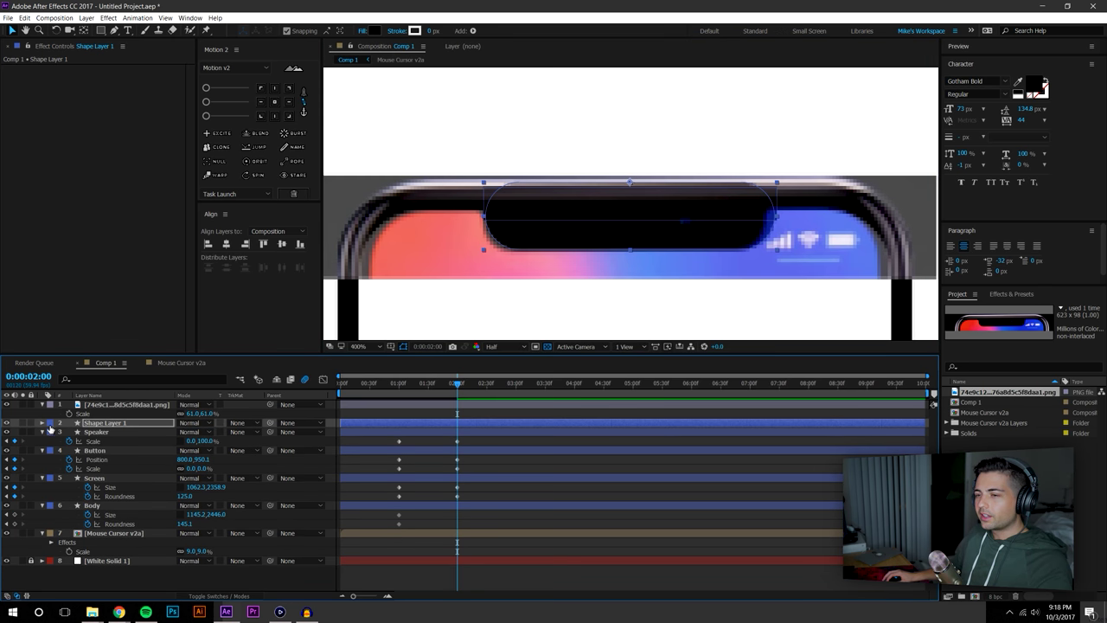
pyautogui.click(41, 423)
pyautogui.click(51, 431)
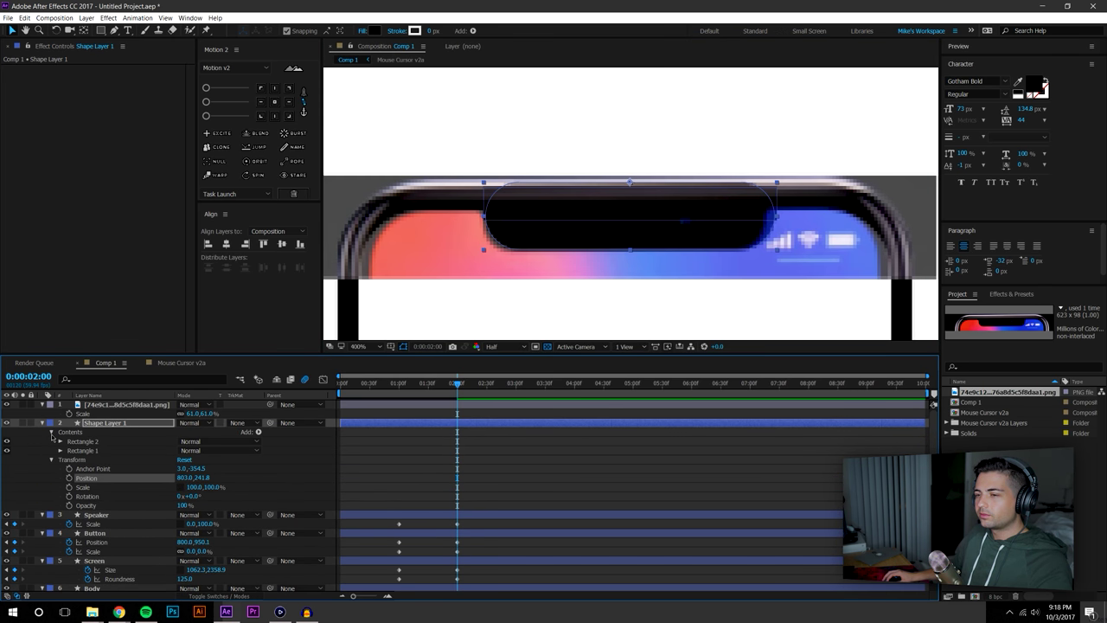
pyautogui.click(60, 449)
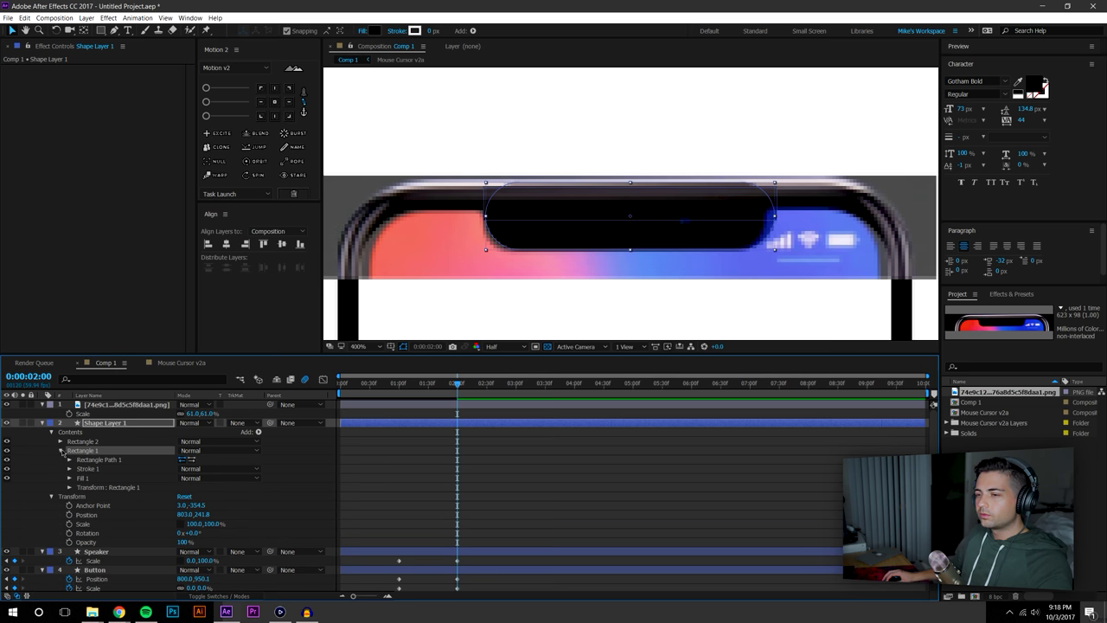
pyautogui.click(68, 459)
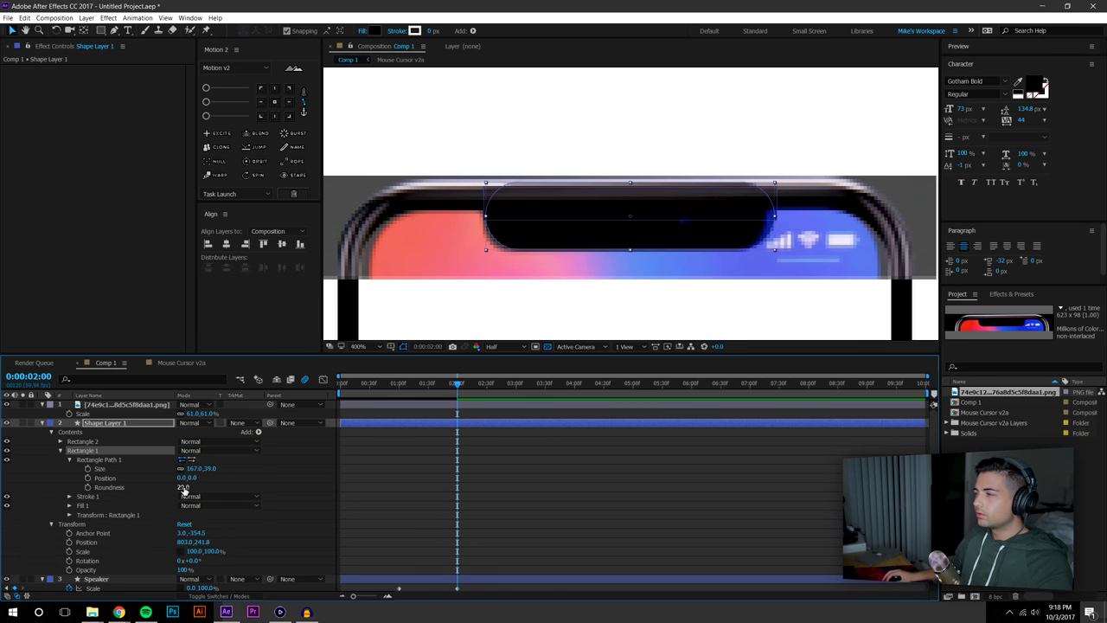
pyautogui.click(183, 487)
pyautogui.moveTo(177, 483); pyautogui.dragTo(174, 486)
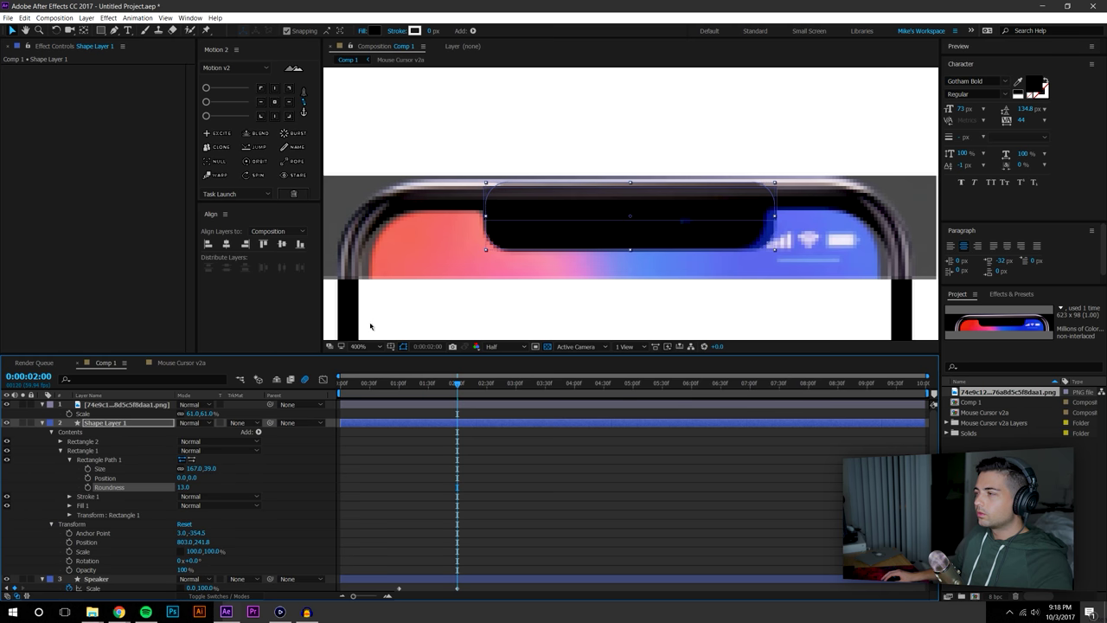
# Reduce the width of Rectangle 2 in the notch layer to 163.5, keeping its height at 19
pyautogui.press('u')
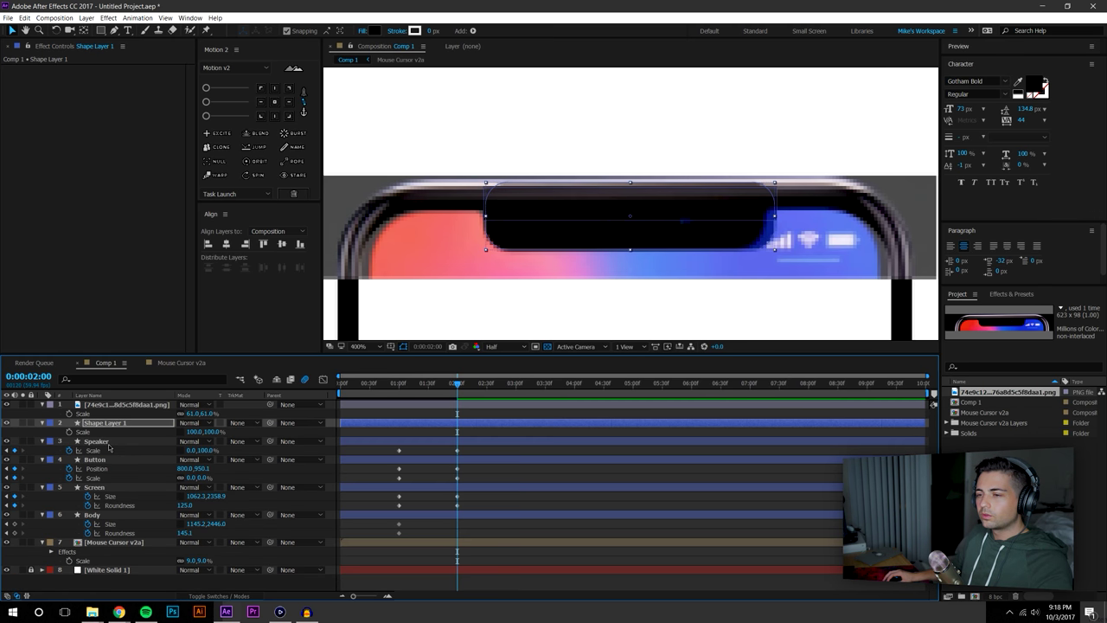
pyautogui.click(41, 422)
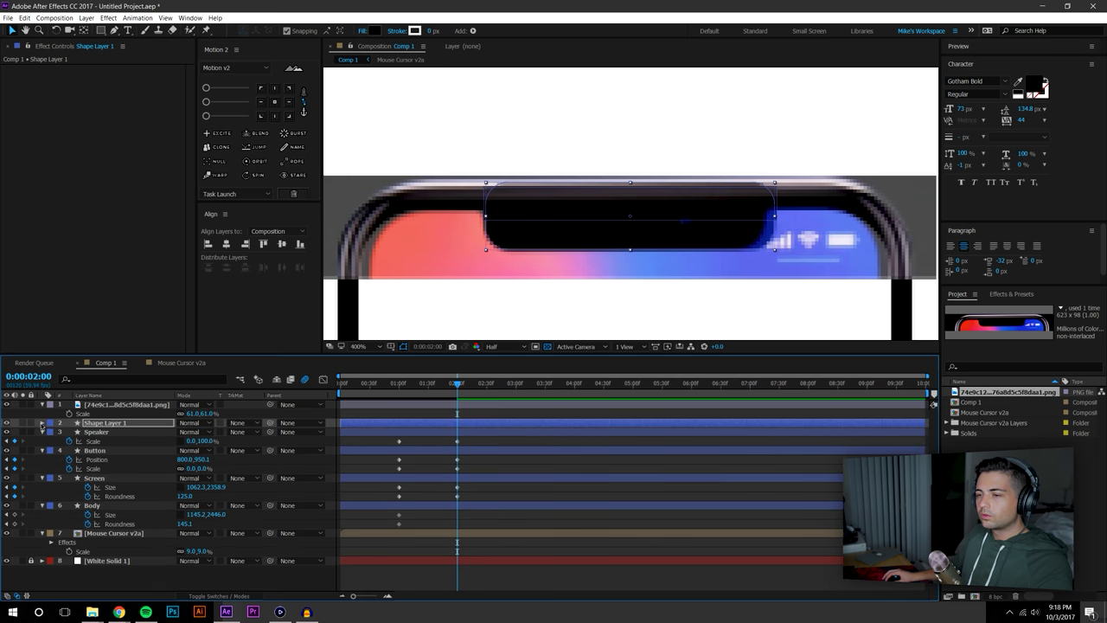
pyautogui.click(51, 442)
pyautogui.click(51, 432)
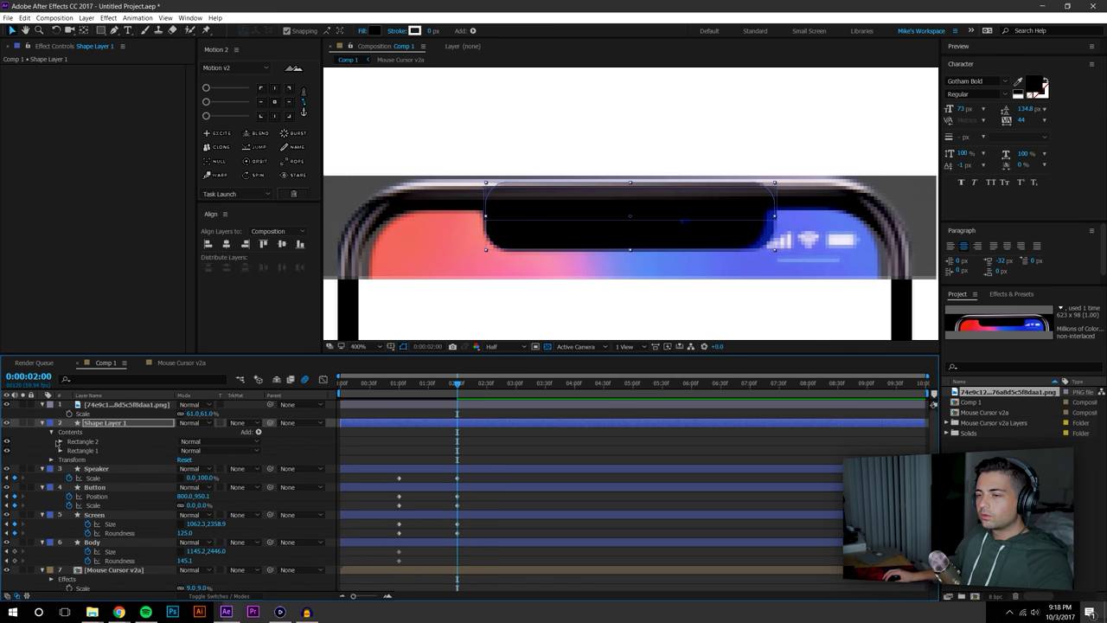
pyautogui.click(60, 442)
pyautogui.click(69, 450)
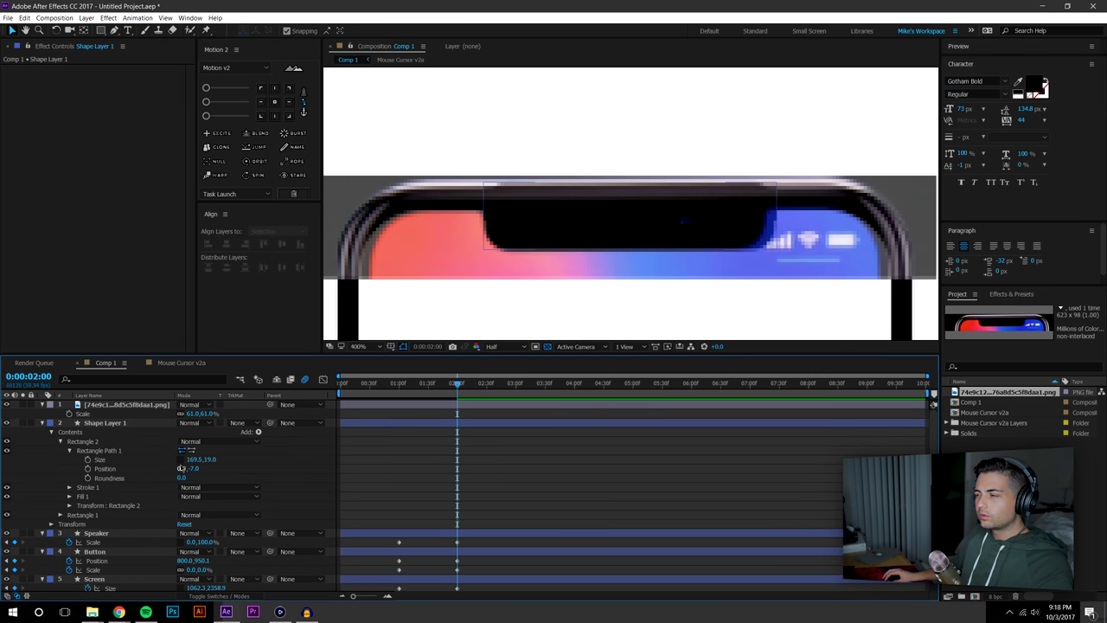
pyautogui.click(98, 460)
pyautogui.moveTo(185, 459); pyautogui.dragTo(194, 459)
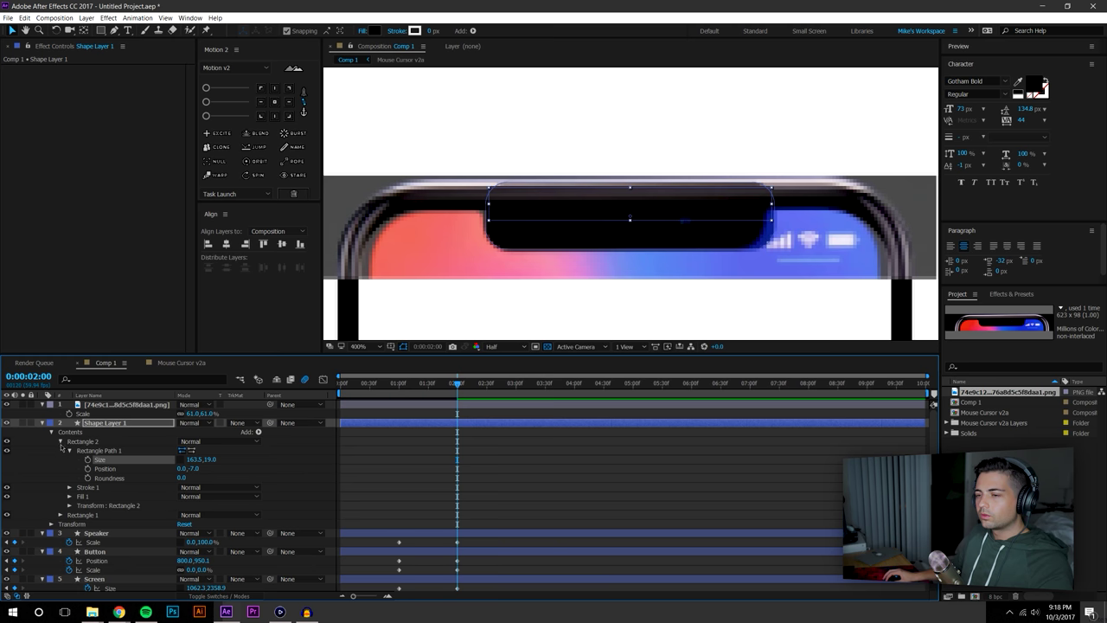
# Resize Rectangle 1 in the notch layer to 163 by 38.1
pyautogui.click(61, 515)
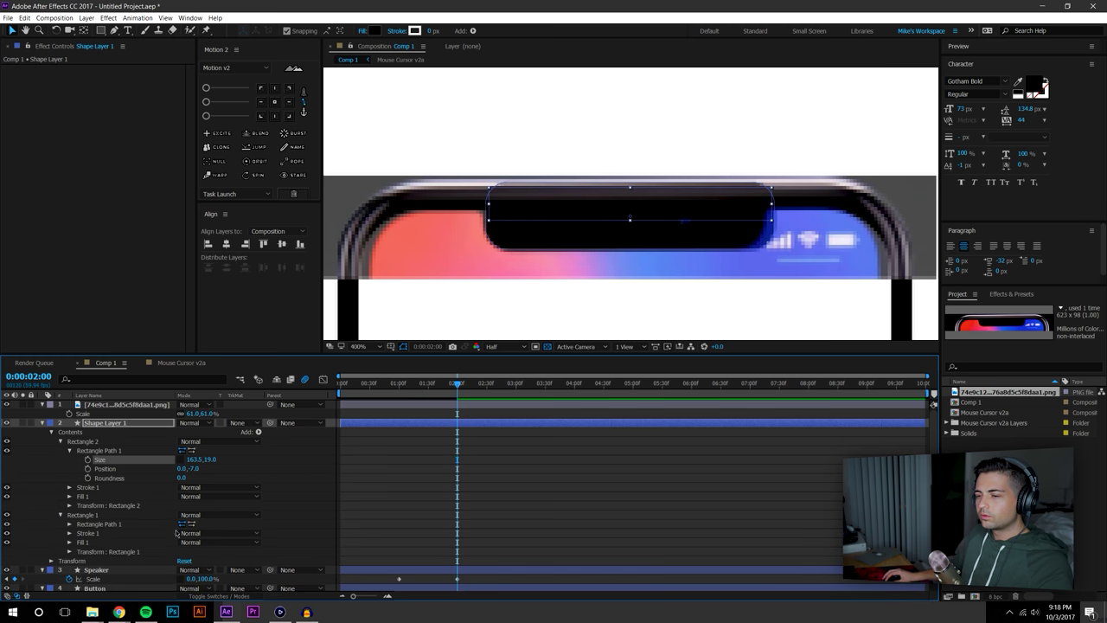
pyautogui.click(69, 524)
pyautogui.click(99, 533)
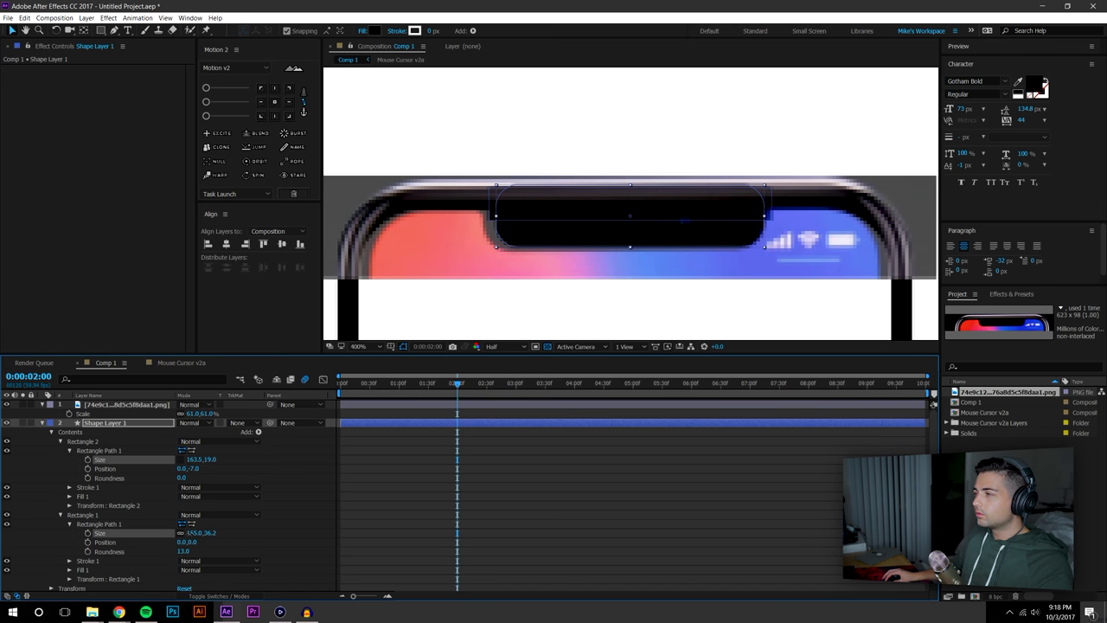
pyautogui.moveTo(202, 532); pyautogui.dragTo(204, 533)
pyautogui.click(194, 533)
pyautogui.press('Return')
# Hide the reference image and set Rectangle 1's height to 34.1 with its size proportions unlinked, keeping the width at 163
pyautogui.click(7, 404)
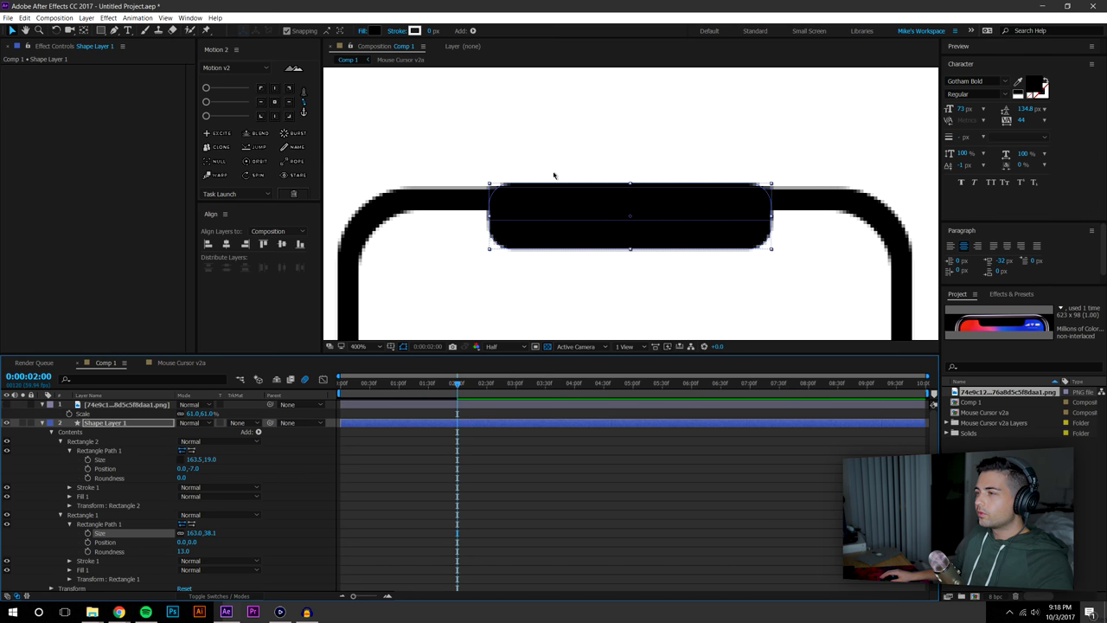
pyautogui.click(574, 145)
pyautogui.click(577, 198)
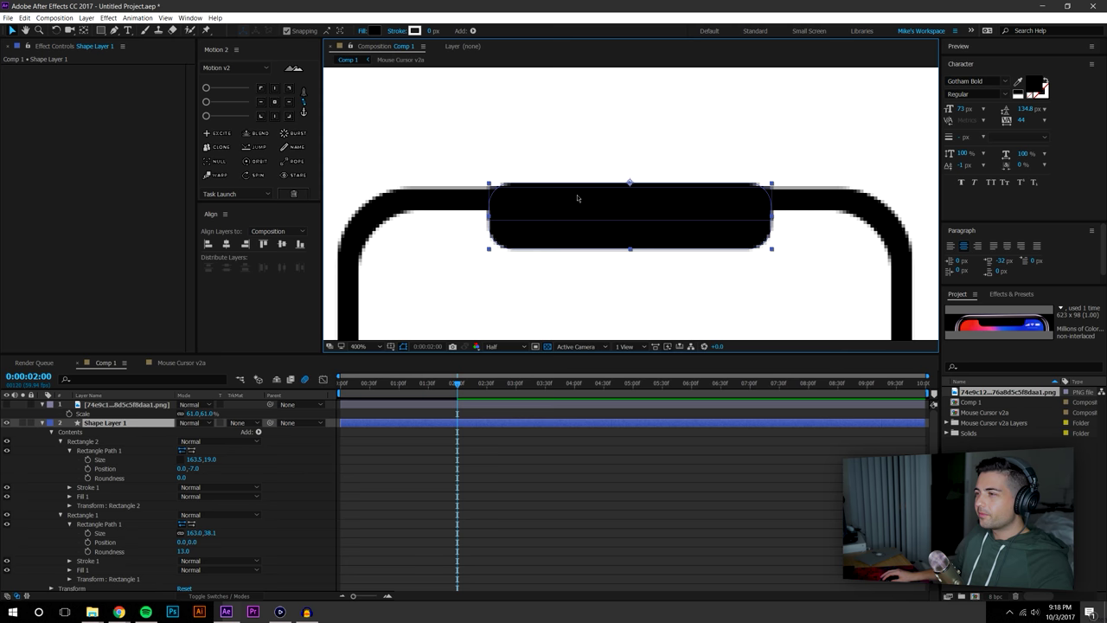
pyautogui.click(106, 451)
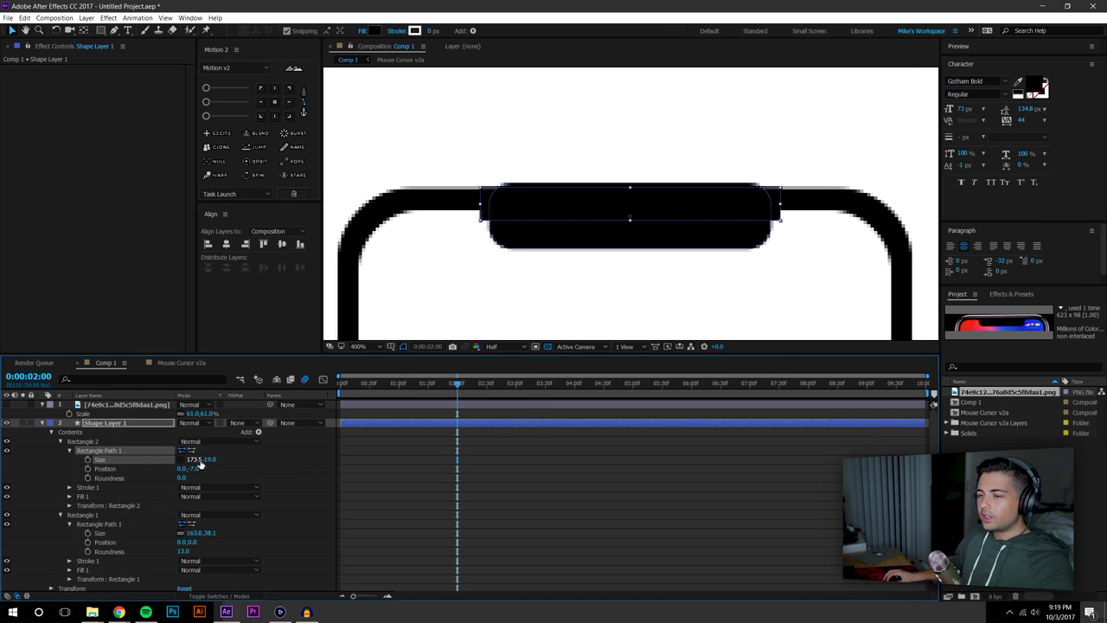
pyautogui.moveTo(210, 533); pyautogui.dragTo(187, 536)
pyautogui.hotkey('ctrl', 'z')
pyautogui.click(182, 535)
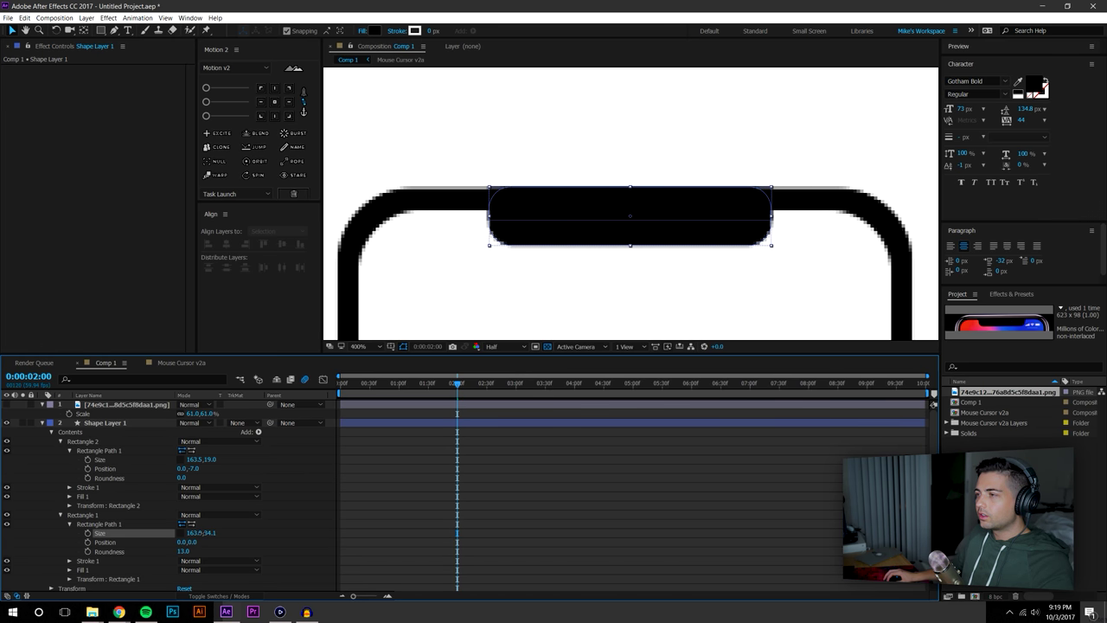
# Adjust the notch's vertical position slightly so its upper edge sits flush with the phone's outer edge
pyautogui.click(828, 132)
pyautogui.scroll(-3, 821, 139)
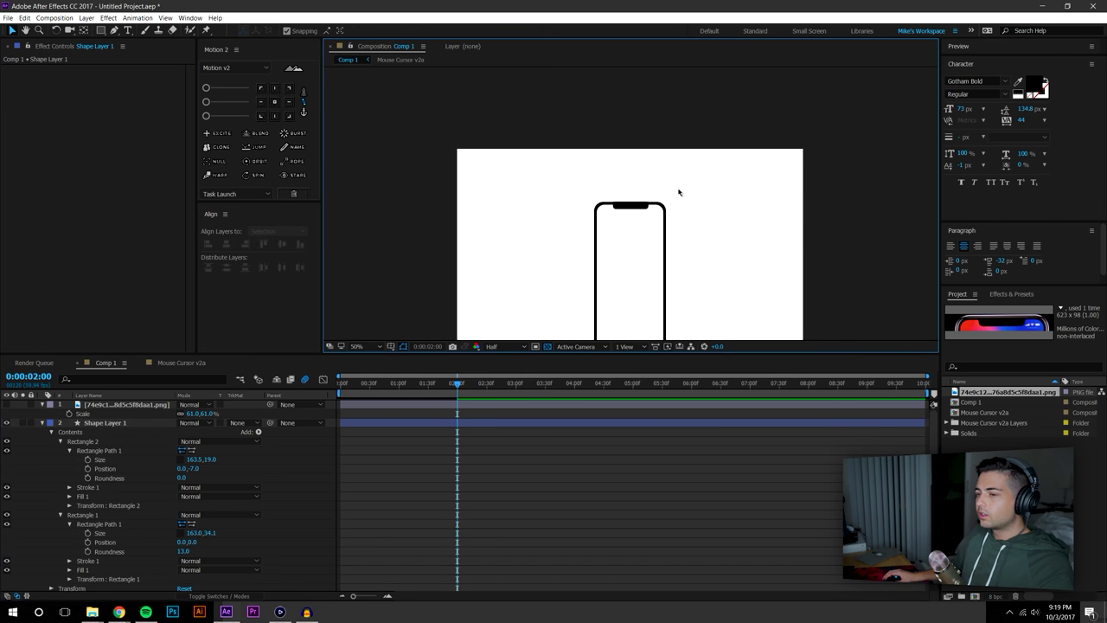
pyautogui.scroll(3, 679, 192)
pyautogui.click(605, 209)
pyautogui.moveTo(629, 184); pyautogui.dragTo(630, 187)
pyautogui.click(636, 175)
pyautogui.scroll(-4, 645, 133)
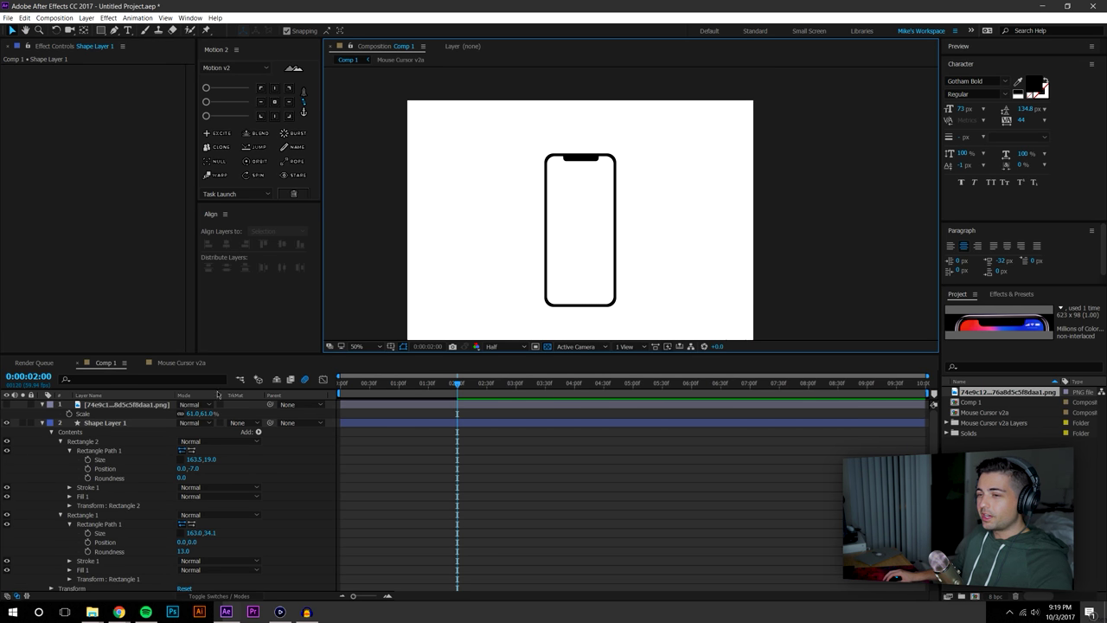
# Delete the iPhone X reference image layer and enlarge the timeline area
pyautogui.click(107, 404)
pyautogui.press('Delete')
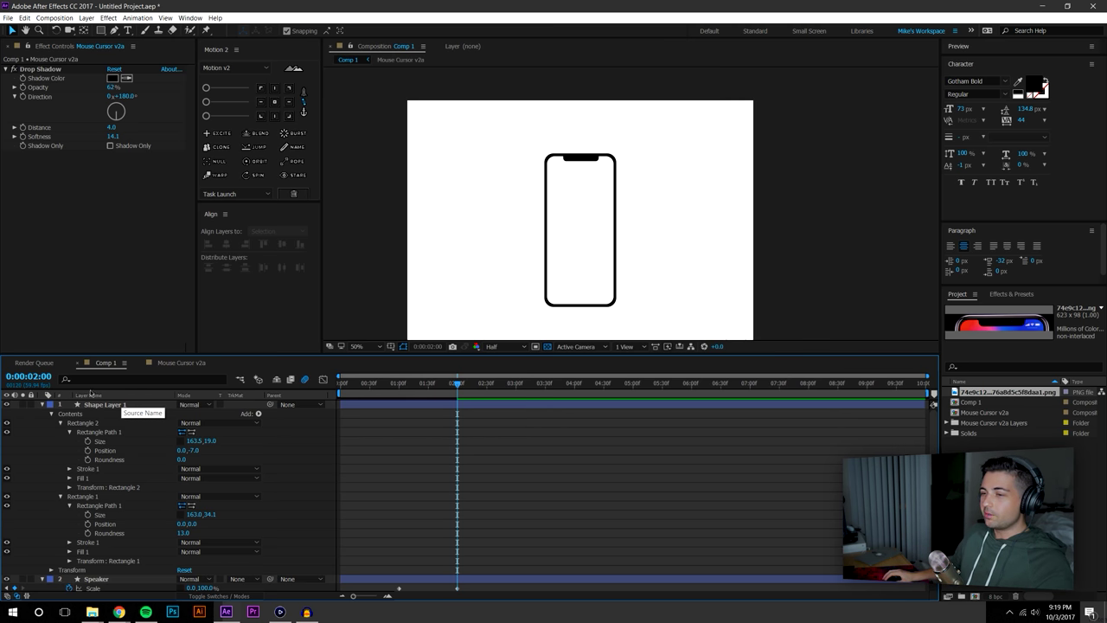
pyautogui.moveTo(220, 352); pyautogui.dragTo(221, 284)
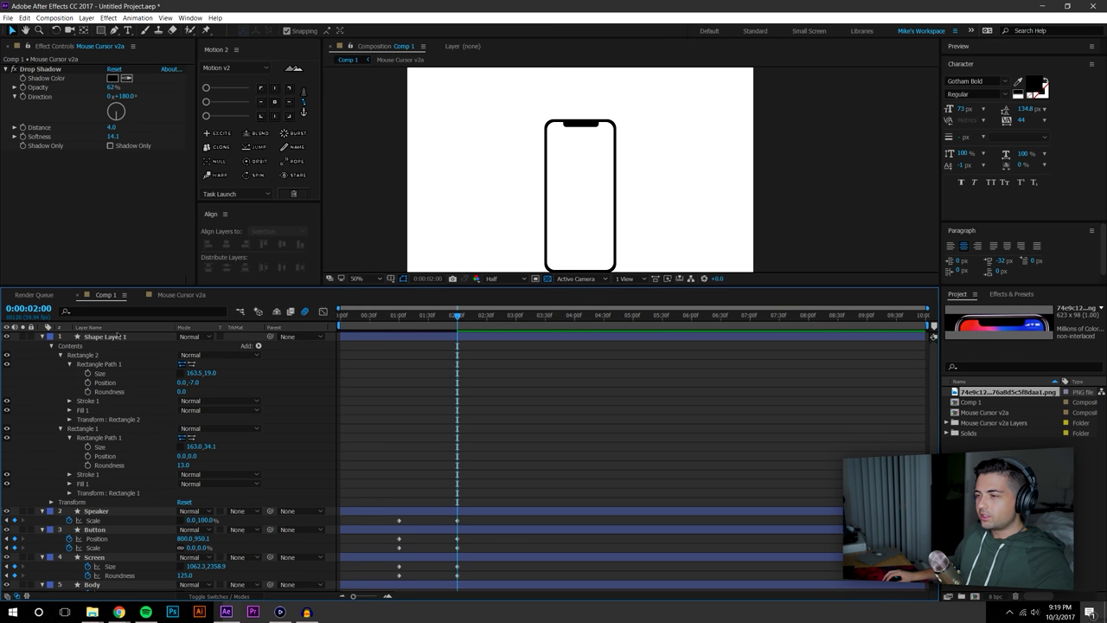
# Place the anchor point of the notch layer at its top centre
pyautogui.click(115, 337)
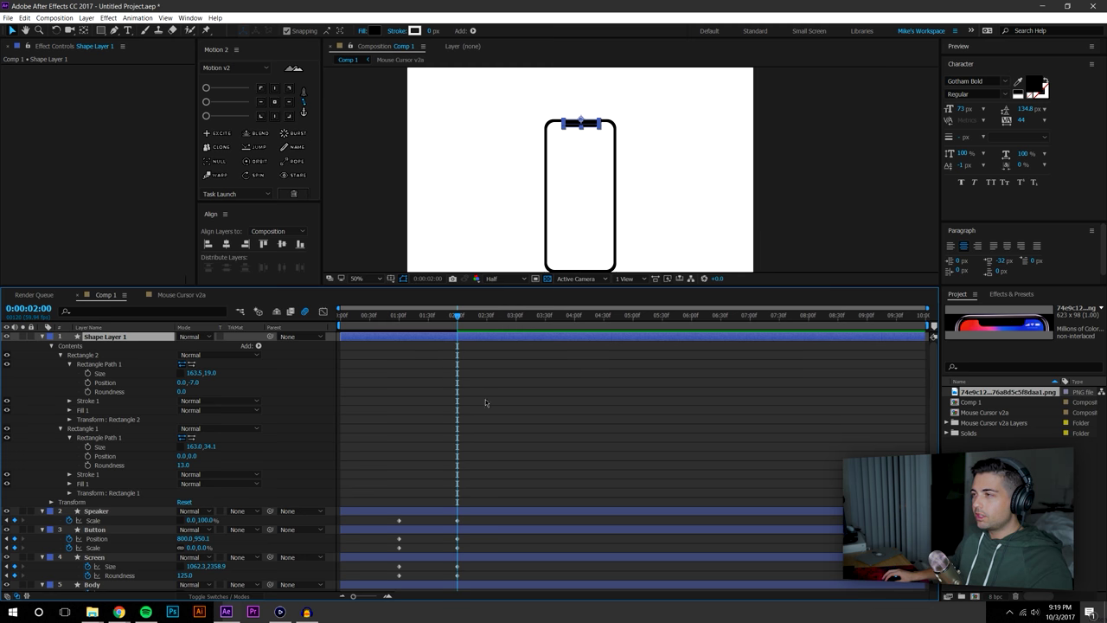
pyautogui.click(493, 268)
pyautogui.click(575, 125)
pyautogui.scroll(4, 578, 125)
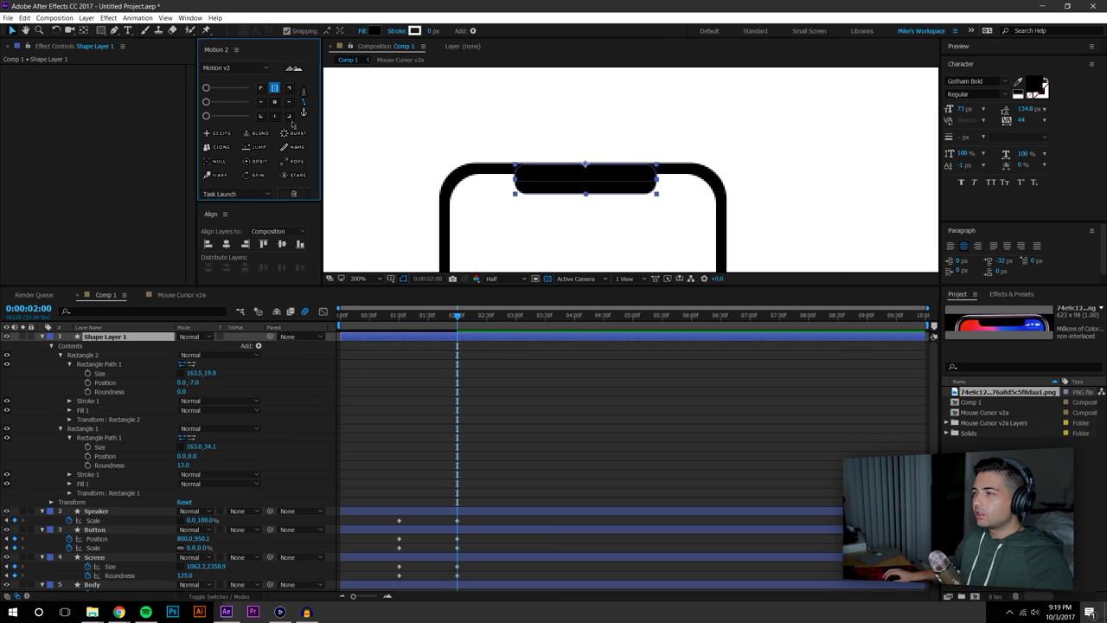
pyautogui.click(596, 385)
pyautogui.scroll(-4, 596, 167)
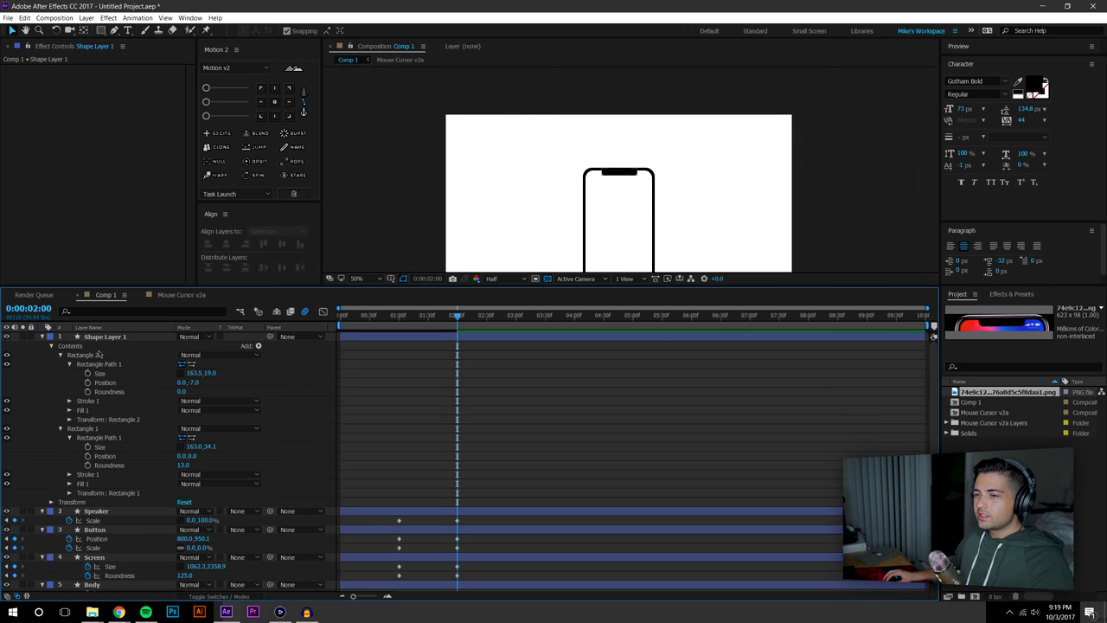
# Collapse the notch layer's contents and add Size and Roundness keyframes to the Body layer at 0:00:02:00
pyautogui.click(49, 346)
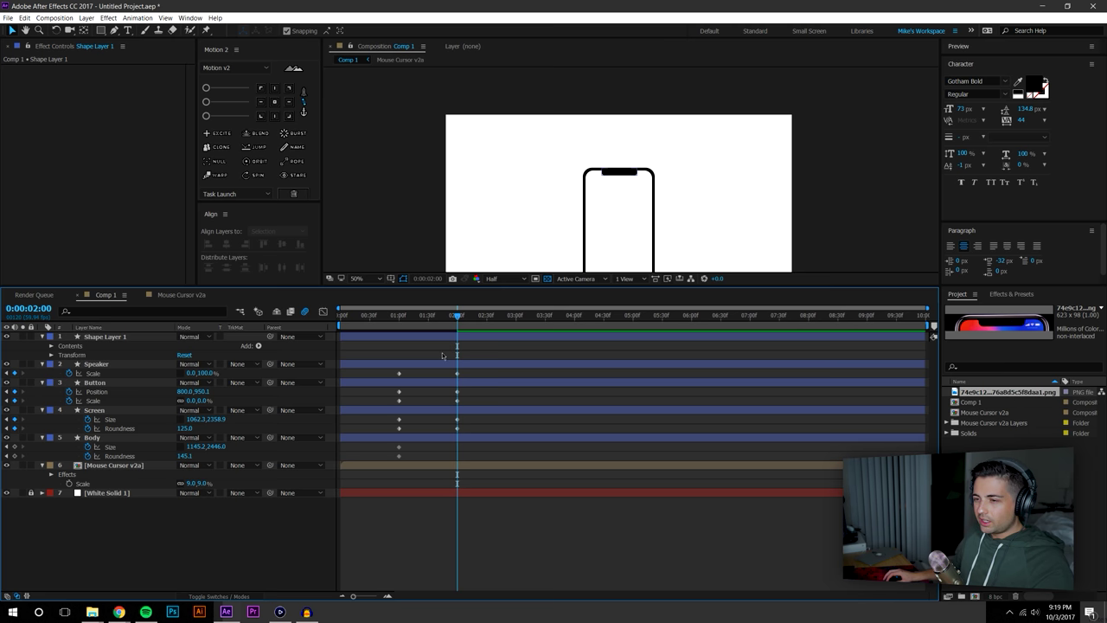
pyautogui.click(15, 447)
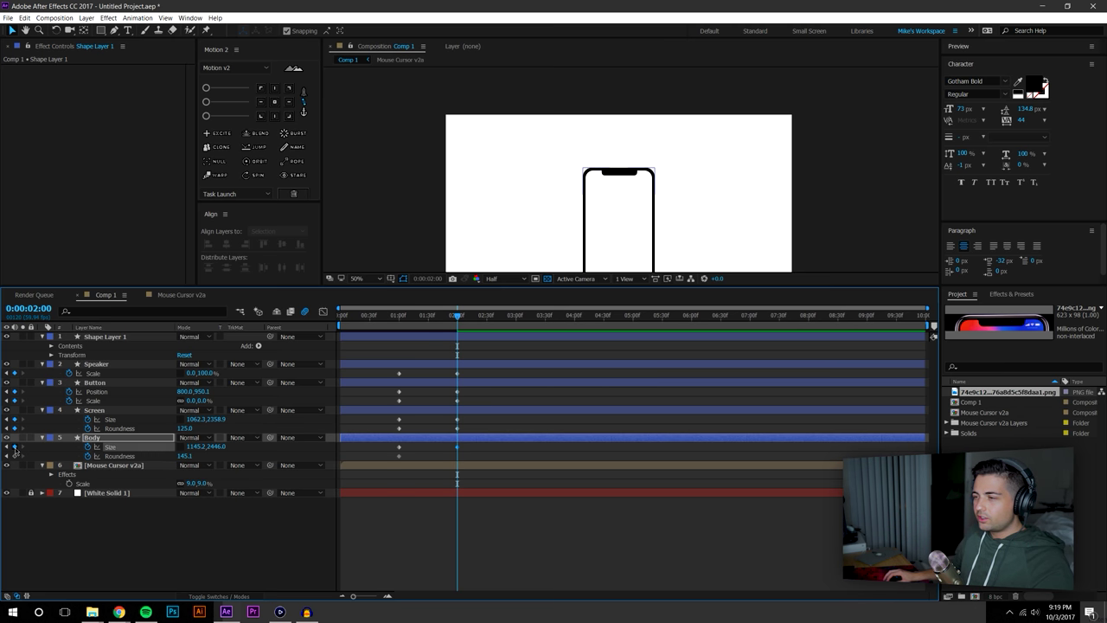
pyautogui.click(15, 456)
# Animate the notch layer's Scale from 63% height at 0:00:01:00 to 100% at 0:00:02:00
pyautogui.click(431, 317)
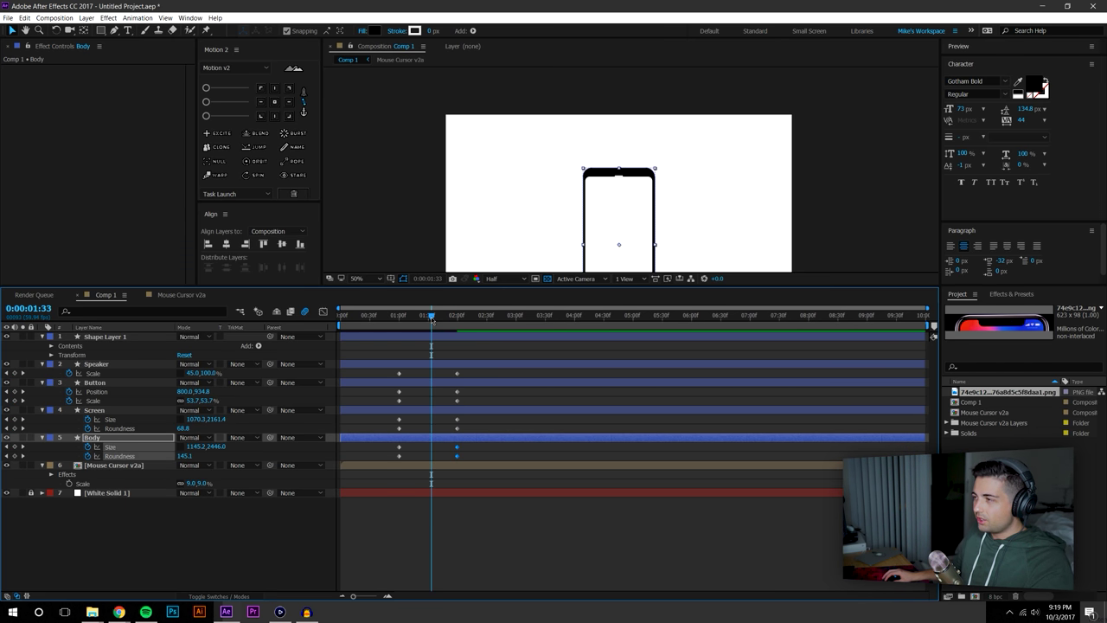
pyautogui.press('j')
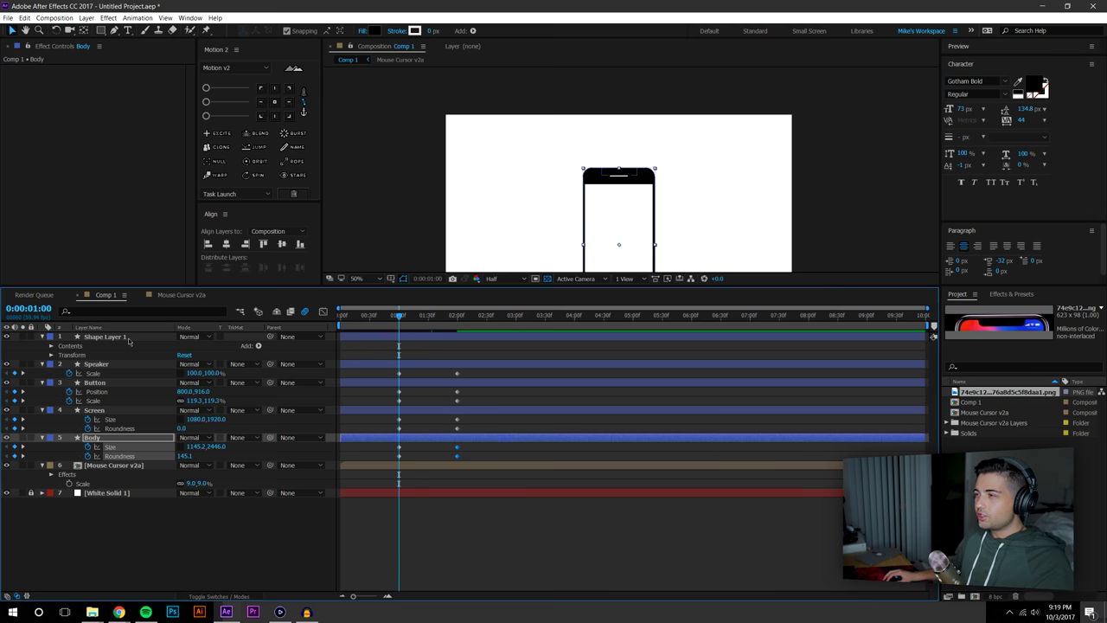
pyautogui.click(121, 339)
pyautogui.scroll(2, 624, 108)
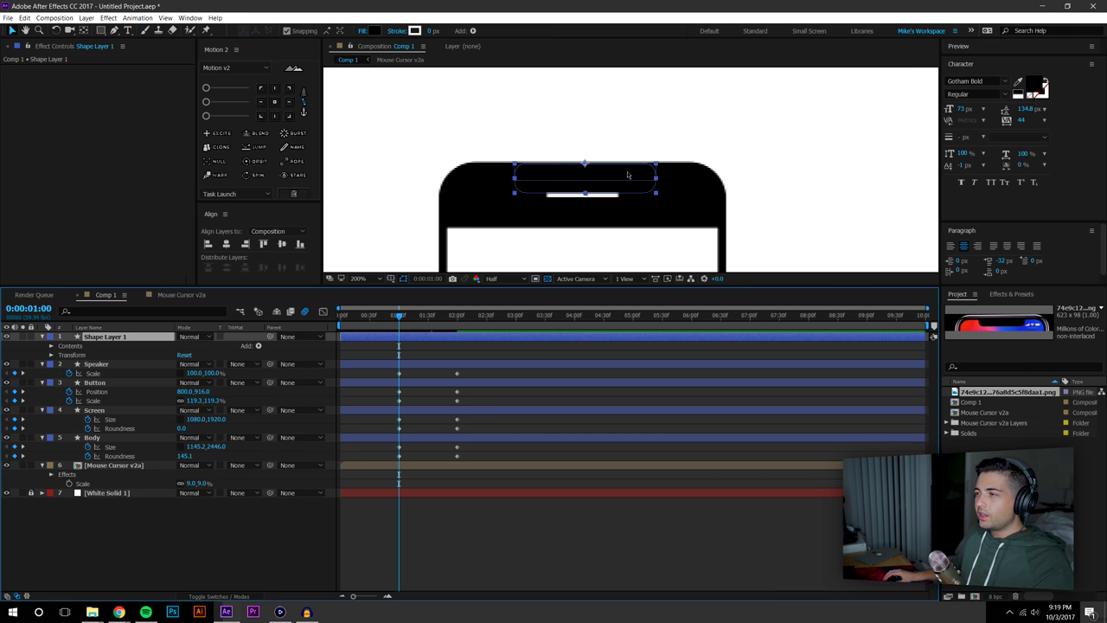
pyautogui.press('s')
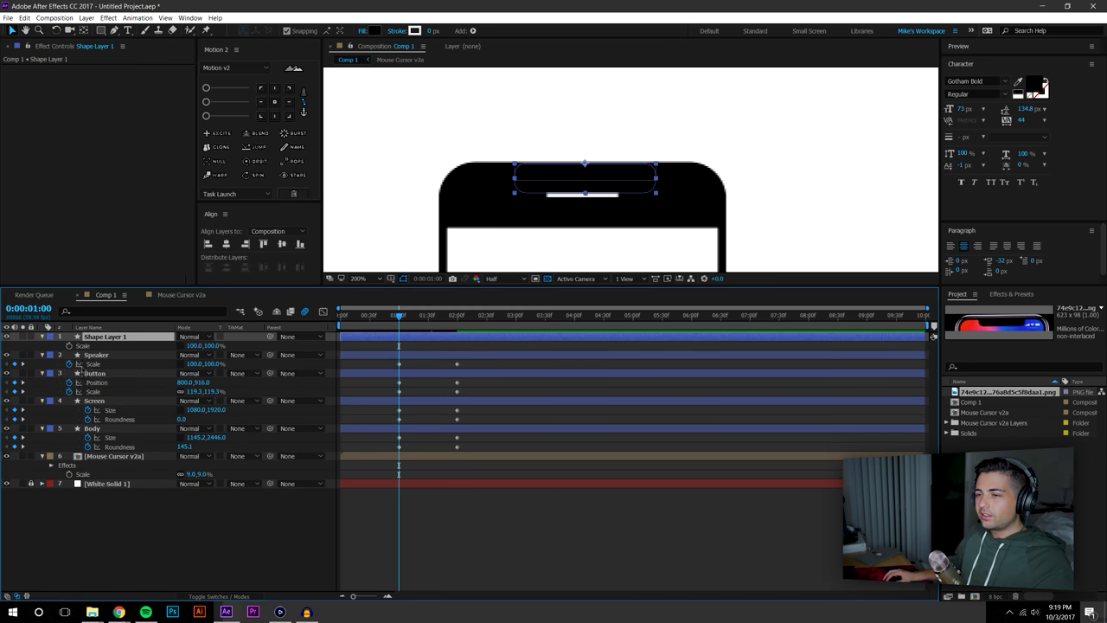
pyautogui.click(69, 346)
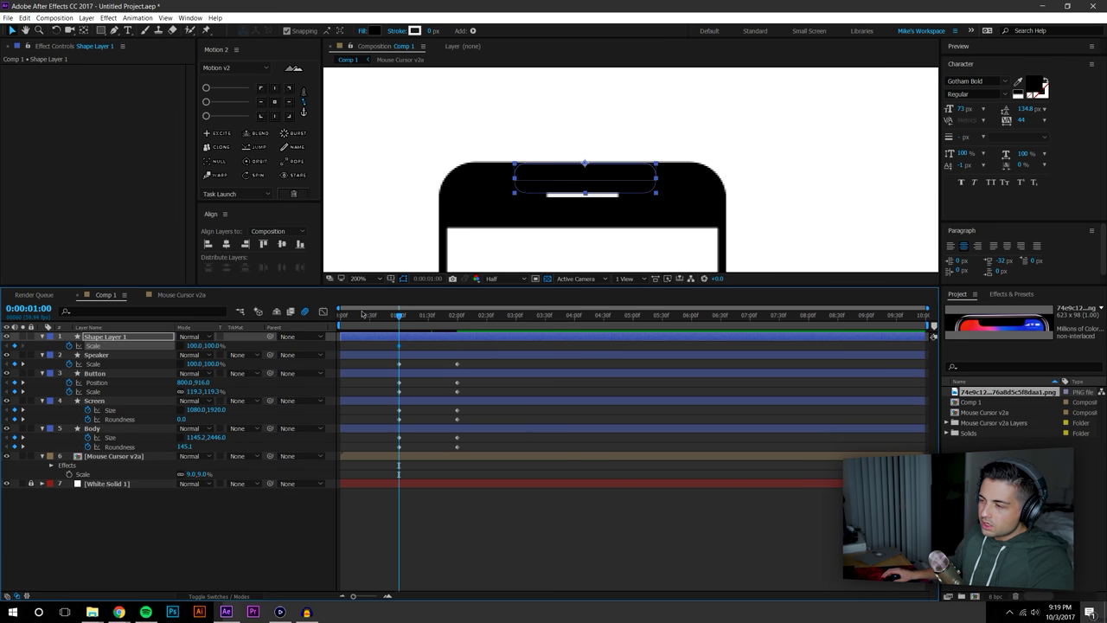
pyautogui.moveTo(400, 348); pyautogui.dragTo(457, 348)
pyautogui.moveTo(213, 346); pyautogui.dragTo(181, 346)
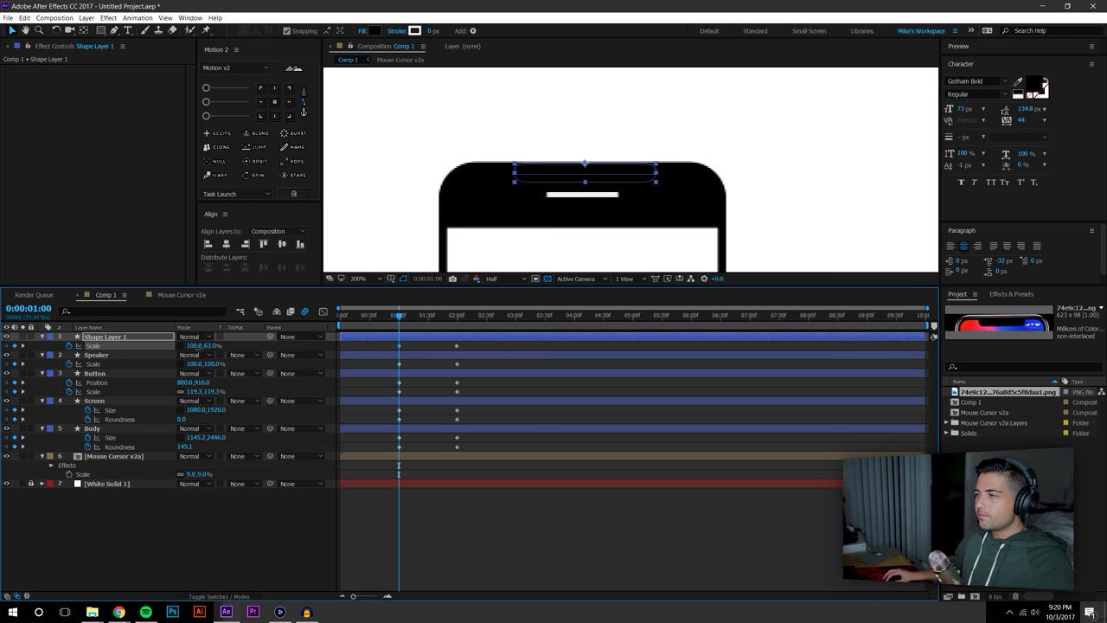
# Preview the phone transition and shift both notch Scale keyframes later so the first sits at 0:00:01:27
pyautogui.click(524, 496)
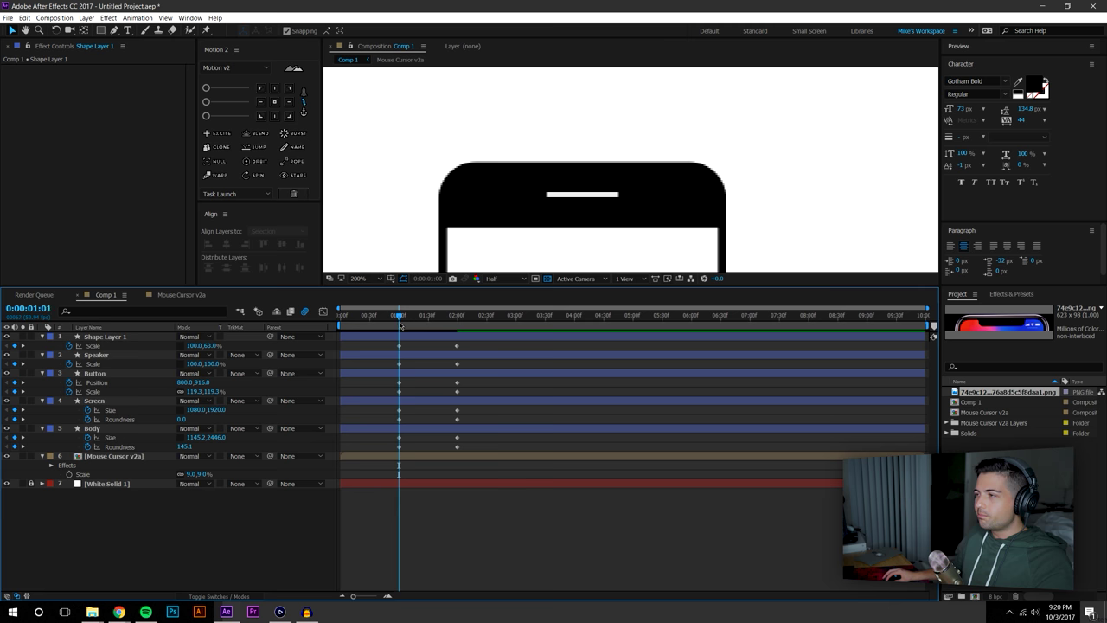
pyautogui.press('space')
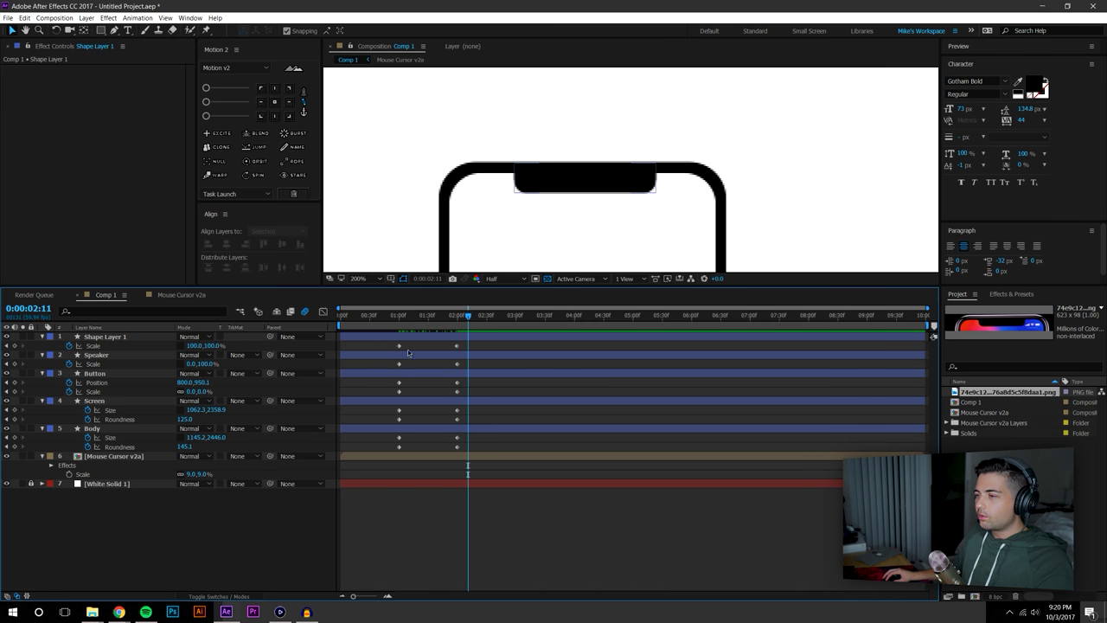
pyautogui.click(399, 346)
pyautogui.moveTo(458, 347); pyautogui.dragTo(485, 347)
pyautogui.click(525, 361)
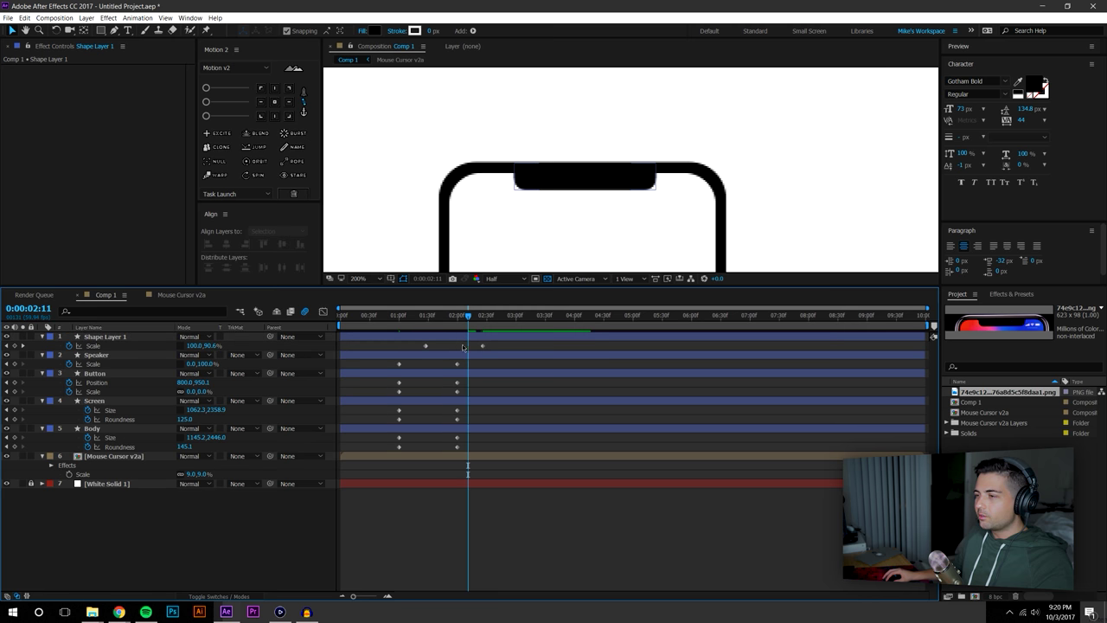
# Set the notch's vertical Scale to 36% at its first keyframe, 0:00:01:27
pyautogui.press('j')
pyautogui.press('j')
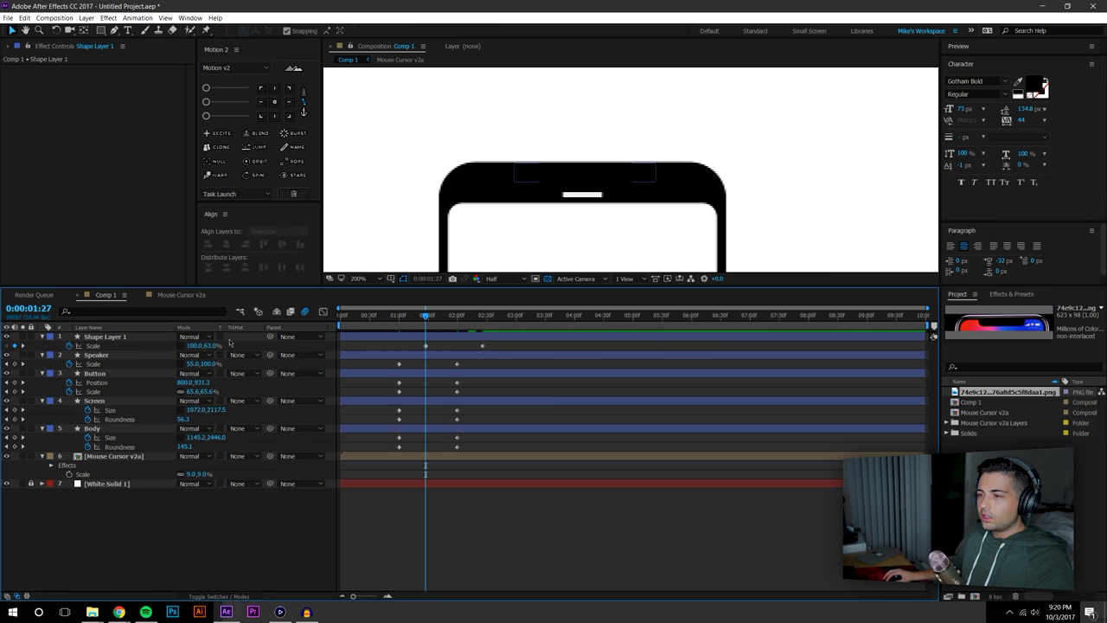
pyautogui.moveTo(214, 346); pyautogui.dragTo(197, 349)
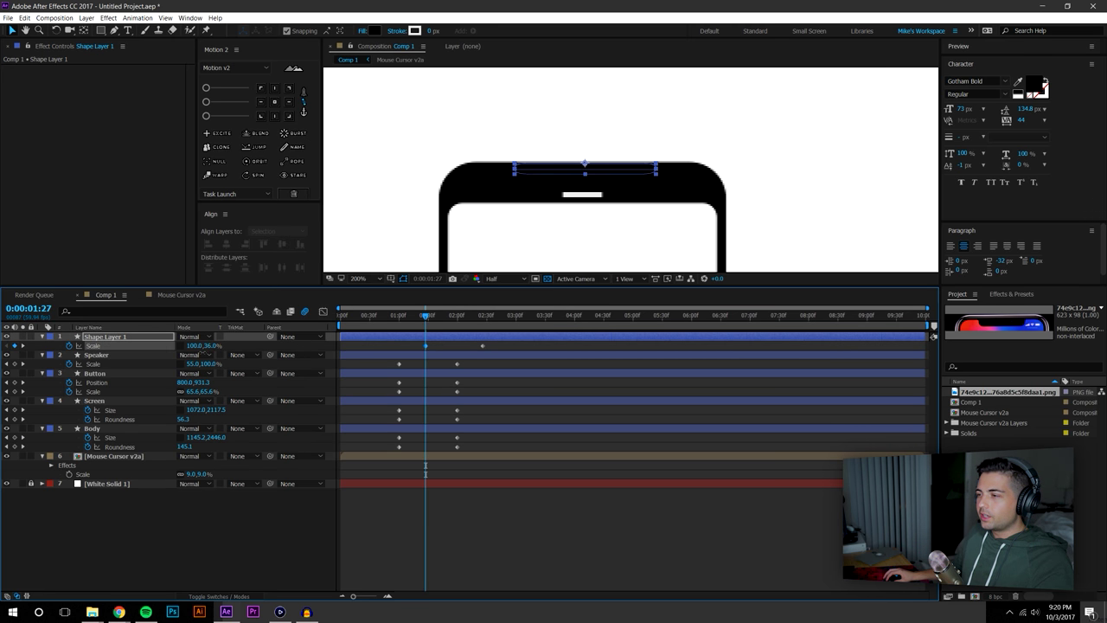
# Shorten the notch's Scale animation by moving its end keyframe earlier, and shift both keyframes so they straddle 0:00:02:00
pyautogui.click(507, 521)
pyautogui.moveTo(483, 347); pyautogui.dragTo(457, 347)
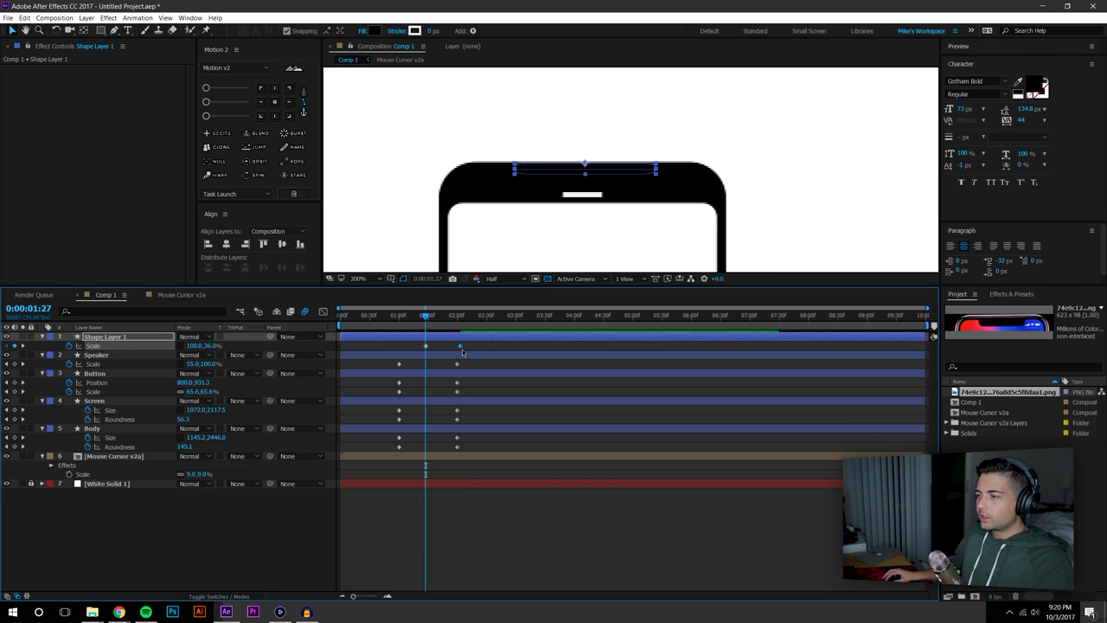
pyautogui.moveTo(427, 319); pyautogui.dragTo(473, 348)
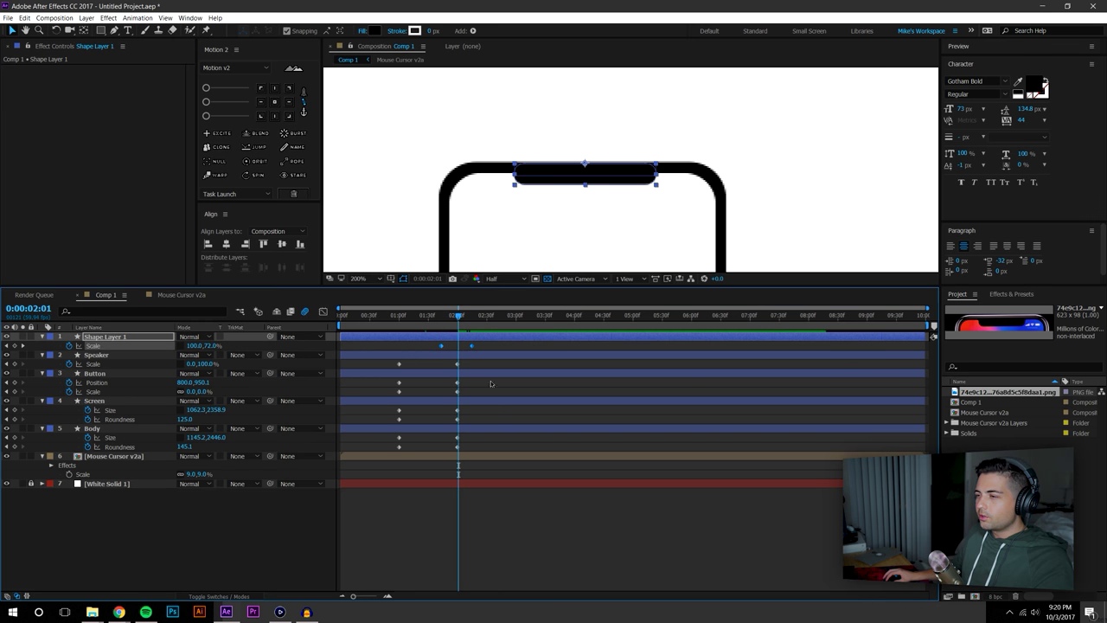
# Apply Motion 2 easing at about half strength to all keyframes of the notch, Speaker, Button, Screen and Body layers
pyautogui.click(545, 464)
pyautogui.moveTo(546, 464); pyautogui.dragTo(385, 345)
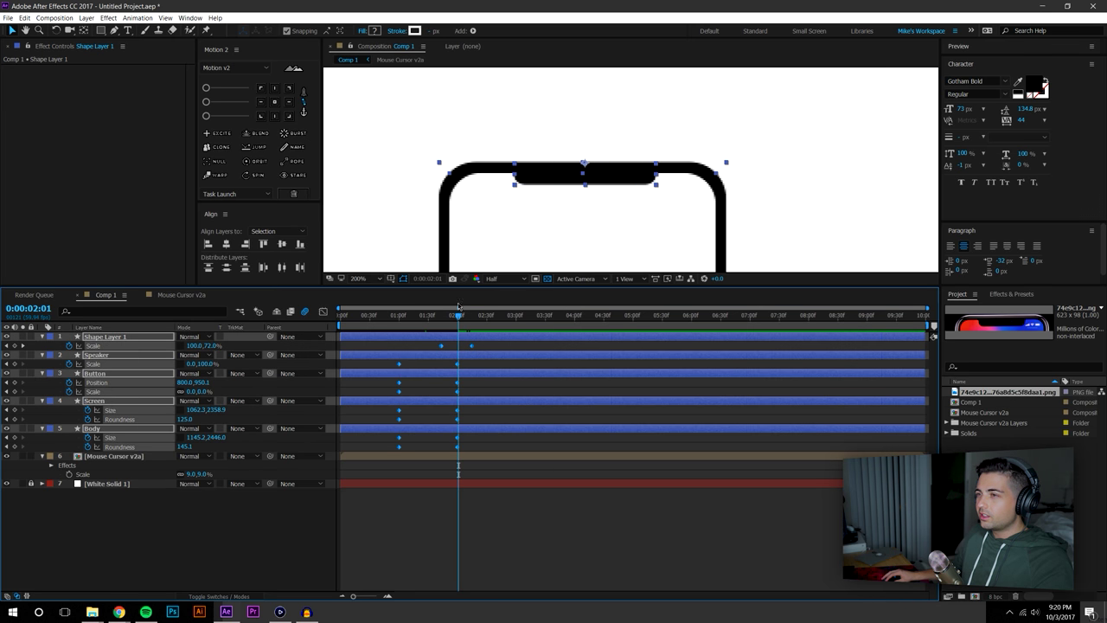
pyautogui.click(229, 102)
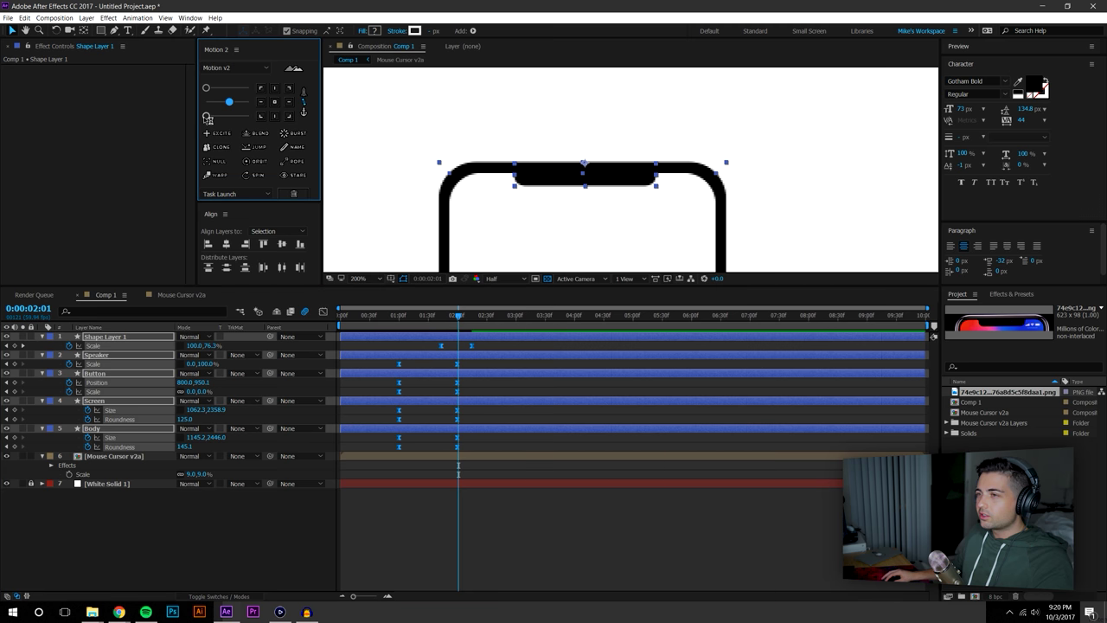
# Preview the eased phone transition from 0:00:00:52
pyautogui.click(549, 554)
pyautogui.click(394, 316)
pyautogui.click(996, 52)
pyautogui.click(995, 62)
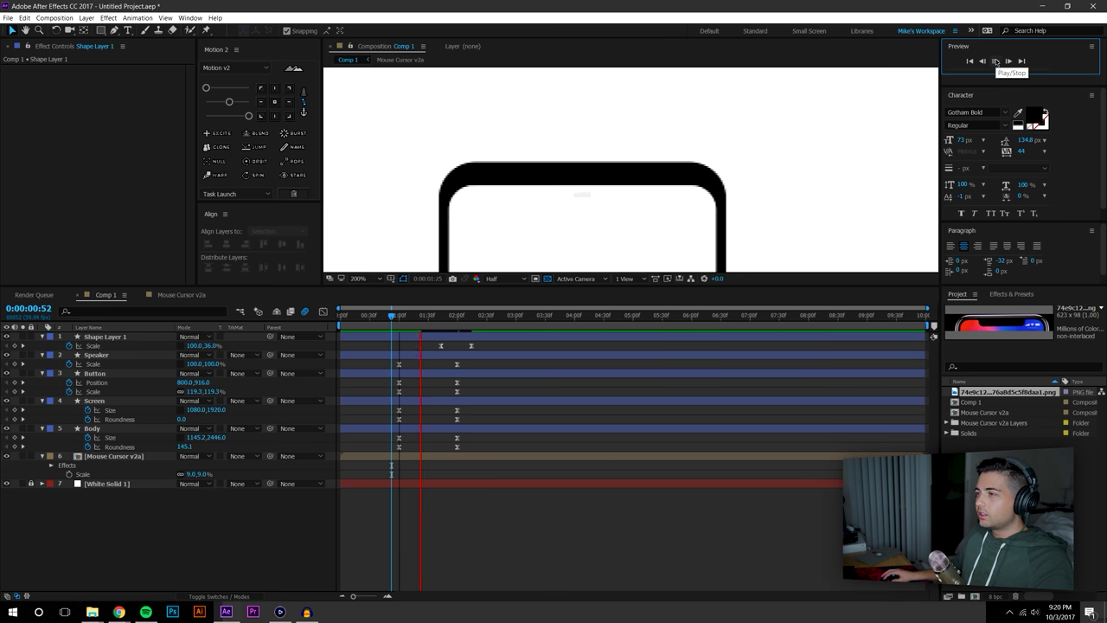
pyautogui.click(392, 316)
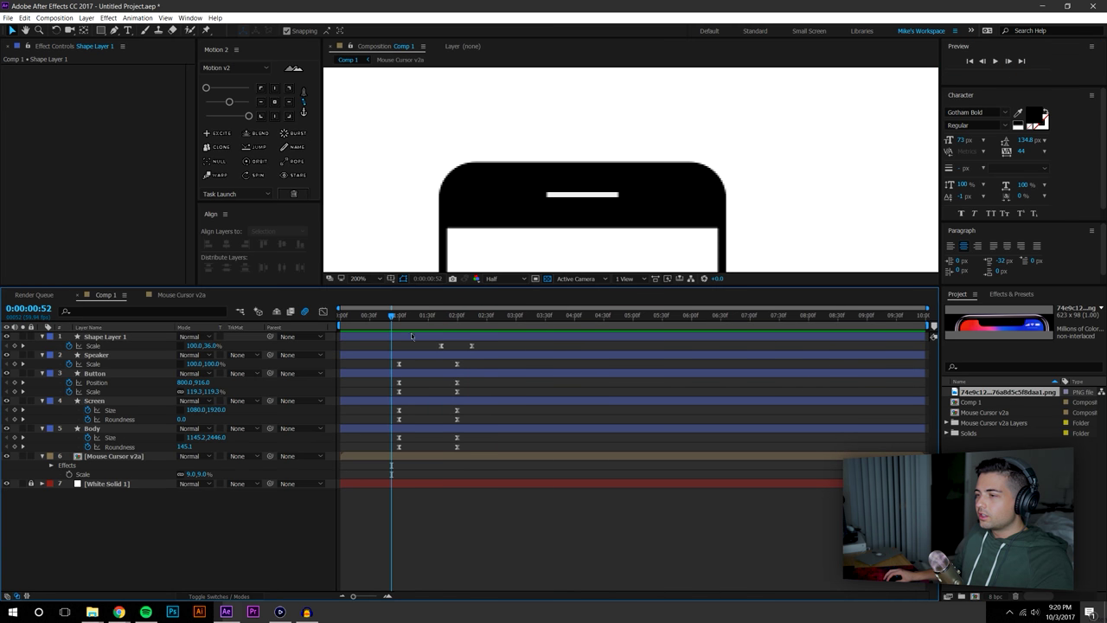
# Compress the keyframes of all five phone layers proportionally so the notch animation ends at about 0:00:01:50, and preview the whole phone
pyautogui.moveTo(385, 347); pyautogui.dragTo(510, 428)
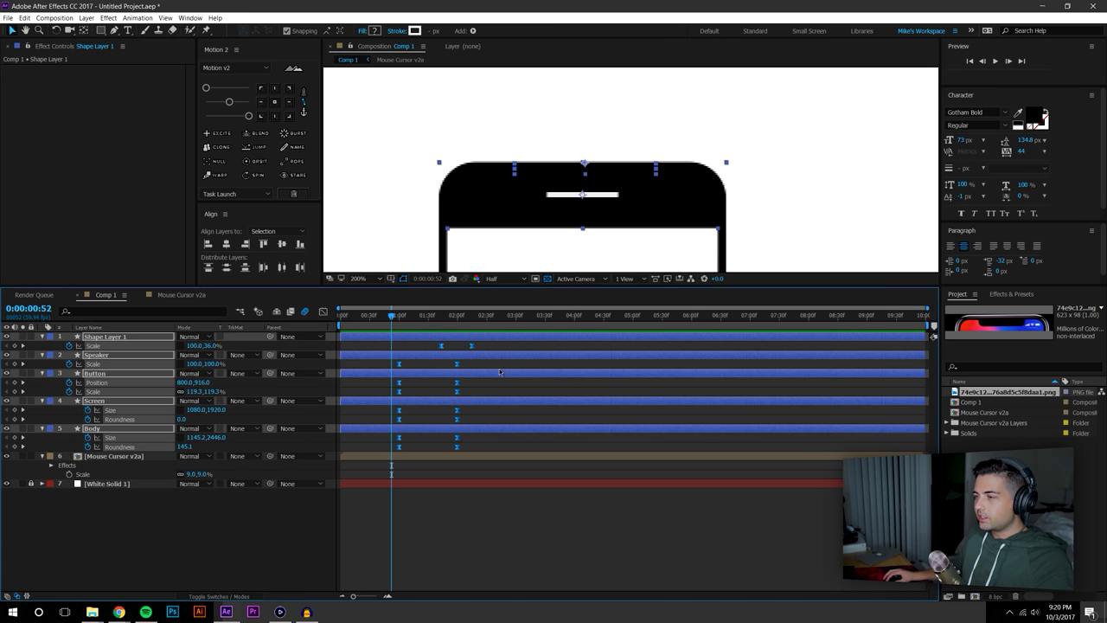
pyautogui.moveTo(470, 347); pyautogui.dragTo(447, 347)
pyautogui.click(488, 526)
pyautogui.click(995, 60)
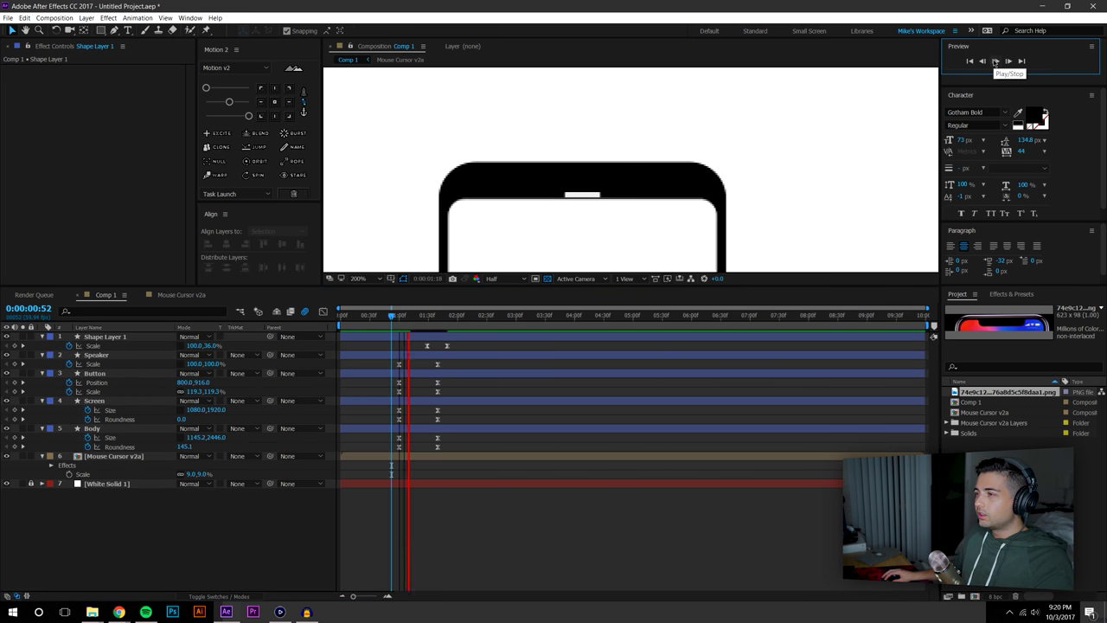
pyautogui.scroll(-6, 583, 169)
pyautogui.press('space')
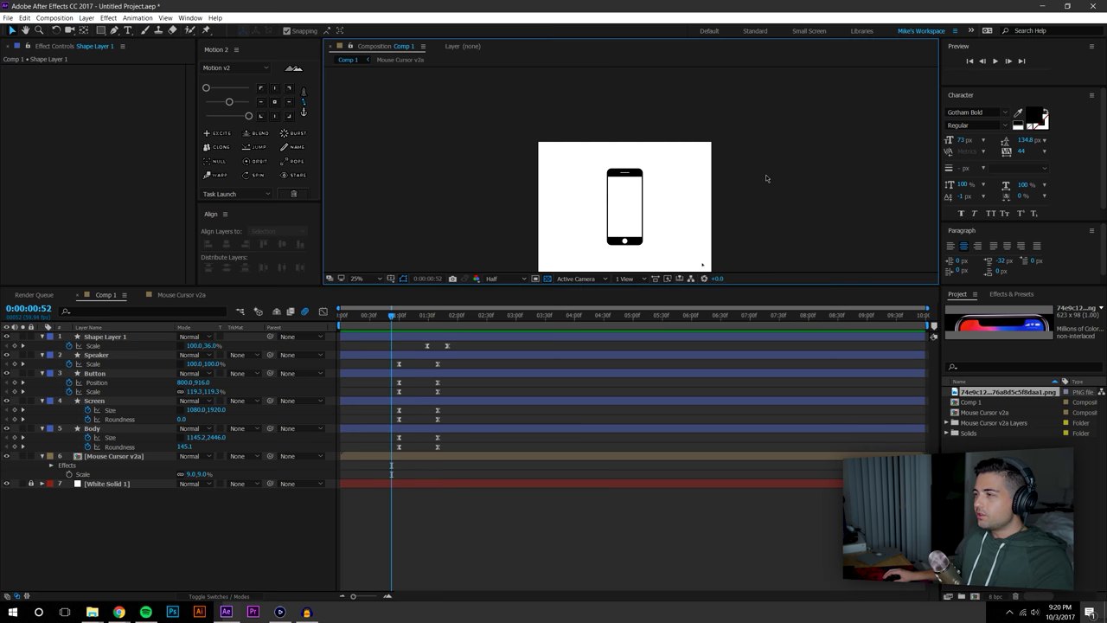
# Inspect the speed graph of the notch's Scale animation and preview the transition again
pyautogui.click(323, 311)
pyautogui.click(84, 346)
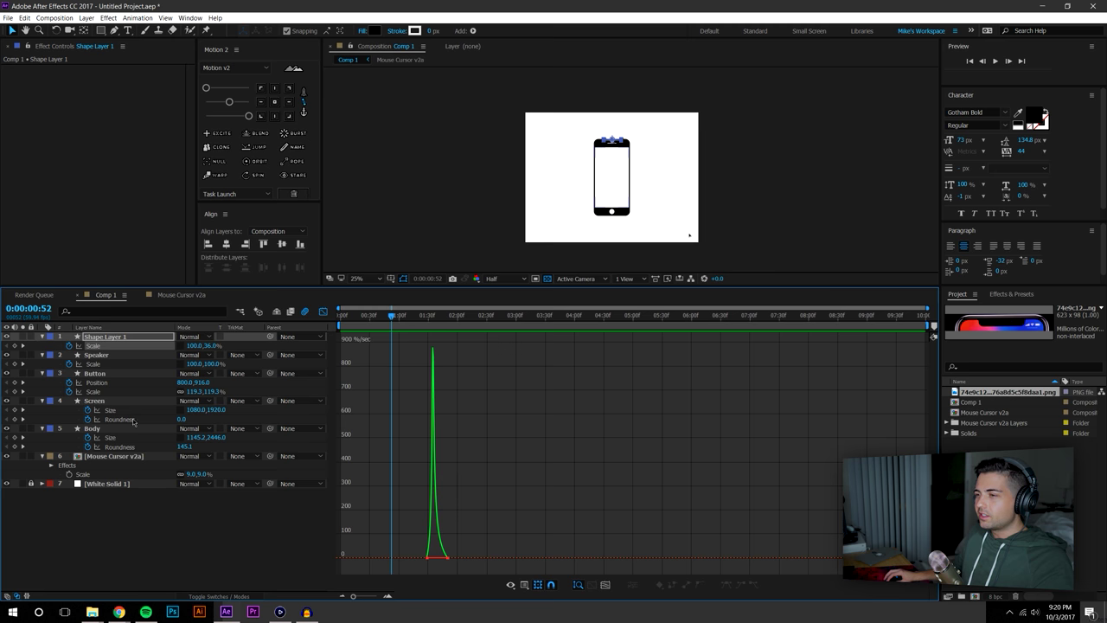
pyautogui.click(322, 313)
pyautogui.click(525, 573)
pyautogui.press('space')
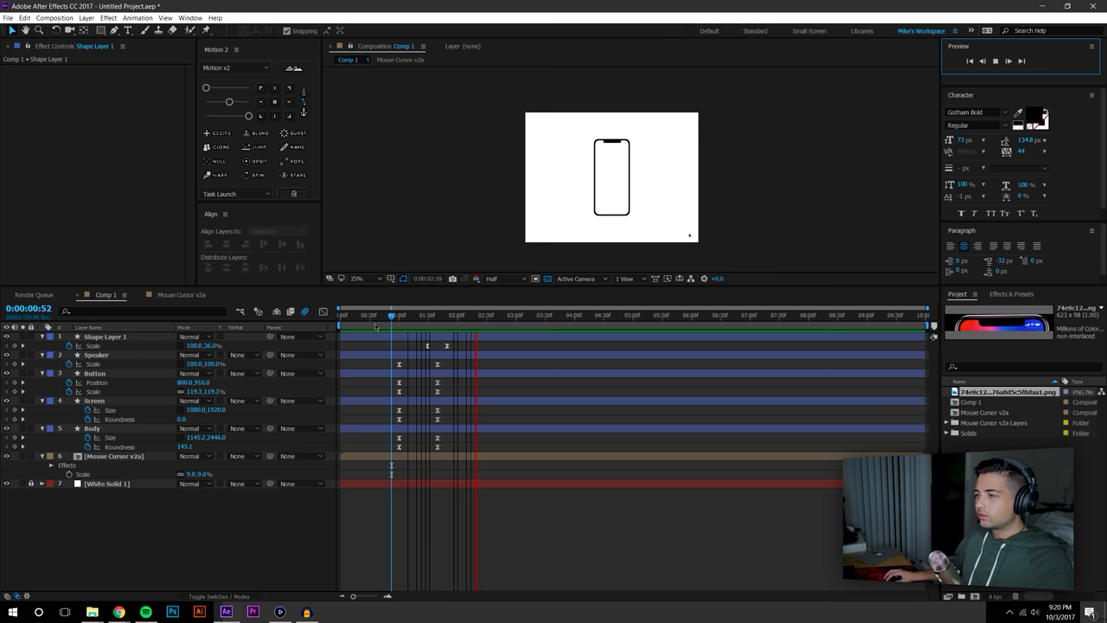
# Move both notch Scale keyframes earlier so the last one aligns with the other layers' end keyframes, and preview from 0:00:00:52
pyautogui.click(427, 346)
pyautogui.moveTo(468, 351); pyautogui.dragTo(438, 347)
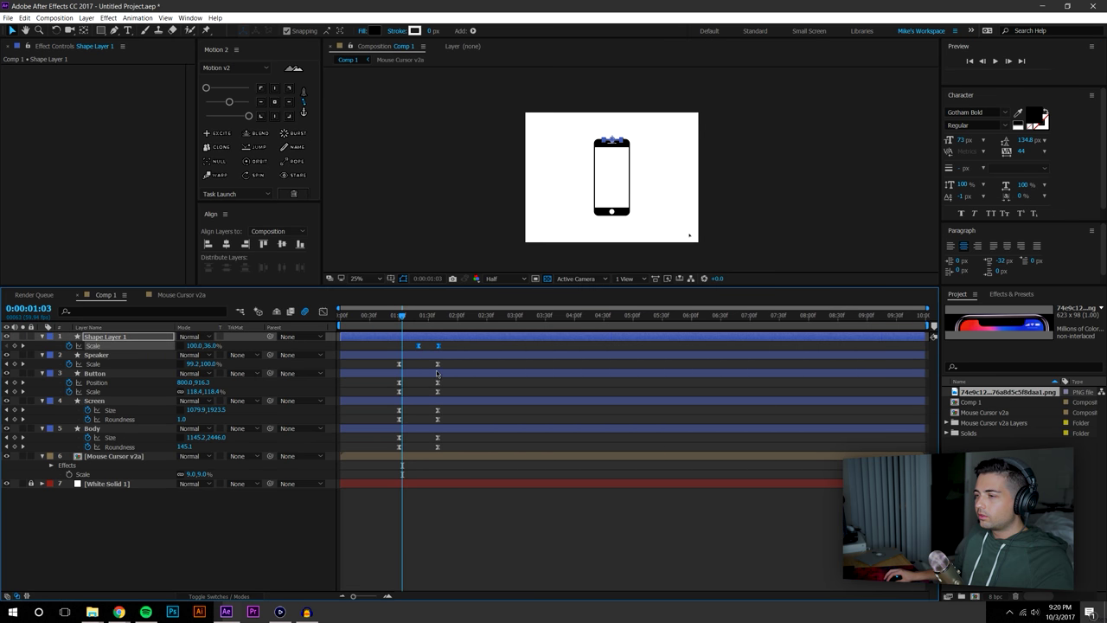
pyautogui.click(449, 445)
pyautogui.click(391, 315)
pyautogui.click(995, 61)
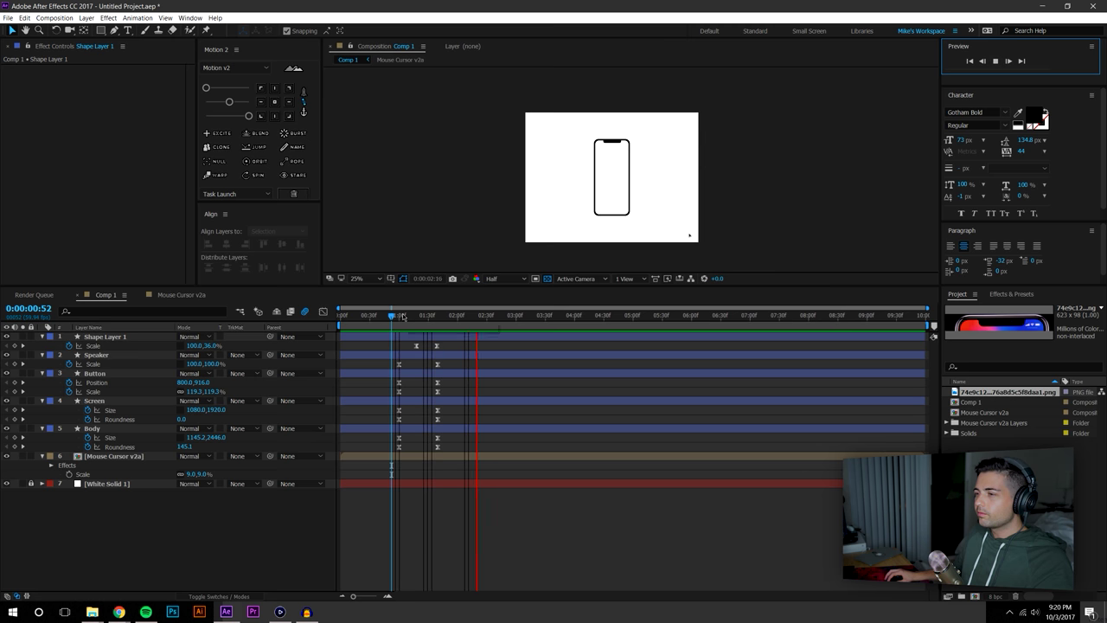
# Move the notch's first Scale keyframe back to align with the other layers' starting keyframes, and preview the transition
pyautogui.press('space')
pyautogui.moveTo(416, 345); pyautogui.dragTo(399, 373)
pyautogui.click(530, 468)
pyautogui.click(995, 61)
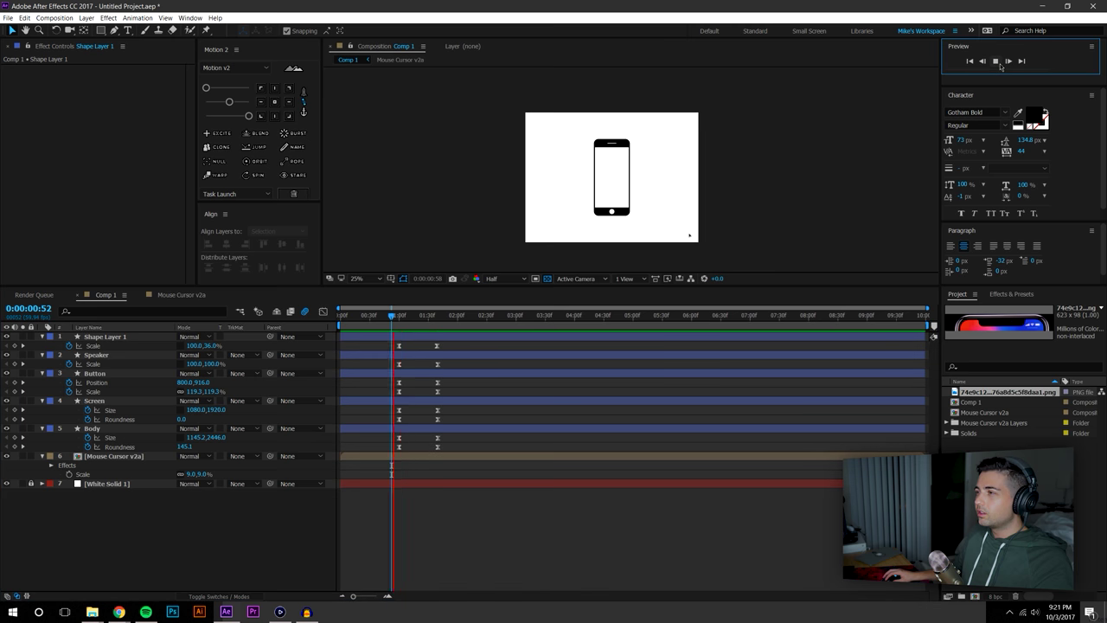
# Add hold keyframes at 0:00:02:29 to every animated property of the notch, Speaker, Button, Screen and Body layers
pyautogui.moveTo(390, 316); pyautogui.dragTo(482, 317)
pyautogui.moveTo(14, 346); pyautogui.dragTo(15, 448)
pyautogui.click(586, 538)
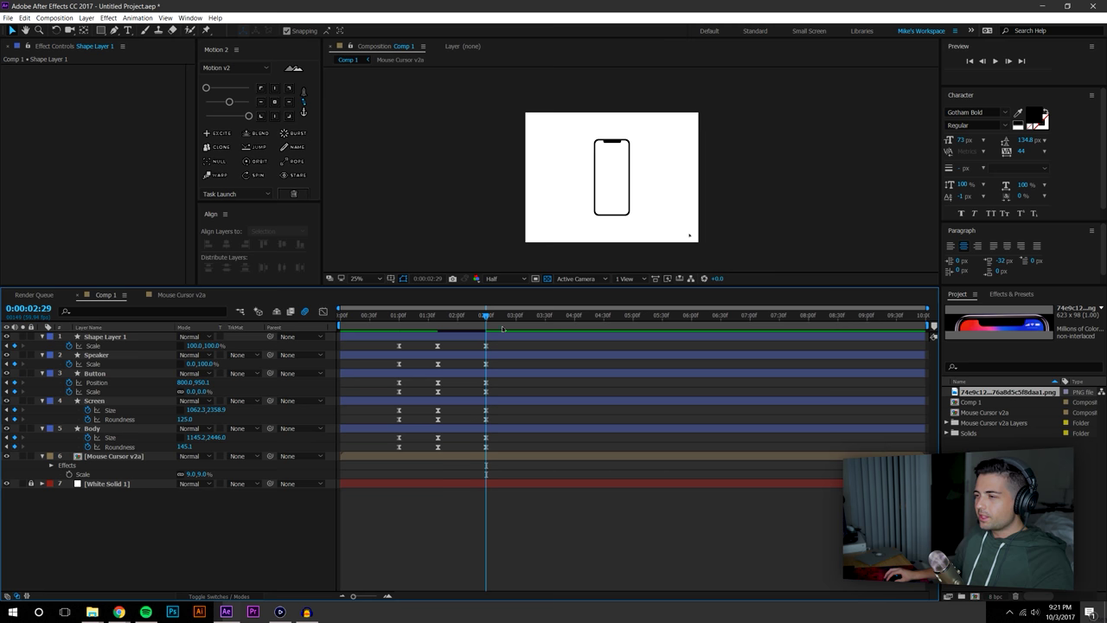
# Set the notch's horizontal Scale to 0% at 0:00:03:12
pyautogui.moveTo(510, 319)
pyautogui.mouseDown()
pyautogui.moveTo(544, 318)
pyautogui.moveTo(518, 330)
pyautogui.moveTo(527, 329)
pyautogui.mouseUp()
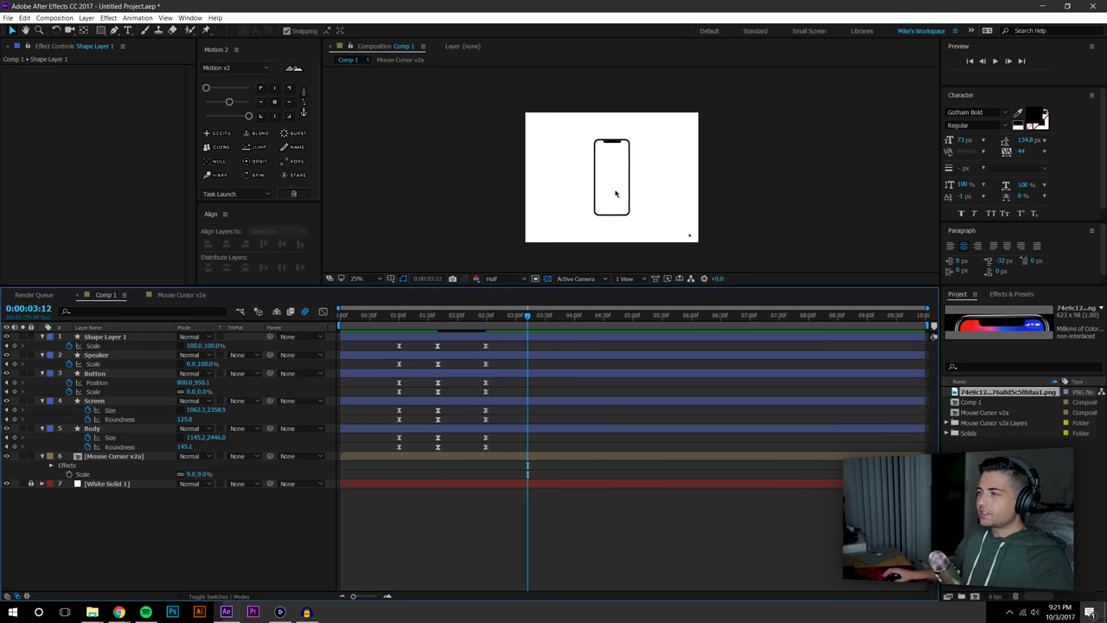
pyautogui.scroll(2, 607, 193)
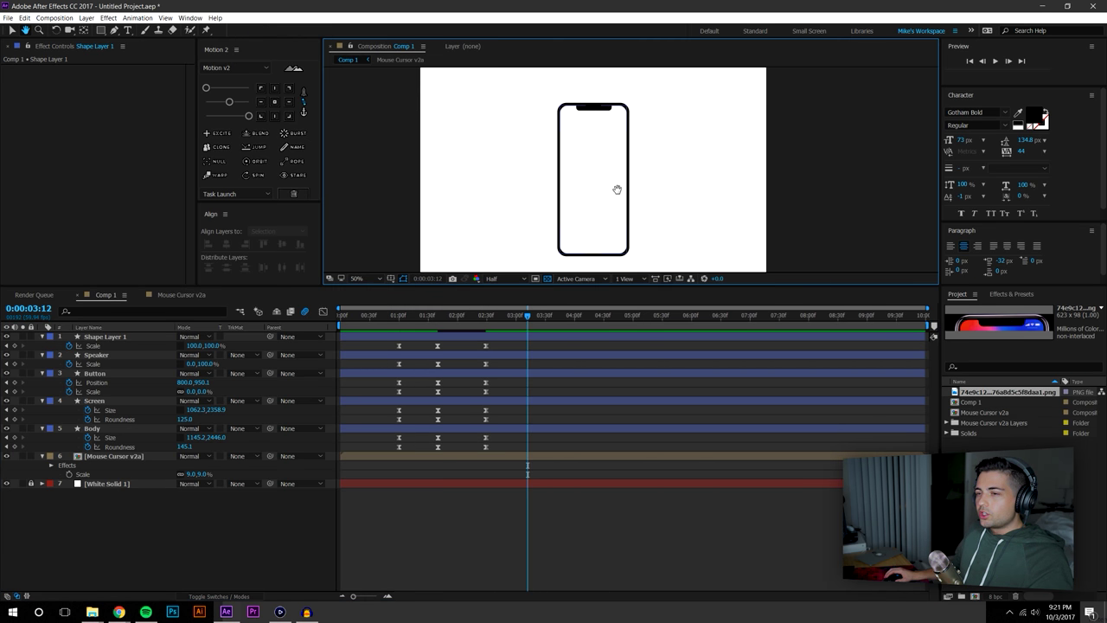
pyautogui.click(108, 338)
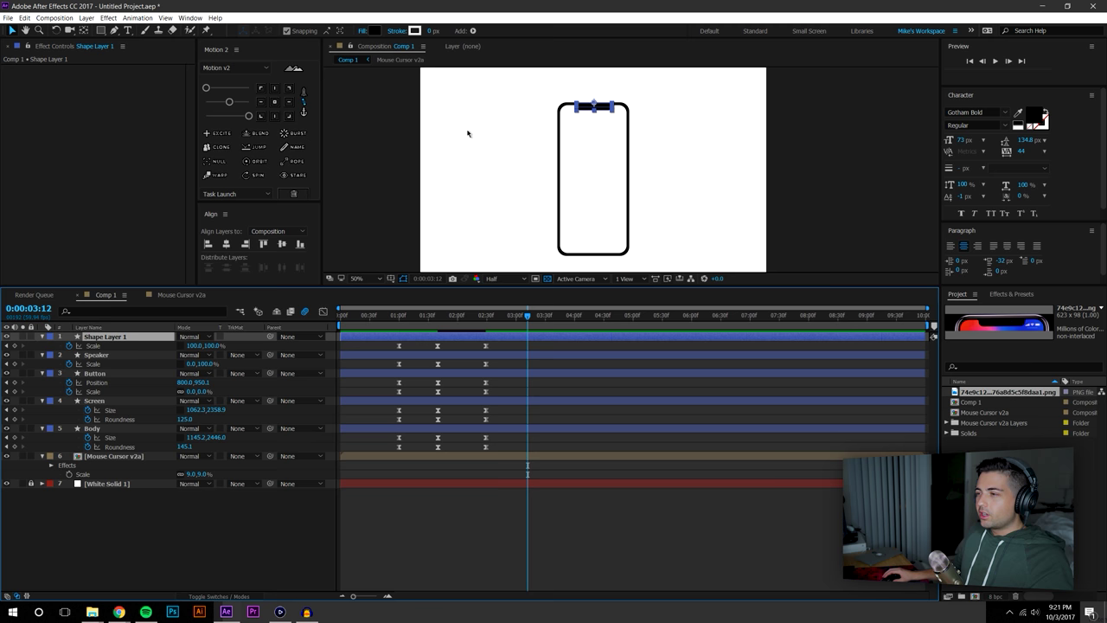
pyautogui.click(195, 347)
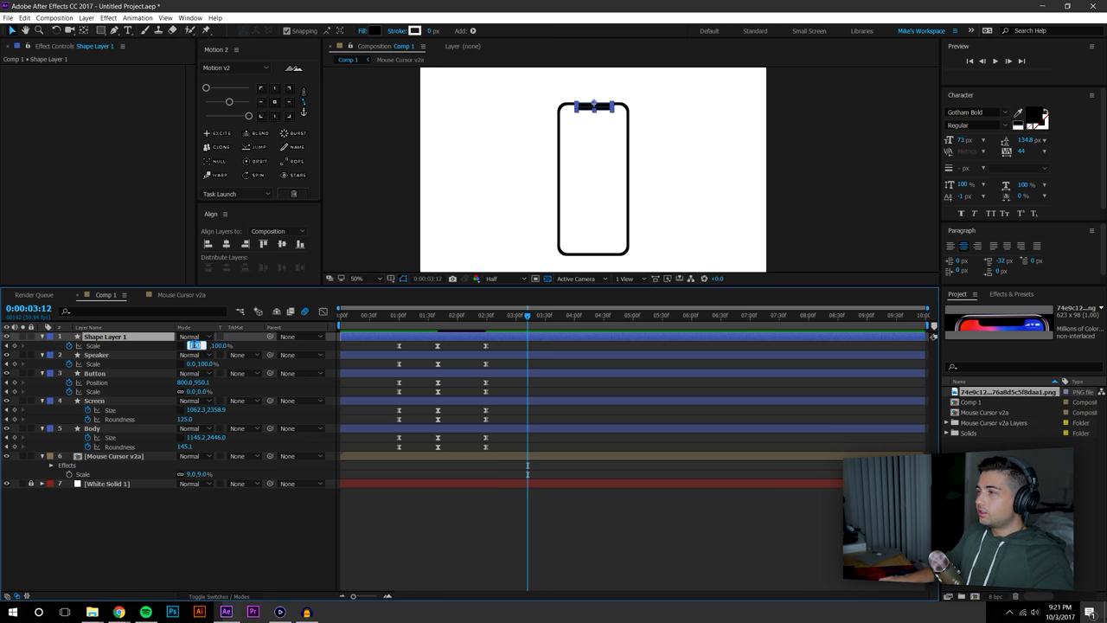
pyautogui.write('0')
pyautogui.press('Return')
pyautogui.click(645, 543)
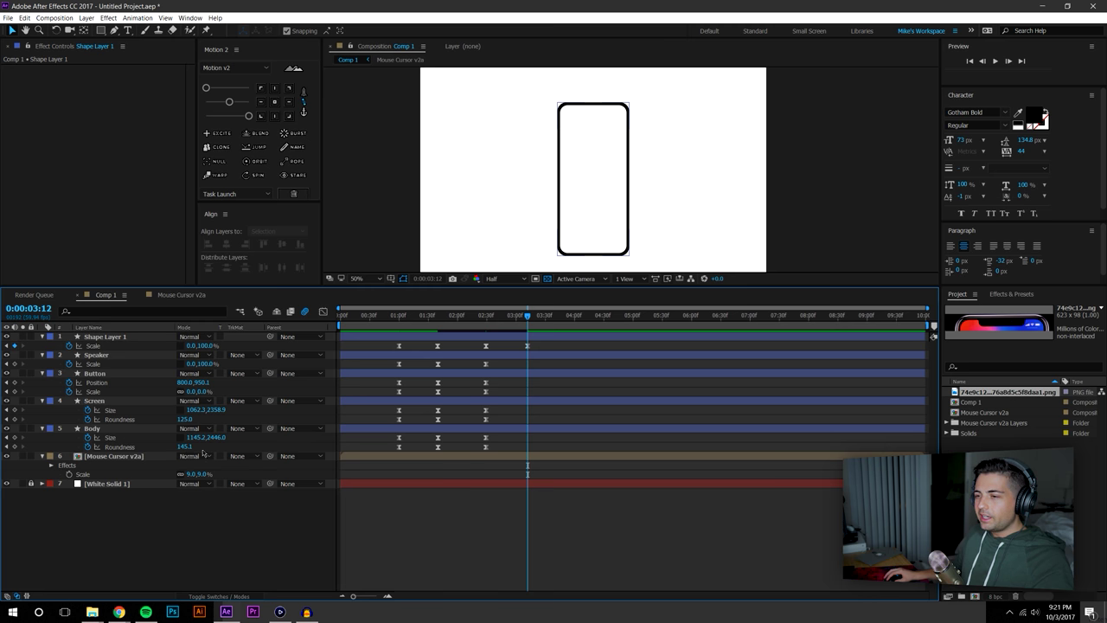
# Try a Size of 2160 by 1080 for the Screen layer at 0:00:03:12
pyautogui.click(190, 409)
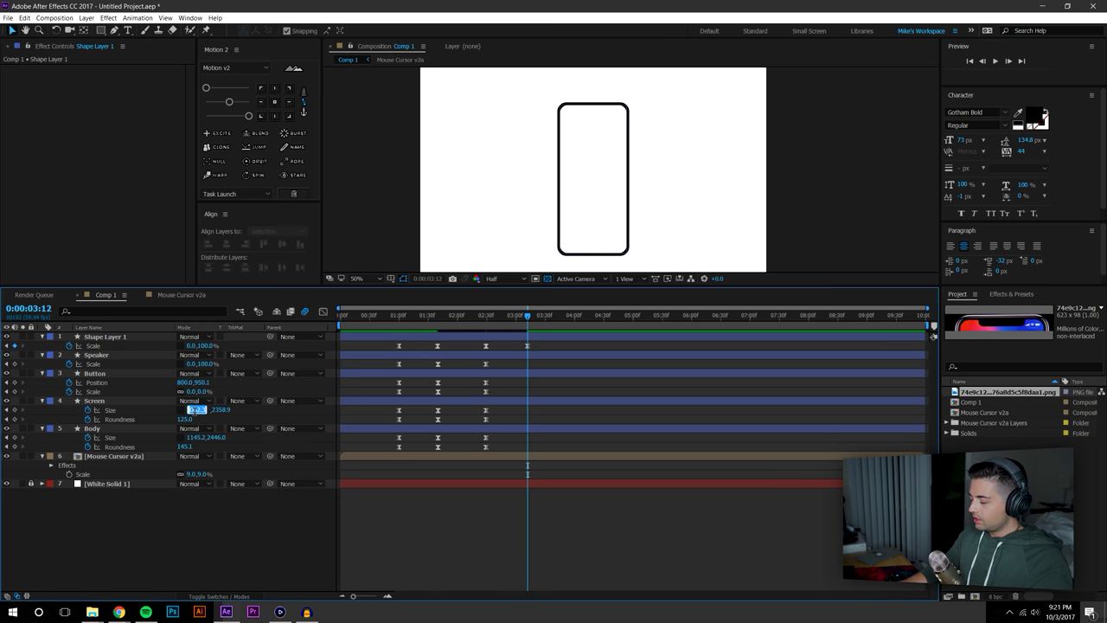
pyautogui.write('19')
pyautogui.press('BackSpace')
pyautogui.press('BackSpace')
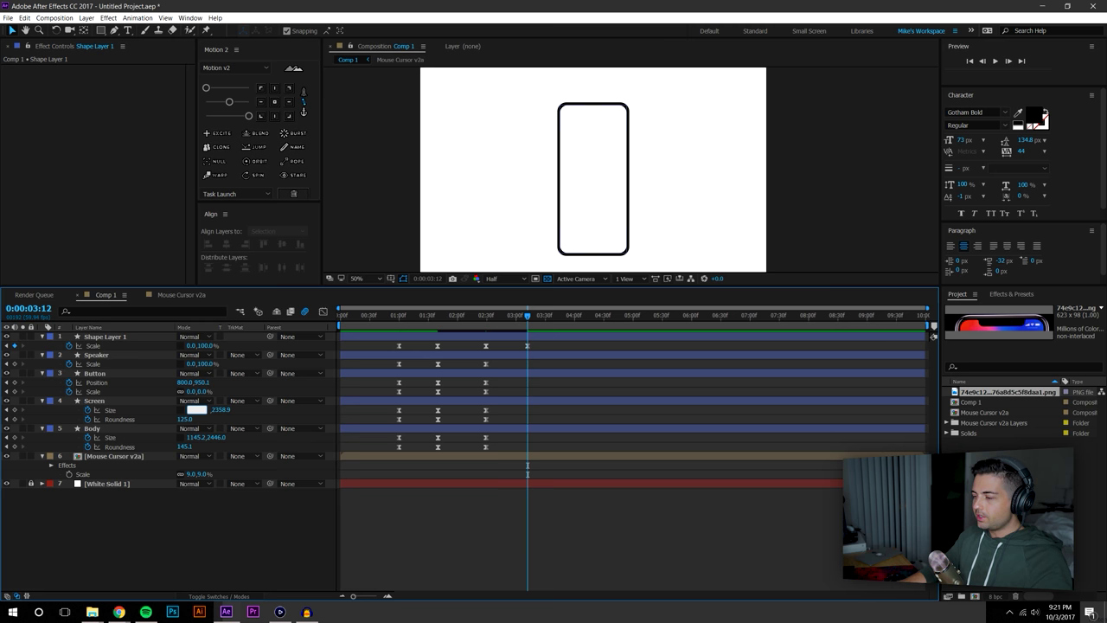
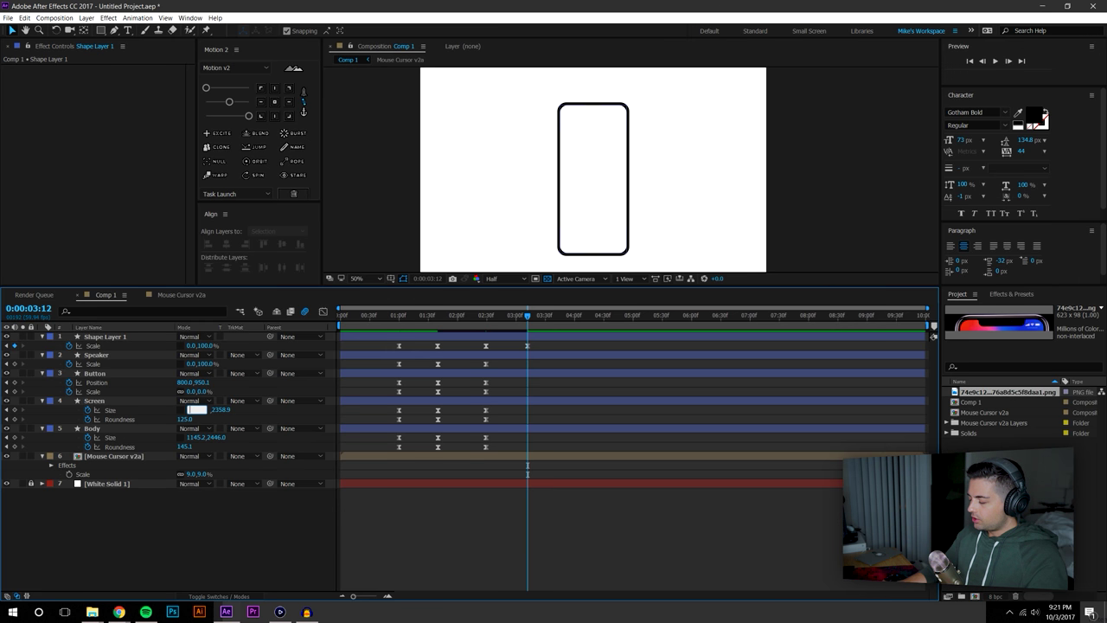
pyautogui.write('0')
pyautogui.press('Tab')
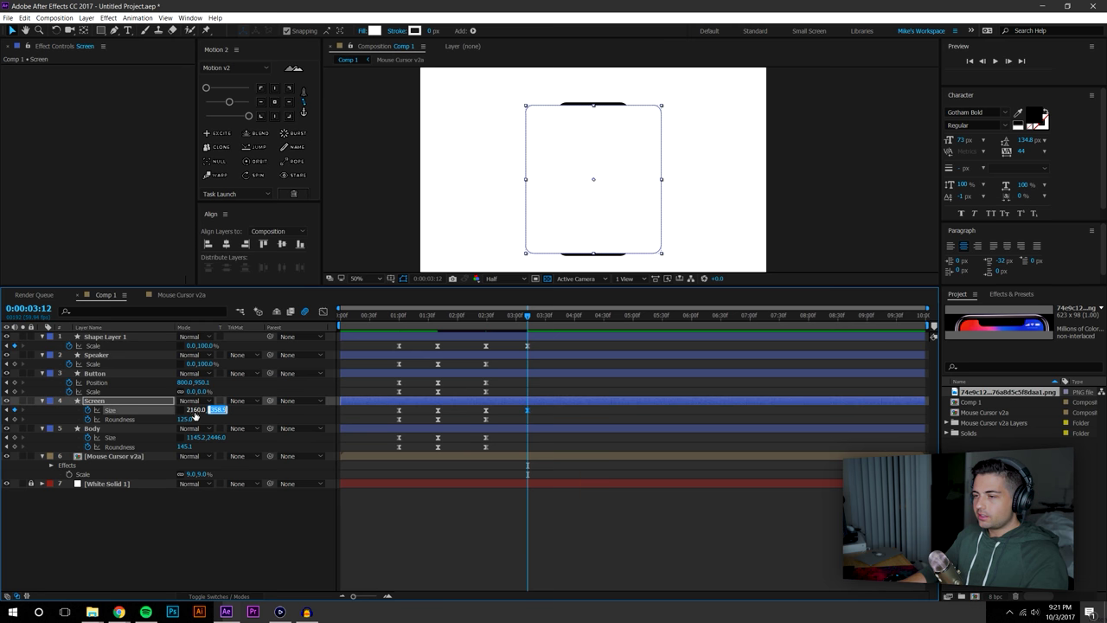
pyautogui.write('1080')
pyautogui.press('Return')
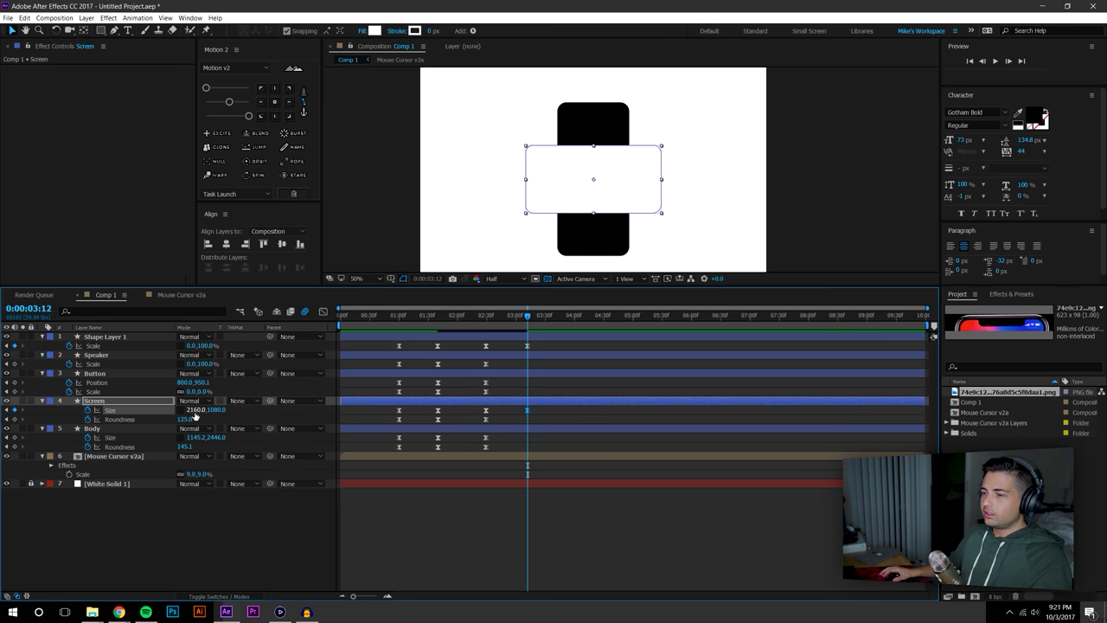
# Set the Screen layer's Size to 1080 by 2160 at 0:00:03:12
pyautogui.click(195, 410)
pyautogui.write('1080')
pyautogui.press('Tab')
pyautogui.write('2160')
pyautogui.press('Return')
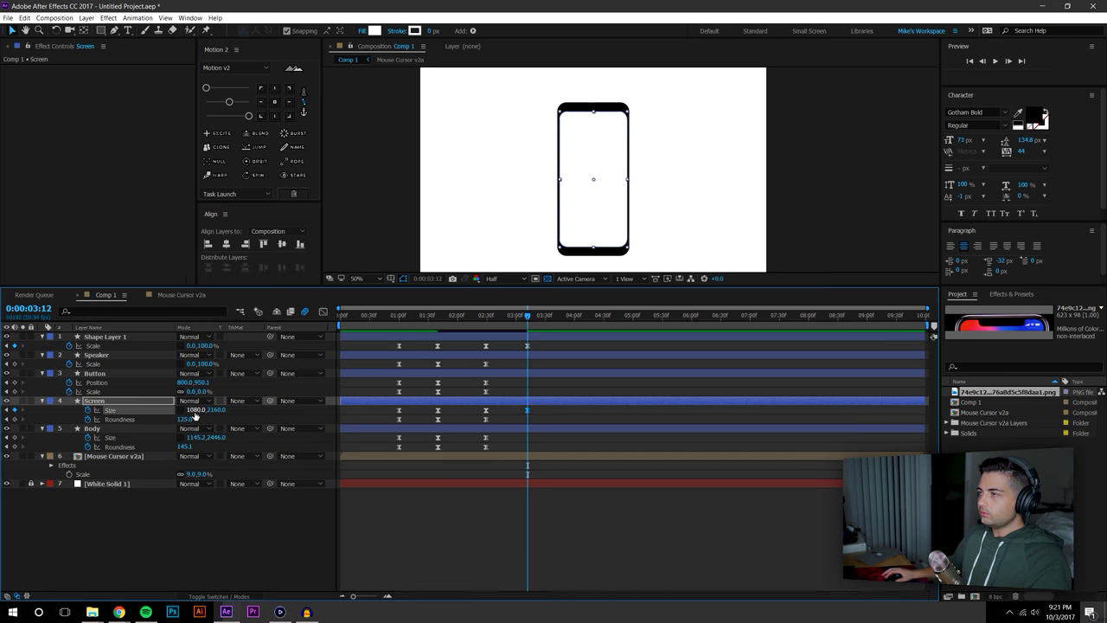
# Reduce the Body layer's Size to 1118.2 by 2360 at 0:00:03:12
pyautogui.click(675, 585)
pyautogui.scroll(-2, 653, 187)
pyautogui.scroll(4, 653, 187)
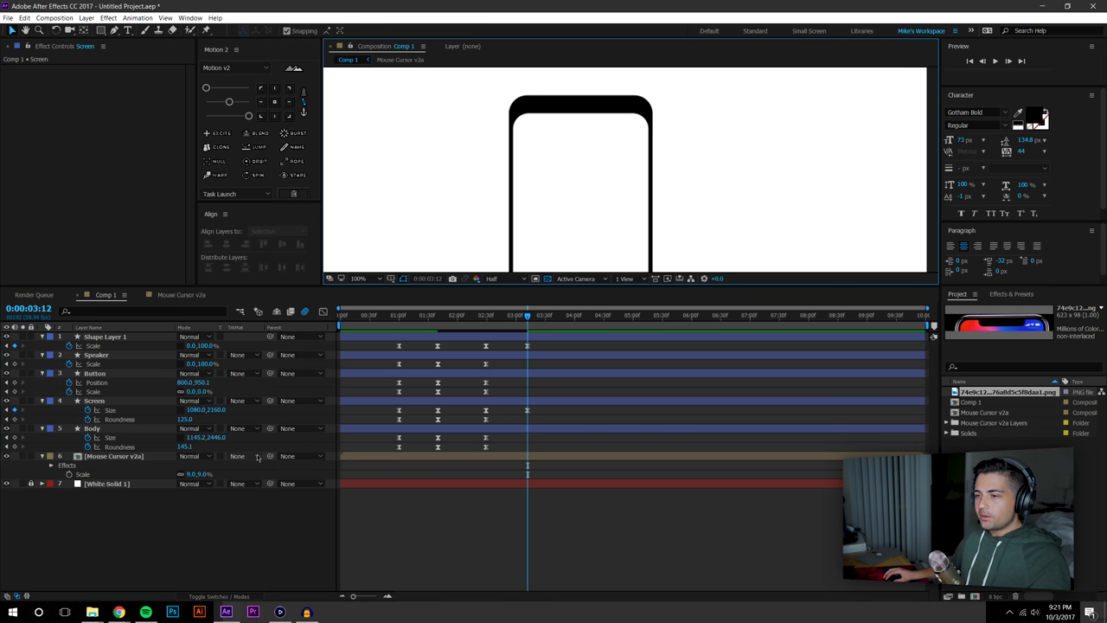
pyautogui.click(186, 447)
pyautogui.moveTo(193, 438)
pyautogui.mouseDown()
pyautogui.moveTo(173, 439)
pyautogui.moveTo(225, 437)
pyautogui.moveTo(188, 435)
pyautogui.mouseUp()
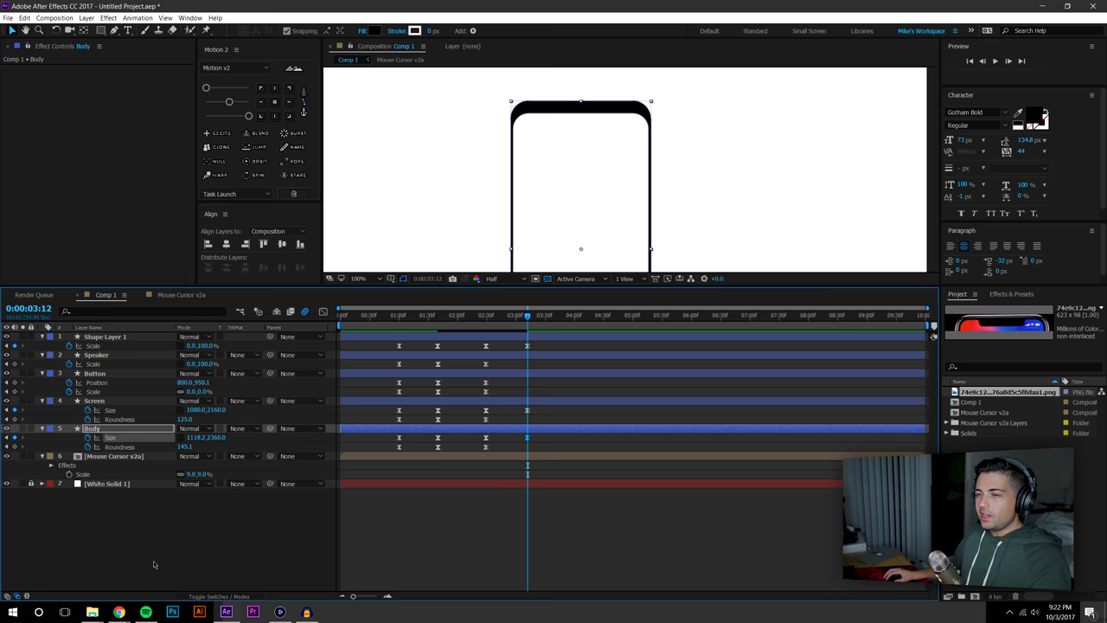
pyautogui.click(178, 529)
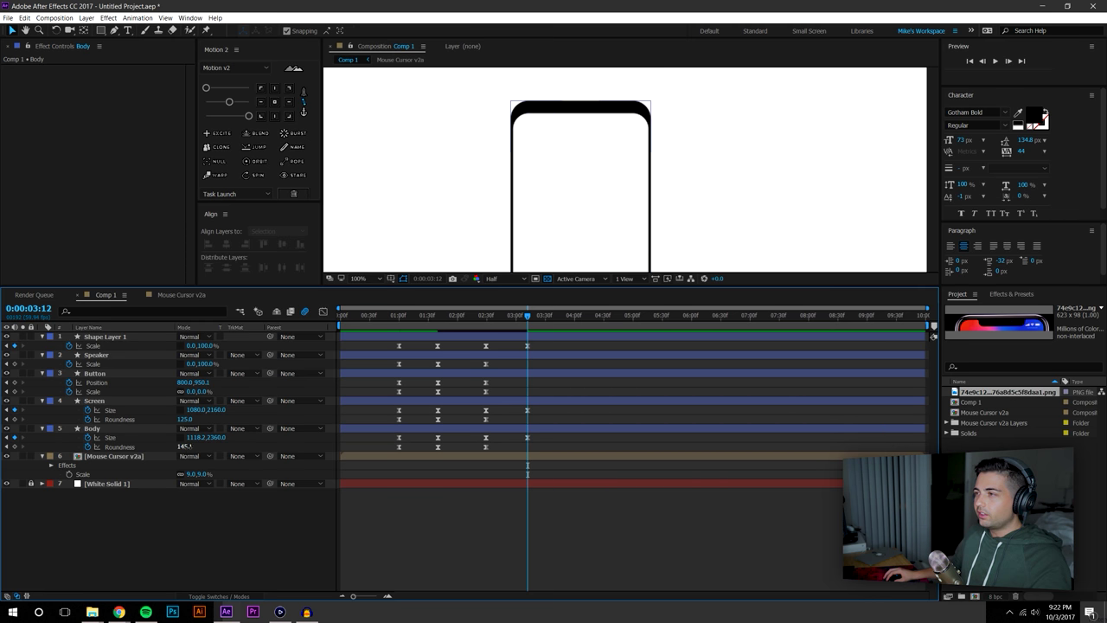
# Set Roundness at 0:00:03:12 to 125.1 for the Body and 72 for the Screen
pyautogui.moveTo(189, 450); pyautogui.dragTo(168, 451)
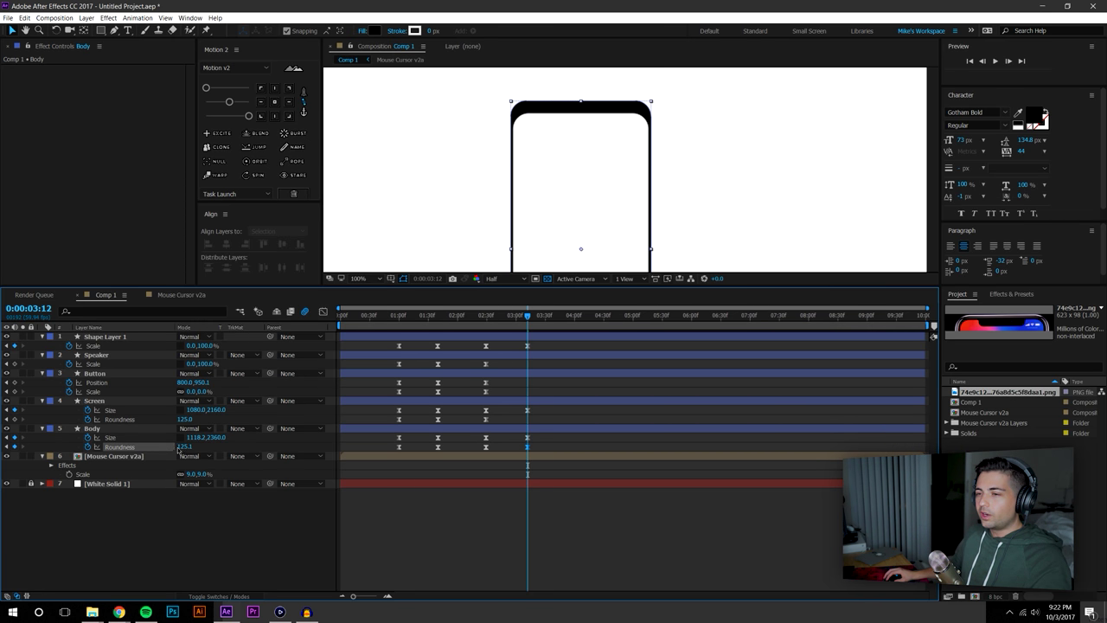
pyautogui.click(179, 448)
pyautogui.moveTo(185, 419); pyautogui.dragTo(158, 420)
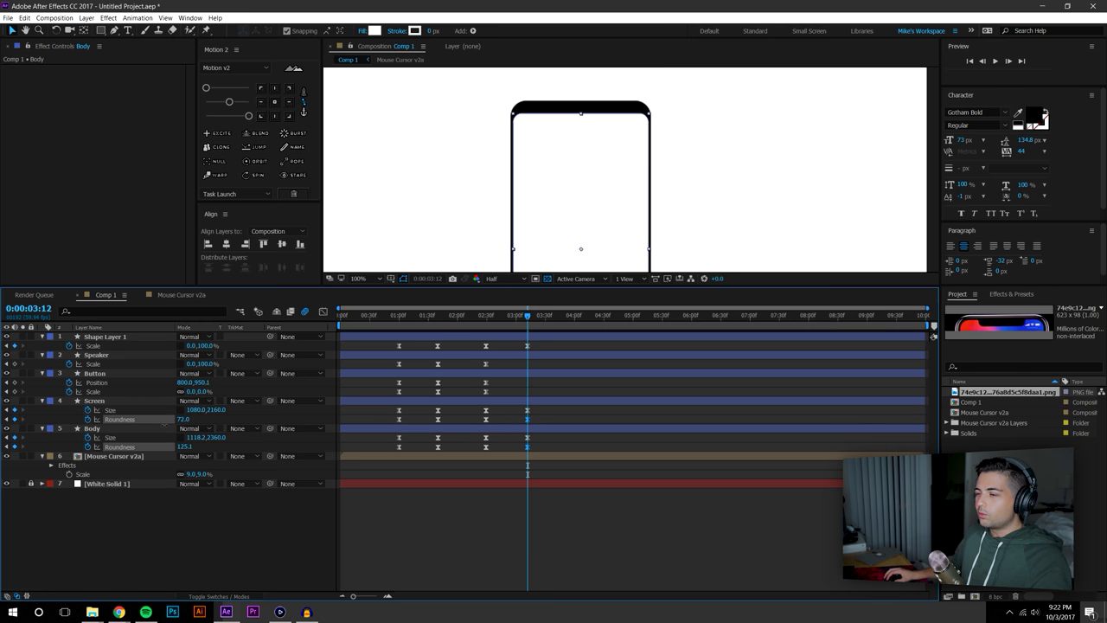
pyautogui.click(197, 533)
pyautogui.scroll(-1, 547, 166)
pyautogui.moveTo(595, 183); pyautogui.dragTo(573, 146)
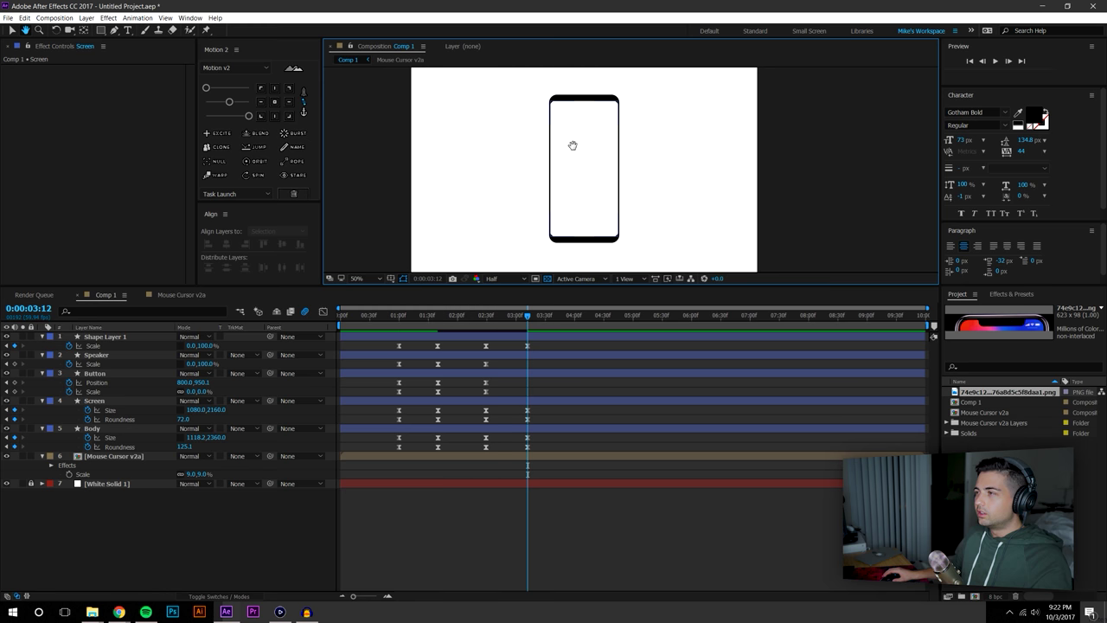
pyautogui.click(625, 531)
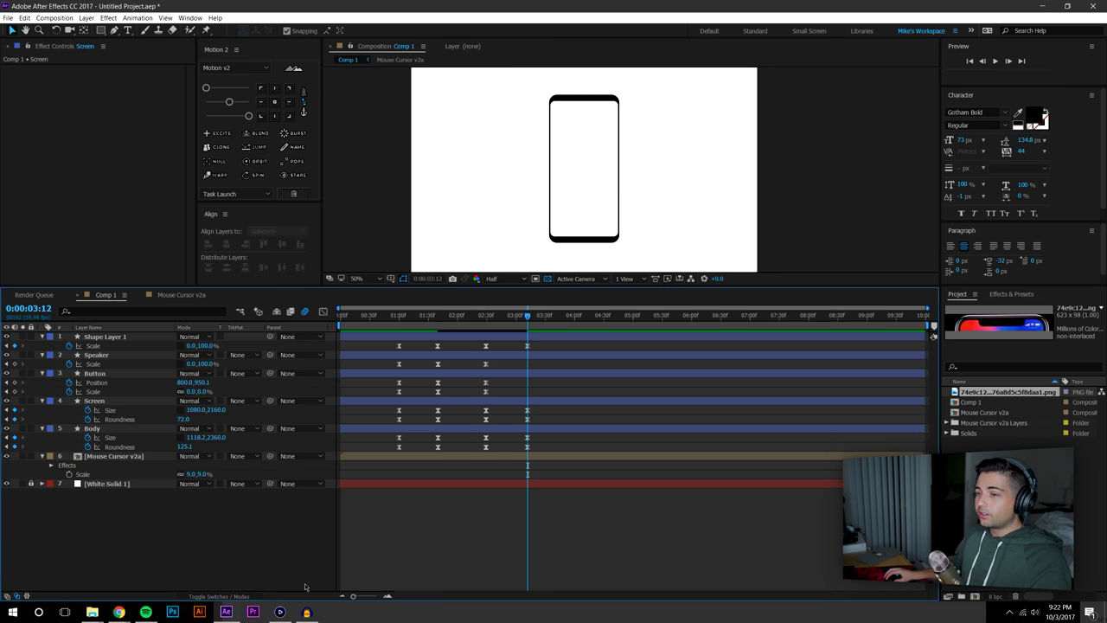
# Add Position and Scale keyframes to the Button layer at 0:00:03:12, keeping its current values
pyautogui.click(102, 374)
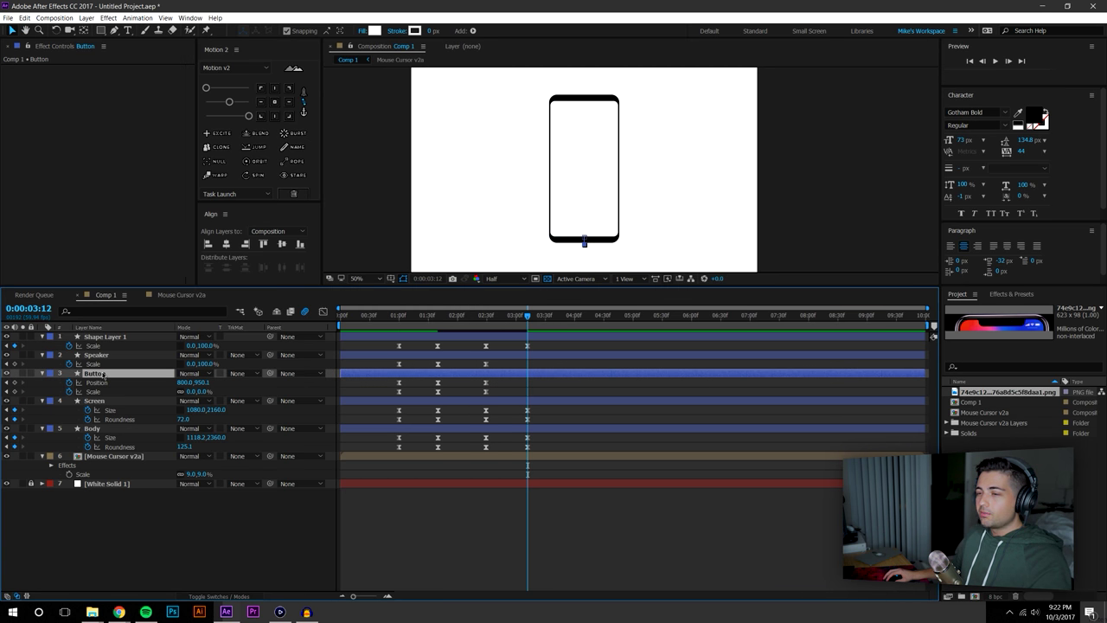
pyautogui.click(15, 382)
pyautogui.click(15, 392)
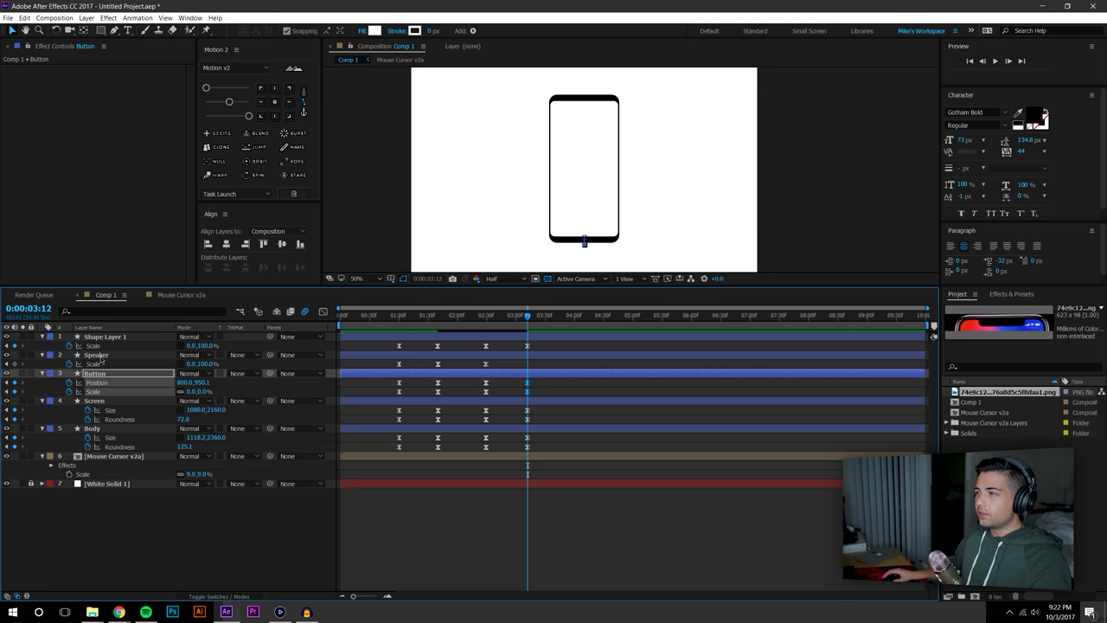
# Set the Speaker's horizontal Scale to 72% at 0:00:03:12 and display the layer's Position property
pyautogui.click(97, 356)
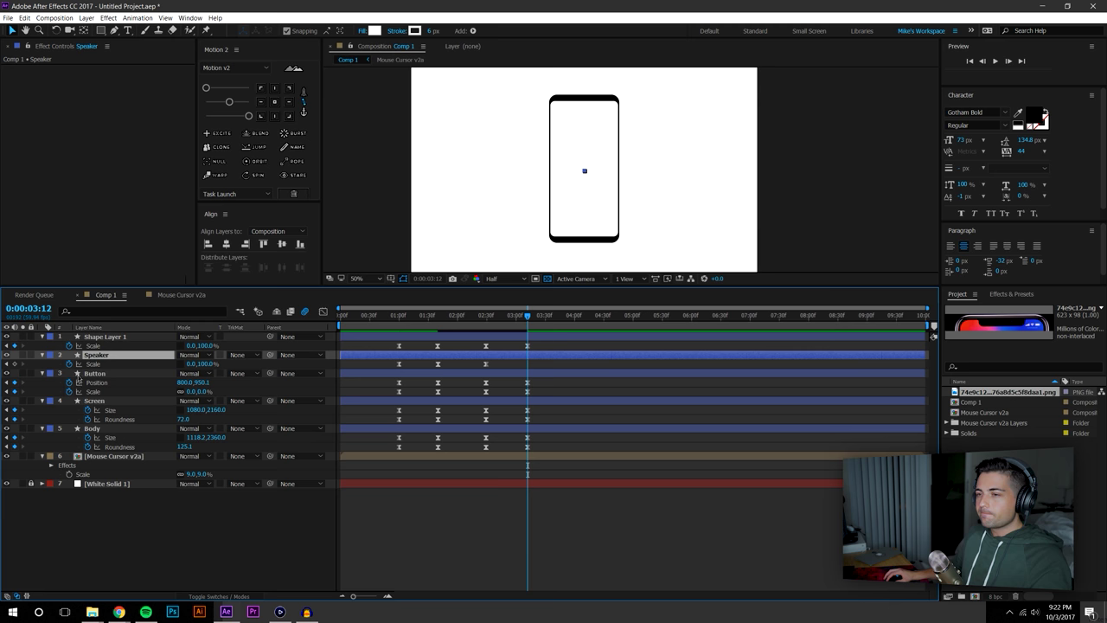
pyautogui.click(205, 364)
pyautogui.click(247, 543)
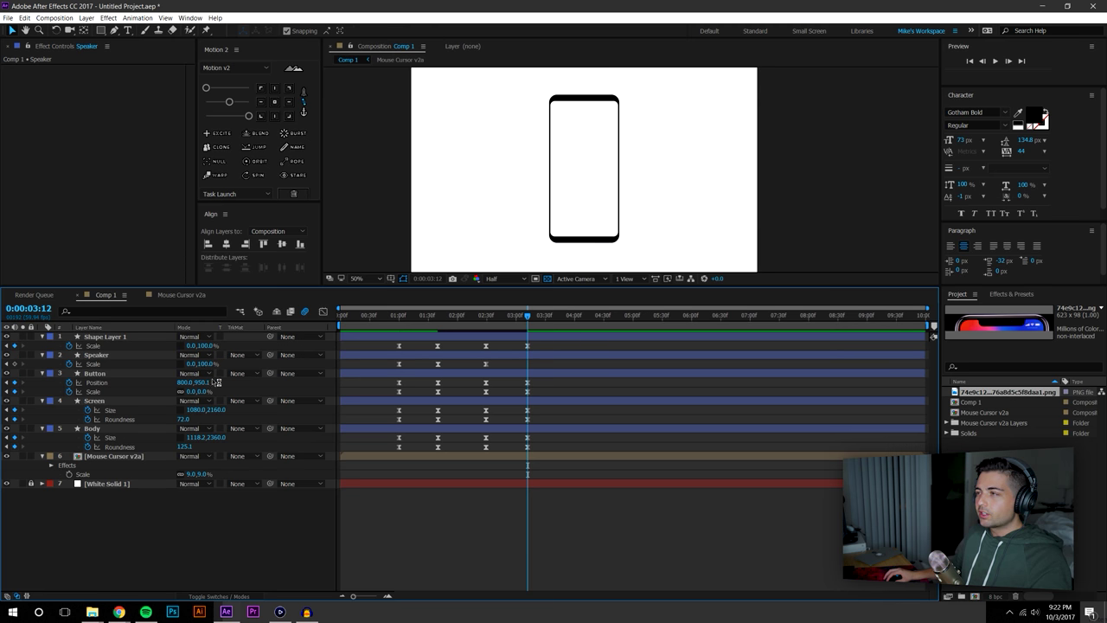
pyautogui.moveTo(191, 364); pyautogui.dragTo(319, 366)
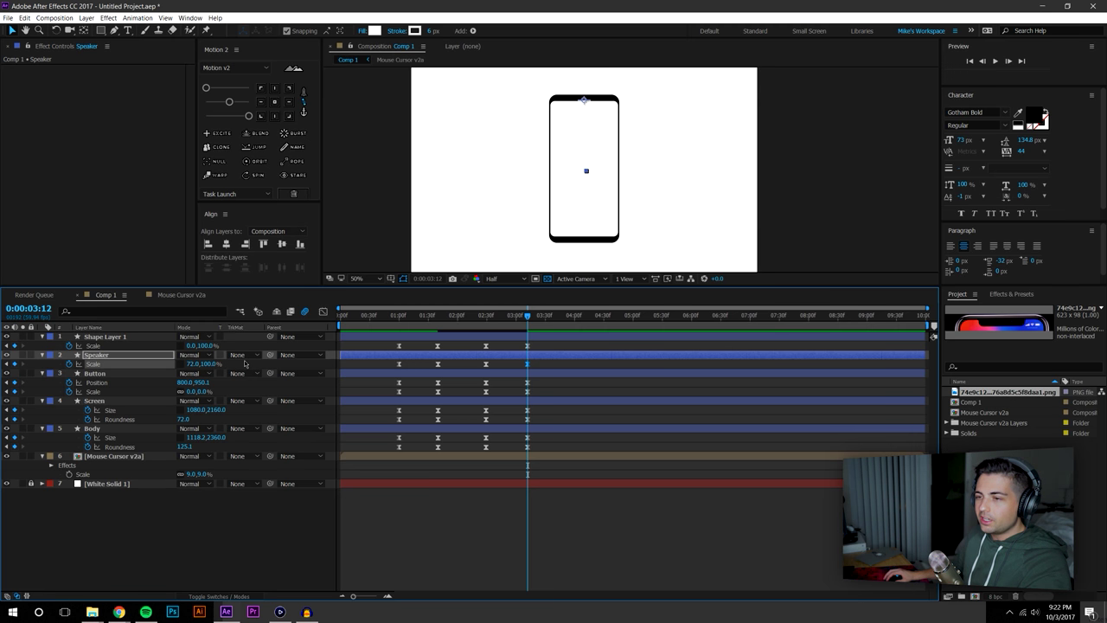
pyautogui.press('p')
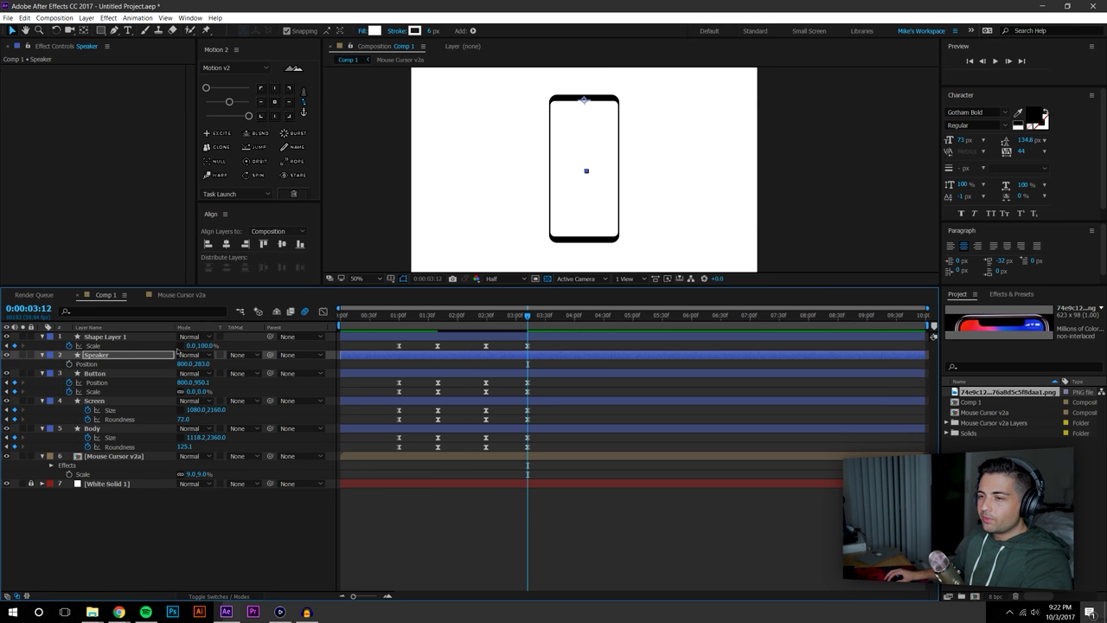
# Add Speaker Position keyframes at 0:00:01:00, 0:00:01:40 and 0:00:02:29, keeping its current position
pyautogui.click(69, 364)
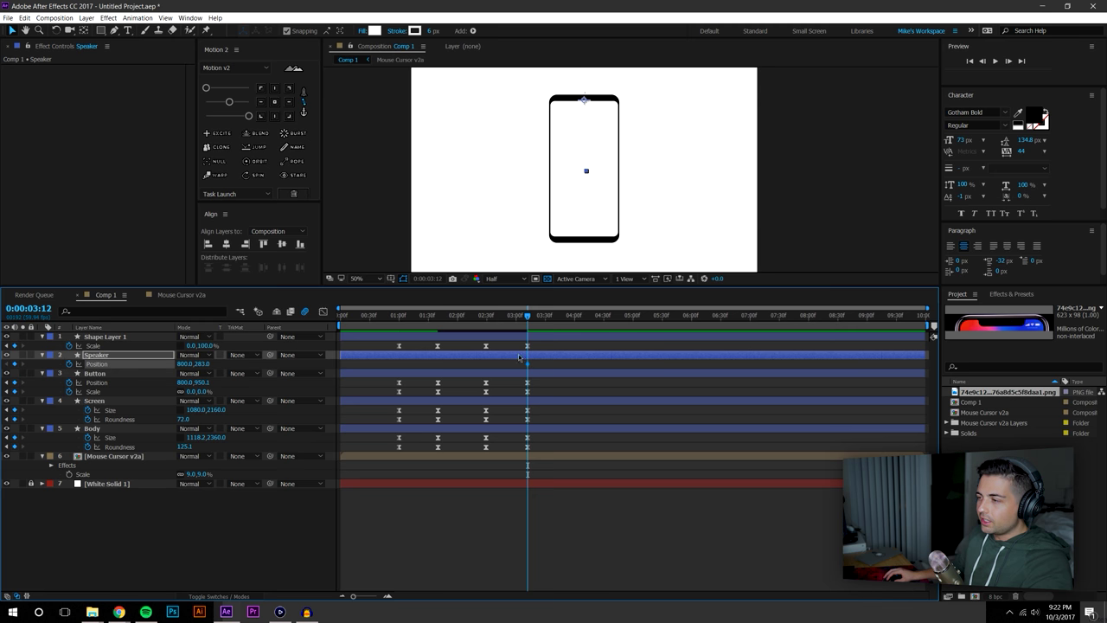
pyautogui.moveTo(529, 368); pyautogui.dragTo(400, 393)
pyautogui.click(400, 317)
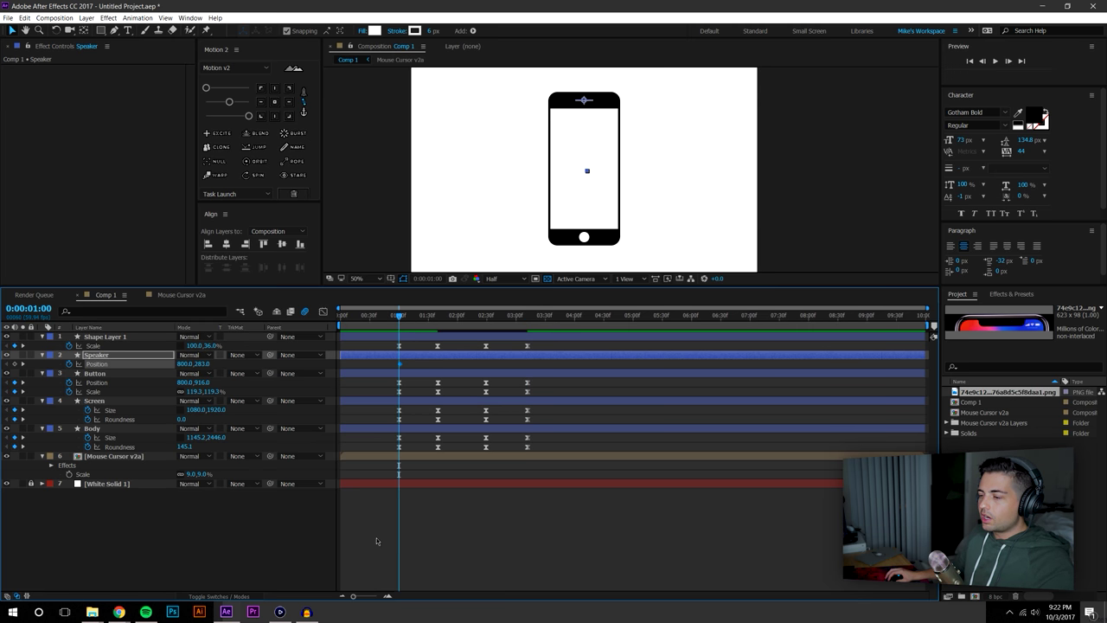
pyautogui.click(387, 597)
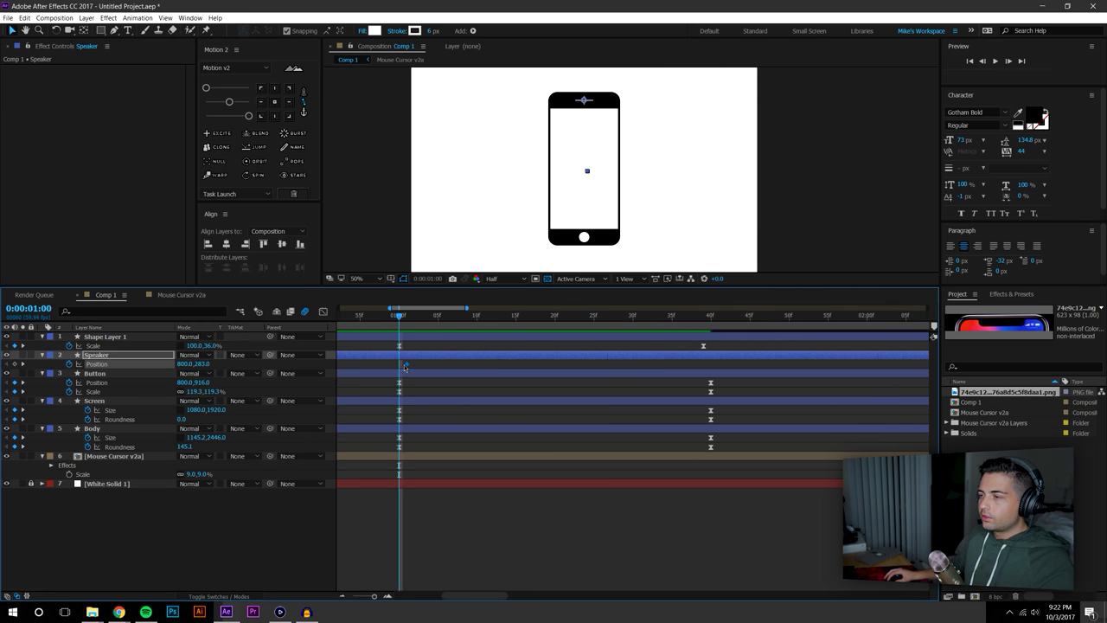
pyautogui.moveTo(442, 323); pyautogui.dragTo(711, 346)
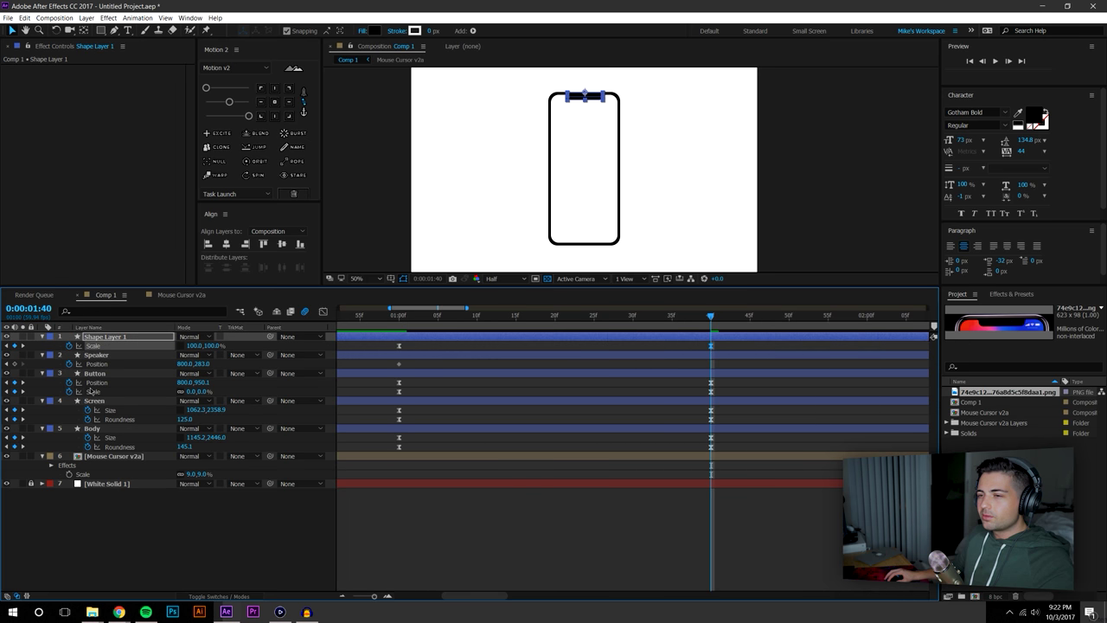
pyautogui.click(14, 364)
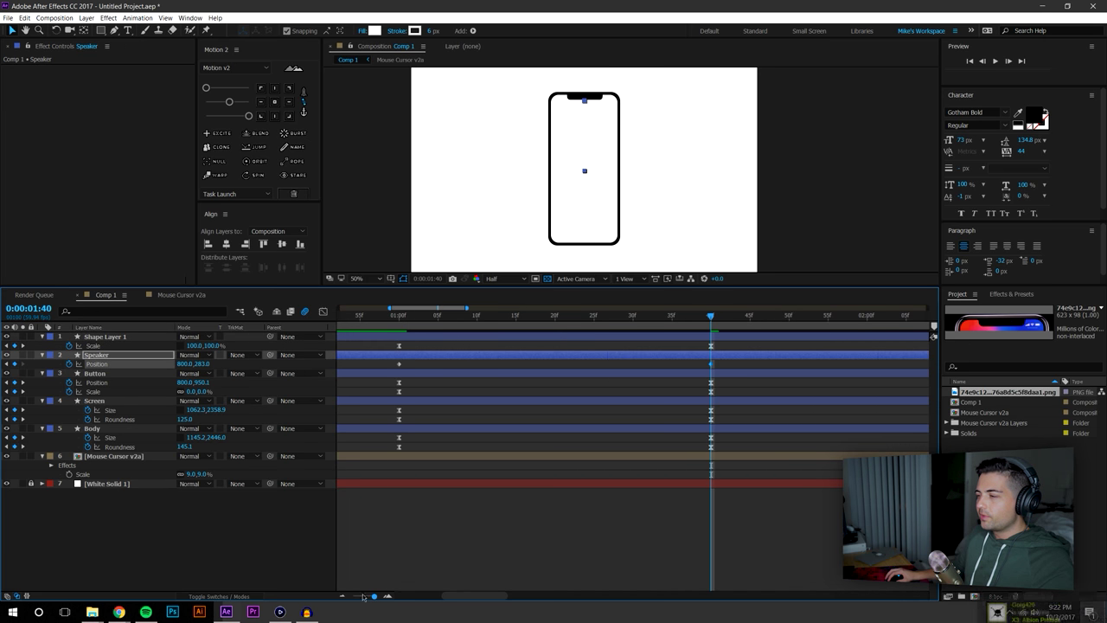
pyautogui.press('-')
pyautogui.press('k')
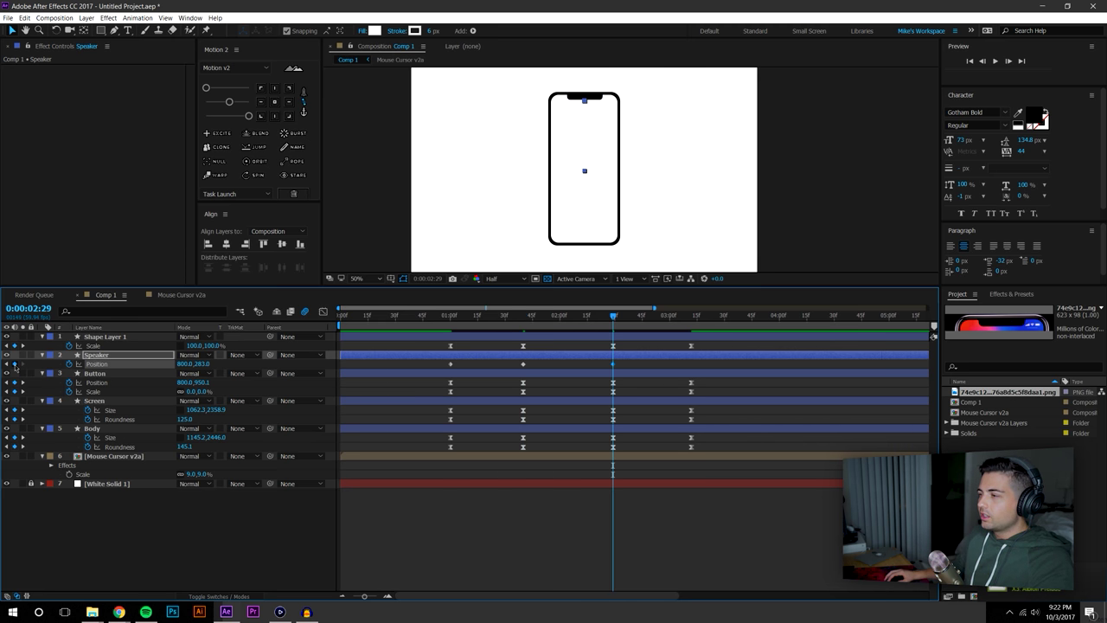
# Raise the Speaker to a Y position of 273 at 0:00:03:12
pyautogui.press('k')
pyautogui.scroll(6, 525, 132)
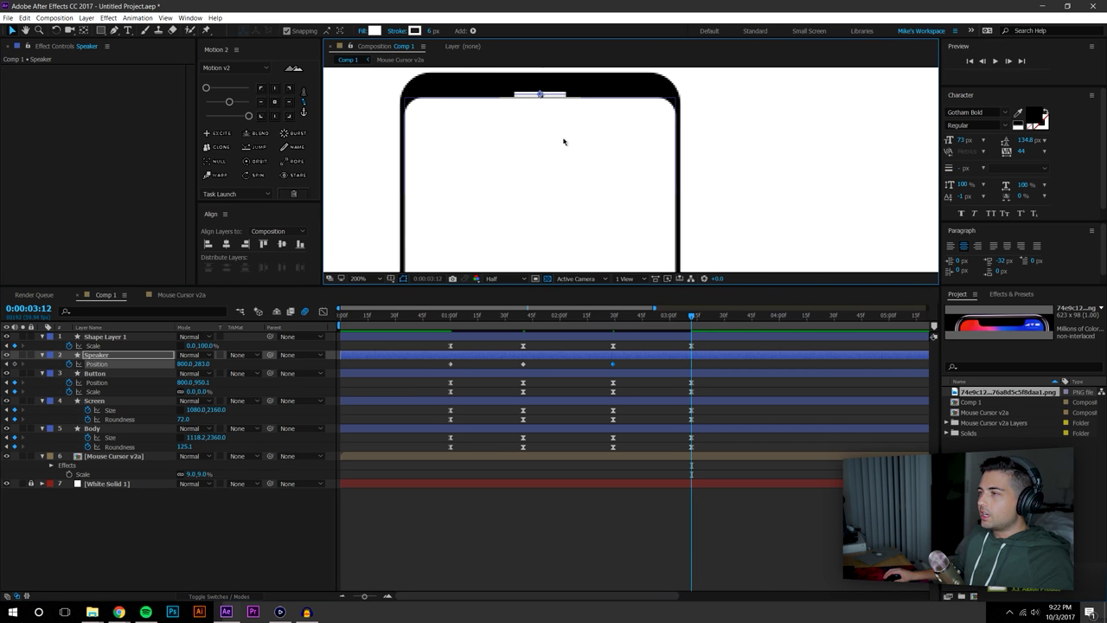
pyautogui.moveTo(490, 162); pyautogui.dragTo(490, 145)
# Select all keyframes, including the Speaker's new Position keyframes, and ease them with Motion 2
pyautogui.click(476, 363)
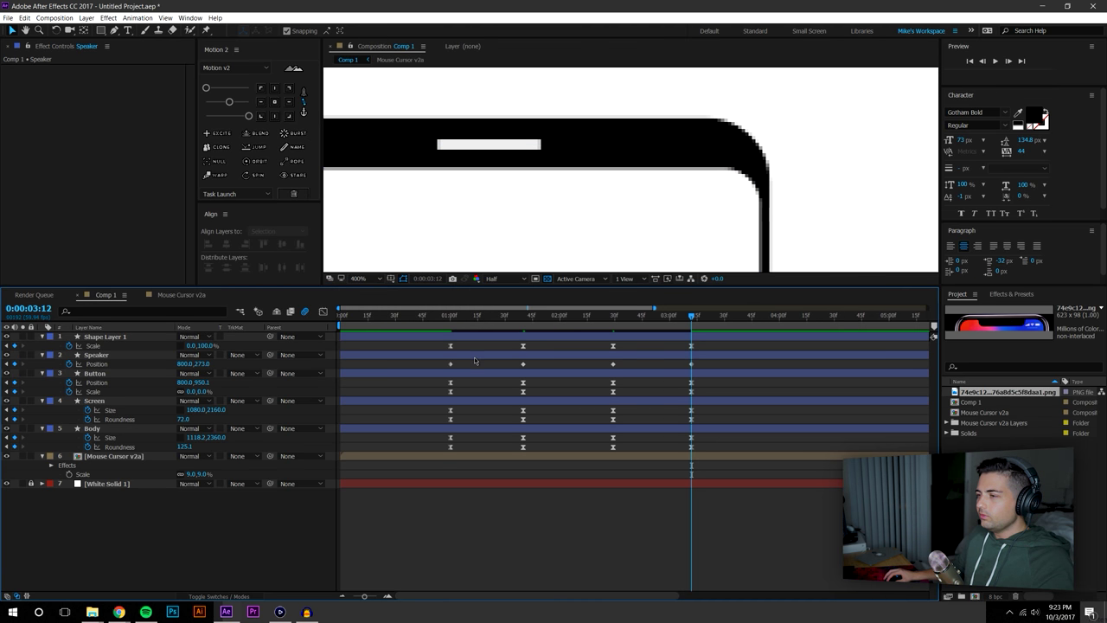
pyautogui.hotkey('ctrl', 'a')
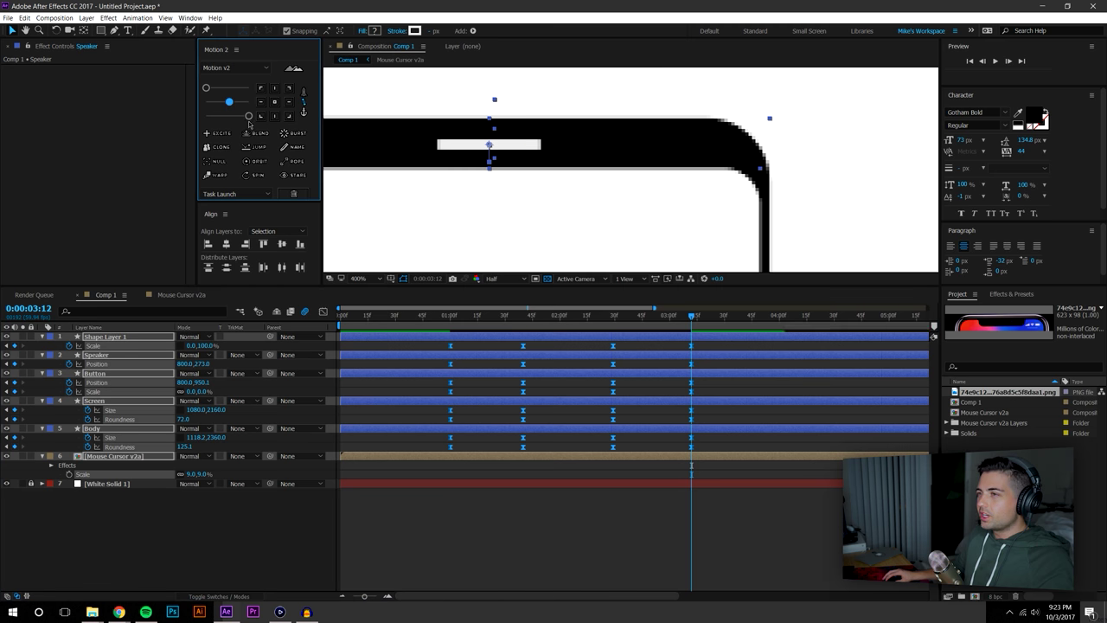
pyautogui.scroll(-8, 438, 145)
pyautogui.click(769, 174)
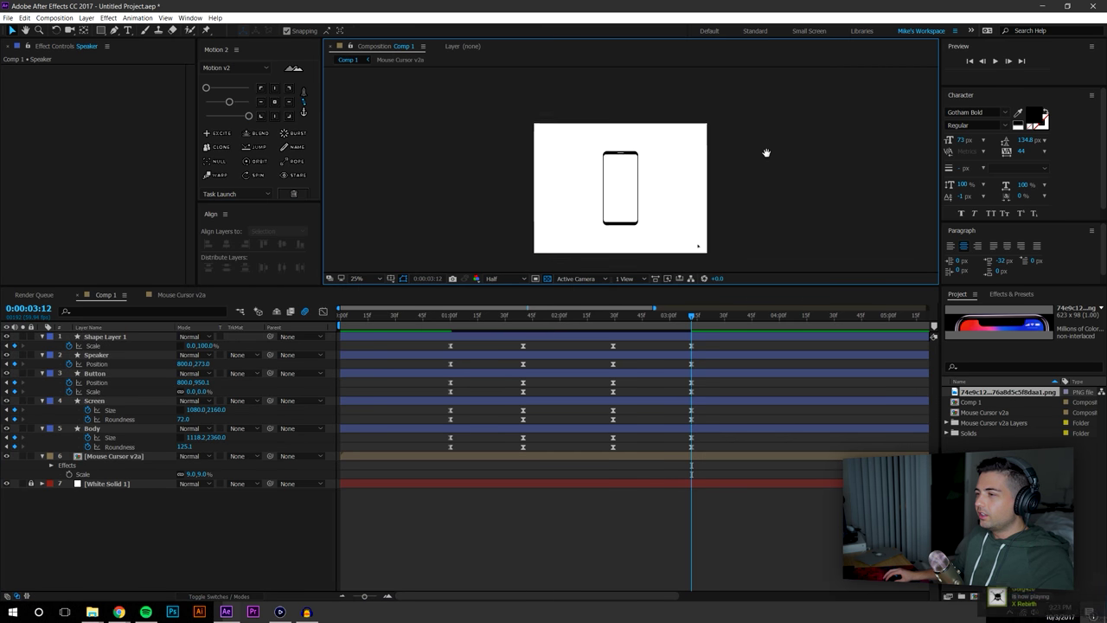
# Preview the animation from just before 0:00:01:00 and examine the notch and speaker closely at 0:00:03:03
pyautogui.click(447, 317)
pyautogui.click(997, 61)
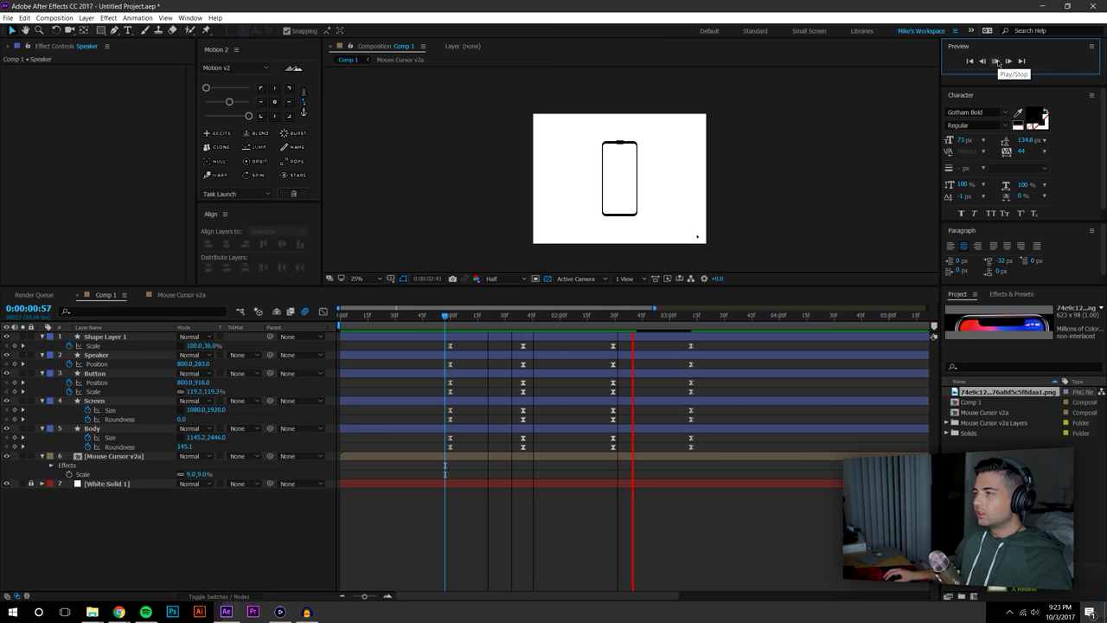
pyautogui.moveTo(615, 317); pyautogui.dragTo(672, 317)
pyautogui.scroll(4, 634, 141)
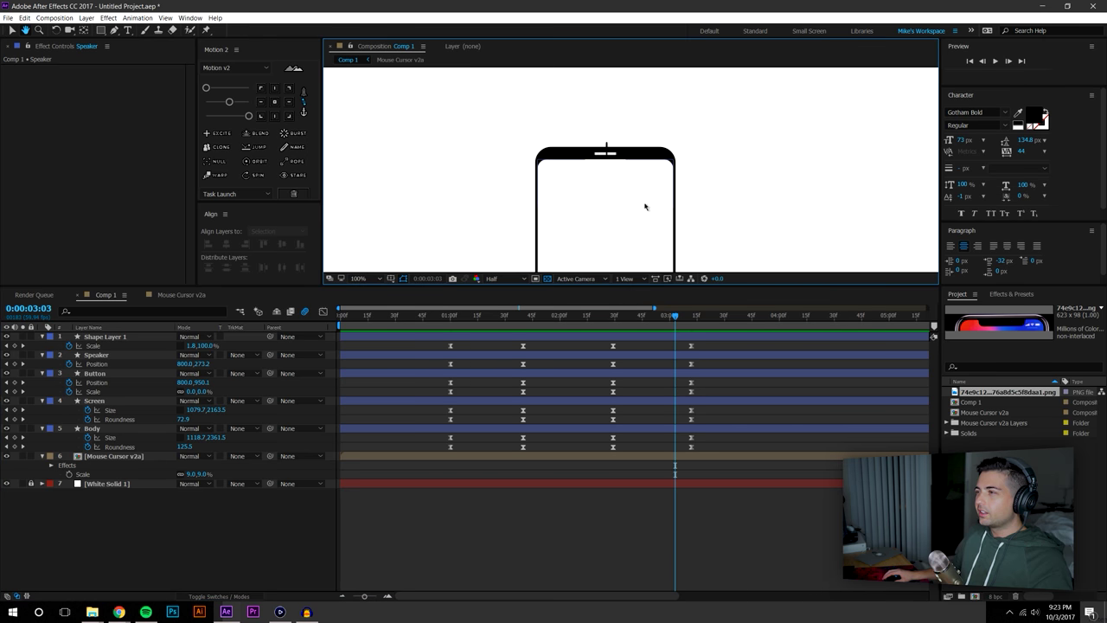
pyautogui.scroll(2, 632, 173)
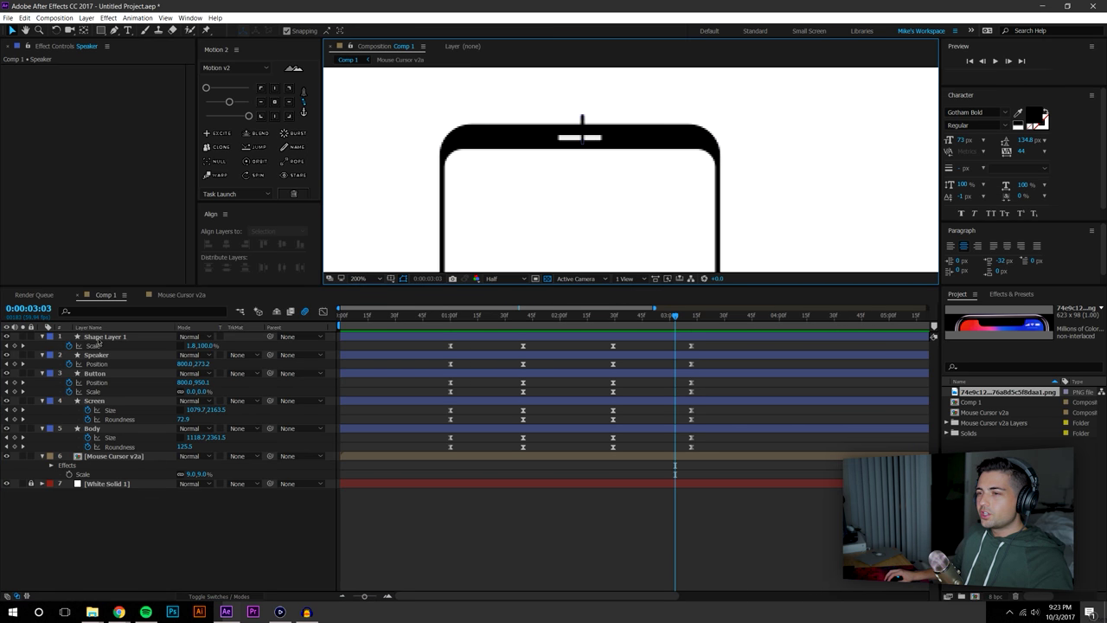
# Rename Shape Layer 1 as iPhone X Worst Feature
pyautogui.rightClick(99, 339)
pyautogui.click(133, 596)
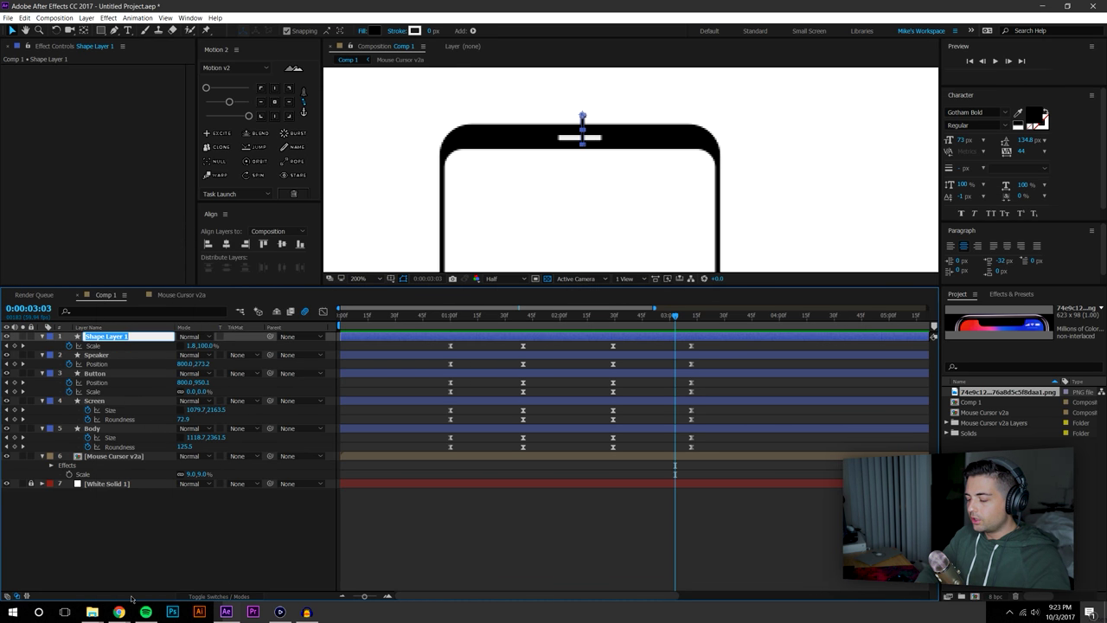
pyautogui.write('iPhone X Wor')
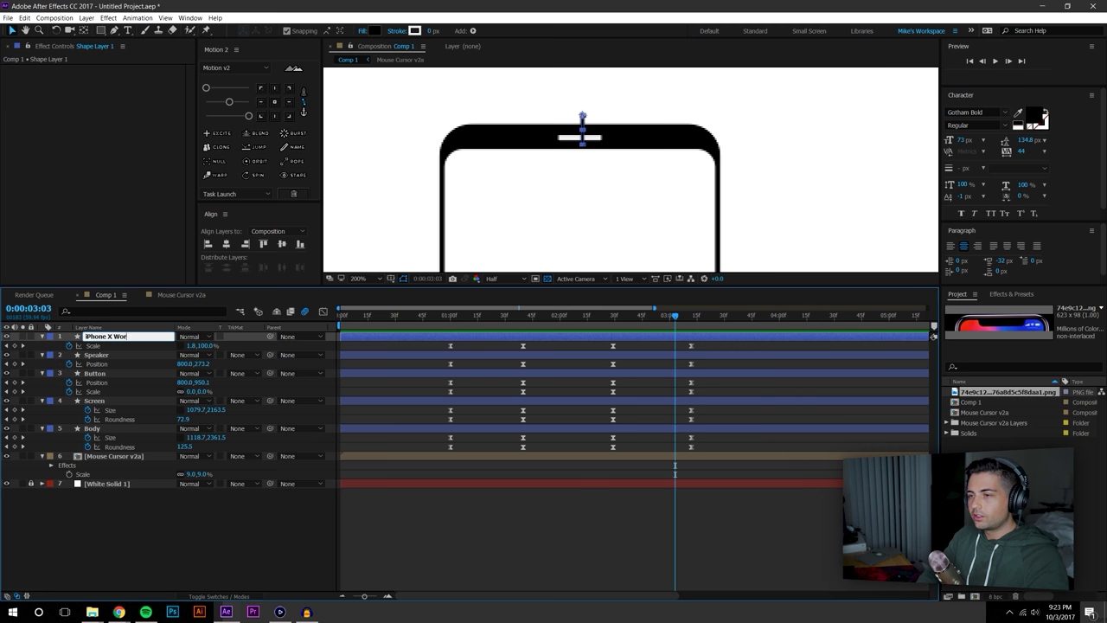
pyautogui.write('st Feature')
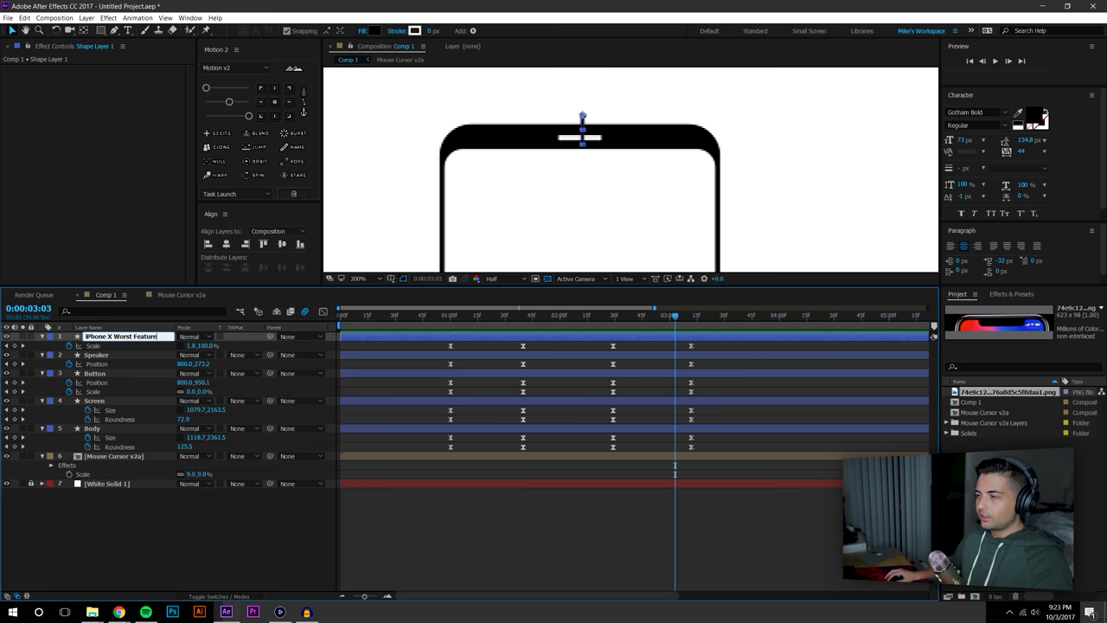
pyautogui.click(509, 514)
# Compare the notch at the 0:00:02:29 and 0:00:03:12 keyframes and undo the layer rename
pyautogui.moveTo(608, 320); pyautogui.dragTo(650, 343)
pyautogui.press('j')
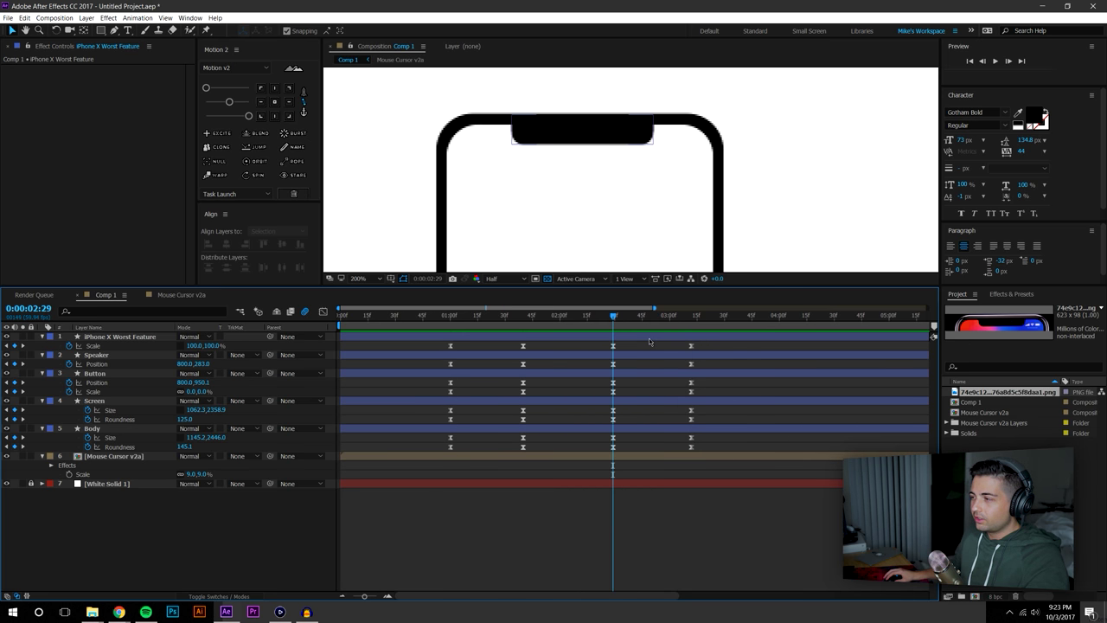
pyautogui.press('k')
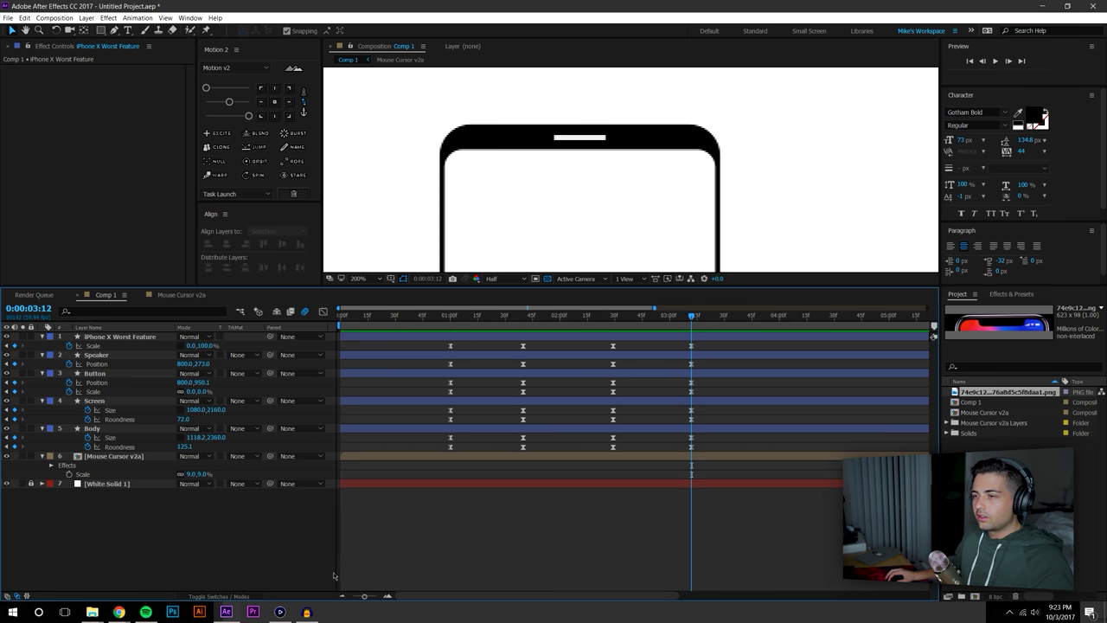
pyautogui.hotkey('ctrl', 'z')
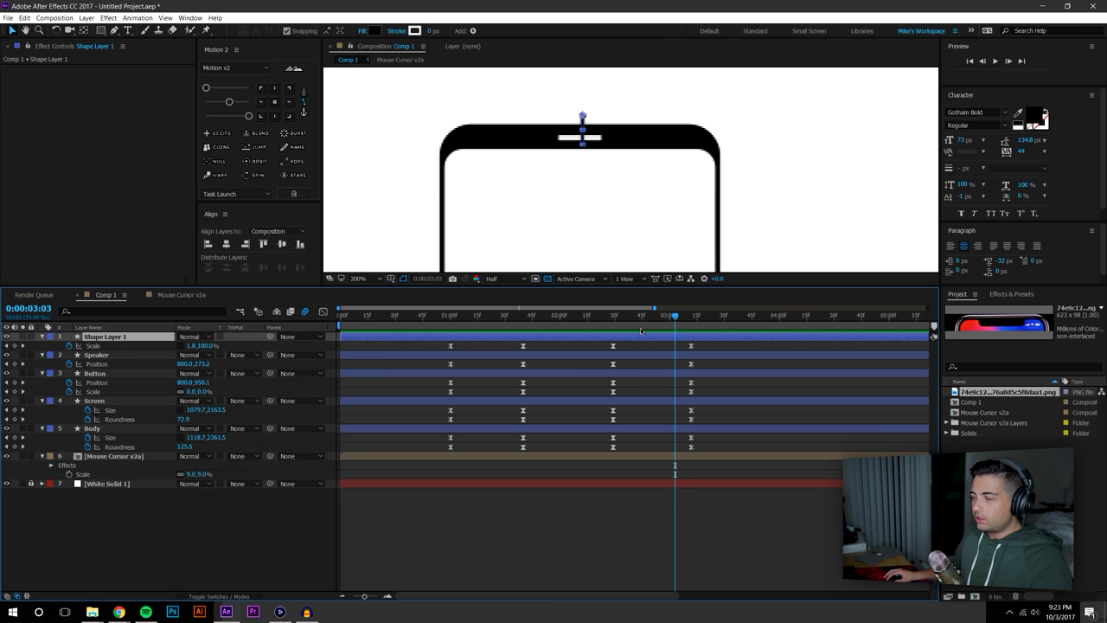
# Set Shape Layer 1's Scale to 100% horizontally and 0% vertically at 0:00:03:12
pyautogui.press('j')
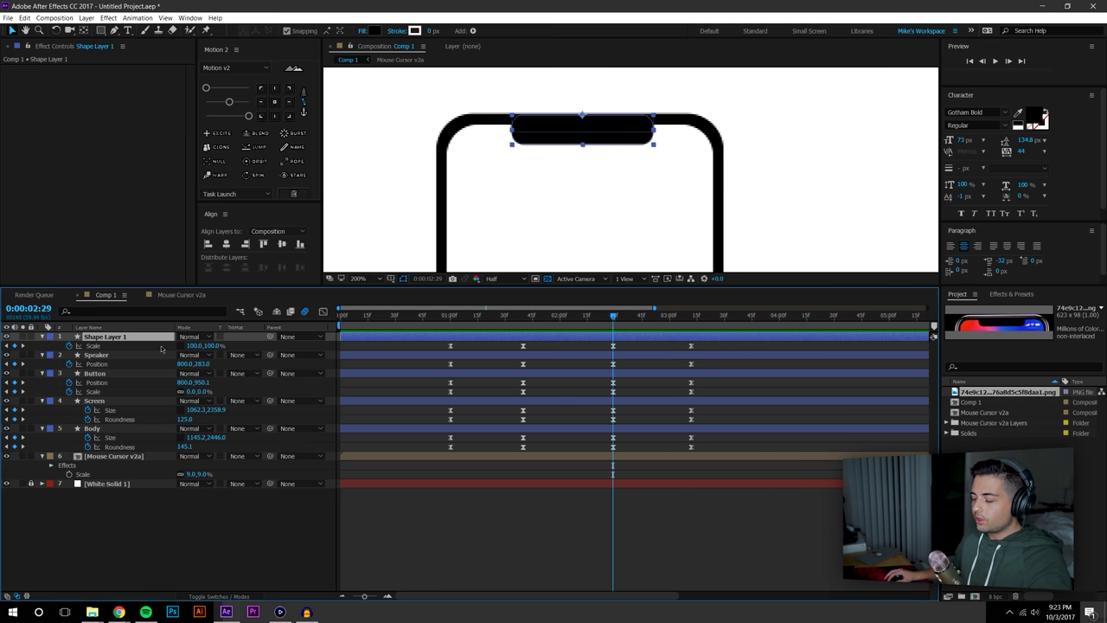
pyautogui.press('k')
pyautogui.click(192, 346)
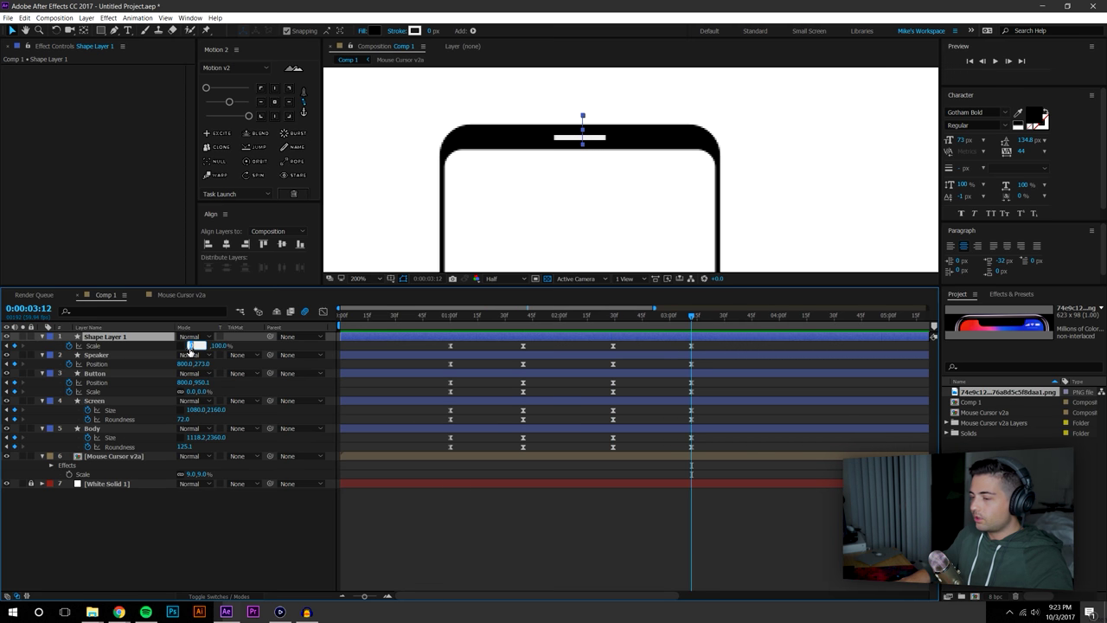
pyautogui.write('100')
pyautogui.press('Tab')
pyautogui.write('0')
pyautogui.press('Return')
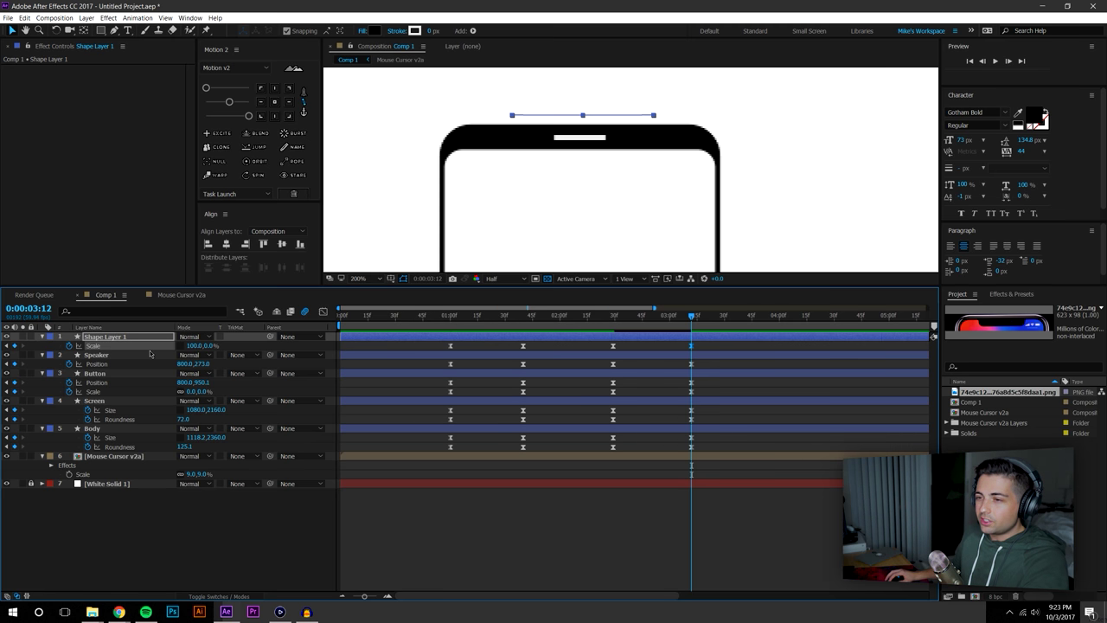
# Add Position keyframes to Shape Layer 1 at 0:00:03:12, 0:00:02:29, 0:00:01:40 and 0:00:01:00, keeping its current position
pyautogui.press('p')
pyautogui.click(69, 345)
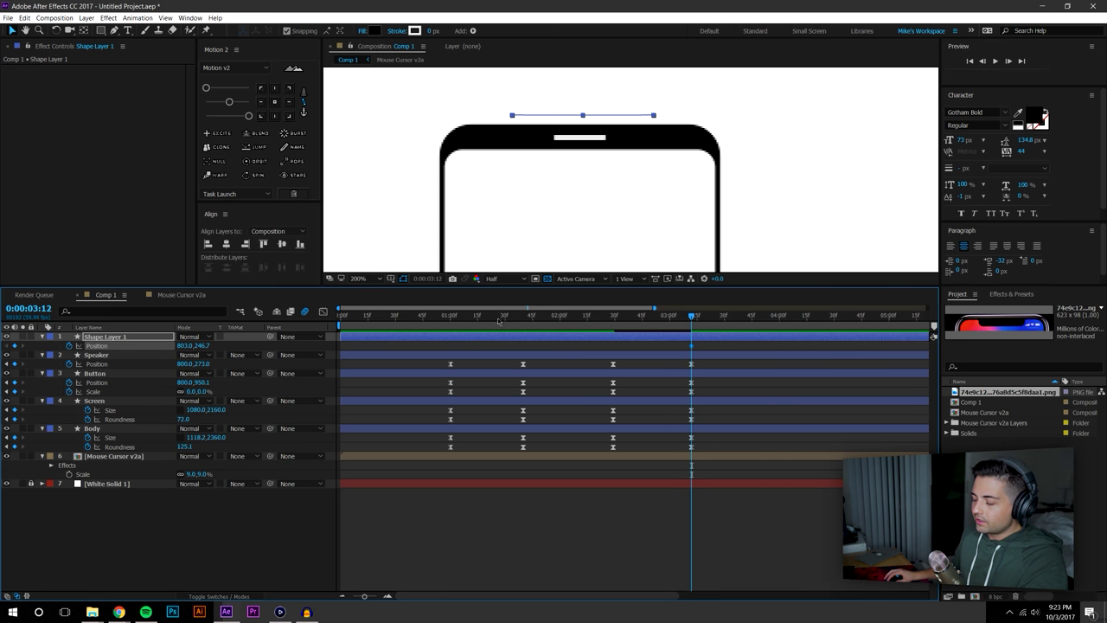
pyautogui.press('j')
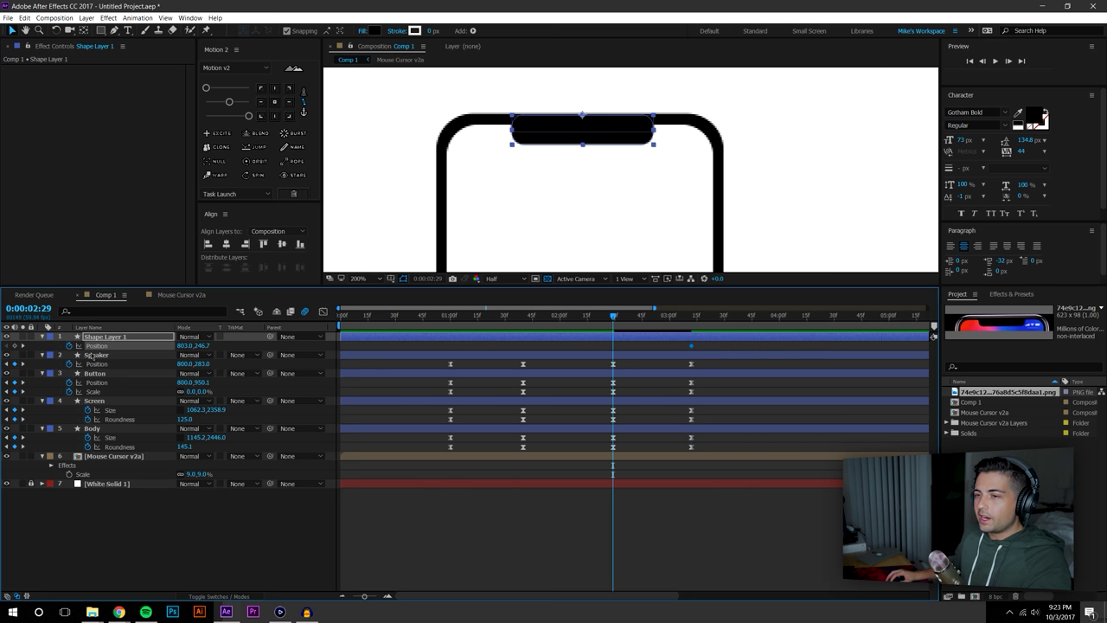
pyautogui.press('j')
pyautogui.click(15, 346)
pyautogui.press('j')
pyautogui.click(14, 346)
# Lower Shape Layer 1 to a Y position of 258.5 at 0:00:03:12, level with the phone's top edge
pyautogui.press('k')
pyautogui.press('k')
pyautogui.press('k')
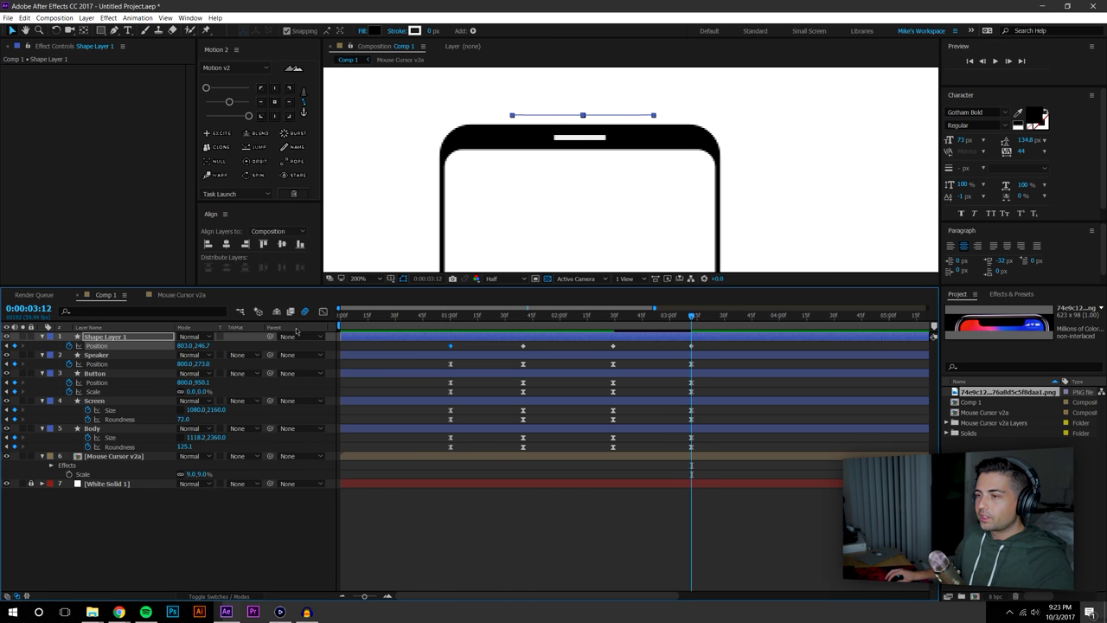
pyautogui.moveTo(200, 346); pyautogui.dragTo(267, 339)
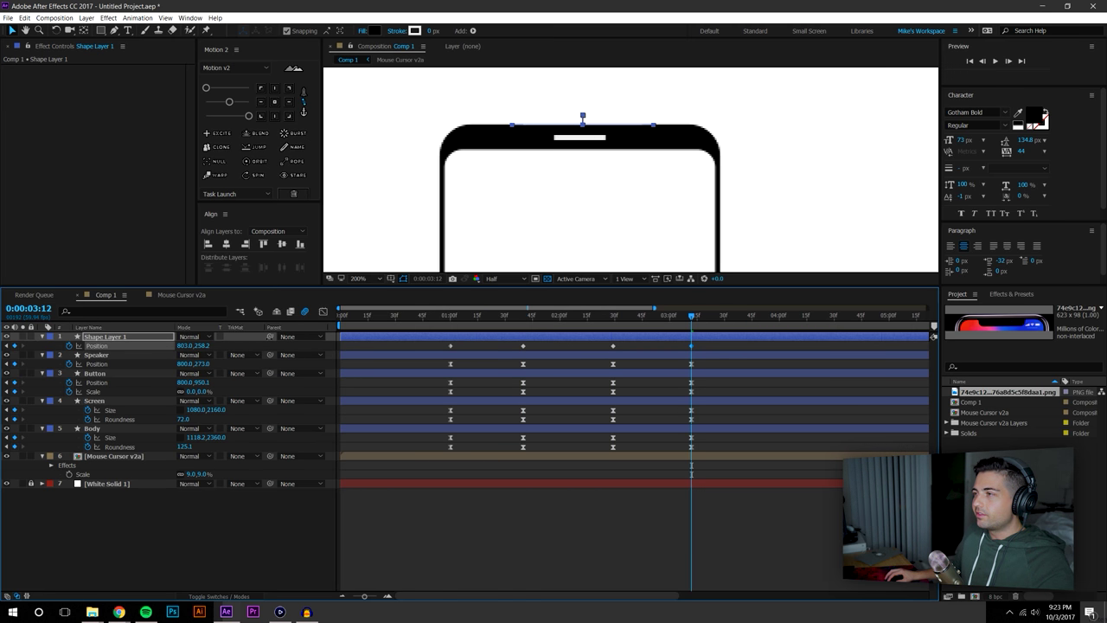
pyautogui.click(788, 560)
# Ease all layers' keyframes, including Shape Layer 1's Position keyframes, with Motion 2 and preview the animation
pyautogui.moveTo(433, 344); pyautogui.dragTo(729, 483)
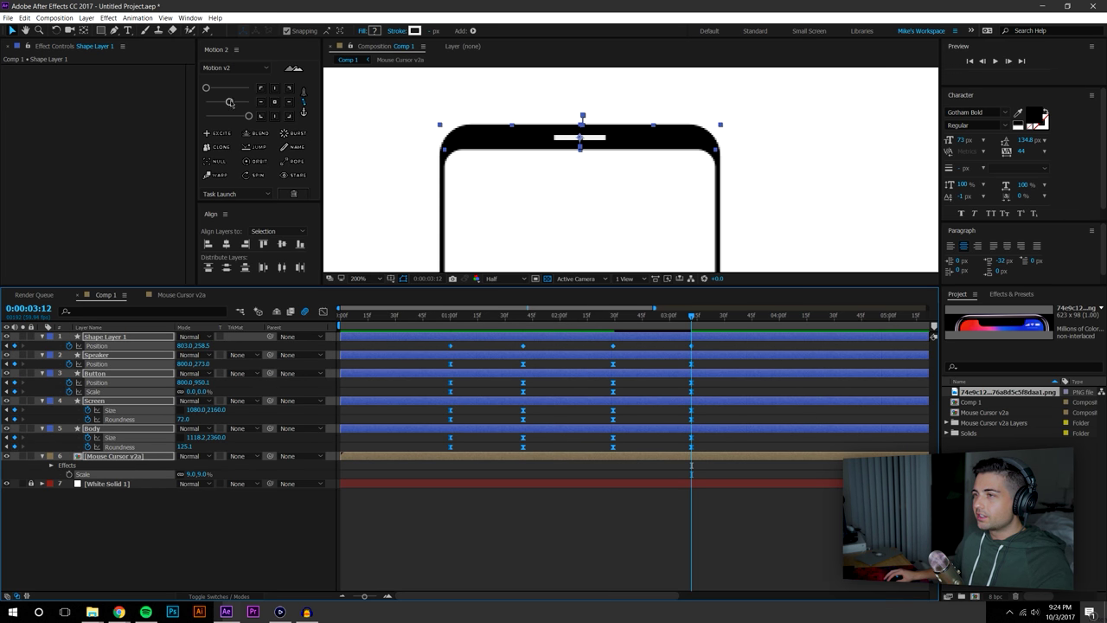
pyautogui.click(527, 458)
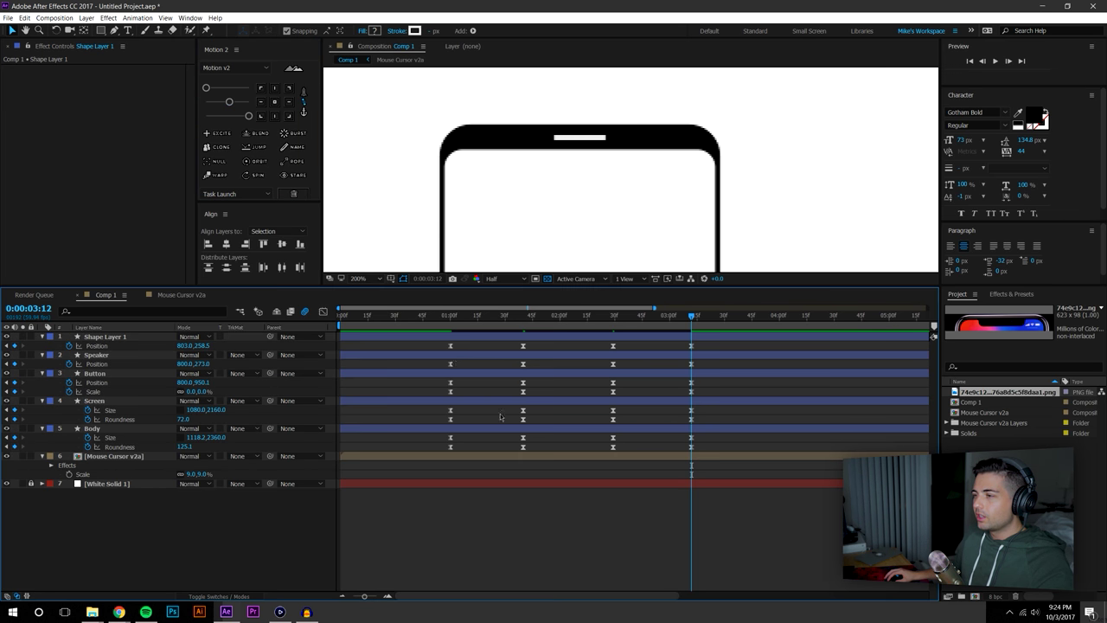
pyautogui.press('space')
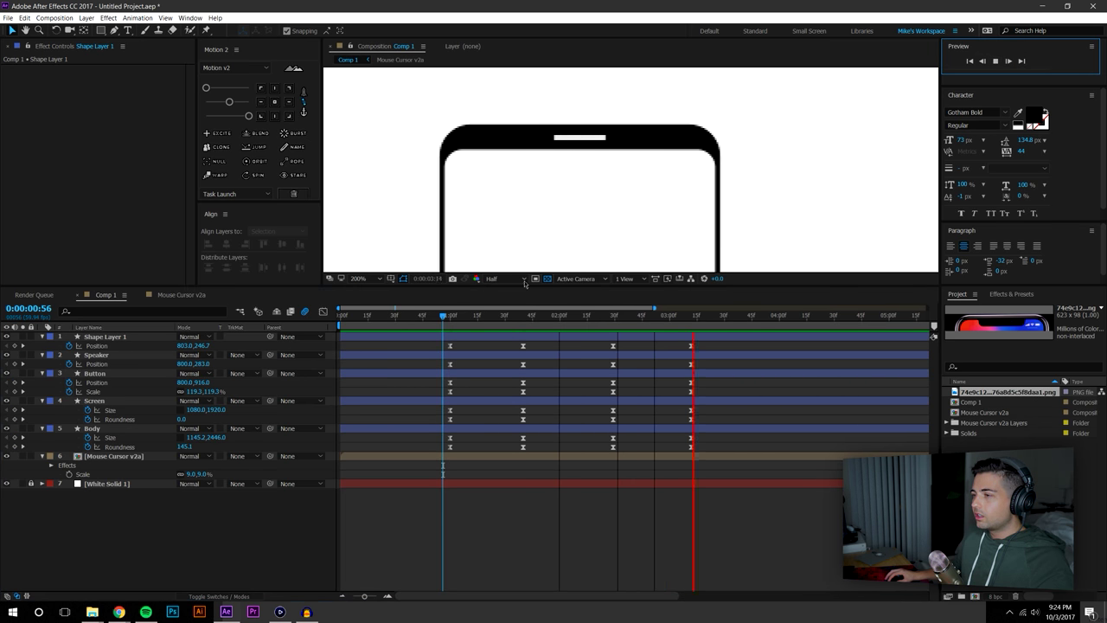
# Check the Speaker layer's stroke colour at 0:00:01:11 without changing it
pyautogui.moveTo(447, 316); pyautogui.dragTo(471, 315)
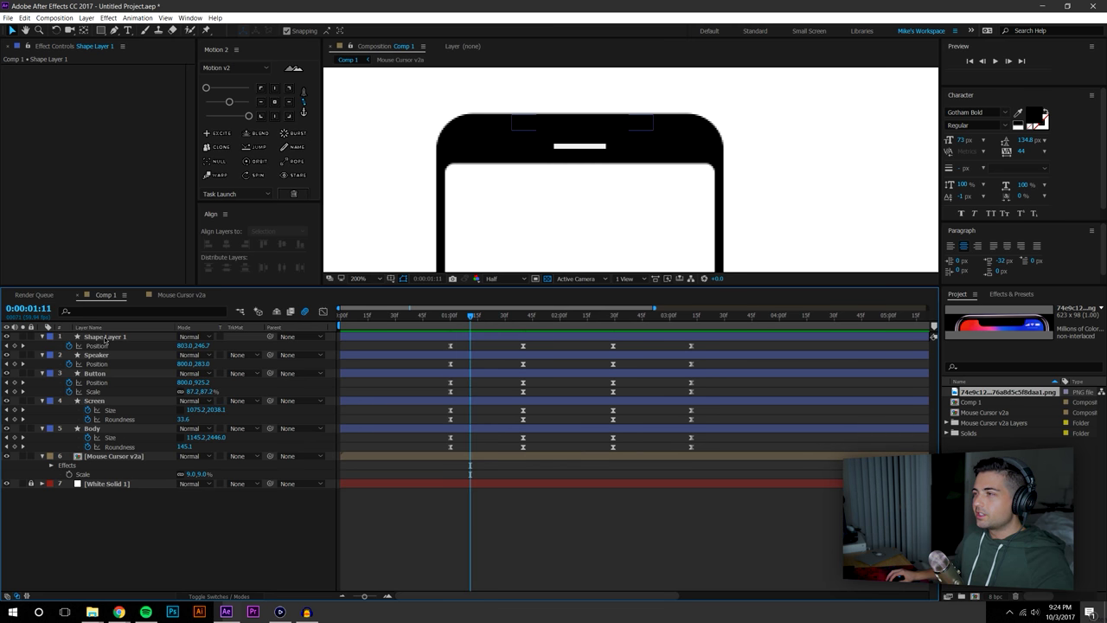
pyautogui.click(95, 354)
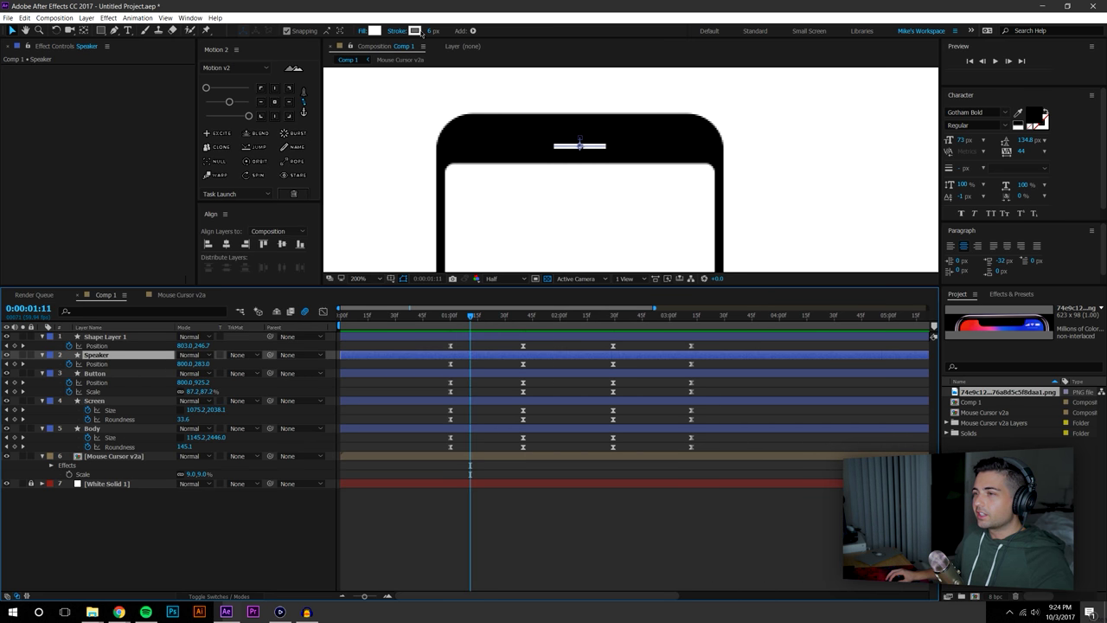
pyautogui.click(416, 31)
pyautogui.click(463, 187)
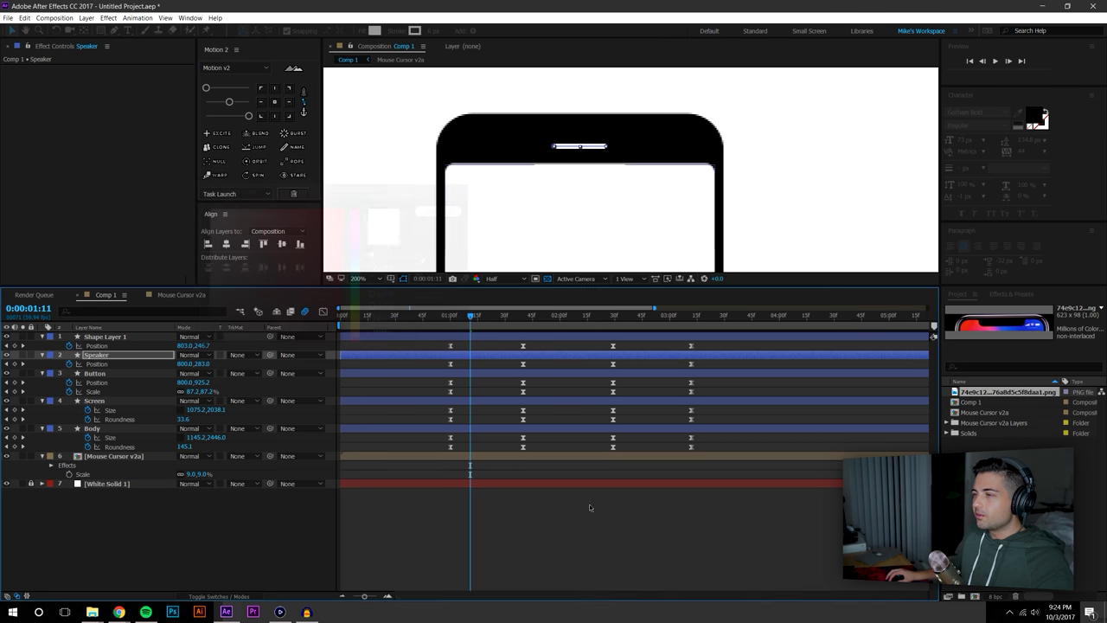
pyautogui.click(589, 507)
# Rename Shape Layer 1, the notch shape, as "iPhone X Worst Feature"
pyautogui.moveTo(460, 316)
pyautogui.mouseDown()
pyautogui.moveTo(497, 316)
pyautogui.moveTo(472, 317)
pyautogui.mouseUp()
pyautogui.click(119, 338)
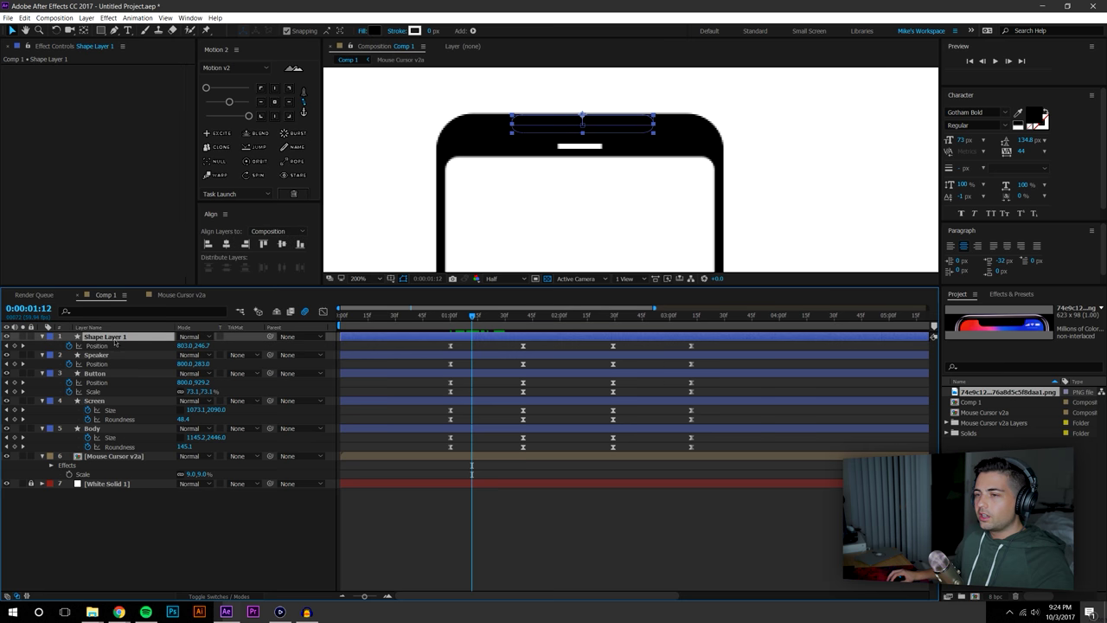
pyautogui.click(103, 329)
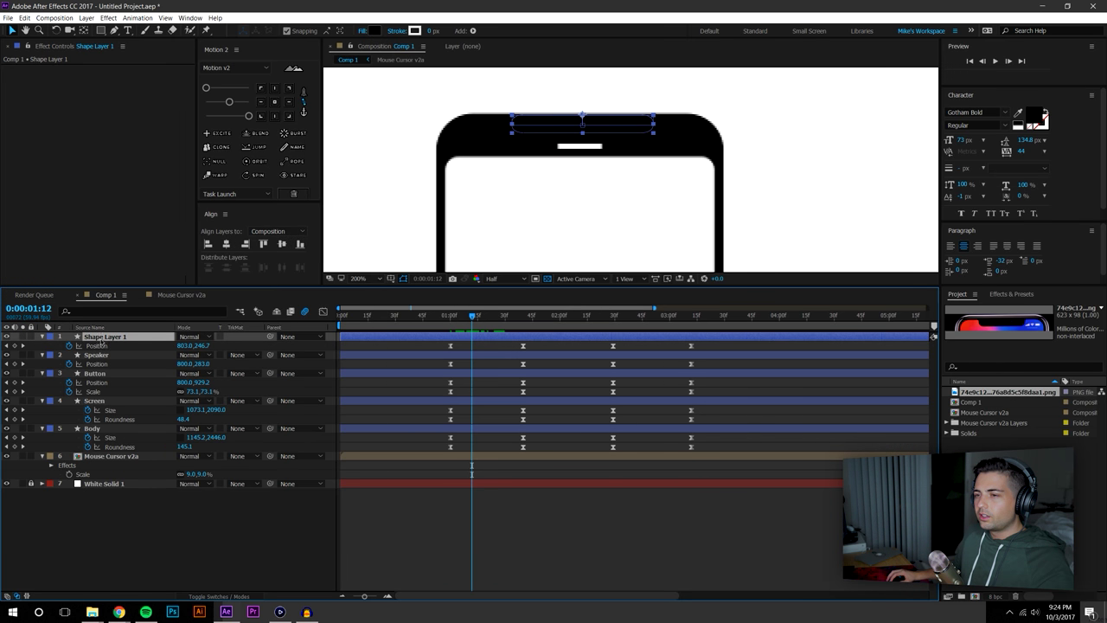
pyautogui.rightClick(102, 336)
pyautogui.click(135, 594)
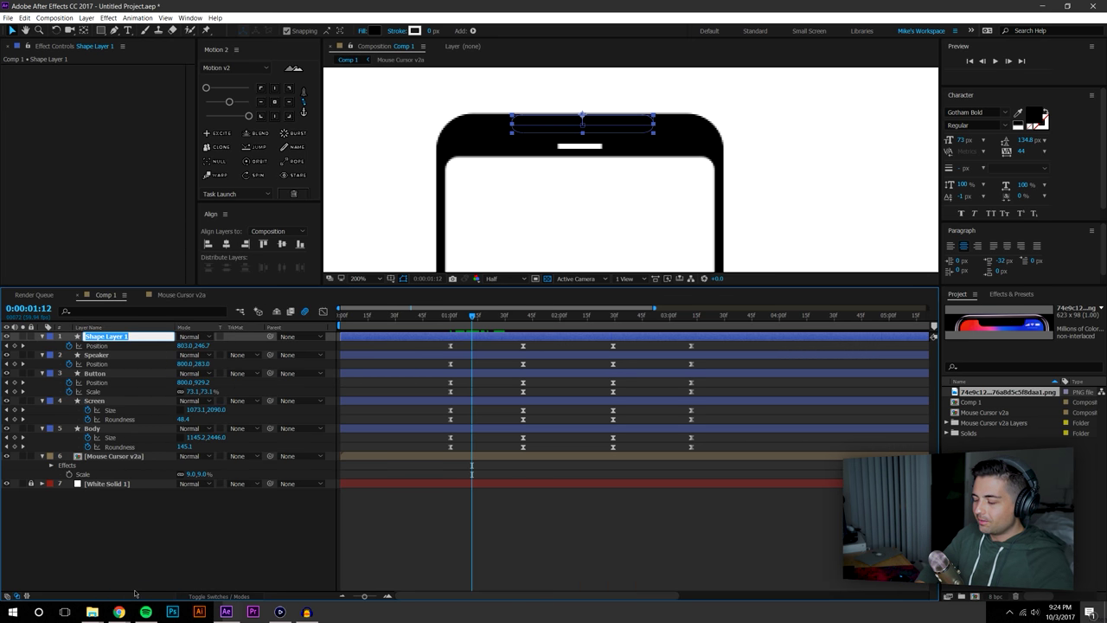
pyautogui.write('iPhone X Wor')
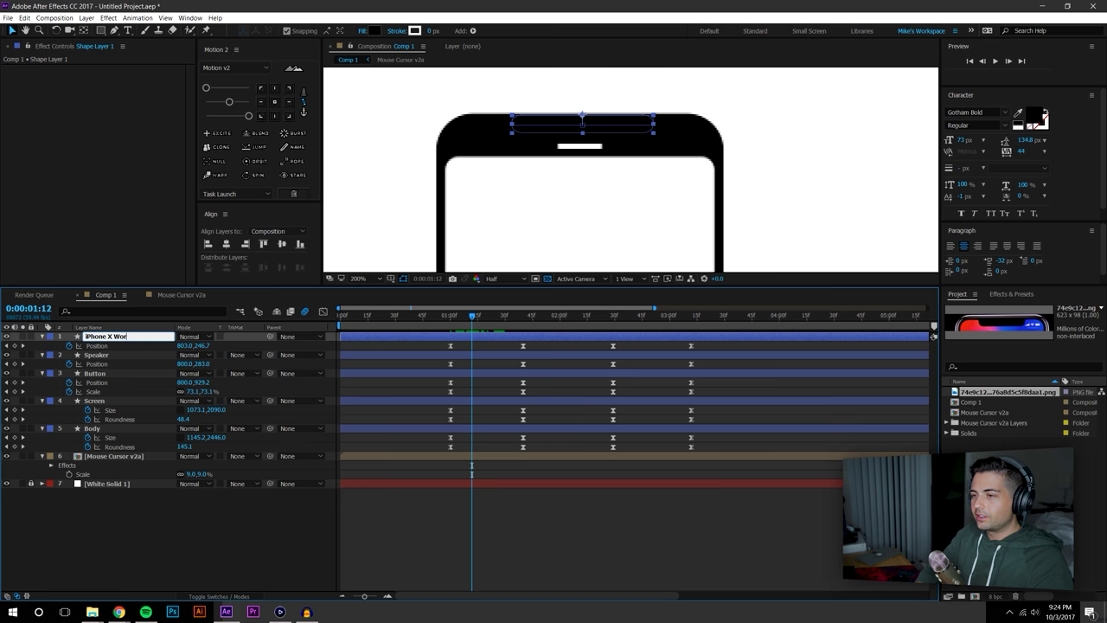
pyautogui.write('st Feature')
pyautogui.press('Return')
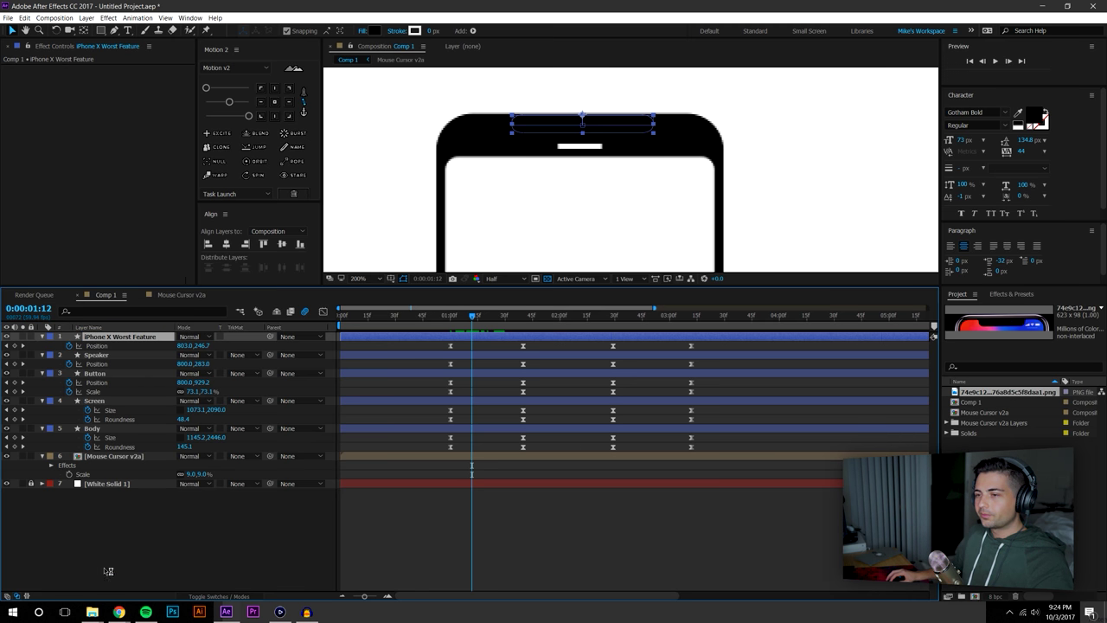
# Raise the Speaker layer to a Y position of 263 at its 0:00:01:40 keyframe
pyautogui.click(104, 354)
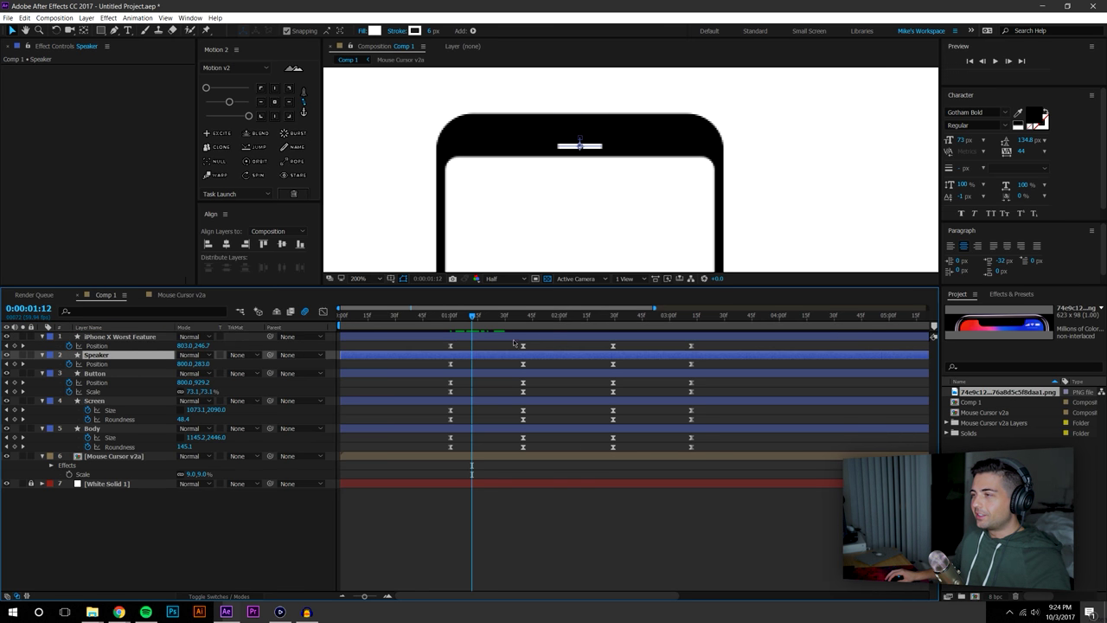
pyautogui.moveTo(475, 320); pyautogui.dragTo(361, 317)
pyautogui.moveTo(437, 316); pyautogui.dragTo(465, 317)
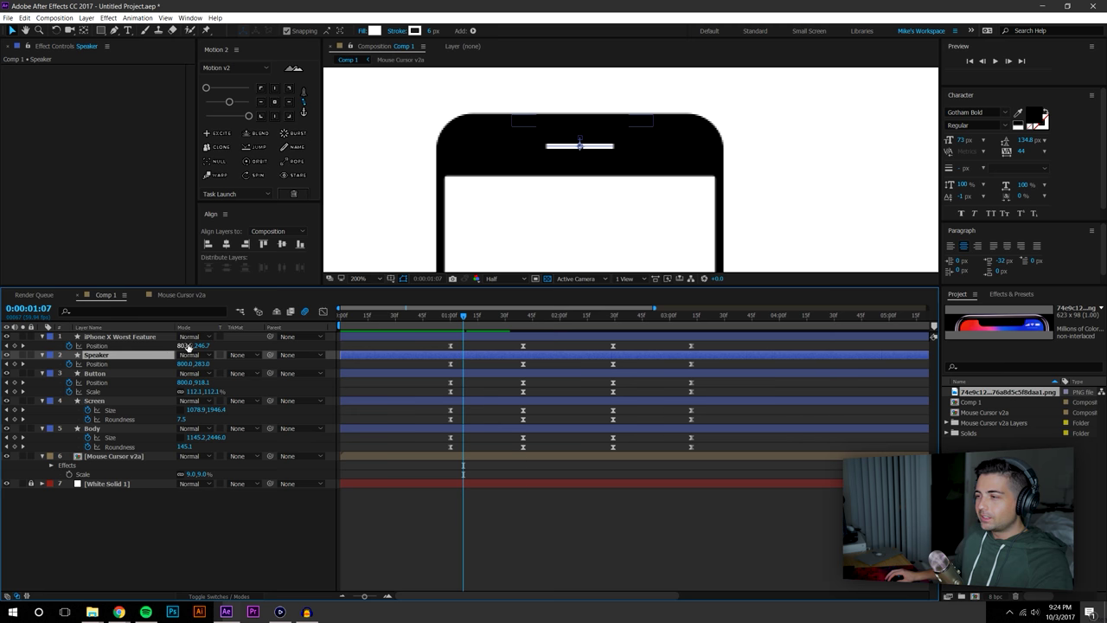
pyautogui.hotkey('shift', 's')
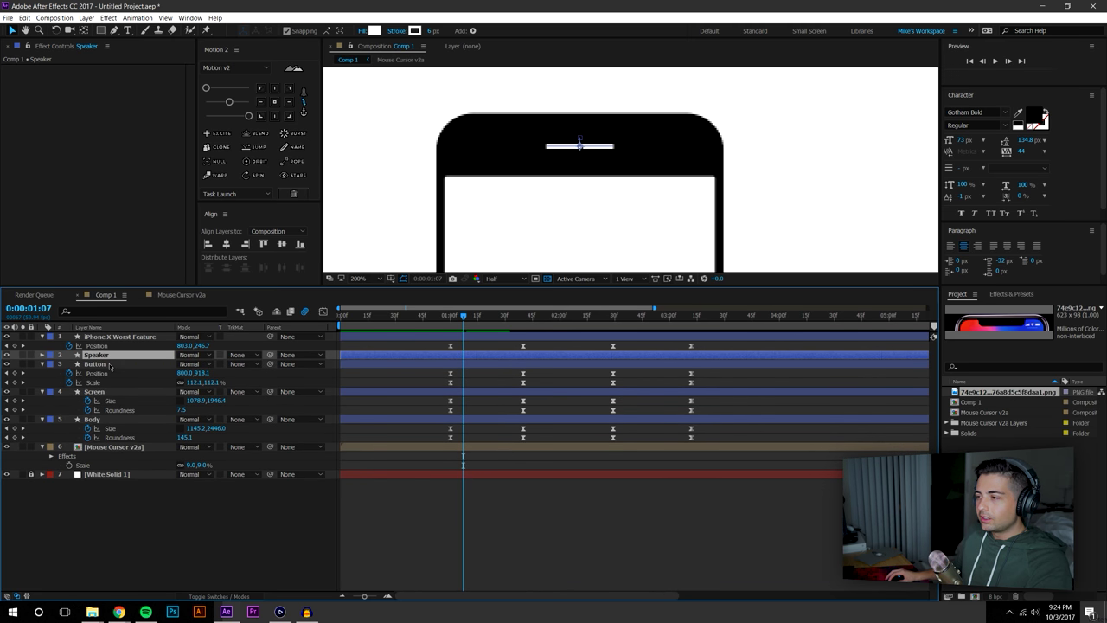
pyautogui.press('k')
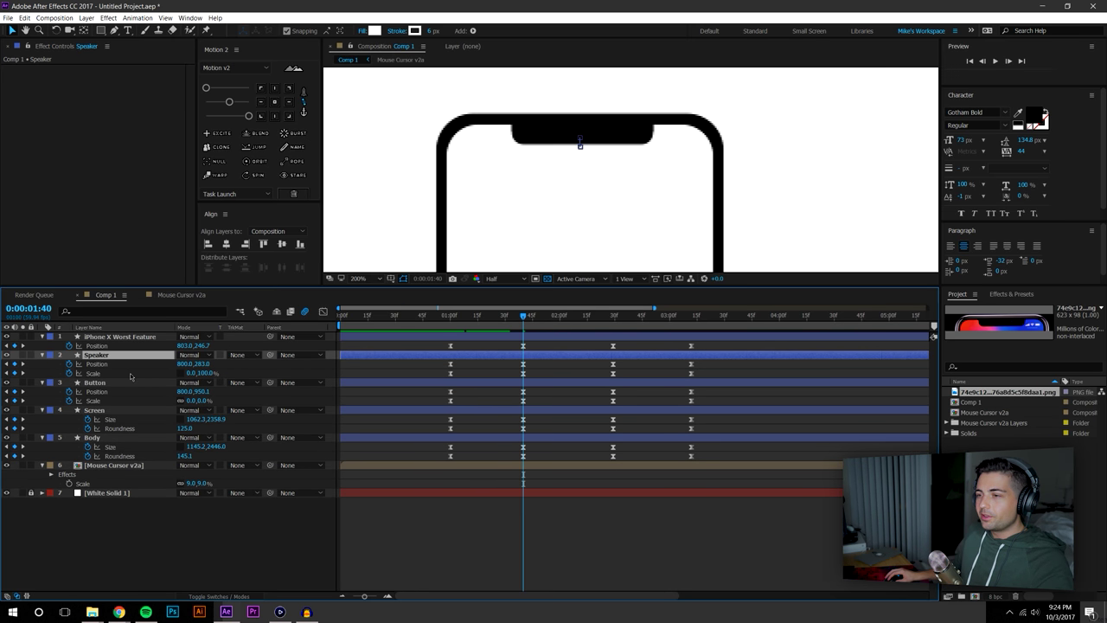
pyautogui.moveTo(206, 364); pyautogui.dragTo(234, 363)
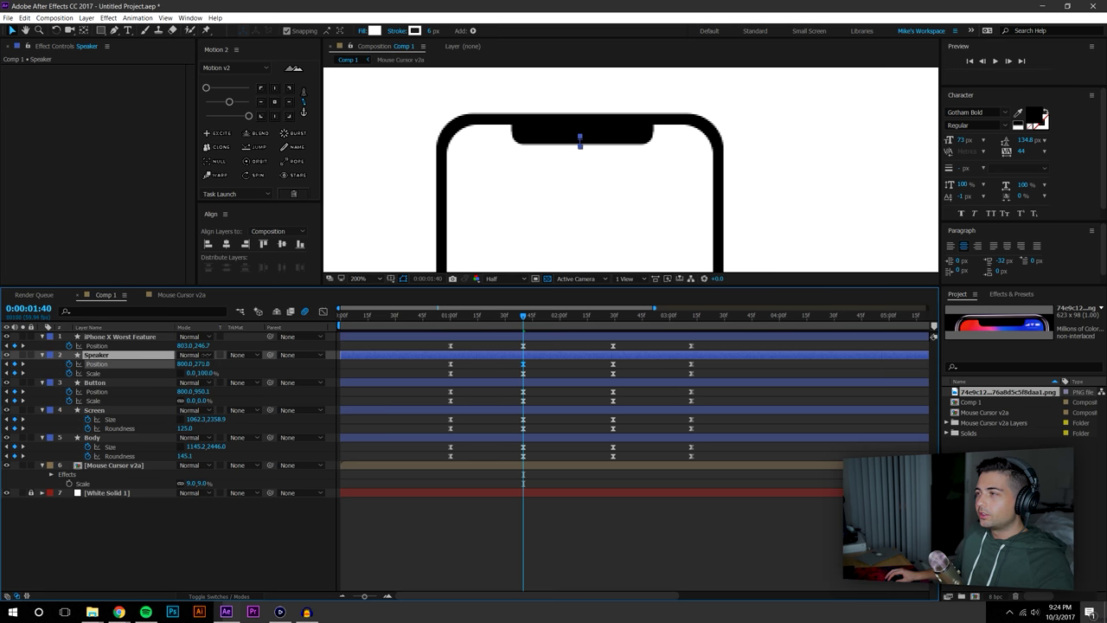
pyautogui.moveTo(203, 354); pyautogui.dragTo(202, 354)
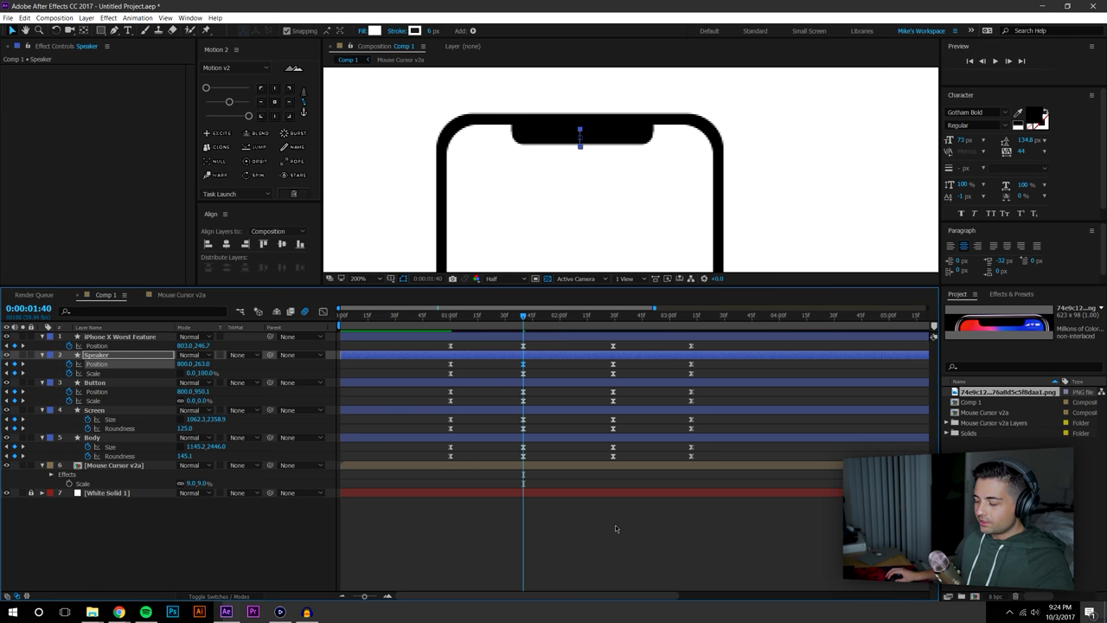
# Match the Speaker's Position keyframe at 0:00:02:29 to the raised Y position of 263 used at 0:00:01:40
pyautogui.press('j')
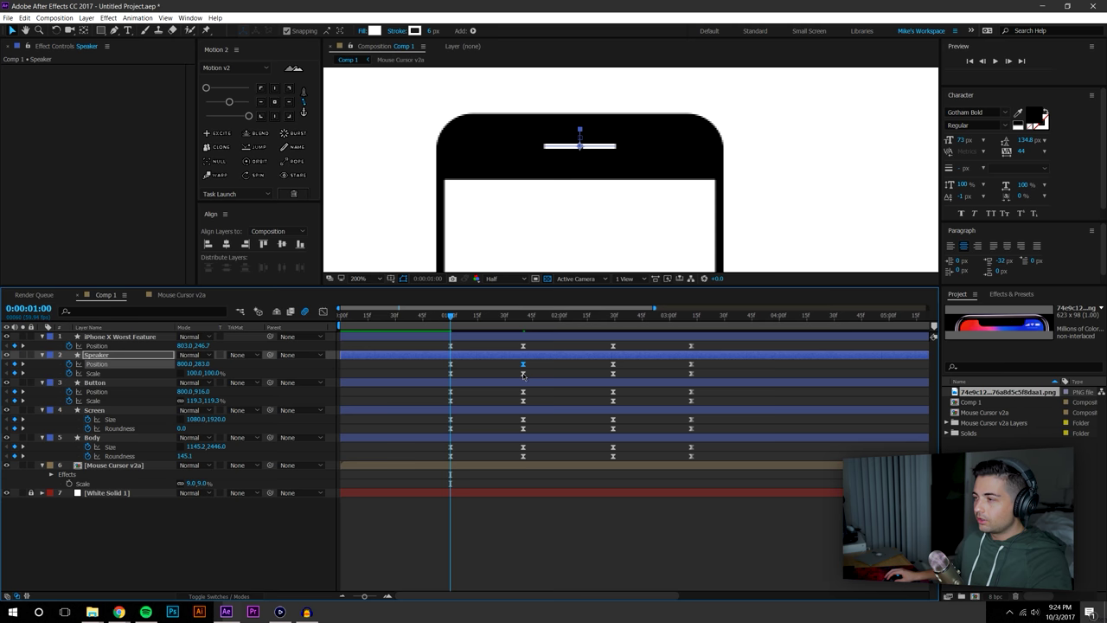
pyautogui.press('k')
pyautogui.press('k')
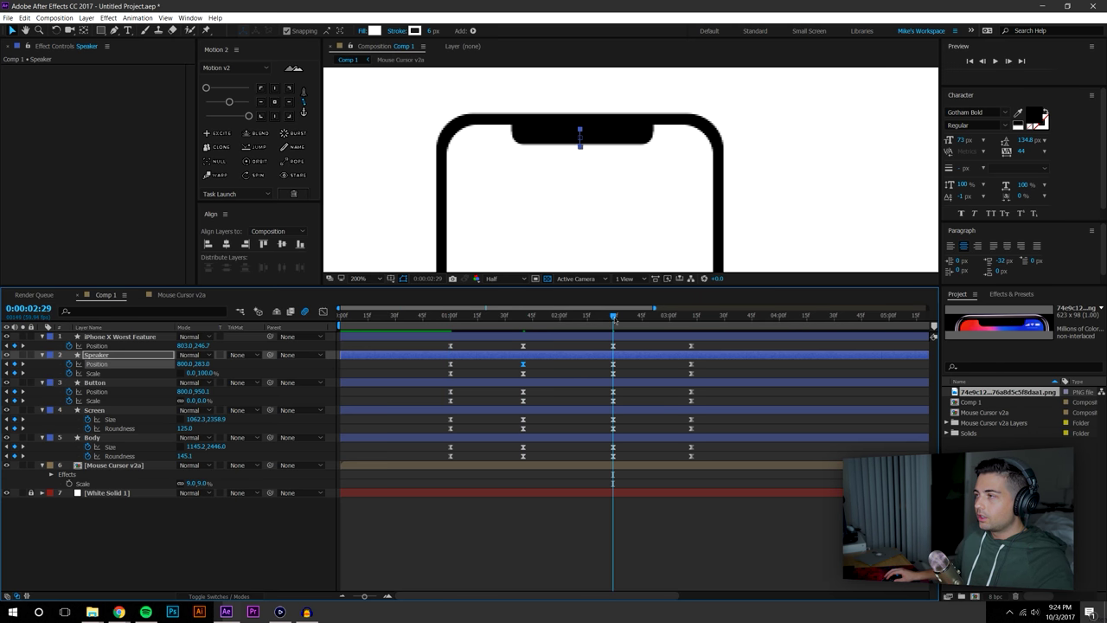
pyautogui.moveTo(616, 320)
pyautogui.mouseDown()
pyautogui.moveTo(664, 325)
pyautogui.moveTo(613, 322)
pyautogui.mouseUp()
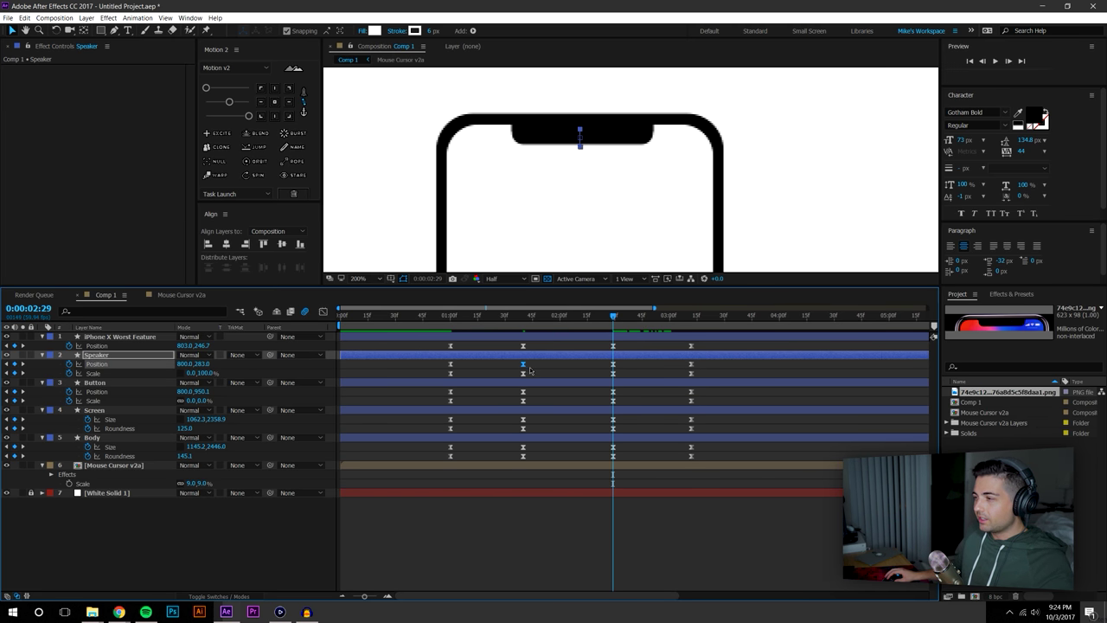
pyautogui.click(673, 432)
pyautogui.moveTo(613, 318)
pyautogui.mouseDown()
pyautogui.moveTo(691, 313)
pyautogui.moveTo(596, 313)
pyautogui.mouseUp()
# Reveal all keyframes of the five phone shape layers, from iPhone X Worst Feature to Body, and re-ease them more softly with Motion 2
pyautogui.click(121, 337)
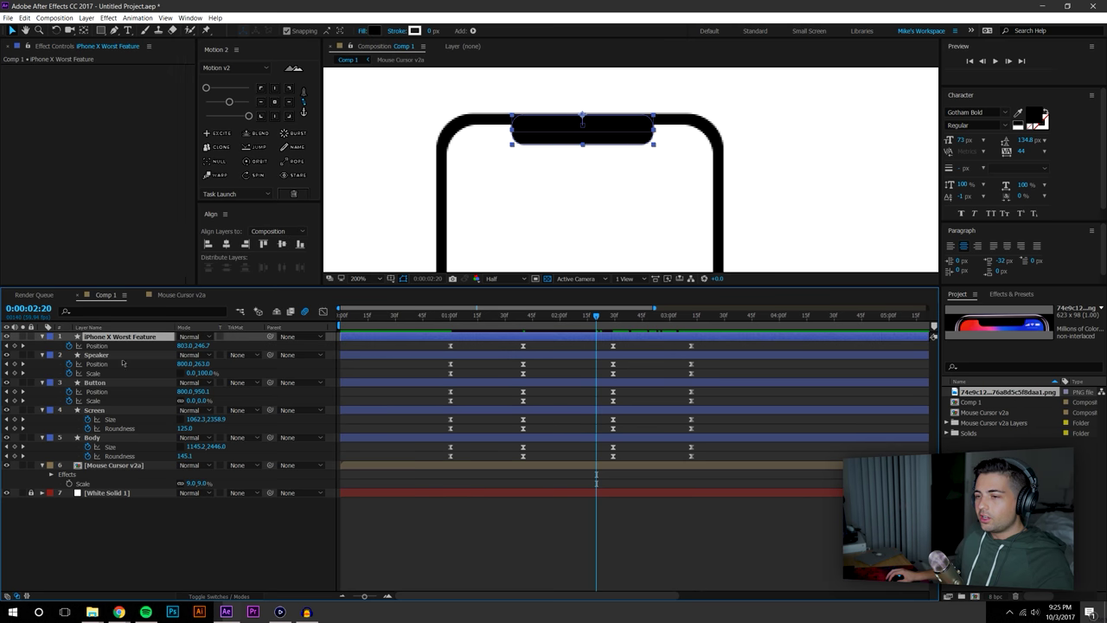
pyautogui.keyDown('shift'); pyautogui.click(115, 440); pyautogui.keyUp('shift')
pyautogui.press('u')
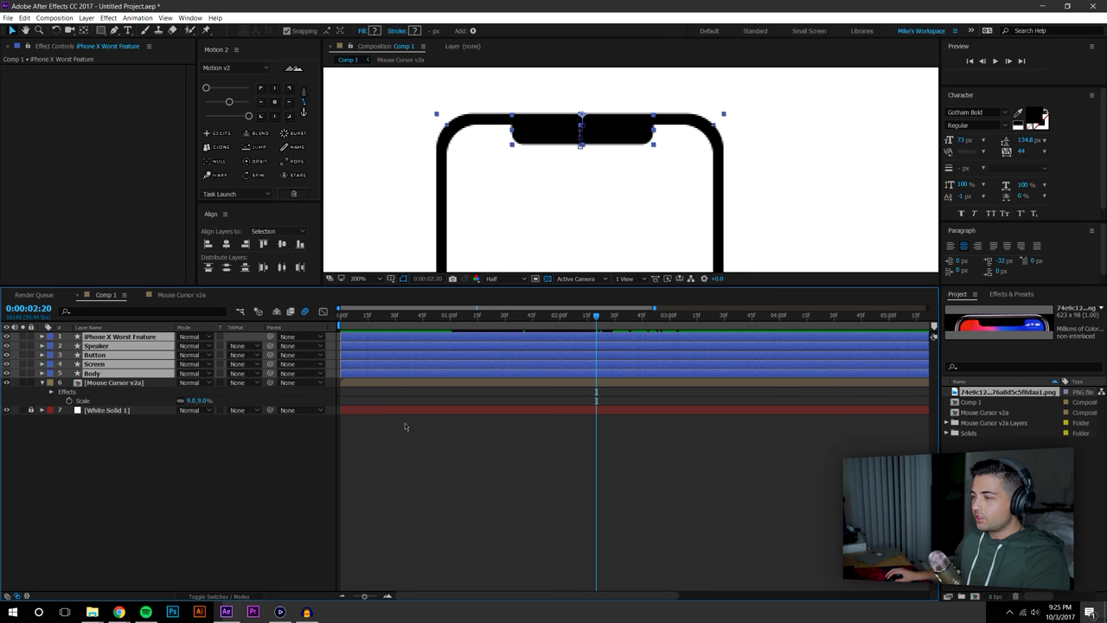
pyautogui.press('u')
pyautogui.press('u')
pyautogui.press('u')
pyautogui.moveTo(437, 344); pyautogui.dragTo(741, 464)
pyautogui.moveTo(229, 103); pyautogui.dragTo(205, 103)
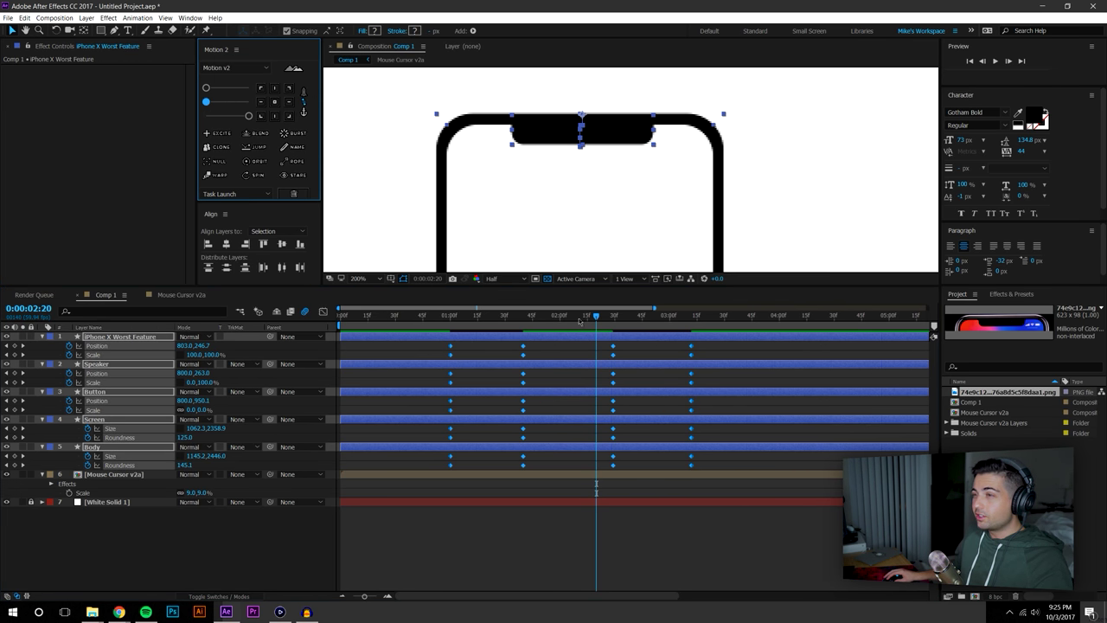
pyautogui.click(249, 115)
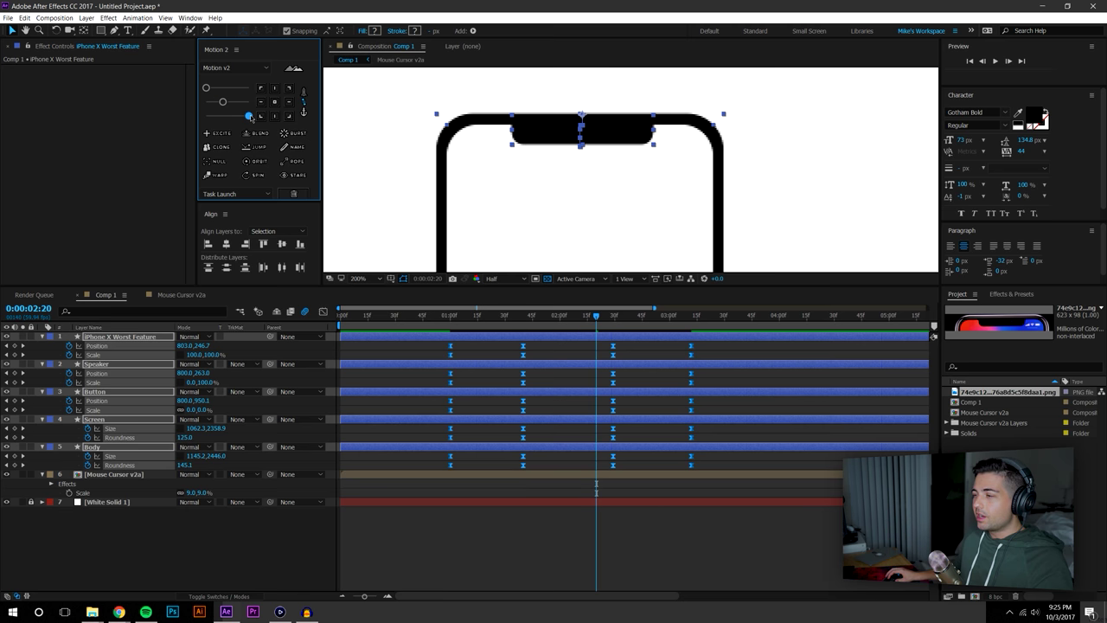
# Preview the phone transitions from 0:00:00:55 with the whole composition in view
pyautogui.click(574, 533)
pyautogui.click(441, 315)
pyautogui.click(996, 62)
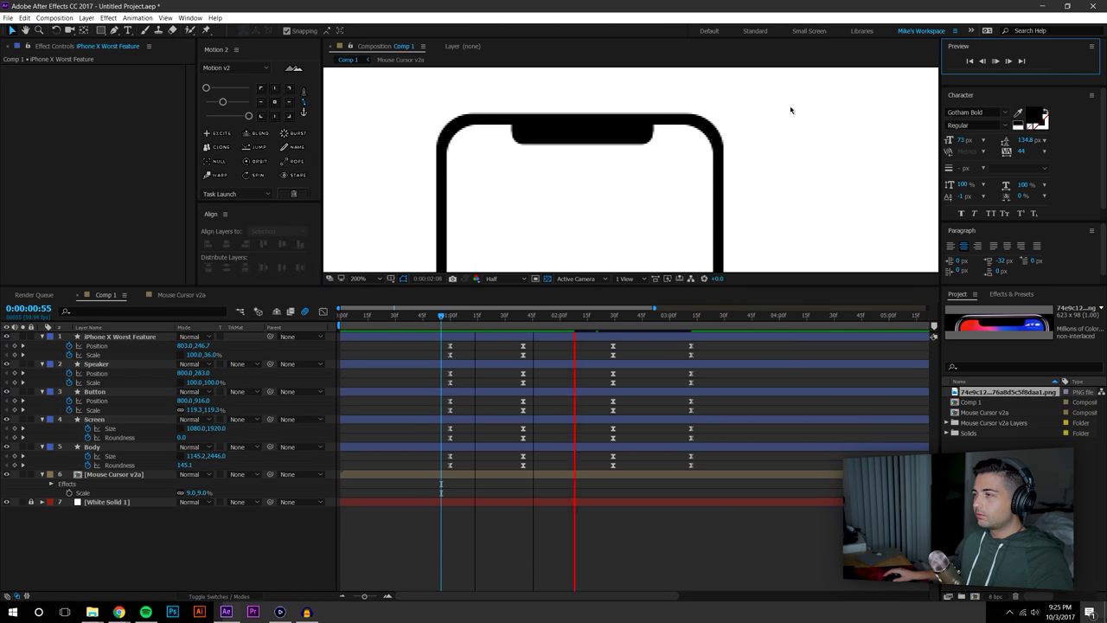
pyautogui.scroll(-3, 704, 148)
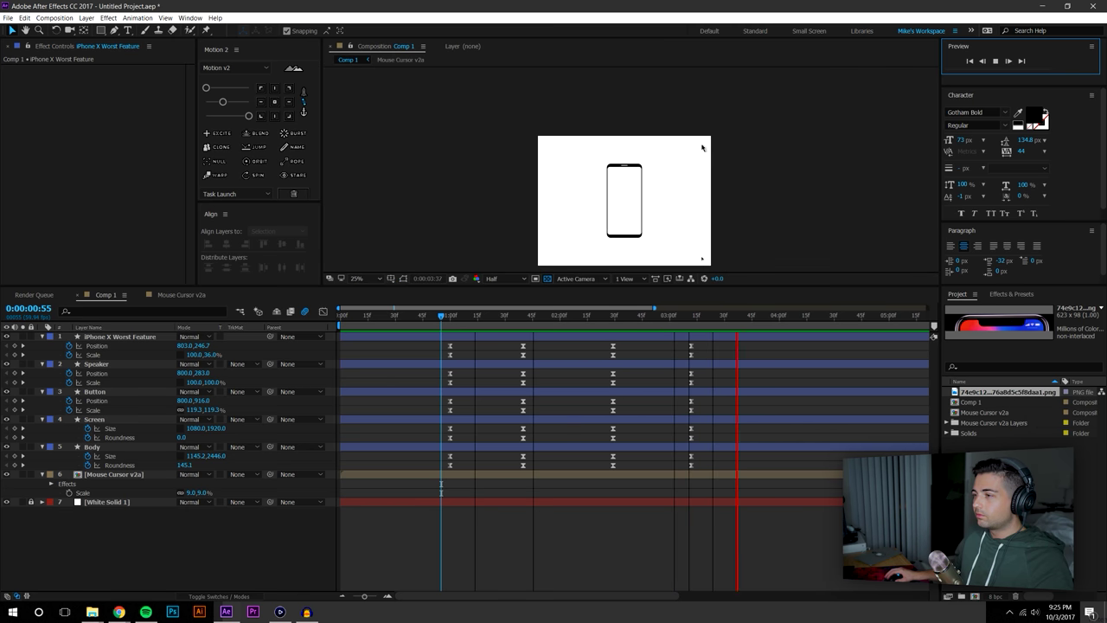
pyautogui.press('space')
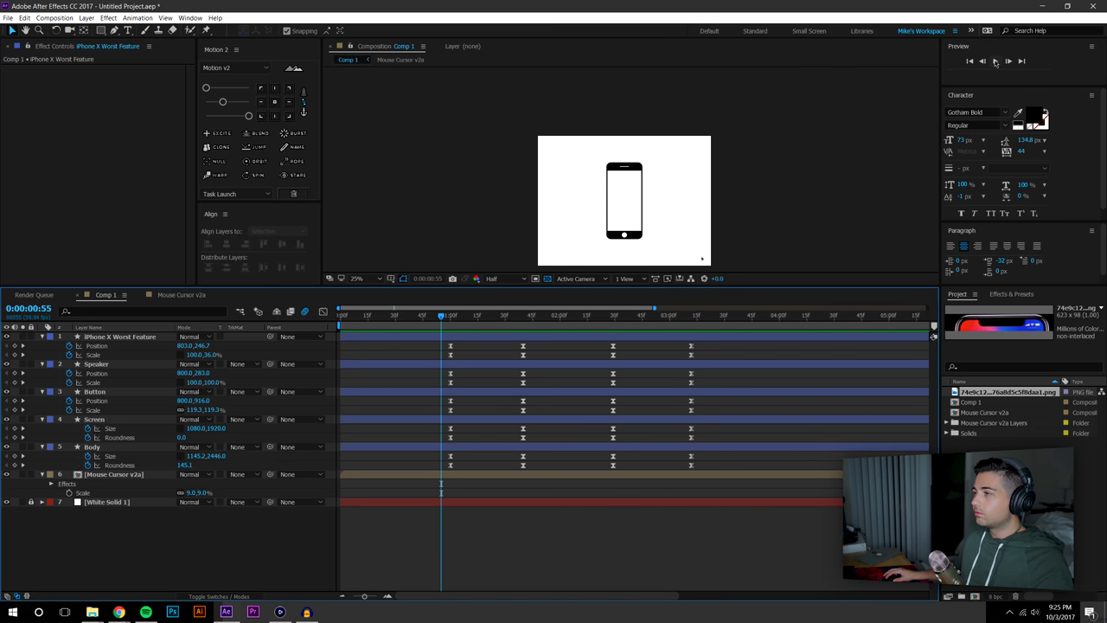
# Preview the phone morph animation and move the current time to 0:00:03:25, with the composition fitted in an enlarged viewer
pyautogui.click(995, 61)
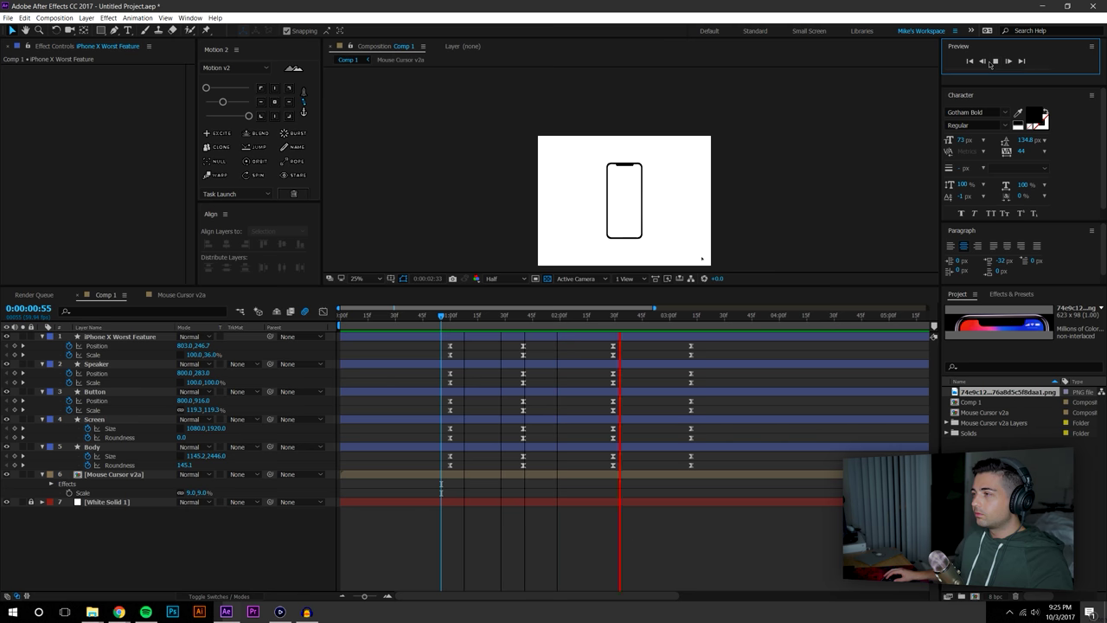
pyautogui.moveTo(608, 319); pyautogui.dragTo(717, 321)
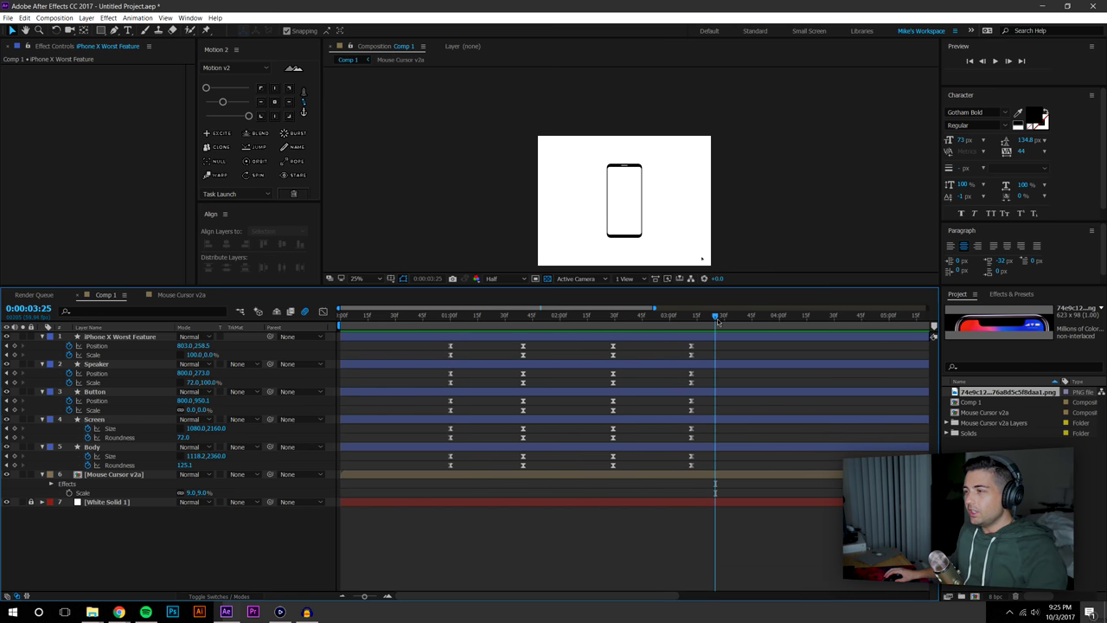
pyautogui.click(362, 278)
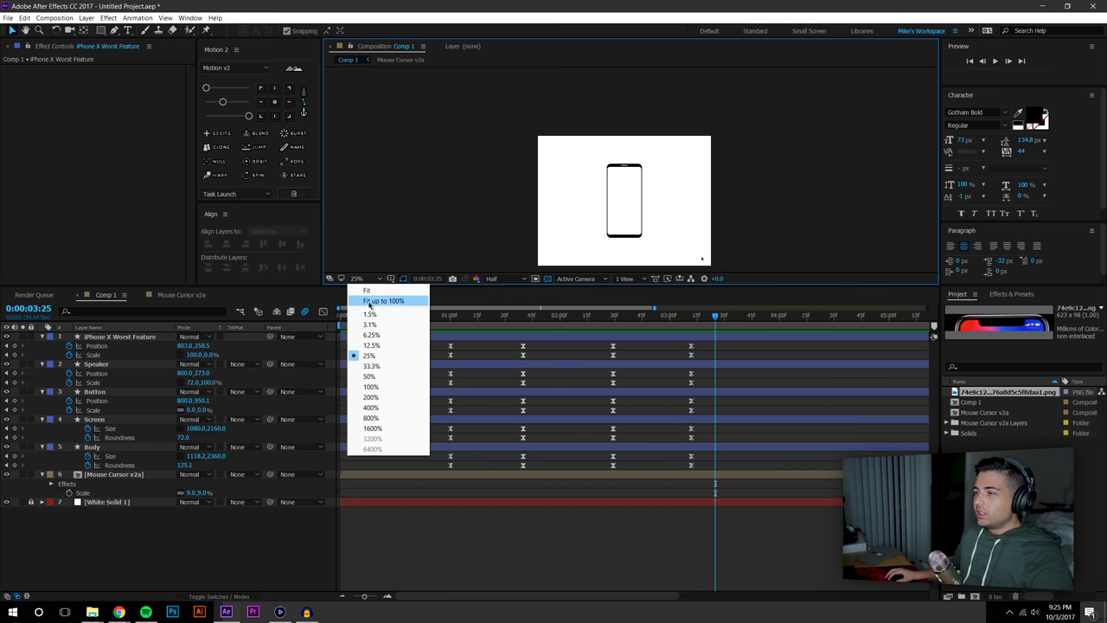
pyautogui.click(385, 297)
pyautogui.moveTo(485, 291); pyautogui.dragTo(819, 374)
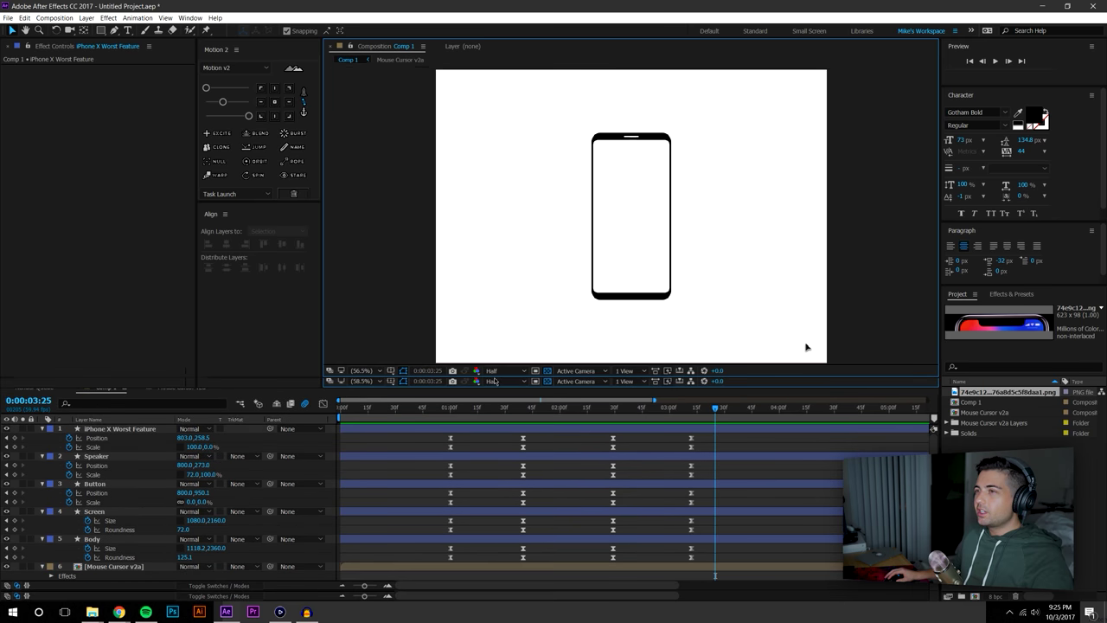
# Create a null object and parent the iPhone X Worst Feature, Speaker, Button, Screen and Body layers to it
pyautogui.click(86, 17)
pyautogui.moveTo(260, 29)
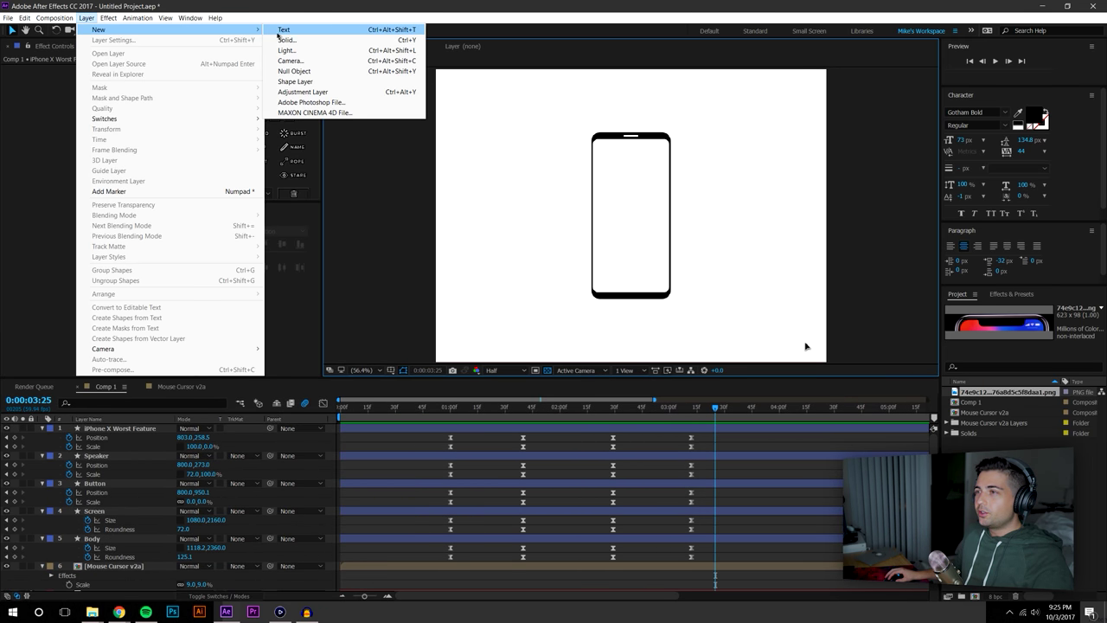
pyautogui.click(285, 64)
pyautogui.click(131, 439)
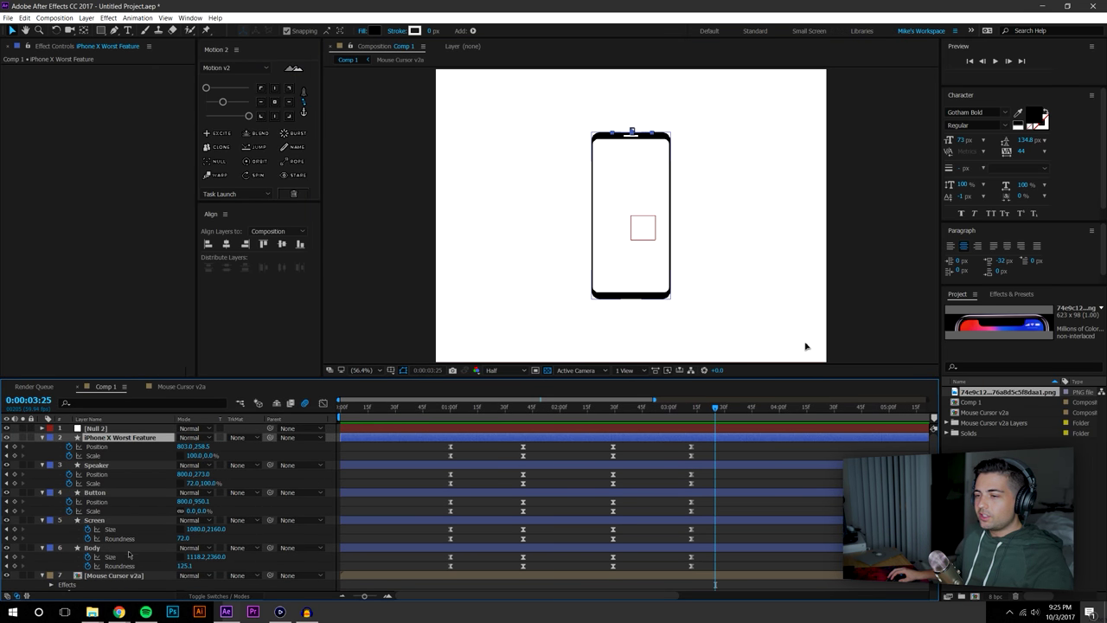
pyautogui.keyDown('shift'); pyautogui.click(126, 550); pyautogui.keyUp('shift')
pyautogui.moveTo(270, 437); pyautogui.dragTo(101, 428)
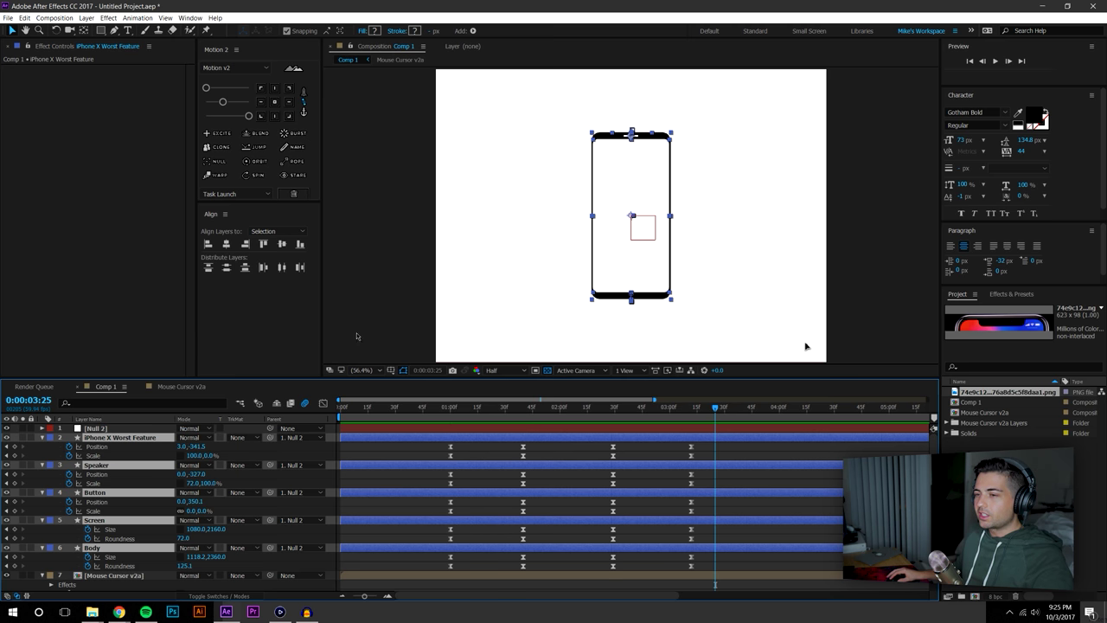
# Scale the null to 80% and move it horizontally so the phone sits in the left half of the composition
pyautogui.click(104, 429)
pyautogui.press('s')
pyautogui.moveTo(213, 438); pyautogui.dragTo(201, 438)
pyautogui.moveTo(637, 220); pyautogui.dragTo(545, 221)
pyautogui.click(845, 189)
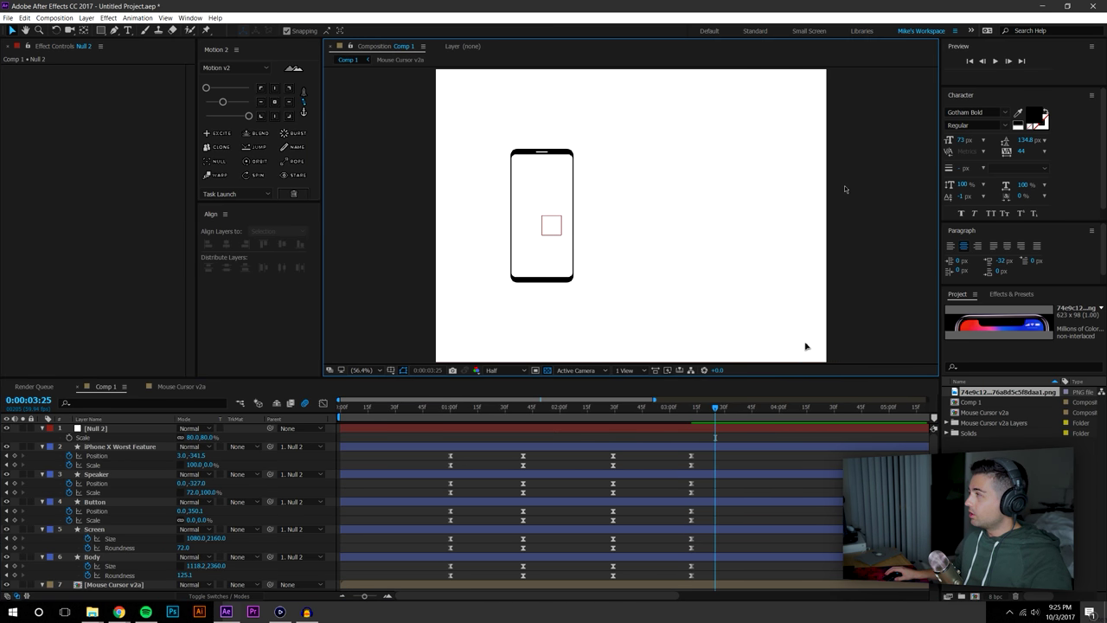
# Set the composition's preview resolution to Full
pyautogui.hotkey('ctrl', 'y')
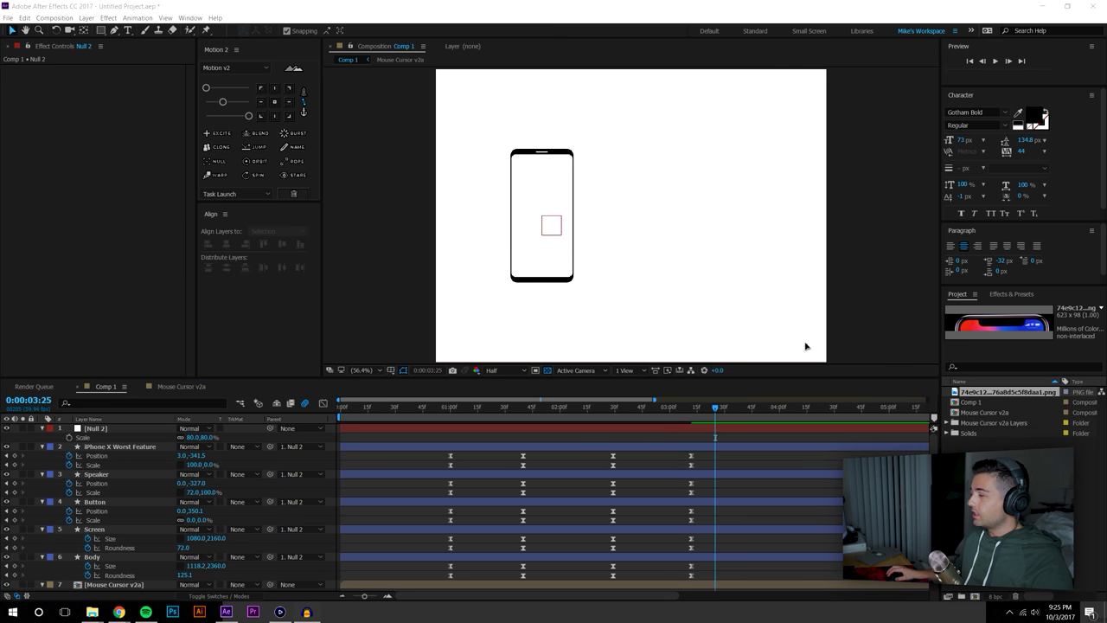
pyautogui.click(807, 194)
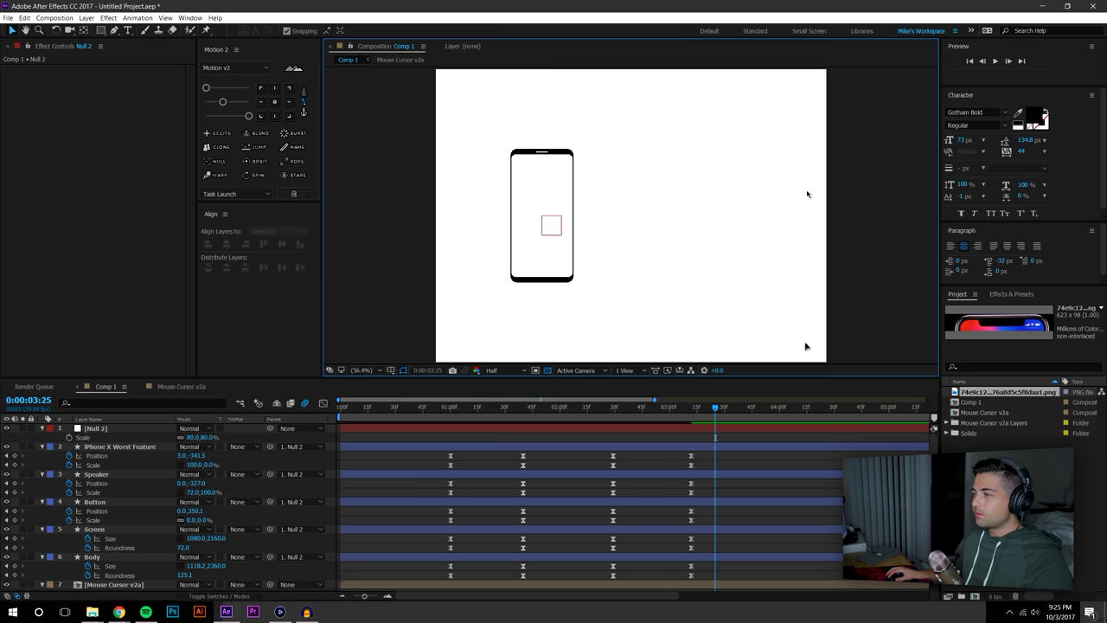
pyautogui.click(493, 371)
pyautogui.click(506, 389)
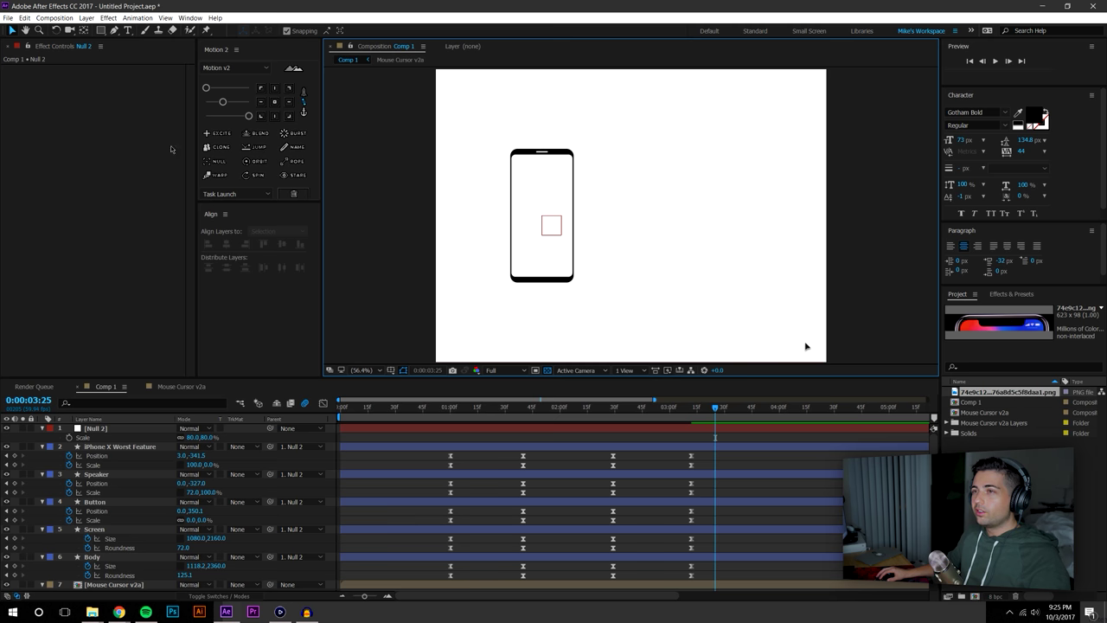
# Add a text layer reading "iPhone" in the empty area to the right of the phone
pyautogui.click(128, 31)
pyautogui.click(694, 177)
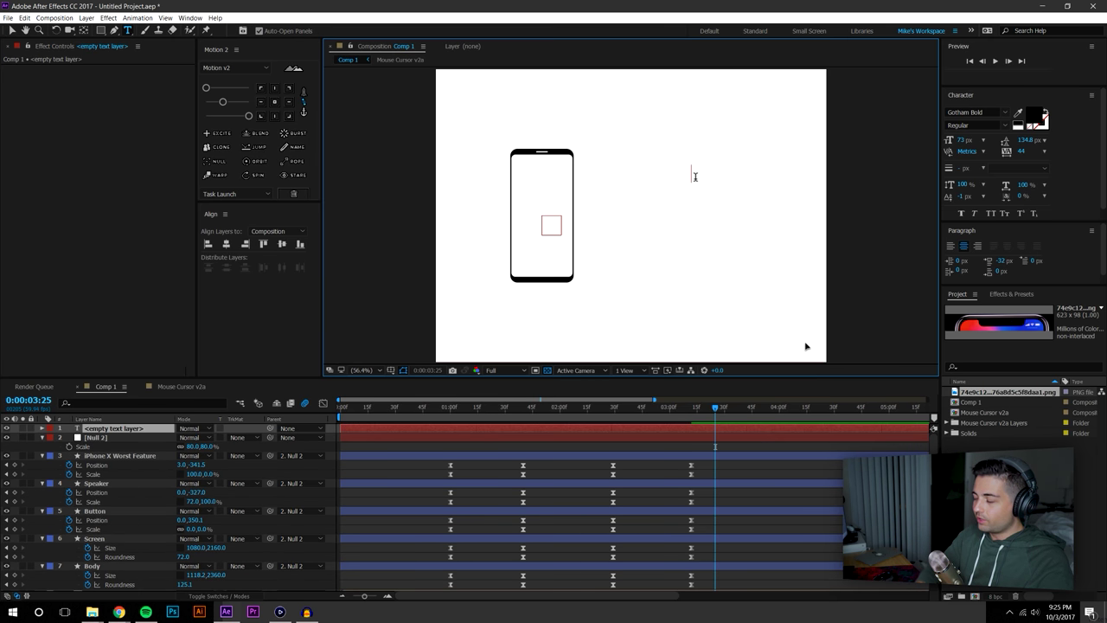
pyautogui.write('iPhone')
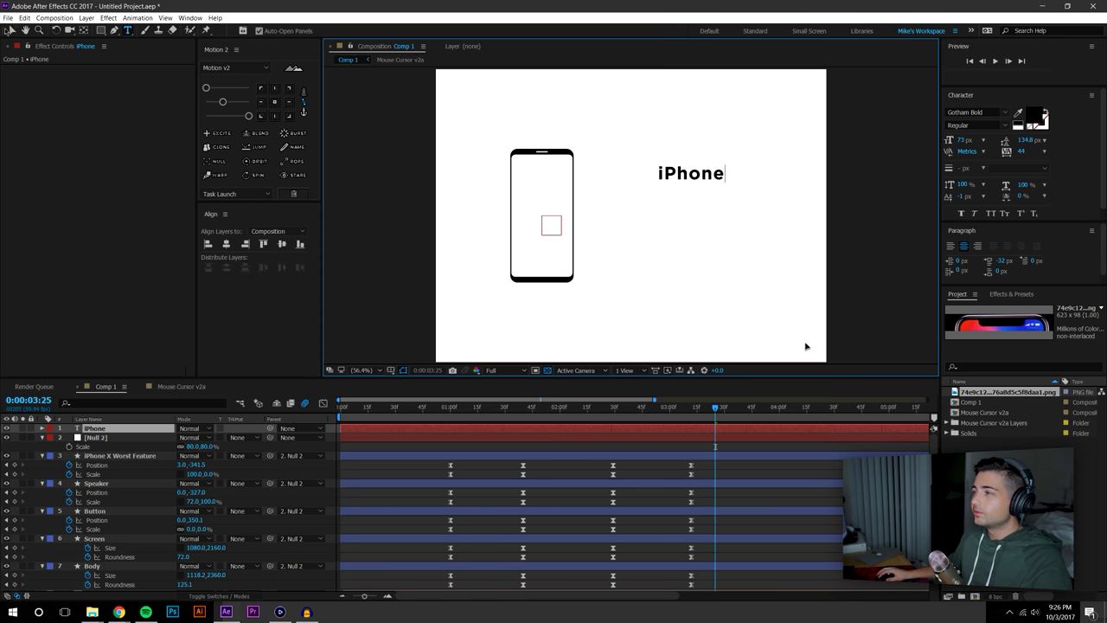
pyautogui.press('Escape')
pyautogui.press('v')
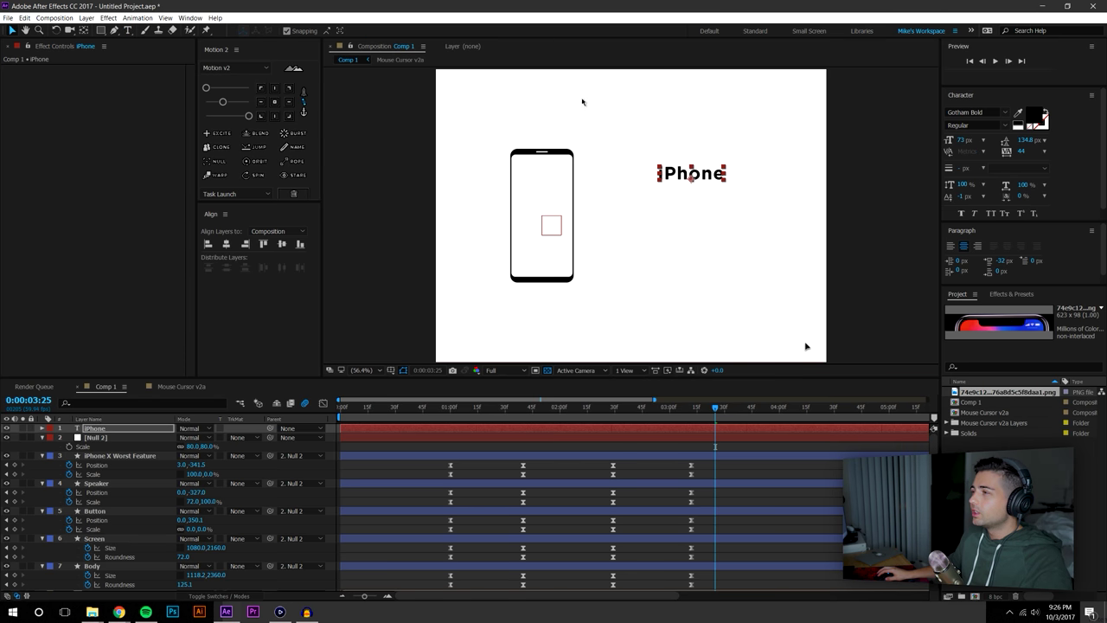
# Set the iPhone text's baseline shift to 0 px and center the layer's anchor point
pyautogui.press('/')
pyautogui.doubleClick(749, 149)
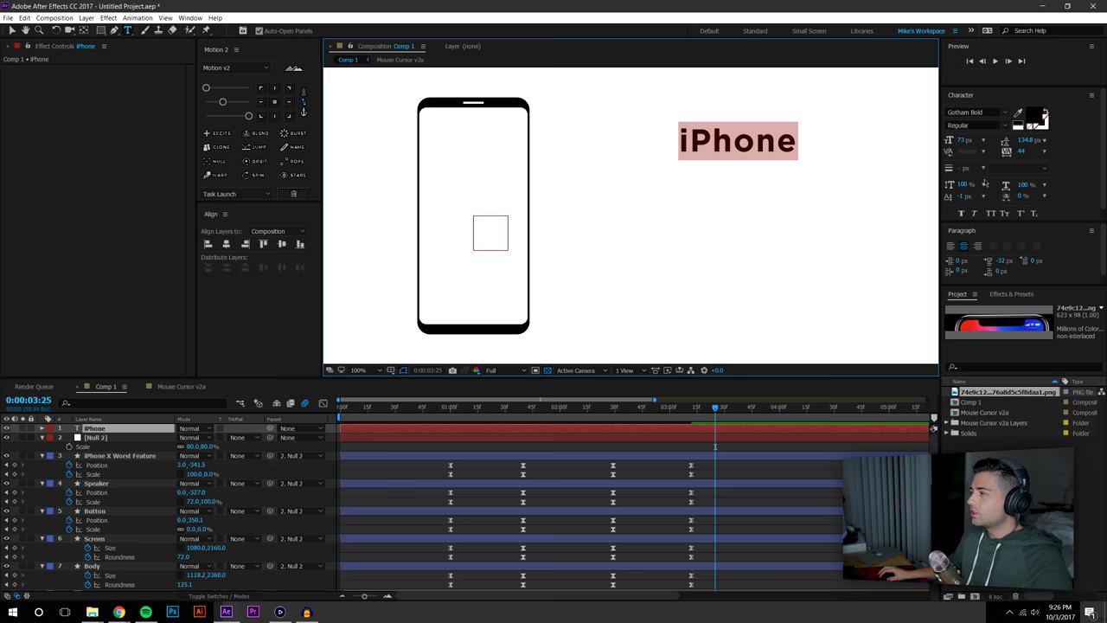
pyautogui.click(960, 199)
pyautogui.write('0')
pyautogui.press('Return')
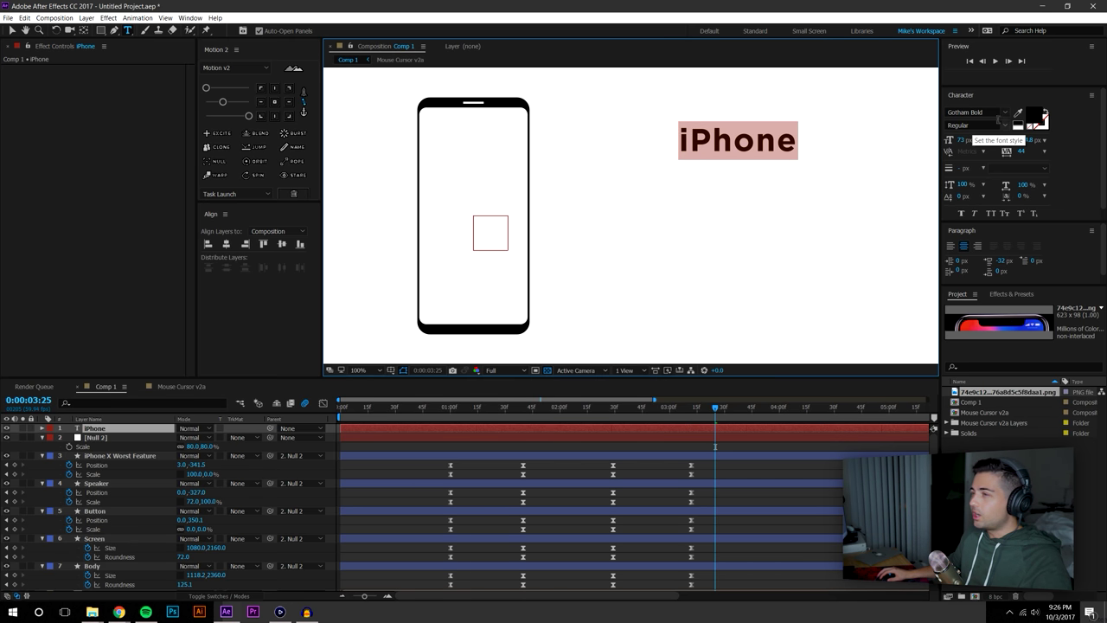
pyautogui.click(11, 33)
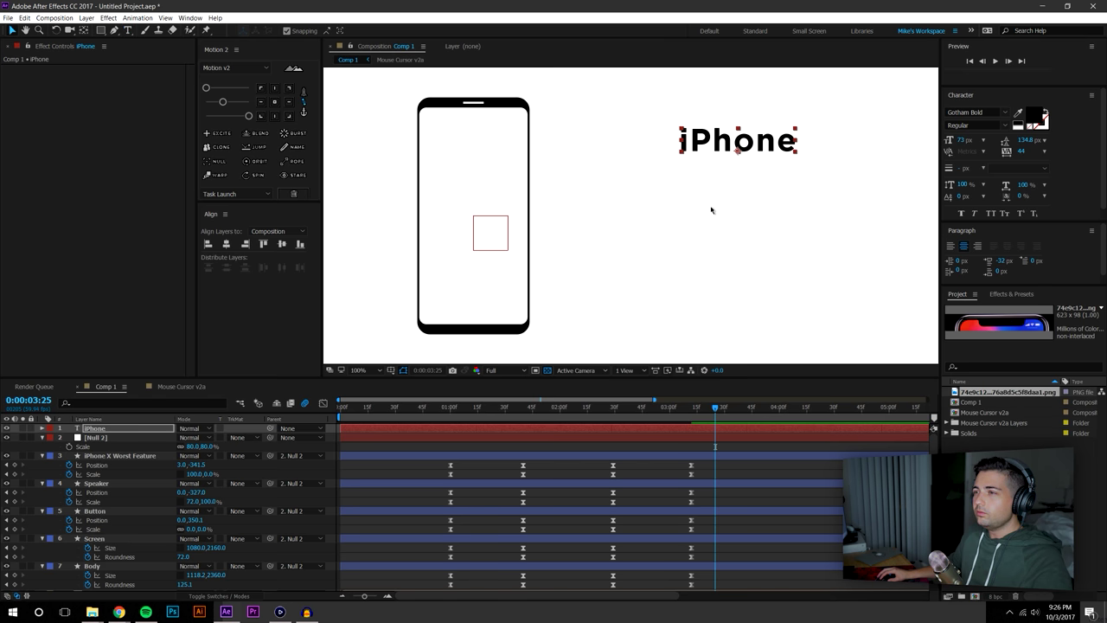
pyautogui.click(275, 102)
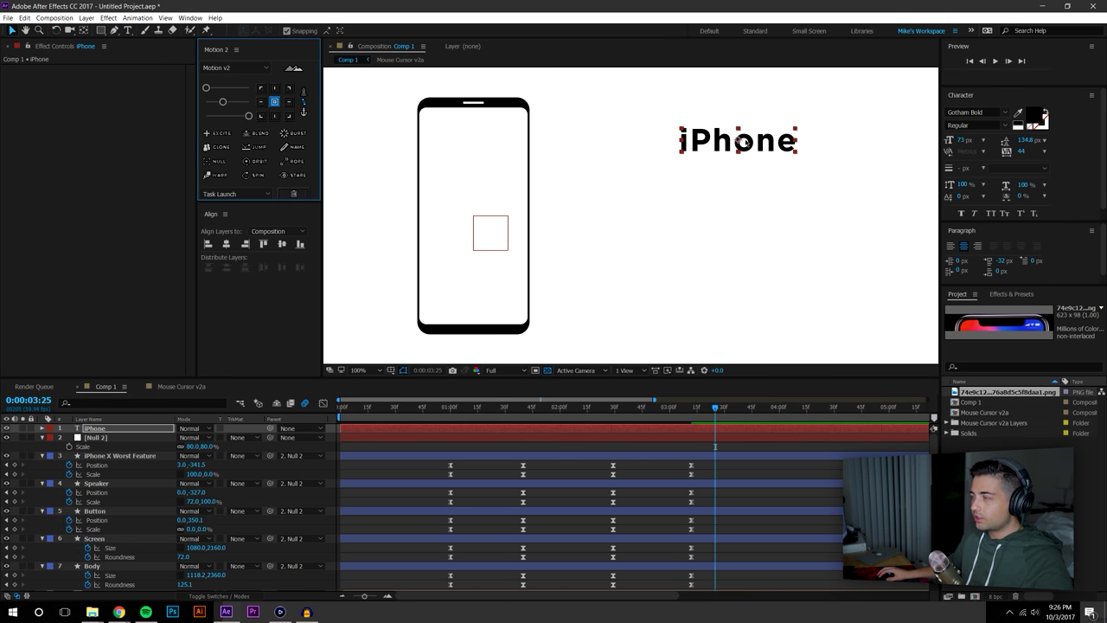
# Duplicate the iPhone text, place the copy directly below, and change the upper text to "iPhone 8"
pyautogui.hotkey('ctrl', 'd')
pyautogui.moveTo(739, 143); pyautogui.dragTo(741, 182)
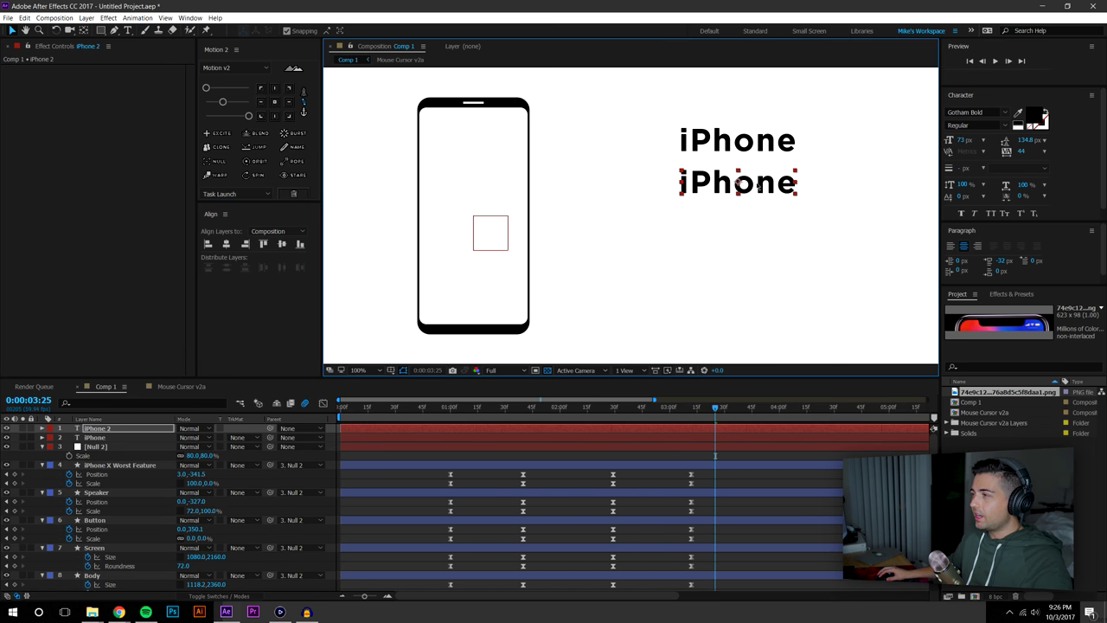
pyautogui.doubleClick(781, 143)
pyautogui.click(796, 141)
pyautogui.write('8')
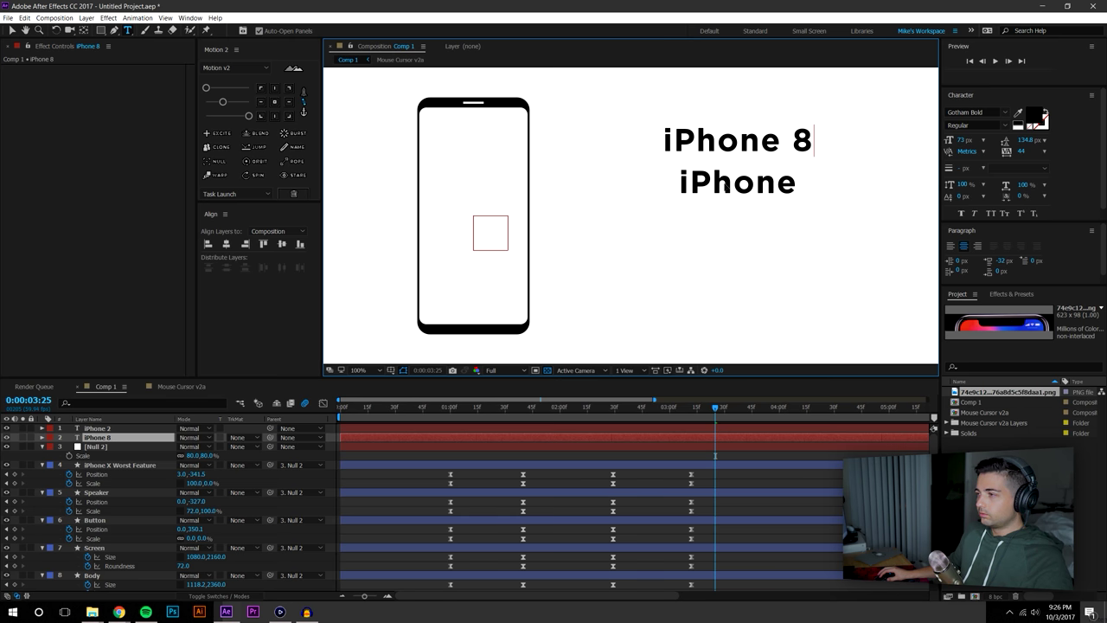
# Change the lower text layer to read "iPhone X"
pyautogui.click(122, 430)
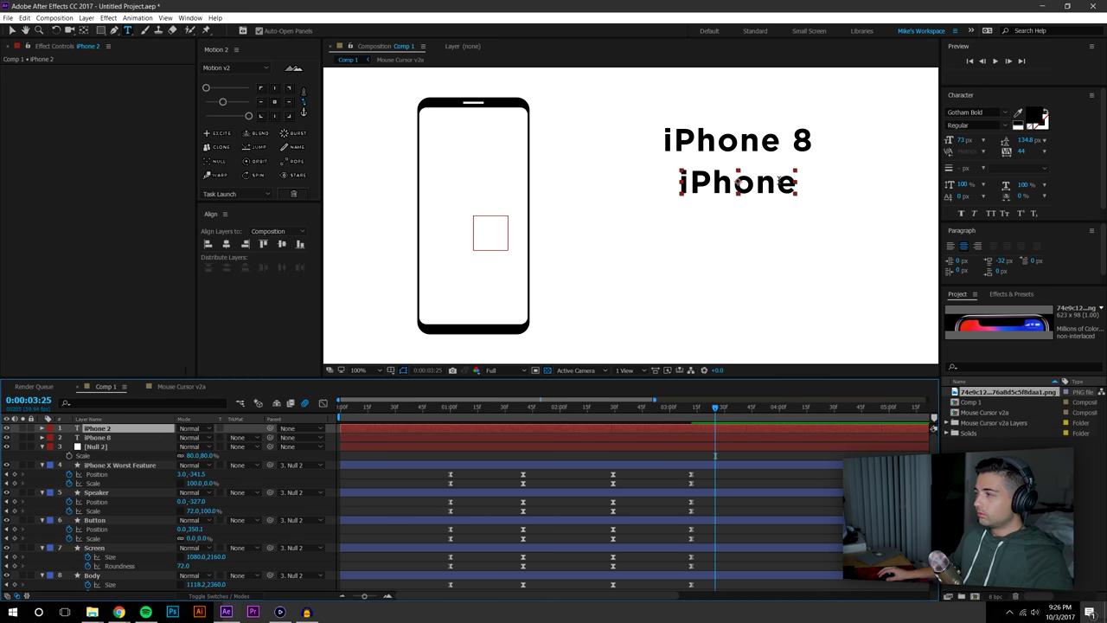
pyautogui.click(794, 182)
pyautogui.write('X')
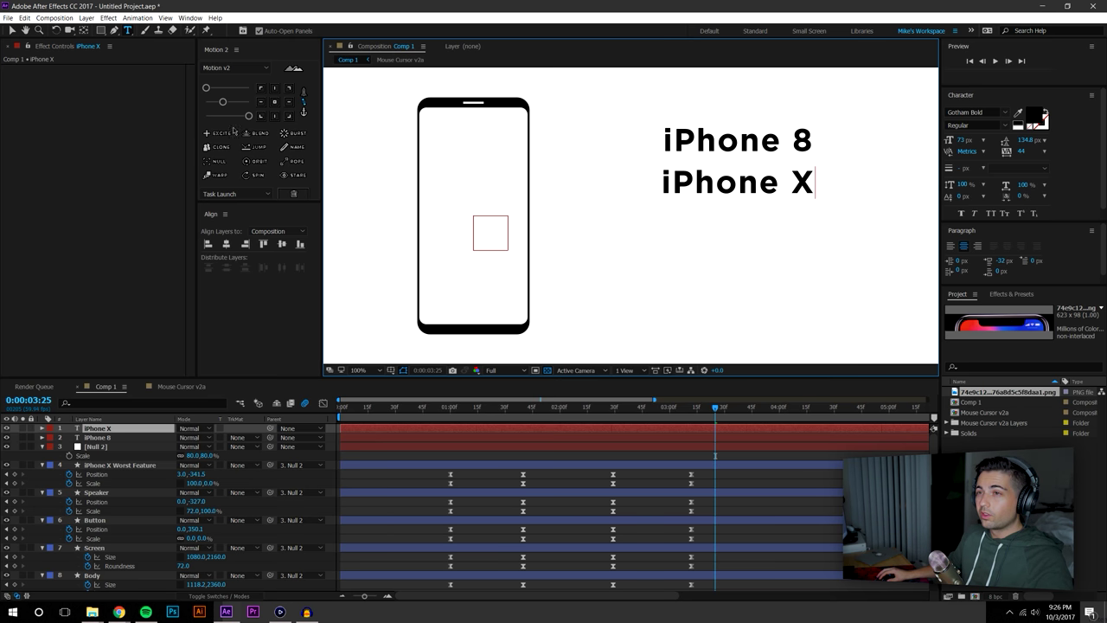
pyautogui.click(12, 30)
# Duplicate the iPhone X text, place the copy below it, and replace the copy's wording with "Galaxy S8"
pyautogui.hotkey('ctrl', 'd')
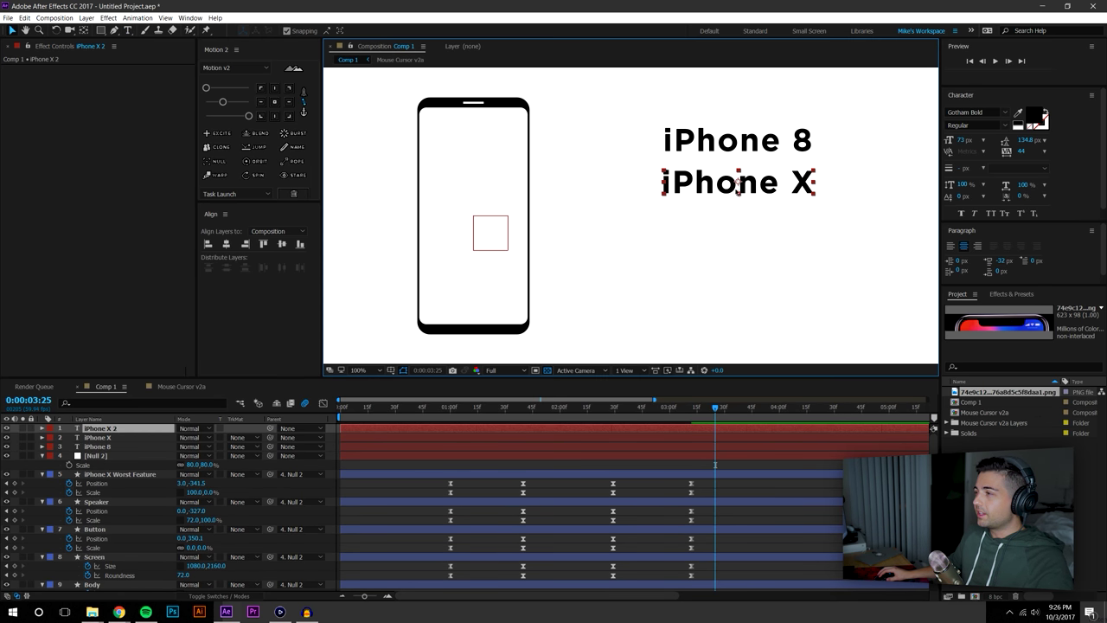
pyautogui.moveTo(739, 182); pyautogui.dragTo(737, 217)
pyautogui.doubleClick(759, 219)
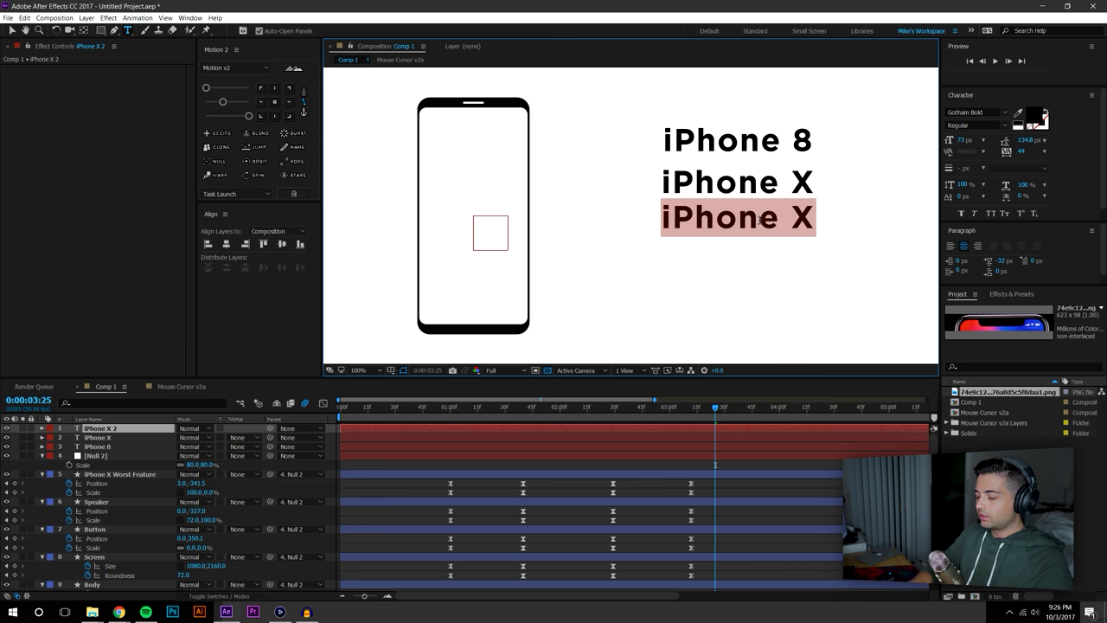
pyautogui.write('Ga')
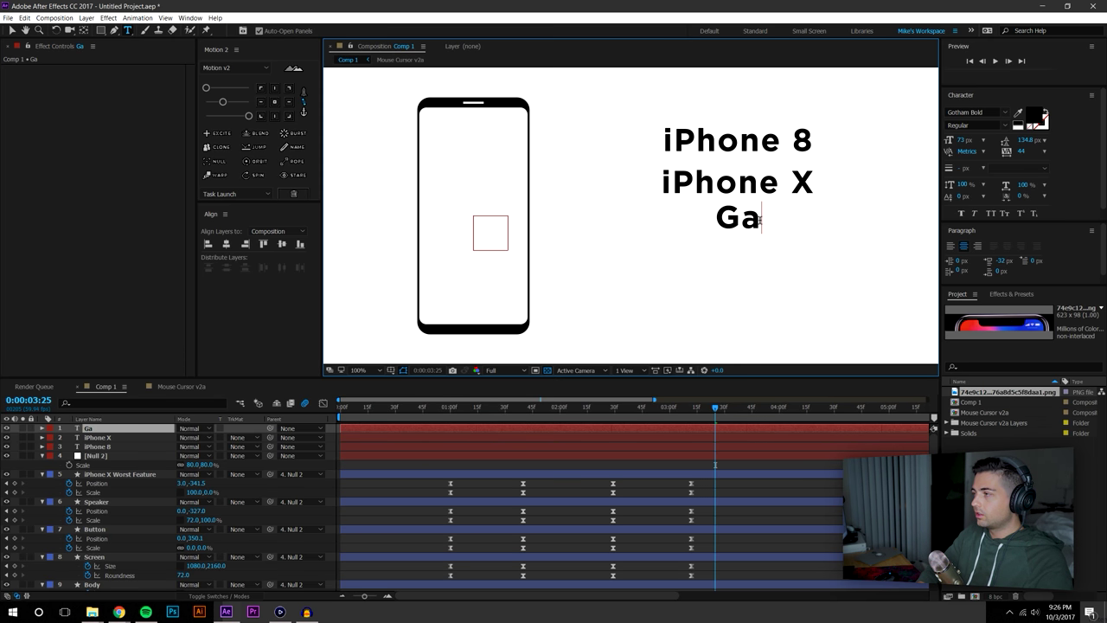
pyautogui.write('laxy ')
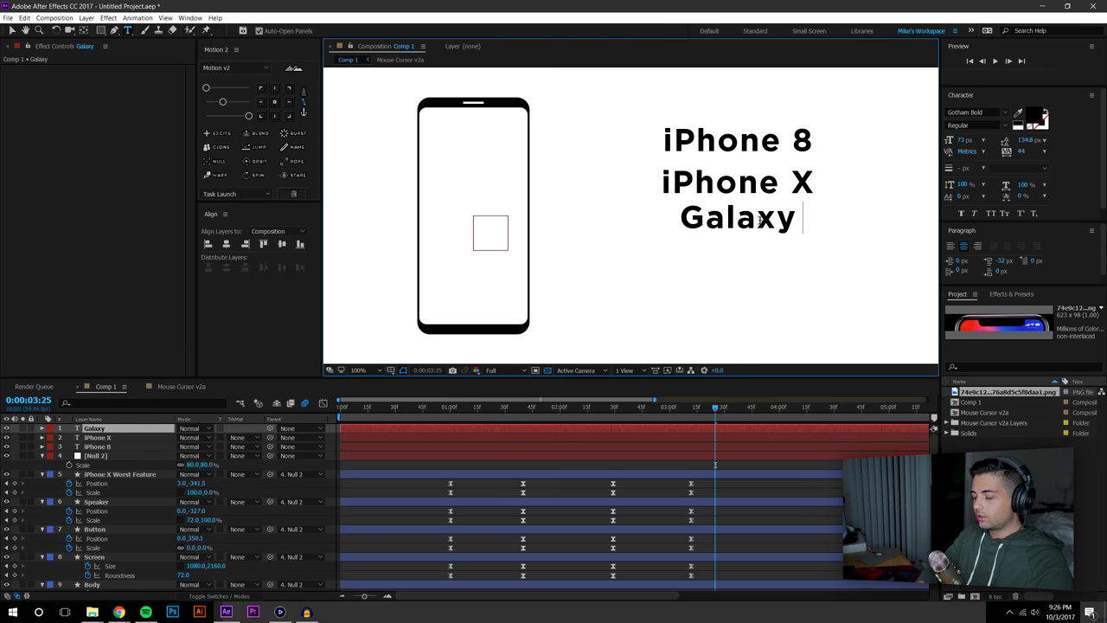
pyautogui.write('S8')
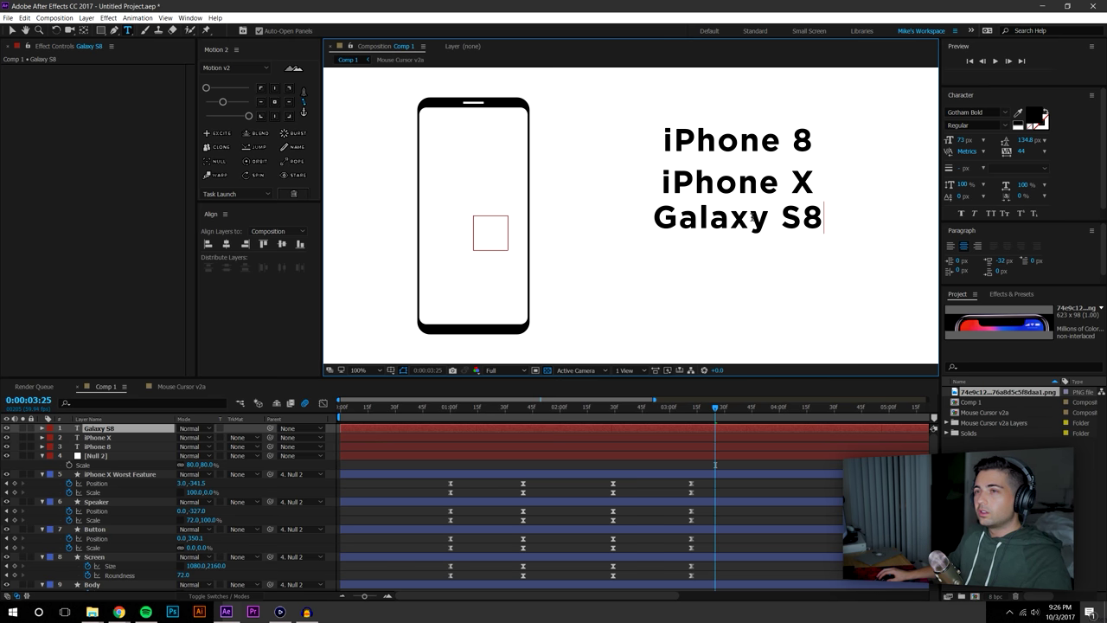
pyautogui.click(12, 31)
pyautogui.click(543, 149)
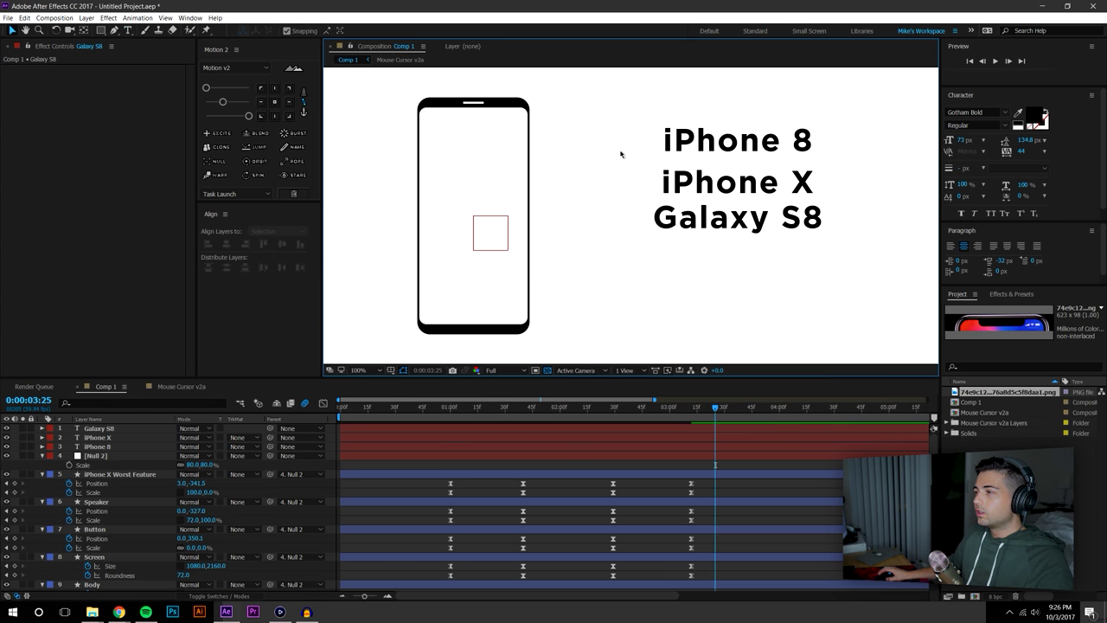
# Replace the Galaxy S8 text with "Pixel 2 XL"
pyautogui.scroll(-3, 621, 153)
pyautogui.scroll(2, 811, 183)
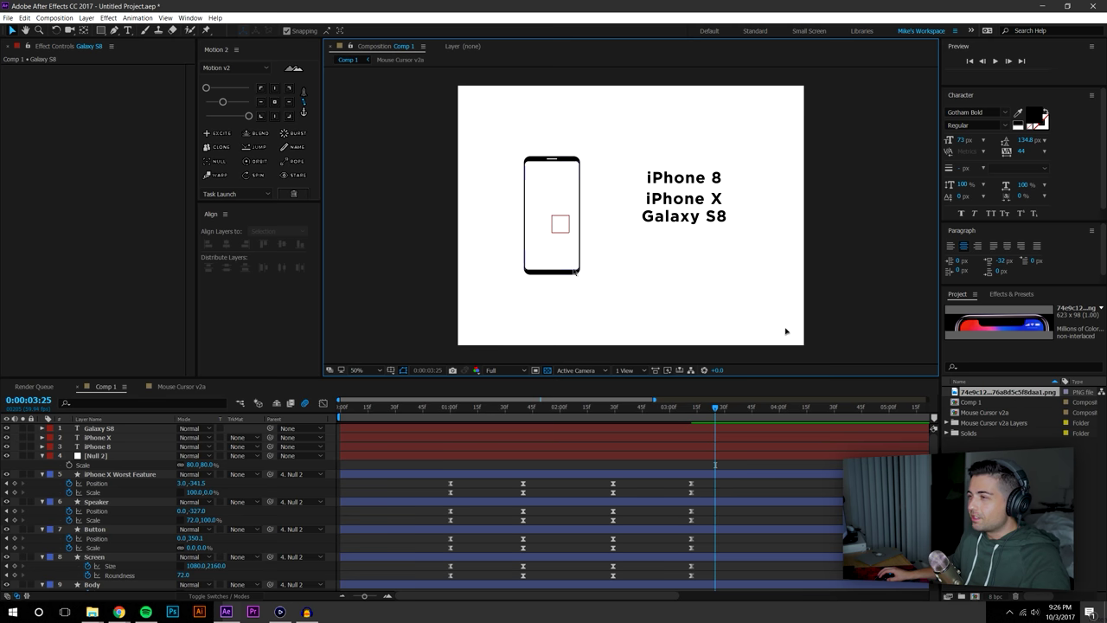
pyautogui.scroll(2, 556, 211)
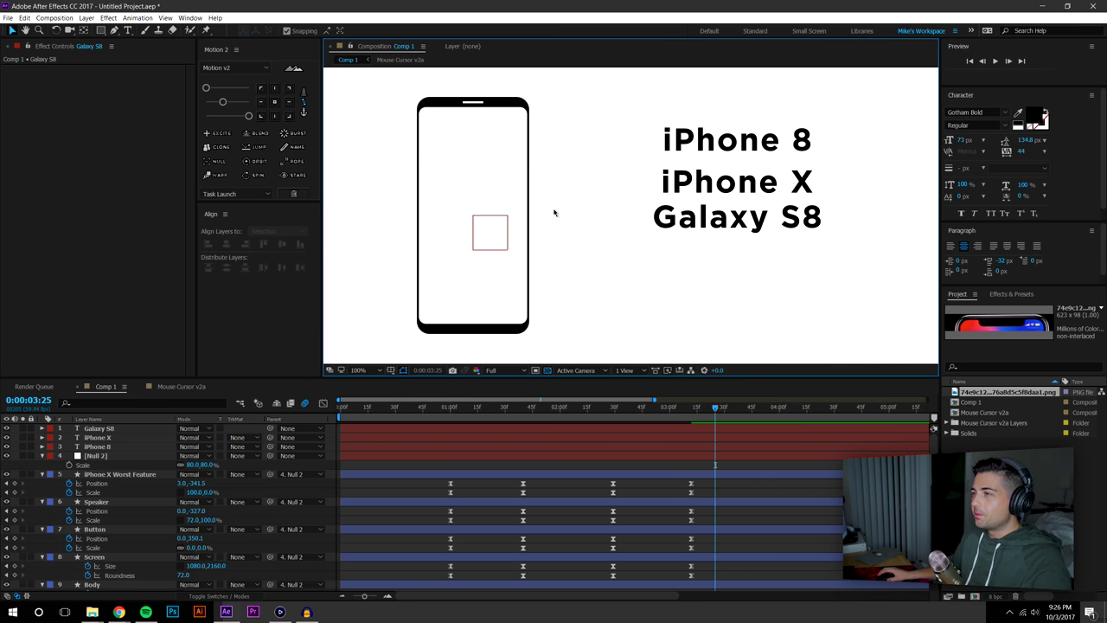
pyautogui.scroll(-2, 554, 212)
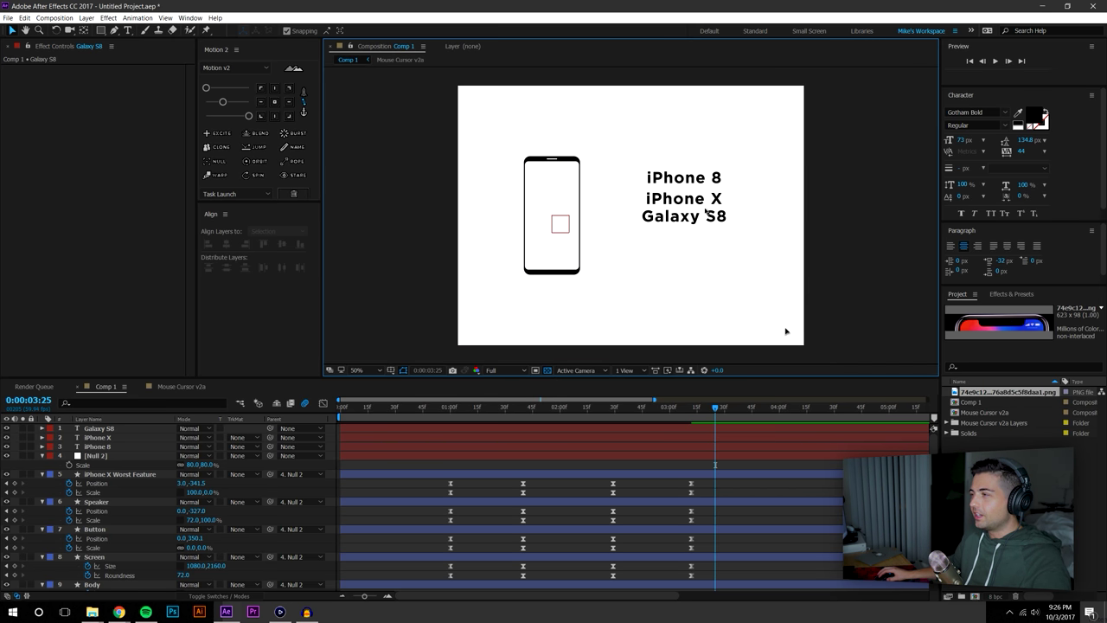
pyautogui.scroll(2, 706, 211)
pyautogui.doubleClick(707, 212)
pyautogui.write('P')
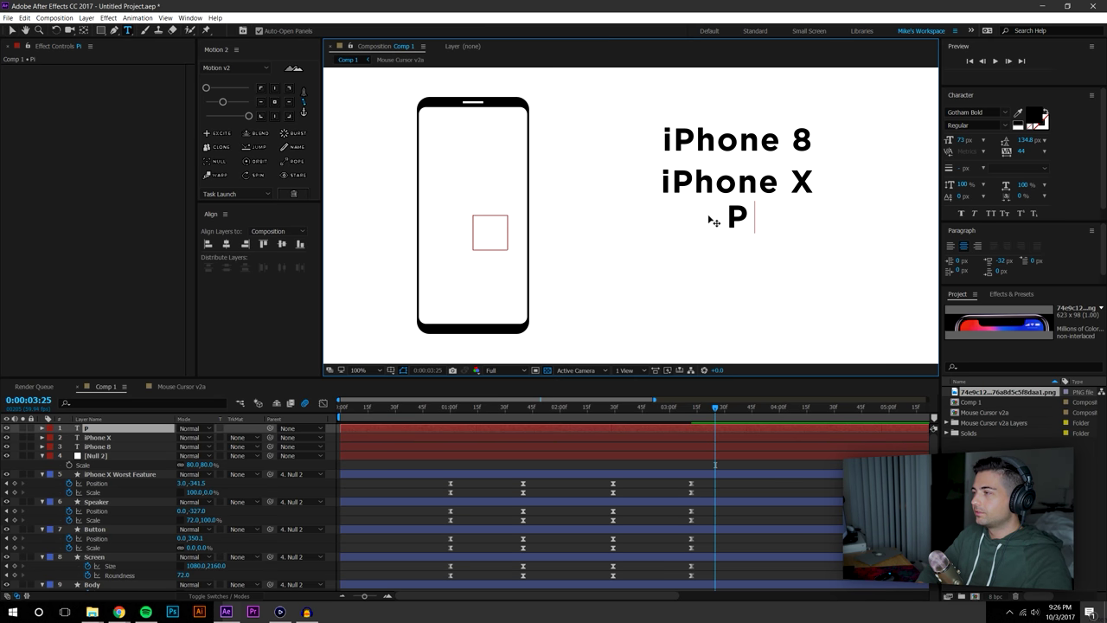
pyautogui.write('ixel 2')
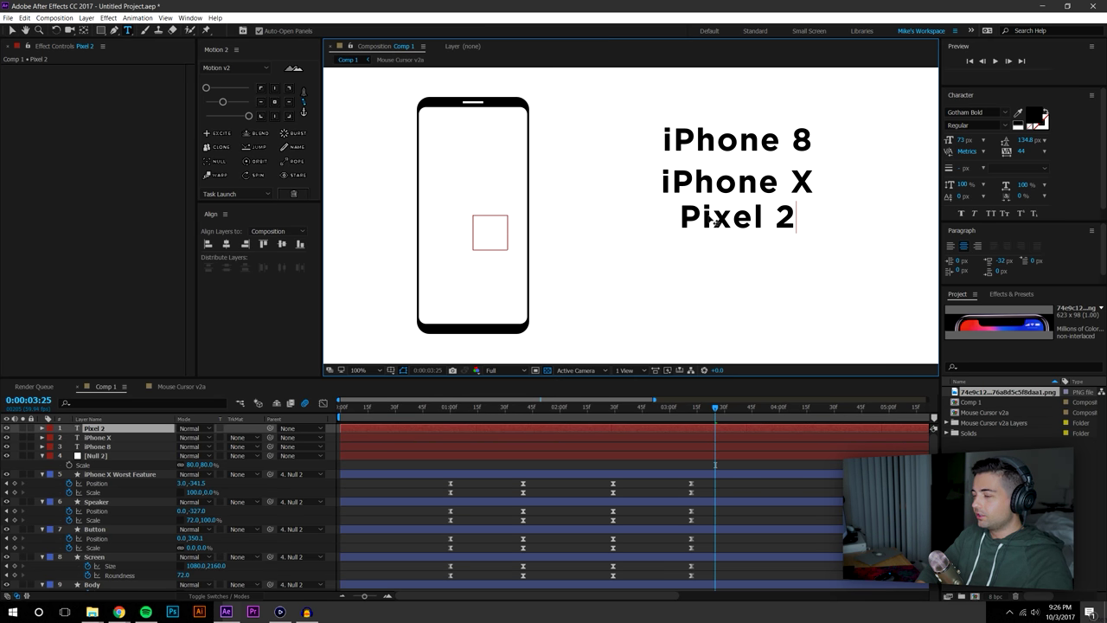
pyautogui.write(' XL')
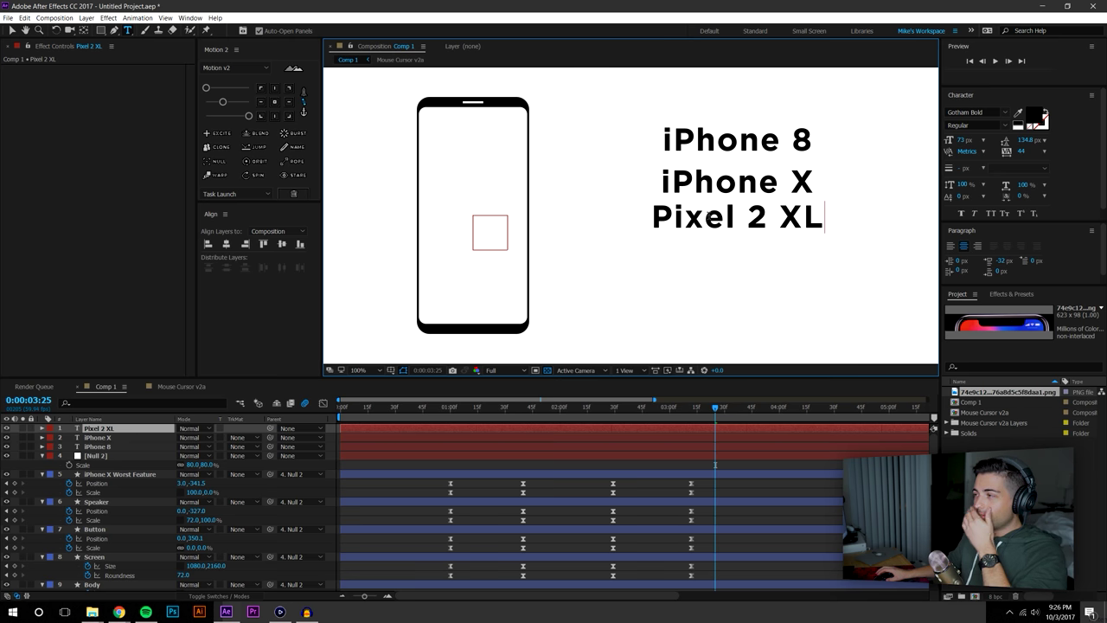
pyautogui.click(10, 30)
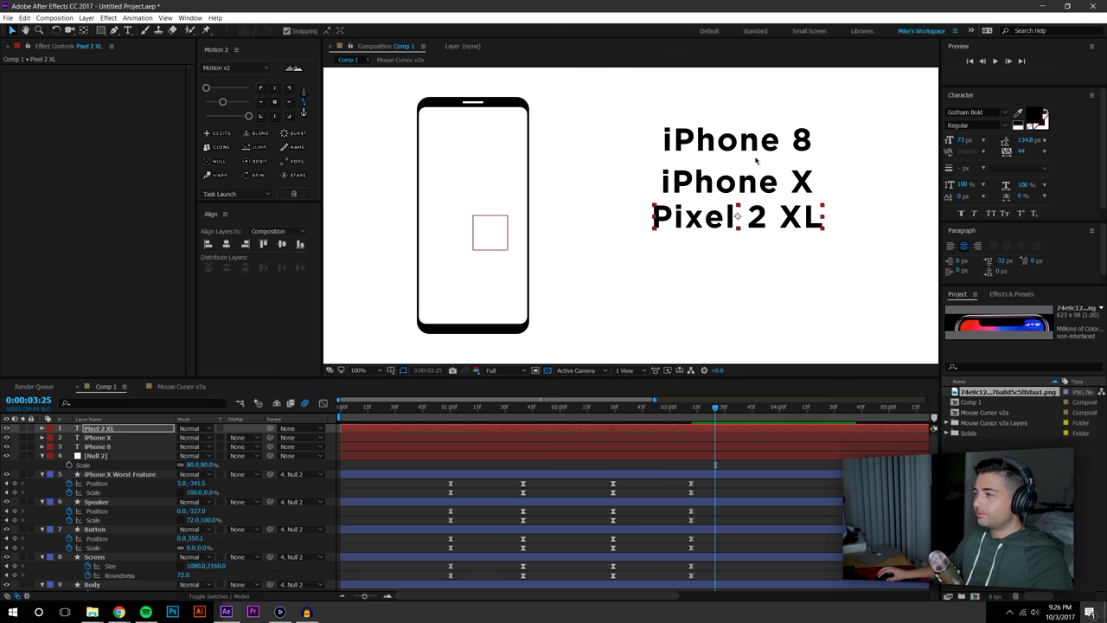
# Show the proportional grid over the composition view
pyautogui.scroll(-2, 786, 329)
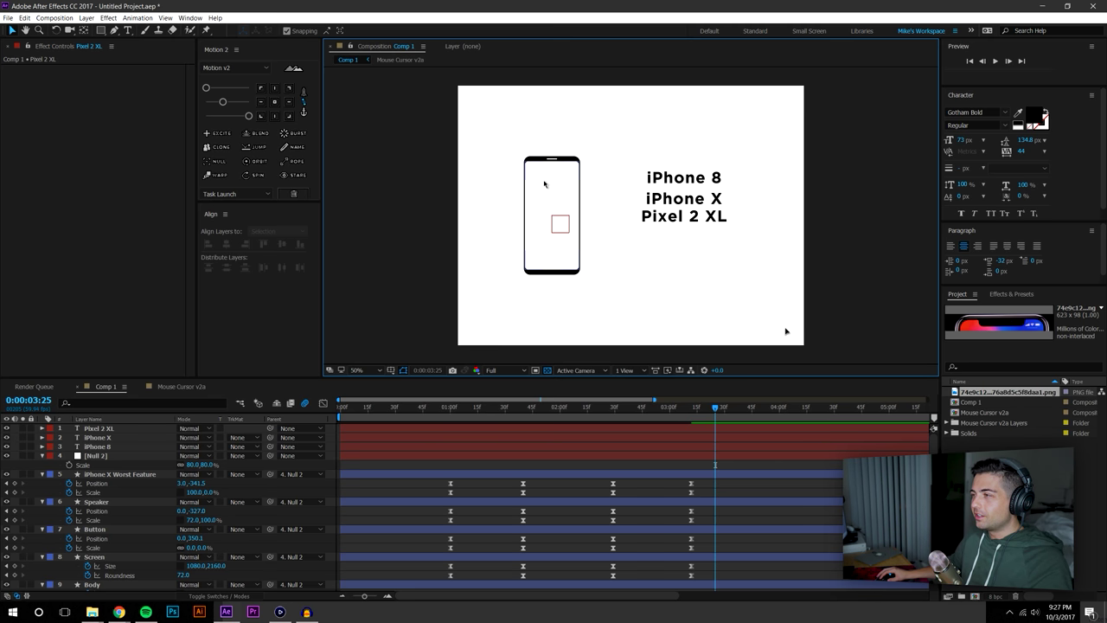
pyautogui.scroll(2, 741, 237)
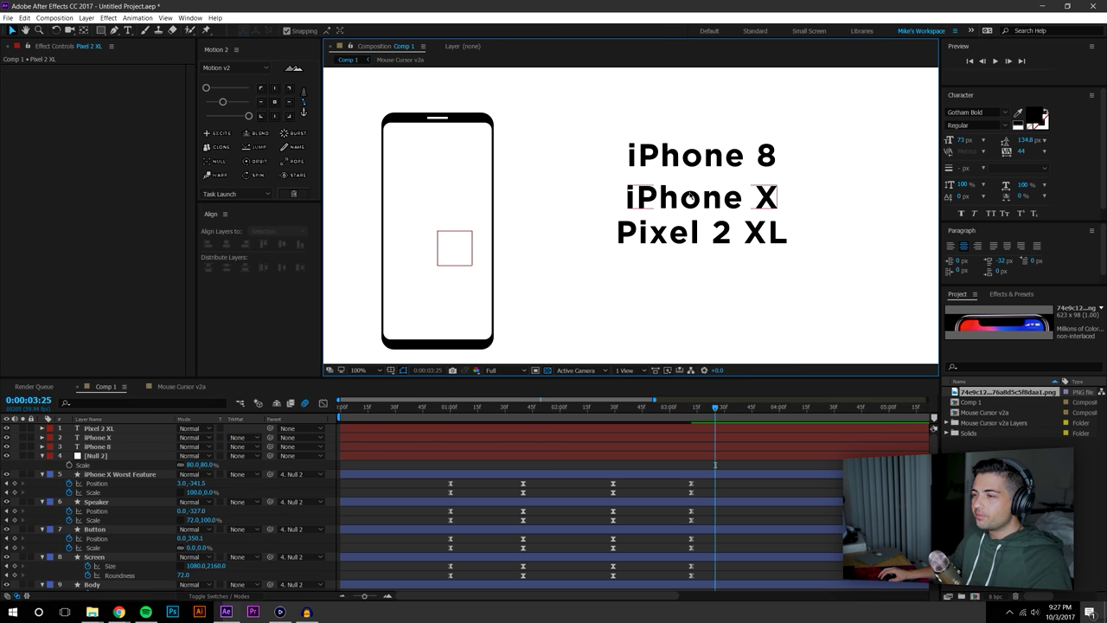
pyautogui.click(391, 370)
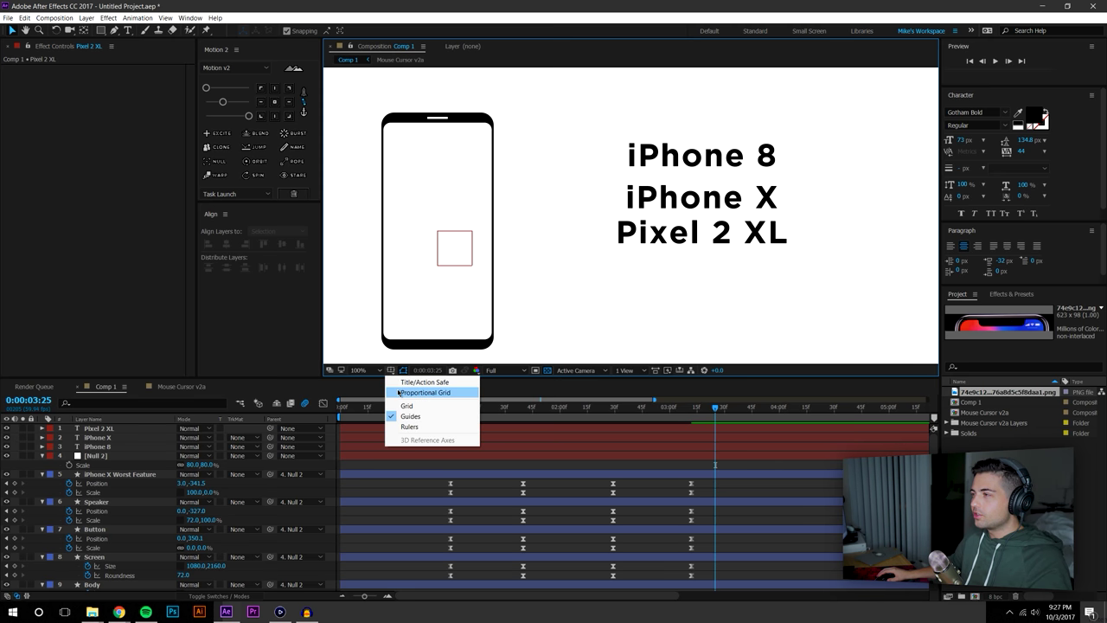
pyautogui.click(415, 402)
# Select the three phone name labels and shift them together to the right along the proportional grid
pyautogui.scroll(-2, 643, 244)
pyautogui.click(673, 192)
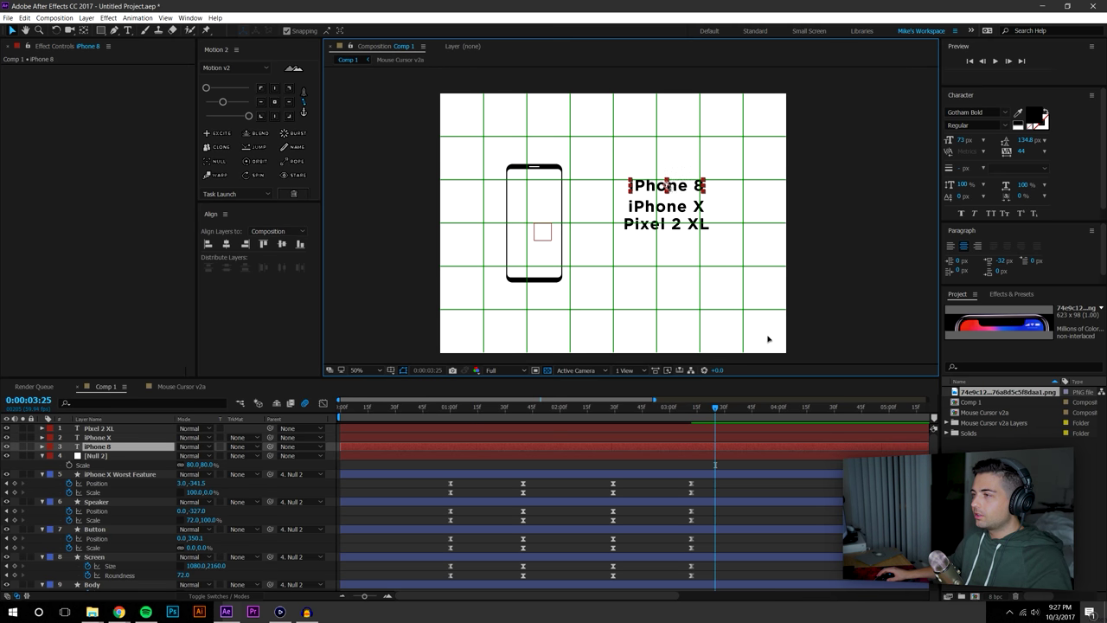
pyautogui.click(841, 198)
pyautogui.click(694, 188)
pyautogui.keyDown('shift'); pyautogui.click(693, 208); pyautogui.keyUp('shift')
pyautogui.keyDown('shift'); pyautogui.click(685, 224); pyautogui.keyUp('shift')
pyautogui.press('/')
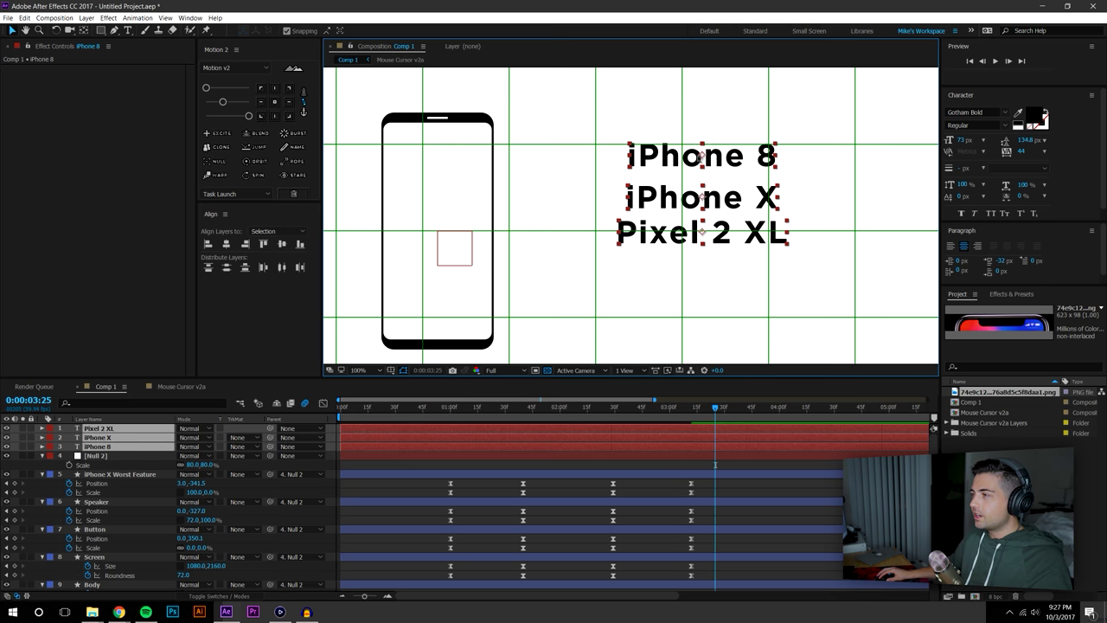
pyautogui.press(',')
pyautogui.press(',')
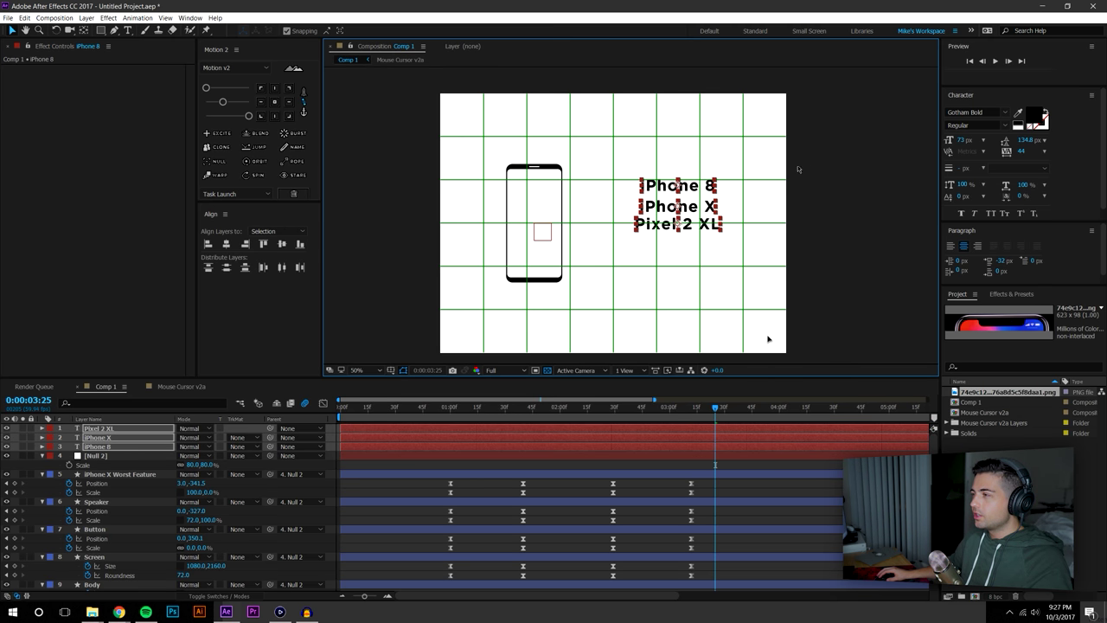
pyautogui.click(767, 339)
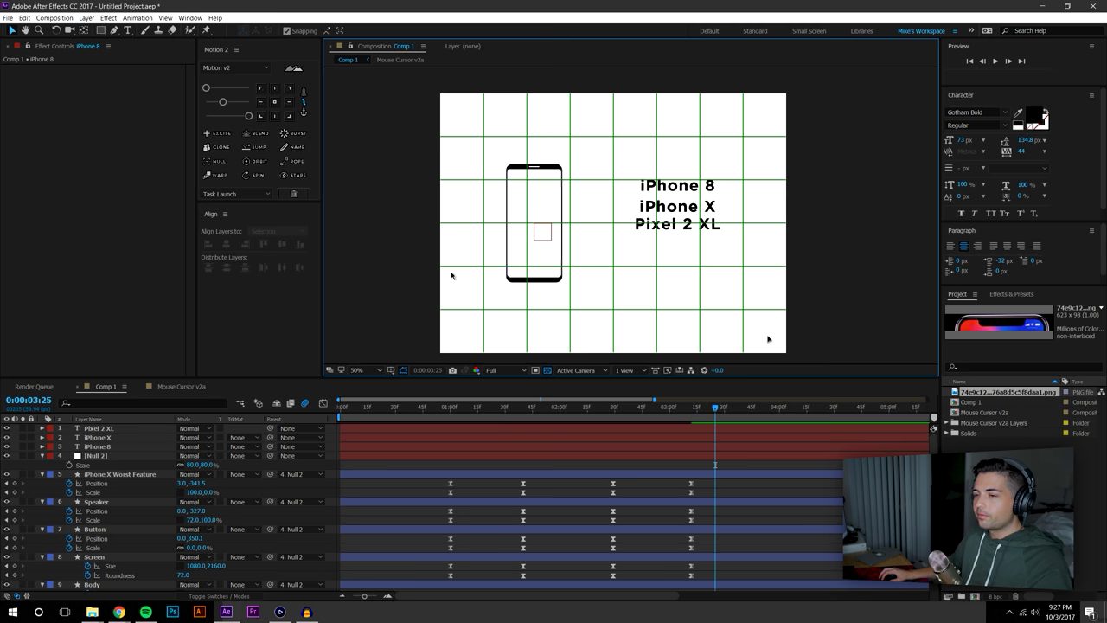
# Move the phone's controlling null slightly right so the phone sits midway between two grid lines
pyautogui.click(86, 456)
pyautogui.moveTo(538, 227); pyautogui.dragTo(548, 223)
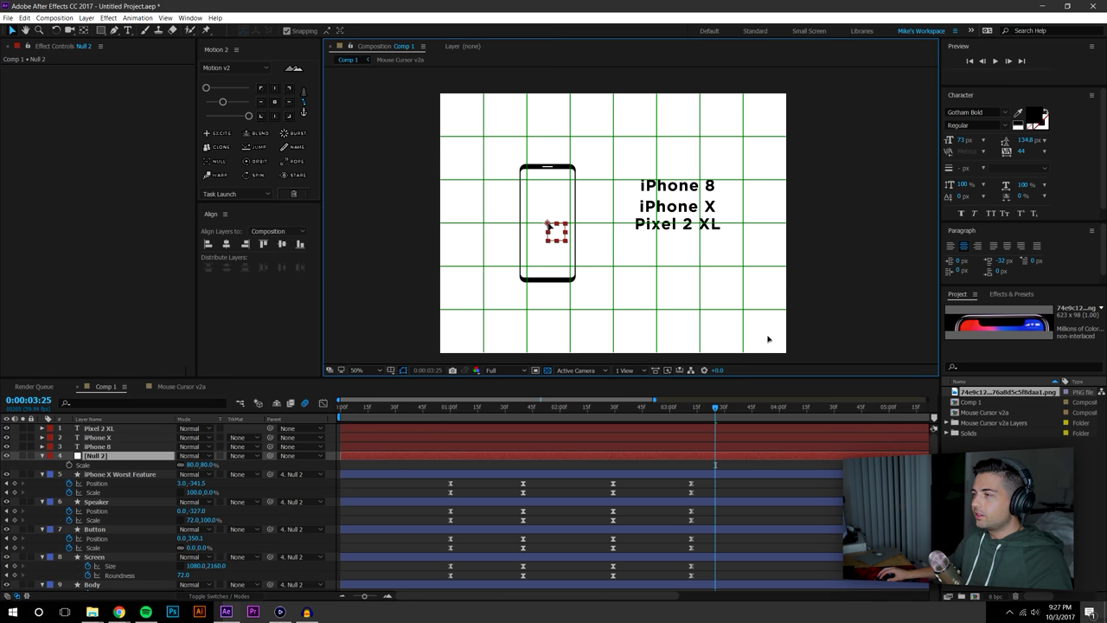
pyautogui.click(860, 205)
# Scale the iPhone 8, iPhone X and Pixel 2 XL text layers down to 68%
pyautogui.click(702, 185)
pyautogui.keyDown('shift'); pyautogui.click(696, 207); pyautogui.keyUp('shift')
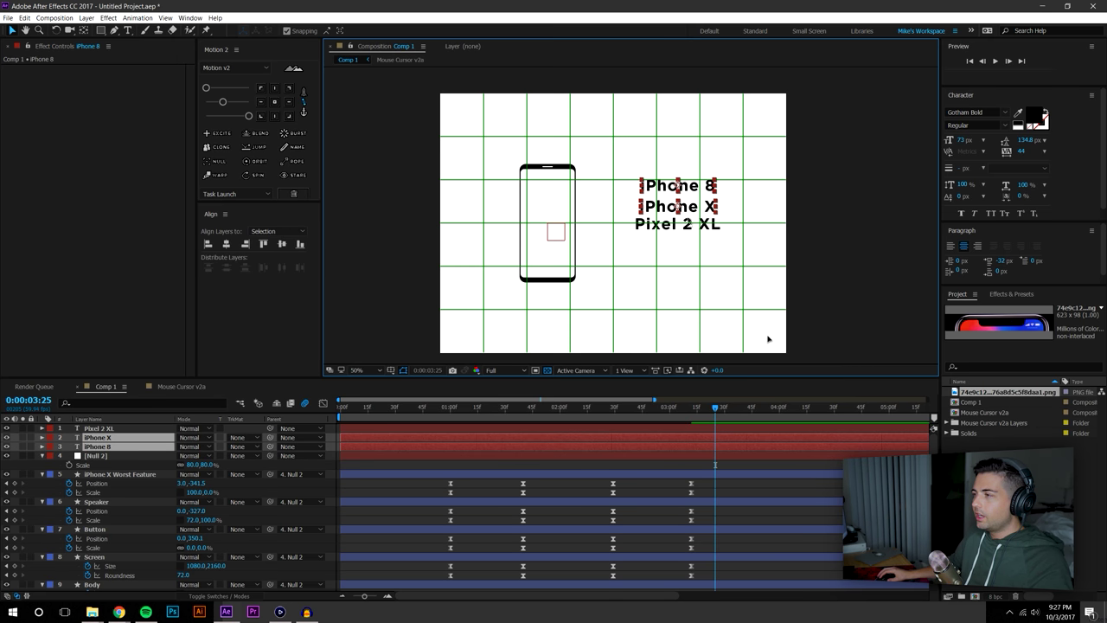
pyautogui.keyDown('shift'); pyautogui.click(688, 225); pyautogui.keyUp('shift')
pyautogui.press('s')
pyautogui.moveTo(214, 438); pyautogui.dragTo(196, 437)
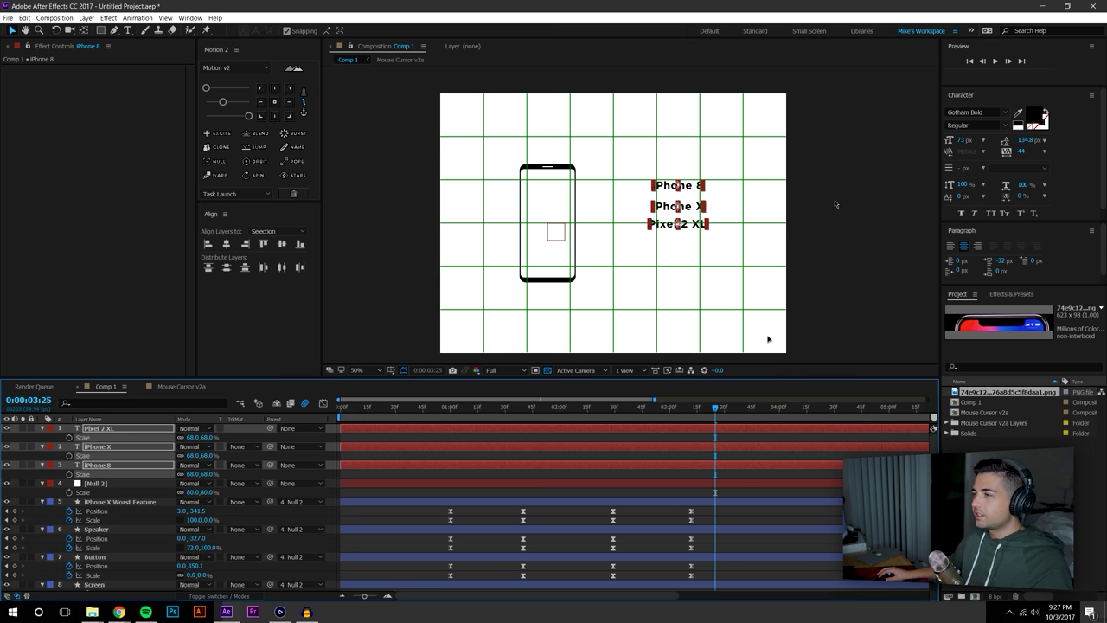
# Vertically align the three labels to one another and move the stack onto the grid's horizontal centre line
pyautogui.moveTo(623, 164); pyautogui.dragTo(762, 257)
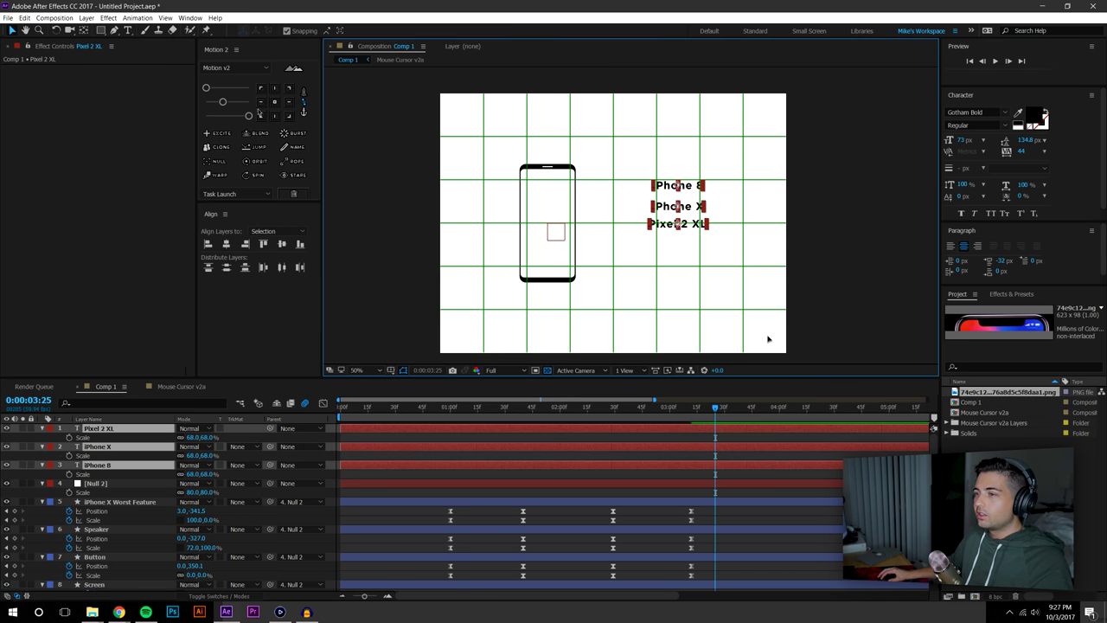
pyautogui.click(282, 244)
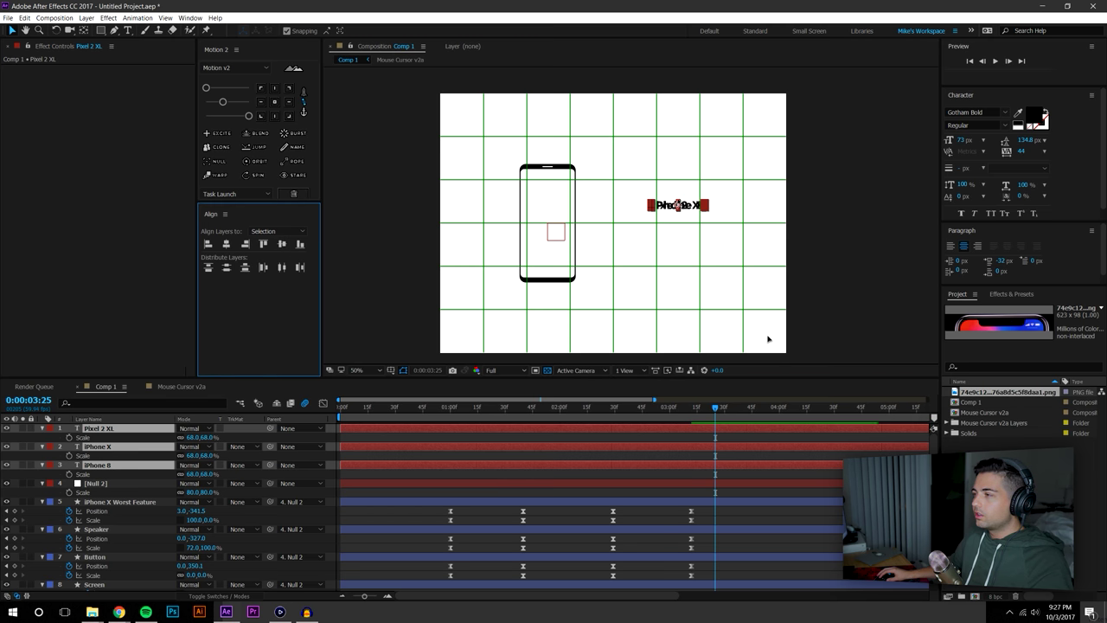
pyautogui.moveTo(679, 209); pyautogui.dragTo(424, 188)
pyautogui.scroll(2, 677, 242)
pyautogui.moveTo(564, 224); pyautogui.dragTo(586, 225)
pyautogui.scroll(-2, 563, 208)
# Order the label layers iPhone 8, iPhone X, Pixel 2 XL and spread them with iPhone 8 above and Pixel 2 XL below the centre
pyautogui.click(796, 193)
pyautogui.moveTo(108, 468)
pyautogui.mouseDown()
pyautogui.moveTo(119, 426)
pyautogui.moveTo(113, 474)
pyautogui.mouseUp()
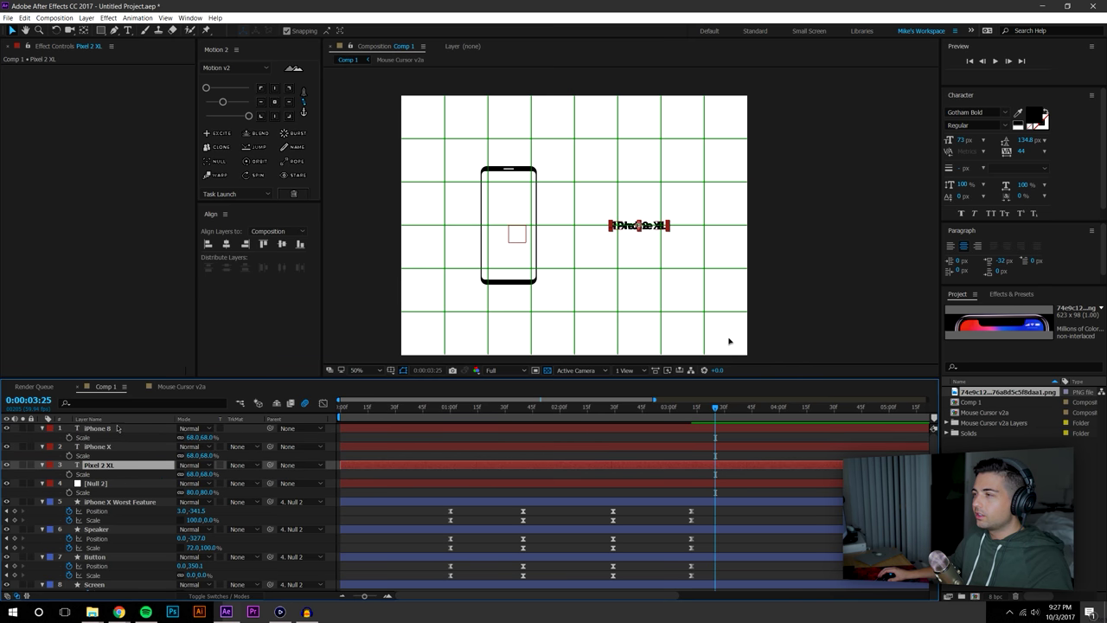
pyautogui.click(117, 428)
pyautogui.scroll(2, 644, 222)
pyautogui.moveTo(645, 232); pyautogui.dragTo(647, 196)
pyautogui.click(647, 235)
pyautogui.moveTo(647, 235); pyautogui.dragTo(647, 274)
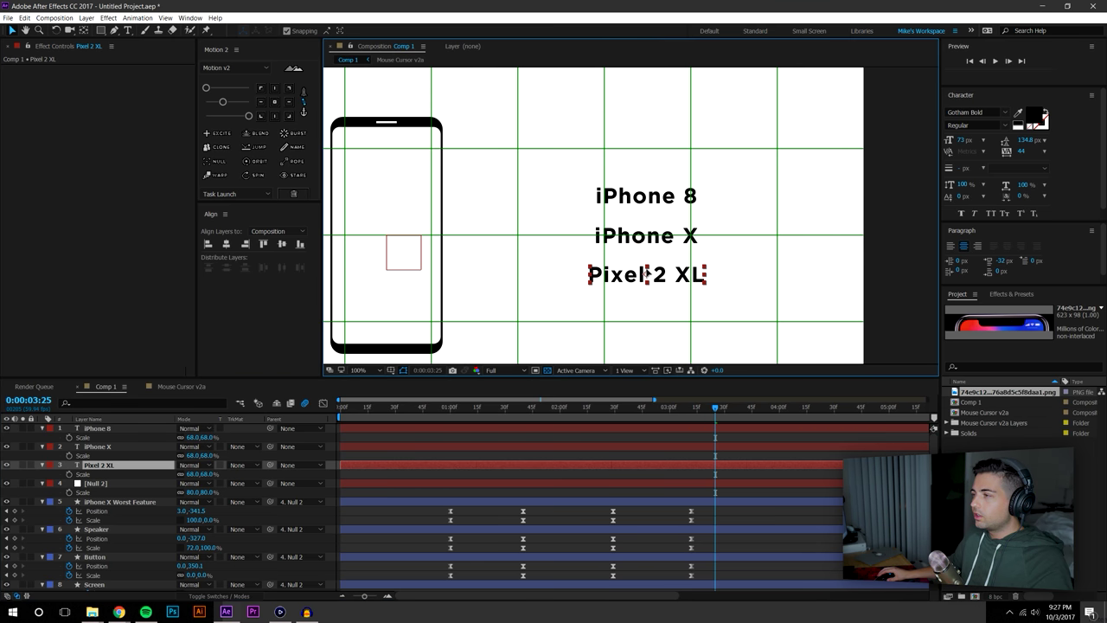
pyautogui.scroll(-1, 654, 246)
pyautogui.click(831, 213)
# Show the fine grid for positioning the labels
pyautogui.moveTo(807, 225); pyautogui.dragTo(849, 231)
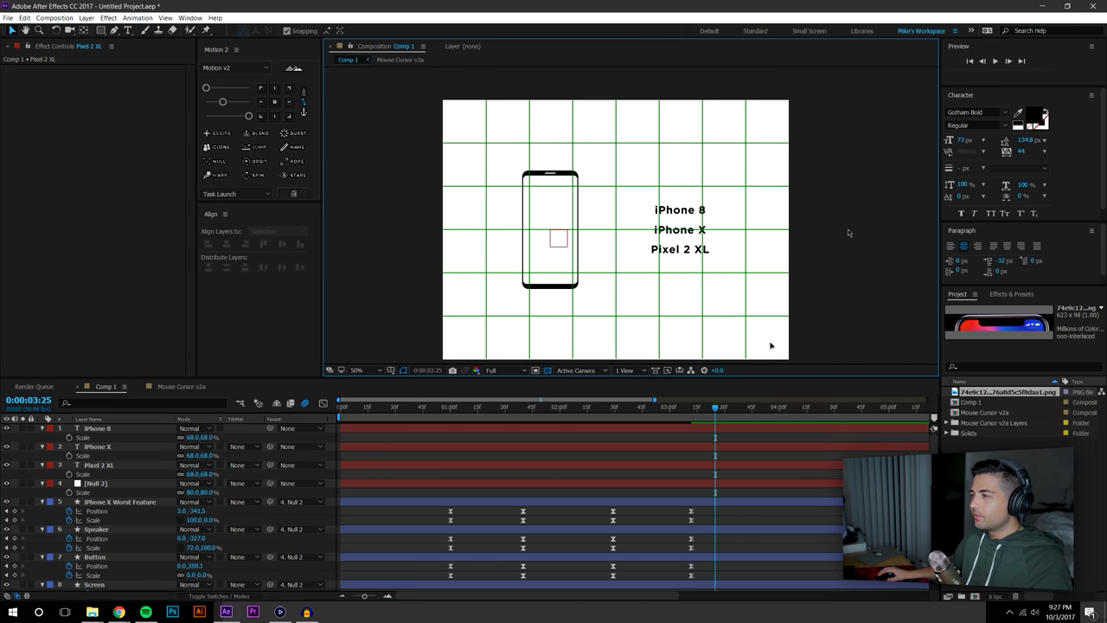
pyautogui.press('.')
pyautogui.click(403, 370)
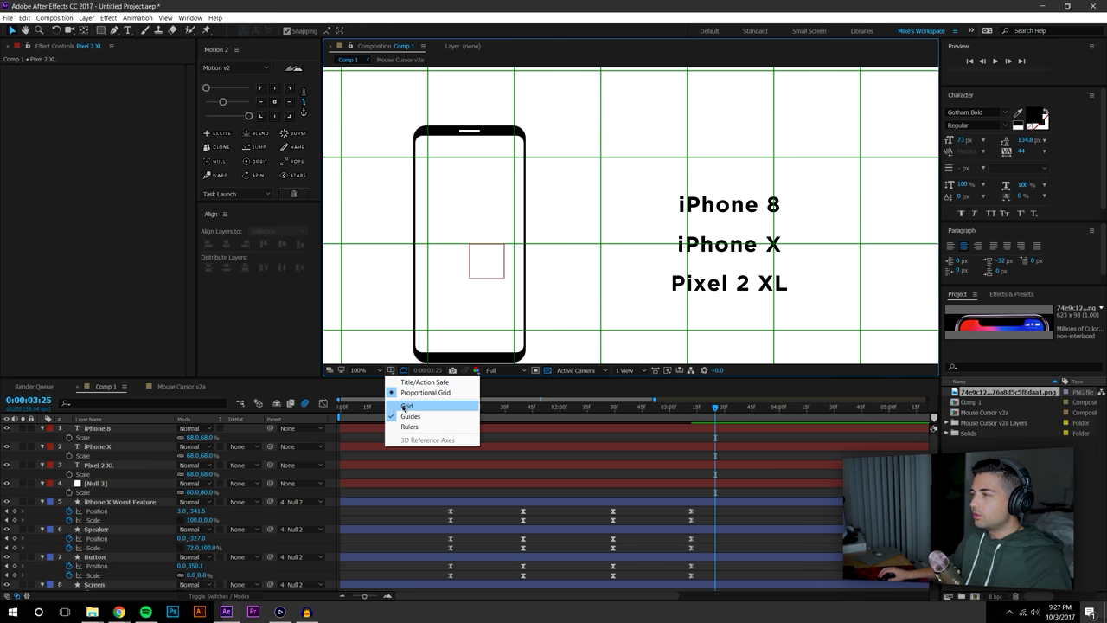
pyautogui.click(404, 406)
pyautogui.press('.')
pyautogui.moveTo(722, 260); pyautogui.dragTo(567, 230)
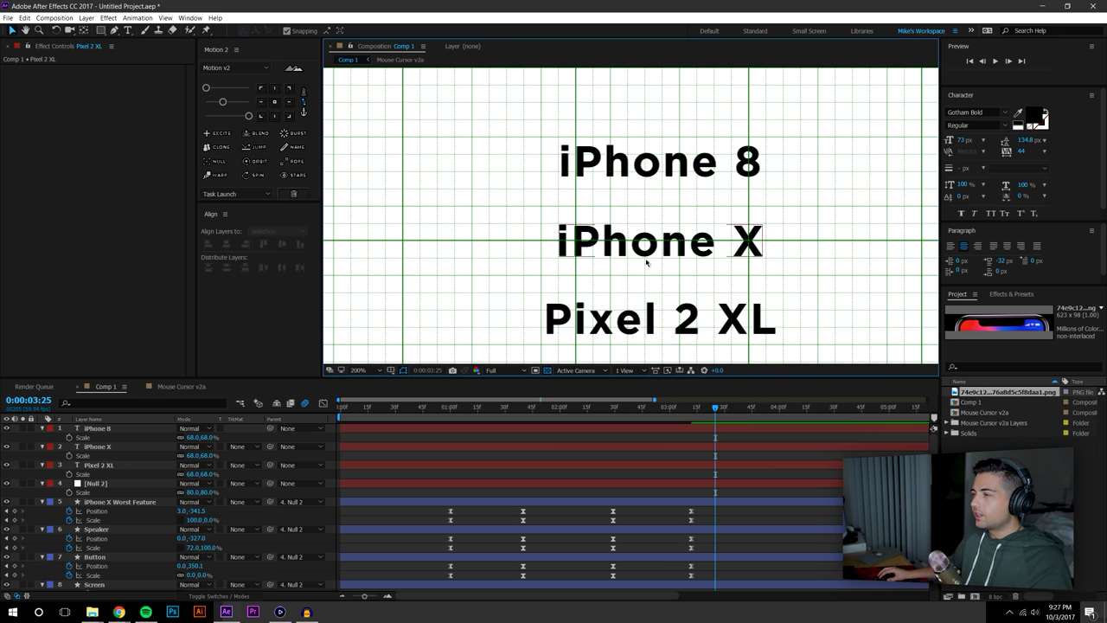
# Centre the anchor points of the three label layers
pyautogui.click(659, 247)
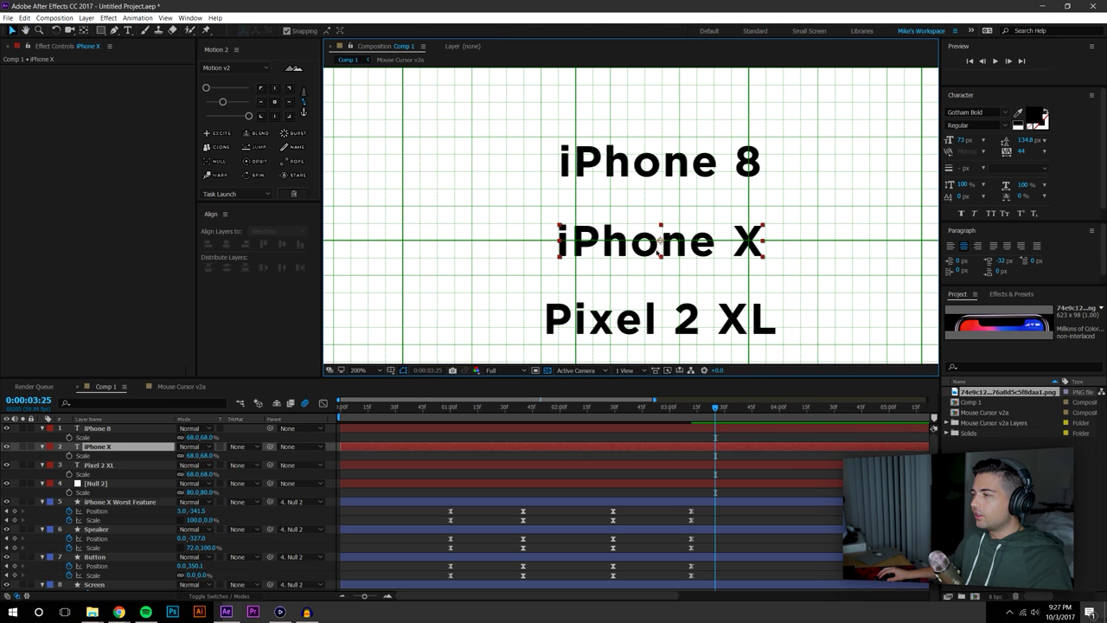
pyautogui.click(653, 317)
pyautogui.keyDown('shift'); pyautogui.click(654, 245); pyautogui.keyUp('shift')
pyautogui.keyDown('shift'); pyautogui.click(651, 166); pyautogui.keyUp('shift')
pyautogui.click(276, 103)
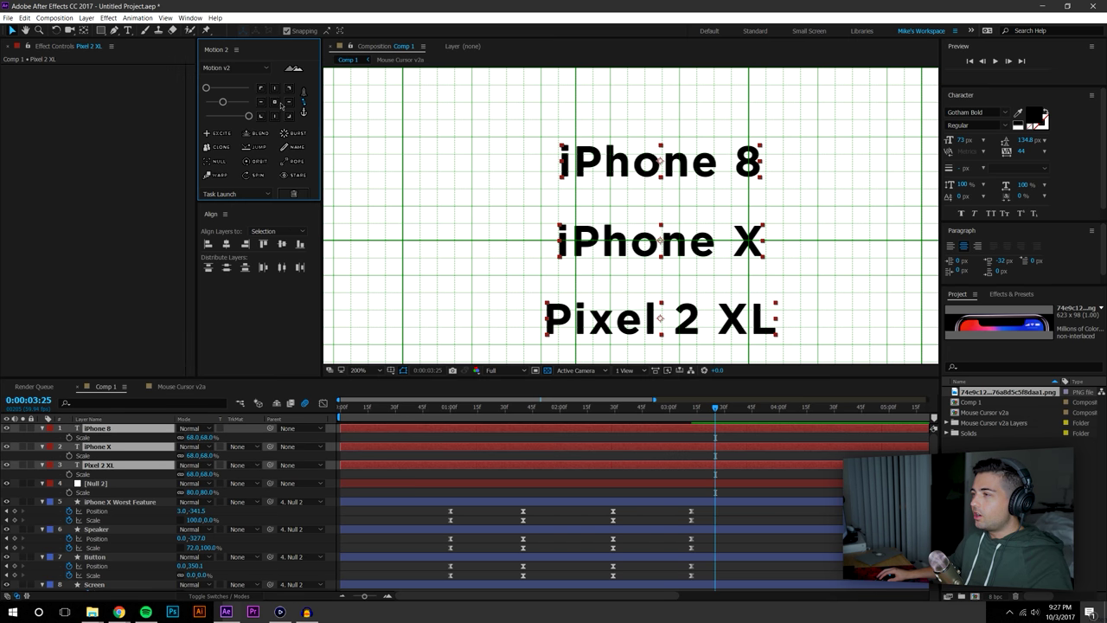
# Nudge the Pixel 2 XL, iPhone X and iPhone 8 labels slightly right against the fine grid
pyautogui.click(660, 248)
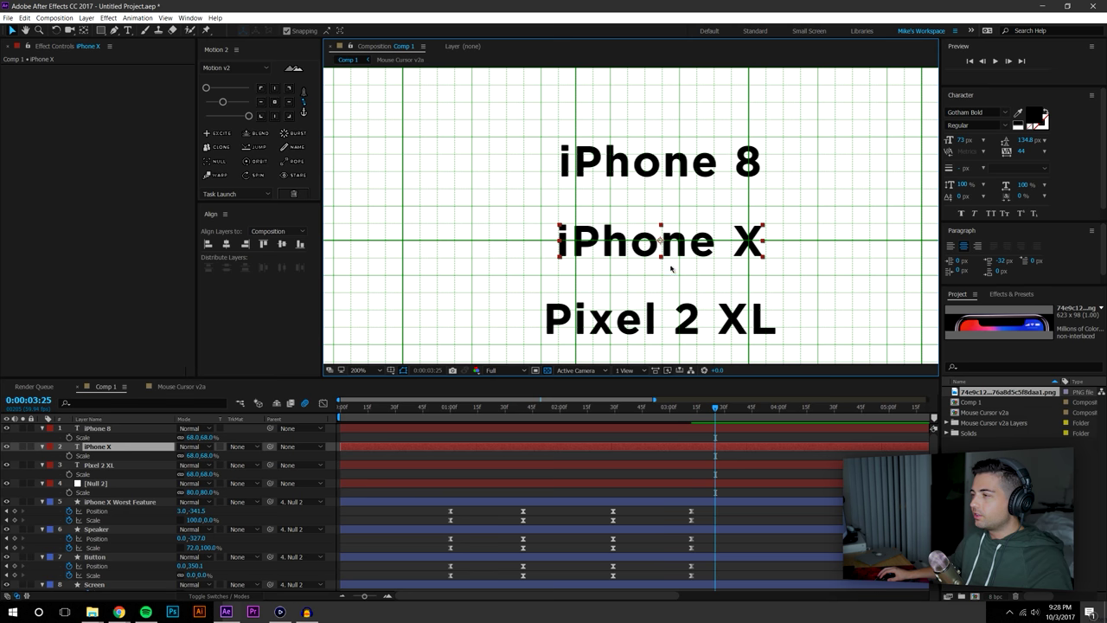
pyautogui.click(660, 319)
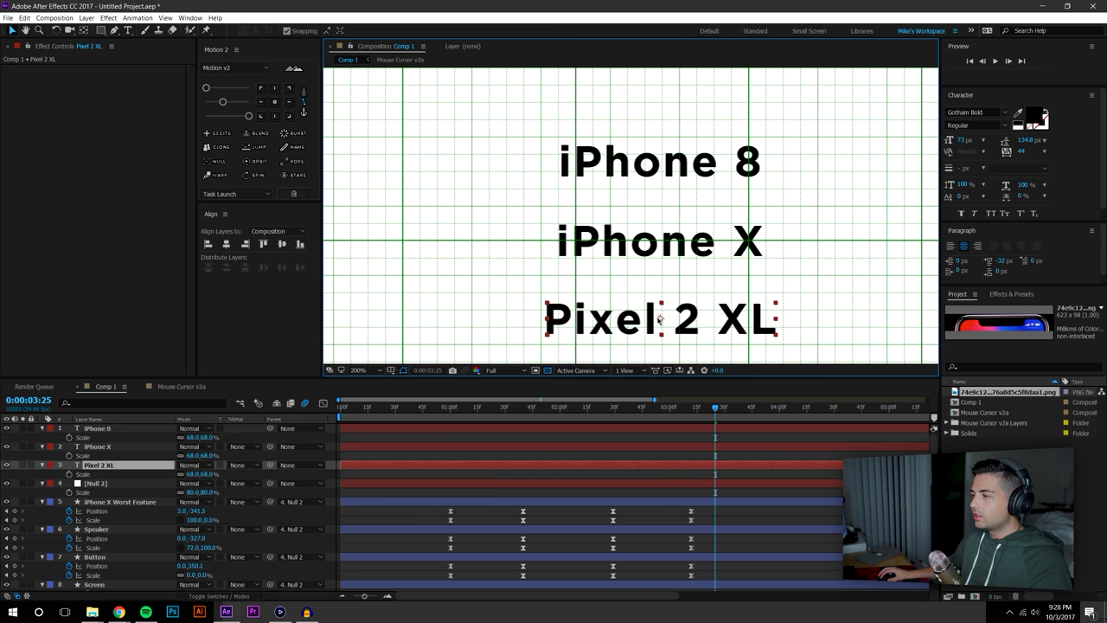
pyautogui.click(662, 243)
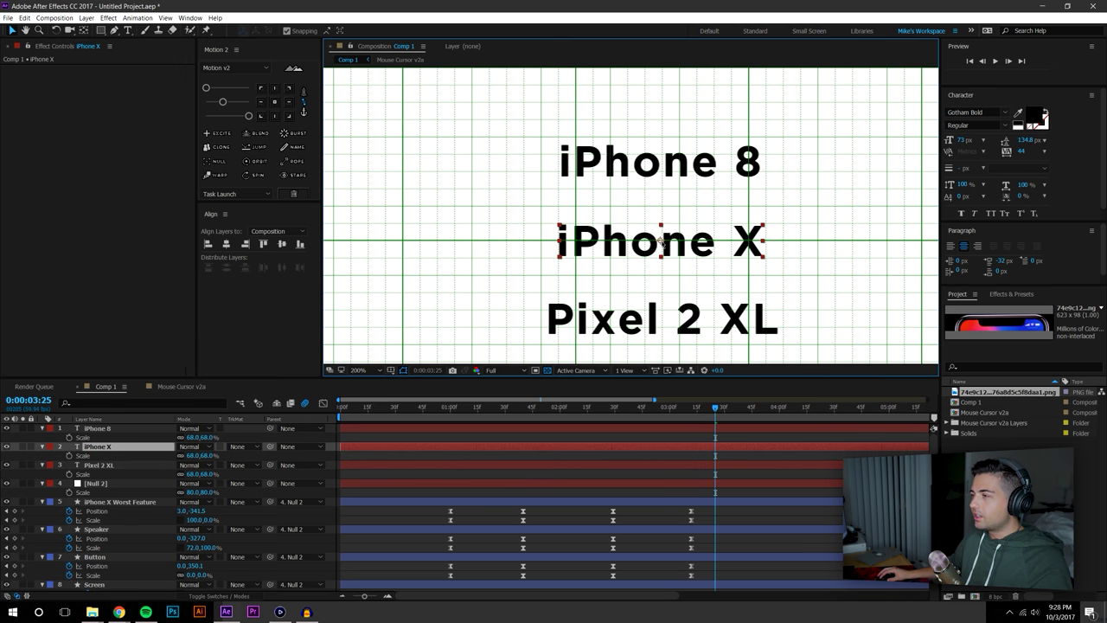
pyautogui.click(659, 162)
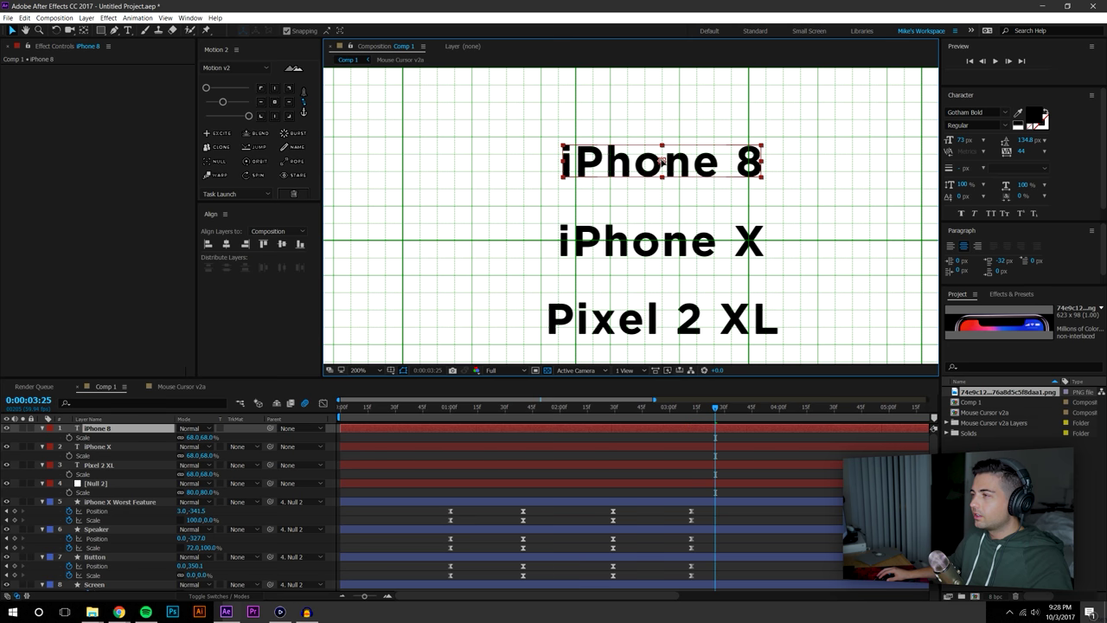
pyautogui.click(808, 183)
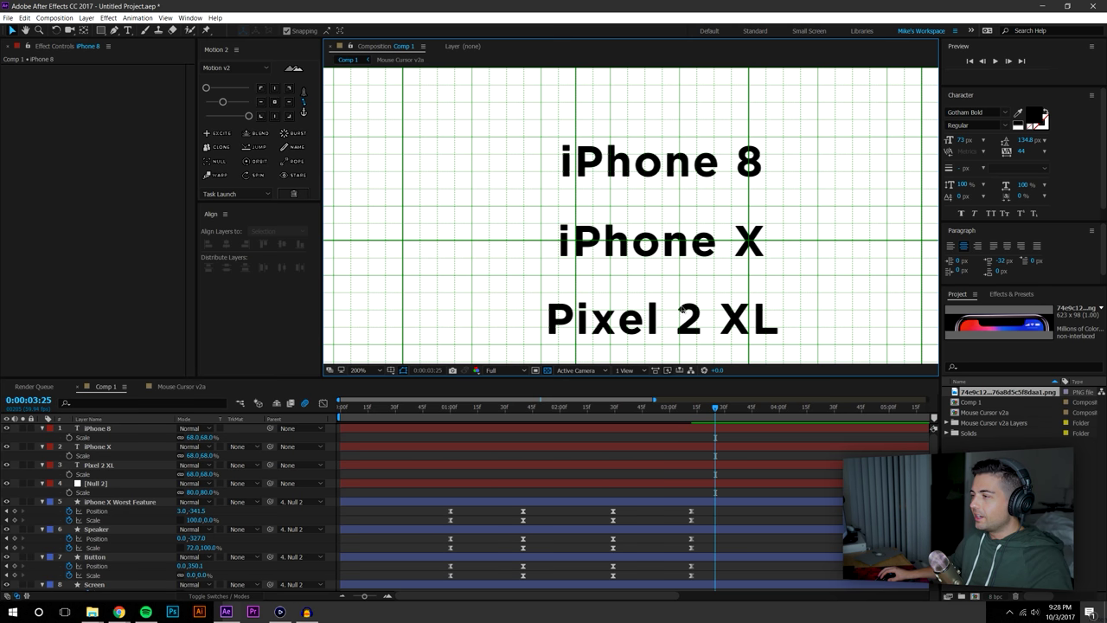
# Space the labels evenly on the grid by moving Pixel 2 XL slightly down and iPhone 8 slightly up
pyautogui.click(679, 325)
pyautogui.moveTo(666, 319); pyautogui.dragTo(662, 329)
pyautogui.click(663, 165)
pyautogui.moveTo(663, 162); pyautogui.dragTo(660, 154)
pyautogui.scroll(-2, 663, 157)
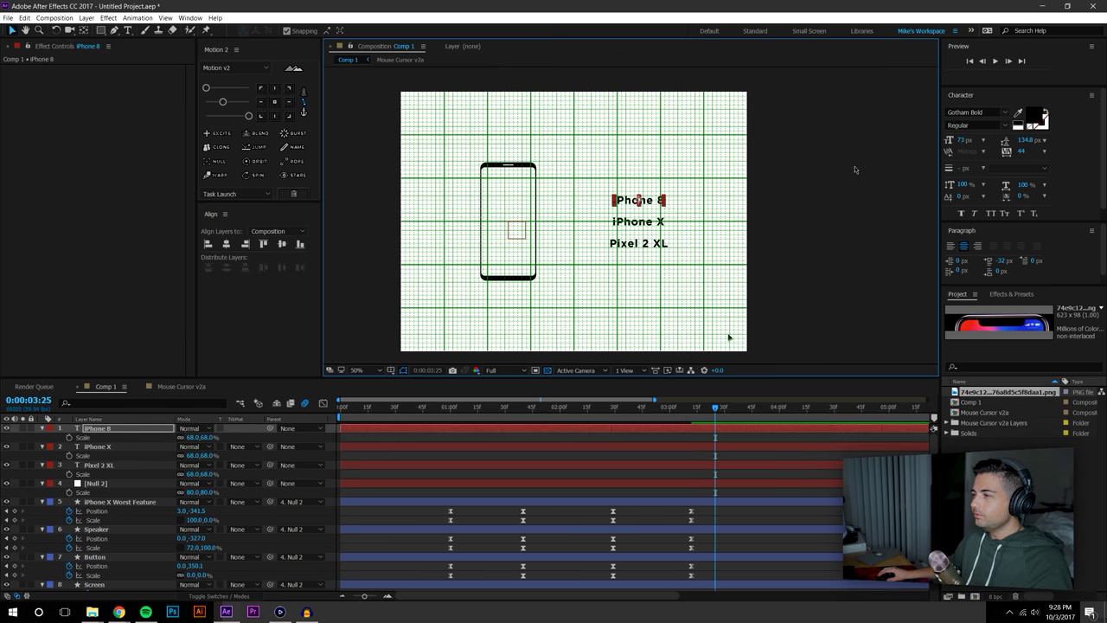
pyautogui.click(796, 219)
pyautogui.moveTo(791, 227); pyautogui.dragTo(810, 229)
# Hide both the proportional grid and the fine grid
pyautogui.click(390, 370)
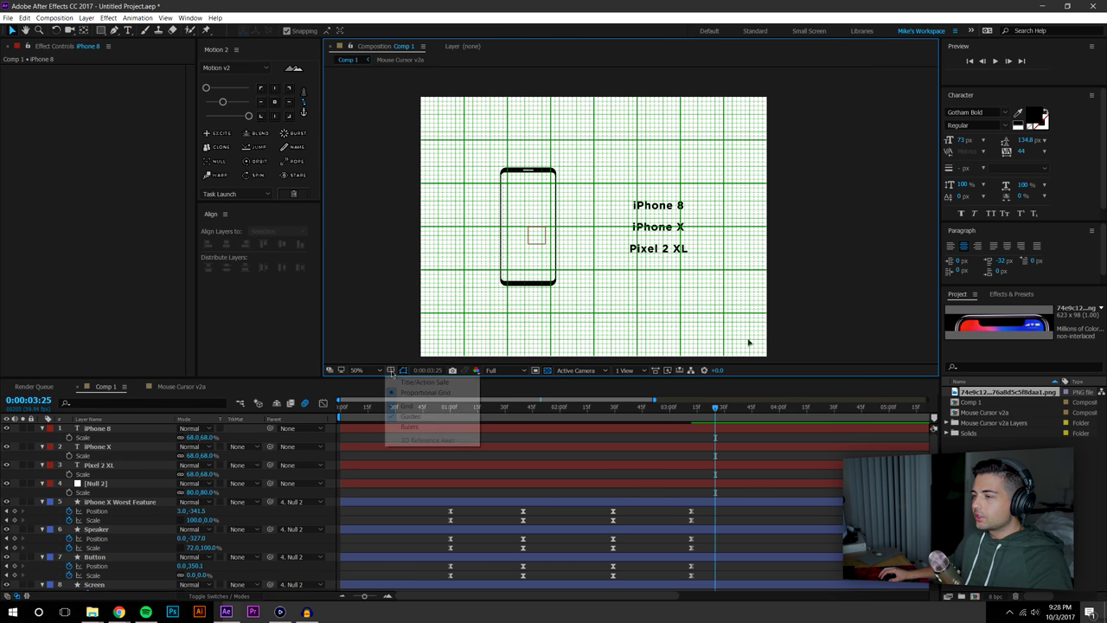
pyautogui.click(426, 392)
pyautogui.click(390, 370)
pyautogui.click(406, 405)
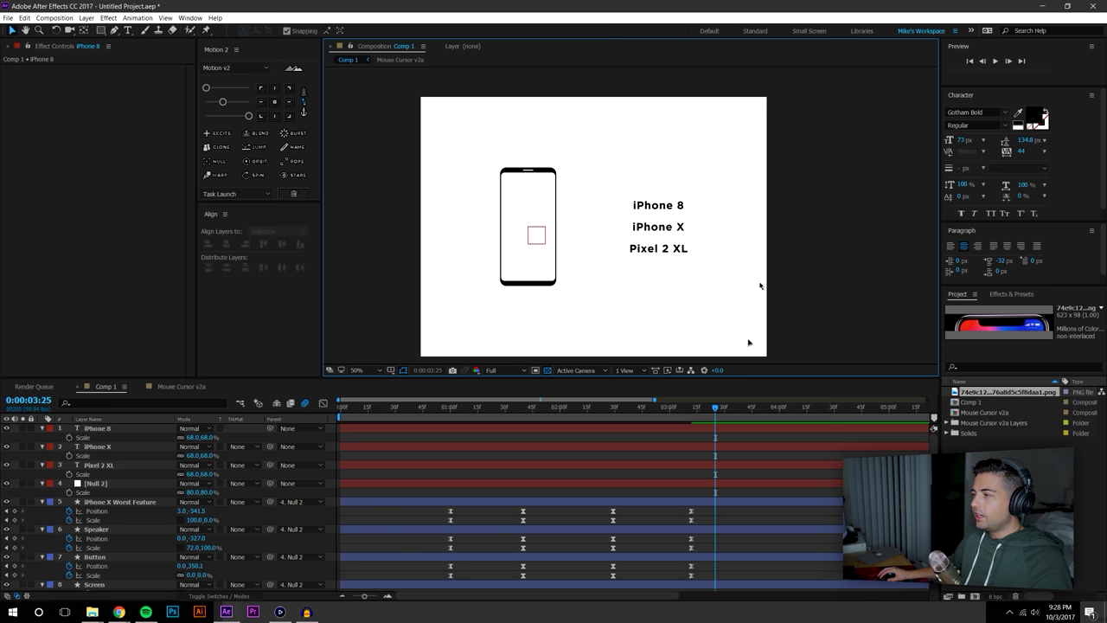
# At 0:00:03:45, add opacity keyframes to all three label layers and set their opacity to 20%
pyautogui.moveTo(439, 409); pyautogui.dragTo(523, 456)
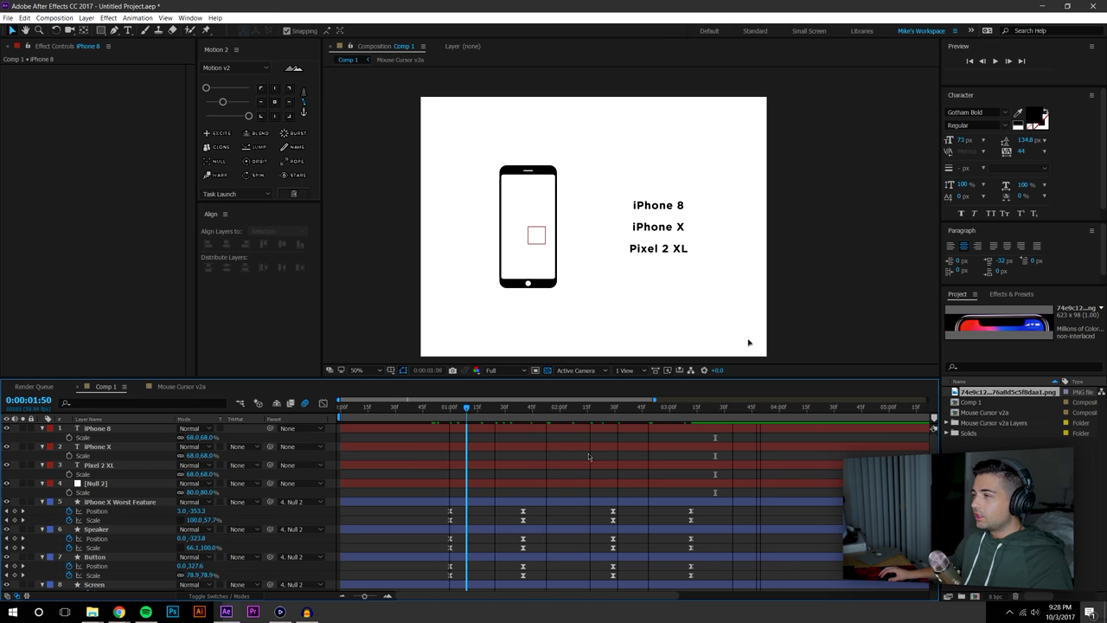
pyautogui.press('/')
pyautogui.click(690, 198)
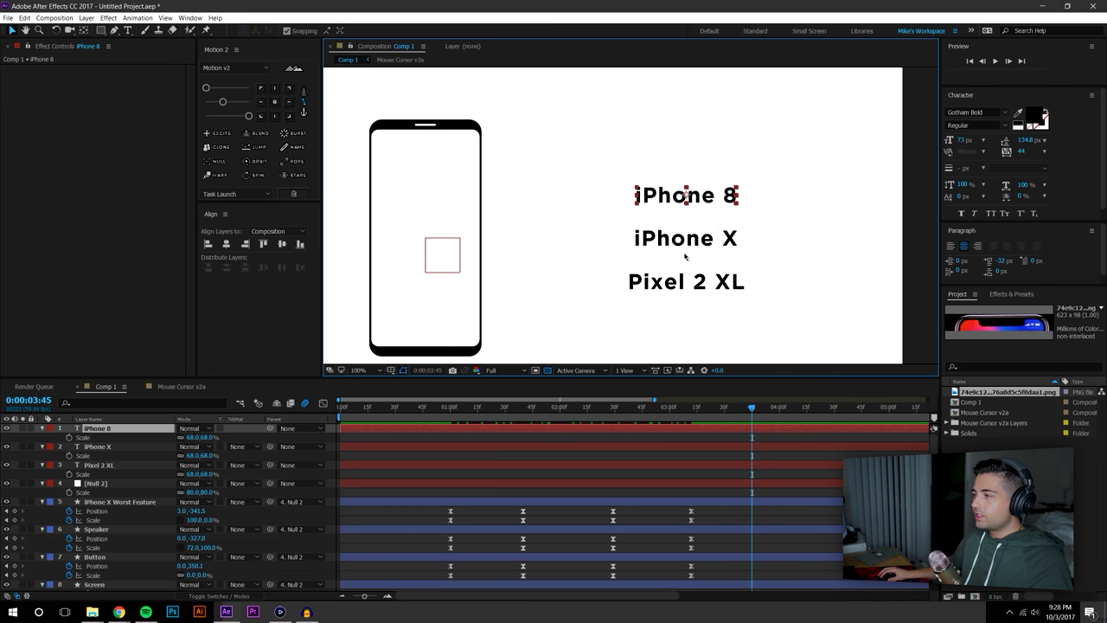
pyautogui.keyDown('shift'); pyautogui.click(686, 238); pyautogui.keyUp('shift')
pyautogui.keyDown('shift'); pyautogui.click(683, 282); pyautogui.keyUp('shift')
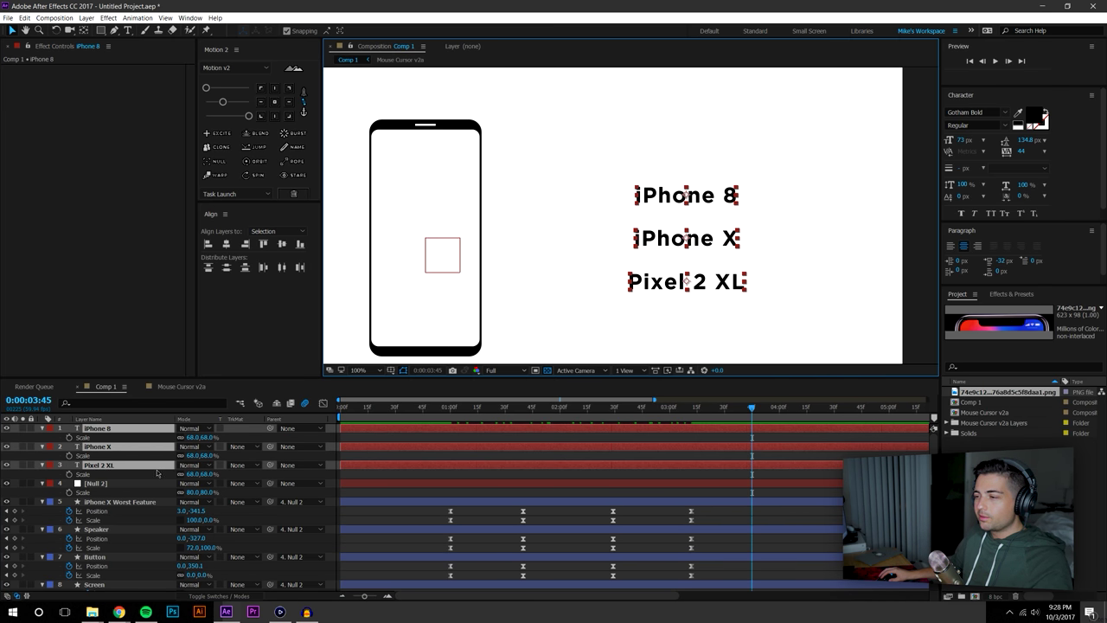
pyautogui.press('t')
pyautogui.click(69, 437)
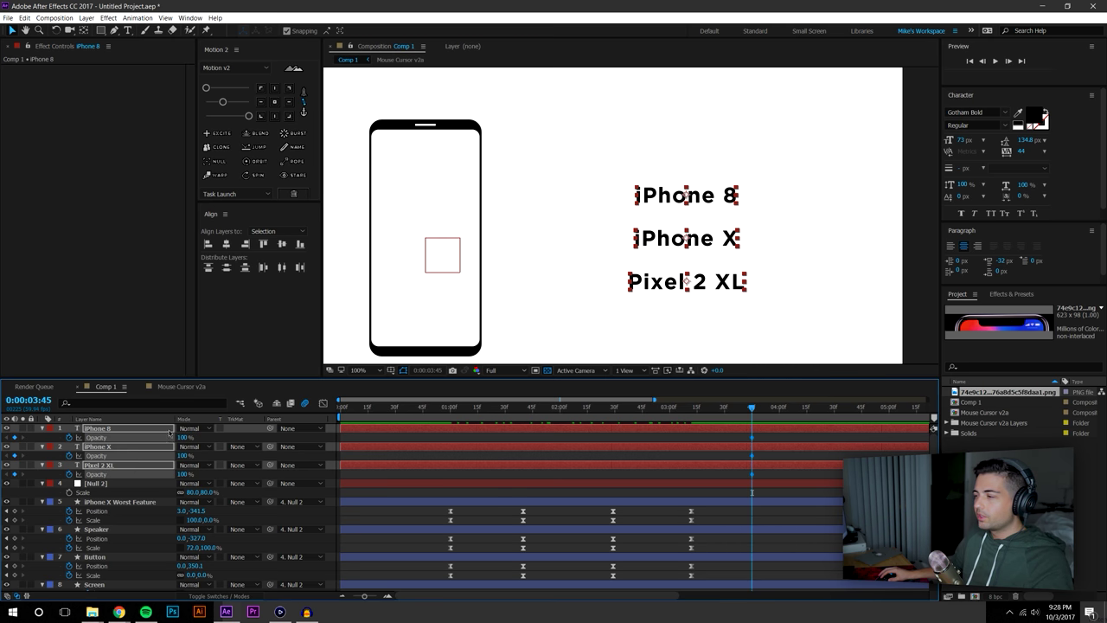
pyautogui.write('20')
pyautogui.press('Return')
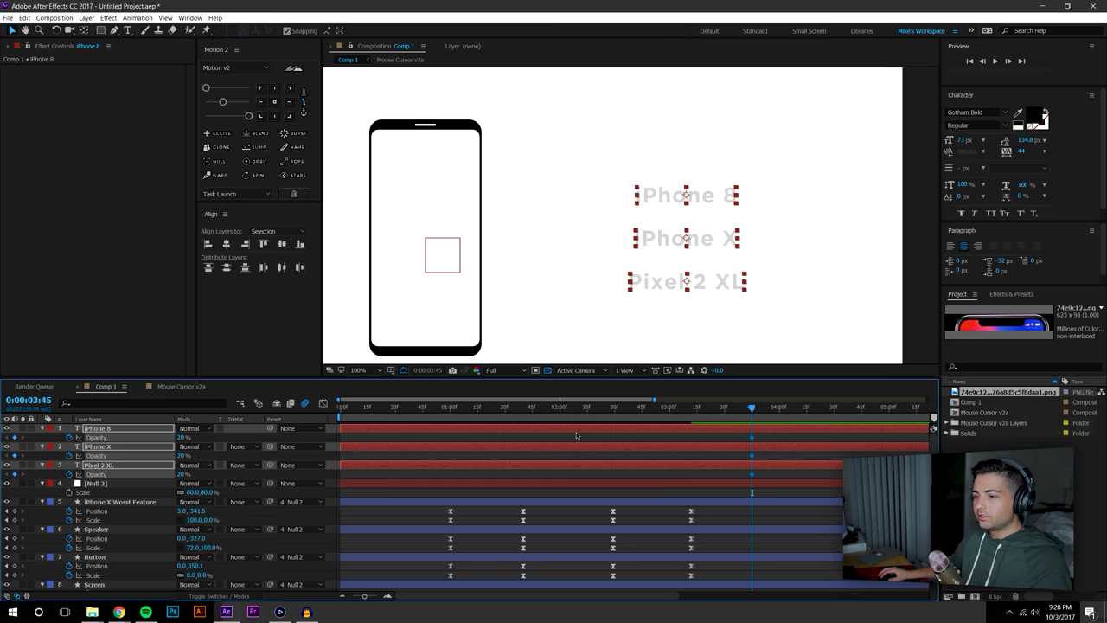
# Move the current time to 0:00:03:59 and clear the layer selection
pyautogui.click(800, 496)
pyautogui.moveTo(751, 410); pyautogui.dragTo(777, 412)
pyautogui.click(519, 428)
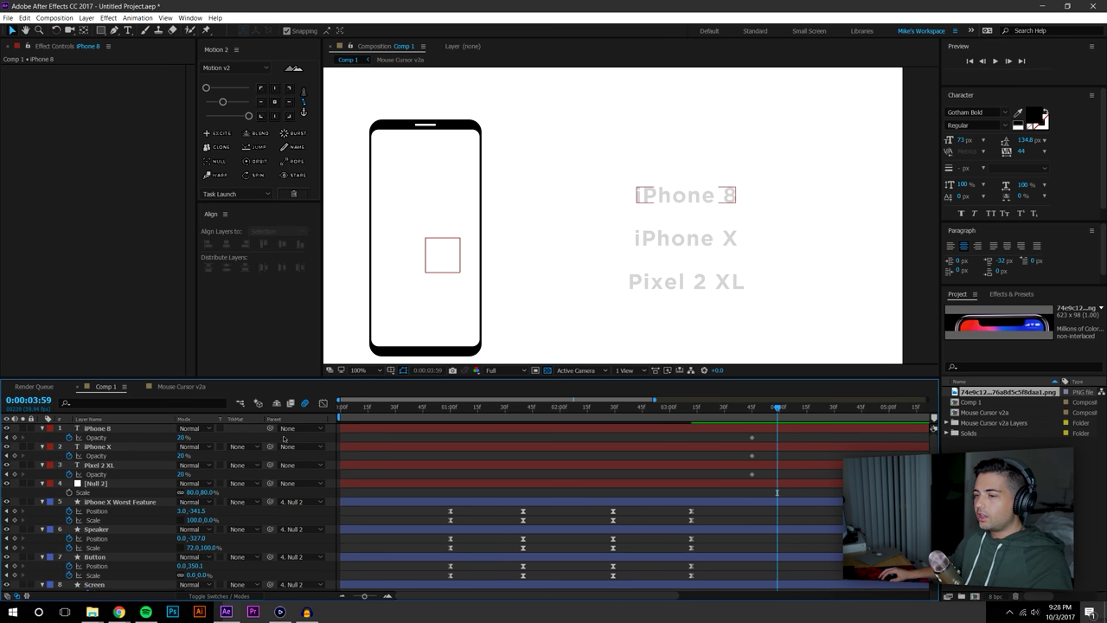
pyautogui.keyDown('shift'); pyautogui.click(125, 465); pyautogui.keyUp('shift')
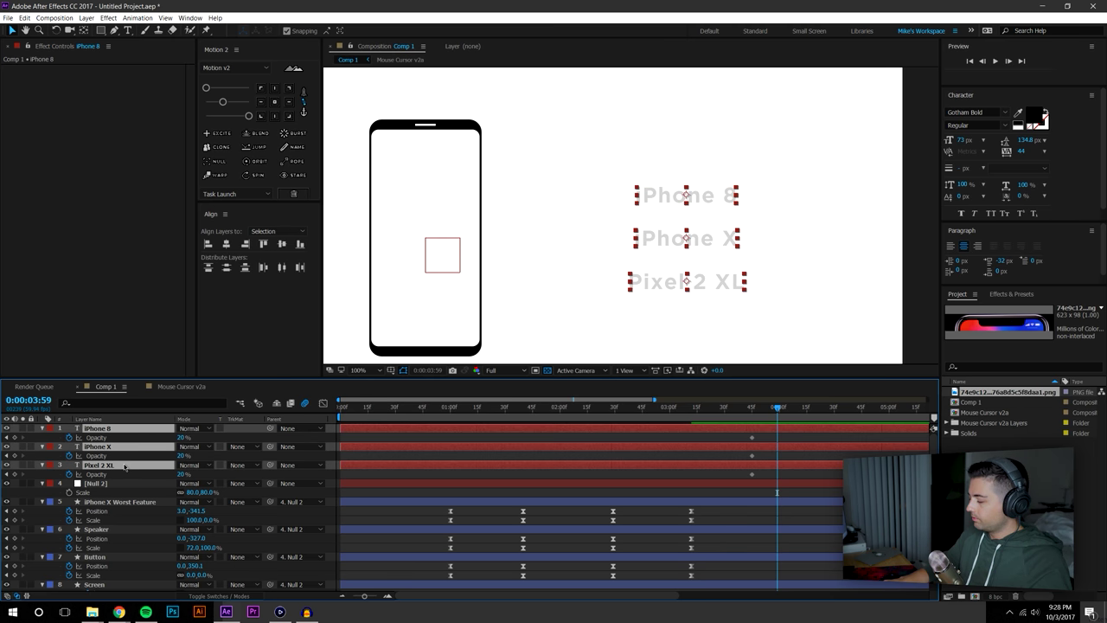
pyautogui.press('1')
pyautogui.press('0')
pyautogui.press('0')
pyautogui.press('Return')
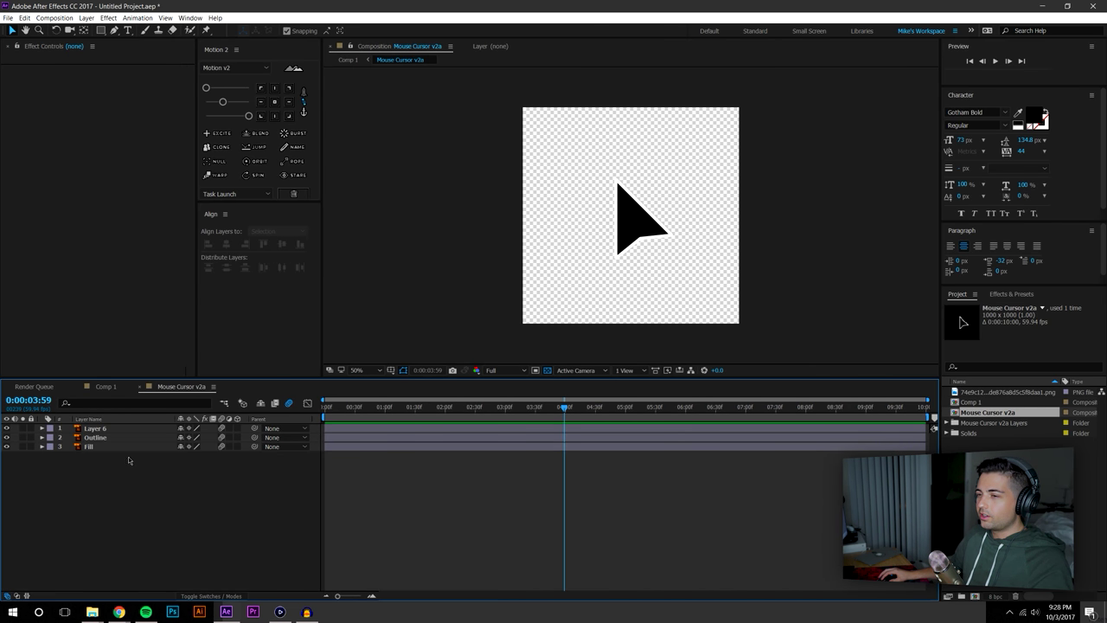
pyautogui.click(140, 389)
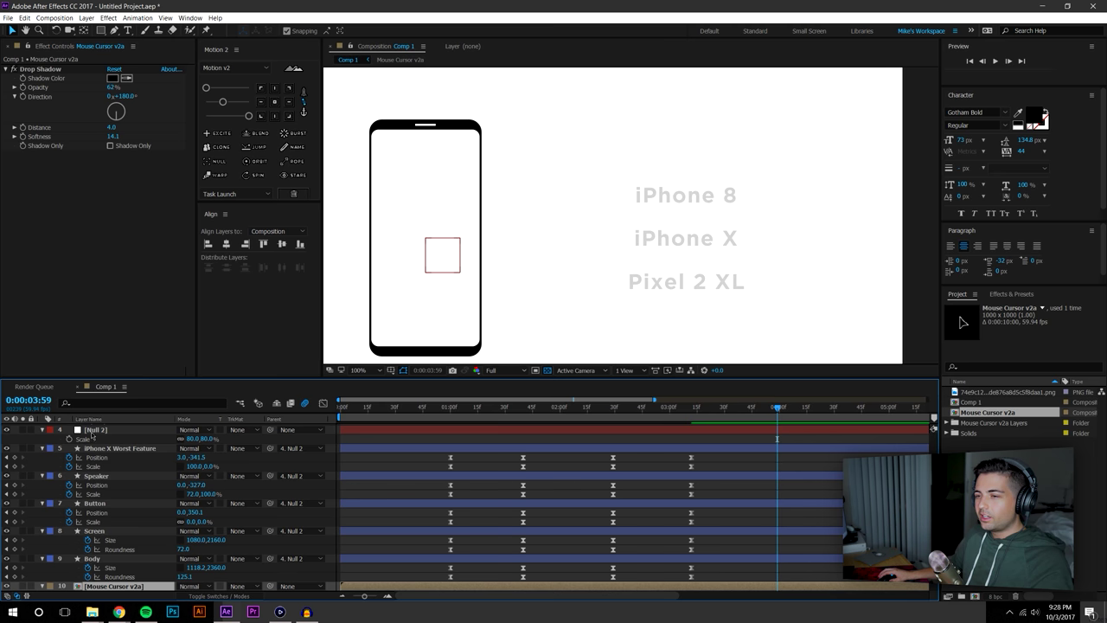
# At 0:00:03:59, set the opacity of the iPhone 8, iPhone X and Pixel 2 XL layers to 100%
pyautogui.scroll(3, 123, 453)
pyautogui.click(130, 453)
pyautogui.click(180, 440)
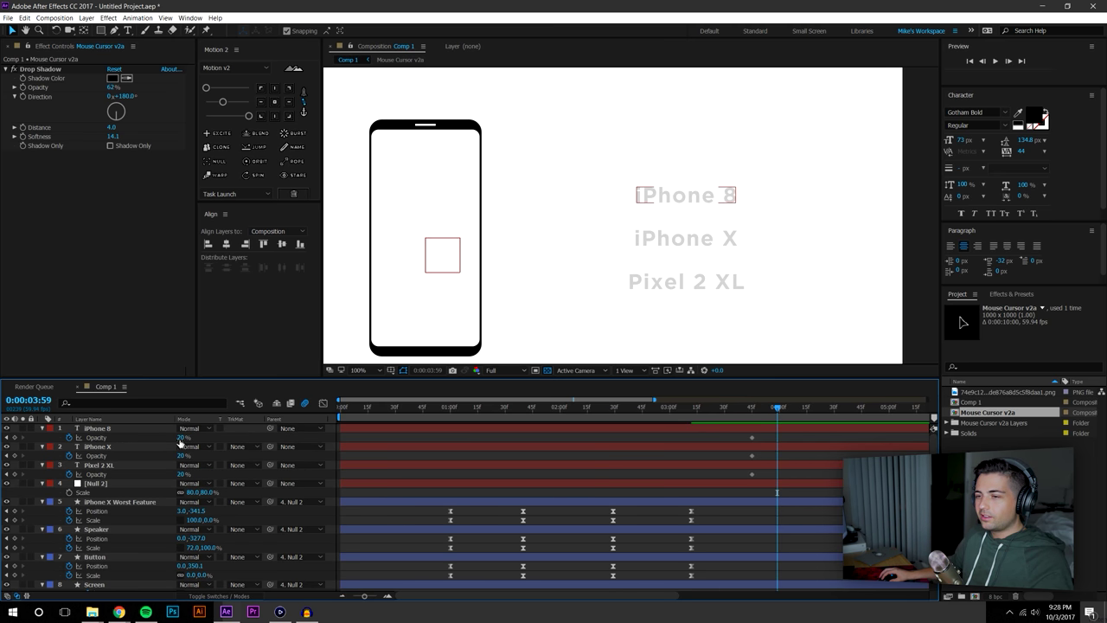
pyautogui.click(102, 430)
pyautogui.keyDown('shift'); pyautogui.click(101, 466); pyautogui.keyUp('shift')
pyautogui.click(181, 438)
pyautogui.write('1')
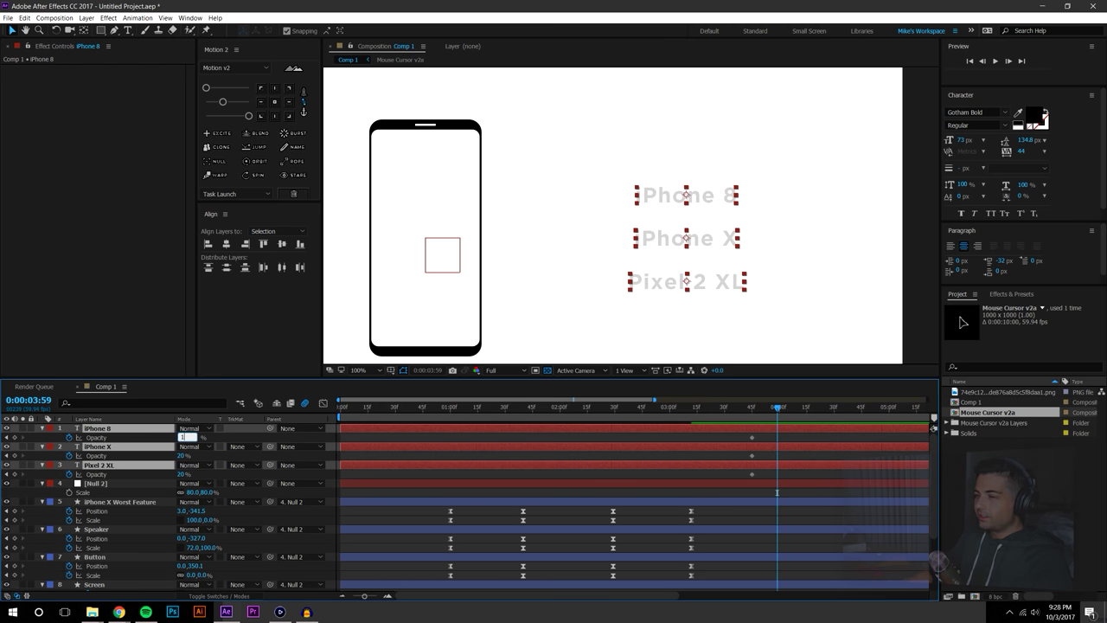
pyautogui.write('00')
pyautogui.press('Return')
# Ease all the opacity keyframes of the three label layers using the Motion 2 easing controls
pyautogui.click(809, 495)
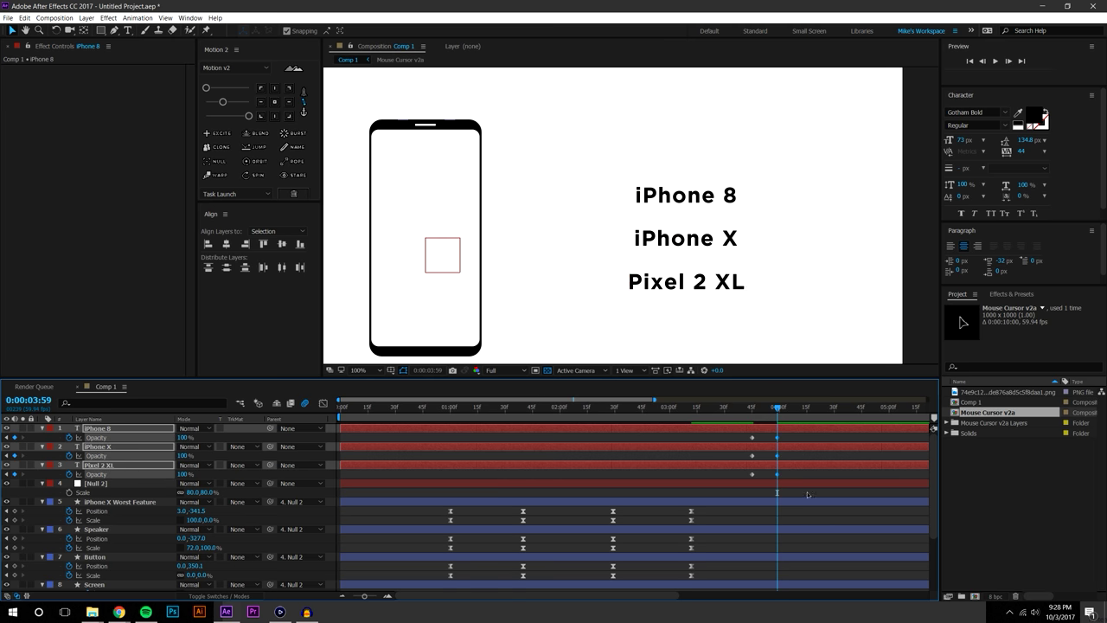
pyautogui.moveTo(743, 436); pyautogui.dragTo(790, 476)
pyautogui.click(223, 102)
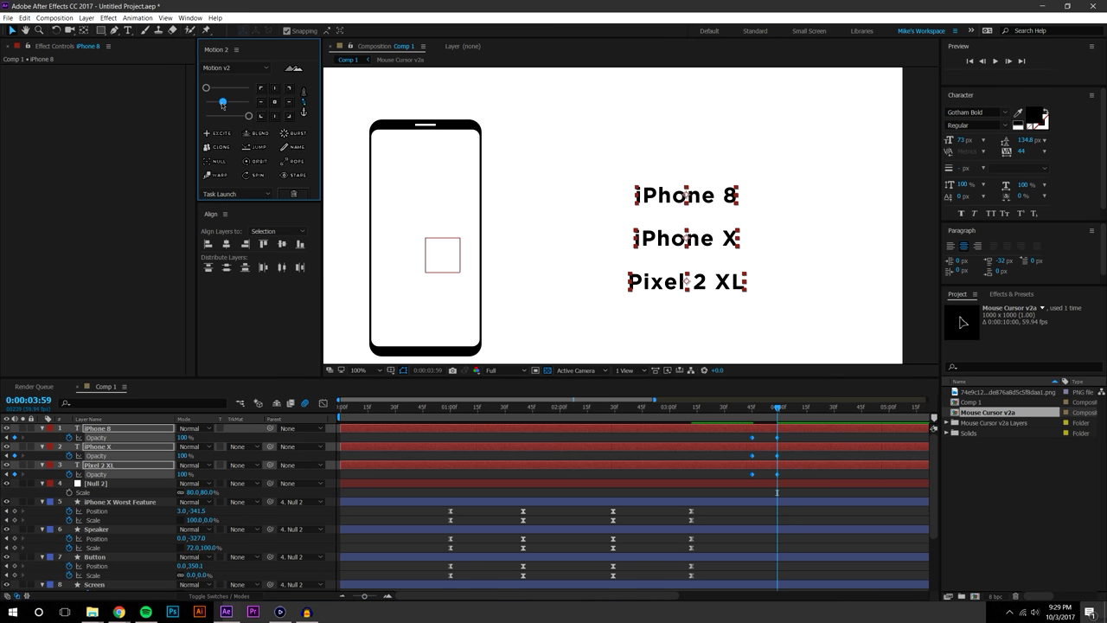
pyautogui.click(249, 116)
pyautogui.click(792, 478)
# Preview the label opacity animation starting from 0:00:03:41
pyautogui.click(746, 409)
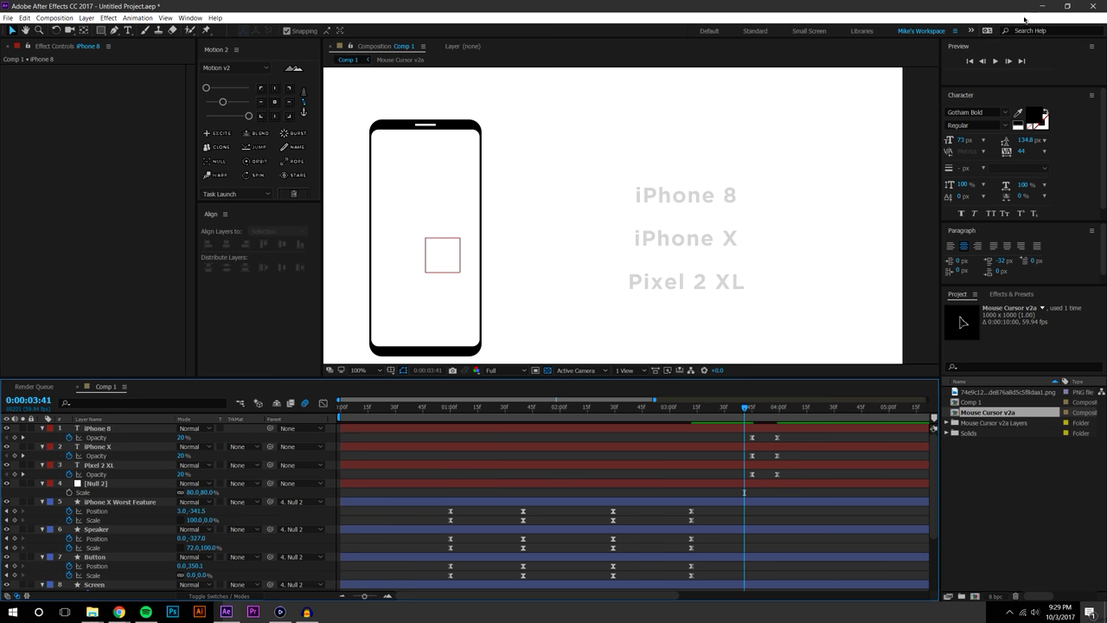
pyautogui.click(995, 61)
pyautogui.press('space')
pyautogui.moveTo(796, 489); pyautogui.dragTo(812, 439)
pyautogui.click(995, 62)
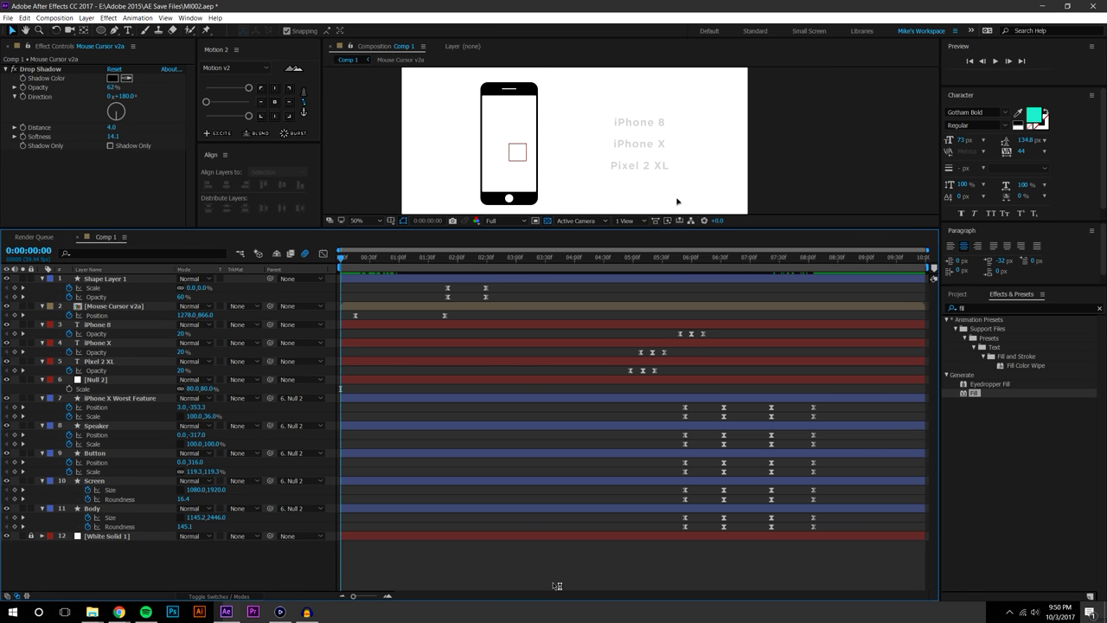
# Reveal the Body layer's Opacity property and try scrubbing its value
pyautogui.moveTo(346, 254); pyautogui.dragTo(170, 557)
pyautogui.click(97, 482)
pyautogui.click(109, 509)
pyautogui.press('t')
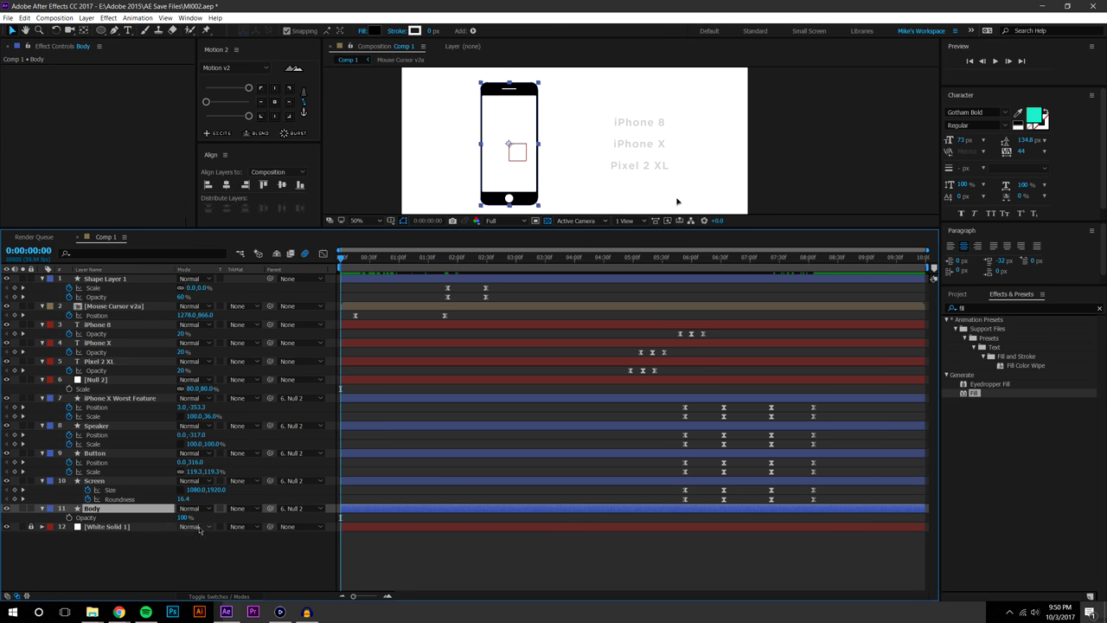
pyautogui.moveTo(180, 517); pyautogui.dragTo(228, 519)
pyautogui.click(432, 573)
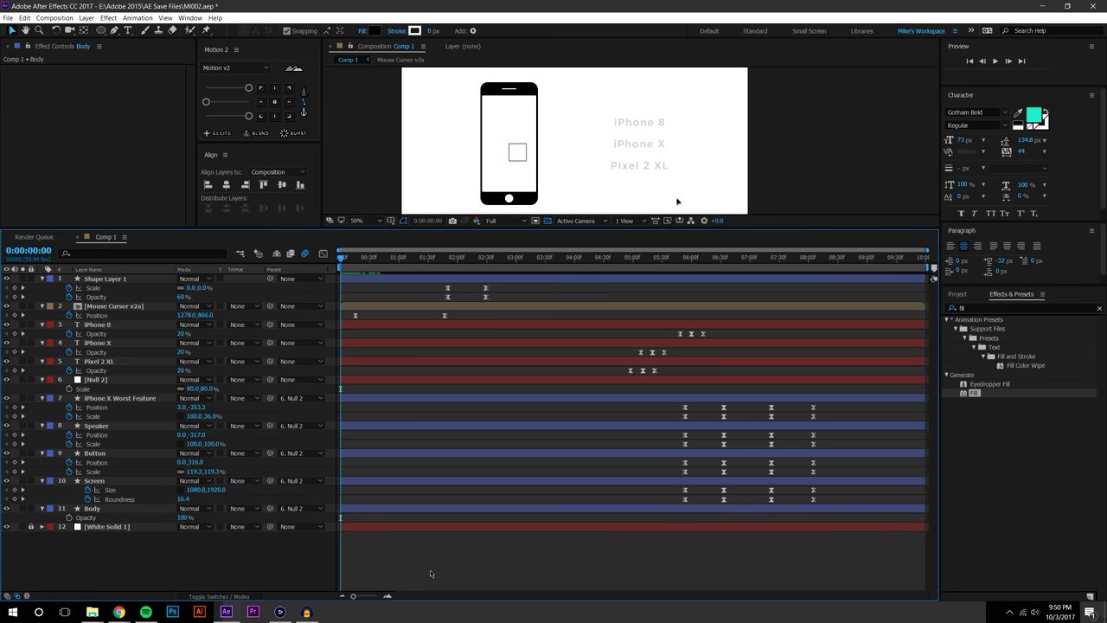
# Preview the opening of Comp 1 from the first frame up to 0:00:00:11
pyautogui.press(',')
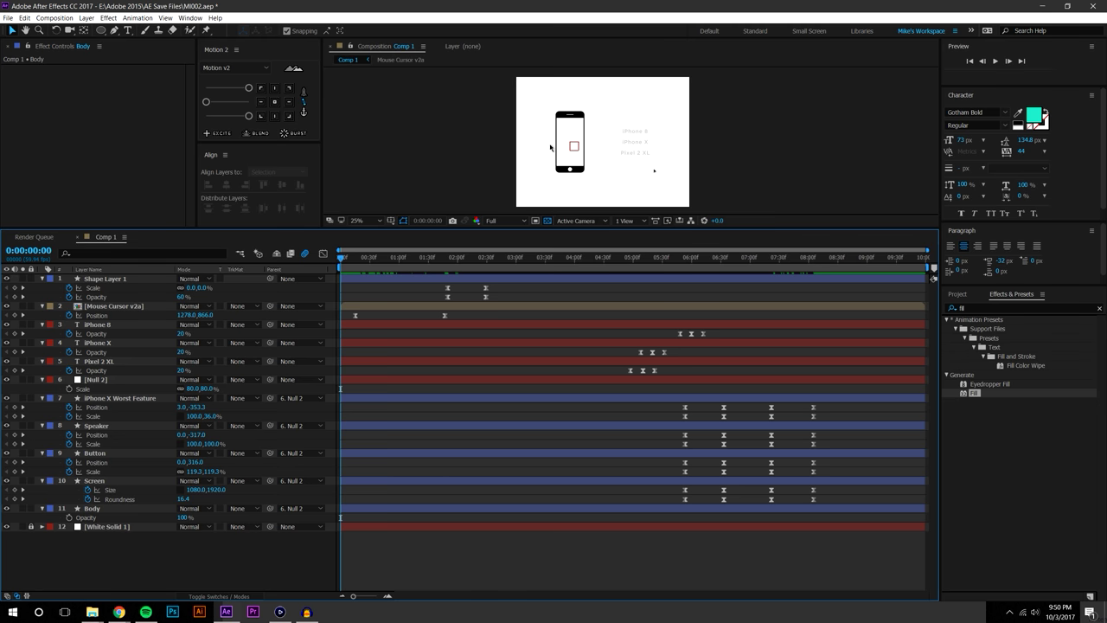
pyautogui.press('.')
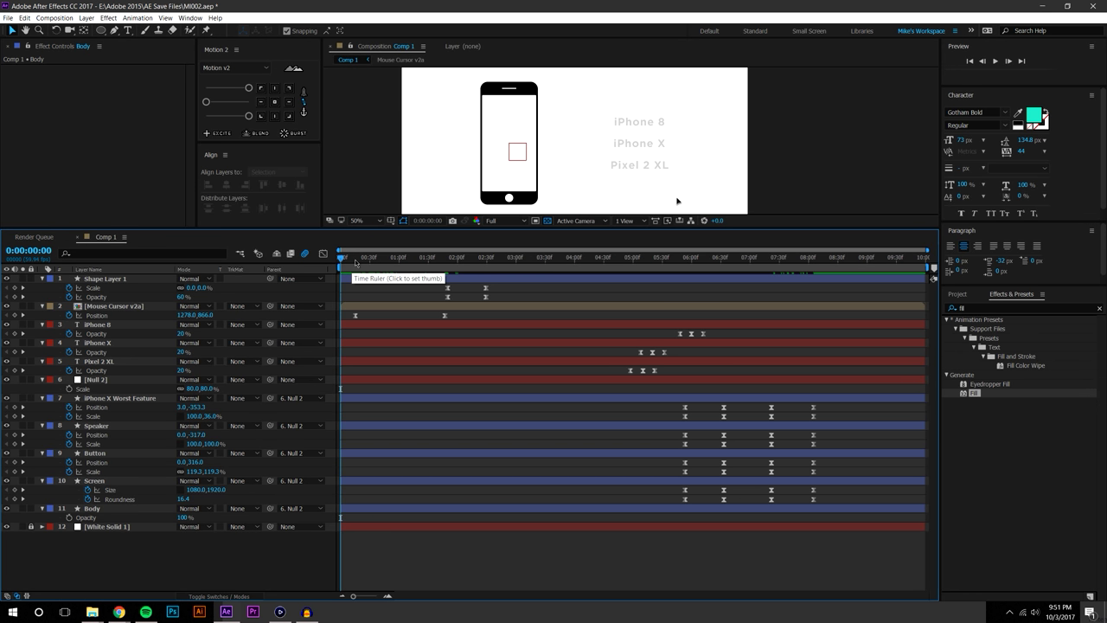
pyautogui.press('space')
pyautogui.press('space')
# Delete both position keyframes on the Mouse Cursor v2a layer and enlarge the composition view
pyautogui.moveTo(347, 309); pyautogui.dragTo(457, 320)
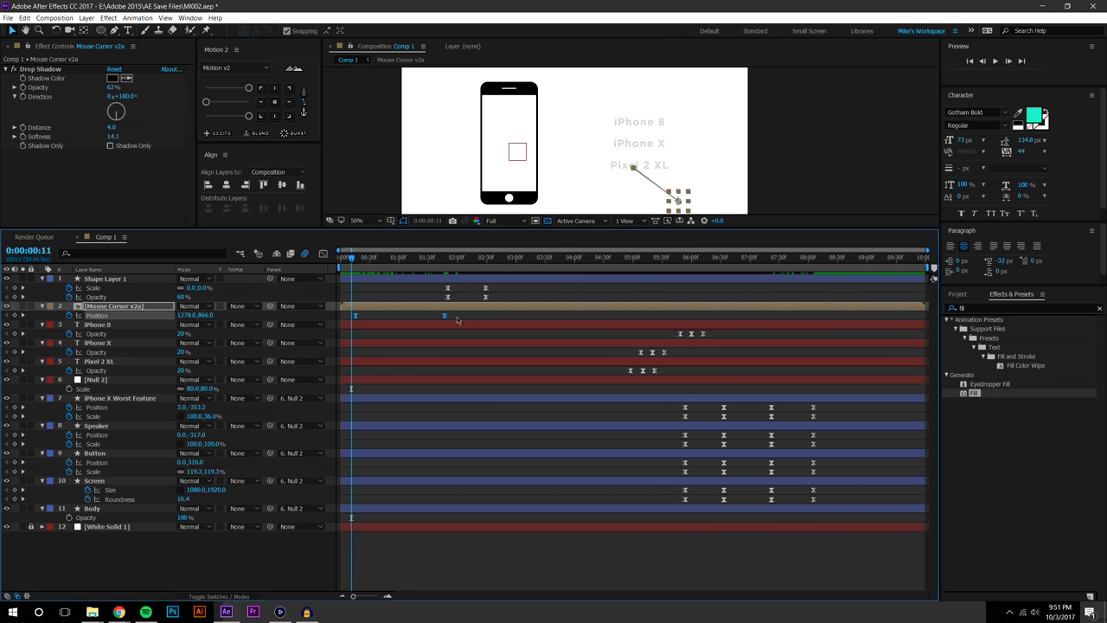
pyautogui.press('Delete')
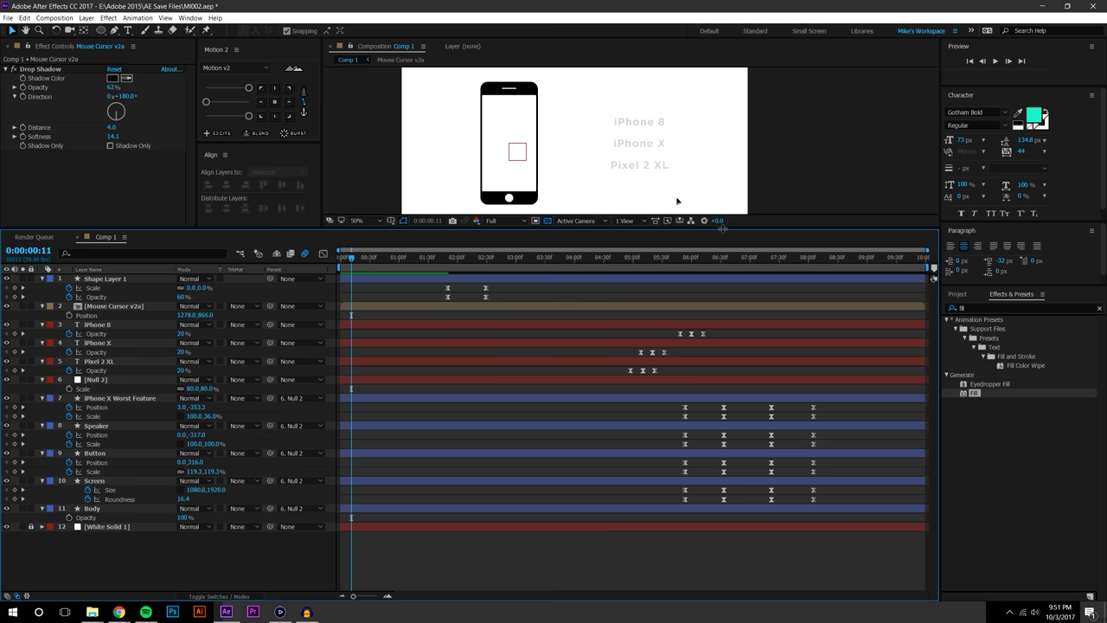
pyautogui.moveTo(645, 230); pyautogui.dragTo(629, 384)
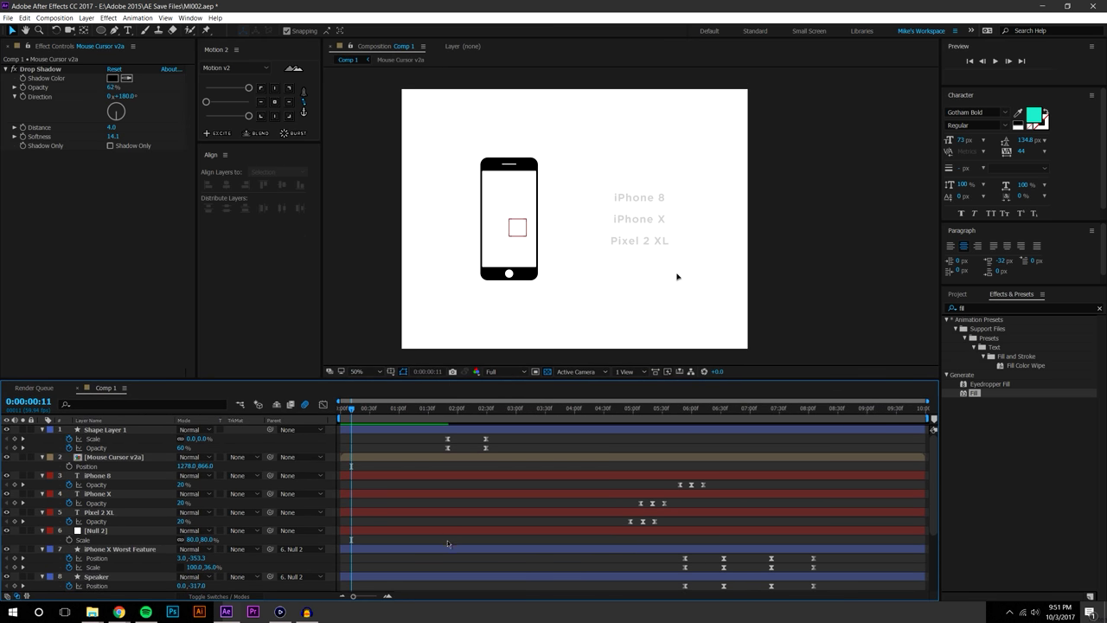
# Try a Fill effect on the iPhone 8 layer with its colour set to black (000000), and remove the effect
pyautogui.click(113, 477)
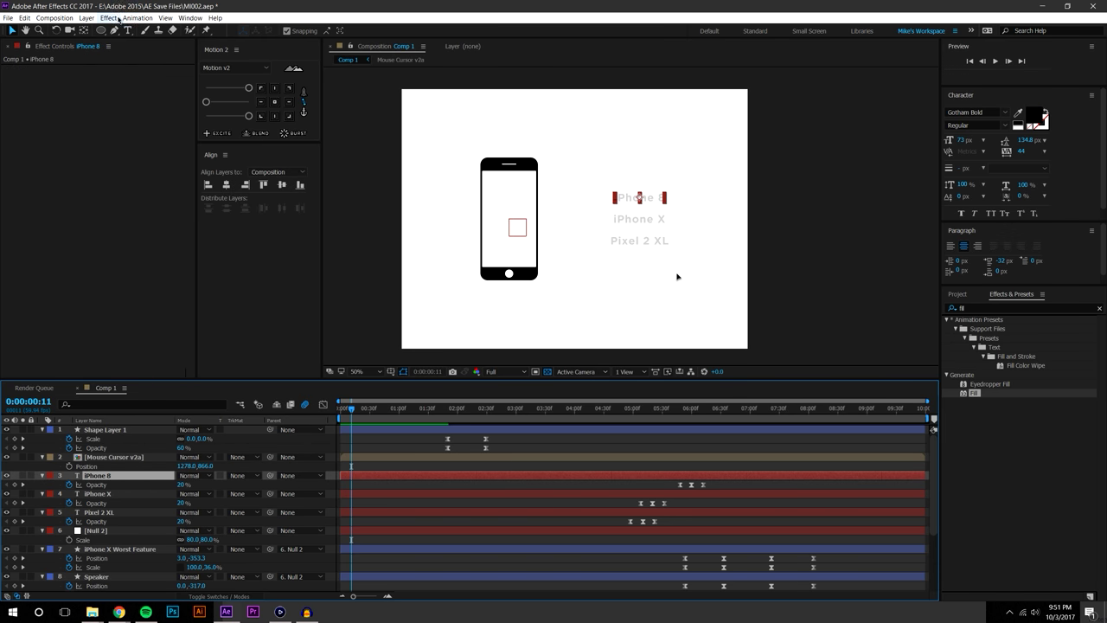
pyautogui.moveTo(976, 395); pyautogui.dragTo(141, 479)
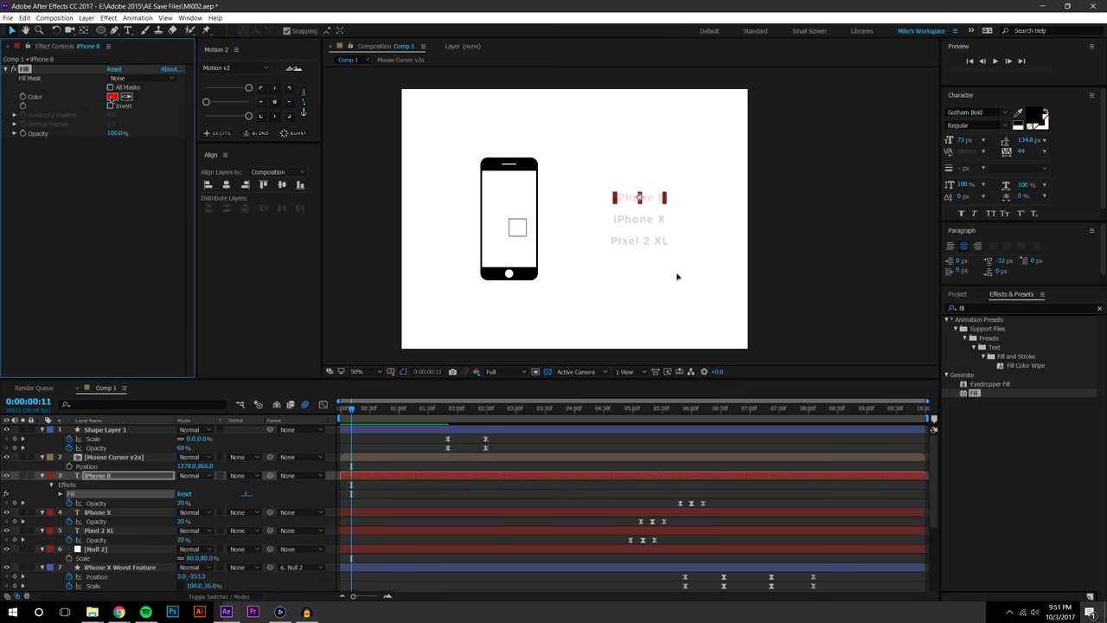
pyautogui.click(111, 98)
pyautogui.moveTo(265, 314); pyautogui.dragTo(185, 335)
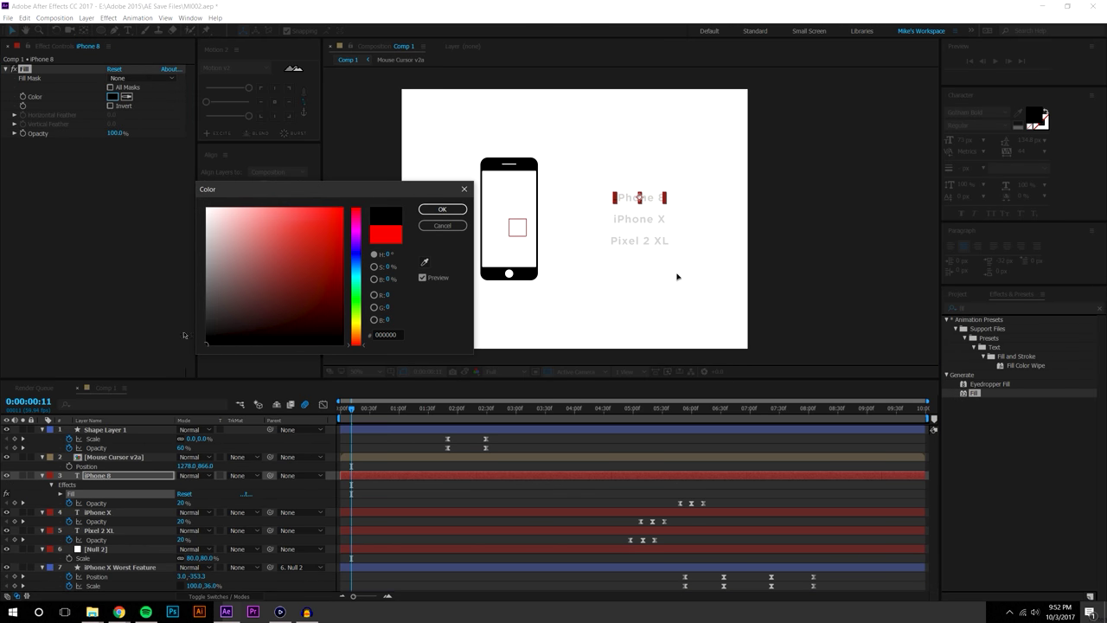
pyautogui.click(441, 209)
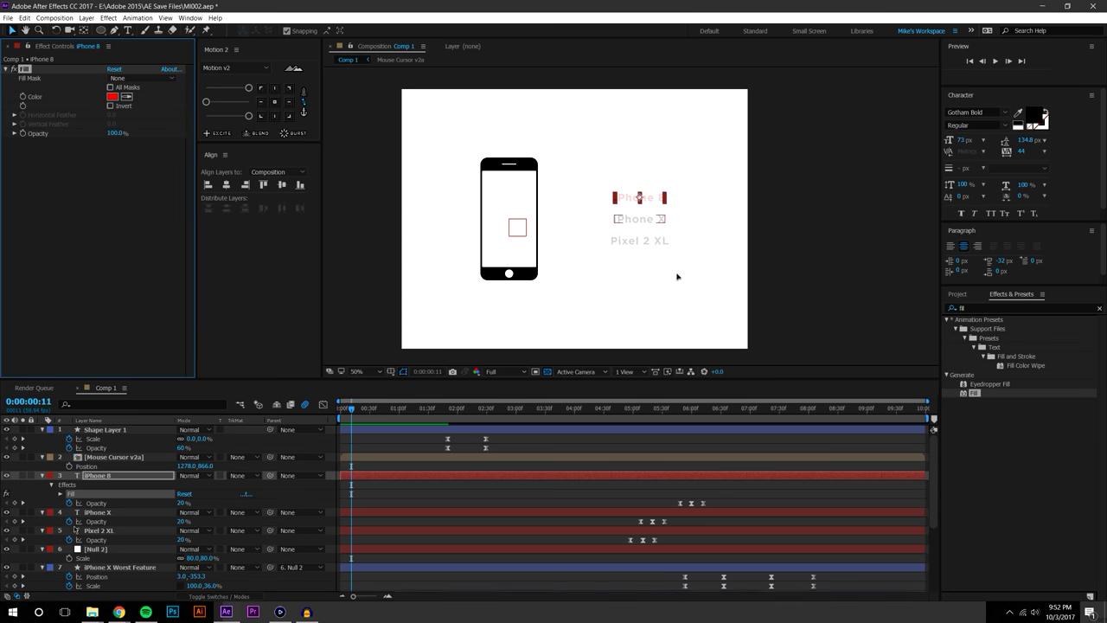
pyautogui.press('Delete')
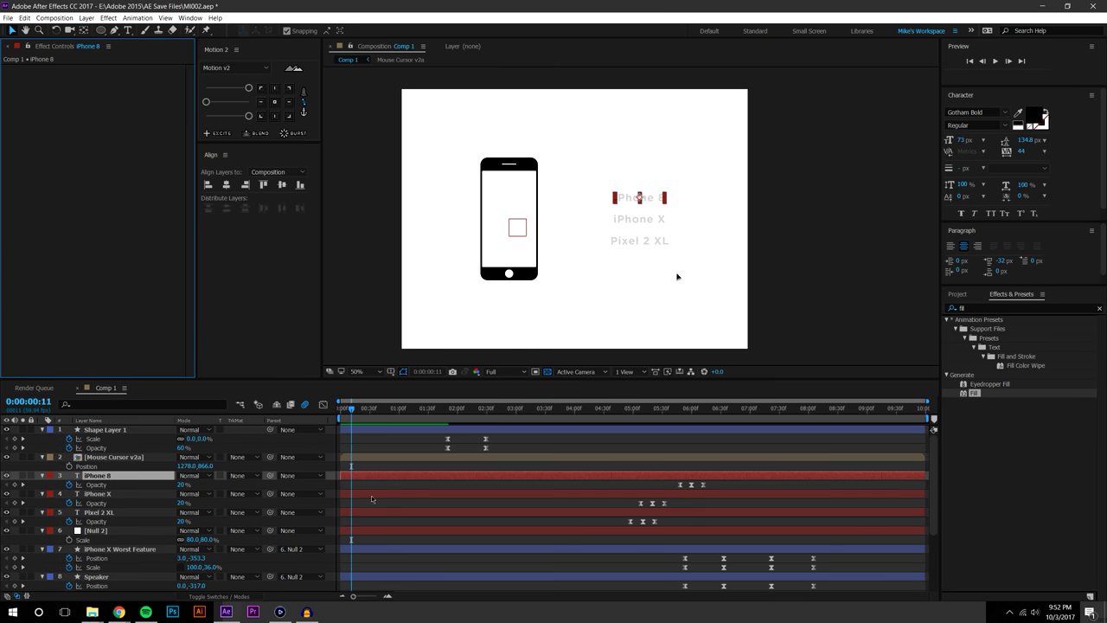
pyautogui.click(398, 506)
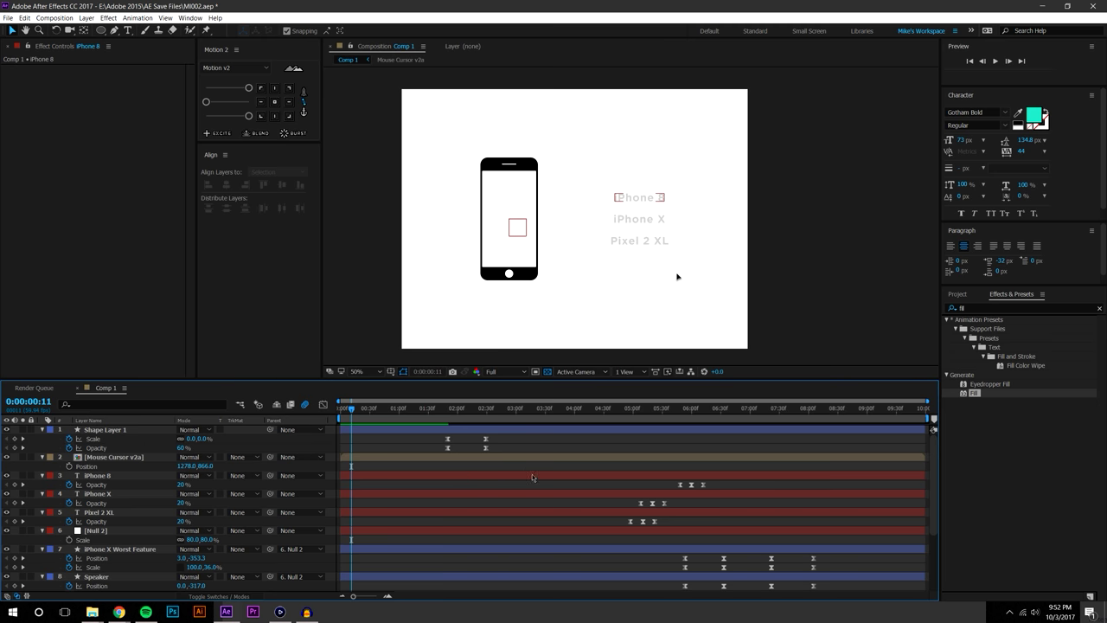
# Replace the iPhone 8 layer's opacity keyframes with a single 100% keyframe placed at 0:00:00:31
pyautogui.moveTo(671, 484); pyautogui.dragTo(745, 489)
pyautogui.press('Delete')
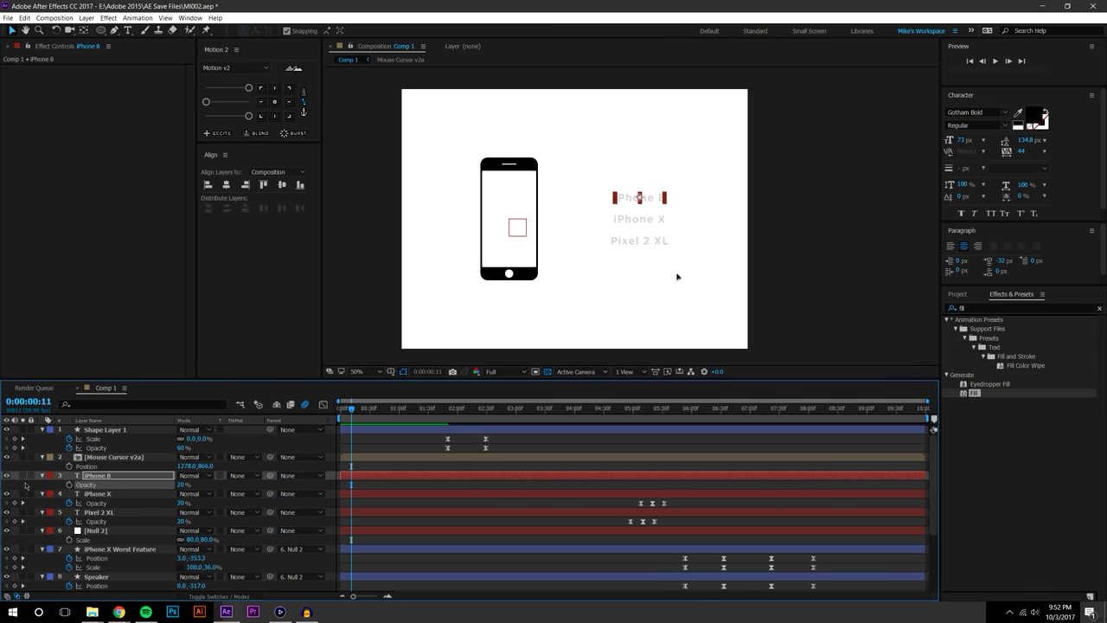
pyautogui.moveTo(182, 485); pyautogui.dragTo(285, 485)
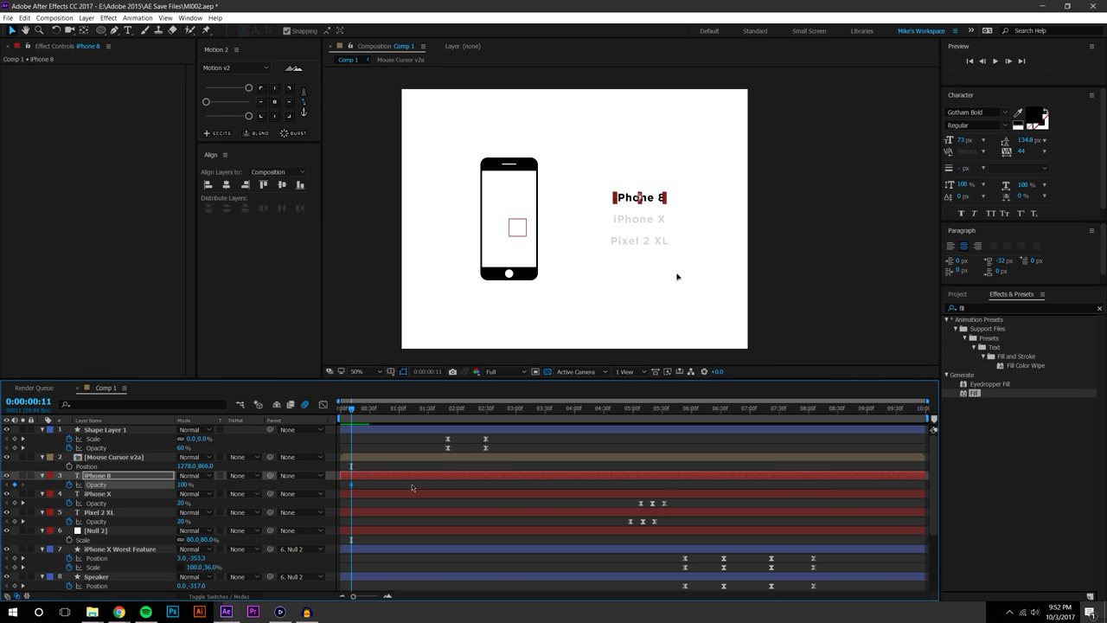
pyautogui.click(415, 487)
pyautogui.moveTo(357, 406)
pyautogui.mouseDown()
pyautogui.moveTo(340, 408)
pyautogui.moveTo(381, 410)
pyautogui.moveTo(372, 418)
pyautogui.mouseUp()
pyautogui.moveTo(351, 485); pyautogui.dragTo(371, 488)
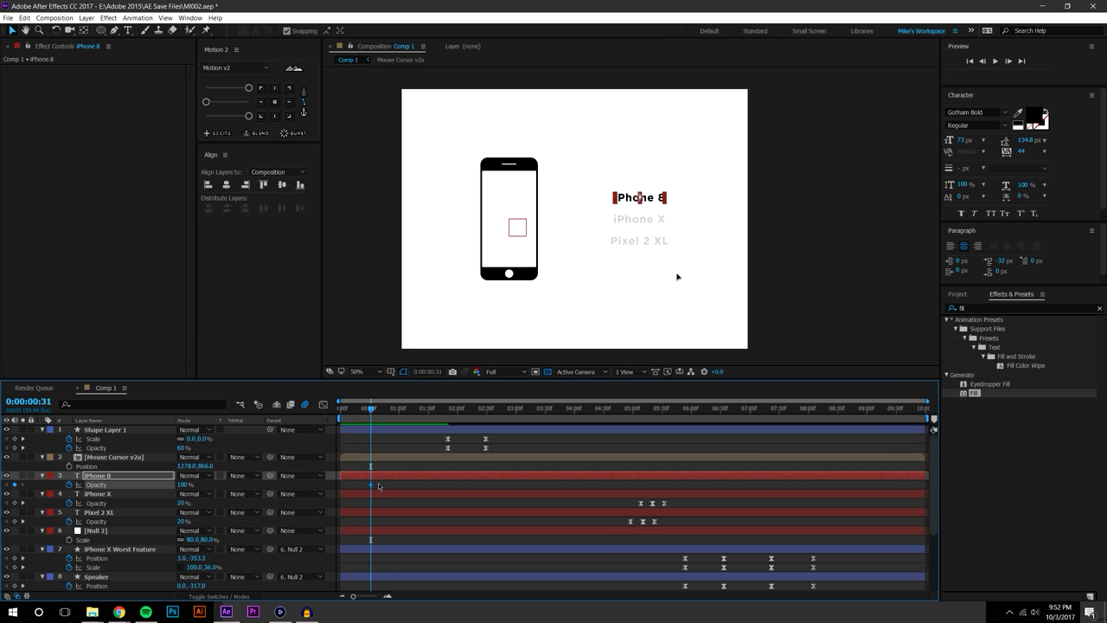
pyautogui.click(379, 487)
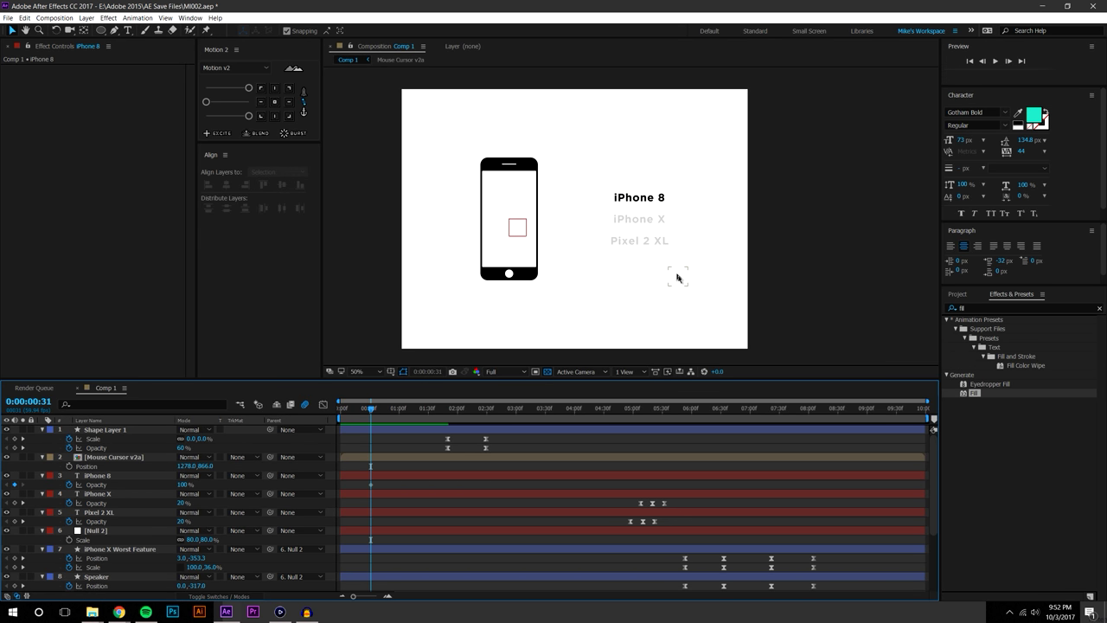
# Move the mouse cursor layer just right of the iPhone X label, at about position 1303, 600
pyautogui.click(677, 277)
pyautogui.moveTo(679, 278); pyautogui.dragTo(648, 227)
pyautogui.press('.')
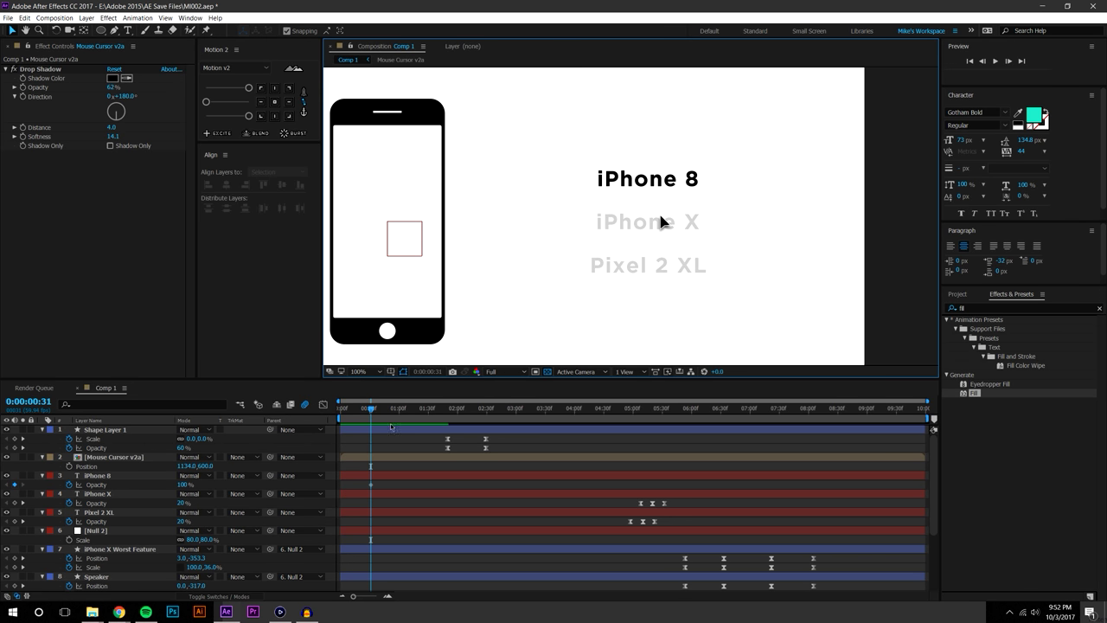
pyautogui.click(662, 223)
pyautogui.moveTo(662, 223); pyautogui.dragTo(736, 222)
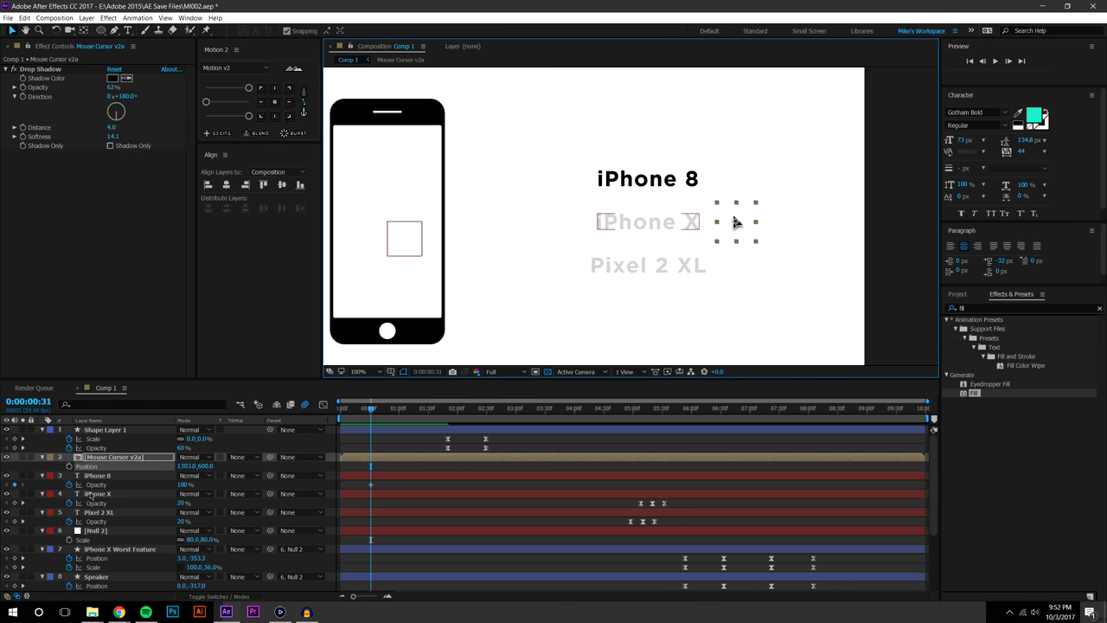
# Add a scale keyframe to the iPhone X layer at 0:00:00:31
pyautogui.click(410, 494)
pyautogui.press('s')
pyautogui.click(69, 503)
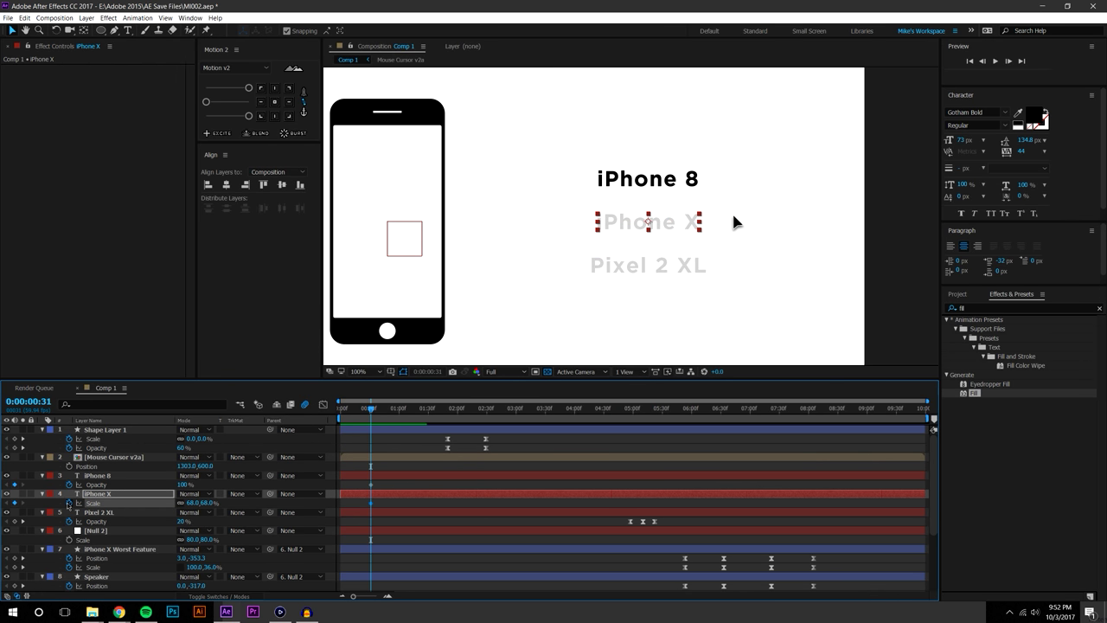
# Delete the opacity keyframes of iPhone X and Pixel 2 XL, and add an iPhone X opacity keyframe at 0:00:00:31
pyautogui.hotkey('shift', 't')
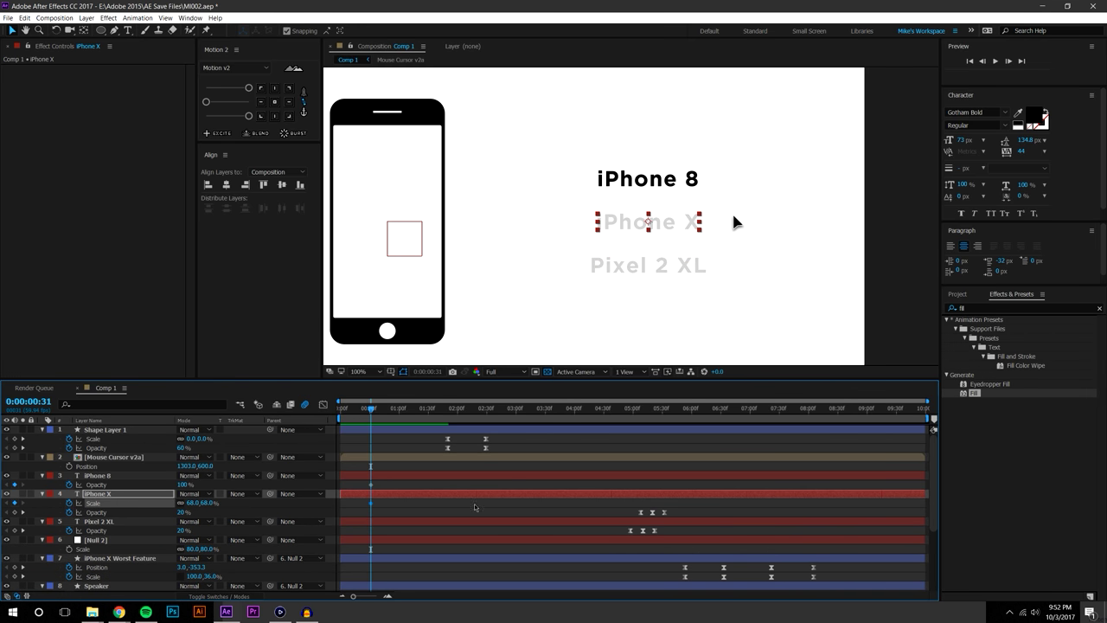
pyautogui.moveTo(595, 510); pyautogui.dragTo(691, 535)
pyautogui.press('Delete')
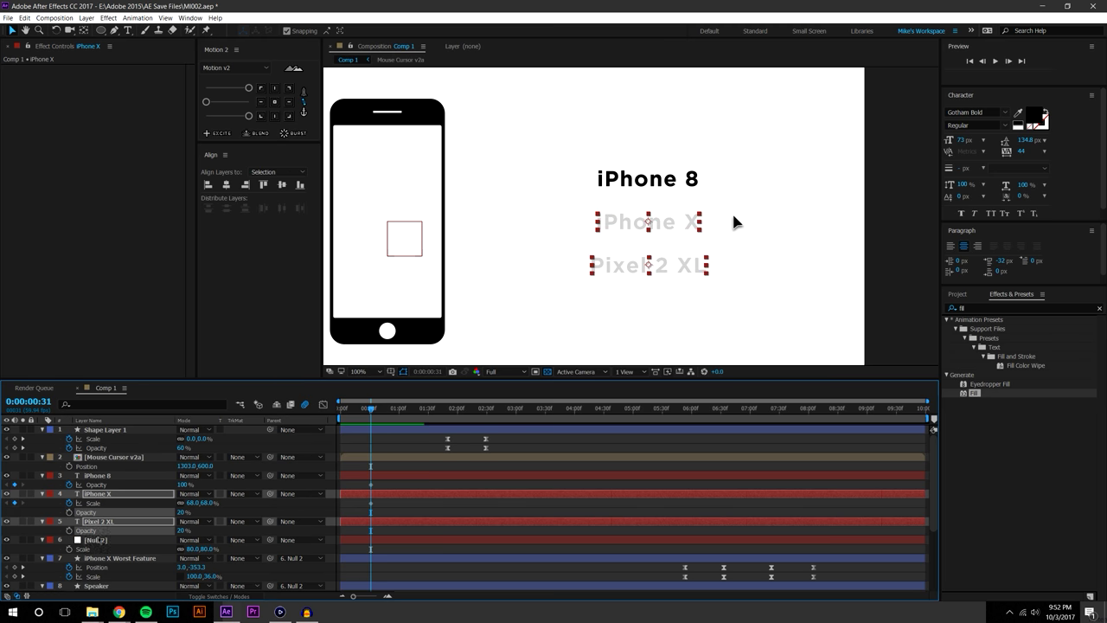
pyautogui.click(441, 511)
pyautogui.click(87, 513)
# At 0:00:01:30, set the iPhone X layer's scale to 82.8% and its opacity to 100%
pyautogui.moveTo(375, 412); pyautogui.dragTo(430, 412)
pyautogui.click(194, 509)
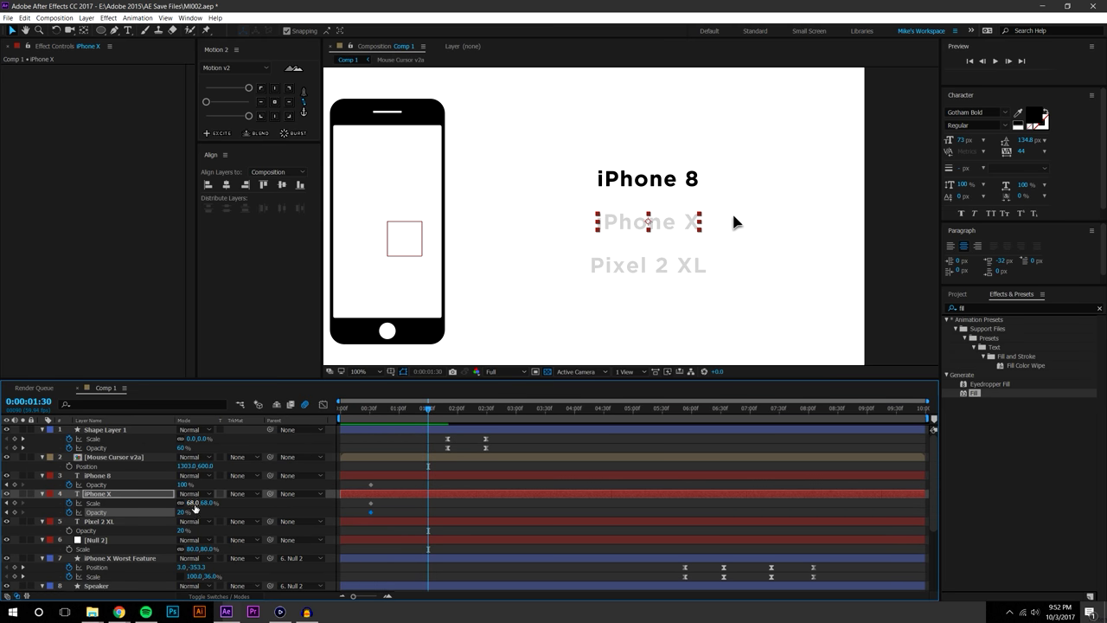
pyautogui.moveTo(203, 502); pyautogui.dragTo(260, 504)
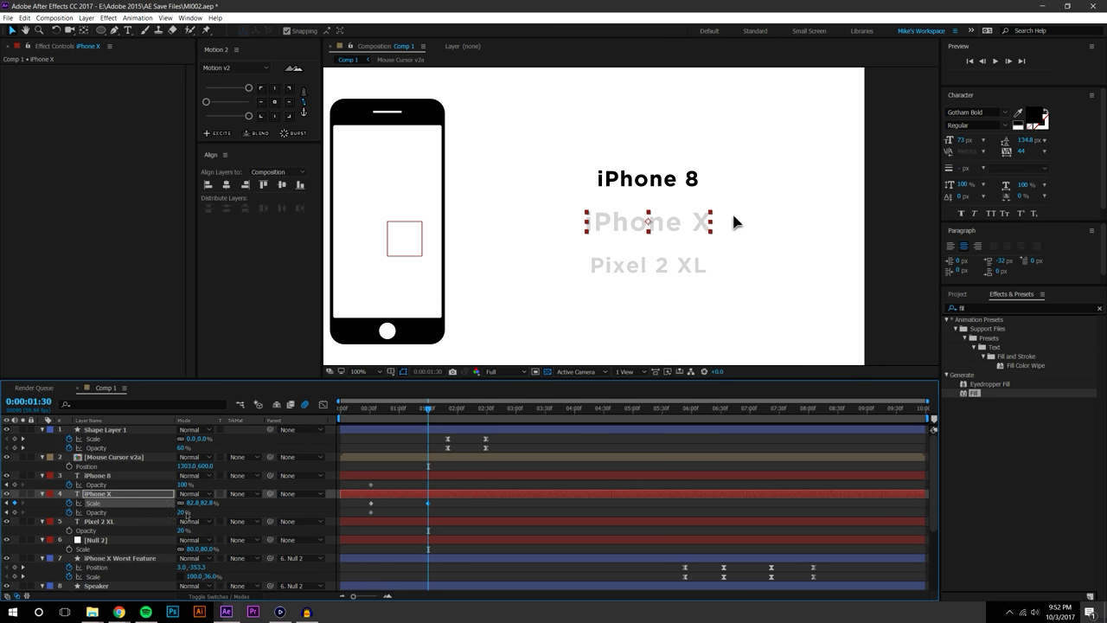
pyautogui.moveTo(182, 513); pyautogui.dragTo(299, 514)
pyautogui.click(450, 509)
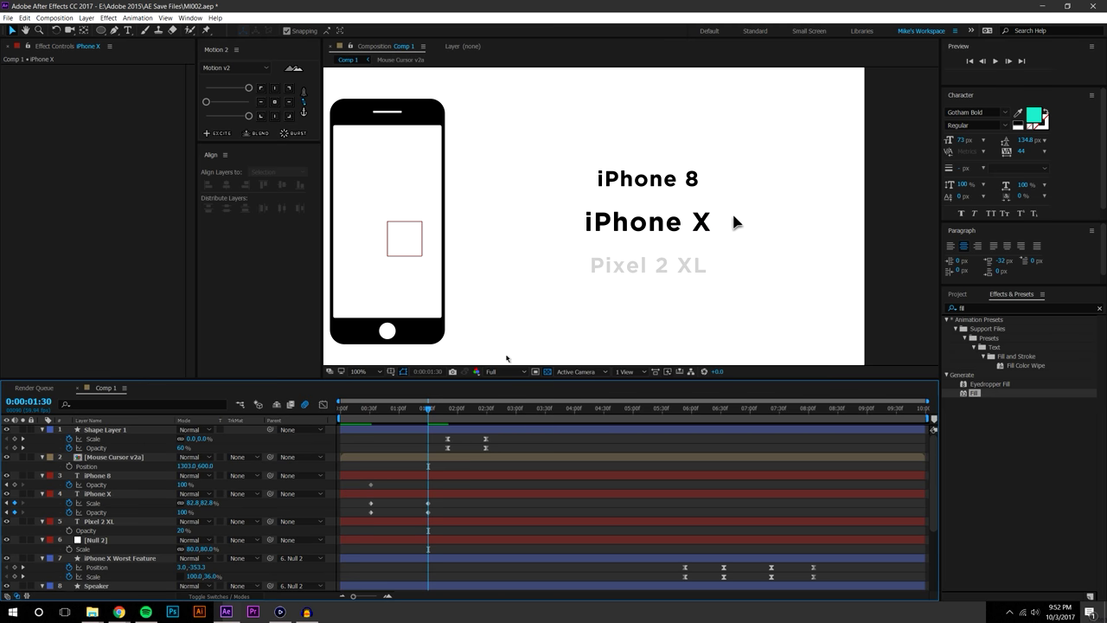
# Set the iPhone 8 layer's opacity to 20% at 0:00:01:30 and preview the label change
pyautogui.write('20')
pyautogui.press('Return')
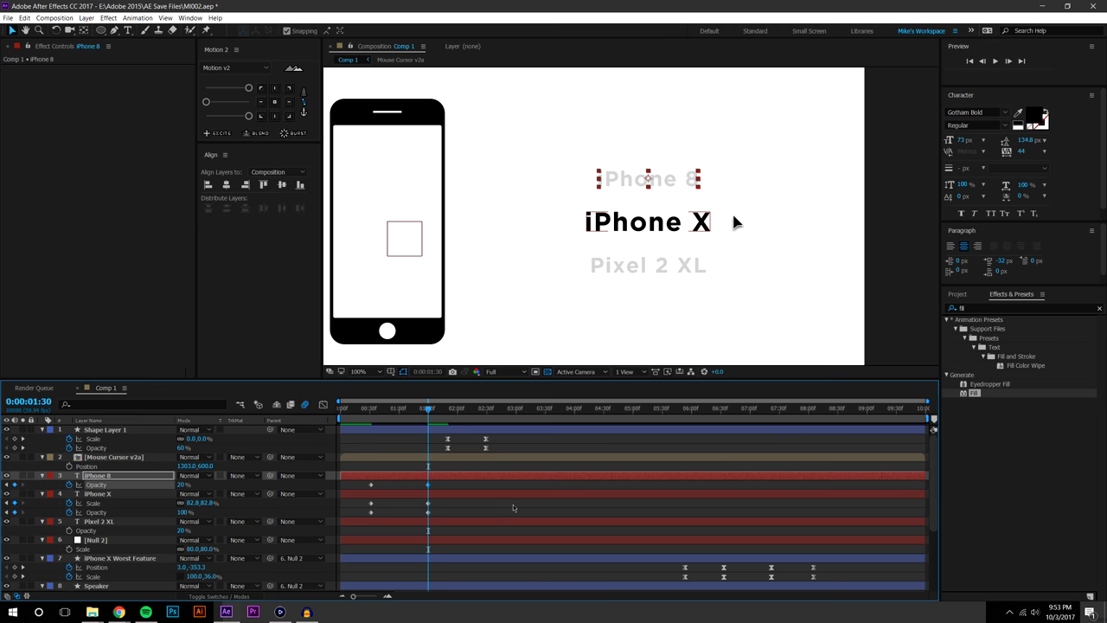
pyautogui.click(461, 465)
pyautogui.press('space')
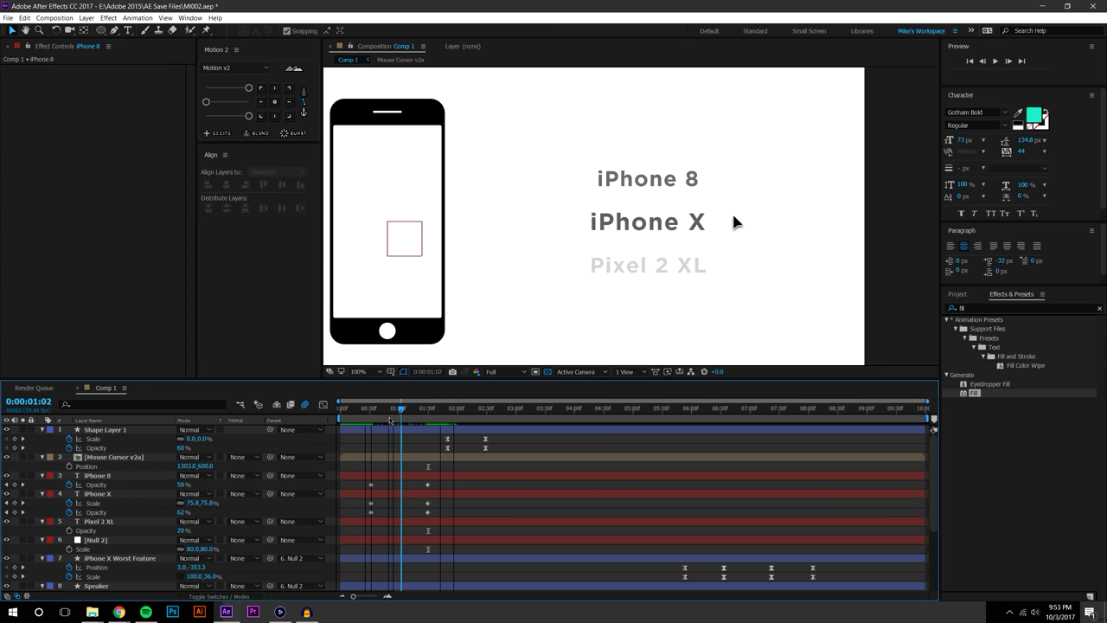
# Preview the label animation and rename Shape Layer 1 as Mouse Click
pyautogui.moveTo(434, 437); pyautogui.dragTo(509, 452)
pyautogui.click(424, 441)
pyautogui.click(115, 430)
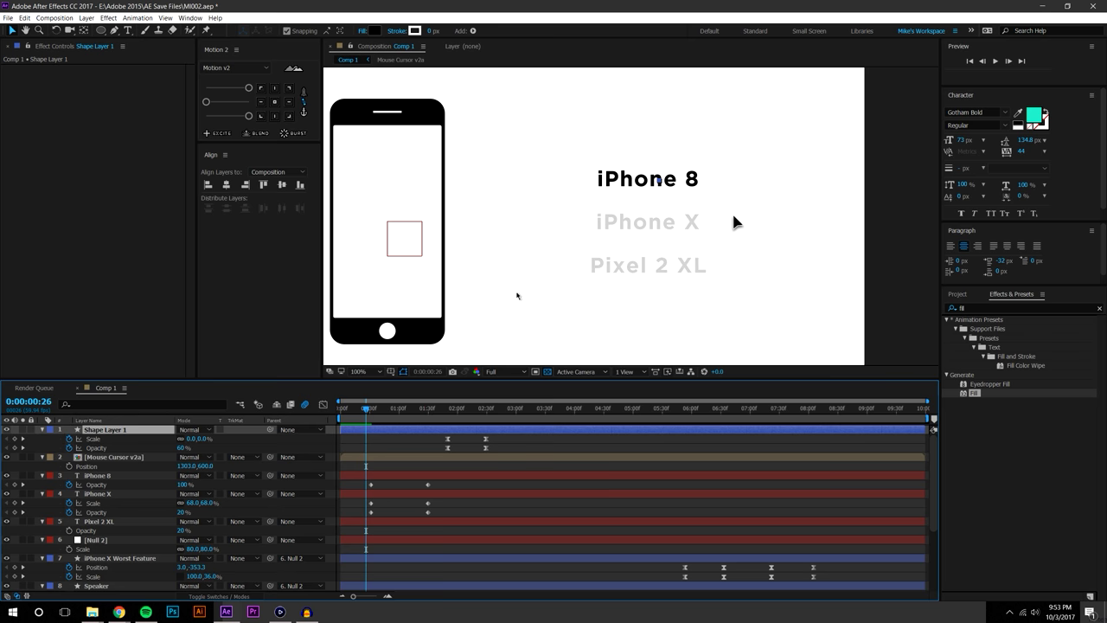
pyautogui.press(',')
pyautogui.press('space')
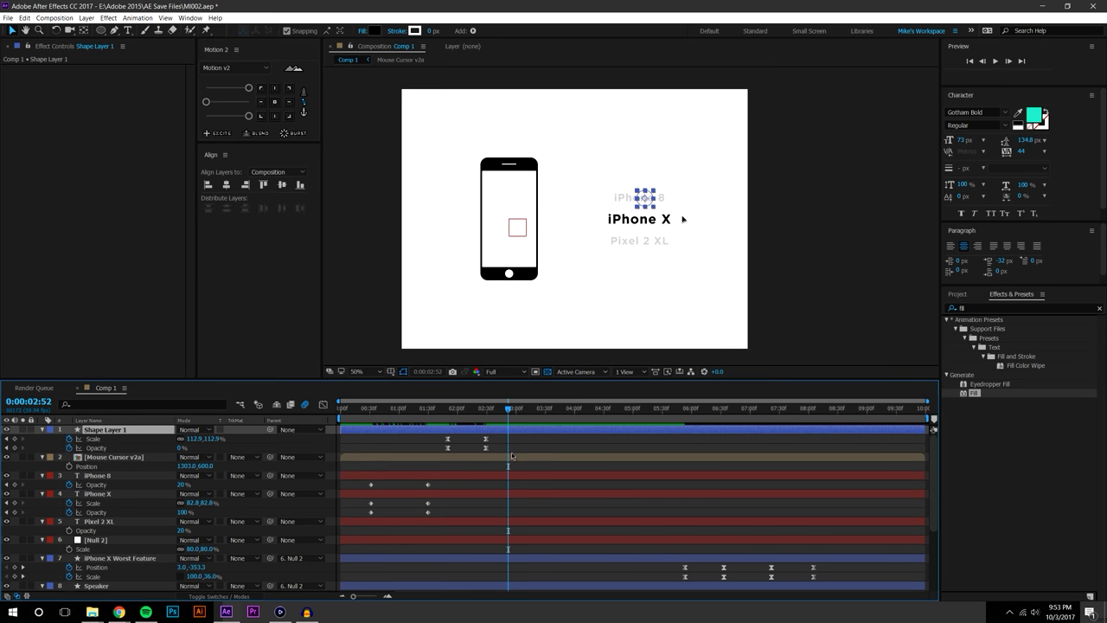
pyautogui.click(431, 437)
pyautogui.rightClick(109, 430)
pyautogui.click(115, 426)
pyautogui.write('M')
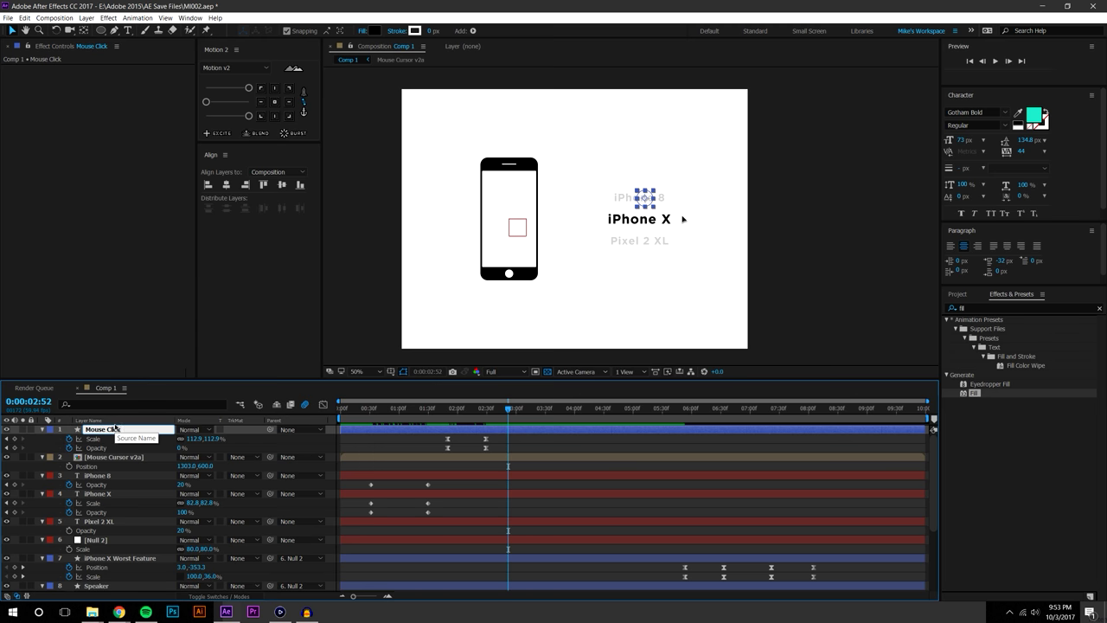
pyautogui.write('ouse Click')
pyautogui.press('Return')
# Move the Mouse Click layer's scale and opacity keyframes out of the way, so they start at about 0:00:08:13
pyautogui.moveTo(436, 436); pyautogui.dragTo(675, 449)
pyautogui.click(764, 467)
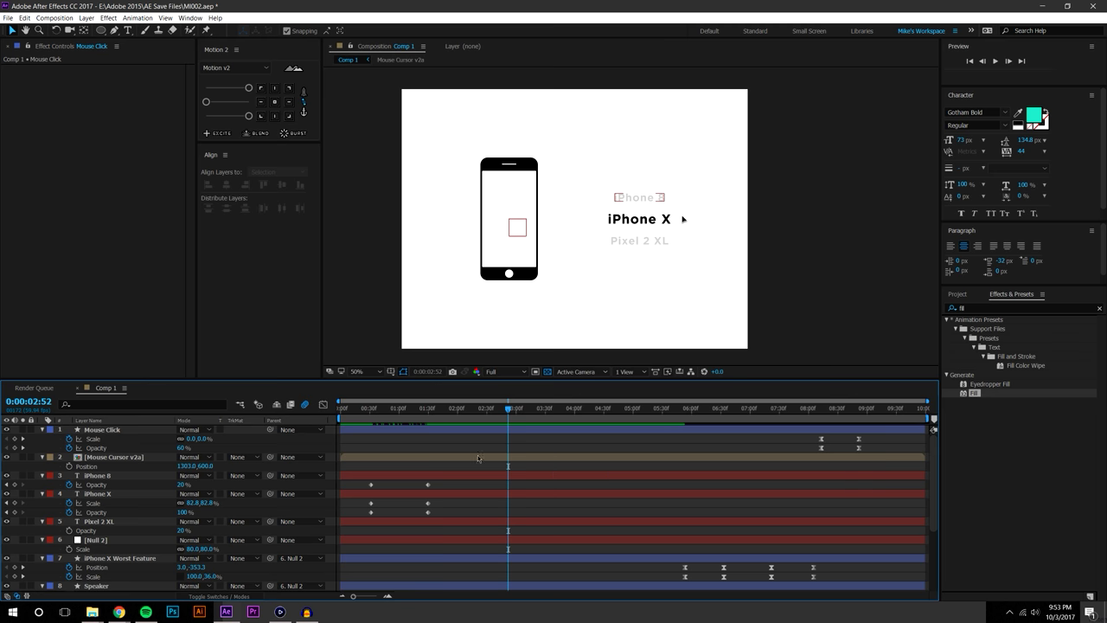
pyautogui.moveTo(363, 409); pyautogui.dragTo(447, 409)
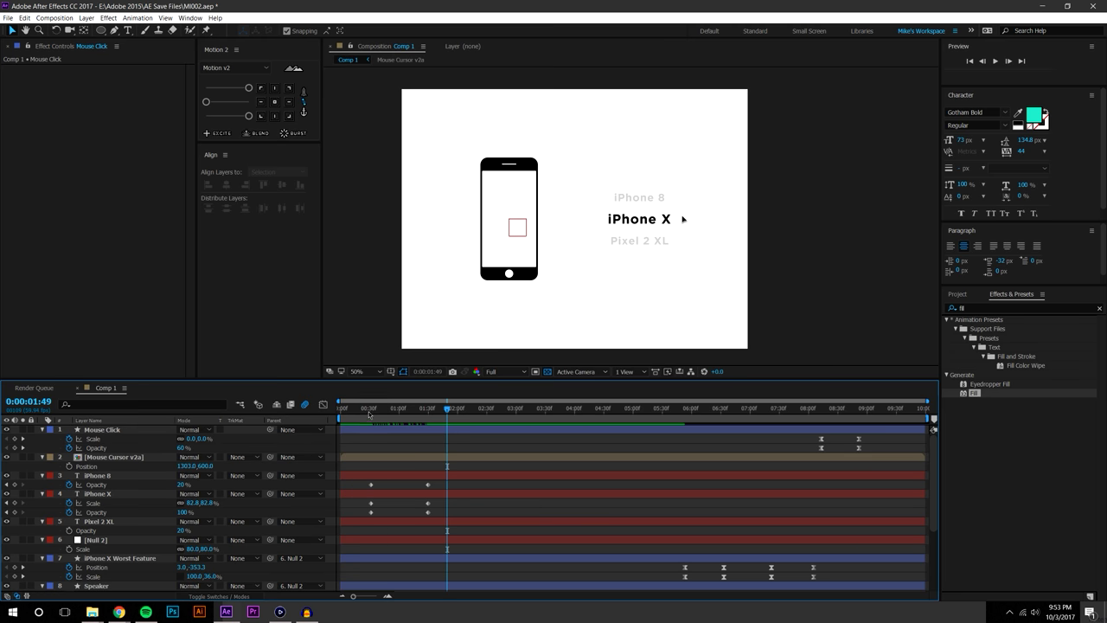
# At 0:00:00:31, start position keyframing on the Mouse Cursor v2a layer and place the cursor below the labels, at about 1305, 984
pyautogui.click(130, 456)
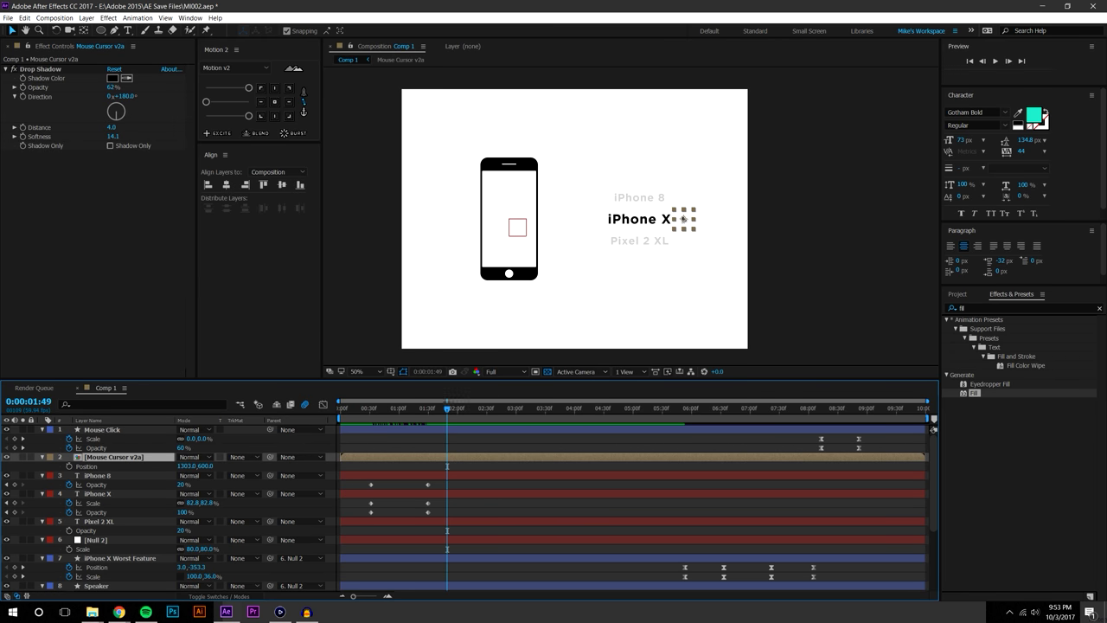
pyautogui.moveTo(423, 414); pyautogui.dragTo(370, 410)
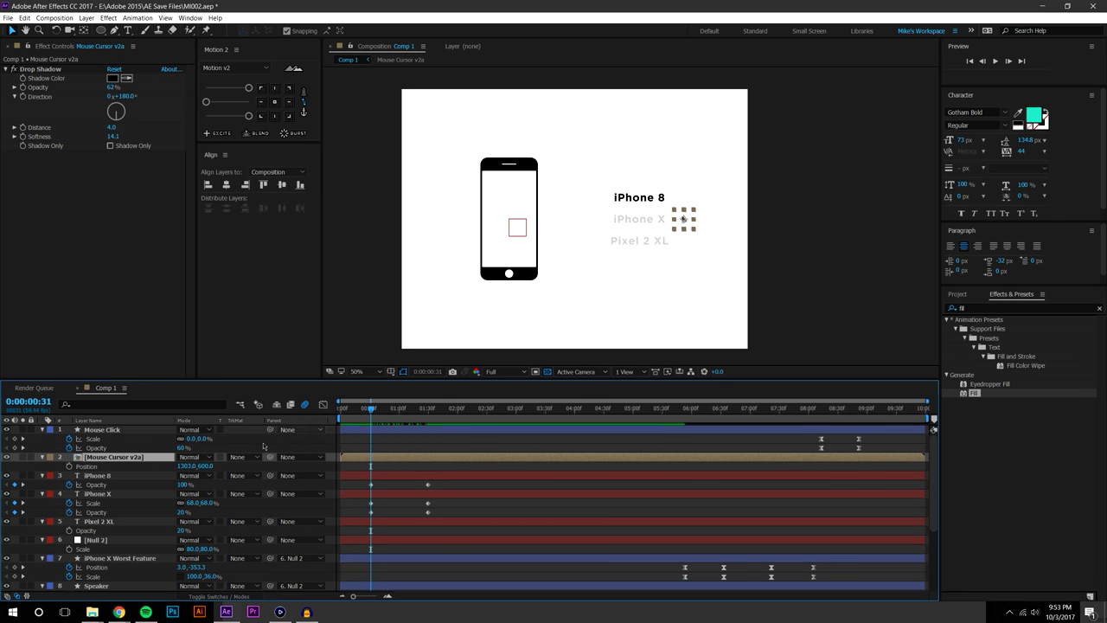
pyautogui.click(69, 466)
pyautogui.moveTo(683, 219); pyautogui.dragTo(683, 302)
# At 0:00:02:00, move the mouse cursor onto the iPhone X label, at about 1159, 627.5
pyautogui.moveTo(374, 410); pyautogui.dragTo(457, 418)
pyautogui.moveTo(684, 304); pyautogui.dragTo(716, 250)
pyautogui.press('.')
pyautogui.press('.')
pyautogui.press(',')
pyautogui.press(',')
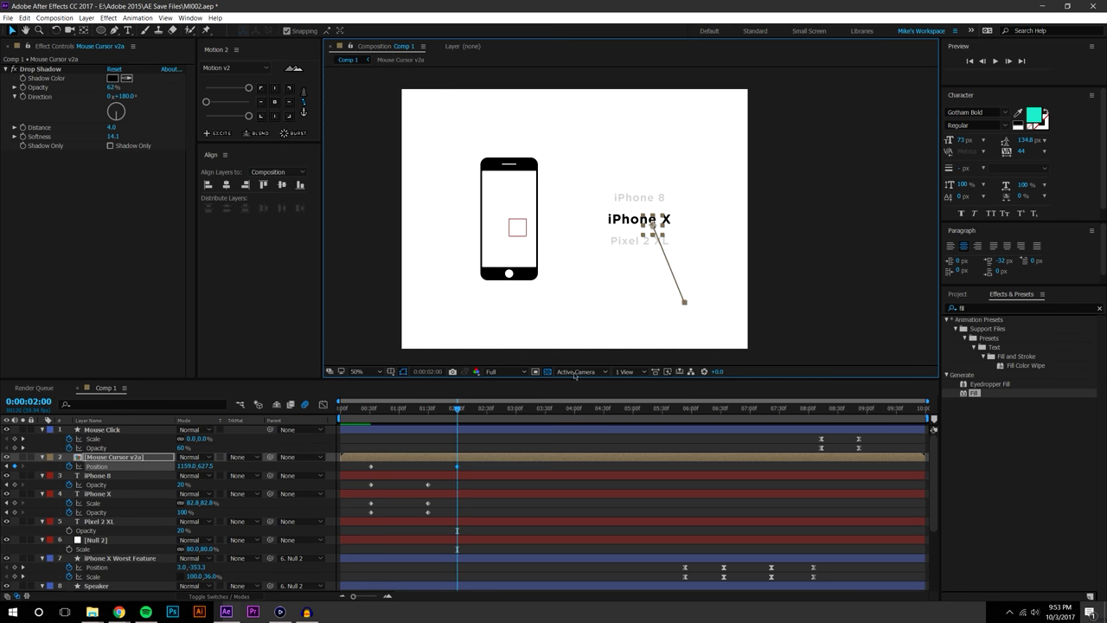
# Ease both position keyframes of the mouse cursor so it starts fast and slows down, and preview the movement
pyautogui.moveTo(360, 464); pyautogui.dragTo(487, 469)
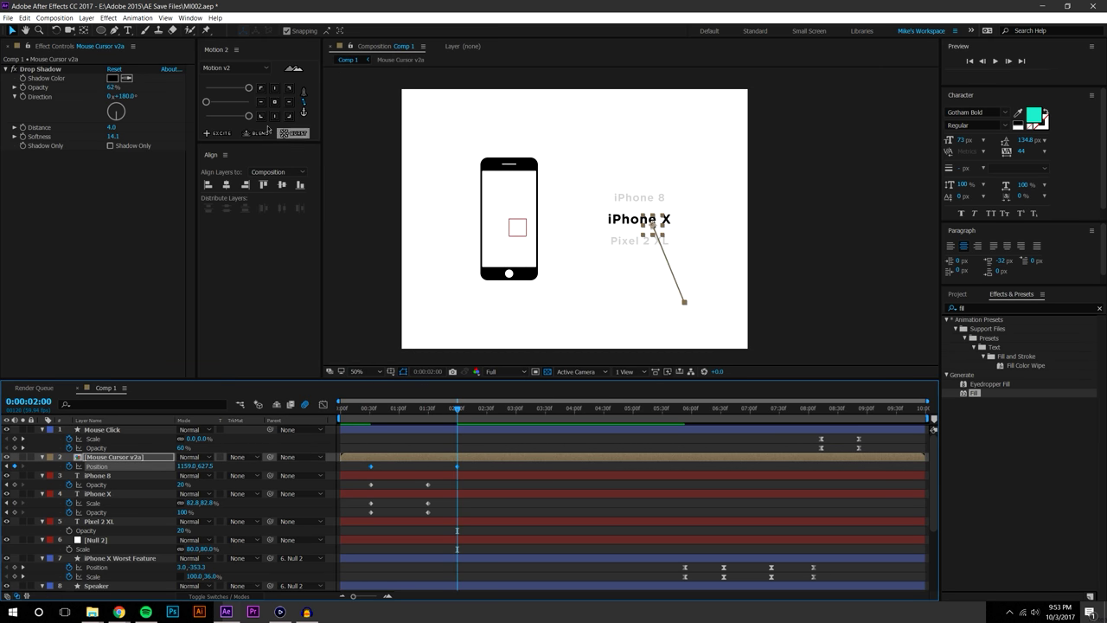
pyautogui.press('F9')
pyautogui.hotkey('shift', 'F3')
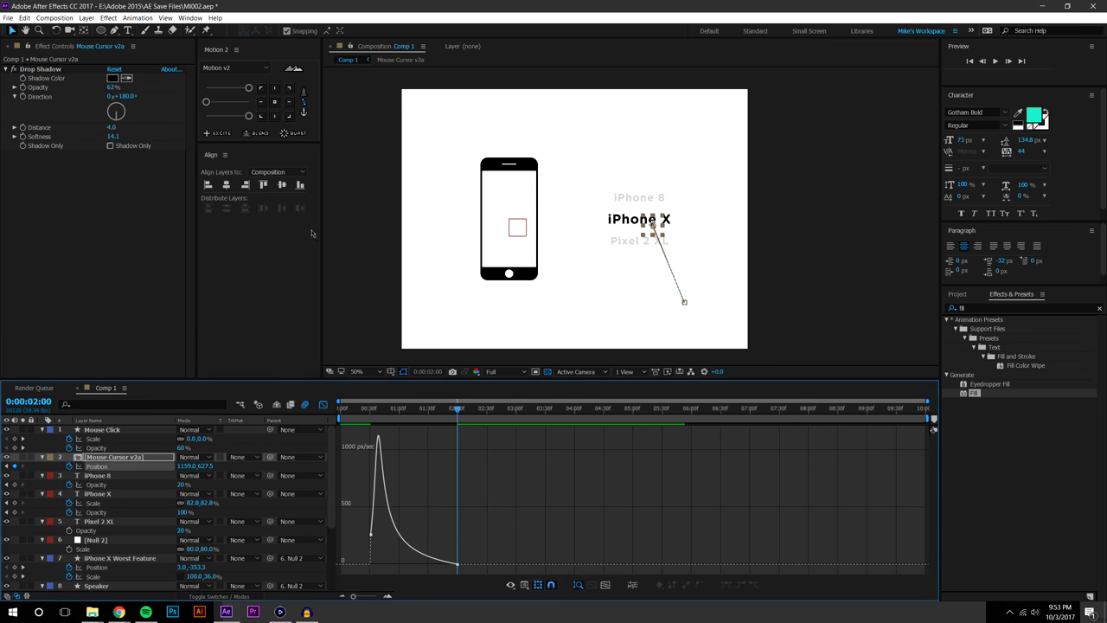
pyautogui.click(322, 404)
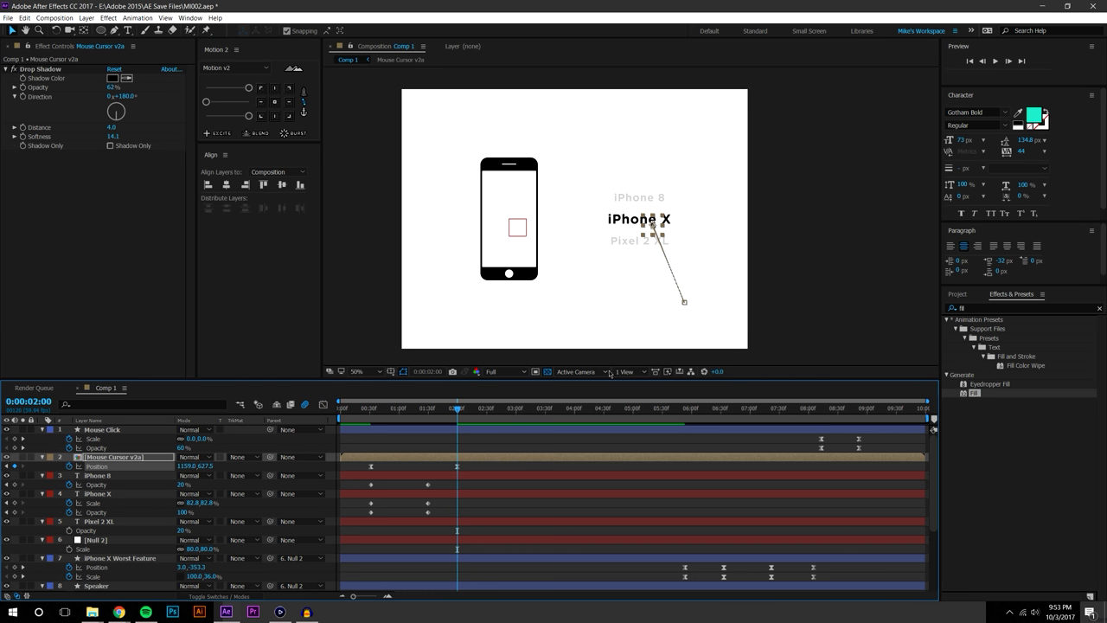
pyautogui.click(542, 440)
pyautogui.click(368, 408)
pyautogui.click(995, 62)
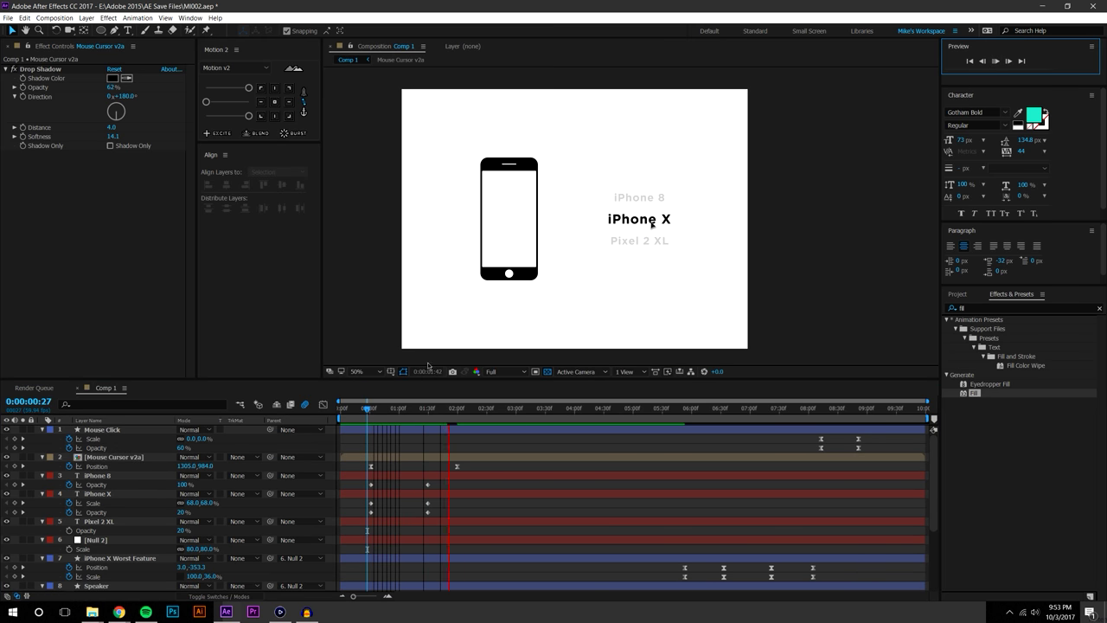
pyautogui.press('space')
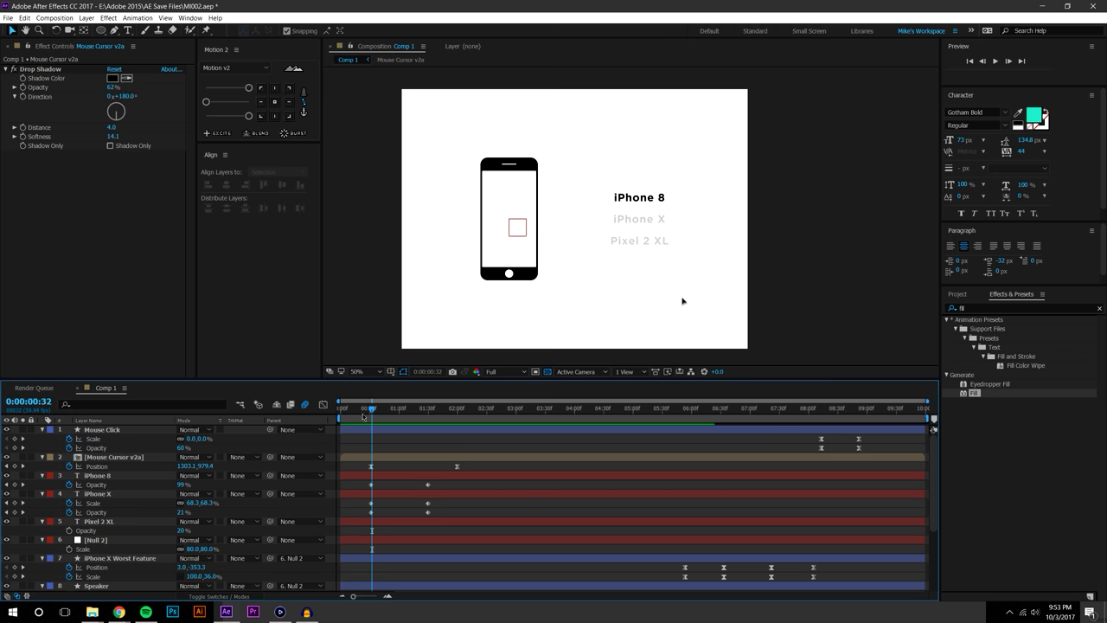
# Ease all opacity and scale keyframes of the iPhone 8 and iPhone X layers and preview the result
pyautogui.moveTo(372, 410); pyautogui.dragTo(343, 411)
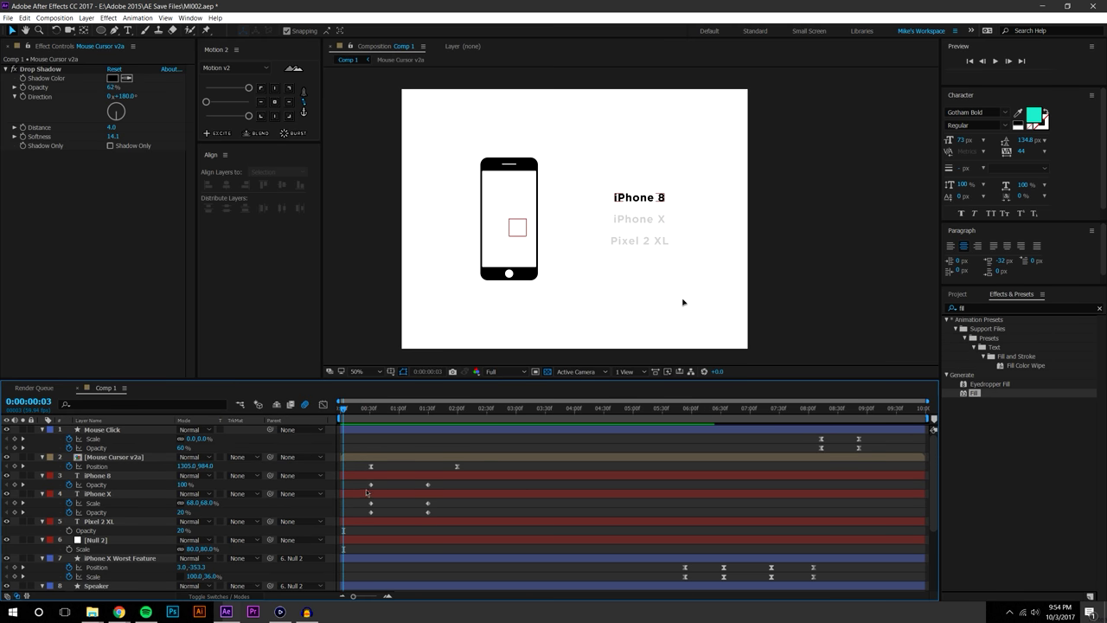
pyautogui.moveTo(425, 510); pyautogui.dragTo(363, 479)
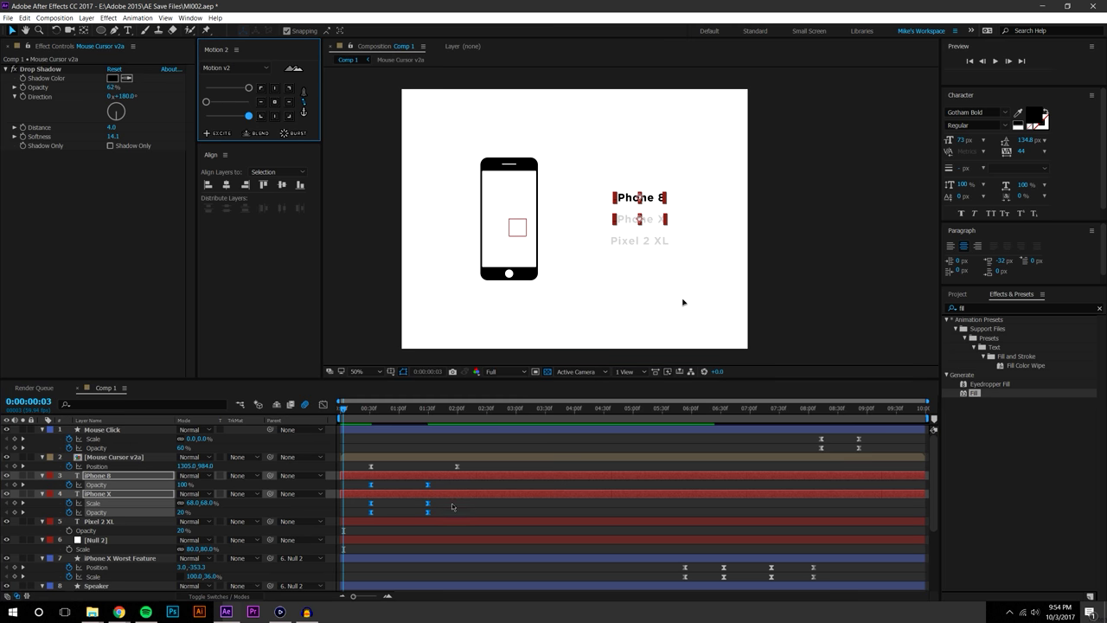
pyautogui.click(404, 447)
pyautogui.moveTo(358, 412); pyautogui.dragTo(399, 408)
pyautogui.press('space')
# Shift the iPhone 8 and iPhone X keyframes together so they start at about 0:00:01:45
pyautogui.moveTo(367, 468); pyautogui.dragTo(490, 516)
pyautogui.moveTo(362, 484); pyautogui.dragTo(466, 522)
pyautogui.moveTo(374, 486); pyautogui.dragTo(442, 495)
pyautogui.click(651, 270)
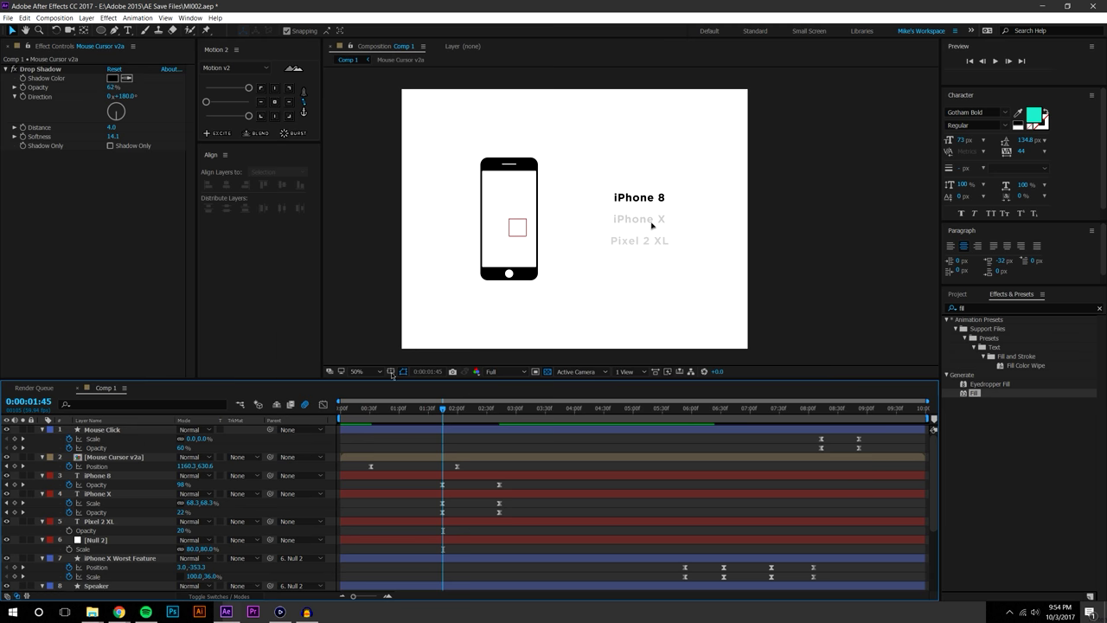
# Add scale and opacity keyframes to the Pixel 2 XL layer at 0:00:00:55, where the cursor reaches its label
pyautogui.moveTo(372, 411); pyautogui.dragTo(394, 414)
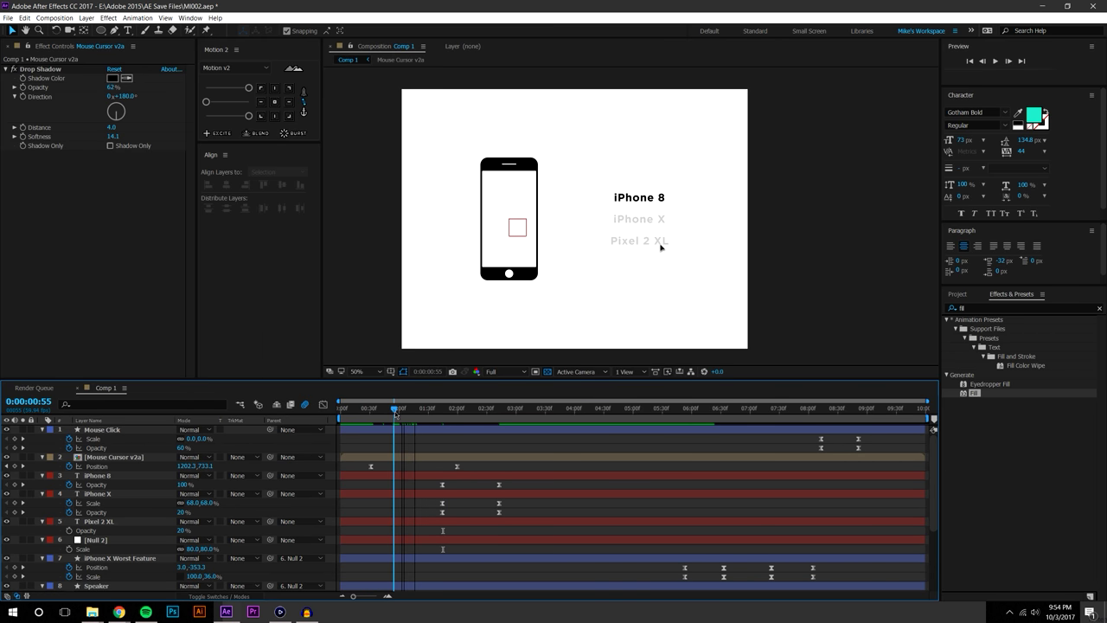
pyautogui.click(115, 524)
pyautogui.press('s')
pyautogui.click(69, 530)
pyautogui.hotkey('alt', 'shift', 't')
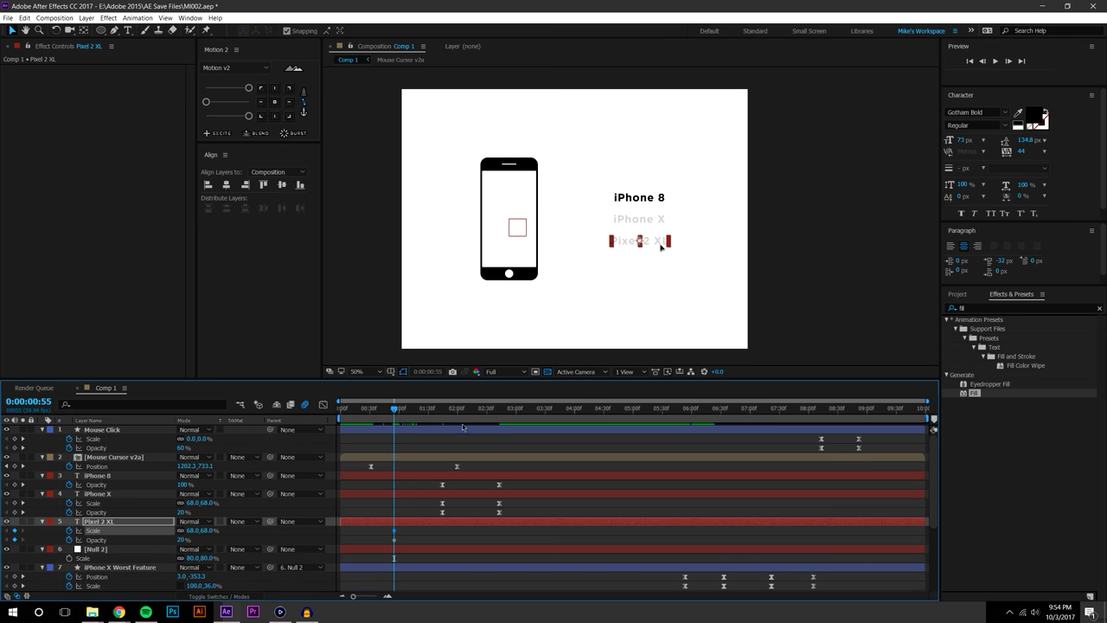
# Set the iPhone X layer's scale to 83% on its keyframe at 0:00:02:43
pyautogui.moveTo(480, 420); pyautogui.dragTo(536, 415)
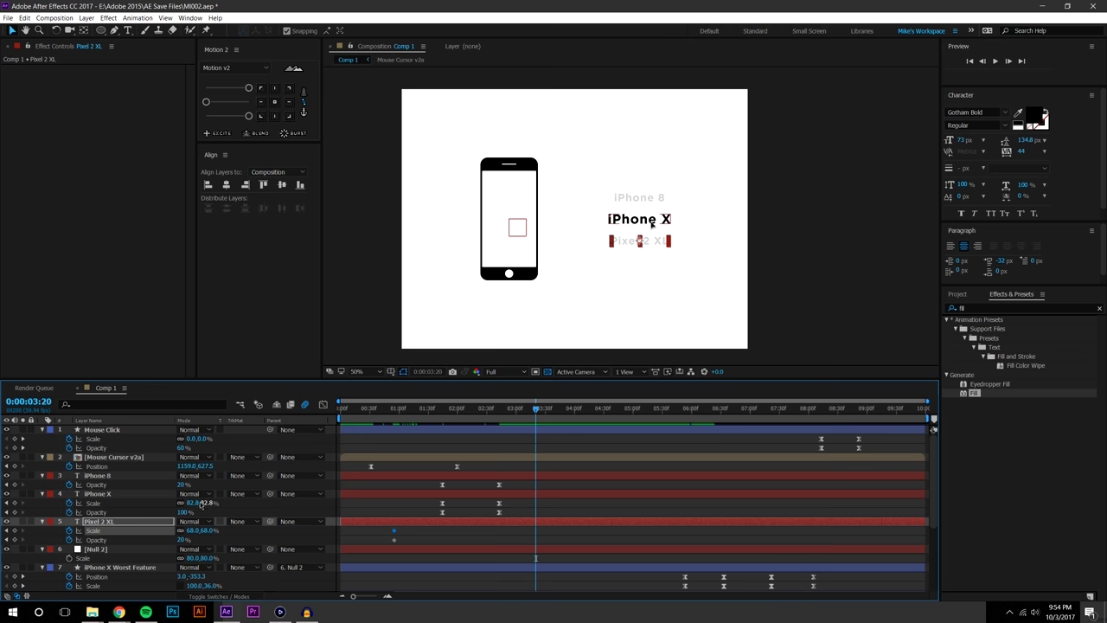
pyautogui.press('j')
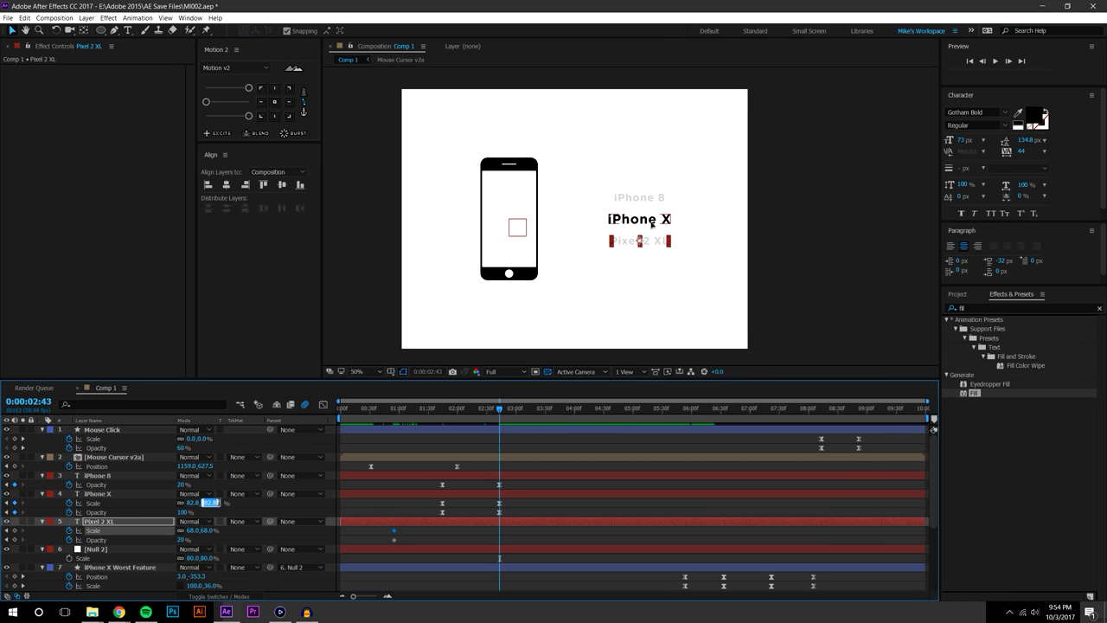
pyautogui.press('Return')
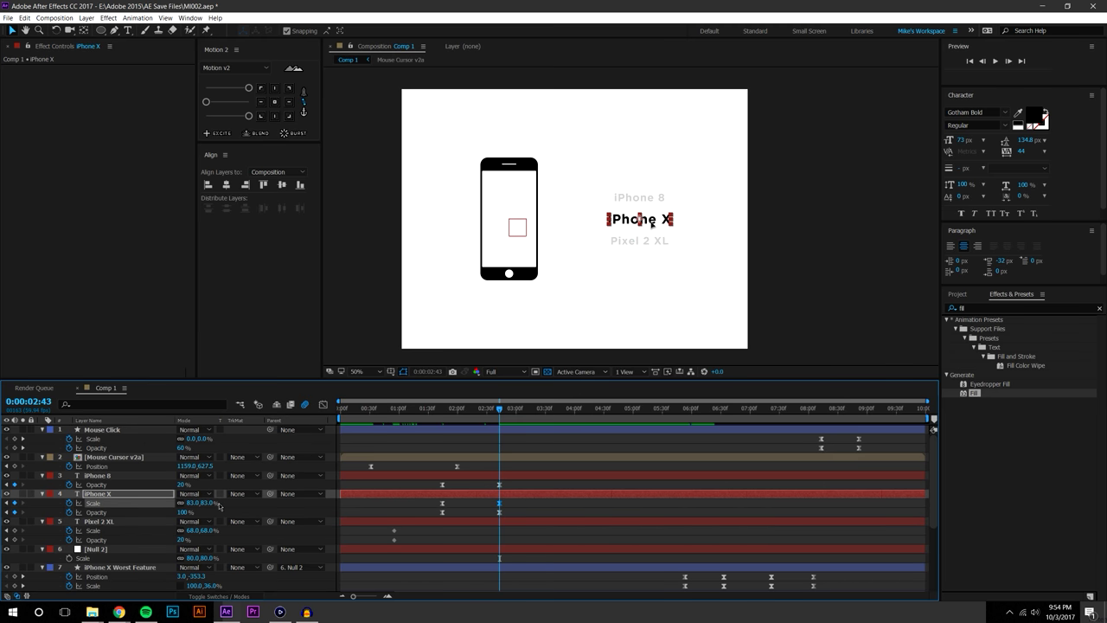
pyautogui.click(438, 533)
# At 0:00:00:59, set the Pixel 2 XL layer's opacity to 100% and its scale to 83%
pyautogui.moveTo(382, 413); pyautogui.dragTo(398, 413)
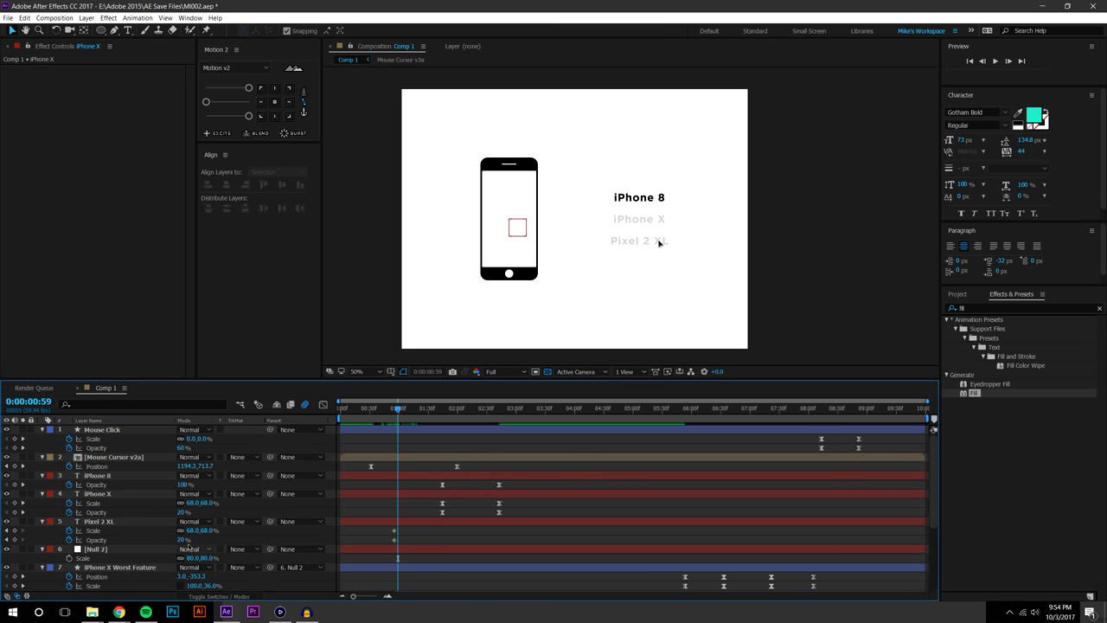
pyautogui.moveTo(183, 540); pyautogui.dragTo(289, 548)
pyautogui.click(130, 522)
pyautogui.click(209, 531)
pyautogui.write('8')
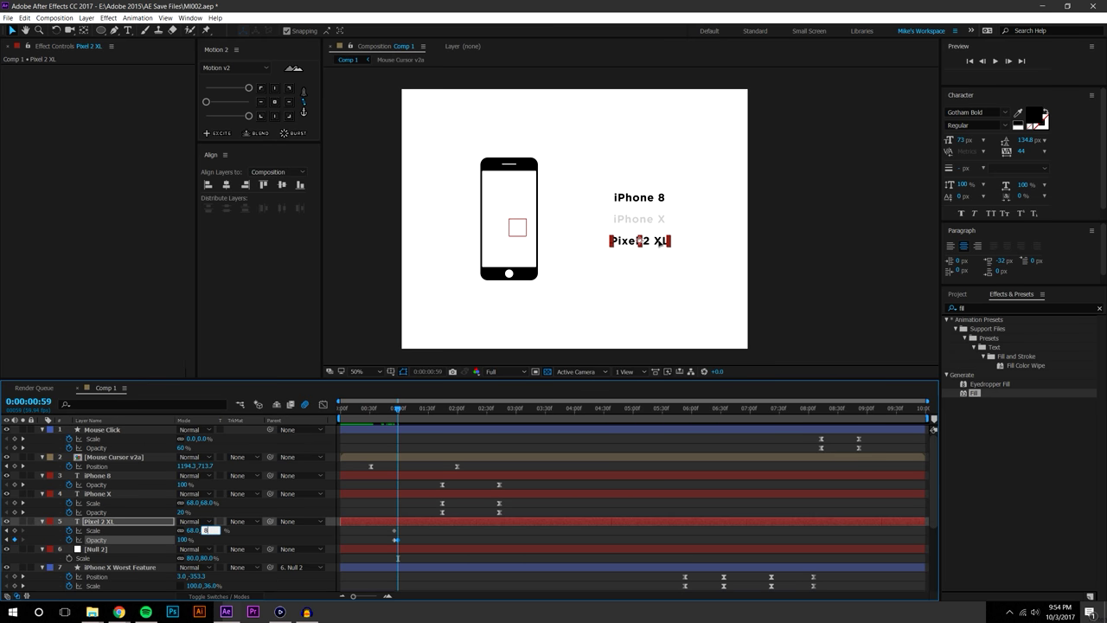
pyautogui.write('3')
pyautogui.press('Return')
# Move the Pixel 2 XL layer's second scale and opacity keyframes to about 0:00:01:08 and preview
pyautogui.moveTo(407, 530)
pyautogui.mouseDown()
pyautogui.moveTo(398, 544)
pyautogui.moveTo(410, 533)
pyautogui.mouseUp()
pyautogui.click(419, 526)
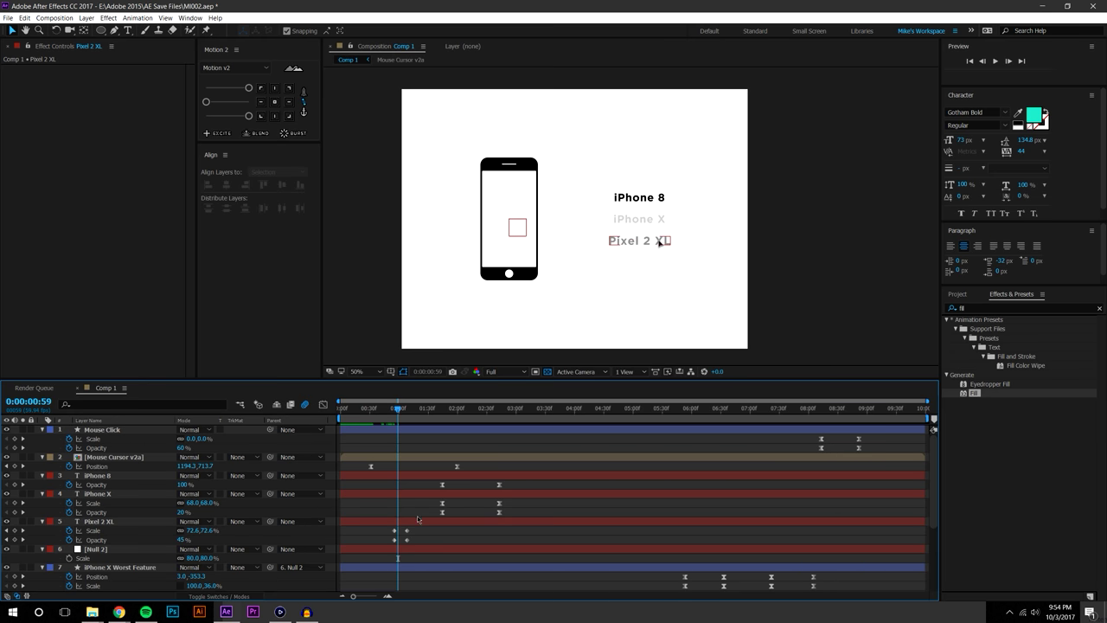
pyautogui.press('space')
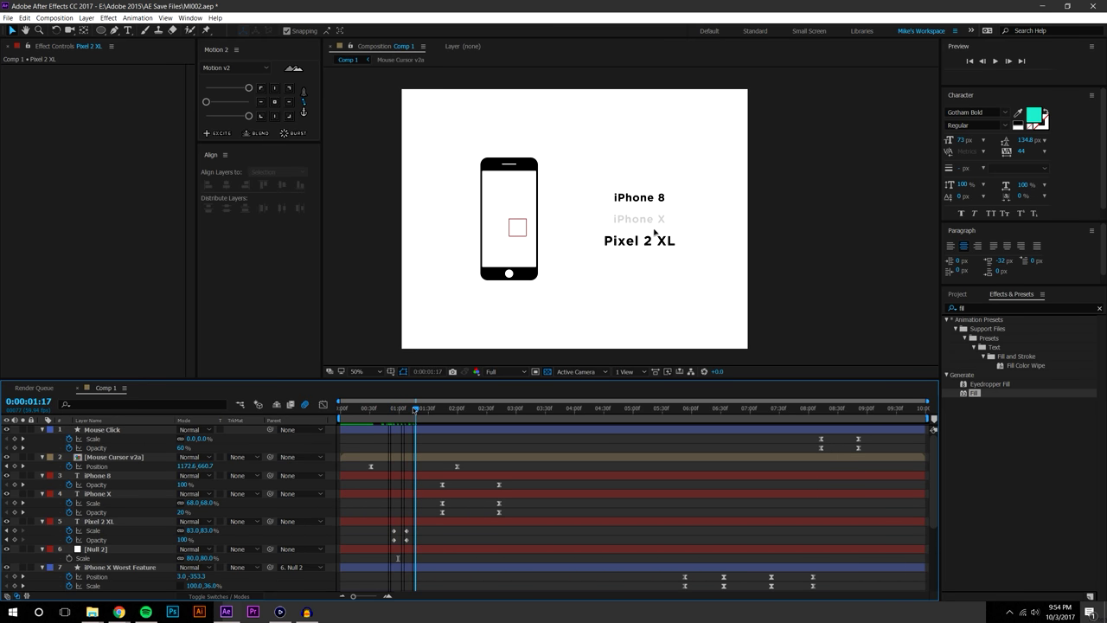
# Copy the Pixel 2 XL layer's first scale and opacity keyframes to 0:00:01:22 and preview the fade back
pyautogui.moveTo(386, 522); pyautogui.dragTo(397, 540)
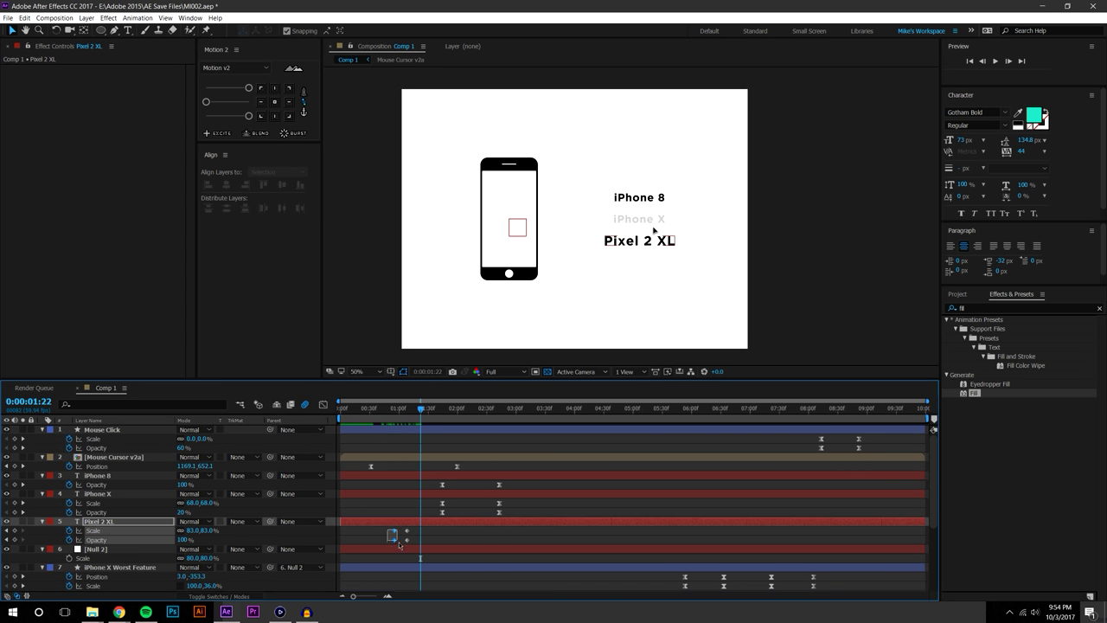
pyautogui.hotkey('ctrl', 'v')
pyautogui.click(447, 536)
pyautogui.moveTo(392, 409); pyautogui.dragTo(416, 410)
pyautogui.press('space')
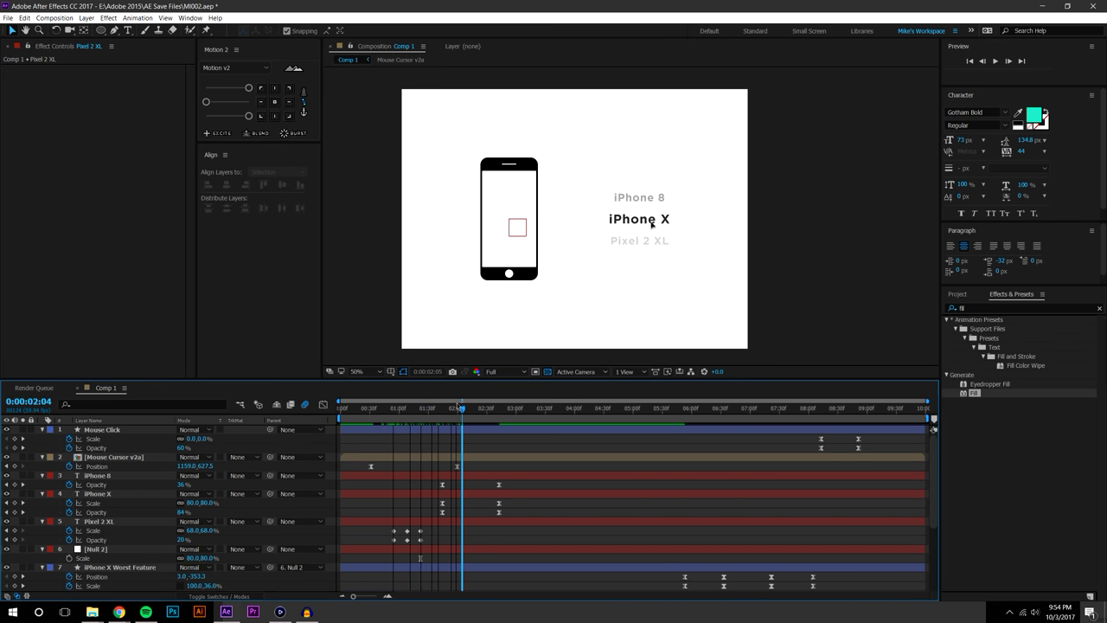
# On the keyframe at 0:00:02:00, raise the mouse cursor slightly over the iPhone X label, to about 1159, 618.5
pyautogui.moveTo(426, 412); pyautogui.dragTo(476, 410)
pyautogui.press('j')
pyautogui.scroll(2, 733, 258)
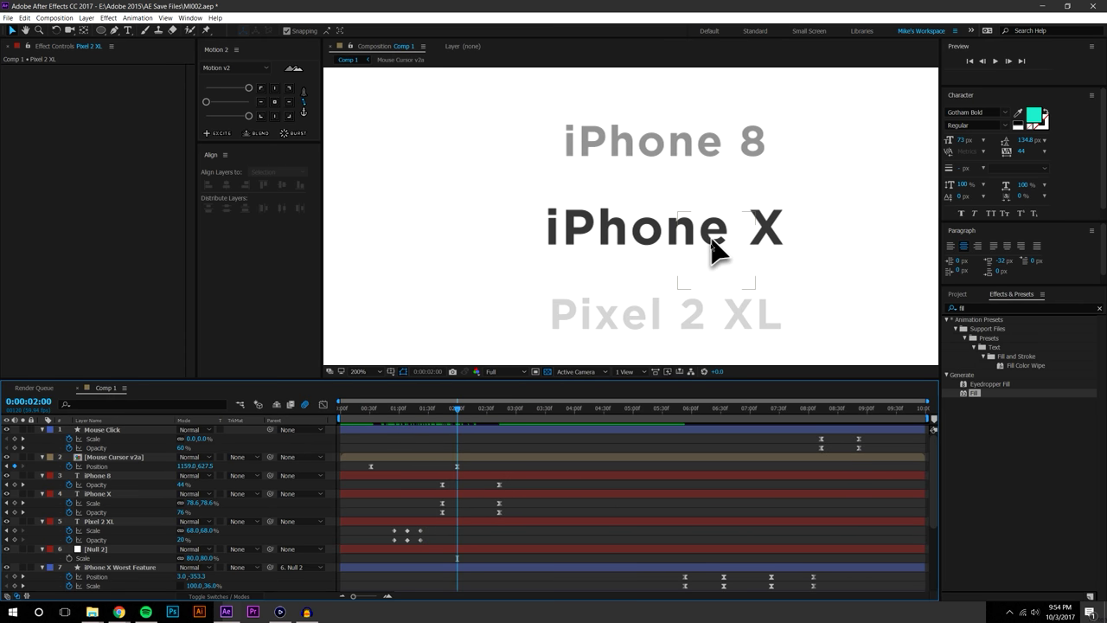
pyautogui.click(716, 256)
pyautogui.moveTo(716, 251); pyautogui.dragTo(716, 242)
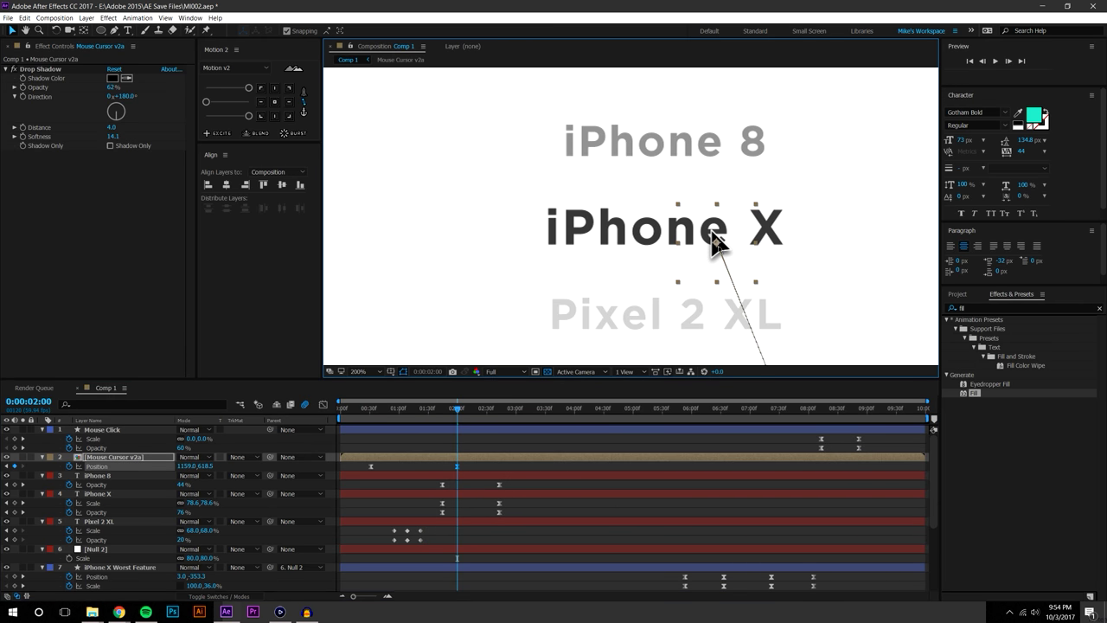
pyautogui.press(',')
pyautogui.click(485, 468)
# Move the iPhone 8 and iPhone X keyframes earlier so they start at 0:00:01:30
pyautogui.click(429, 408)
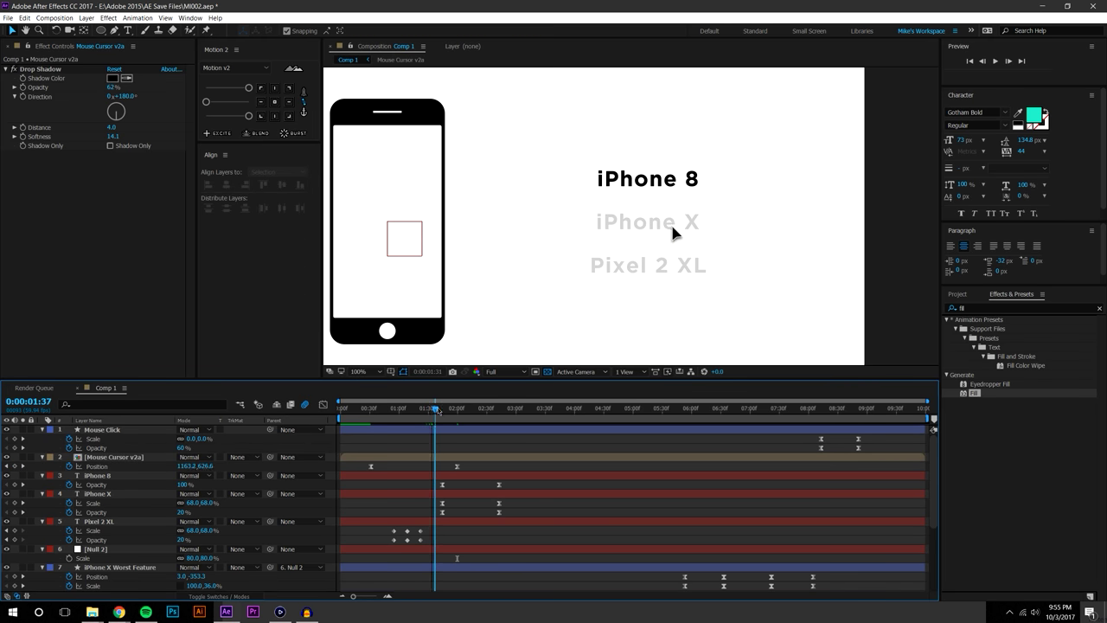
pyautogui.moveTo(435, 481); pyautogui.dragTo(484, 503)
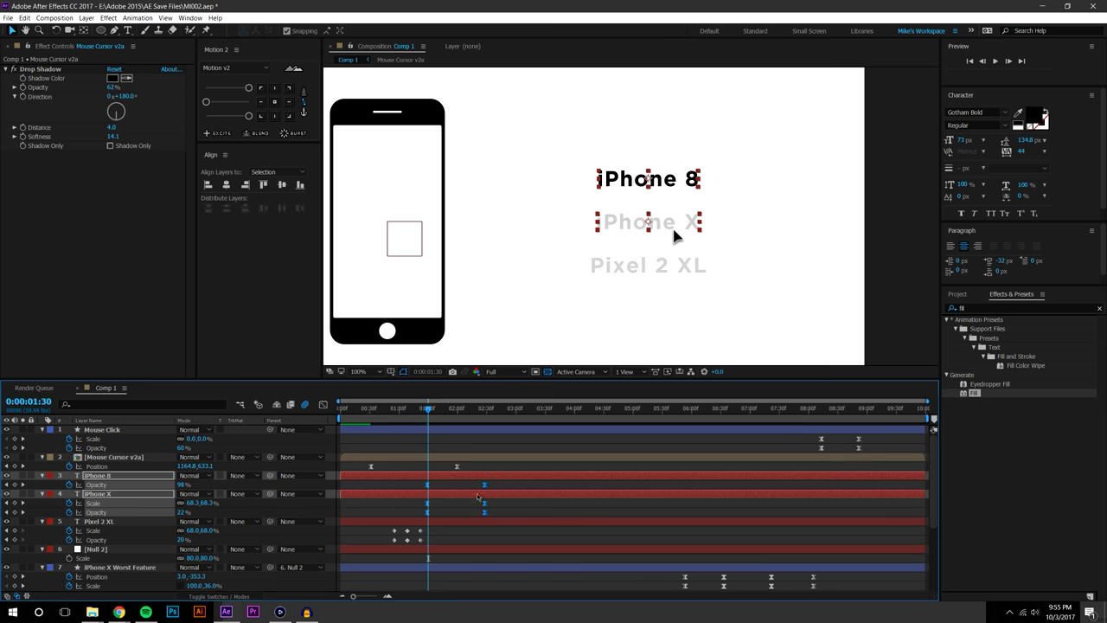
pyautogui.click(479, 506)
# Spread the Pixel 2 XL layer's keyframes, with the second pair at about 0:00:01:16 and the third at about 0:00:01:36, and preview
pyautogui.moveTo(387, 410); pyautogui.dragTo(332, 413)
pyautogui.moveTo(388, 528); pyautogui.dragTo(430, 534)
pyautogui.click(448, 536)
pyautogui.press('space')
# Ease all the Pixel 2 XL layer's scale and opacity keyframes with Motion 2 and preview the highlight
pyautogui.moveTo(428, 415); pyautogui.dragTo(352, 415)
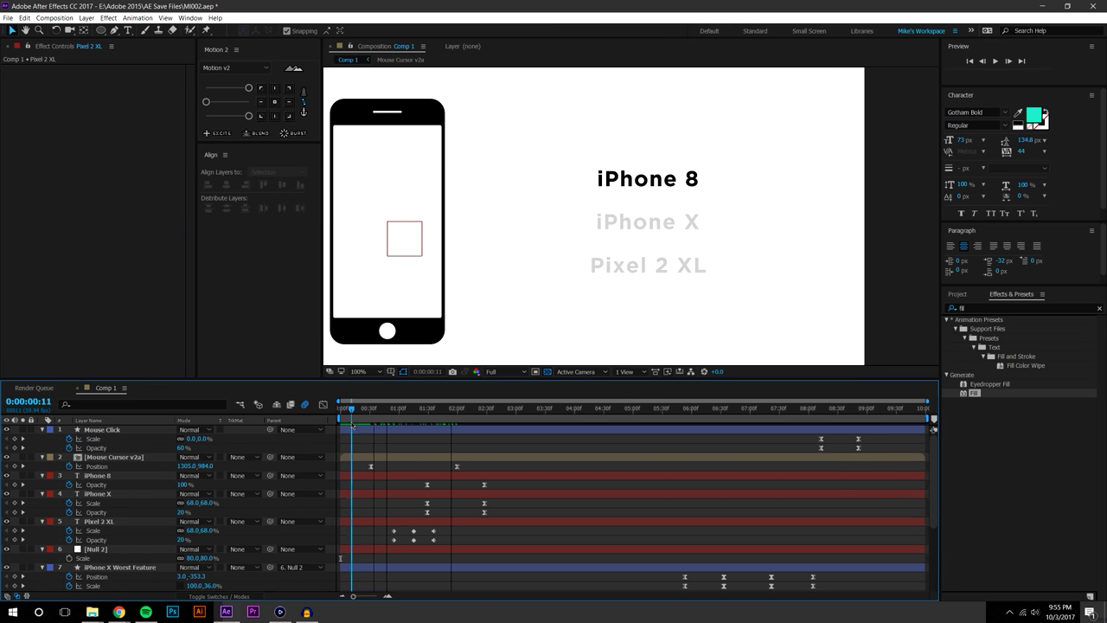
pyautogui.moveTo(385, 531); pyautogui.dragTo(463, 550)
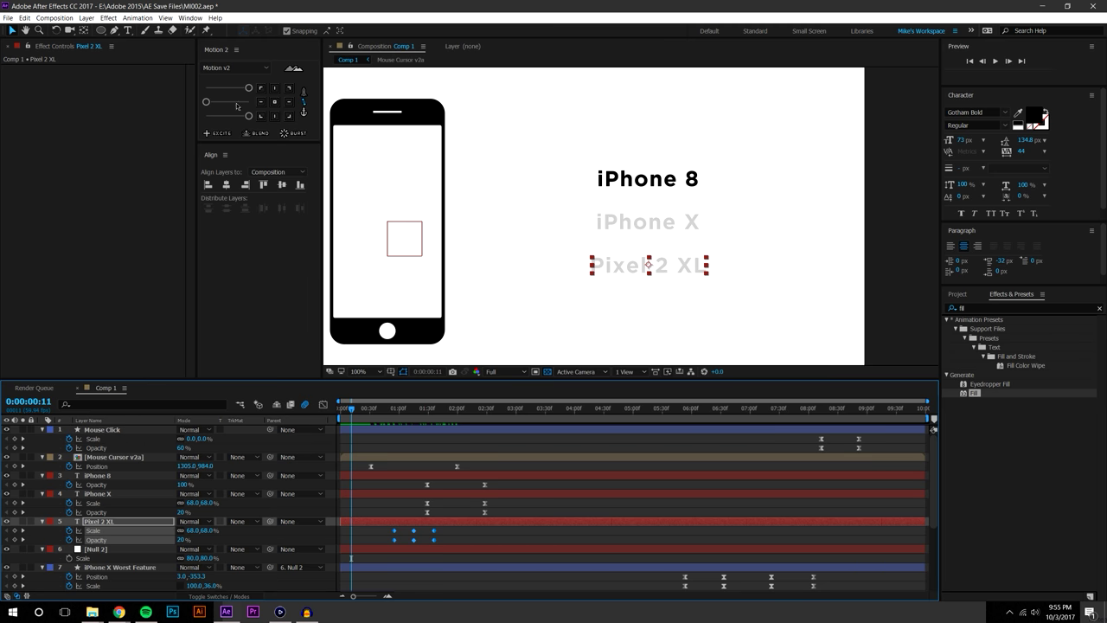
pyautogui.click(226, 103)
pyautogui.click(470, 534)
pyautogui.click(384, 411)
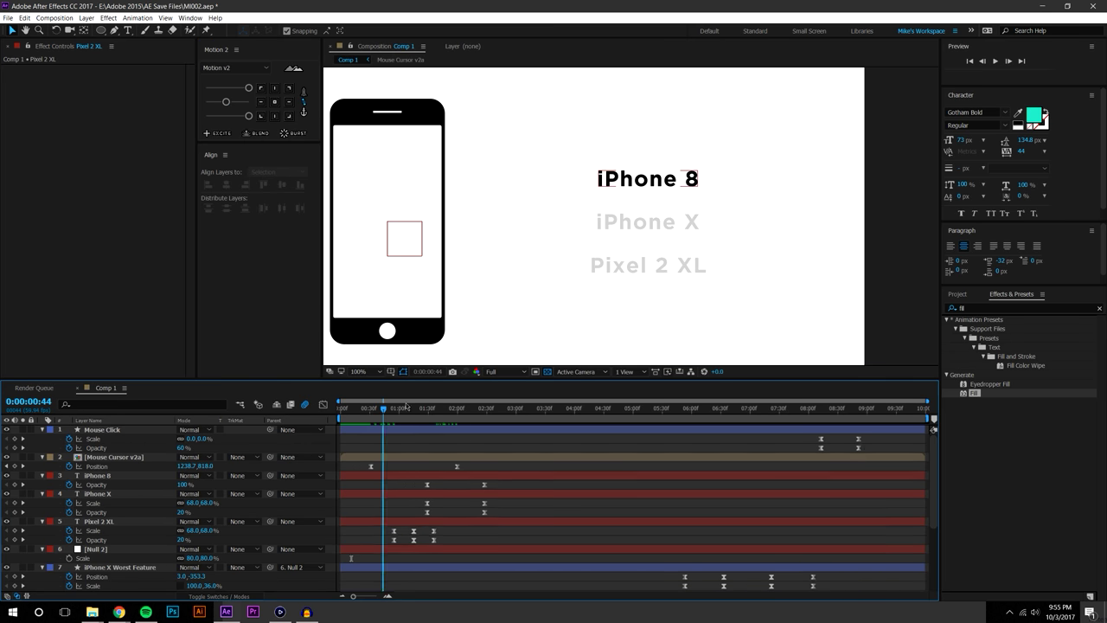
pyautogui.click(996, 61)
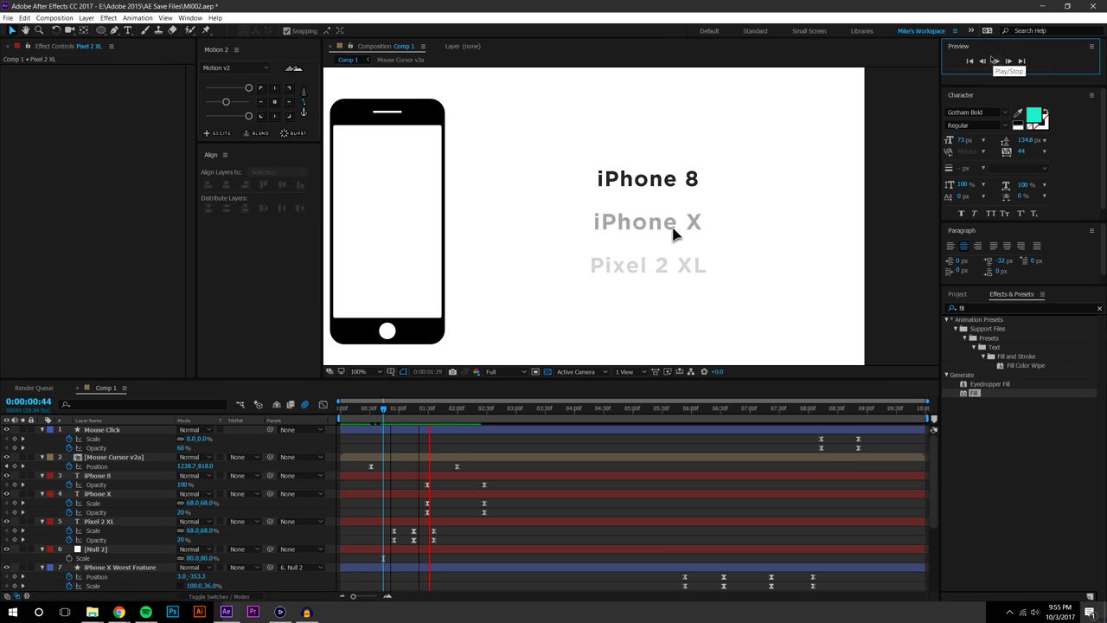
# Compress the Pixel 2 XL keyframes so the second pair sits at about 0:00:01:10 and the third at about 0:00:01:25, and preview
pyautogui.moveTo(383, 409); pyautogui.dragTo(494, 423)
pyautogui.moveTo(442, 532)
pyautogui.mouseDown()
pyautogui.moveTo(390, 542)
pyautogui.moveTo(423, 535)
pyautogui.mouseUp()
pyautogui.click(413, 511)
pyautogui.click(382, 412)
pyautogui.press('space')
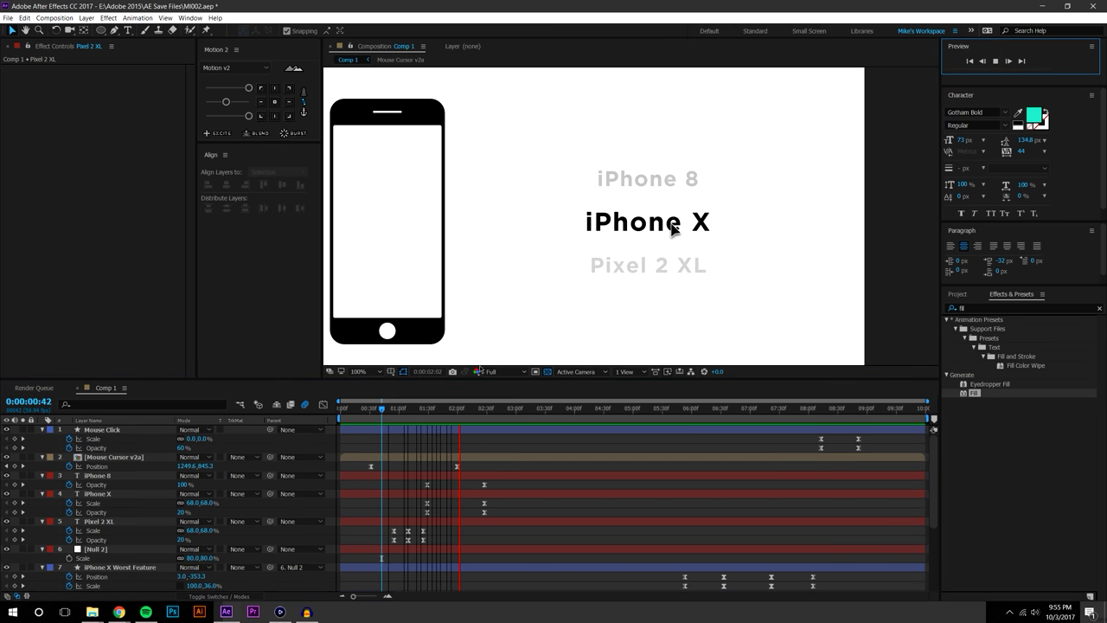
pyautogui.press('space')
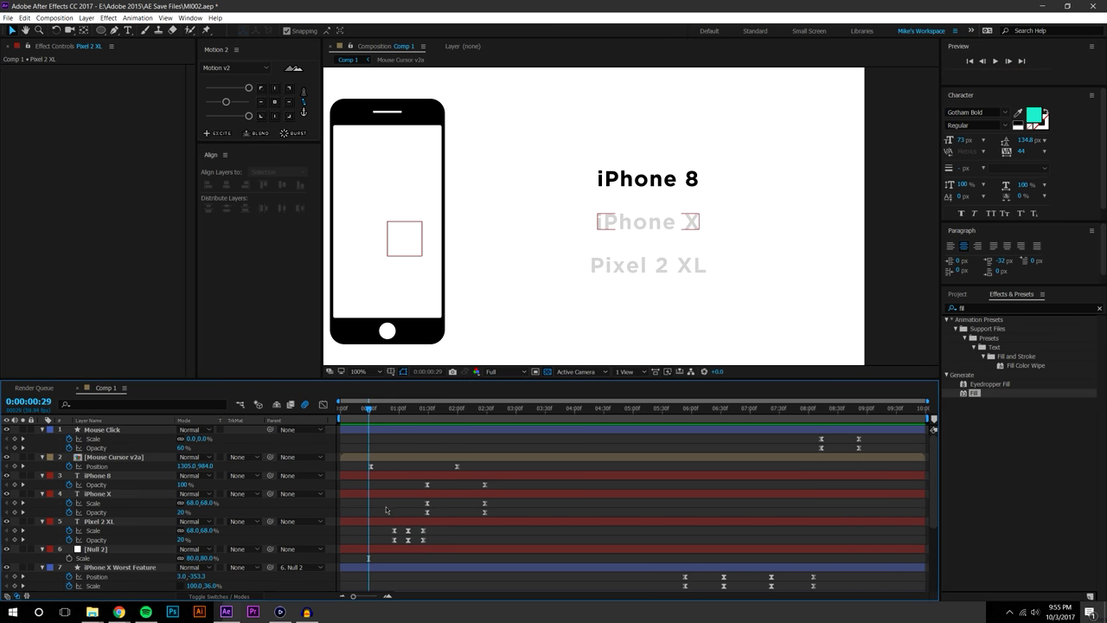
# Tighten the label keyframes: Pixel 2 XL's second pair at 0:00:01:06, iPhone 8 and iPhone X from about 0:00:01:32 to 0:00:02:19, and preview
pyautogui.moveTo(389, 501); pyautogui.dragTo(517, 563)
pyautogui.moveTo(382, 483); pyautogui.dragTo(498, 555)
pyautogui.click(482, 507)
pyautogui.moveTo(467, 487); pyautogui.dragTo(431, 488)
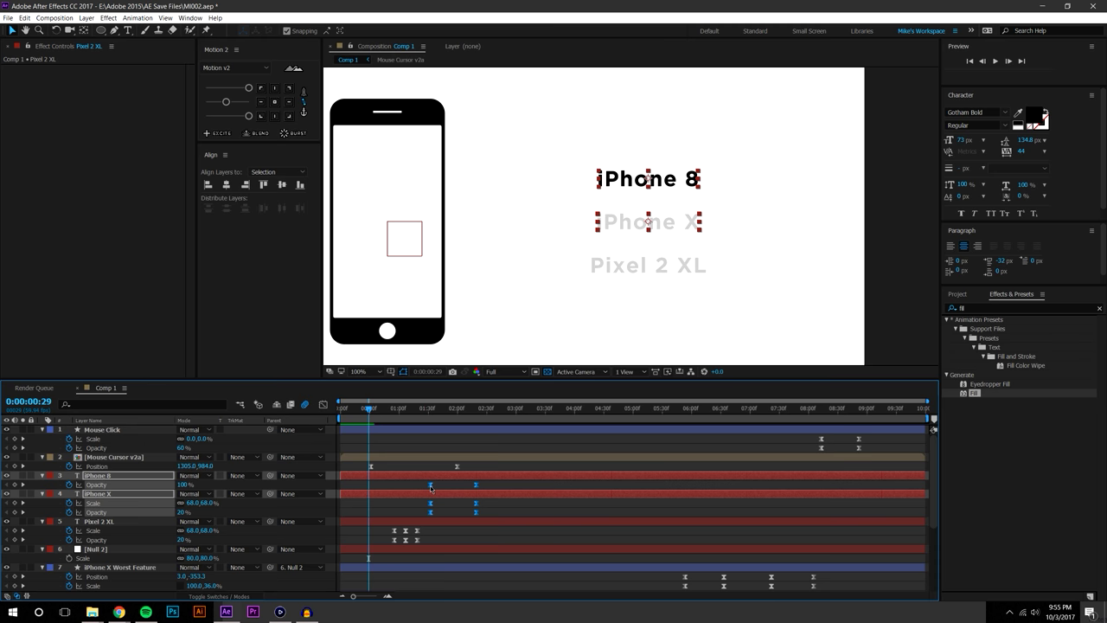
pyautogui.click(493, 506)
pyautogui.click(995, 61)
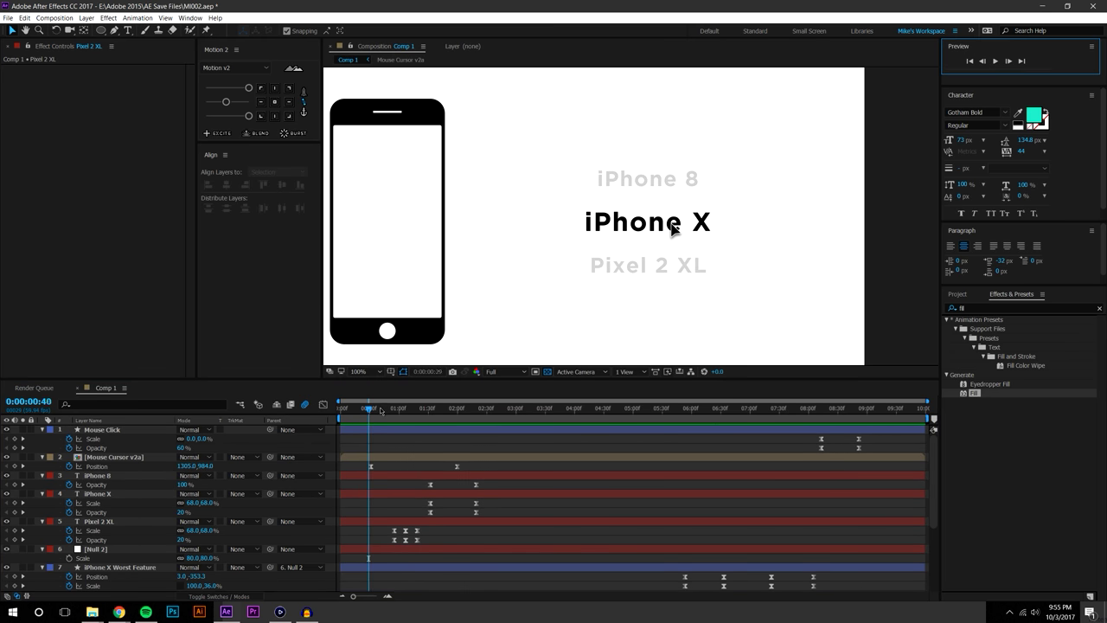
# Move the Pixel 2 XL layer's last scale and opacity keyframes to 0:00:01:28 and preview
pyautogui.click(428, 551)
pyautogui.moveTo(421, 531); pyautogui.dragTo(430, 531)
pyautogui.click(537, 277)
pyautogui.click(996, 62)
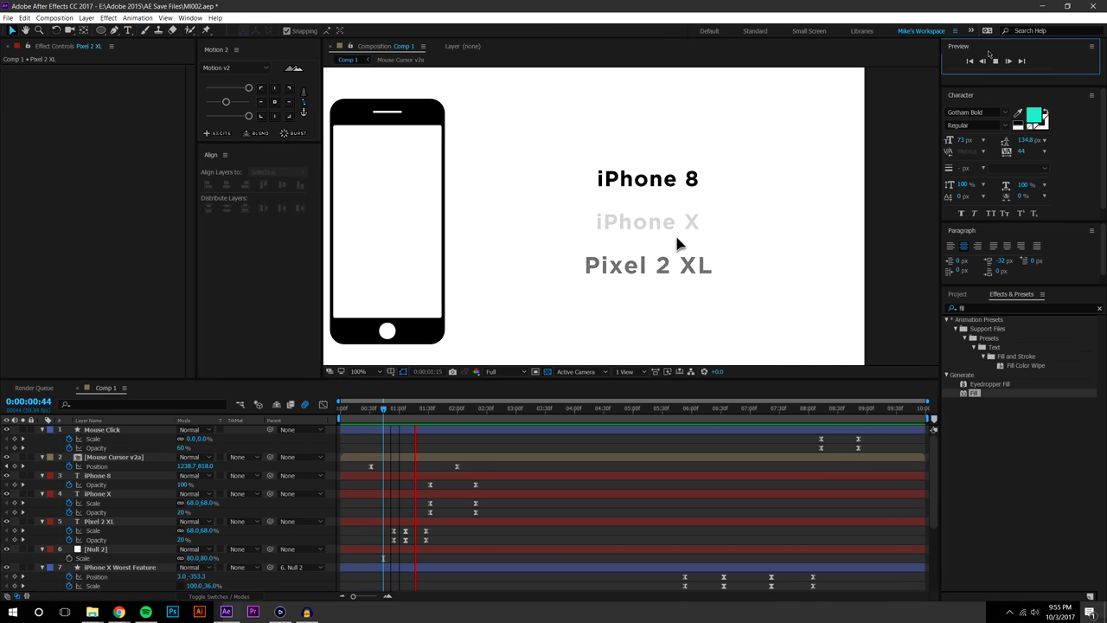
pyautogui.moveTo(385, 411); pyautogui.dragTo(412, 405)
pyautogui.click(208, 543)
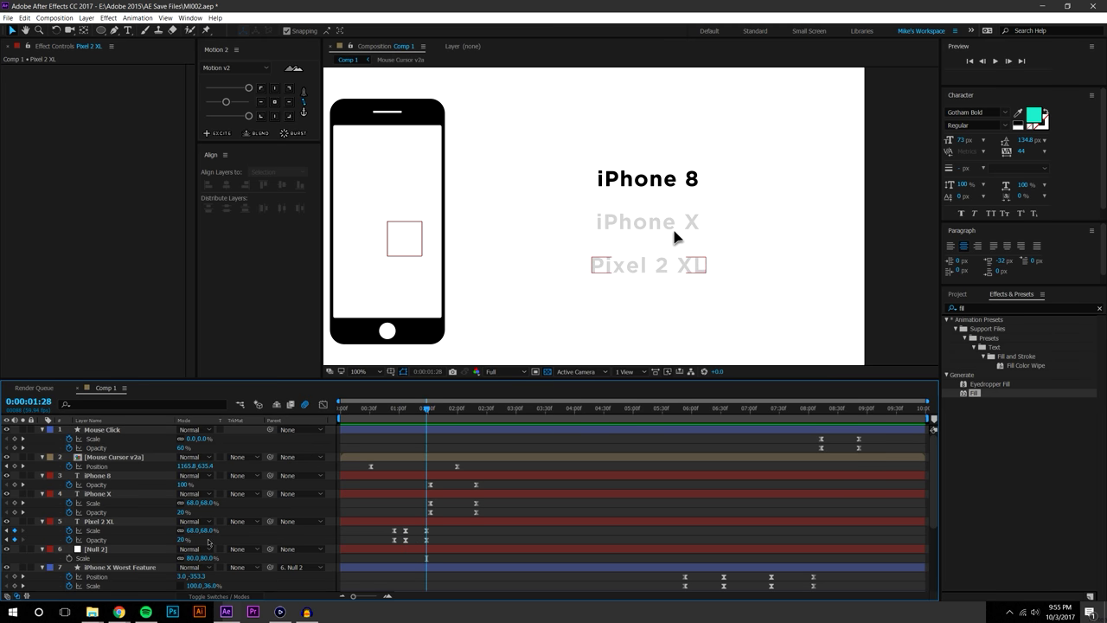
pyautogui.click(209, 531)
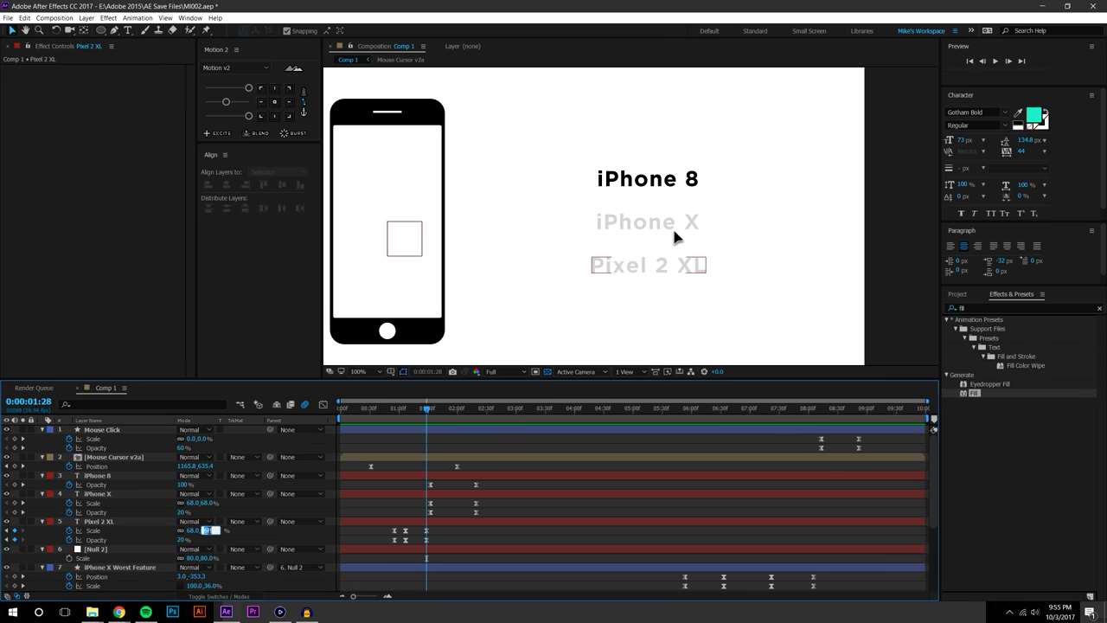
pyautogui.press('k')
pyautogui.click(292, 544)
pyautogui.press('u')
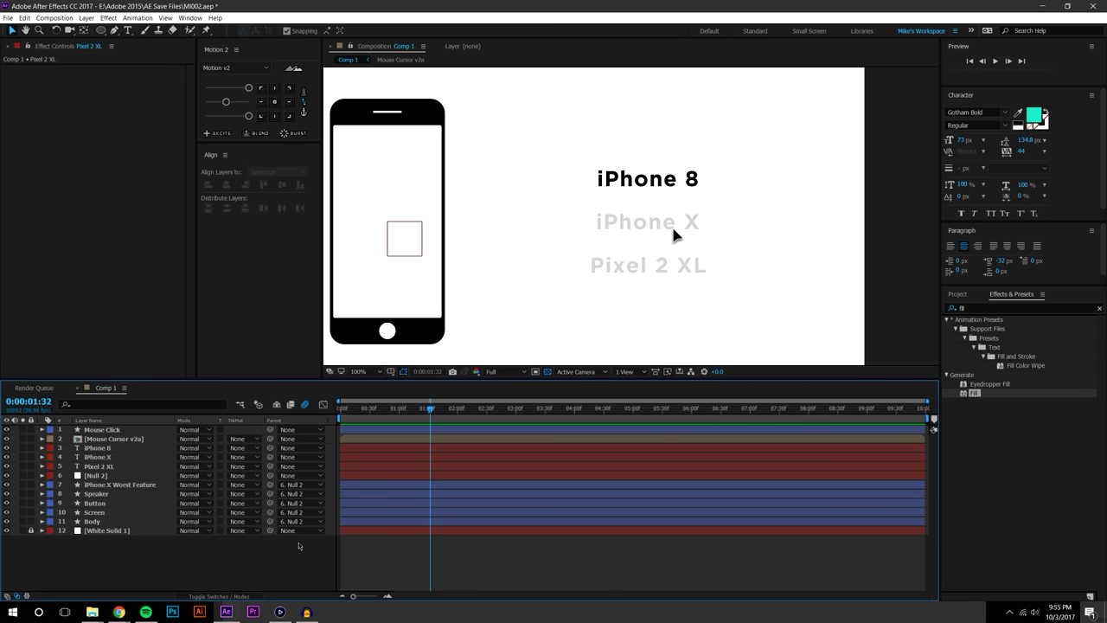
pyautogui.press('u')
pyautogui.click(473, 542)
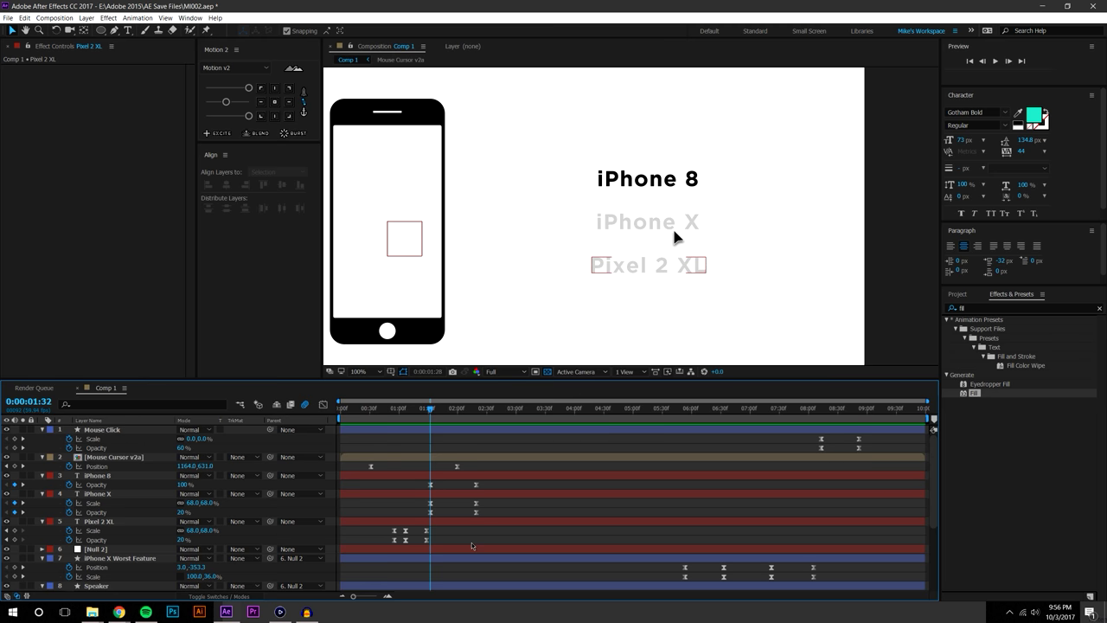
# Set the Pixel 2 XL layer's scale to 78% on the keyframe at 0:00:01:06, and reduce it to 75%
pyautogui.press('j')
pyautogui.press('j')
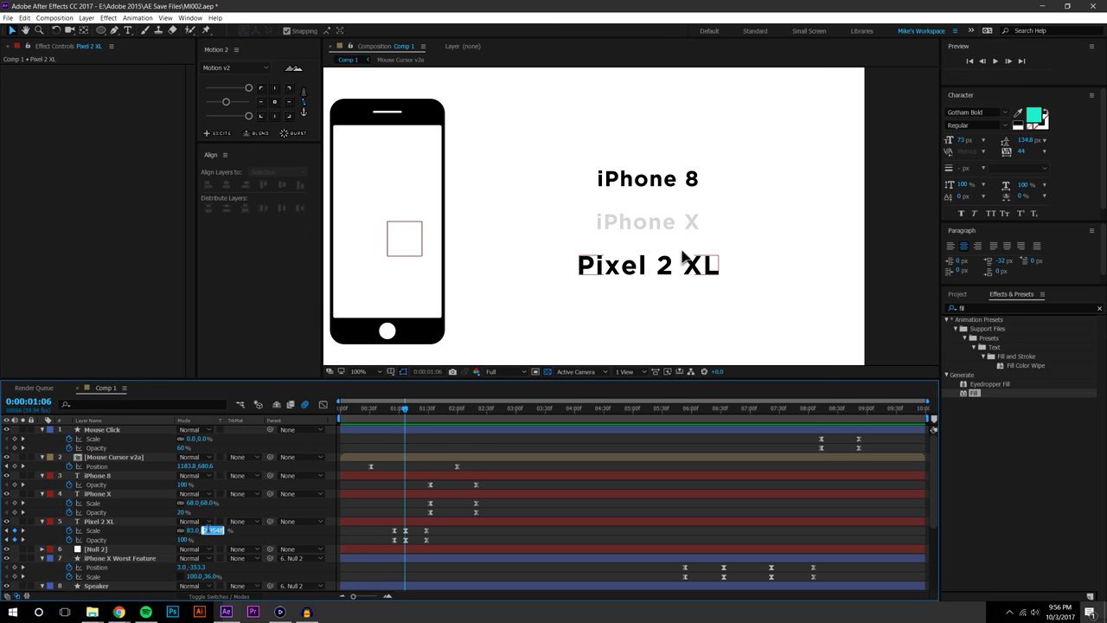
pyautogui.click(208, 530)
pyautogui.write('78')
pyautogui.press('Return')
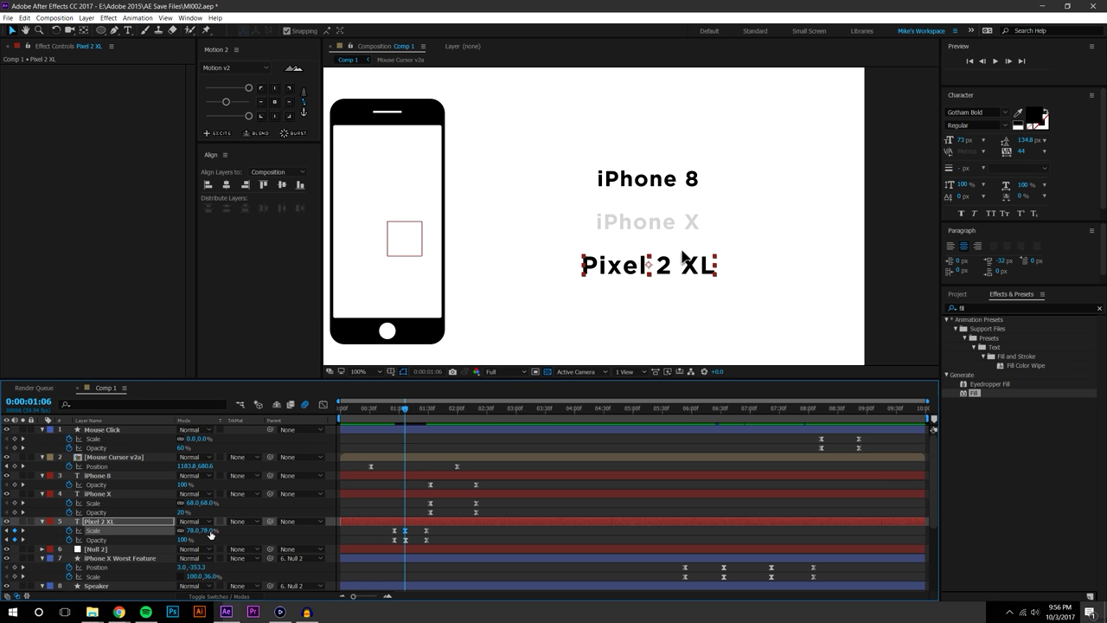
pyautogui.write('75')
pyautogui.press('Return')
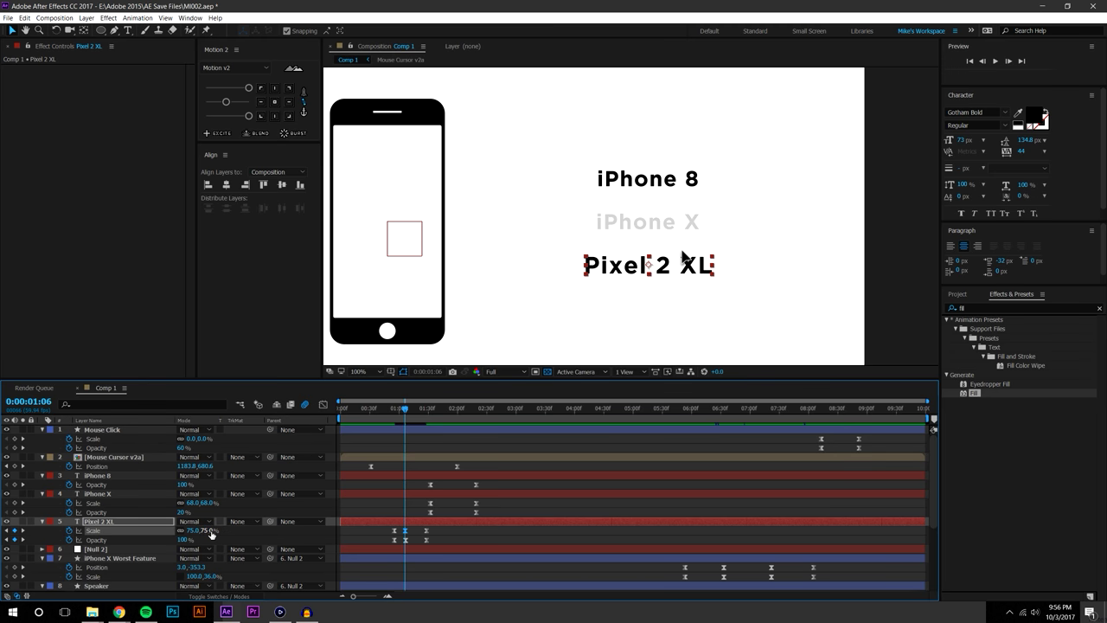
# Set the iPhone X layer's scale to 75% on the keyframe at 0:00:02:19 and review the animation
pyautogui.click(456, 543)
pyautogui.press('space')
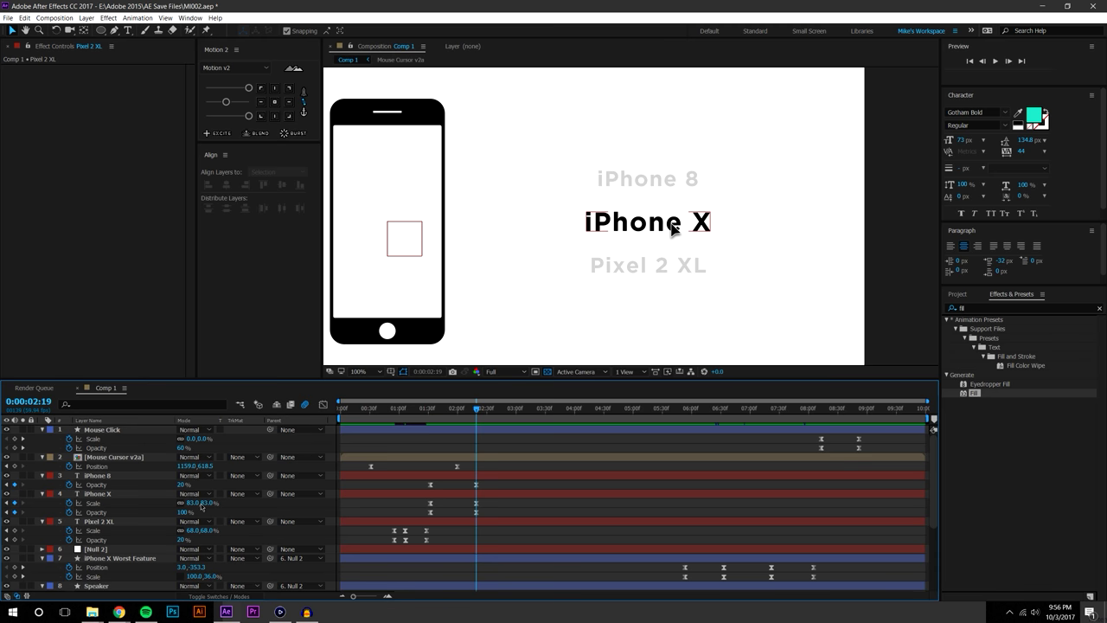
pyautogui.write('75')
pyautogui.press('Return')
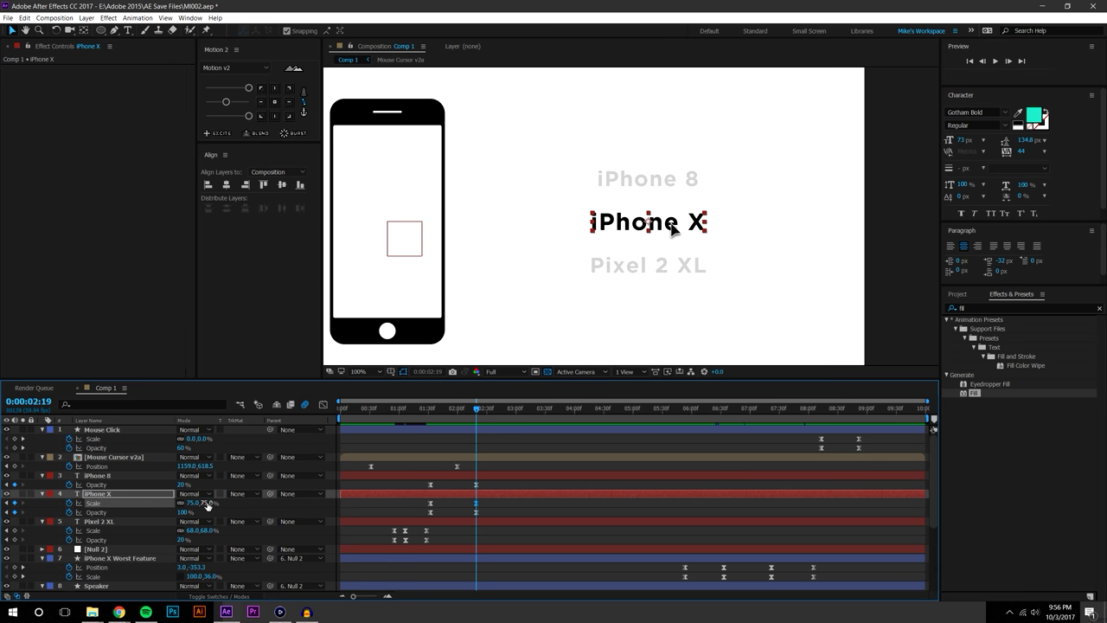
pyautogui.click(492, 507)
pyautogui.moveTo(367, 408); pyautogui.dragTo(385, 410)
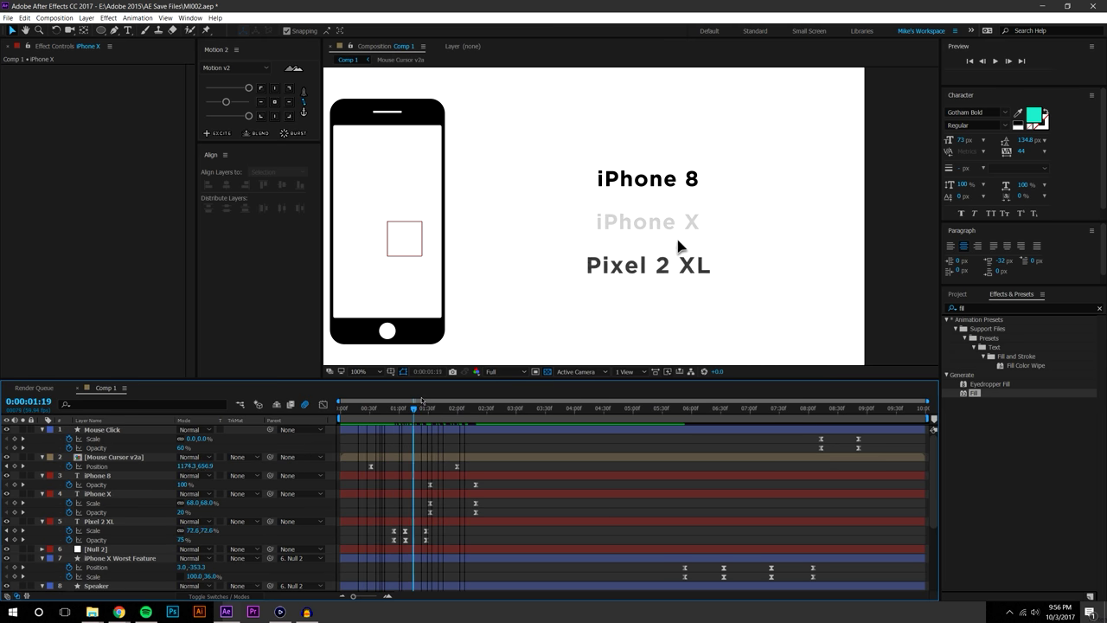
# Shift both iPhone 8 opacity keyframes so they start at about 0:00:03:13
pyautogui.click(357, 478)
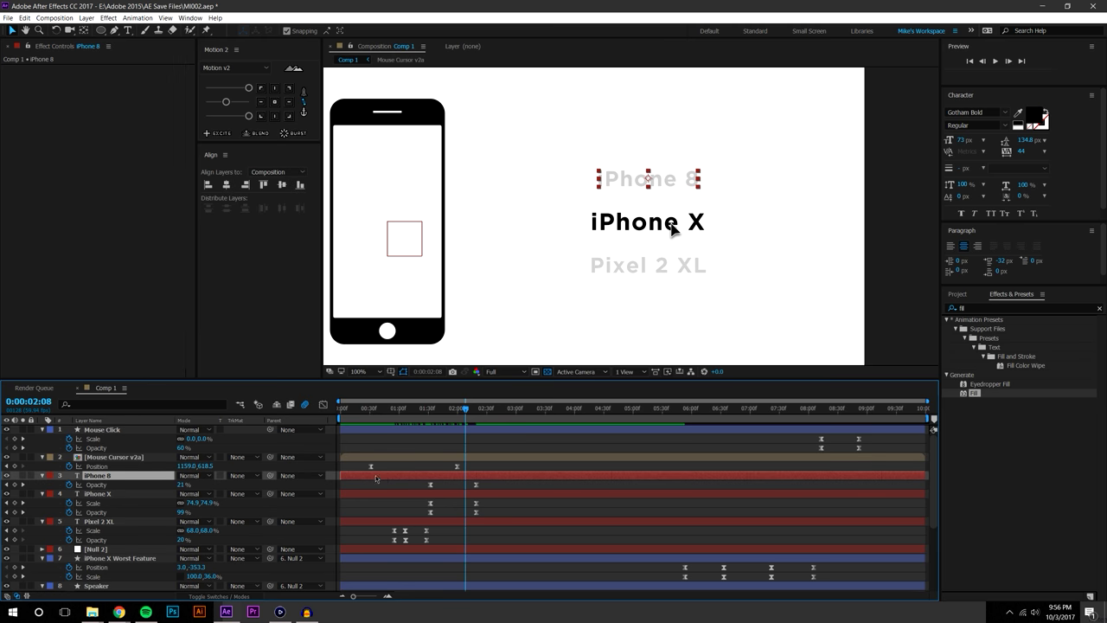
pyautogui.click(420, 484)
pyautogui.moveTo(420, 482); pyautogui.dragTo(526, 491)
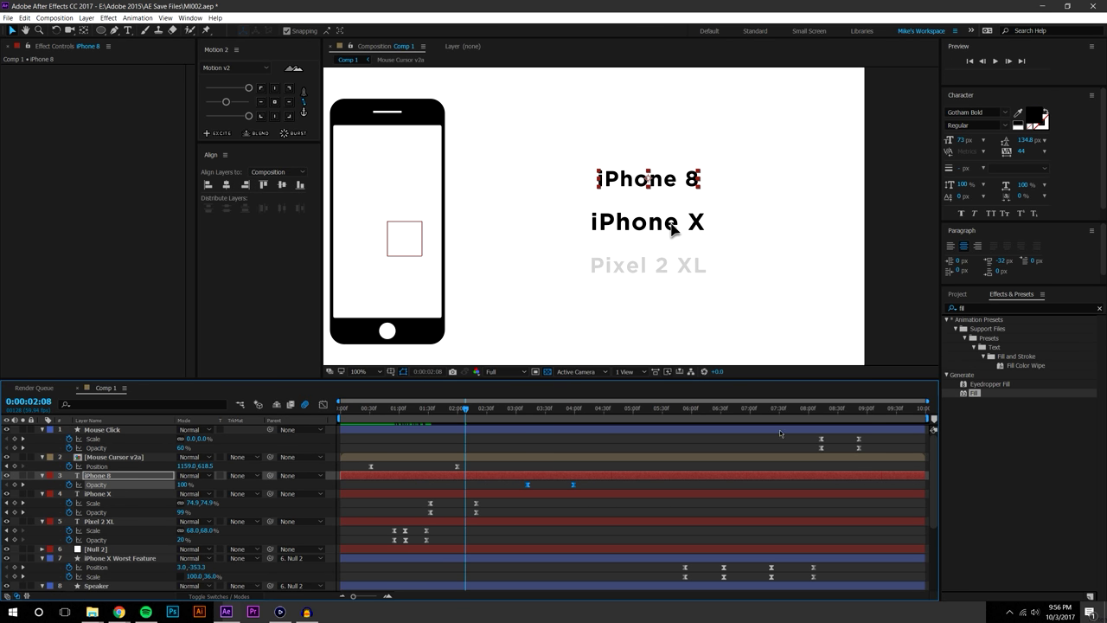
# Move the Mouse Click keyframes to start at about 0:00:02:09 and place the click circle over the cursor tip on the iPhone X label
pyautogui.moveTo(813, 441); pyautogui.dragTo(467, 465)
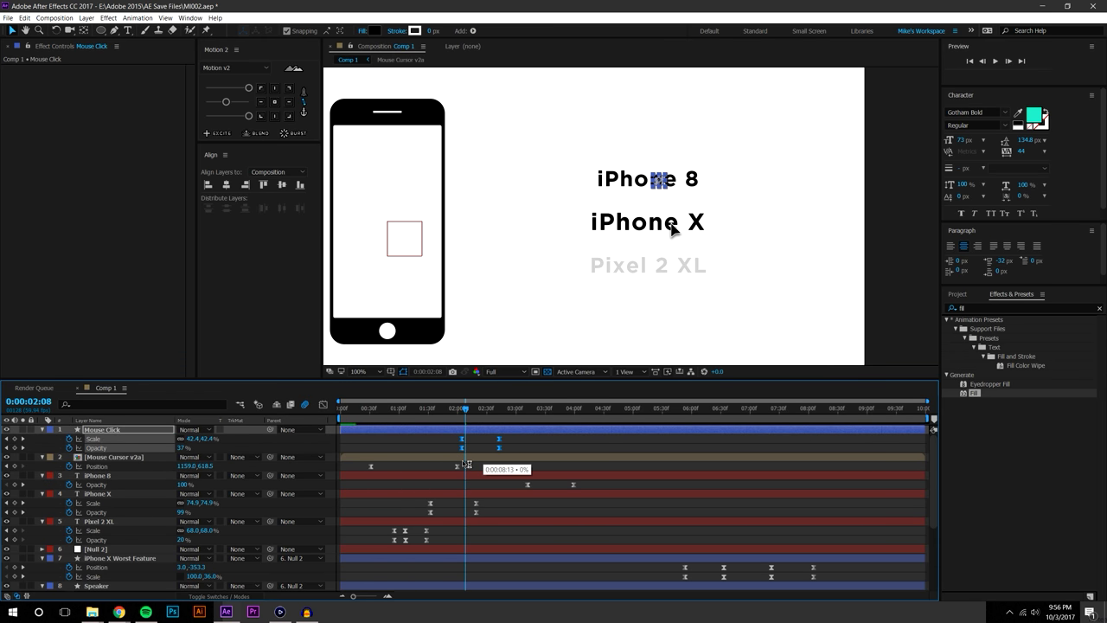
pyautogui.click(507, 508)
pyautogui.moveTo(442, 412); pyautogui.dragTo(479, 414)
pyautogui.moveTo(658, 179); pyautogui.dragTo(440, 208)
pyautogui.scroll(3, 685, 222)
pyautogui.moveTo(720, 244); pyautogui.dragTo(704, 254)
pyautogui.click(505, 511)
pyautogui.scroll(-2, 545, 273)
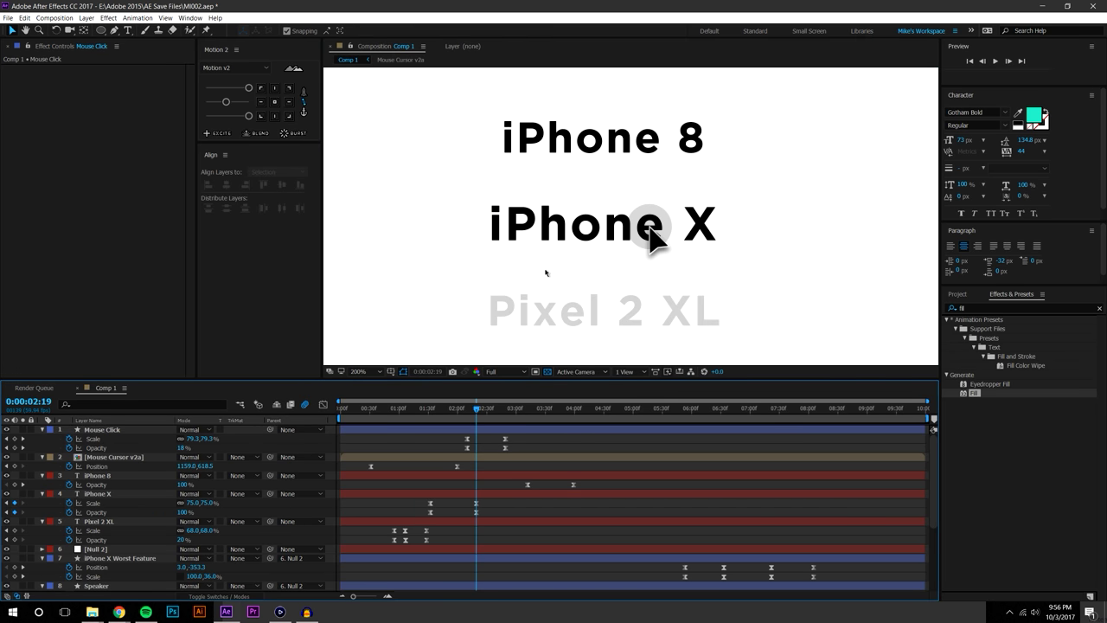
# Align the start of the iPhone 8 opacity keyframes with the mouse click at 0:00:02:09
pyautogui.moveTo(480, 416)
pyautogui.mouseDown()
pyautogui.moveTo(451, 416)
pyautogui.moveTo(467, 416)
pyautogui.mouseUp()
pyautogui.click(526, 485)
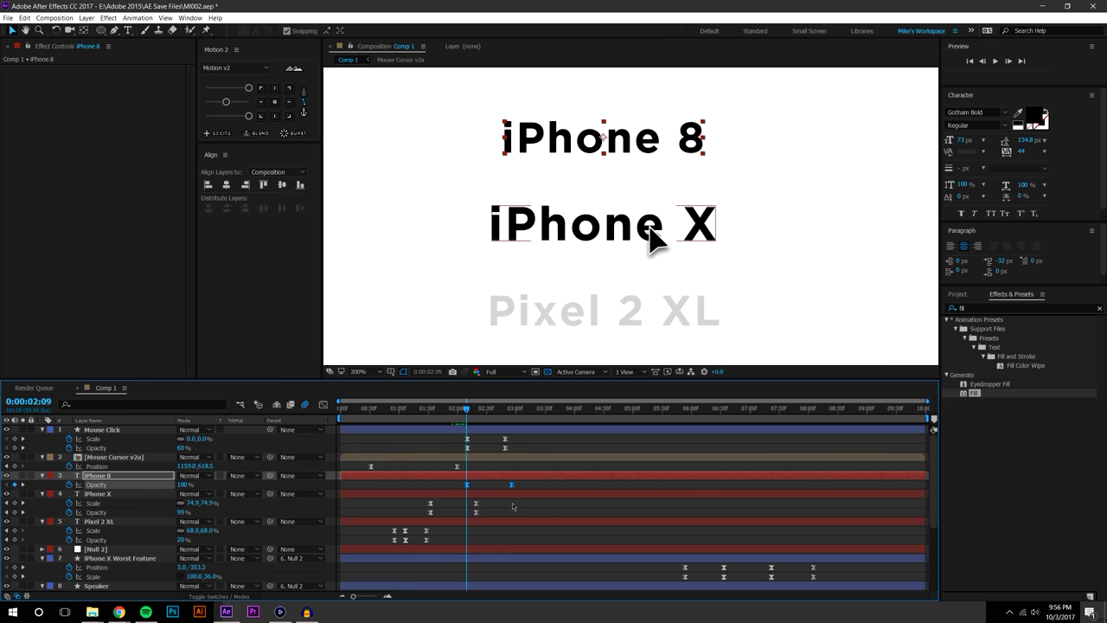
pyautogui.click(514, 506)
pyautogui.moveTo(468, 414); pyautogui.dragTo(348, 410)
pyautogui.scroll(-2, 474, 222)
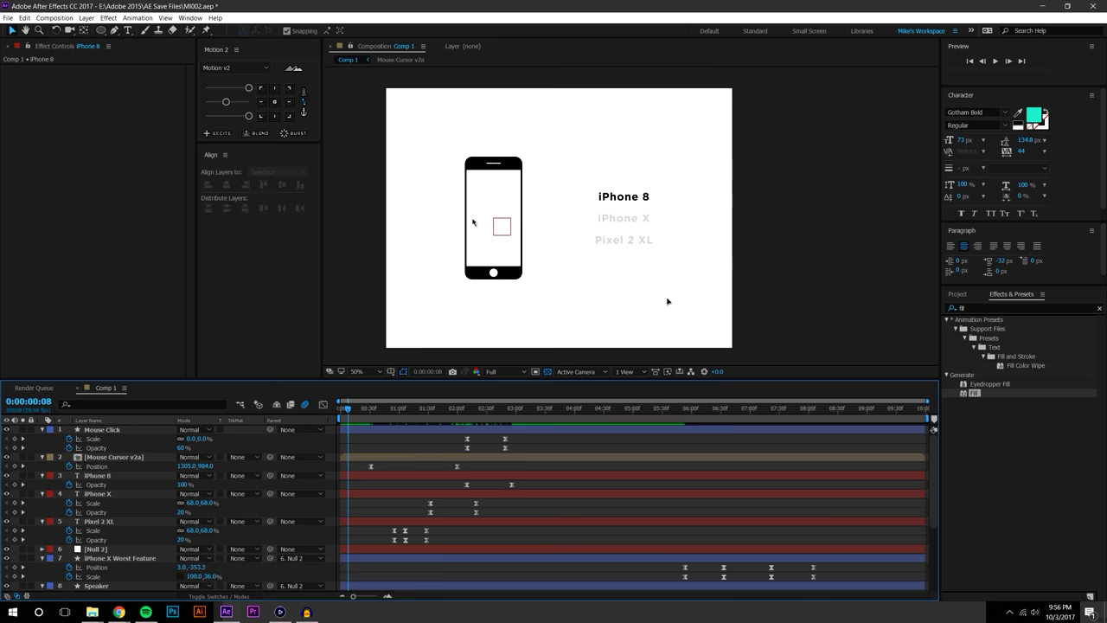
# Try a different Motion 2 ease on the iPhone 8 opacity keyframes and preview it
pyautogui.moveTo(459, 488); pyautogui.dragTo(561, 497)
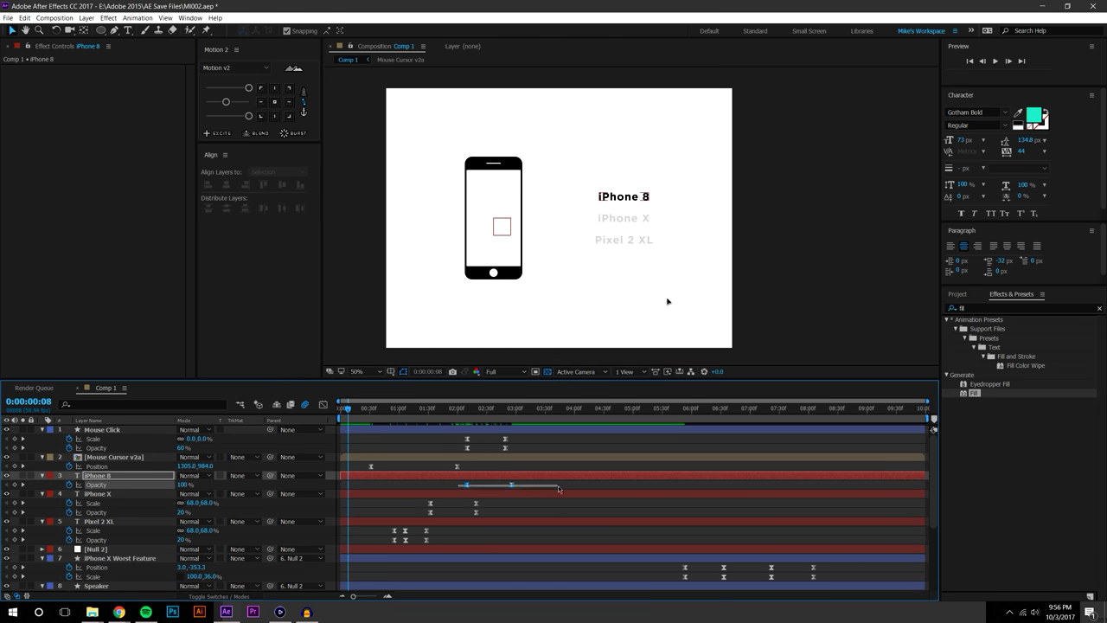
pyautogui.moveTo(225, 101); pyautogui.dragTo(247, 102)
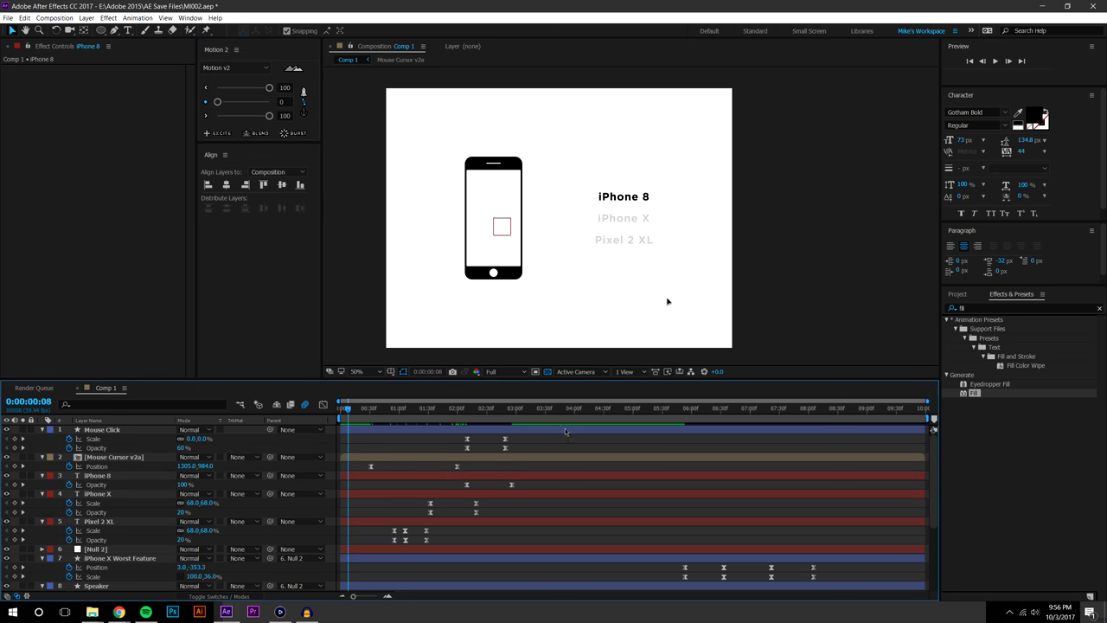
pyautogui.click(516, 439)
pyautogui.click(996, 61)
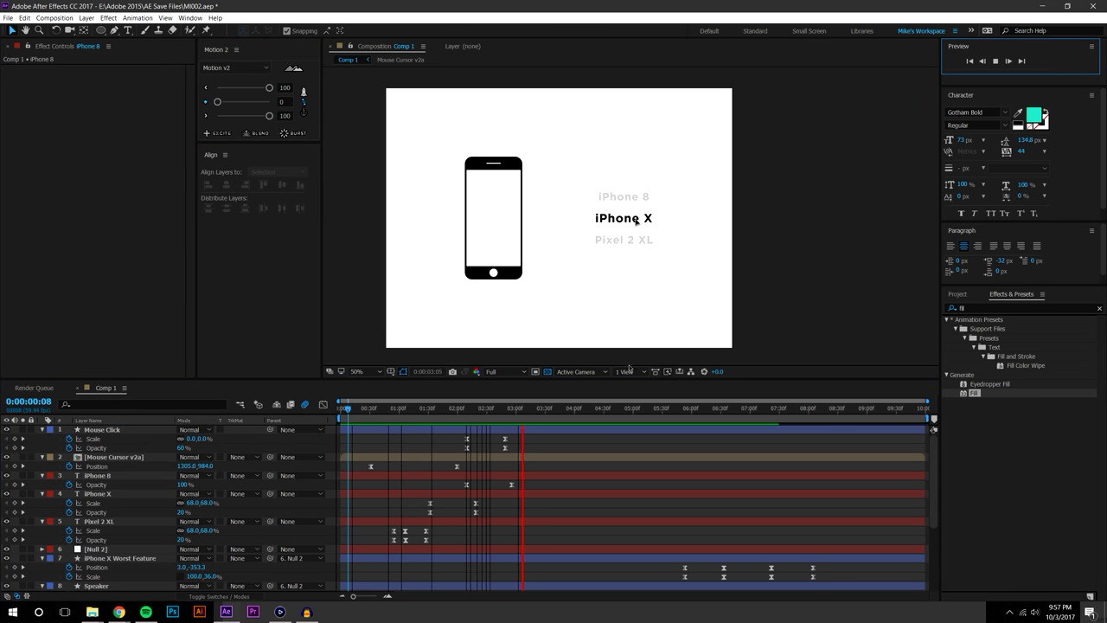
# Undo the last easing change on the iPhone 8 opacity keyframes and replay the animation
pyautogui.click(454, 408)
pyautogui.hotkey('ctrl', 'z')
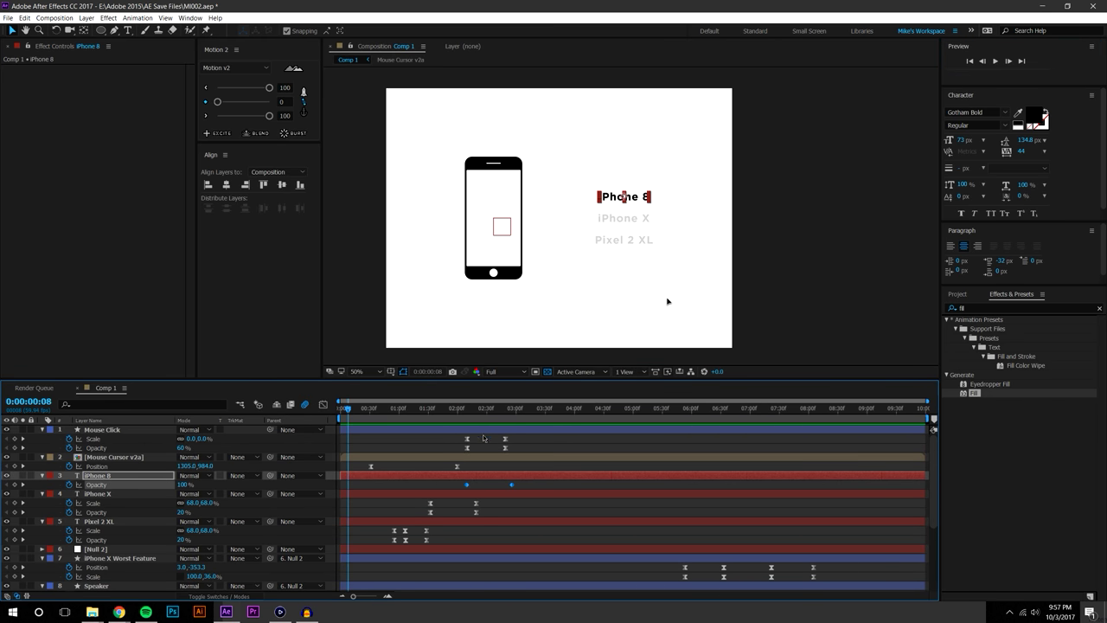
pyautogui.click(548, 464)
pyautogui.click(995, 62)
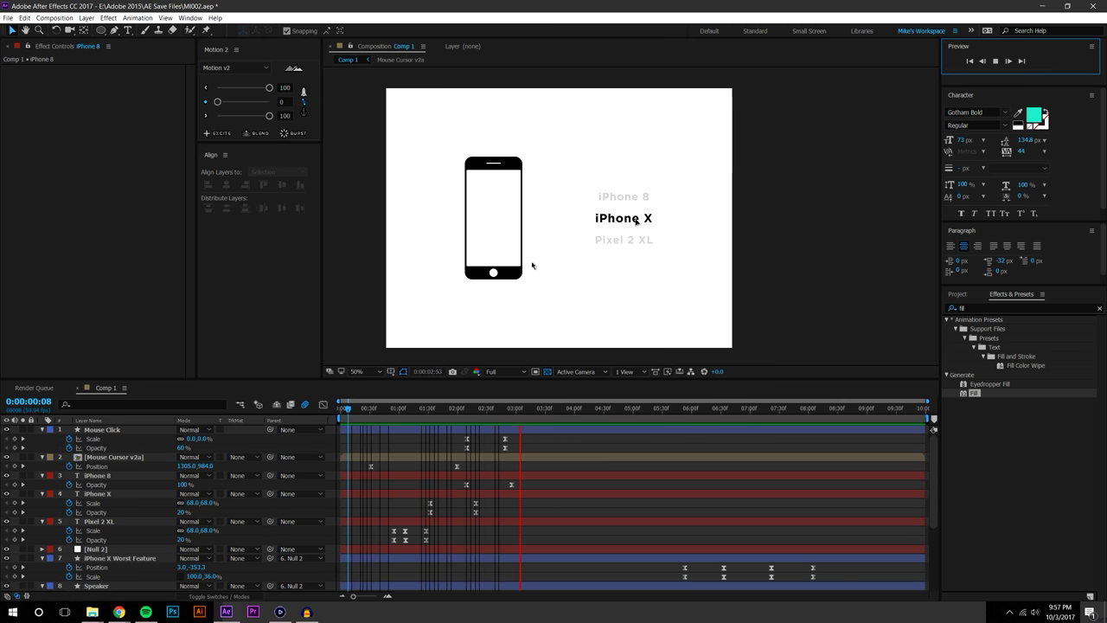
# Add a mouse cursor position keyframe at 0:00:02:29, move the cursor to about 1317, 678.5 at 0:00:03:33, and preview
pyautogui.moveTo(393, 411); pyautogui.dragTo(487, 403)
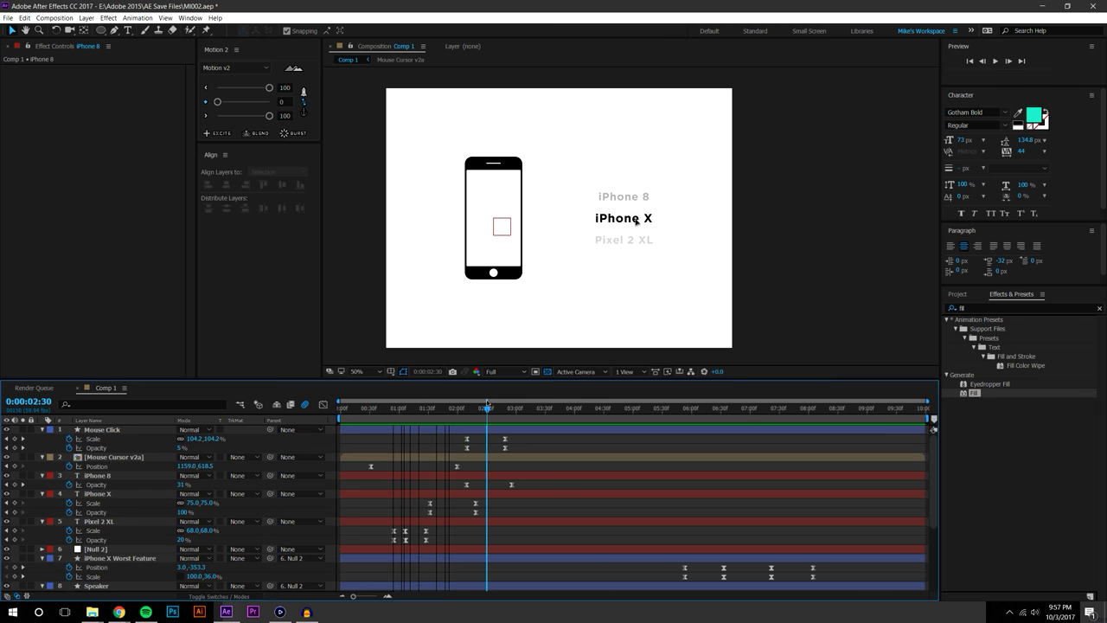
pyautogui.click(15, 466)
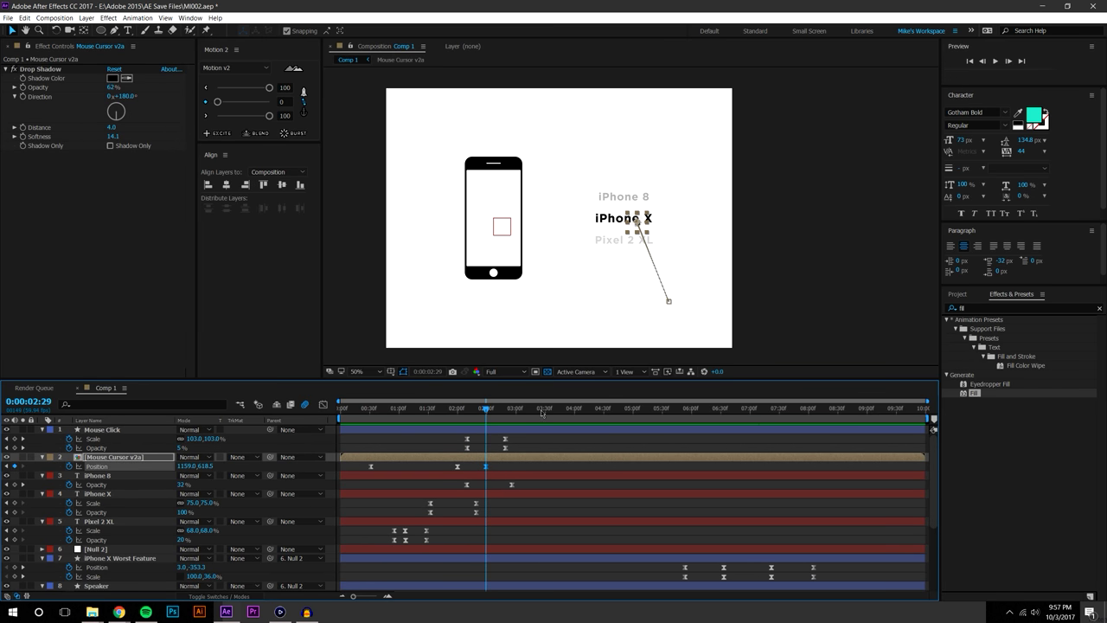
pyautogui.press('space')
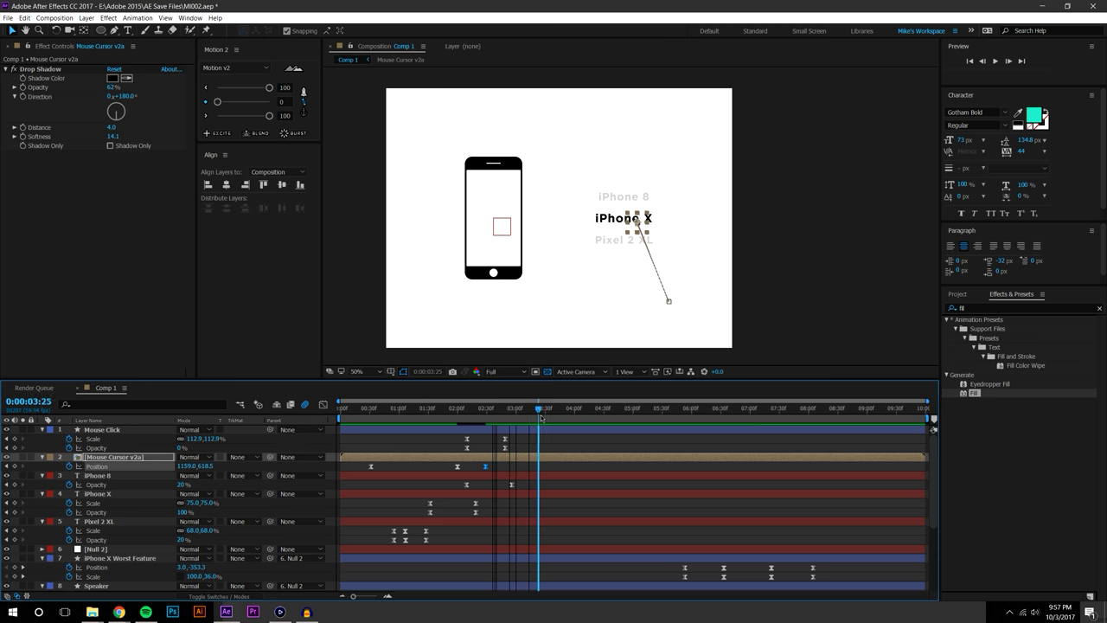
pyautogui.moveTo(638, 224); pyautogui.dragTo(665, 238)
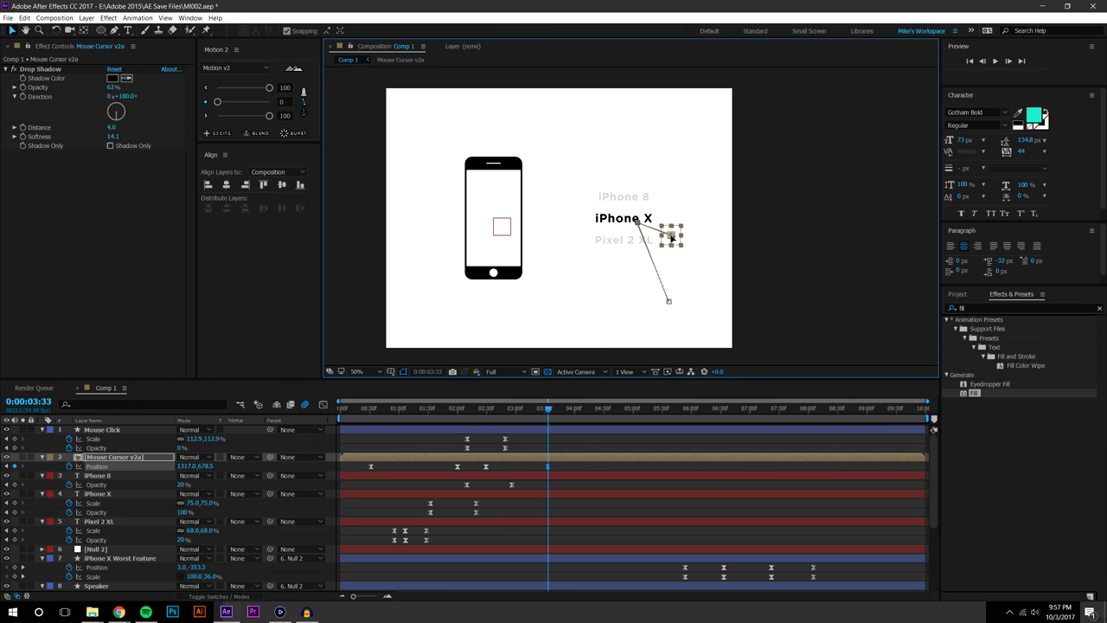
pyautogui.click(583, 447)
pyautogui.moveTo(476, 408)
pyautogui.mouseDown()
pyautogui.moveTo(442, 408)
pyautogui.moveTo(483, 414)
pyautogui.mouseUp()
pyautogui.press('space')
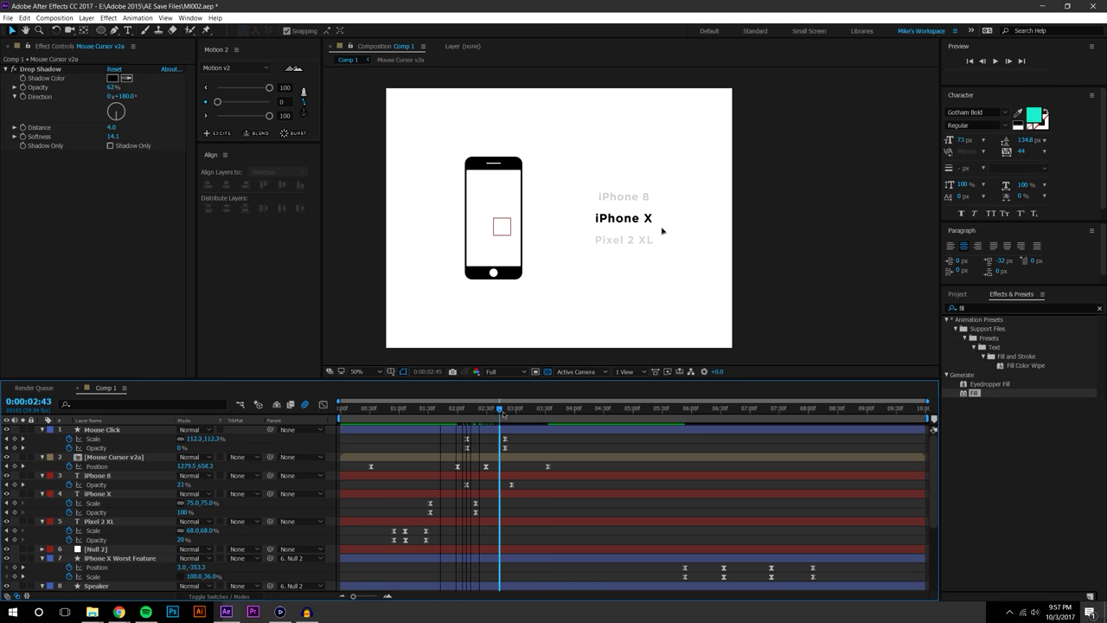
# Ease the last two mouse cursor position keyframes with a Motion 2 value of 40, move the final one to about 0:00:04:14, and preview
pyautogui.moveTo(550, 466); pyautogui.dragTo(485, 470)
pyautogui.click(239, 102)
pyautogui.click(620, 484)
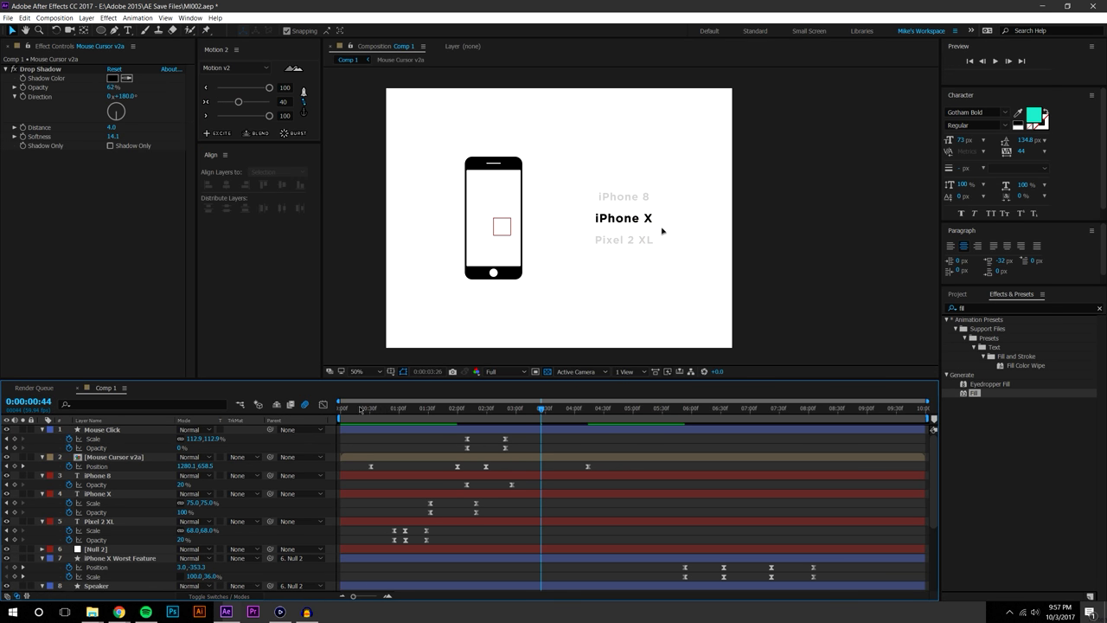
pyautogui.click(970, 61)
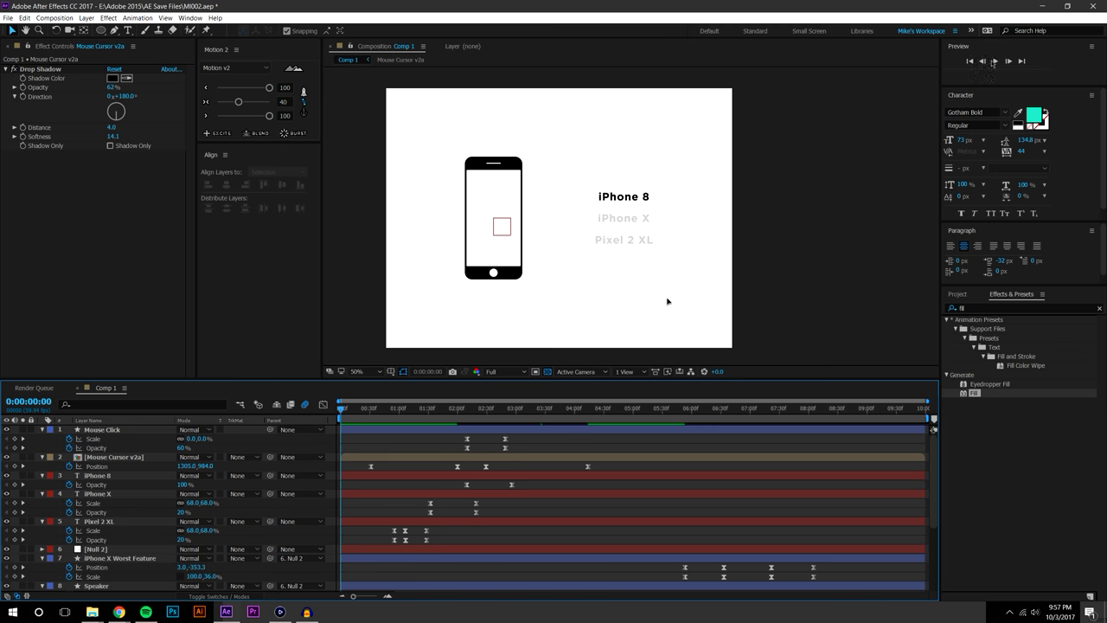
pyautogui.click(995, 60)
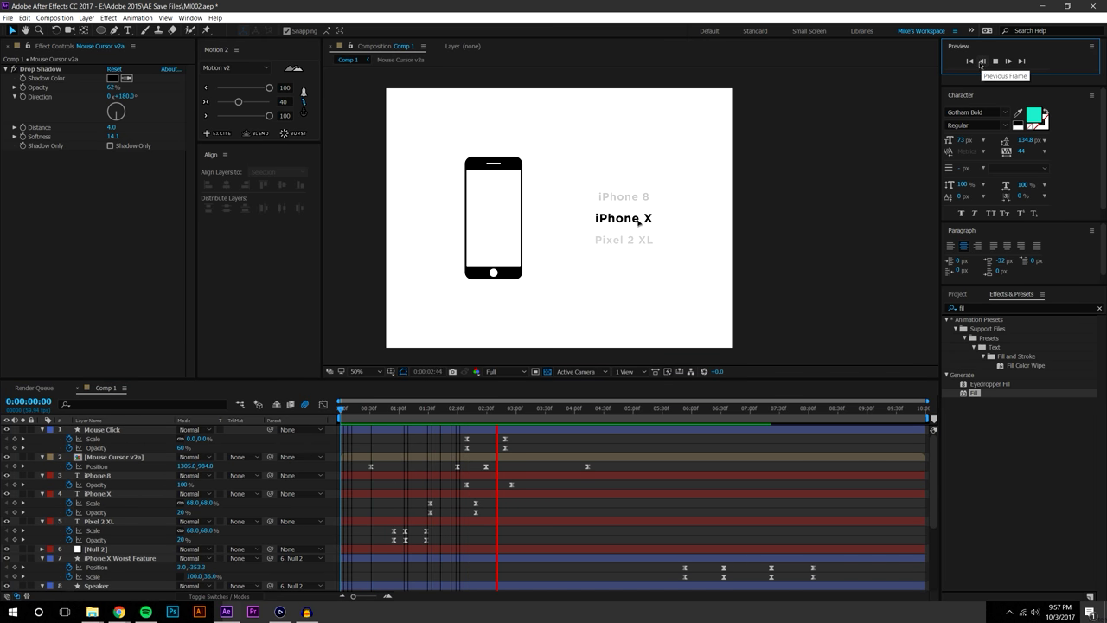
# Move the final mouse cursor position keyframe back to about 0:00:03:35 and preview the motion
pyautogui.click(583, 463)
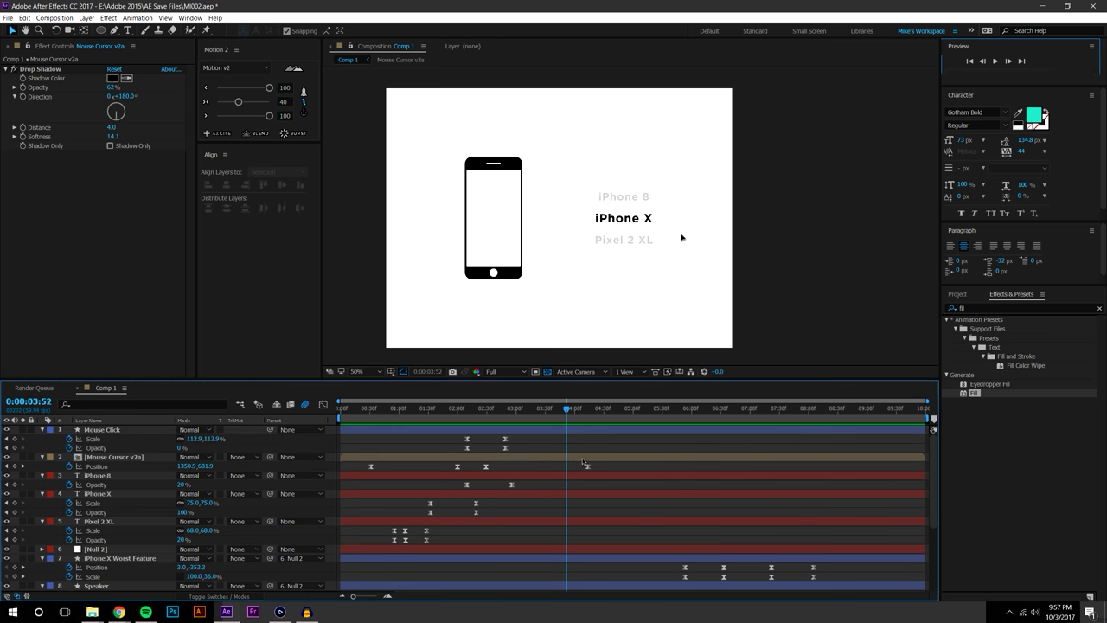
pyautogui.moveTo(588, 467); pyautogui.dragTo(550, 468)
pyautogui.click(462, 408)
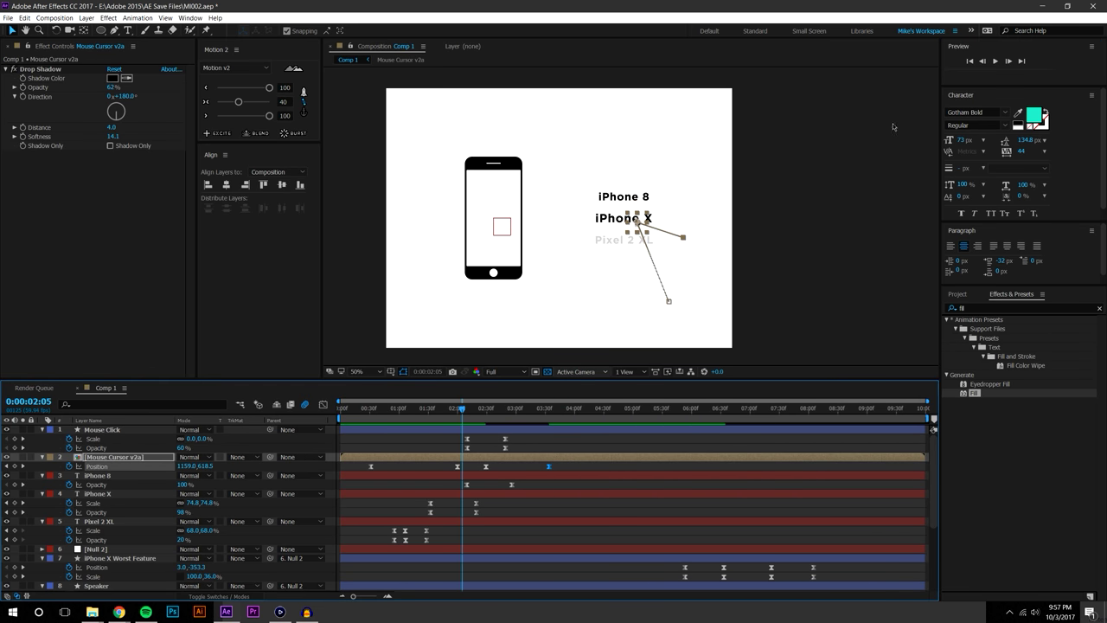
pyautogui.click(995, 62)
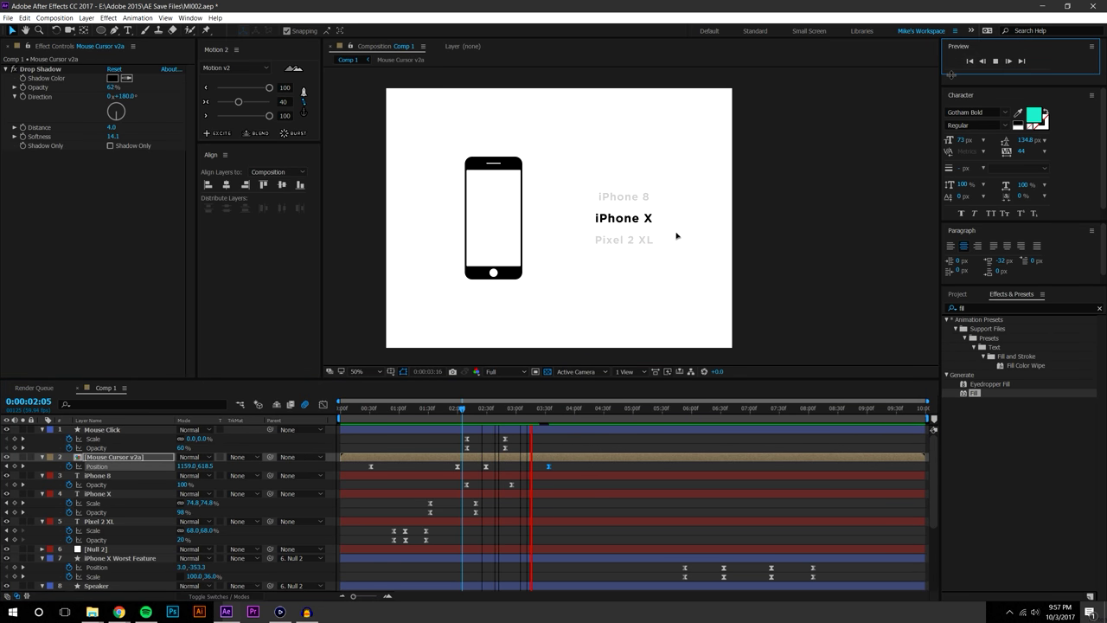
# Shift the final mouse cursor position keyframe to about 0:00:03:24 and to about 0:00:03:01, previewing each timing
pyautogui.click(550, 408)
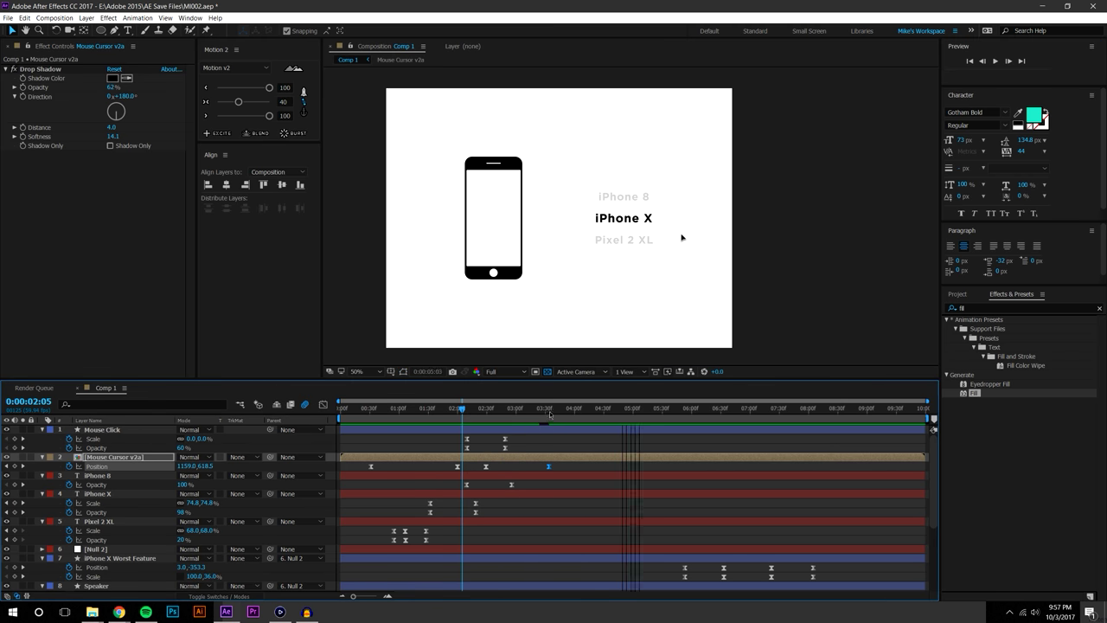
pyautogui.moveTo(549, 468); pyautogui.dragTo(542, 469)
pyautogui.click(435, 410)
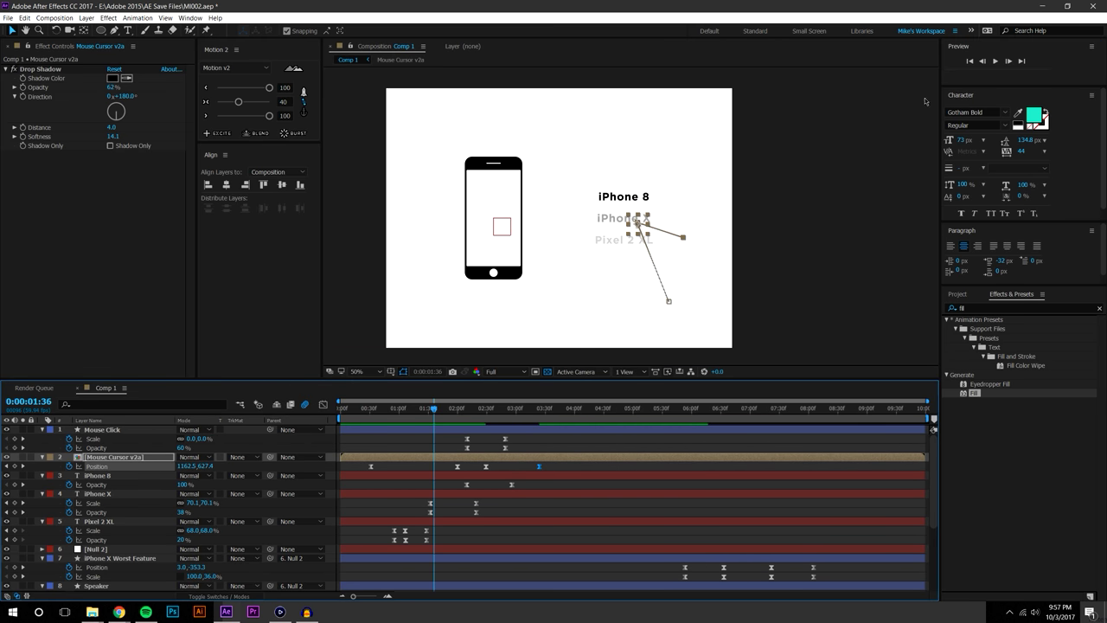
pyautogui.click(995, 62)
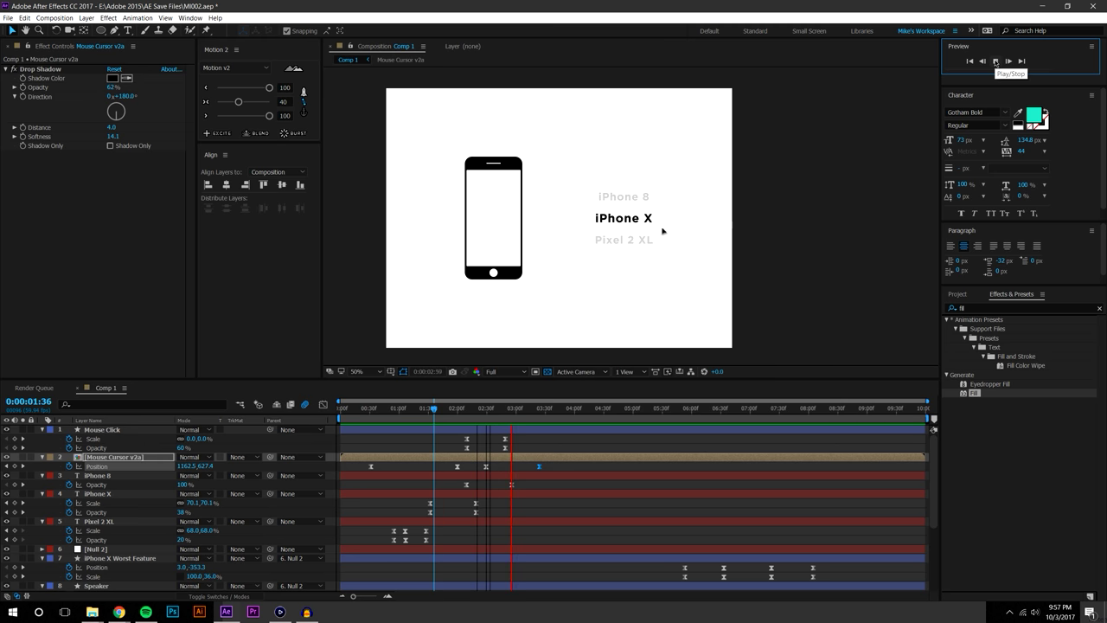
pyautogui.moveTo(538, 466); pyautogui.dragTo(517, 471)
pyautogui.click(995, 62)
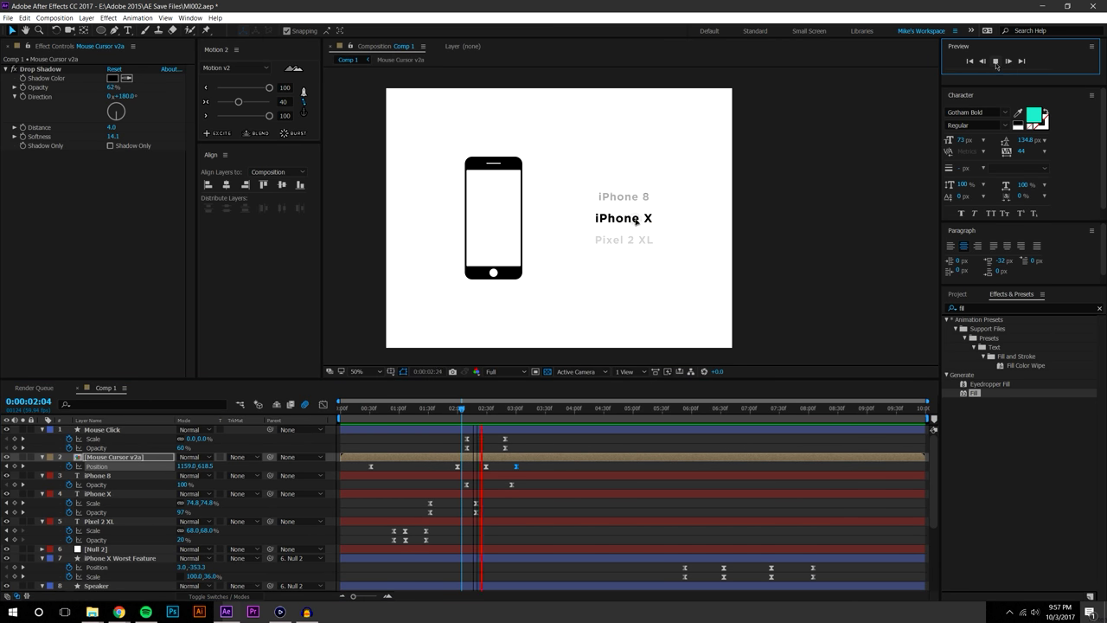
# Move the final mouse cursor position keyframe to about 0:00:03:15 and preview the result
pyautogui.click(528, 477)
pyautogui.keyDown('shift'); pyautogui.click(485, 466); pyautogui.keyUp('shift')
pyautogui.moveTo(516, 466); pyautogui.dragTo(531, 467)
pyautogui.press('space')
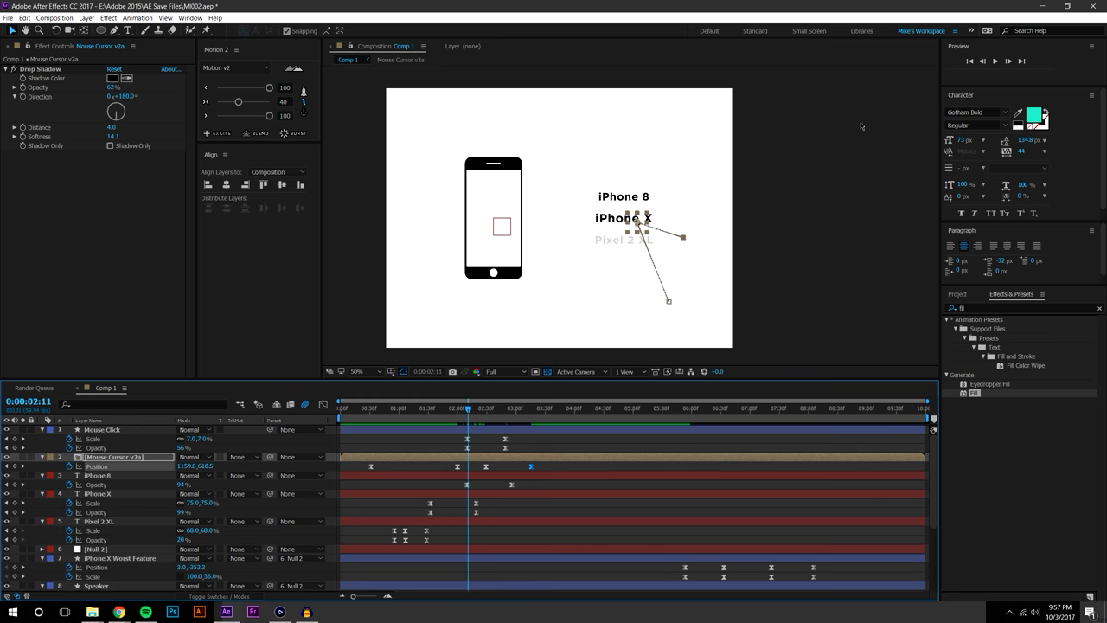
pyautogui.click(999, 65)
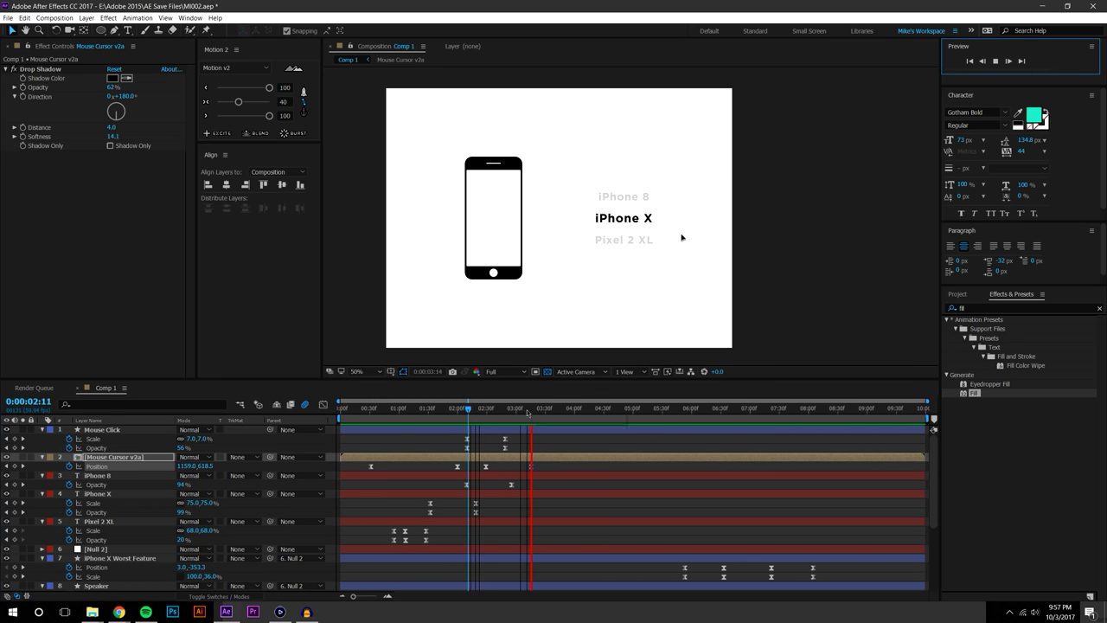
# Slow the cursor's exit by moving its final position keyframe to about 0:00:03:44, and replay it from the mouse click
pyautogui.press('space')
pyautogui.click(532, 467)
pyautogui.moveTo(533, 467); pyautogui.dragTo(560, 468)
pyautogui.click(474, 411)
pyautogui.click(997, 61)
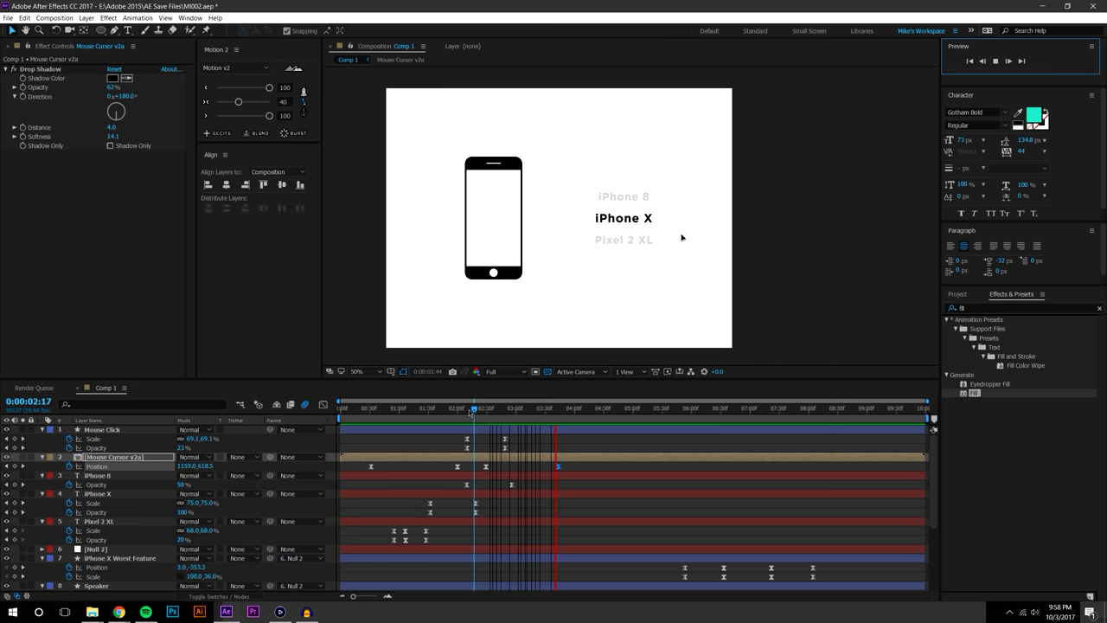
pyautogui.click(468, 410)
pyautogui.click(995, 61)
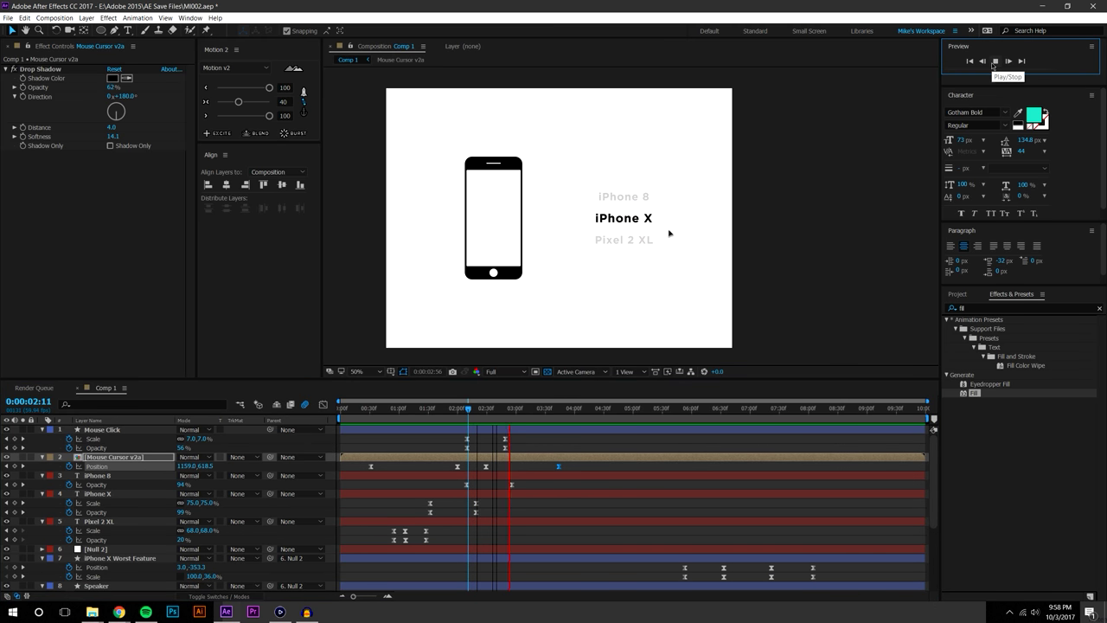
# Move the first two sets of phone morph keyframes on layers 7 to 11 so they start at 0:00:02:10, and preview
pyautogui.click(465, 412)
pyautogui.moveTo(464, 412)
pyautogui.mouseDown()
pyautogui.moveTo(482, 411)
pyautogui.moveTo(342, 411)
pyautogui.moveTo(481, 397)
pyautogui.mouseUp()
pyautogui.press('j')
pyautogui.press('j')
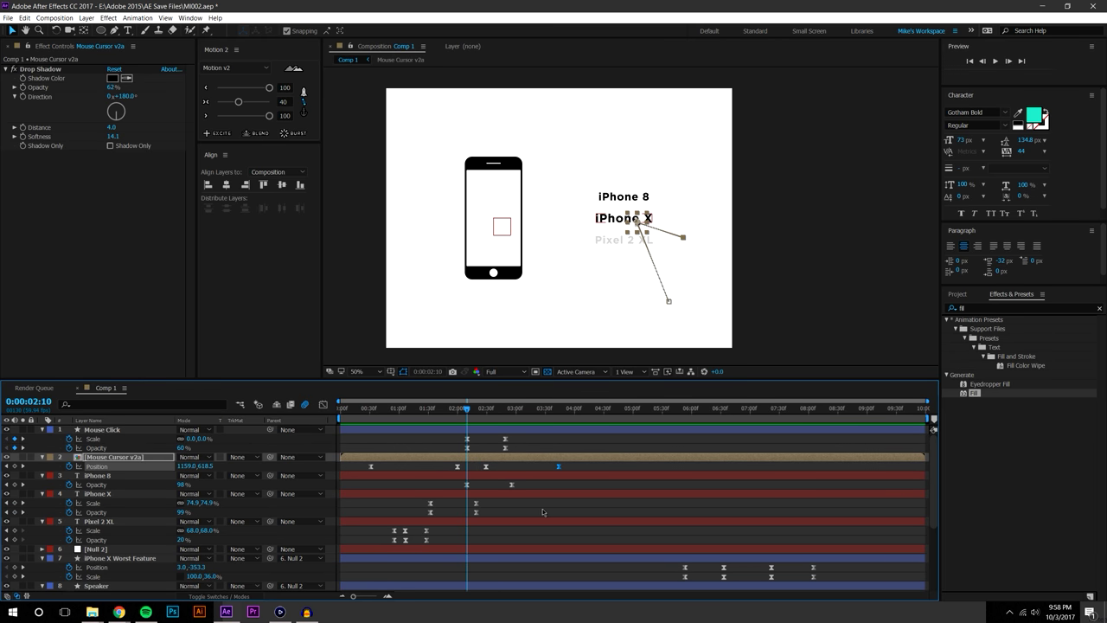
pyautogui.click(543, 511)
pyautogui.scroll(-3, 543, 519)
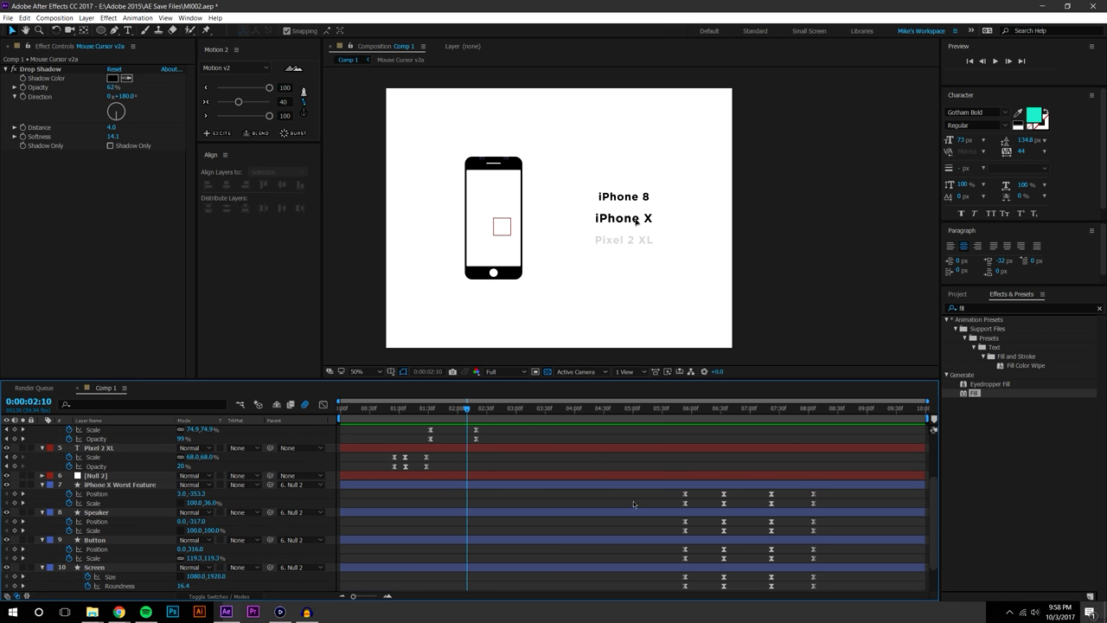
pyautogui.moveTo(676, 490); pyautogui.dragTo(735, 601)
pyautogui.scroll(-1, 662, 494)
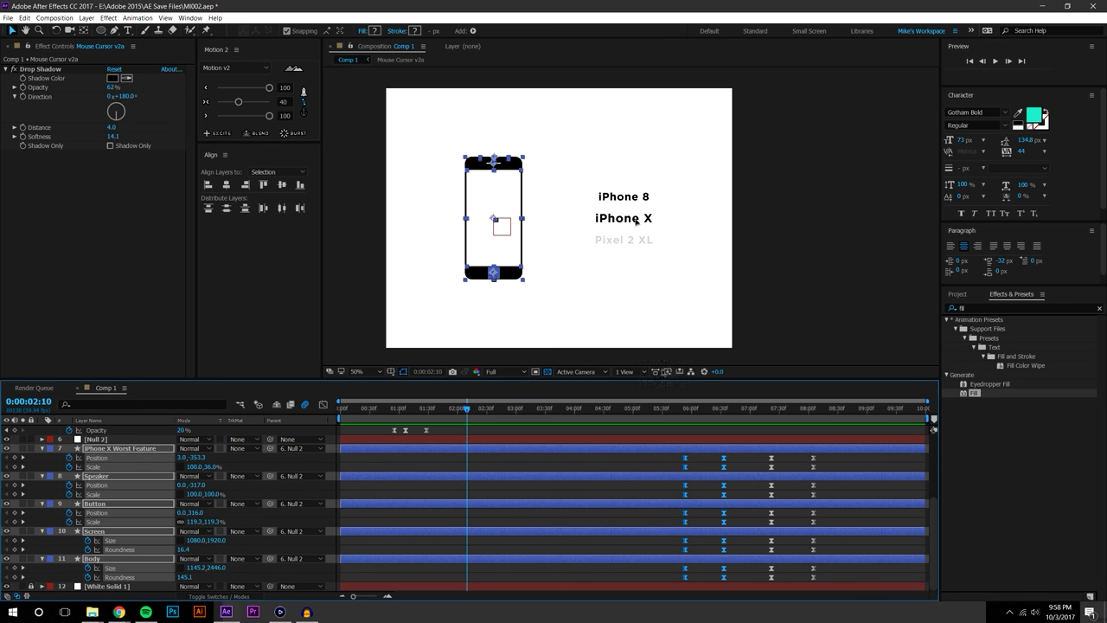
pyautogui.moveTo(663, 386); pyautogui.dragTo(662, 322)
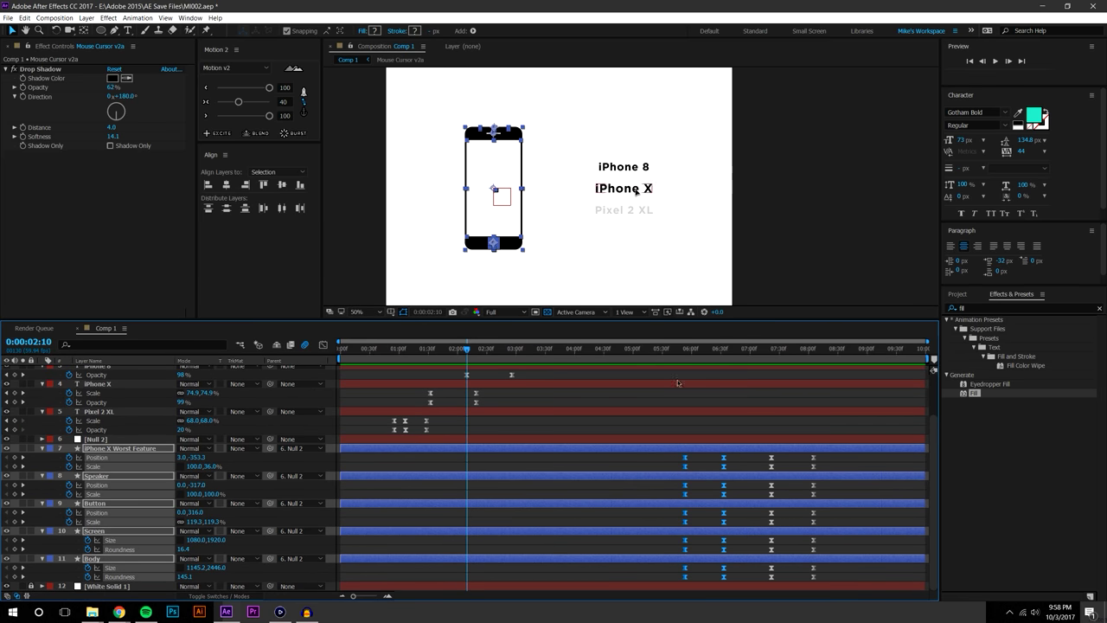
pyautogui.moveTo(676, 457); pyautogui.dragTo(735, 597)
pyautogui.moveTo(685, 461); pyautogui.dragTo(467, 496)
pyautogui.hotkey('ctrl', 'shift', 'a')
pyautogui.click(994, 61)
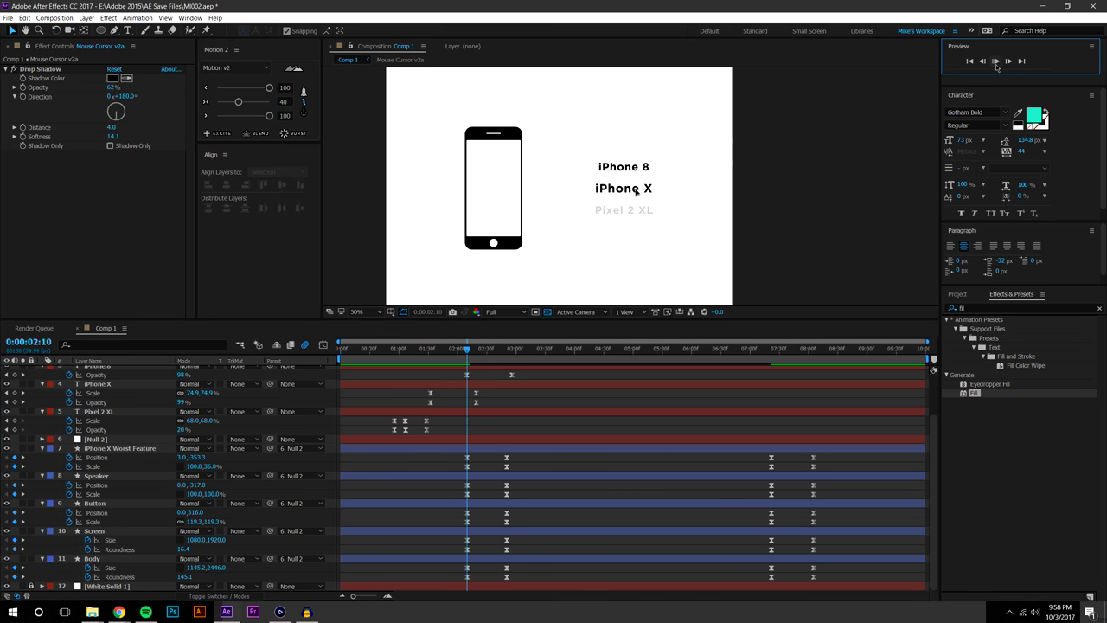
pyautogui.press('space')
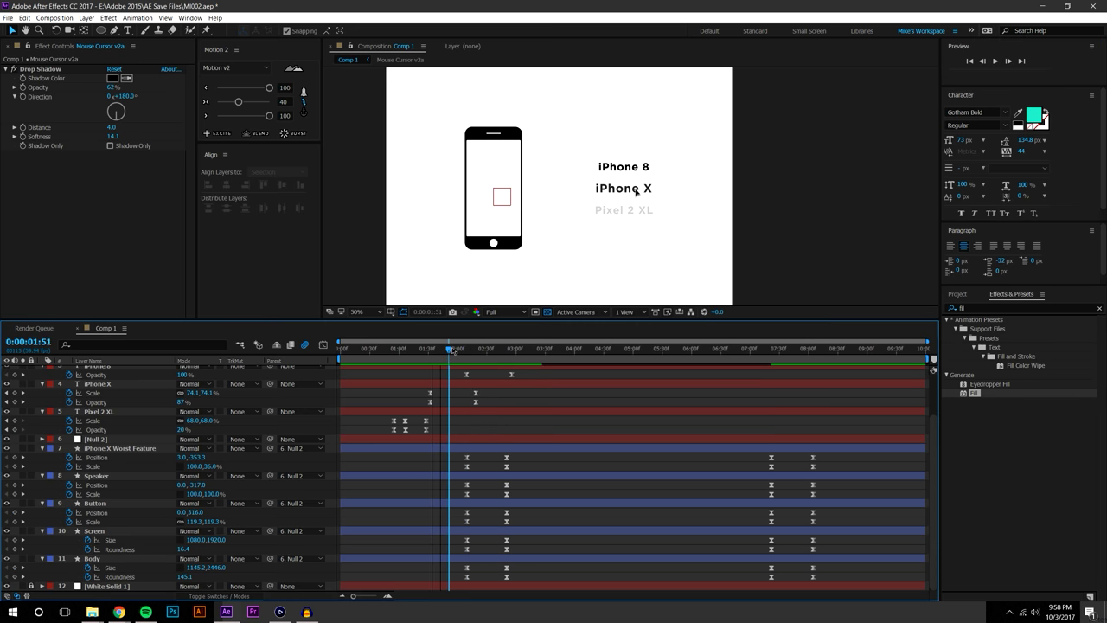
pyautogui.click(452, 427)
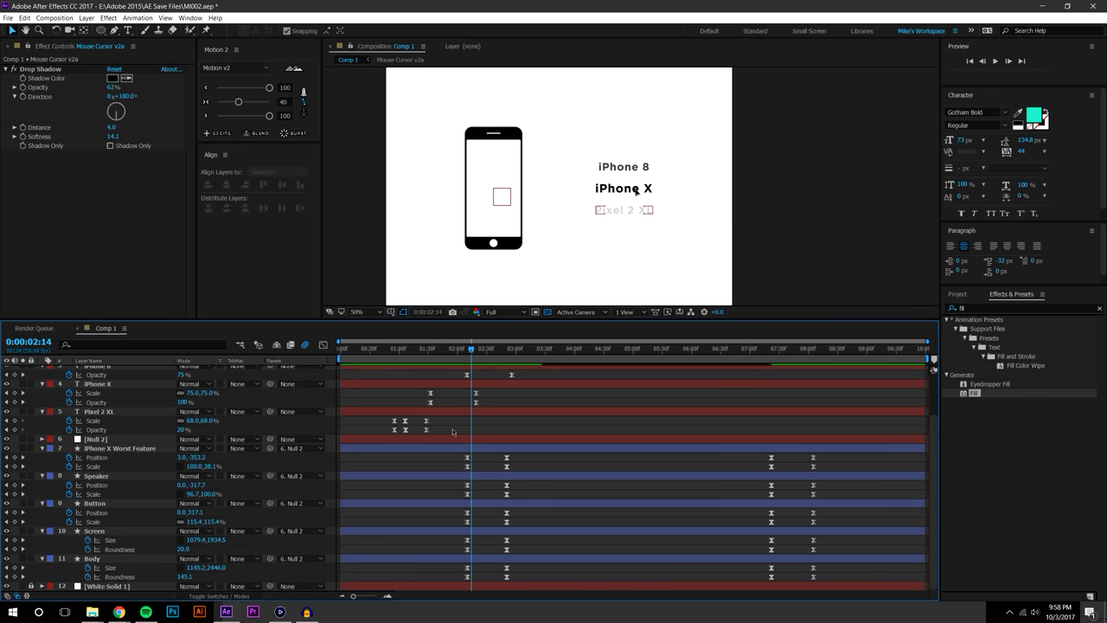
# Shift both sets of phone morph keyframes slightly later to start at about 0:00:02:17 and preview the morph
pyautogui.moveTo(473, 351); pyautogui.dragTo(483, 351)
pyautogui.moveTo(460, 458); pyautogui.dragTo(519, 578)
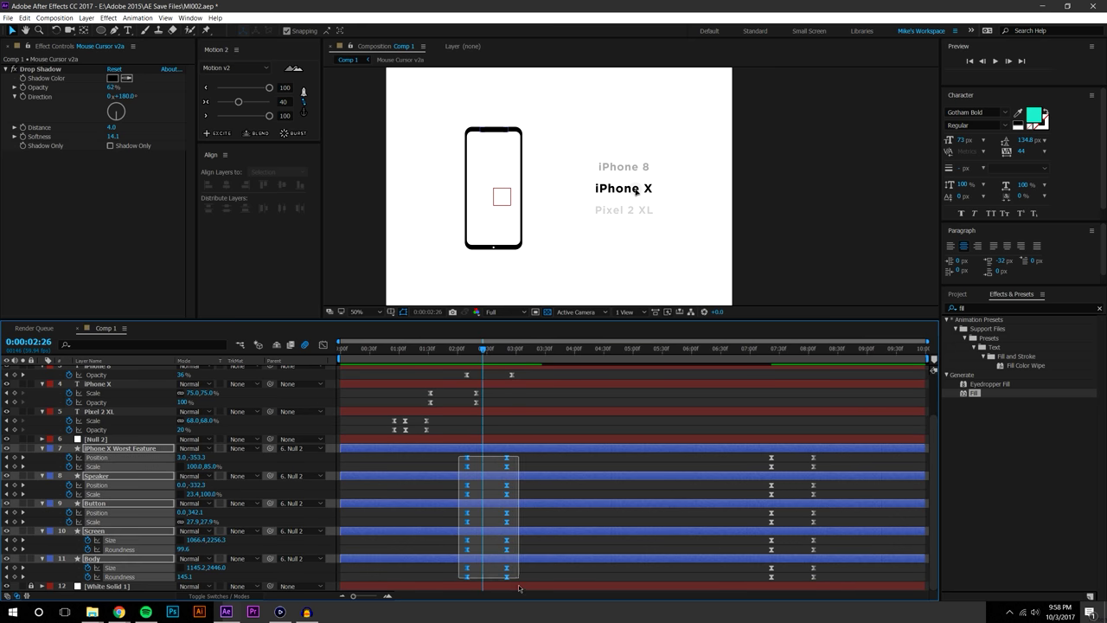
pyautogui.moveTo(469, 458); pyautogui.dragTo(476, 459)
pyautogui.click(486, 462)
pyautogui.moveTo(457, 350); pyautogui.dragTo(470, 350)
pyautogui.press('space')
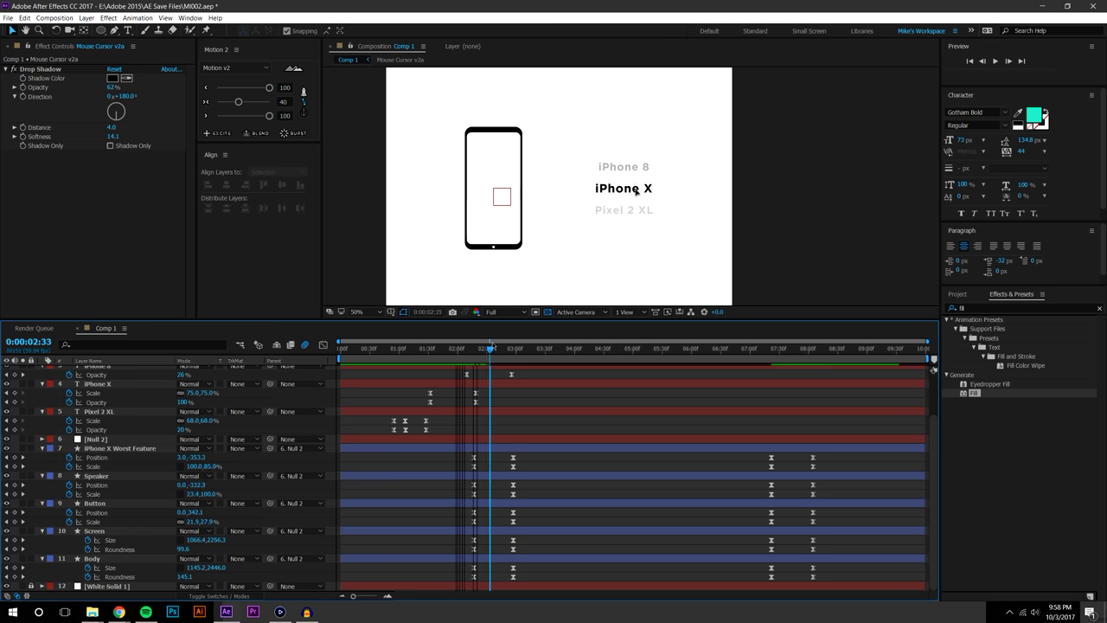
# Lengthen the iPhone X morph by moving its ending keyframes on all phone layers to about 0:00:03:14, and preview
pyautogui.click(426, 347)
pyautogui.moveTo(502, 453); pyautogui.dragTo(531, 579)
pyautogui.moveTo(519, 460); pyautogui.dragTo(535, 459)
pyautogui.press('F2')
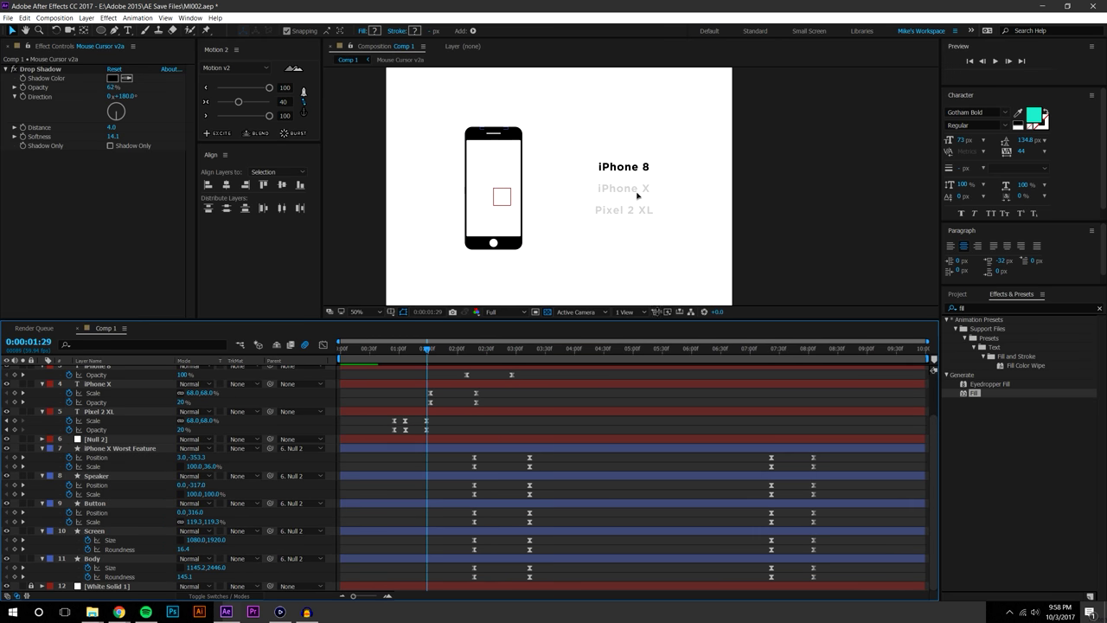
pyautogui.click(998, 64)
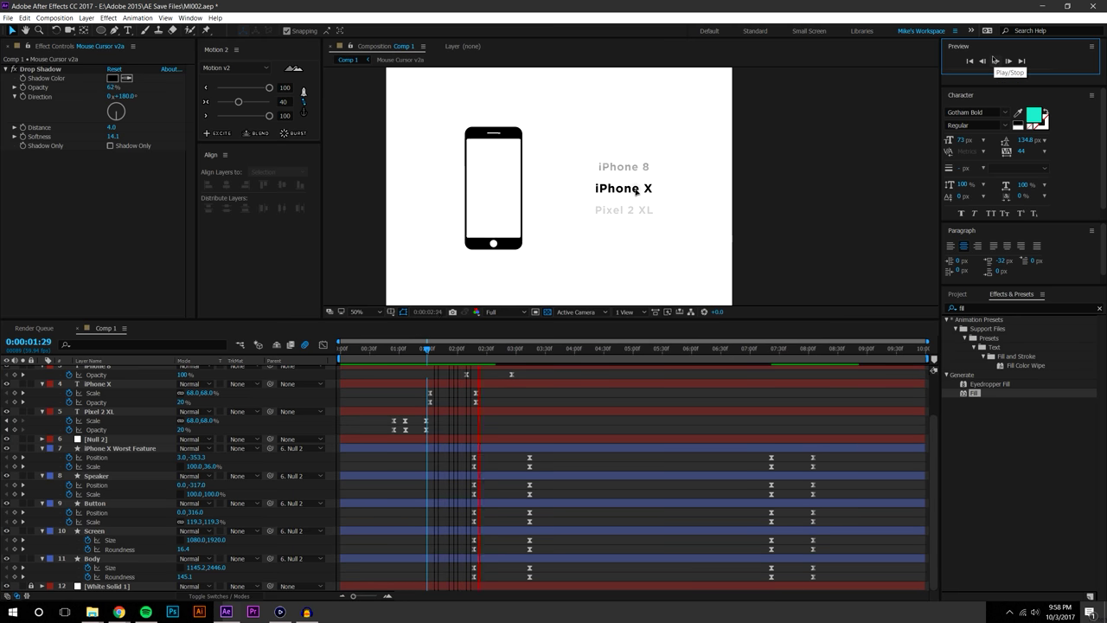
pyautogui.moveTo(420, 346); pyautogui.dragTo(546, 339)
# Delete the final mouse cursor position keyframe and add a hold keyframe over iPhone X at about 0:00:03:51
pyautogui.scroll(3, 571, 412)
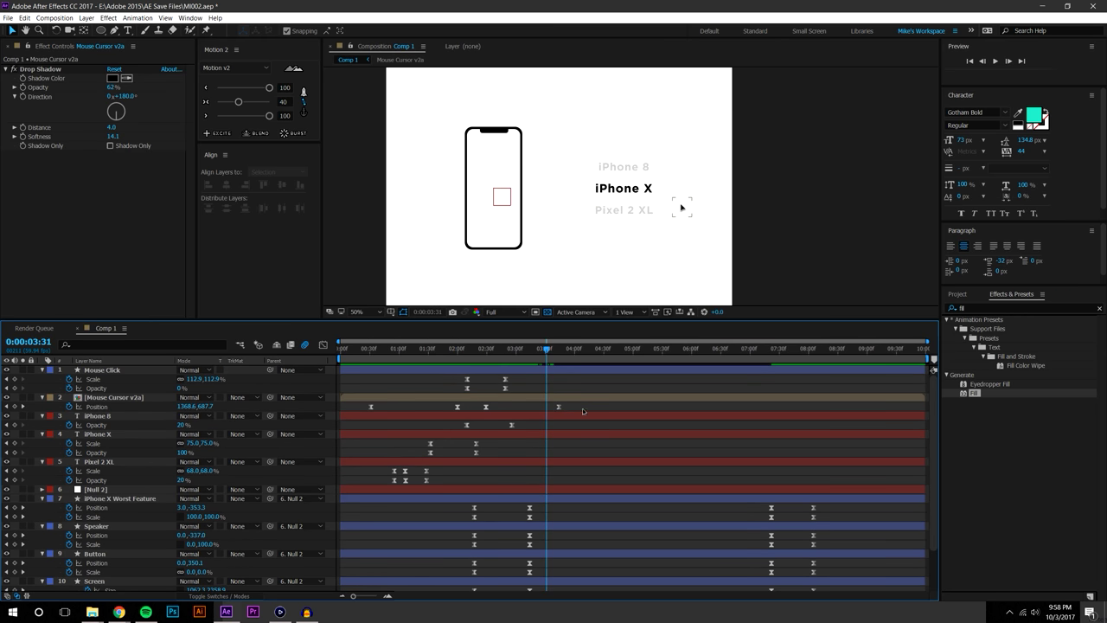
pyautogui.click(558, 407)
pyautogui.press('Delete')
pyautogui.moveTo(395, 352); pyautogui.dragTo(576, 339)
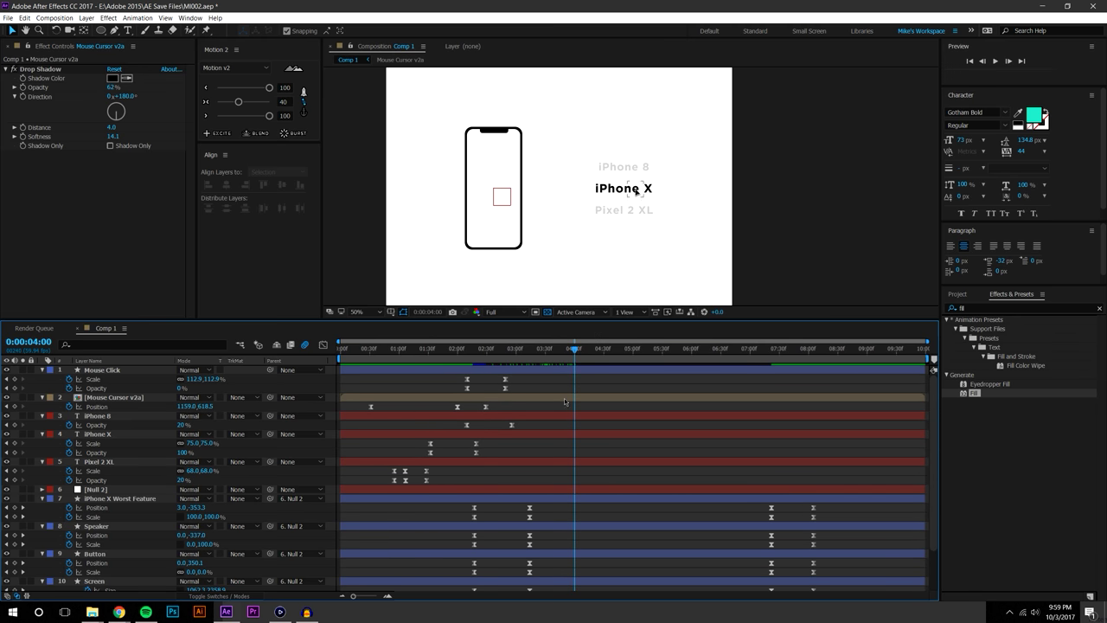
pyautogui.click(15, 406)
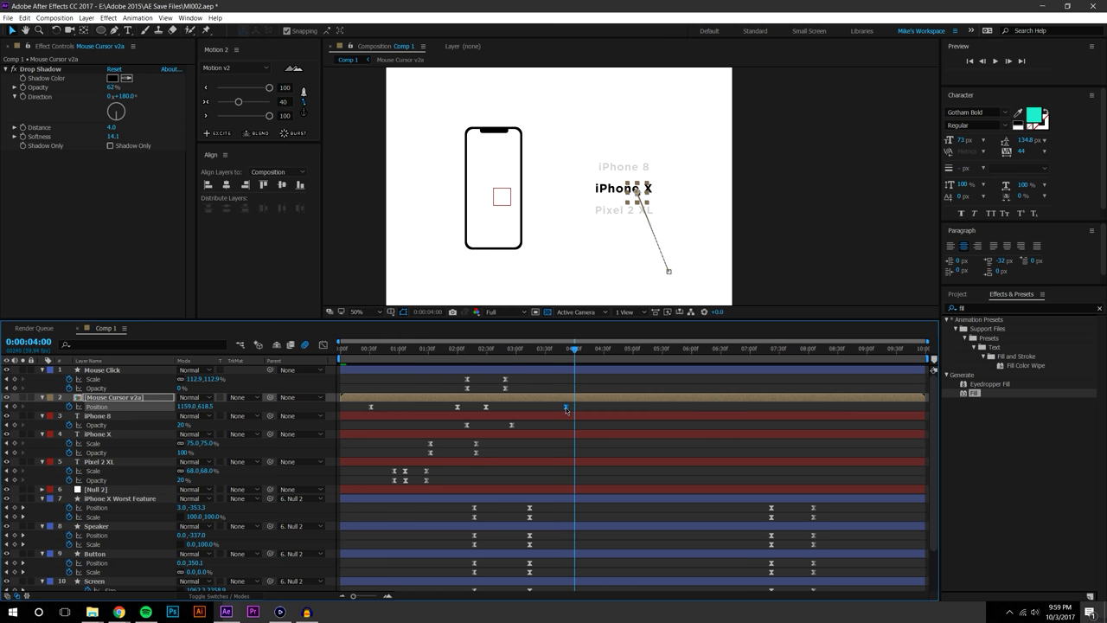
# At 0:00:04:44, move the mouse cursor onto the Pixel 2 XL label at position 1209, 708.9
pyautogui.press('space')
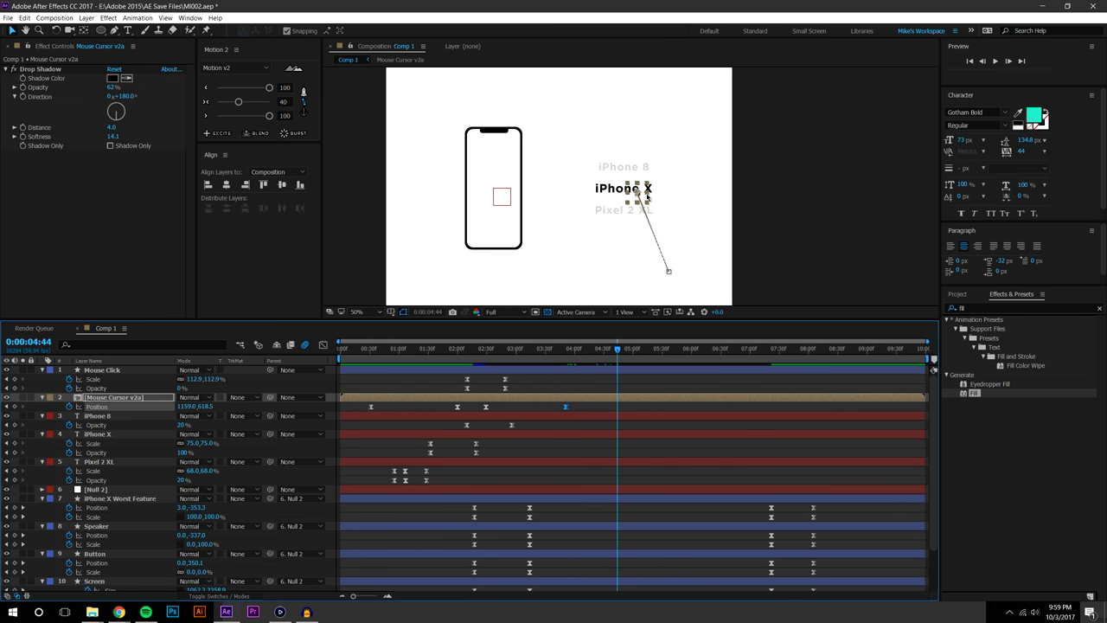
pyautogui.scroll(2, 645, 196)
pyautogui.moveTo(644, 200); pyautogui.dragTo(664, 243)
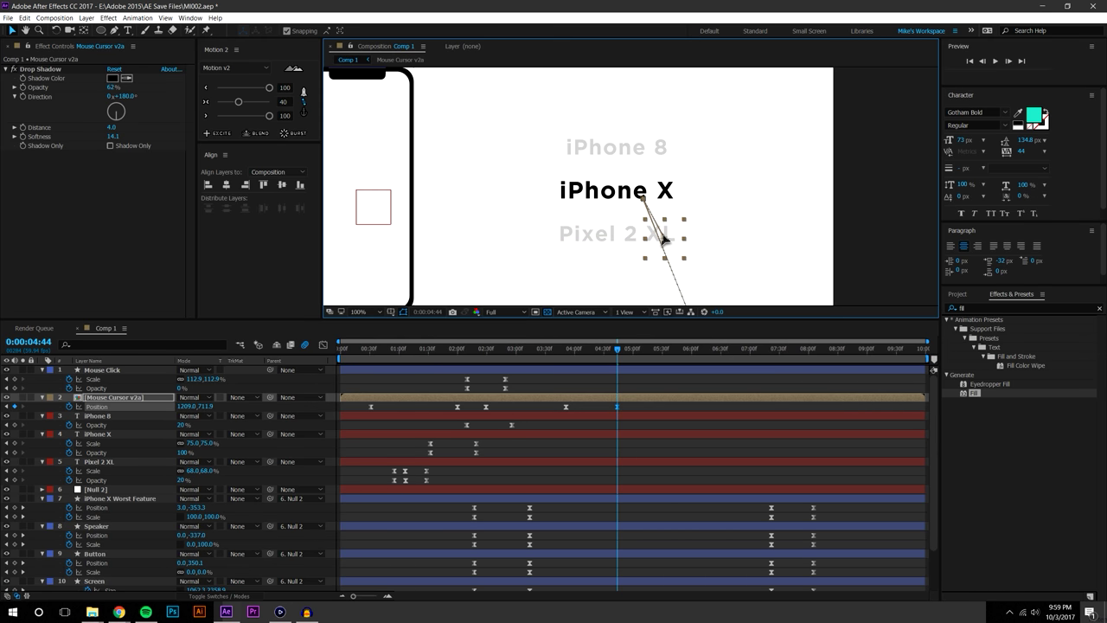
pyautogui.click(636, 410)
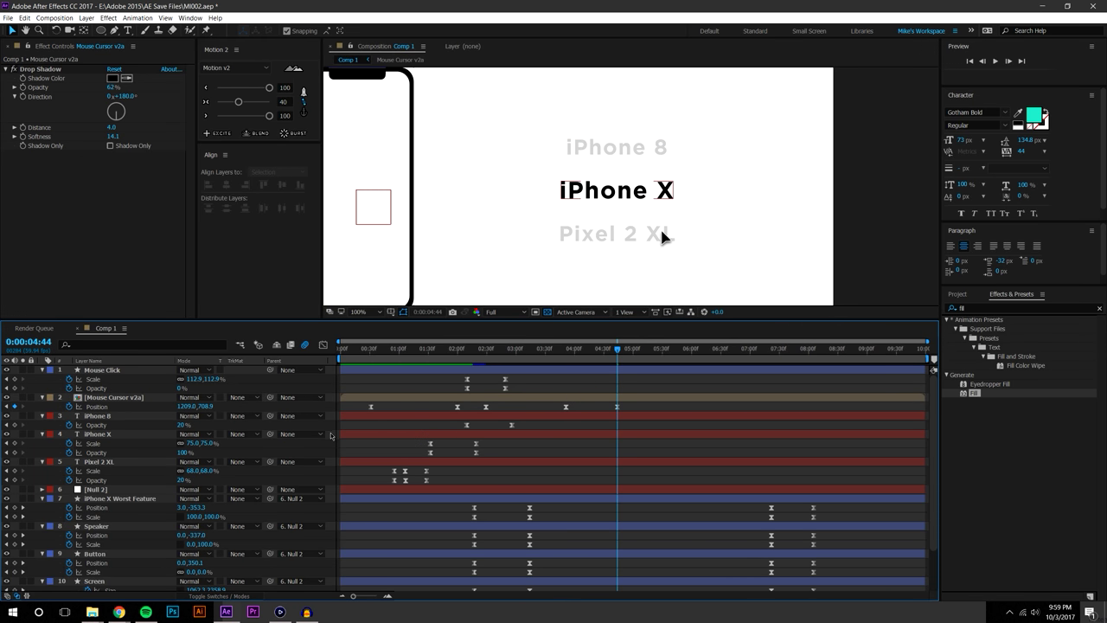
# Set the iPhone X label's scale to 68% at 0:00:02:49, where the mouse click animation ends, and preview
pyautogui.click(115, 418)
pyautogui.click(101, 434)
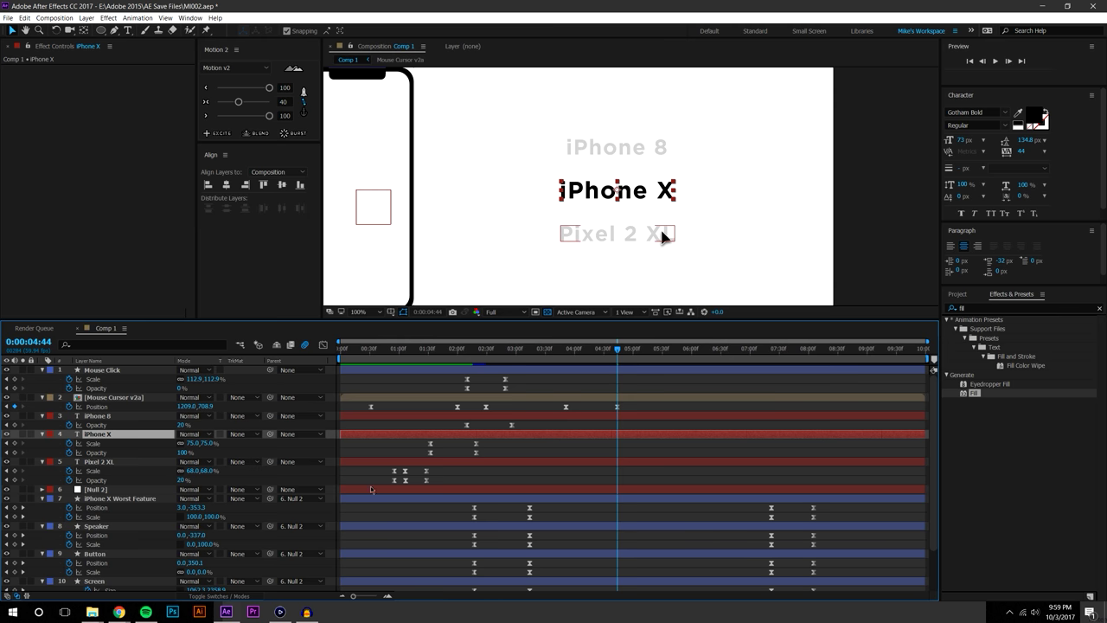
pyautogui.moveTo(458, 350)
pyautogui.mouseDown()
pyautogui.moveTo(497, 351)
pyautogui.moveTo(464, 354)
pyautogui.mouseUp()
pyautogui.press('k')
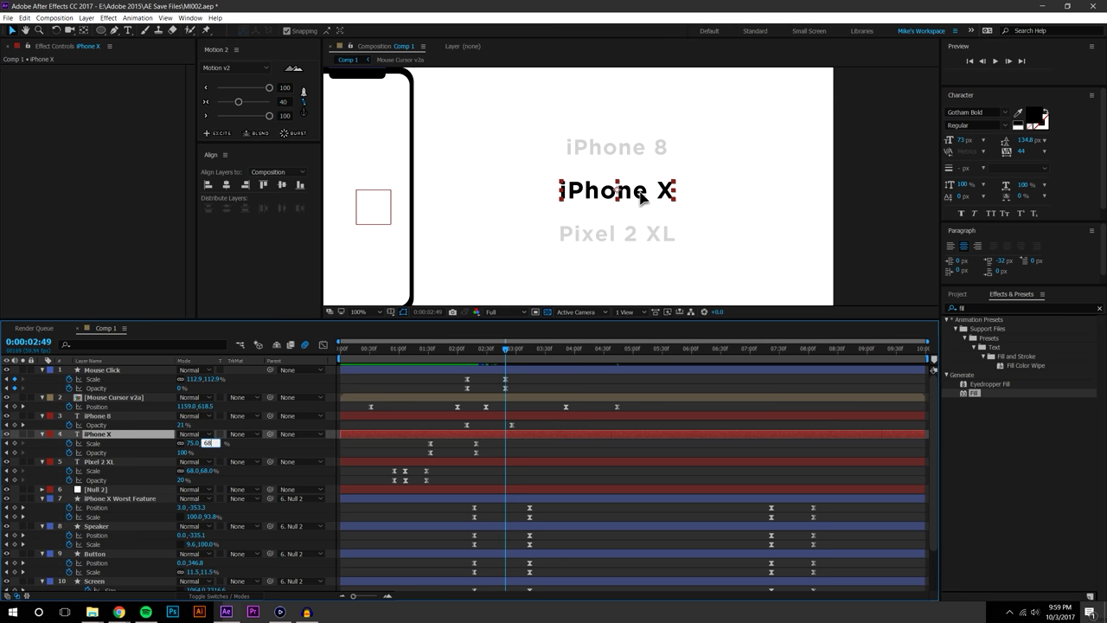
pyautogui.press('Return')
pyautogui.click(554, 453)
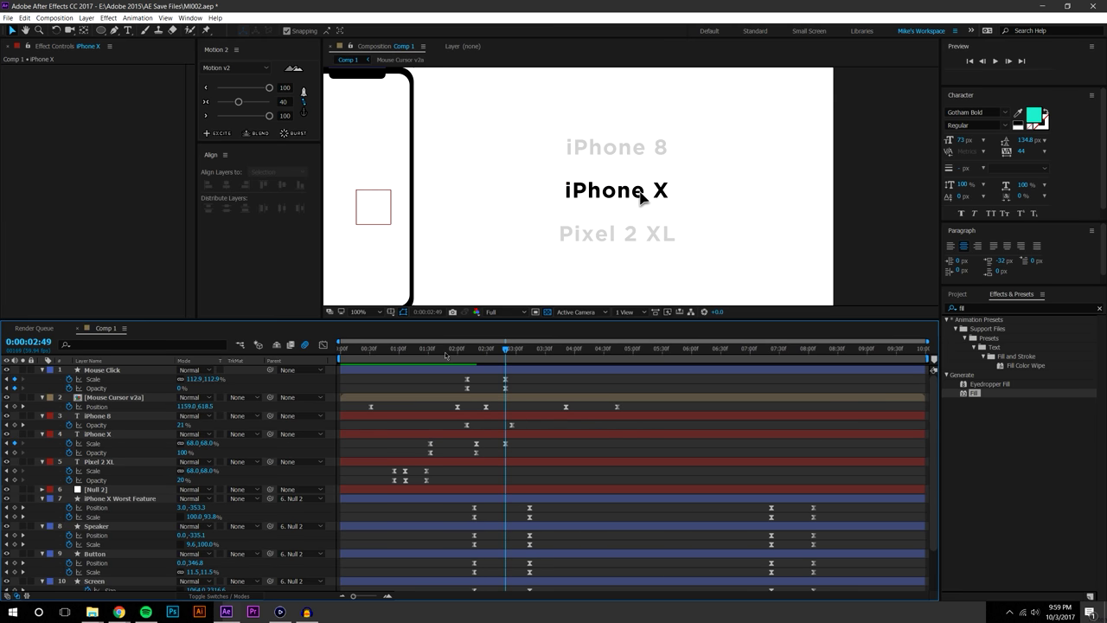
pyautogui.click(446, 348)
pyautogui.click(995, 61)
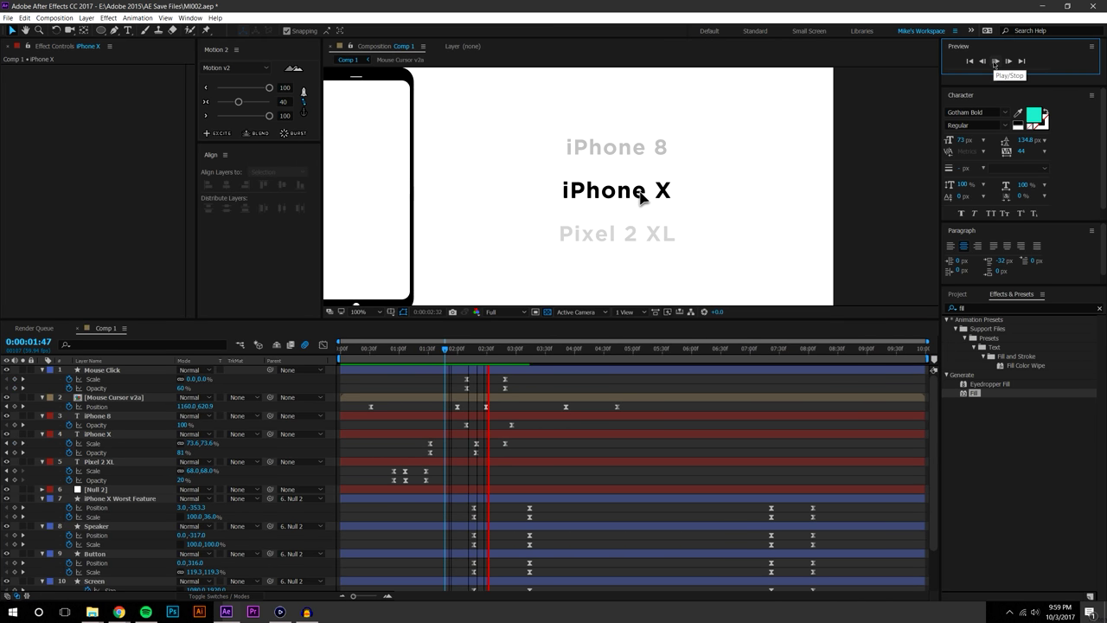
# Apply 100 easing with Motion 2 to the iPhone X label's last two scale keyframes, and preview
pyautogui.click(491, 353)
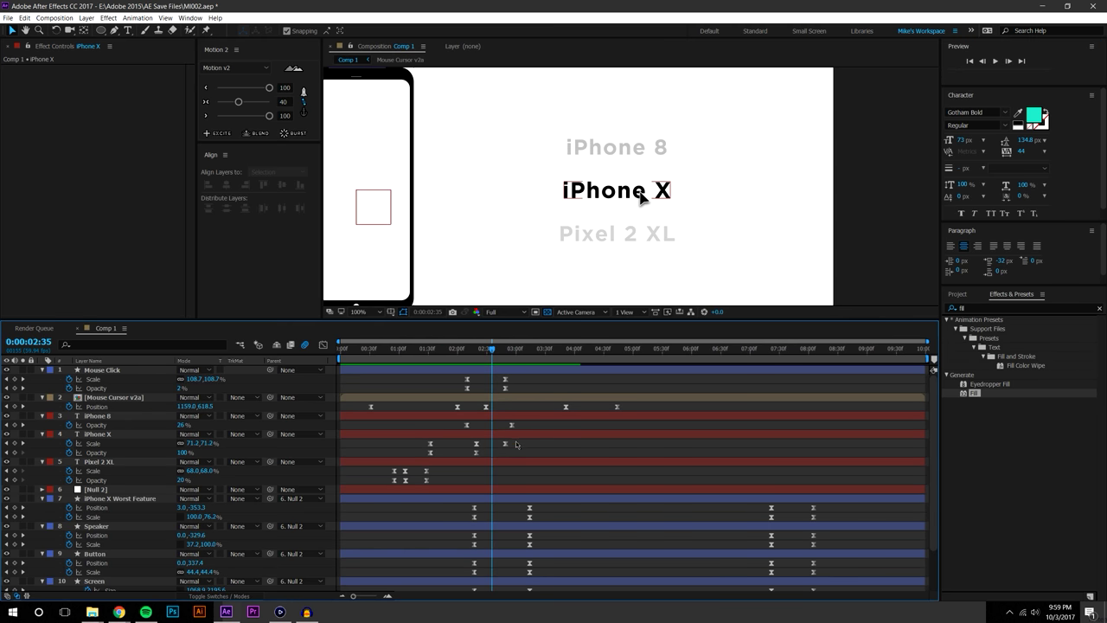
pyautogui.moveTo(511, 446); pyautogui.dragTo(471, 440)
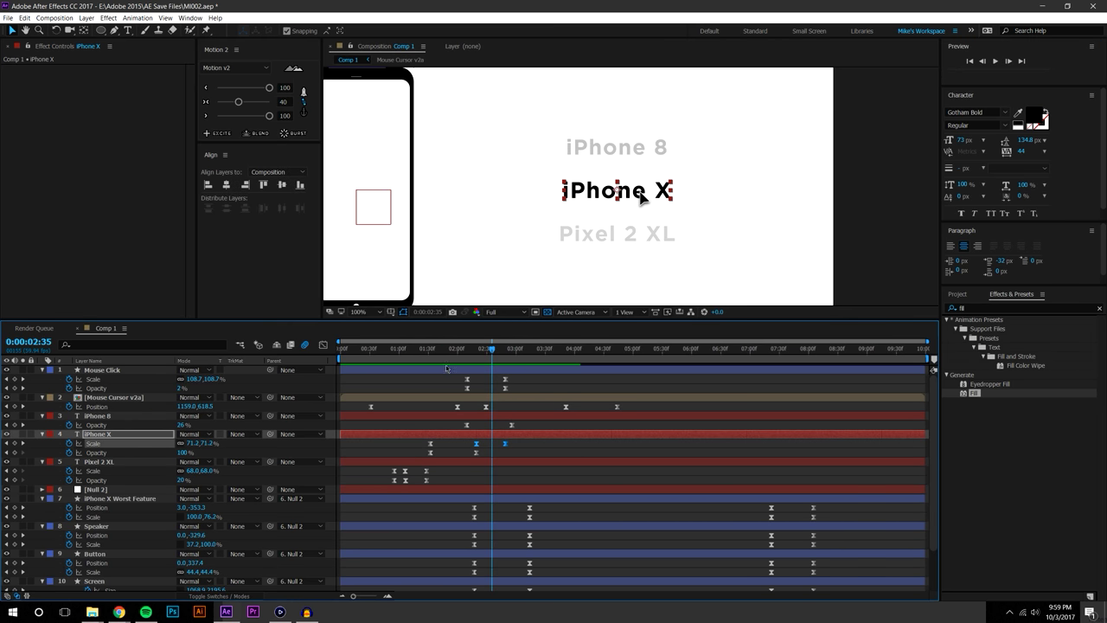
pyautogui.click(272, 116)
pyautogui.click(524, 453)
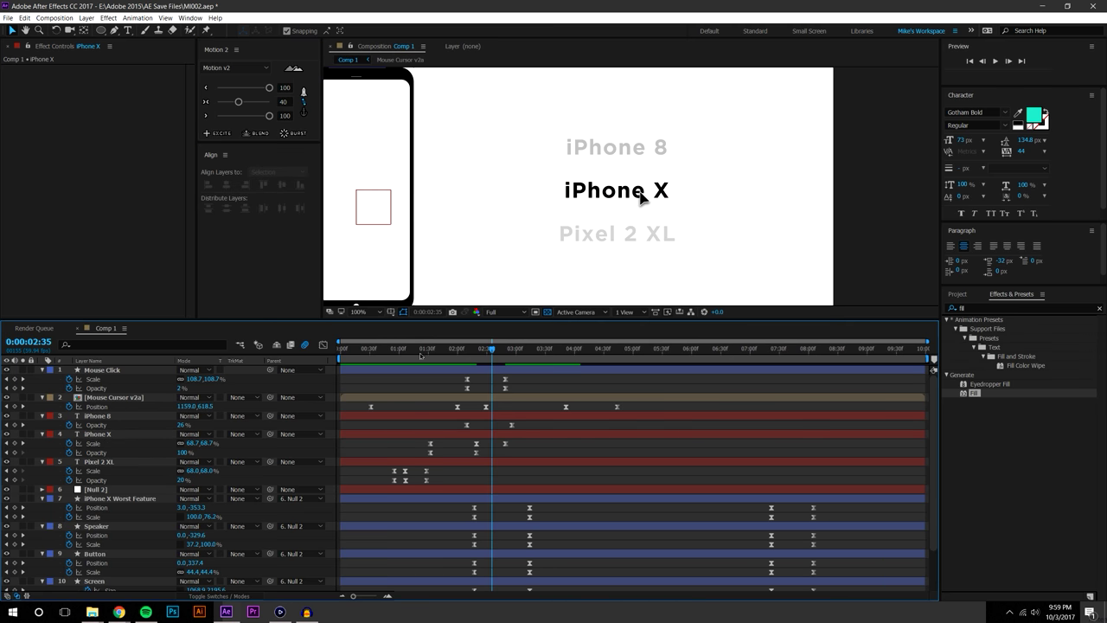
pyautogui.click(995, 62)
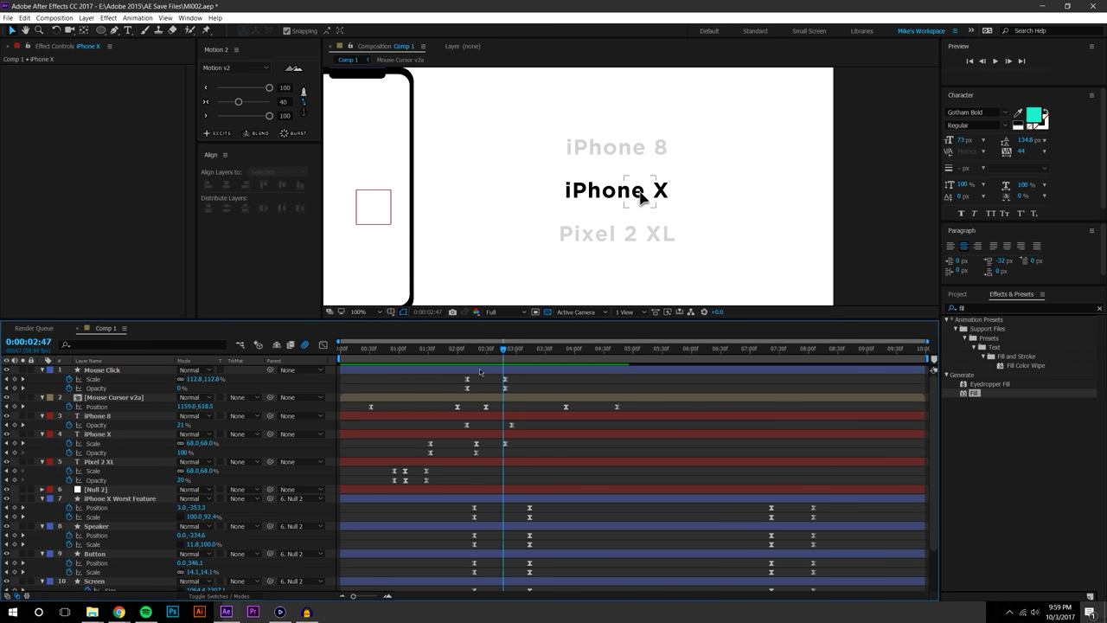
# Duplicate the iPhone X label's 75% scale keyframe to about 0:00:02:29, move the last one to about 0:00:03:10, and preview
pyautogui.click(477, 443)
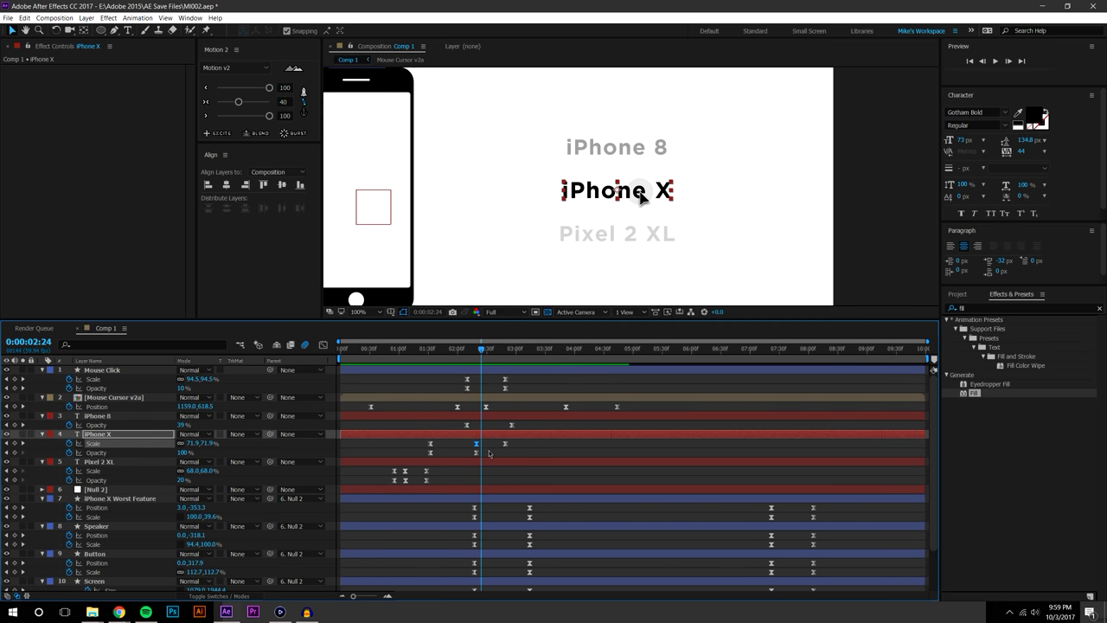
pyautogui.hotkey('ctrl', 'v')
pyautogui.click(487, 449)
pyautogui.click(482, 444)
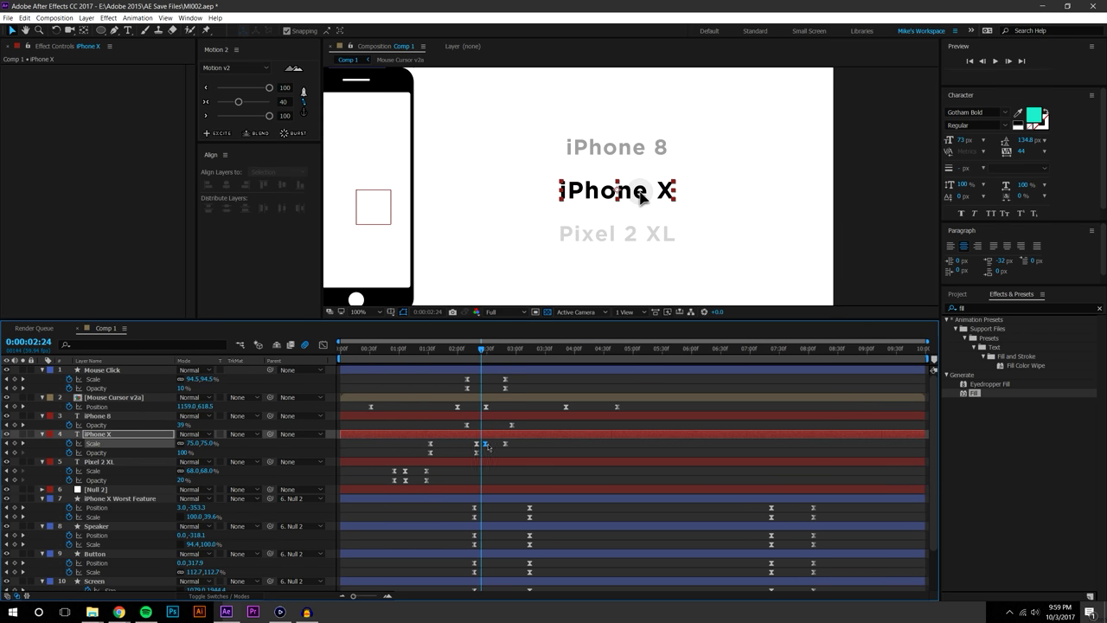
pyautogui.click(517, 452)
pyautogui.click(425, 349)
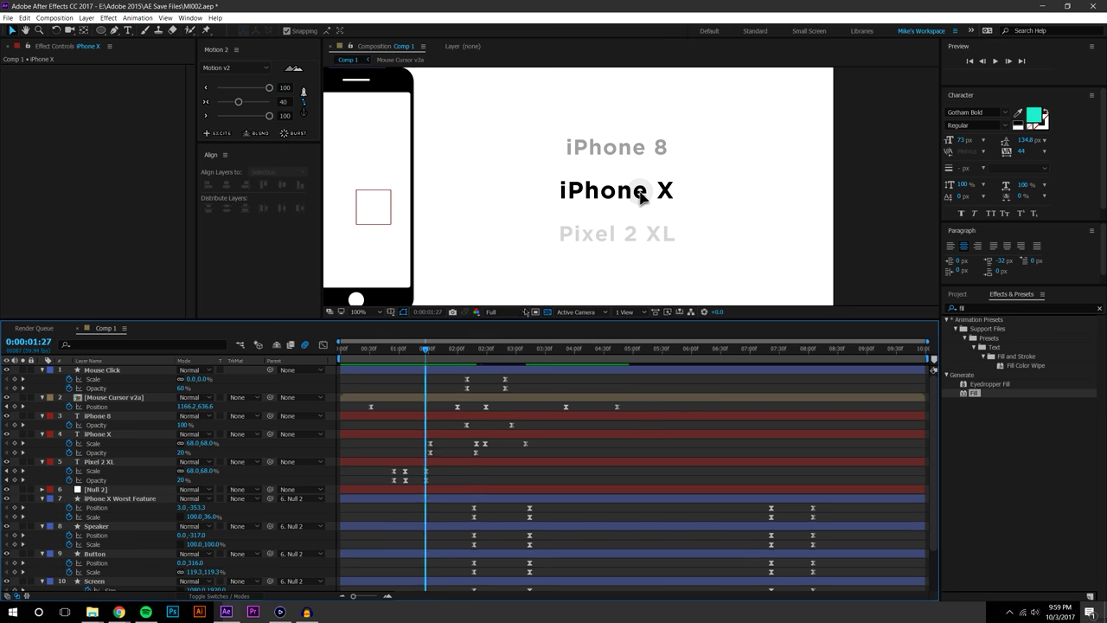
pyautogui.click(999, 62)
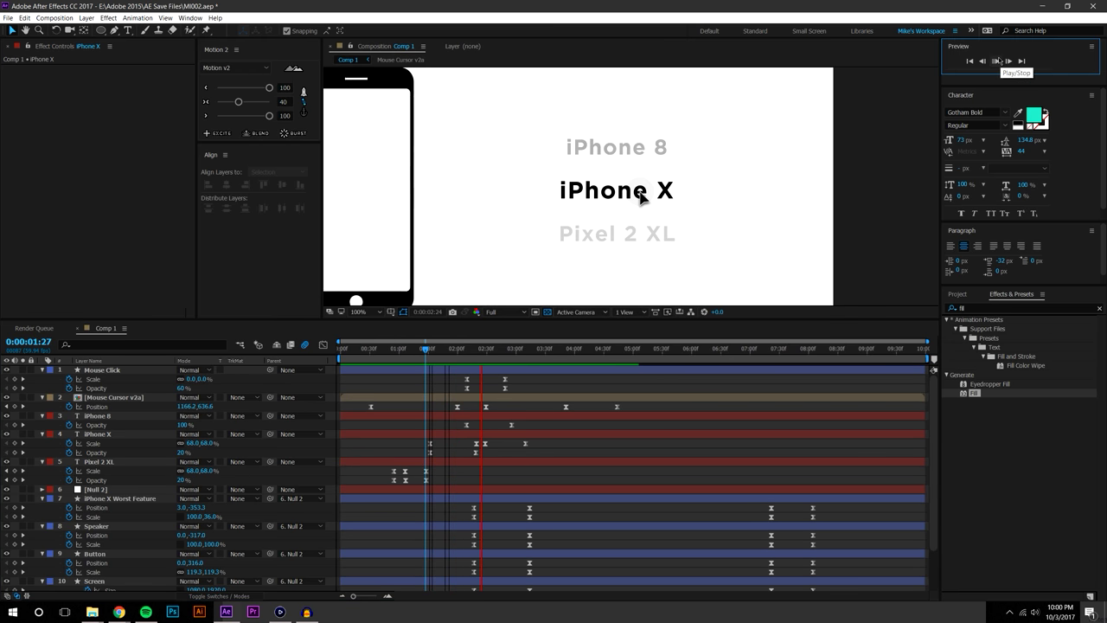
# Extend the iPhone X label's 75% scale hold by moving its second keyframe to 0:00:02:35, and preview from 0:00:02:04
pyautogui.click(490, 350)
pyautogui.moveTo(485, 443); pyautogui.dragTo(492, 444)
pyautogui.click(461, 348)
pyautogui.click(994, 62)
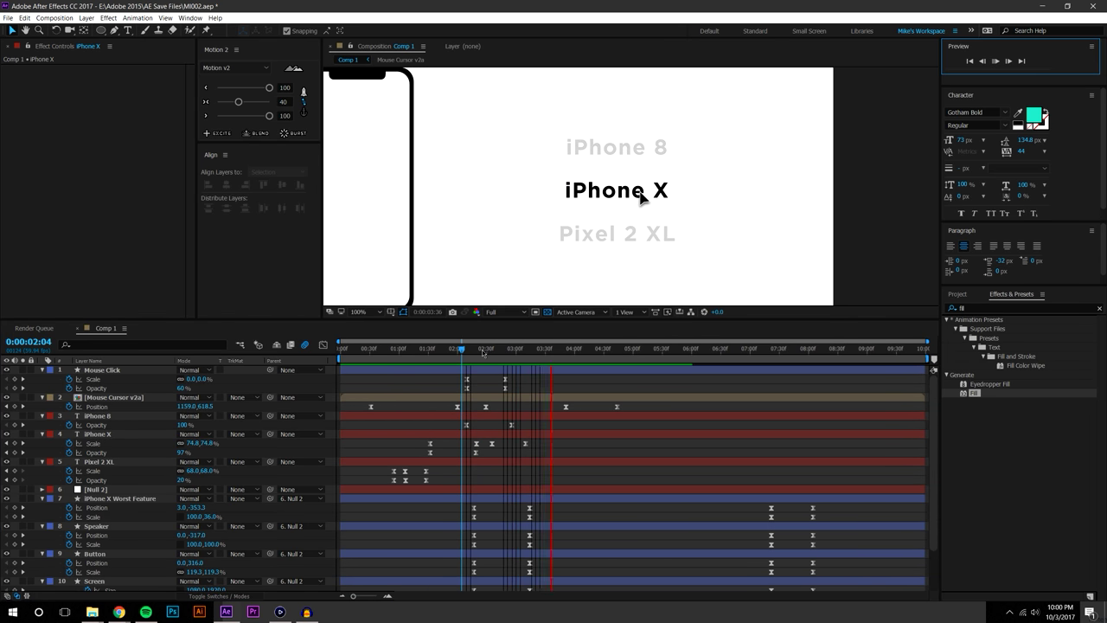
# Copy the iPhone X label's scale and opacity keyframes to the Pixel 2 XL label at 0:00:04:19, and preview
pyautogui.moveTo(518, 344); pyautogui.dragTo(595, 336)
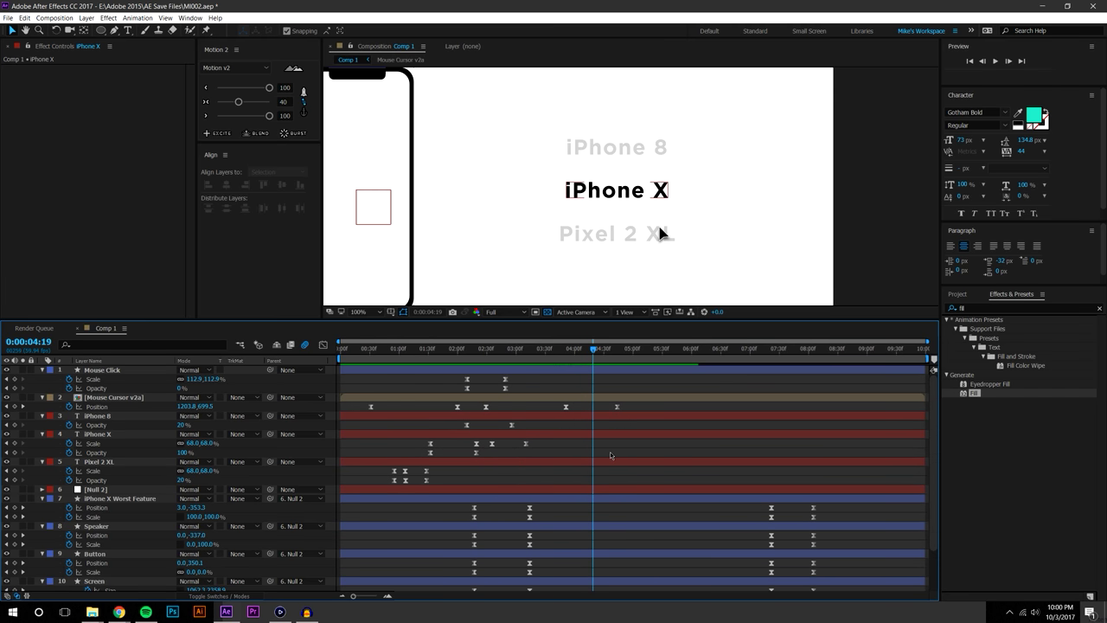
pyautogui.click(116, 463)
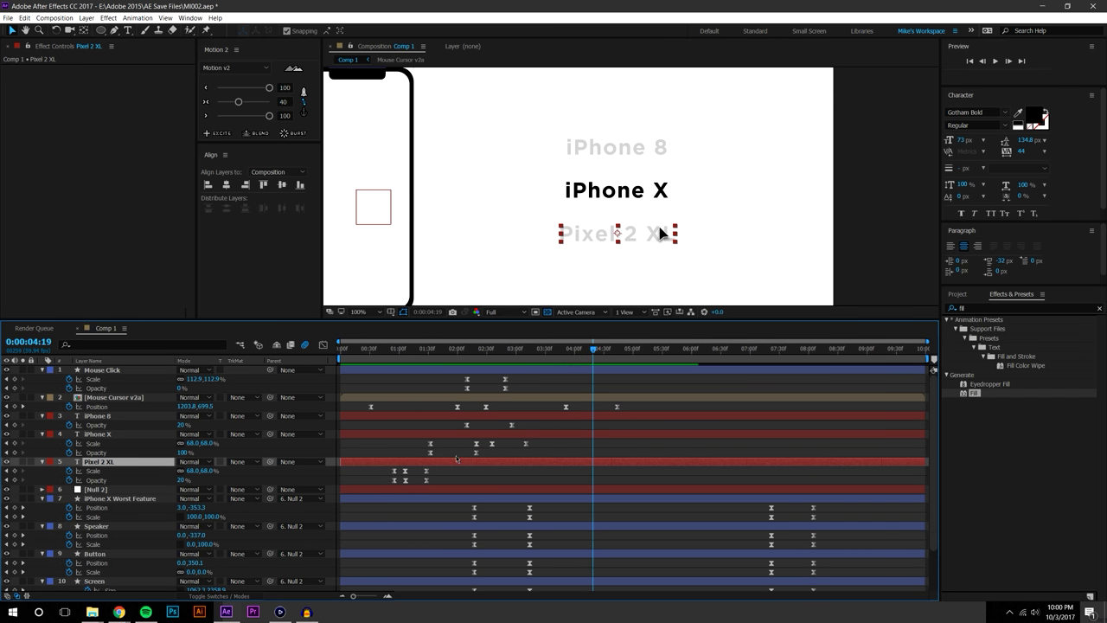
pyautogui.moveTo(421, 446); pyautogui.dragTo(544, 457)
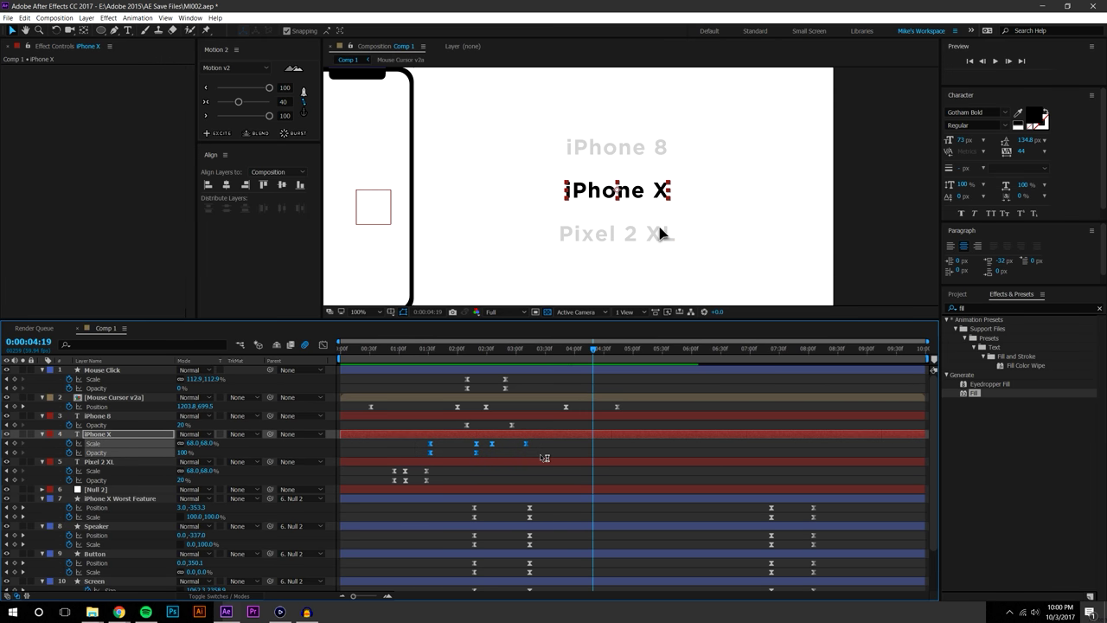
pyautogui.click(105, 468)
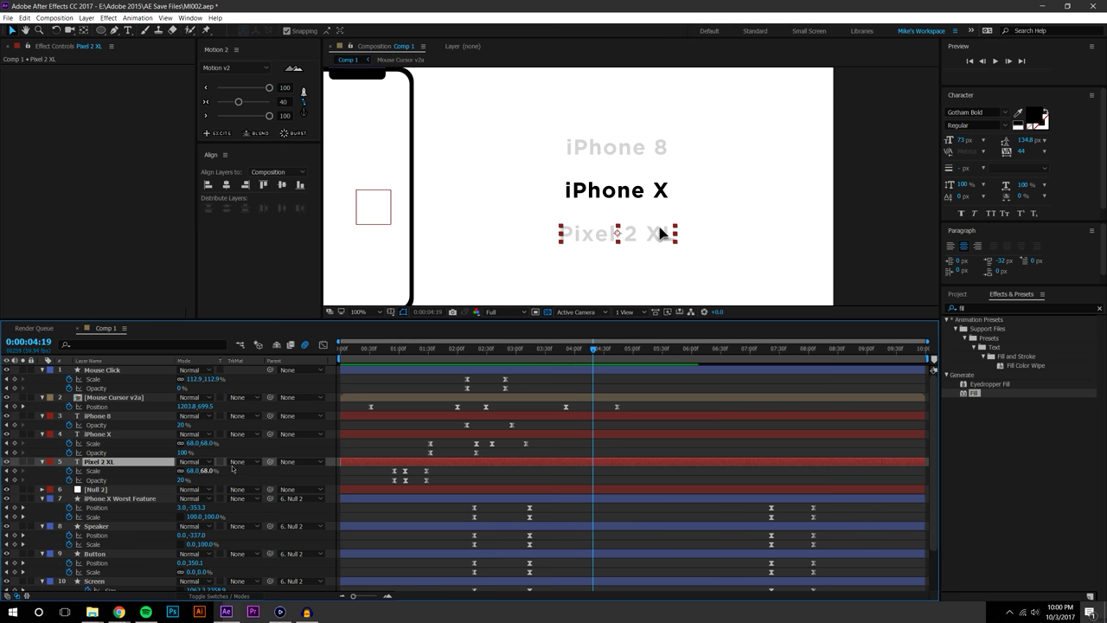
pyautogui.hotkey('ctrl', 'v')
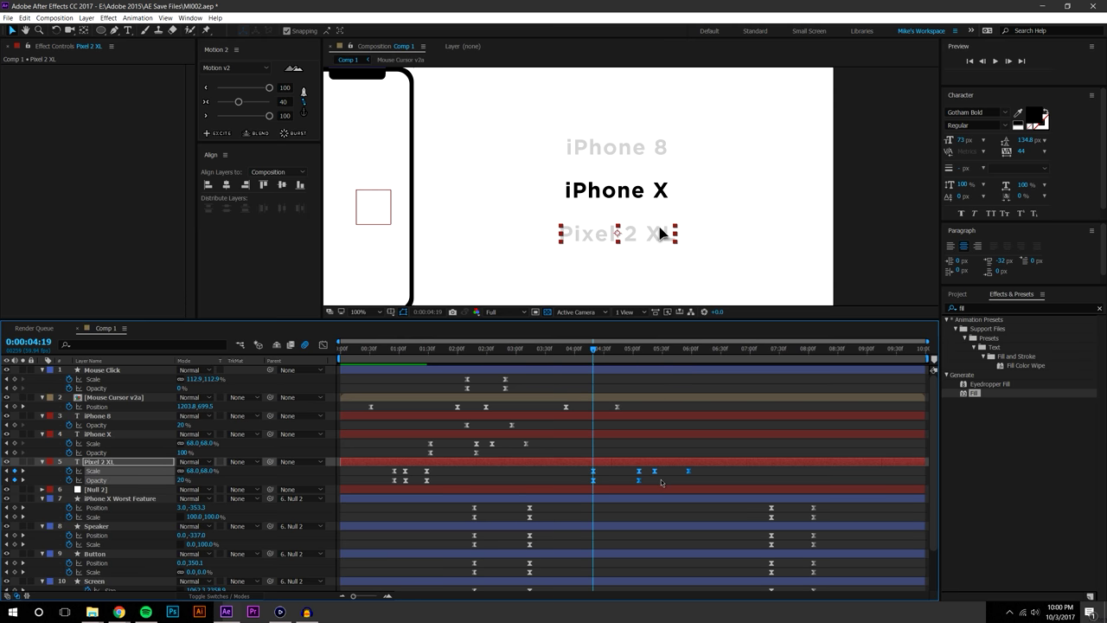
pyautogui.click(661, 483)
pyautogui.press('space')
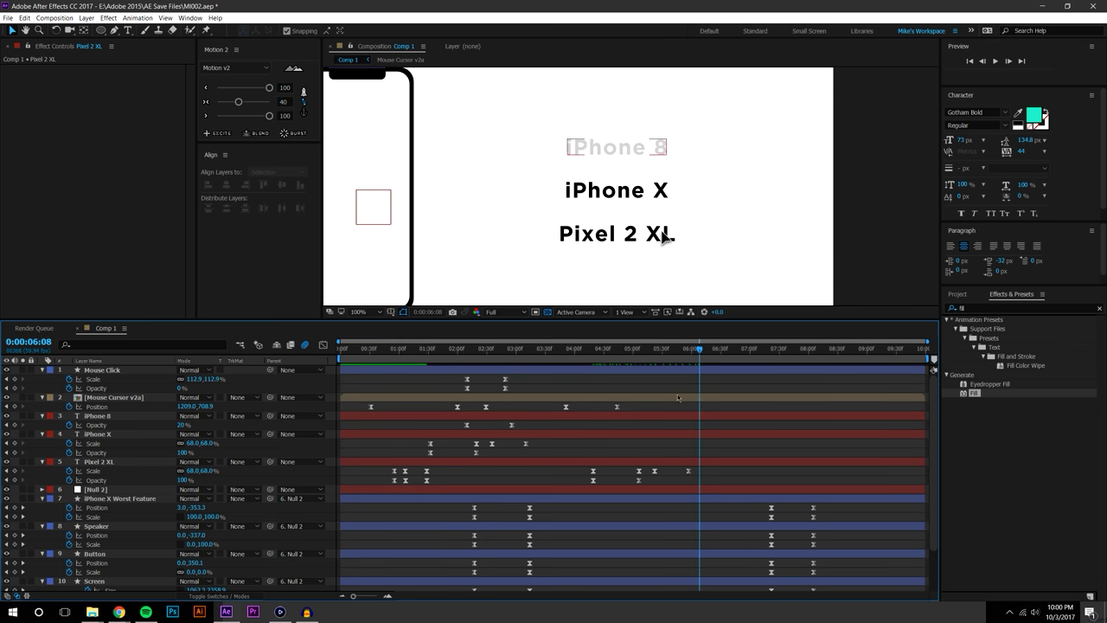
# Delay the Pixel 2 XL label's last two scale keyframes so its scale-down starts at 0:00:05:30
pyautogui.moveTo(588, 348); pyautogui.dragTo(623, 352)
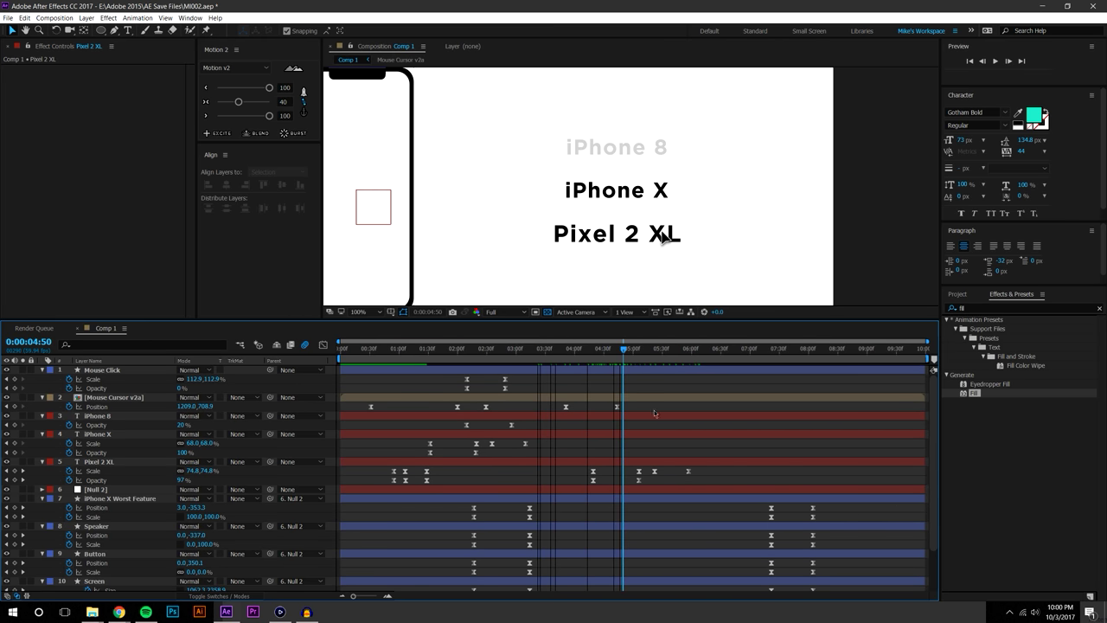
pyautogui.moveTo(649, 466); pyautogui.dragTo(698, 477)
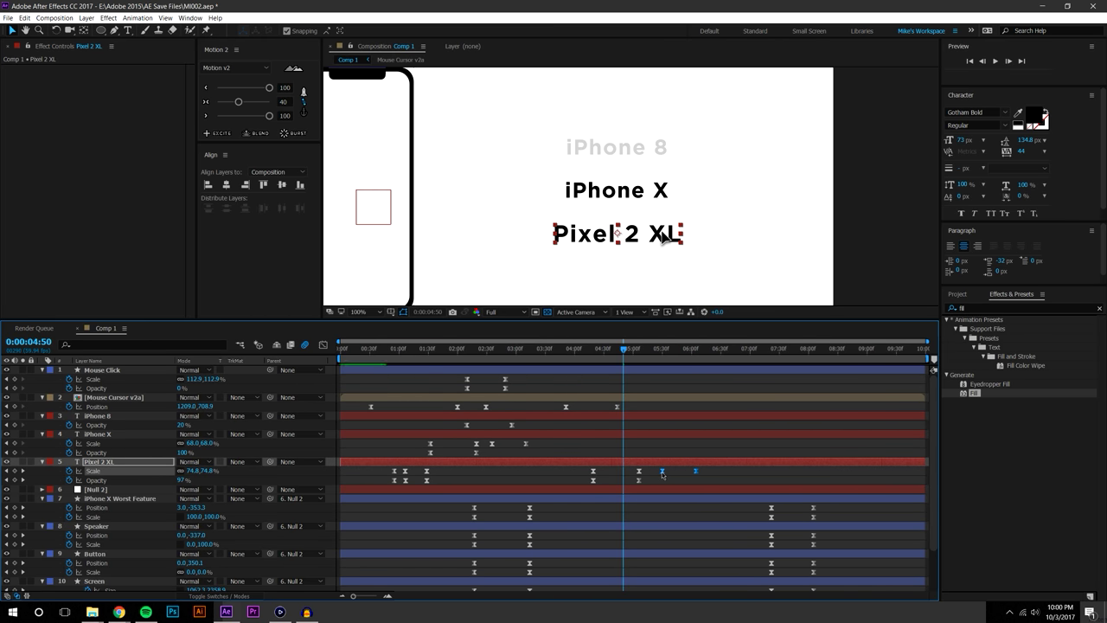
pyautogui.click(654, 477)
# Add a position keyframe to the Mouse Click layer at 0:00:05:07 and show all its animated properties
pyautogui.moveTo(623, 348); pyautogui.dragTo(641, 354)
pyautogui.click(87, 371)
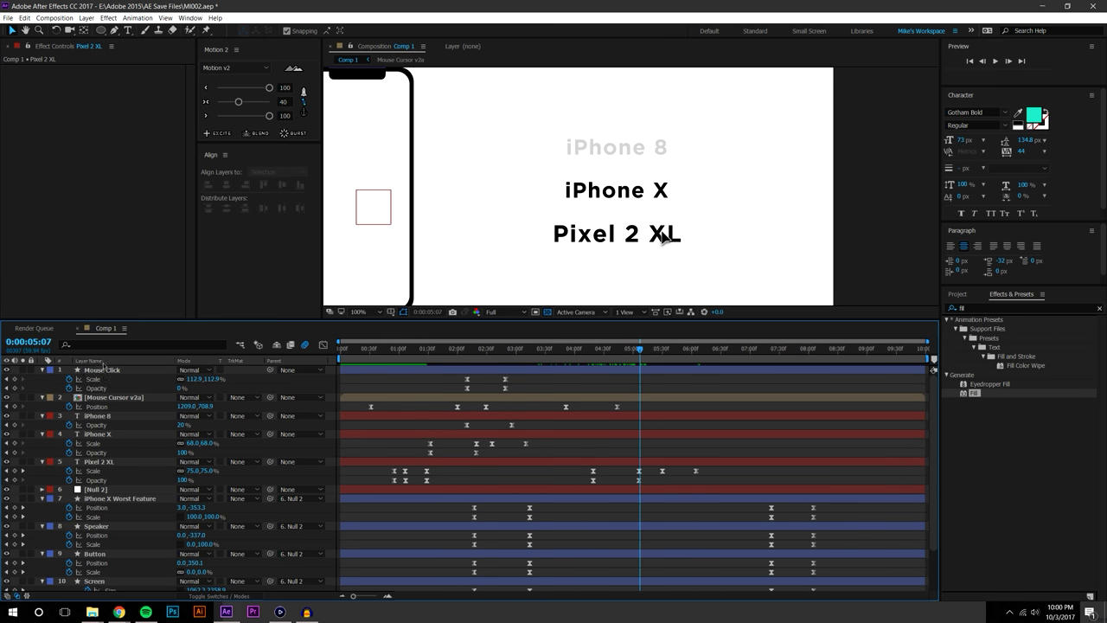
pyautogui.click(105, 372)
pyautogui.click(68, 379)
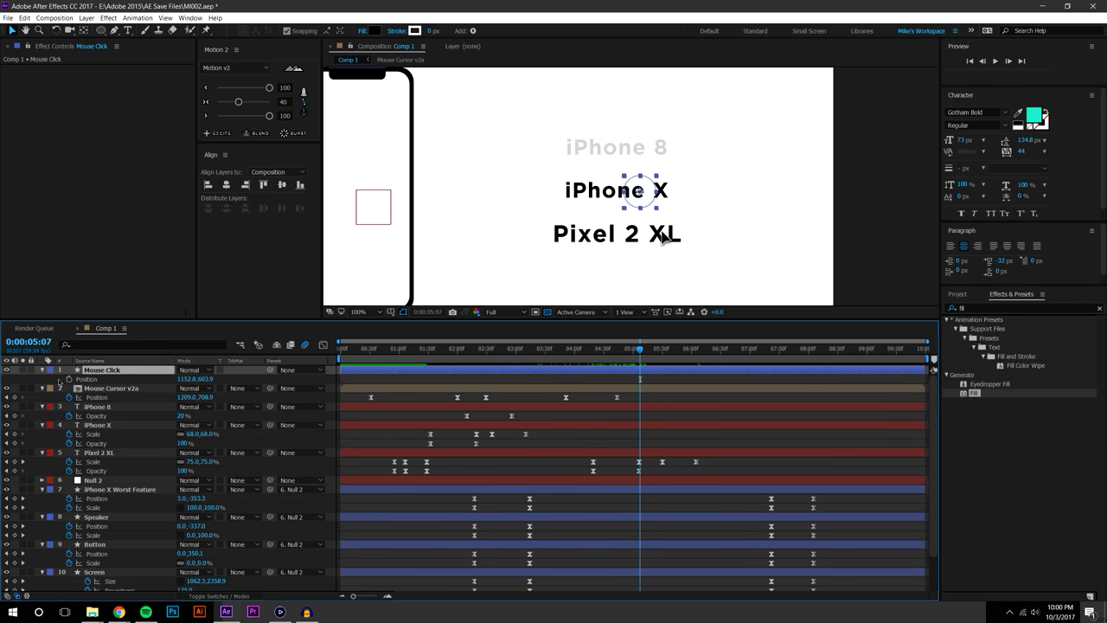
pyautogui.click(69, 379)
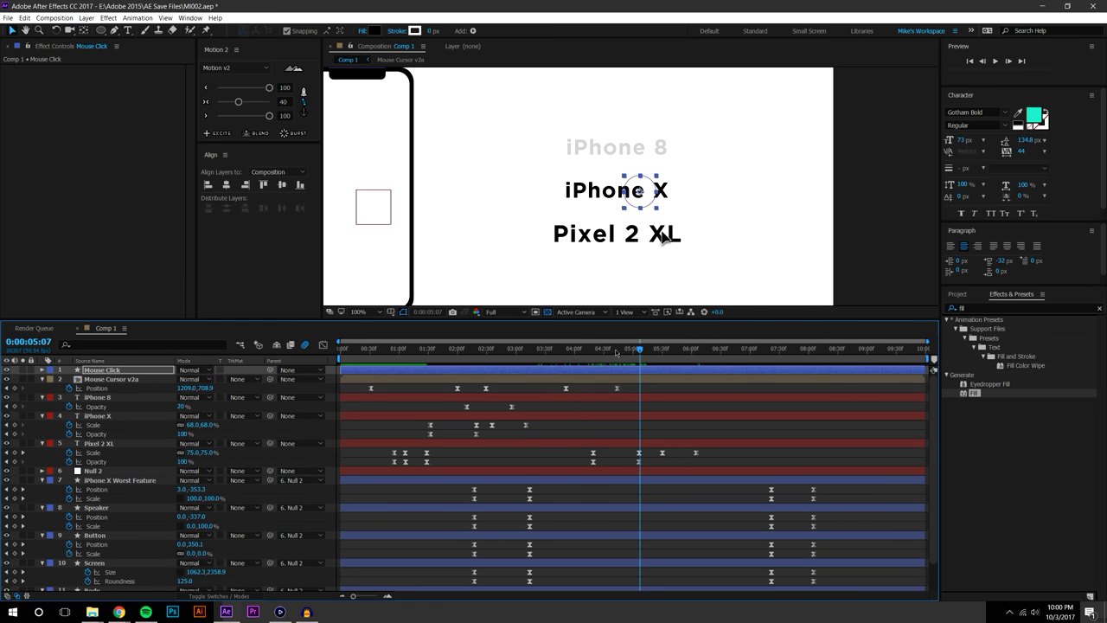
pyautogui.press('u')
# Move the mouse click circle to the cursor tip over Pixel 2 XL at position 1204, 696.3, with its keyframe at 0:00:05:12
pyautogui.press('k')
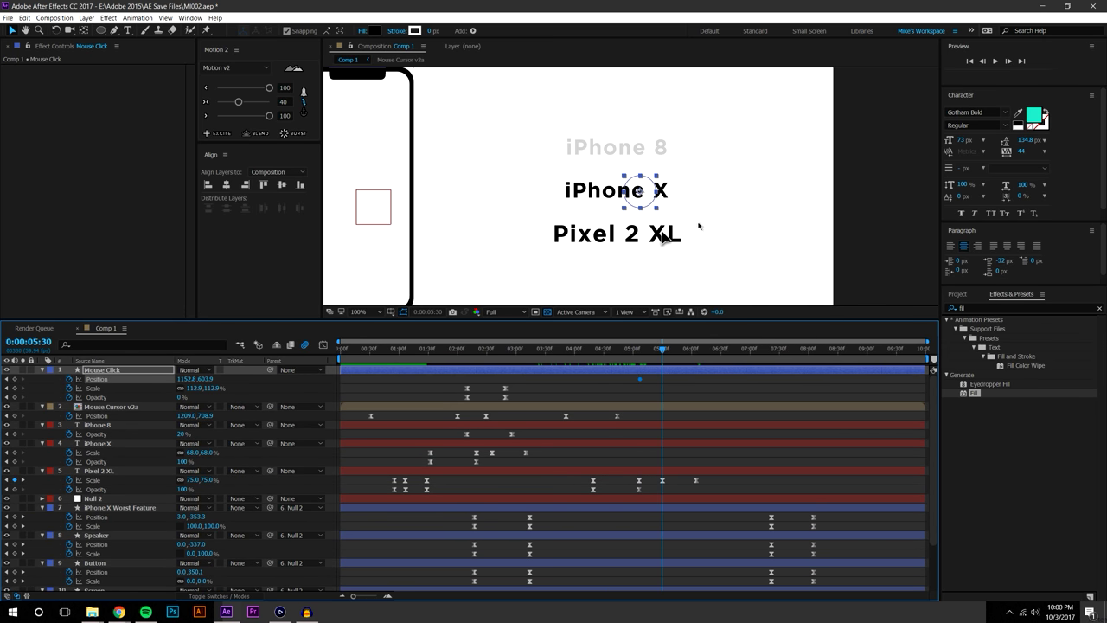
pyautogui.moveTo(638, 194); pyautogui.dragTo(658, 233)
pyautogui.scroll(4, 697, 225)
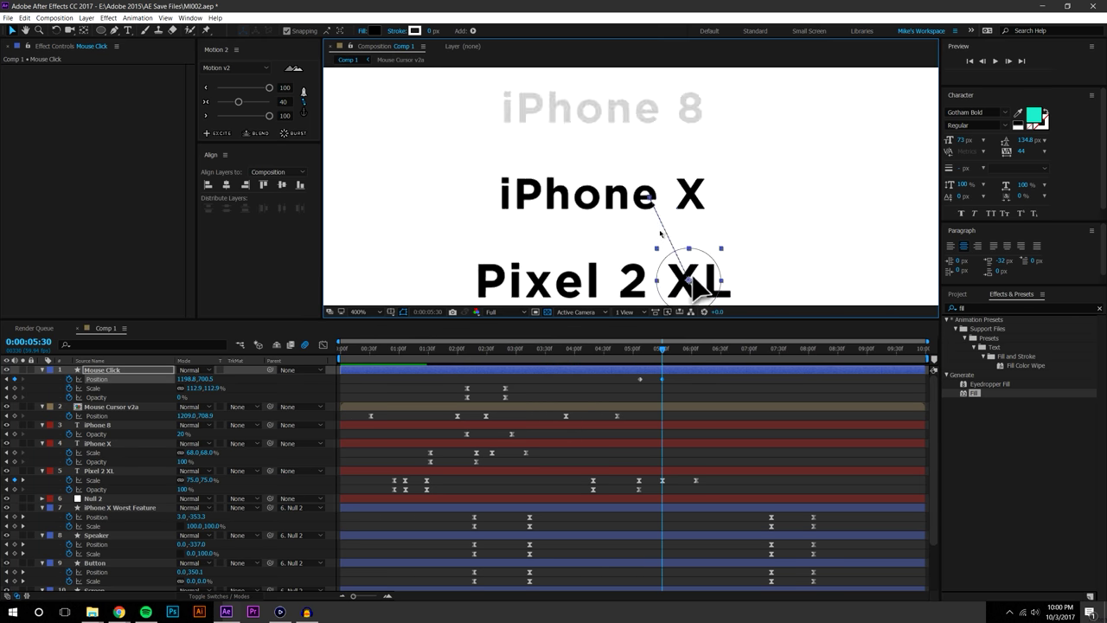
pyautogui.moveTo(397, 95); pyautogui.dragTo(341, 76)
pyautogui.moveTo(486, 239); pyautogui.dragTo(494, 232)
pyautogui.click(689, 396)
pyautogui.moveTo(662, 378); pyautogui.dragTo(644, 352)
pyautogui.click(717, 395)
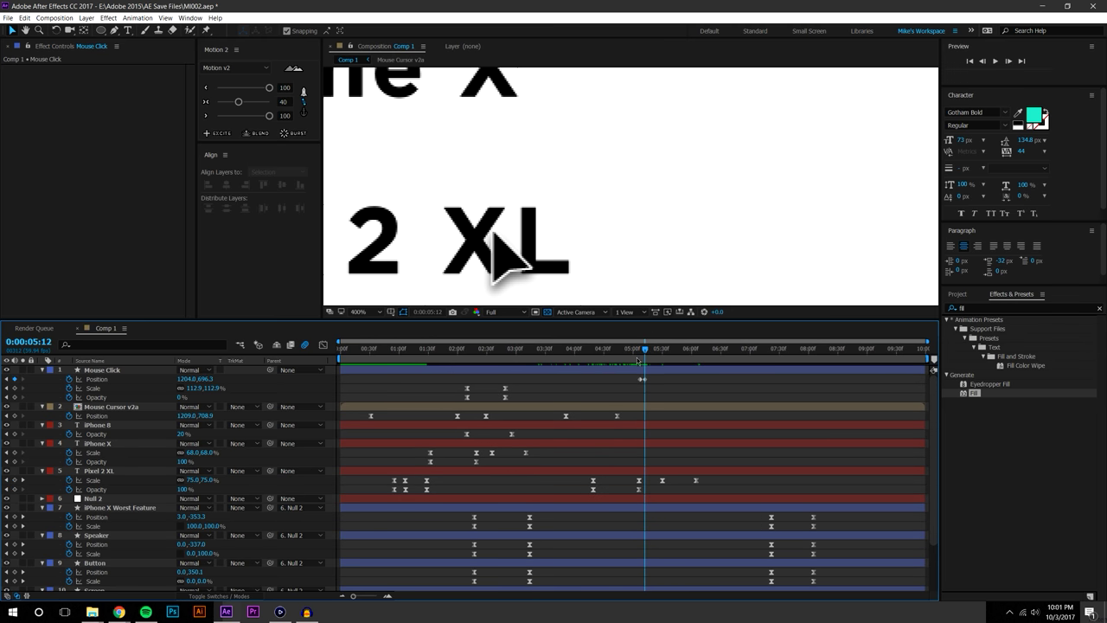
# Copy the Mouse Click layer's first scale and opacity keyframes to 0:00:05:30 for the Pixel 2 XL click
pyautogui.press('k')
pyautogui.moveTo(519, 403); pyautogui.dragTo(454, 381)
pyautogui.hotkey('ctrl', 'c')
pyautogui.hotkey('ctrl', 'v')
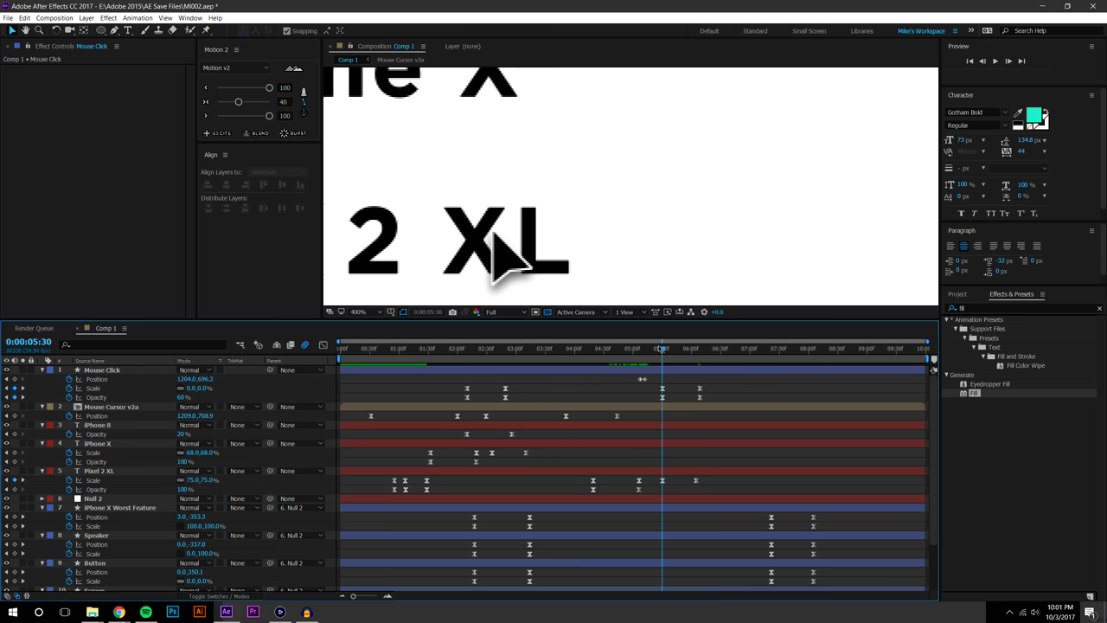
pyautogui.press('pageup')
pyautogui.press('pageup')
# Add a 0% opacity keyframe to the Mouse Click layer at about 0:00:05:16, before the second click, and preview
pyautogui.moveTo(659, 353); pyautogui.dragTo(531, 354)
pyautogui.moveTo(657, 380); pyautogui.dragTo(675, 410)
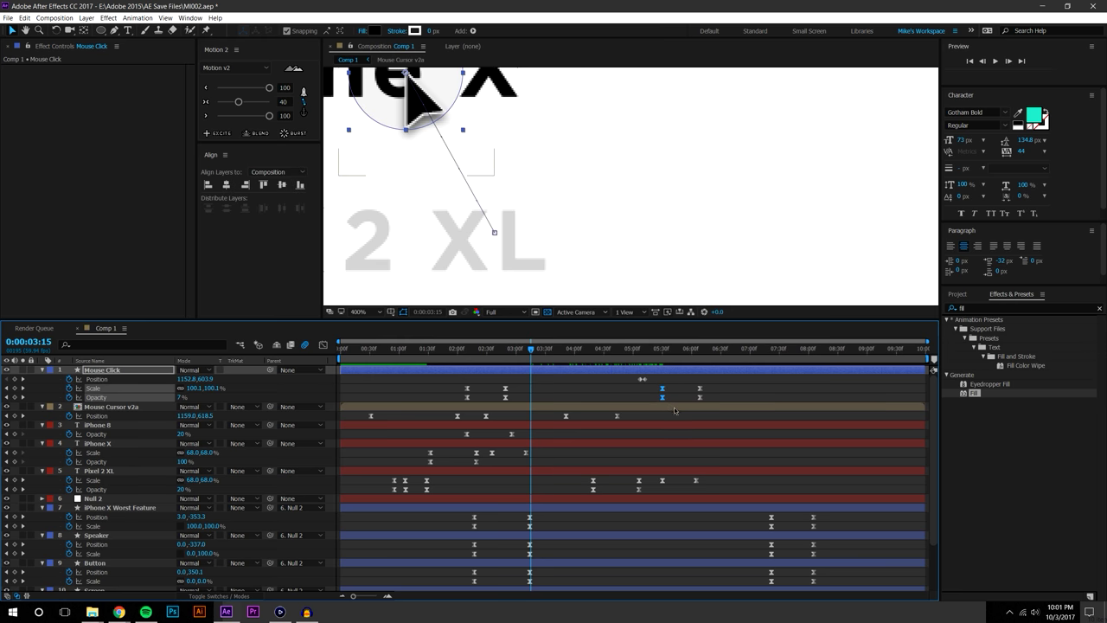
pyautogui.click(567, 379)
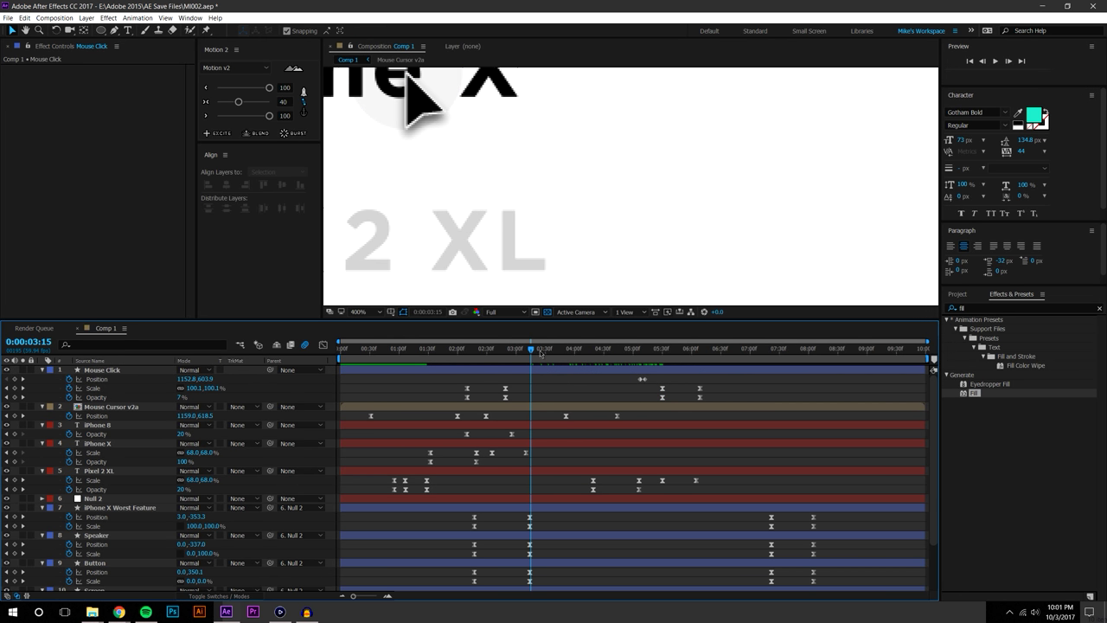
pyautogui.moveTo(515, 348); pyautogui.dragTo(658, 350)
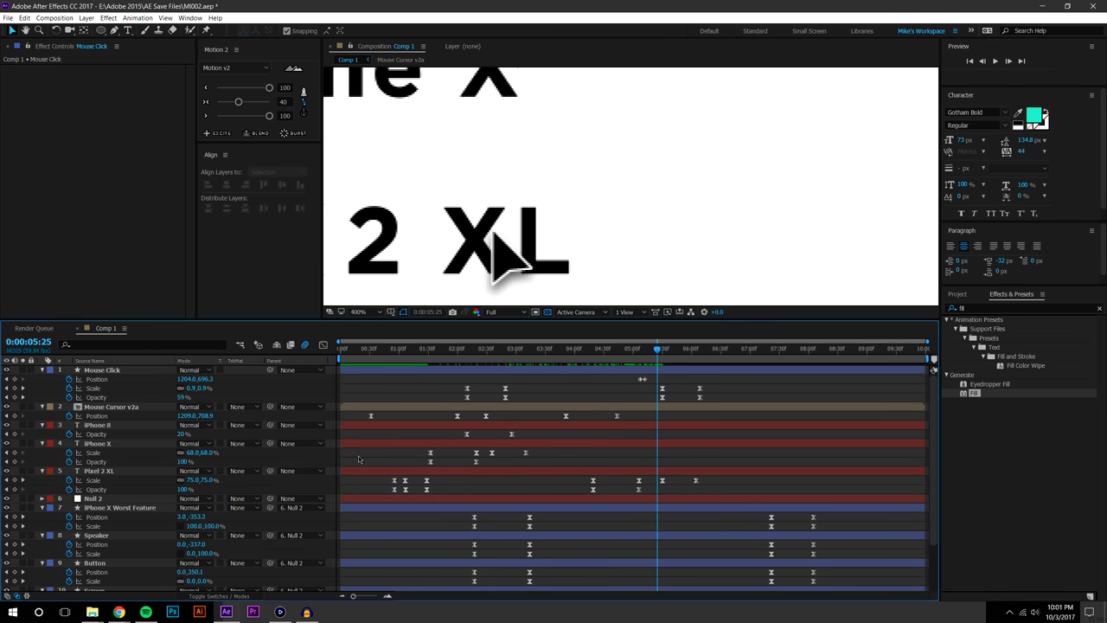
pyautogui.click(182, 398)
pyautogui.write('0')
pyautogui.press('Return')
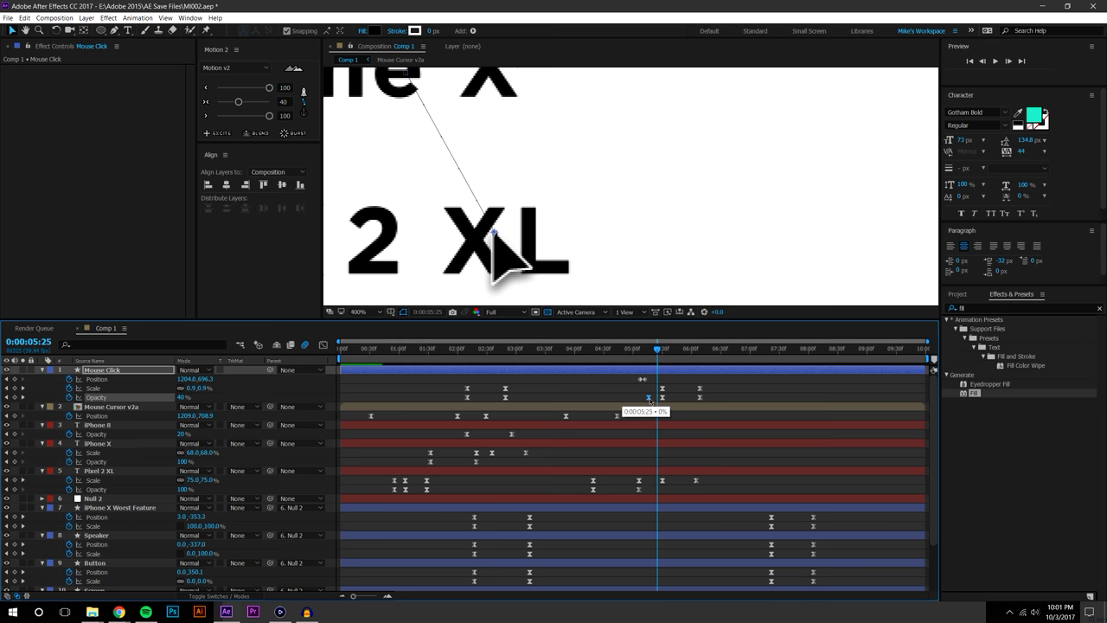
pyautogui.click(664, 416)
pyautogui.moveTo(627, 347)
pyautogui.mouseDown()
pyautogui.moveTo(684, 353)
pyautogui.moveTo(636, 353)
pyautogui.mouseUp()
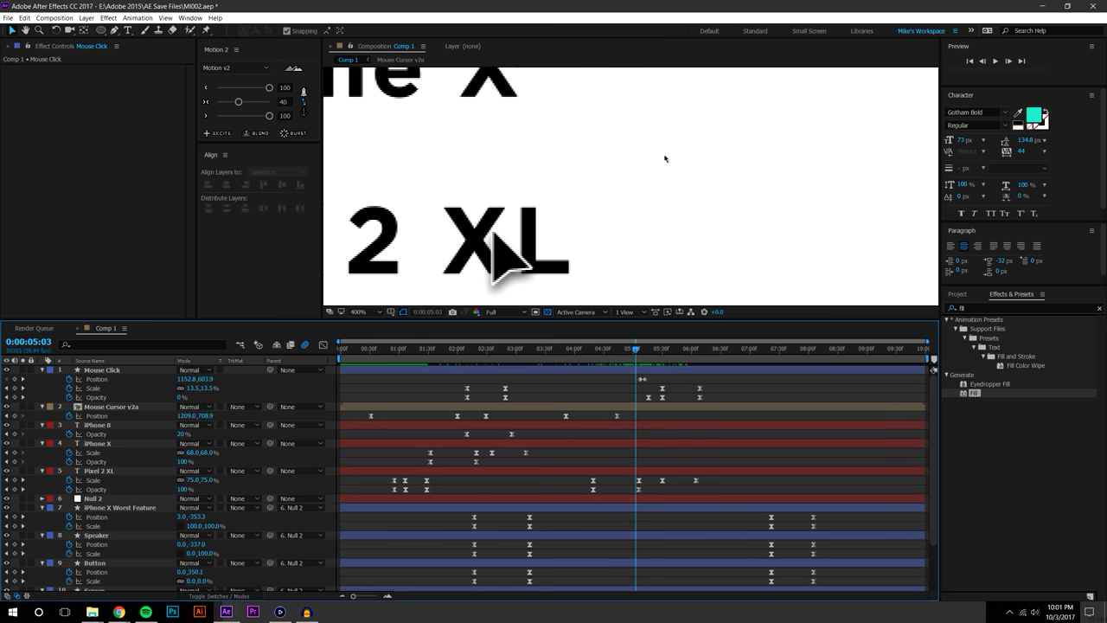
pyautogui.scroll(-4, 666, 159)
pyautogui.click(994, 60)
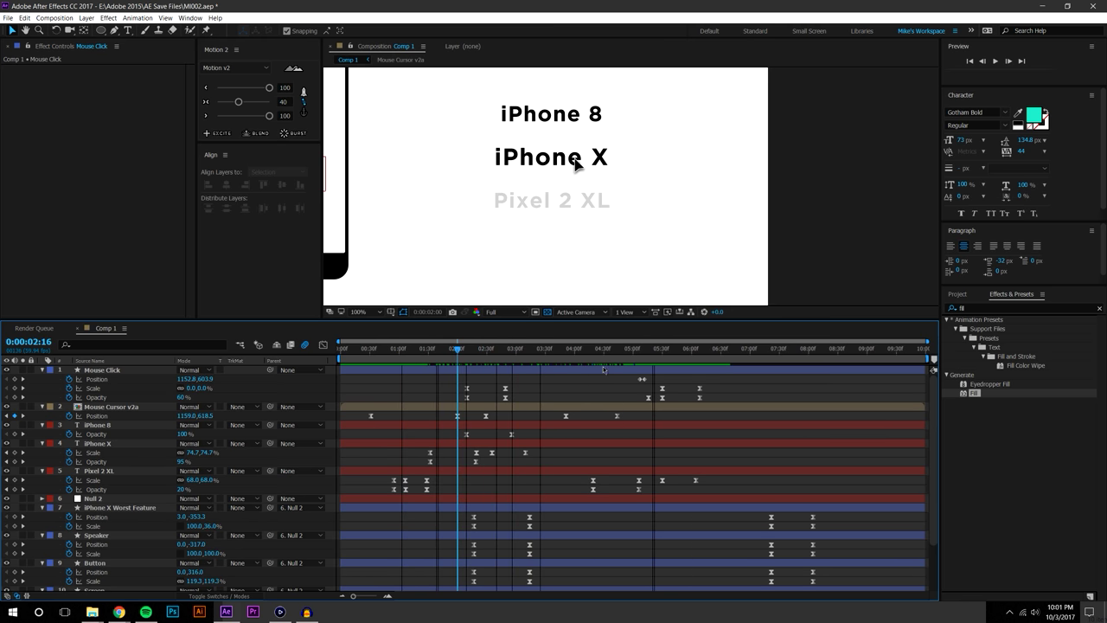
# Shift the iPhone X label's last three scale keyframes earlier so they begin with the mouse click at 0:00:02:10
pyautogui.moveTo(675, 370); pyautogui.dragTo(467, 379)
pyautogui.click(476, 445)
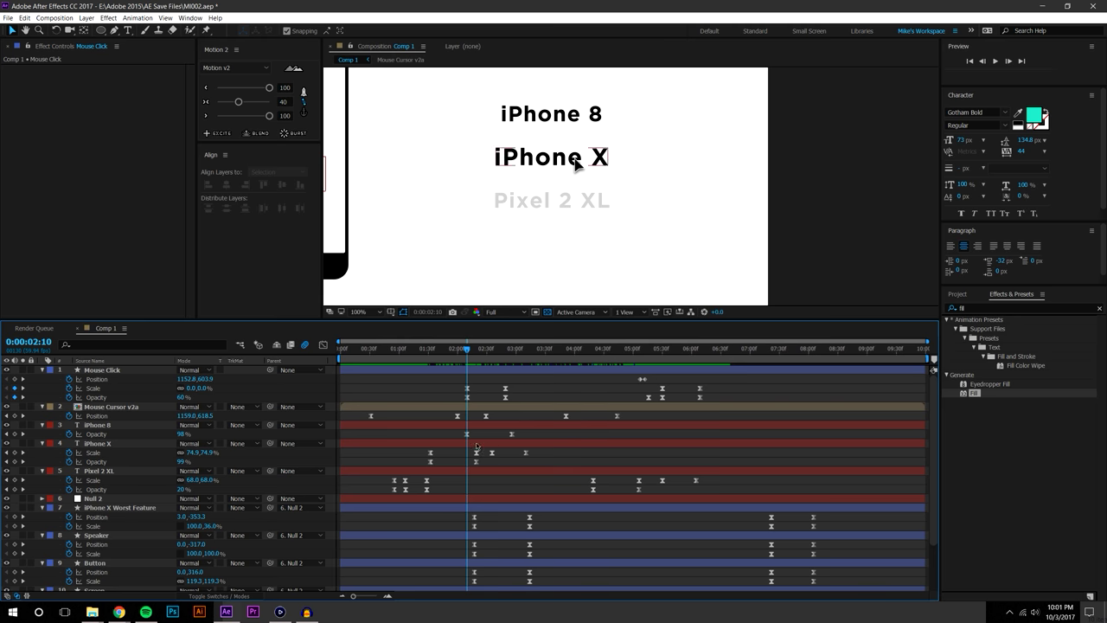
pyautogui.click(119, 447)
pyautogui.moveTo(468, 456); pyautogui.dragTo(515, 456)
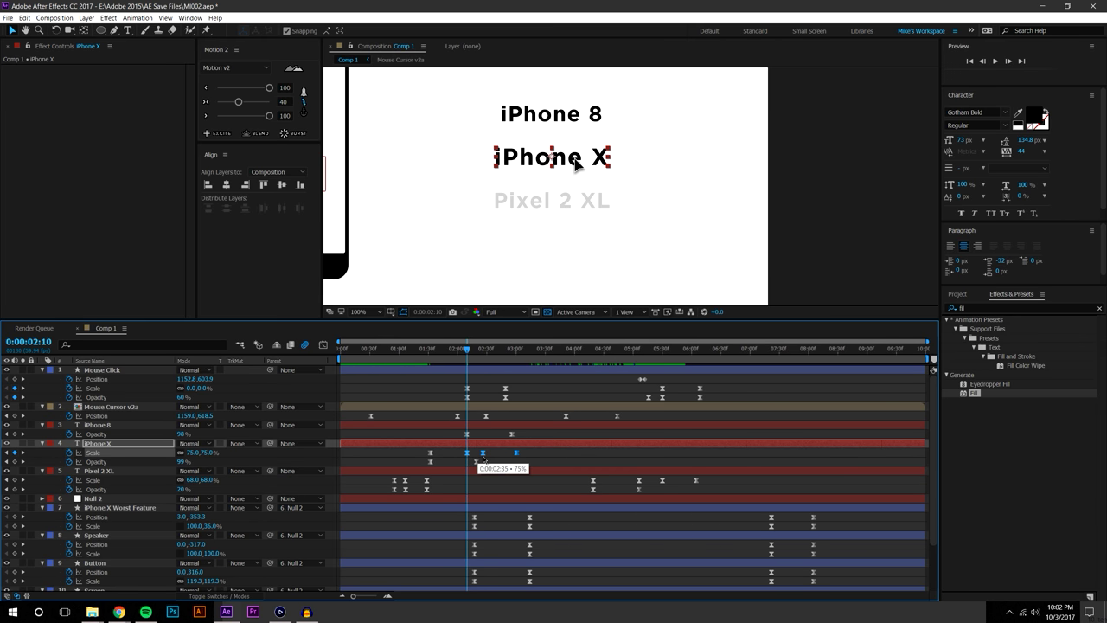
pyautogui.click(483, 460)
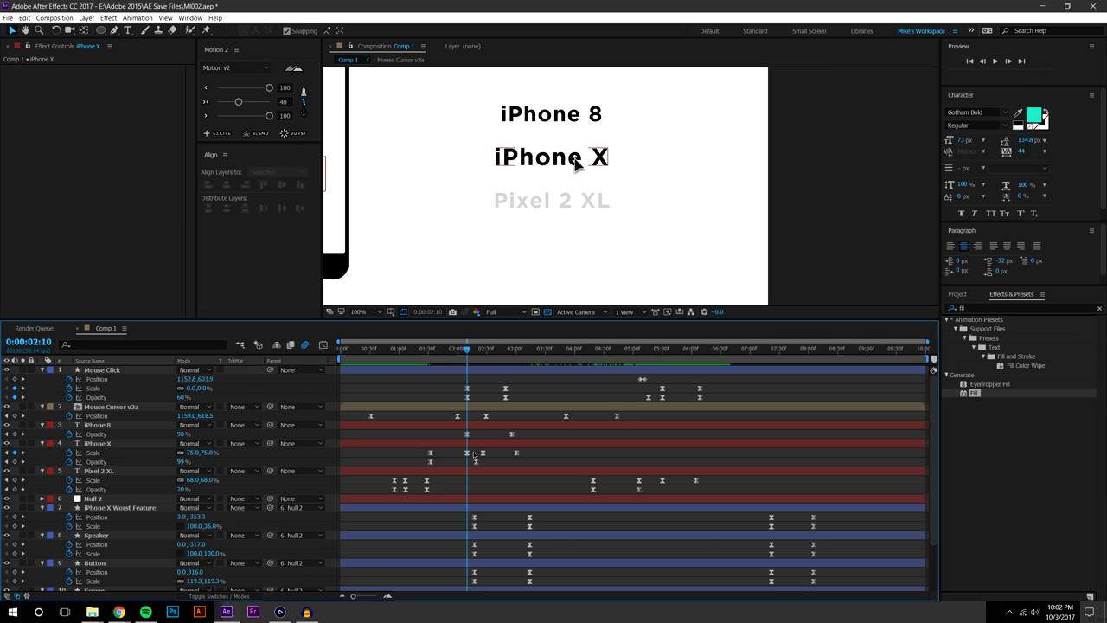
# Align the iPhone X label's final opacity keyframe to 0:00:02:10, and remove its 75% scale hold so the scale-down ends about 0:00:02:41
pyautogui.click(476, 462)
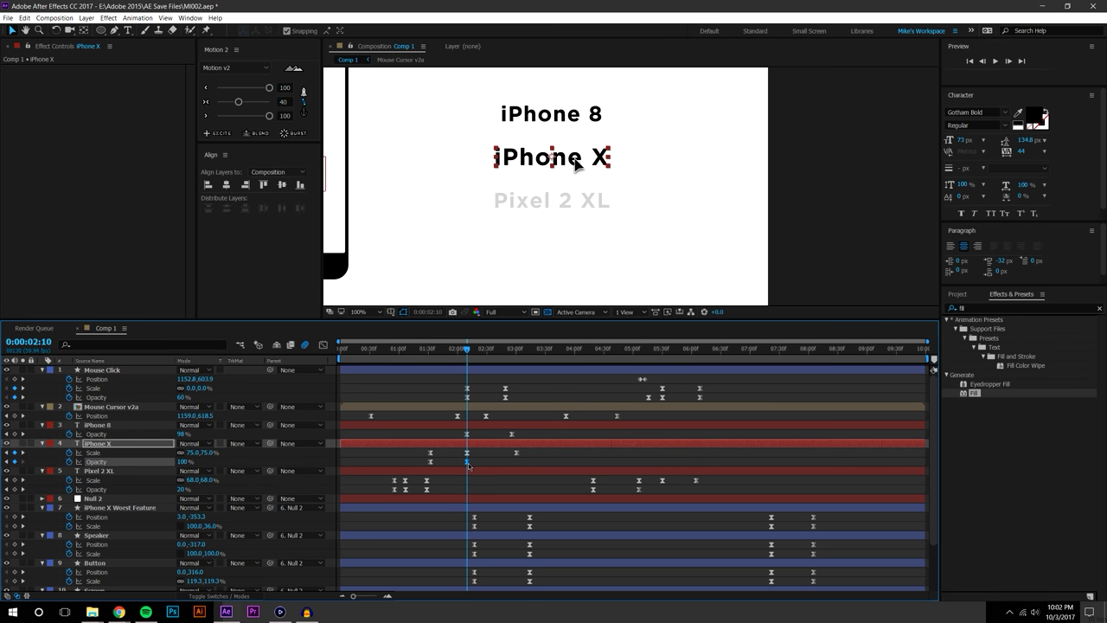
pyautogui.click(490, 463)
pyautogui.moveTo(517, 453); pyautogui.dragTo(497, 453)
pyautogui.click(490, 461)
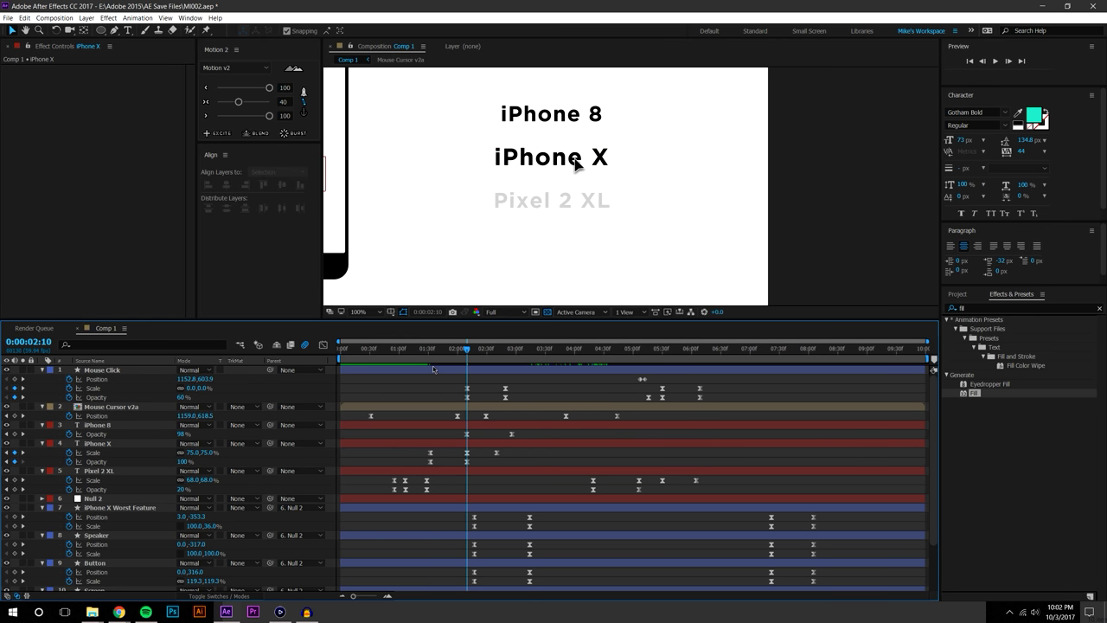
# Move the iPhone X label's last scale keyframe to about 0:00:03:00 for a slower scale-down, and preview the change
pyautogui.click(995, 62)
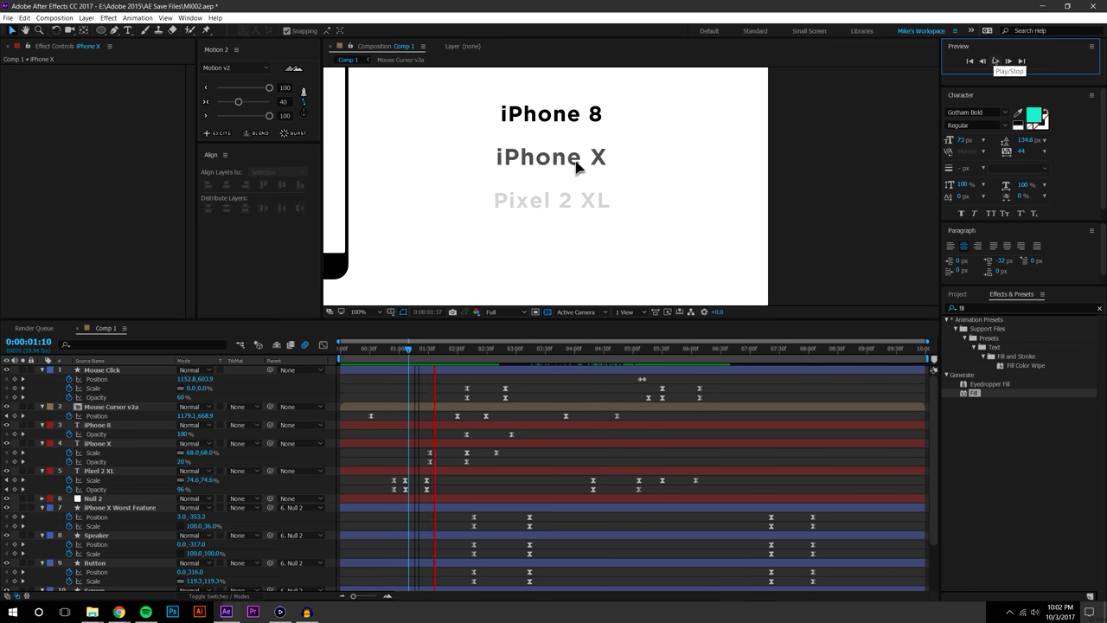
pyautogui.click(502, 449)
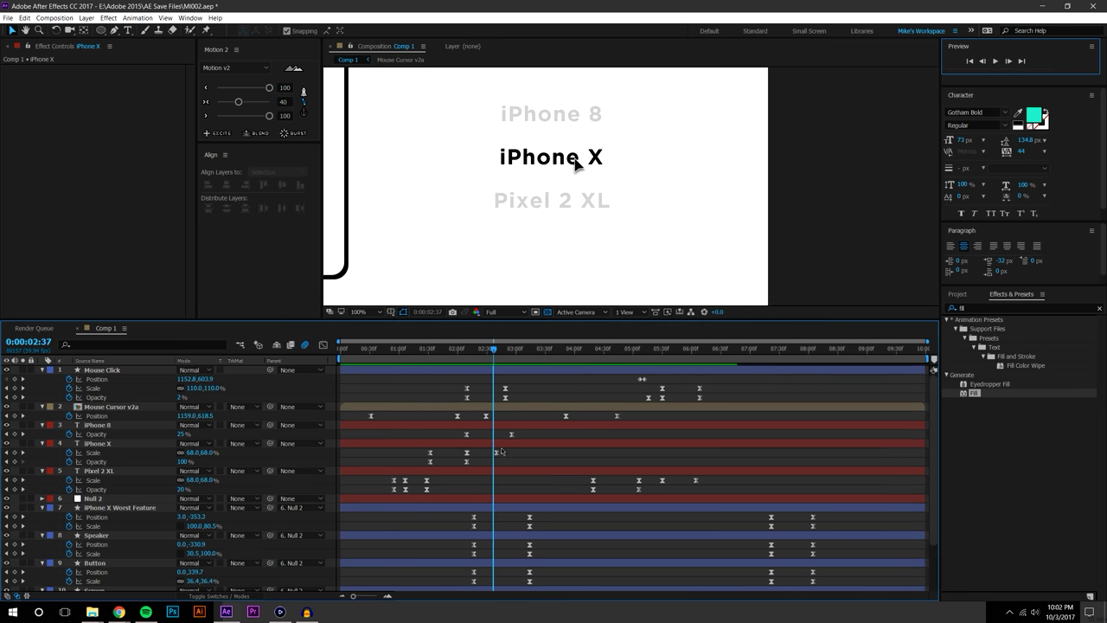
pyautogui.moveTo(497, 452); pyautogui.dragTo(518, 453)
pyautogui.press('space')
pyautogui.click(996, 62)
# Try to shift the Mouse Click layer's second-click scale and opacity keyframes slightly later
pyautogui.moveTo(396, 346); pyautogui.dragTo(671, 394)
pyautogui.click(659, 426)
pyautogui.click(666, 415)
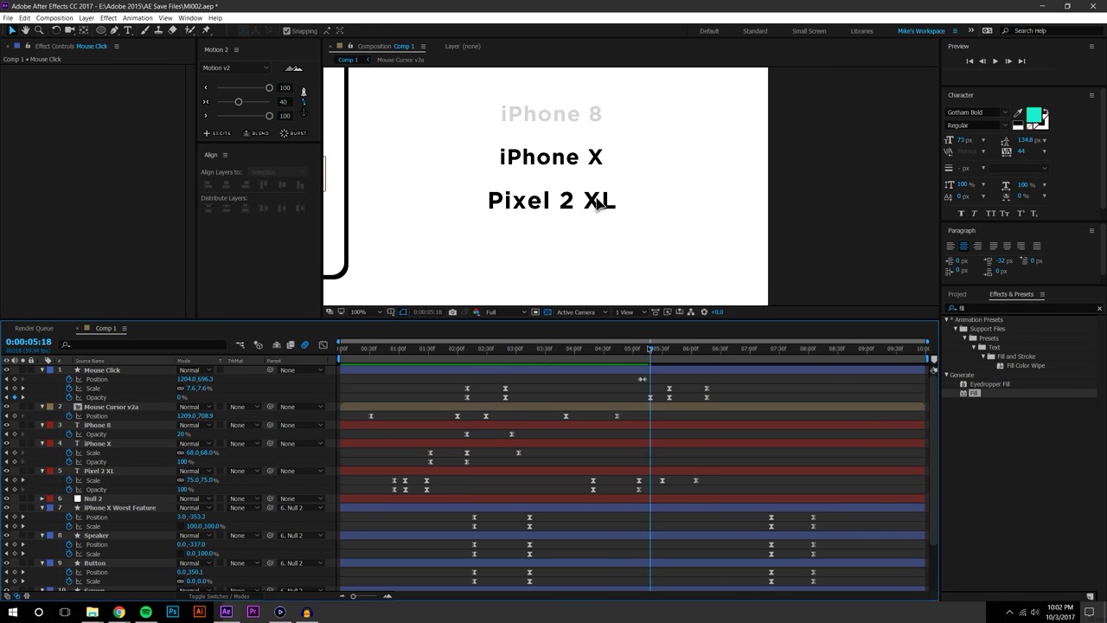
pyautogui.moveTo(650, 349); pyautogui.dragTo(591, 364)
pyautogui.hotkey('ctrl', 'z')
pyautogui.hotkey('ctrl', 'z')
pyautogui.click(692, 413)
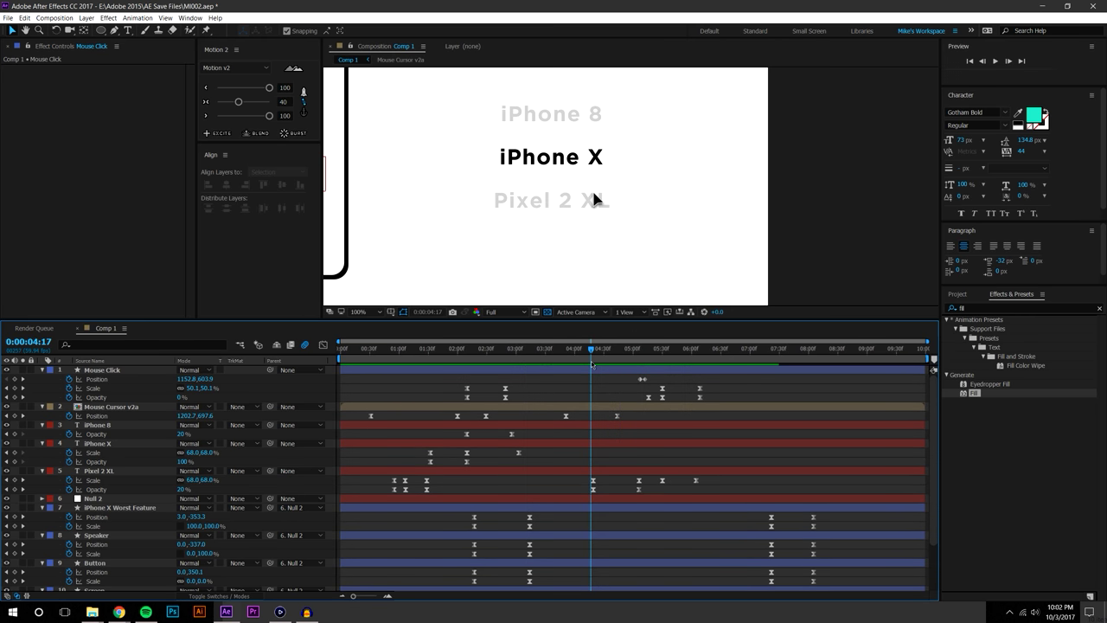
# Add a 100% opacity keyframe to the iPhone X label at 0:00:04:19, where the Pixel 2 XL highlight begins
pyautogui.press('j')
pyautogui.press('k')
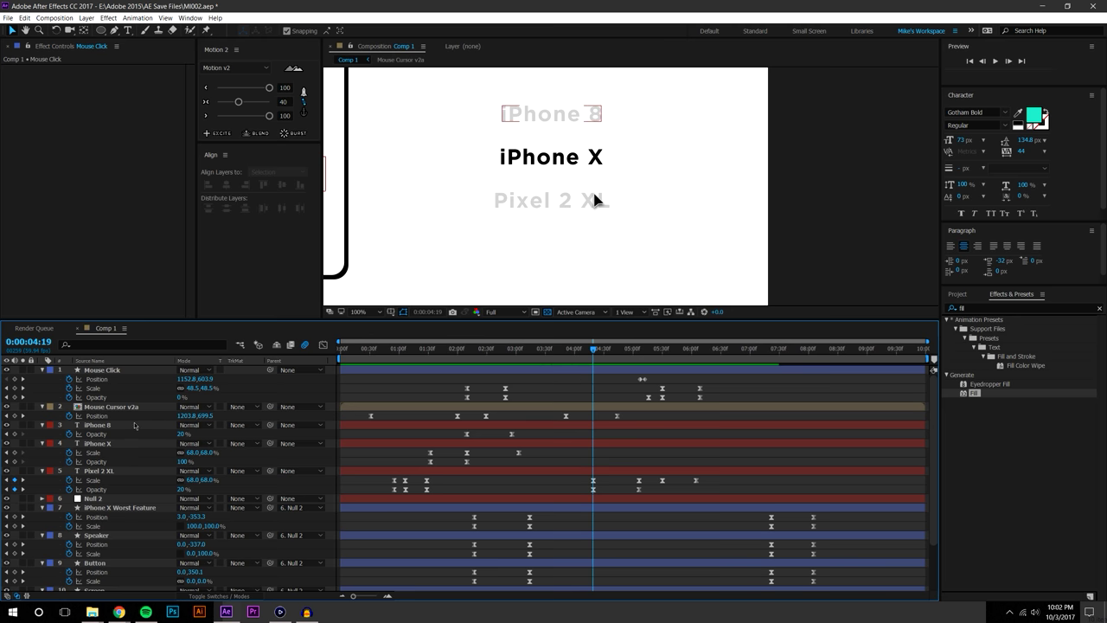
pyautogui.click(130, 443)
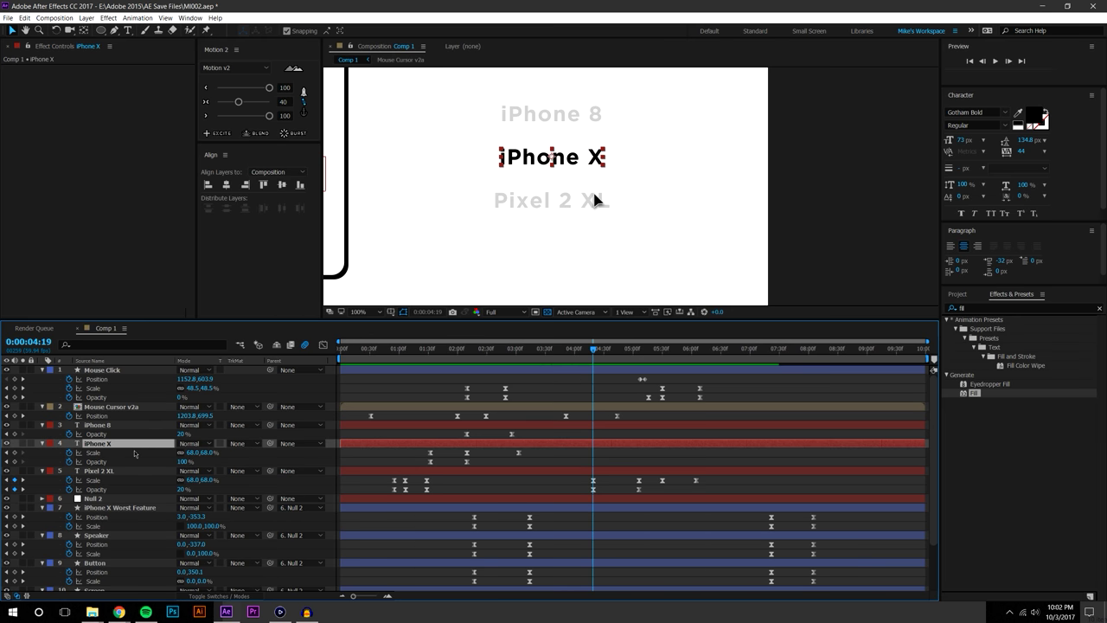
pyautogui.click(14, 461)
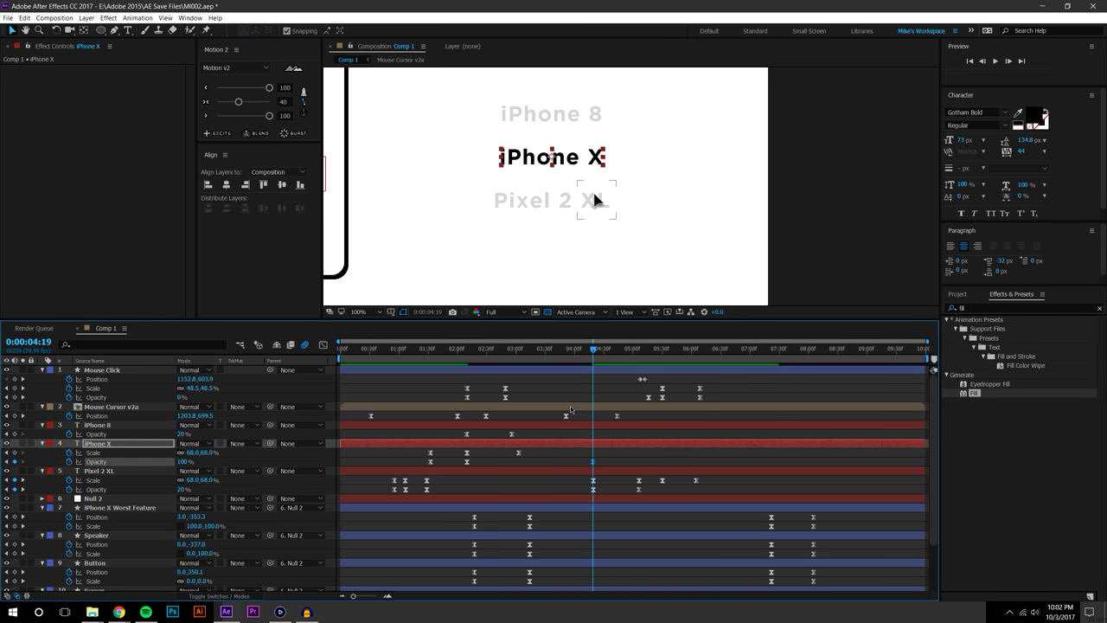
# Copy the iPhone 8 label's two fade-out opacity keyframes to the iPhone X label at 0:00:04:19, and preview
pyautogui.press('k')
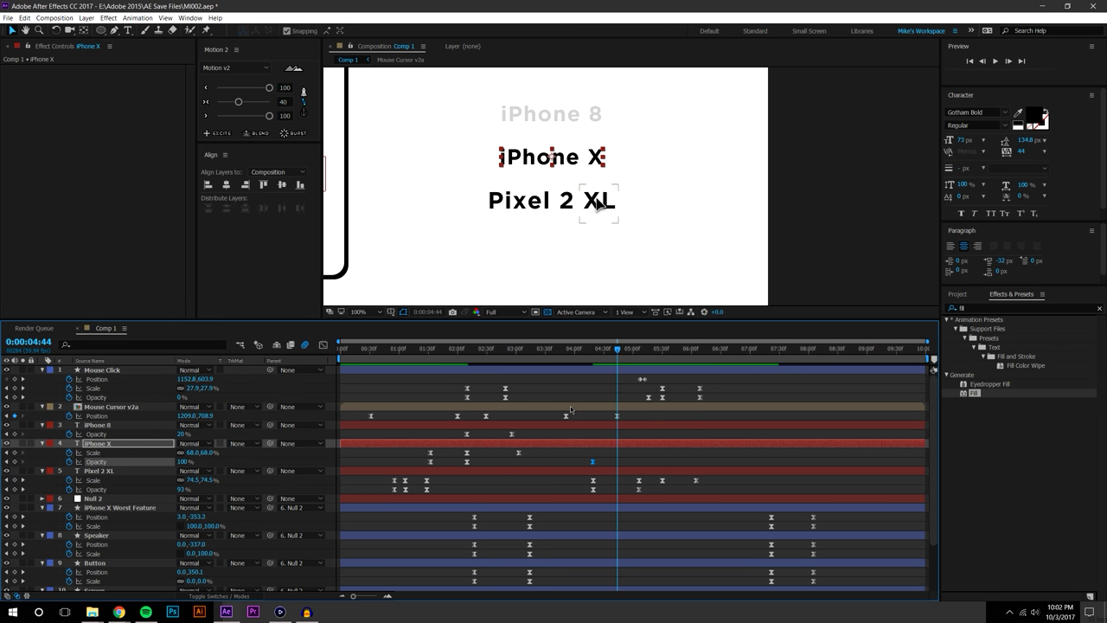
pyautogui.press('k')
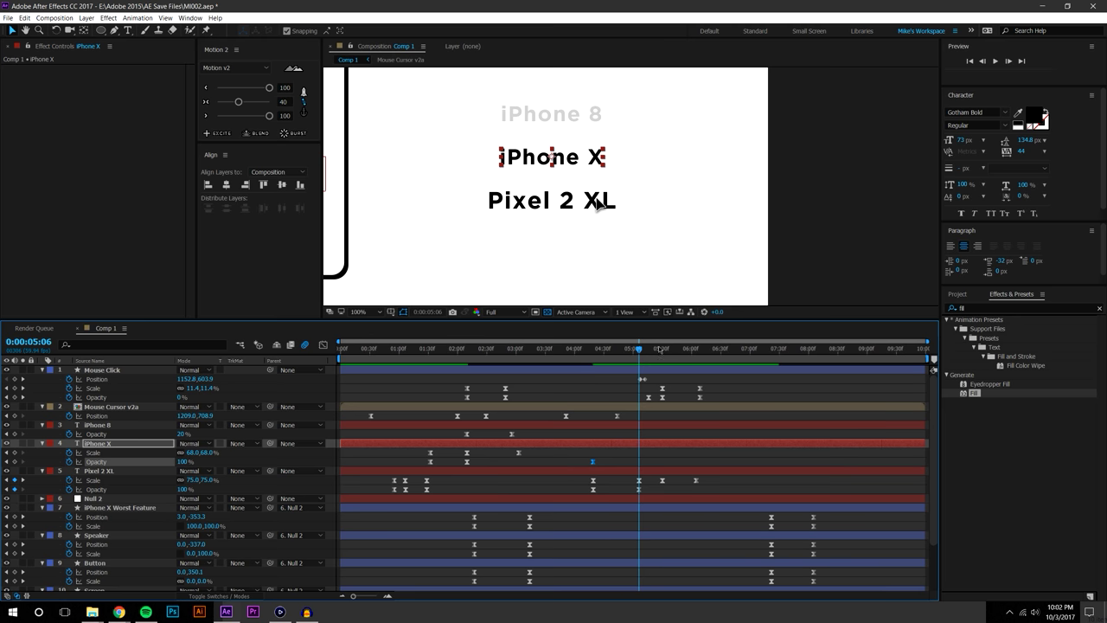
pyautogui.moveTo(625, 350); pyautogui.dragTo(605, 350)
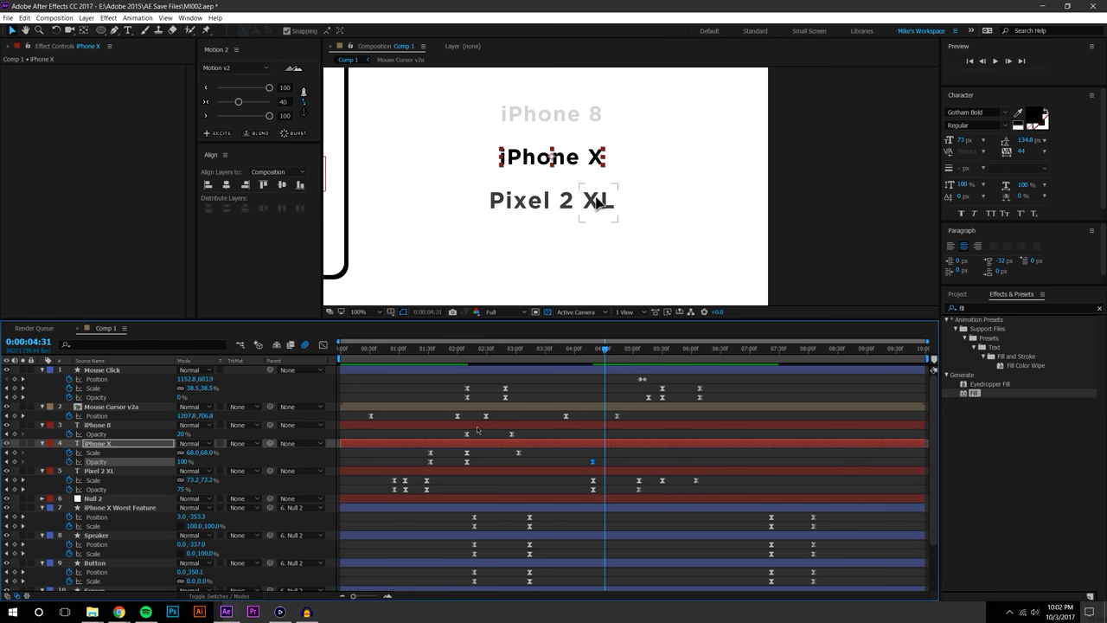
pyautogui.moveTo(454, 436); pyautogui.dragTo(555, 444)
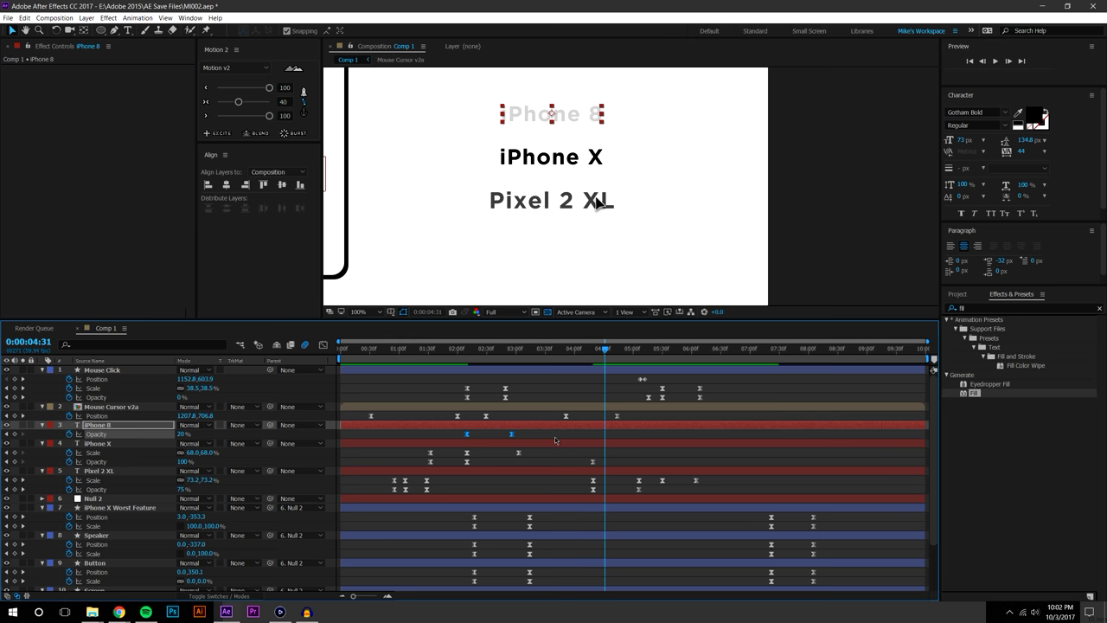
pyautogui.click(659, 465)
pyautogui.press('j')
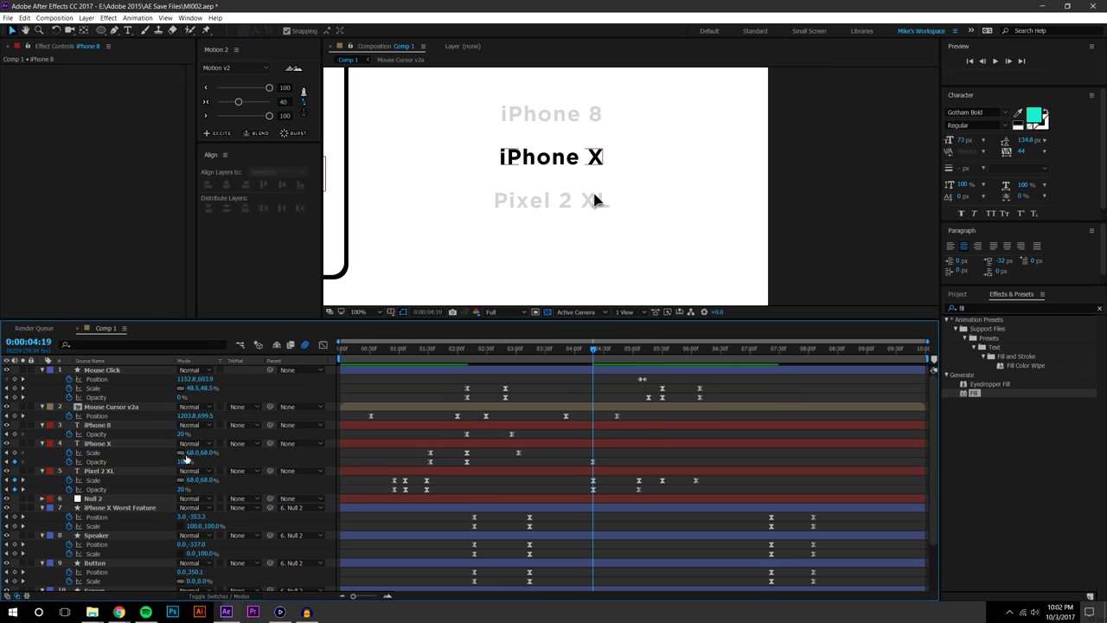
pyautogui.click(105, 462)
pyautogui.hotkey('ctrl', 'v')
pyautogui.click(662, 463)
pyautogui.moveTo(594, 350); pyautogui.dragTo(627, 337)
pyautogui.press('space')
# Move the second morph's keyframes on the iPhone X Worst Feature, Speaker, Button, Screen and Body layers to start at 0:00:05:30, and preview
pyautogui.moveTo(693, 349); pyautogui.dragTo(664, 349)
pyautogui.scroll(-2, 745, 426)
pyautogui.moveTo(762, 460); pyautogui.dragTo(843, 575)
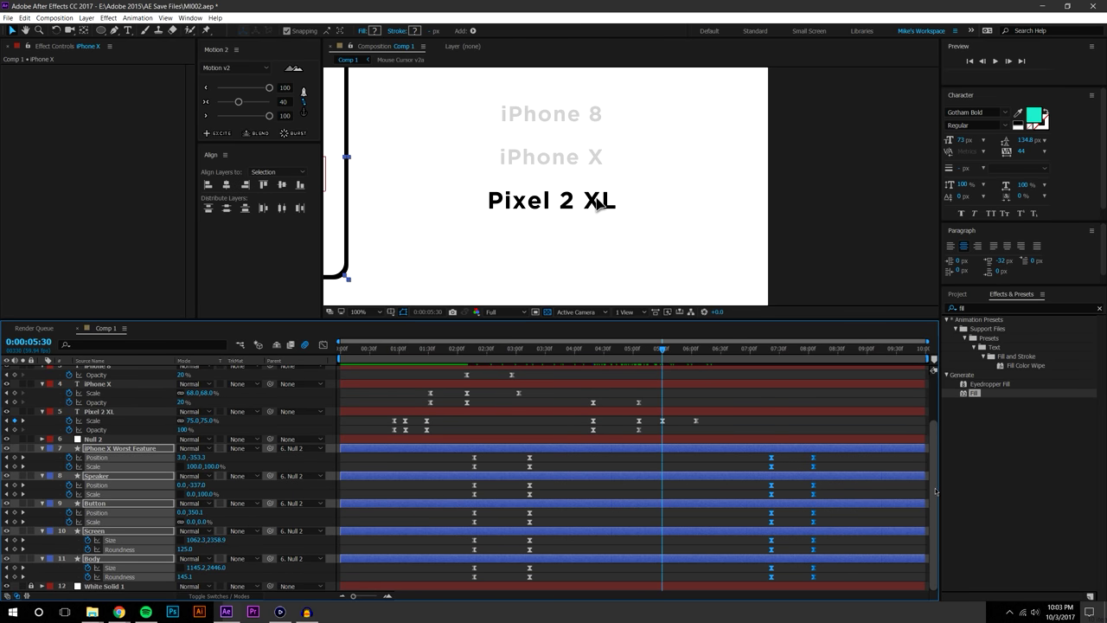
pyautogui.moveTo(665, 468); pyautogui.dragTo(652, 468)
pyautogui.scroll(-4, 554, 194)
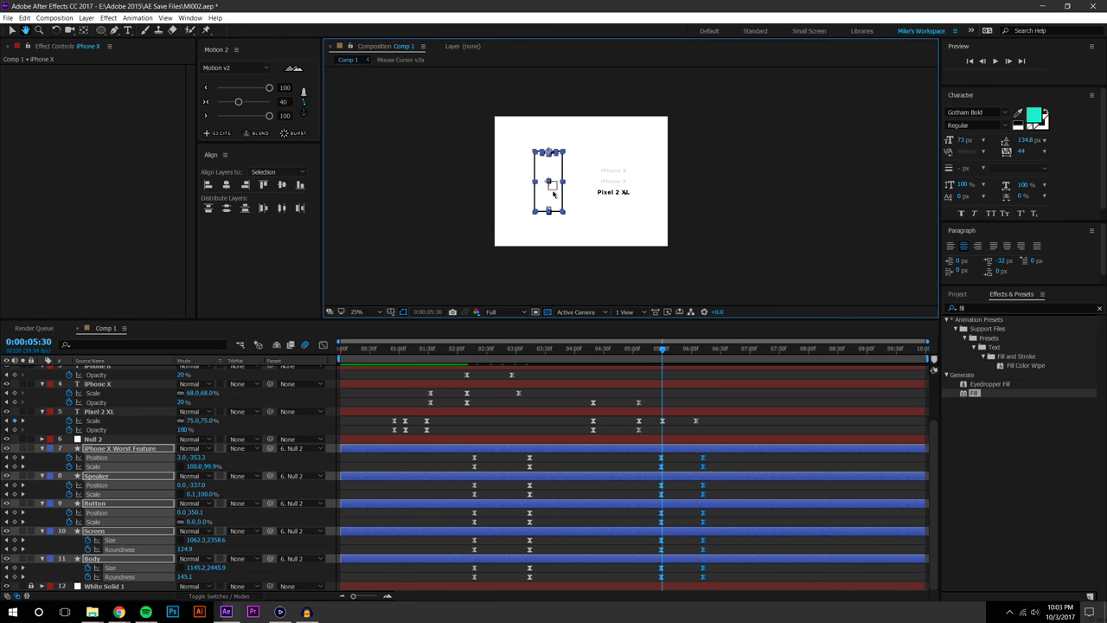
pyautogui.scroll(2, 554, 194)
pyautogui.click(730, 417)
pyautogui.moveTo(663, 350); pyautogui.dragTo(257, 320)
# Keyframe the Mouse Cursor v2a position at 0:00:06:59, and move the cursor onto the iPhone 8 label at 0:00:08:25
pyautogui.moveTo(344, 350); pyautogui.dragTo(749, 354)
pyautogui.scroll(2, 640, 178)
pyautogui.click(610, 222)
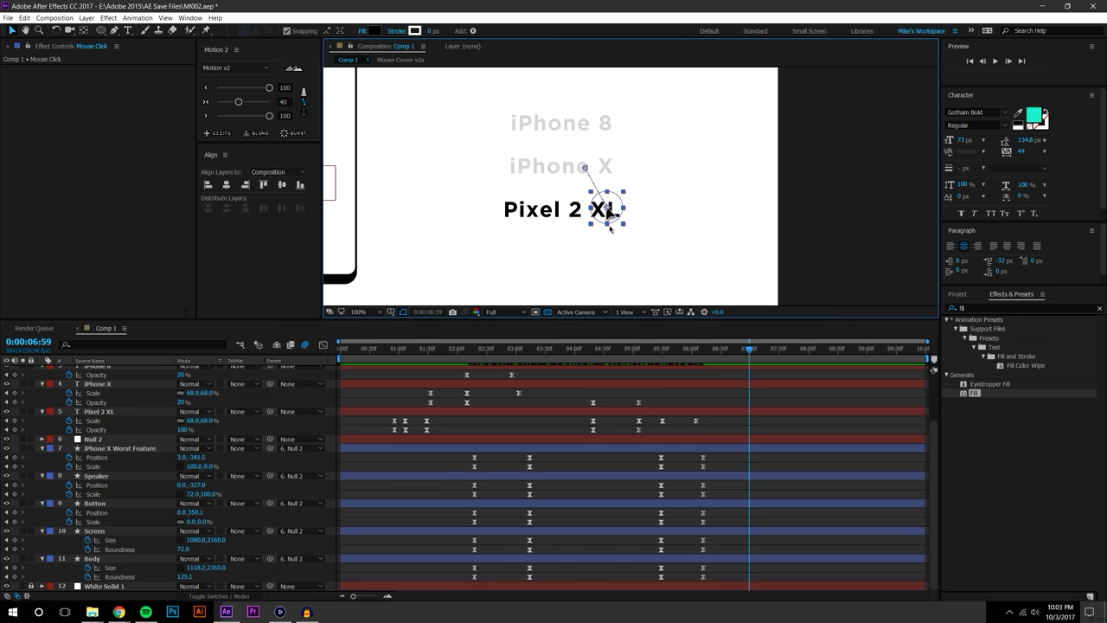
pyautogui.scroll(3, 138, 404)
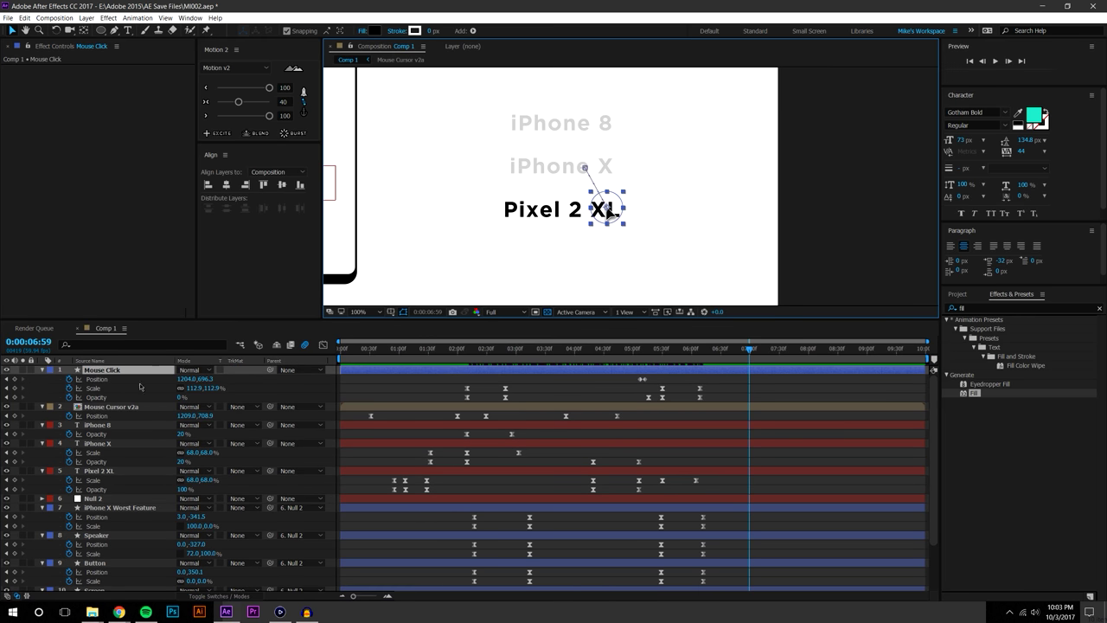
pyautogui.click(110, 406)
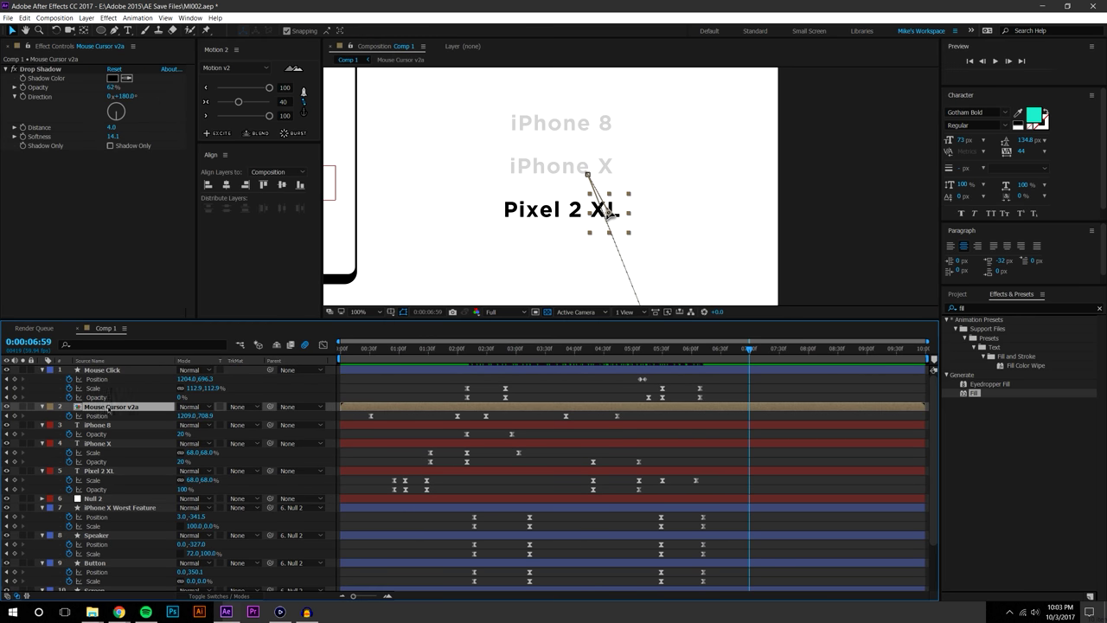
pyautogui.click(15, 417)
pyautogui.moveTo(749, 349); pyautogui.dragTo(833, 349)
pyautogui.moveTo(608, 214); pyautogui.dragTo(589, 131)
# Apply Motion 2 easing of 100 to the two new cursor position keyframes and preview the move to iPhone 8
pyautogui.moveTo(740, 413); pyautogui.dragTo(858, 425)
pyautogui.click(268, 116)
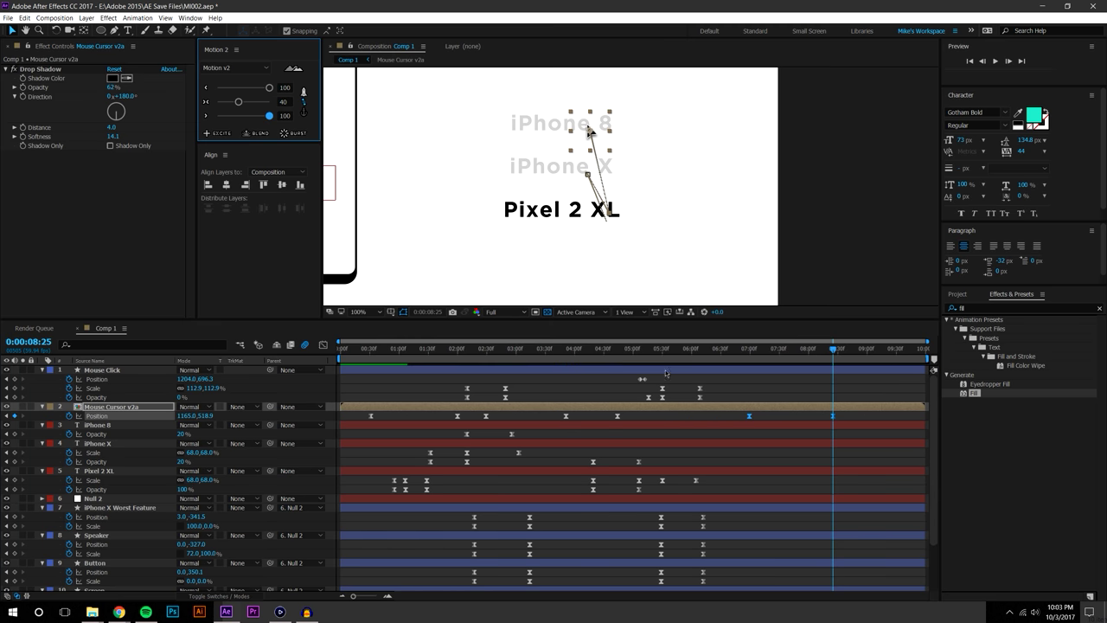
pyautogui.click(737, 351)
pyautogui.click(995, 61)
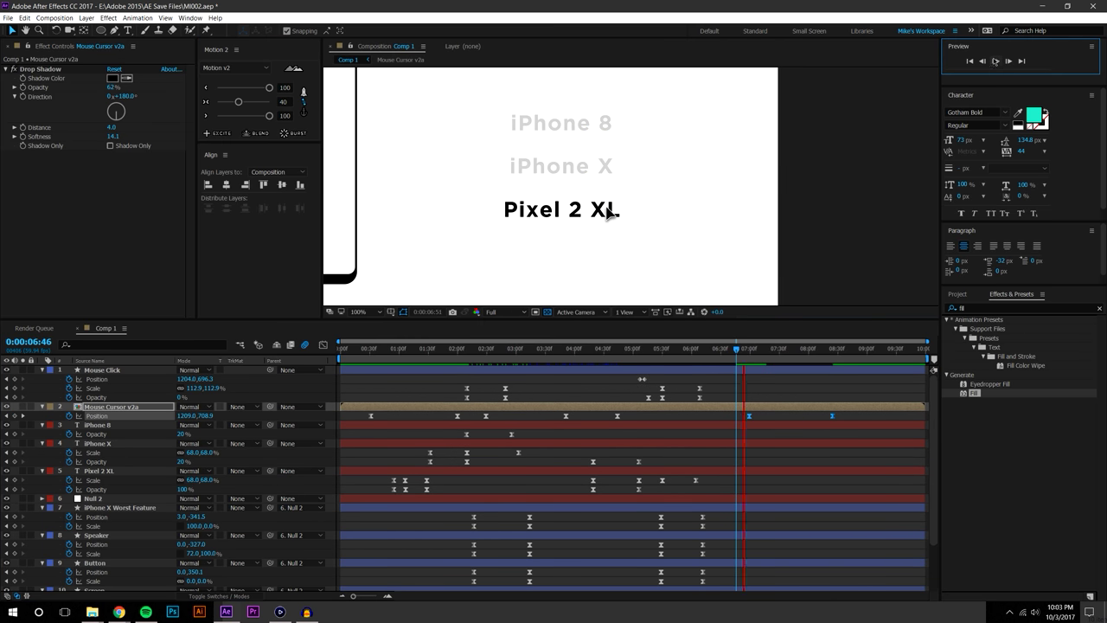
pyautogui.click(778, 350)
pyautogui.moveTo(778, 351)
pyautogui.mouseDown()
pyautogui.moveTo(701, 349)
pyautogui.moveTo(763, 340)
pyautogui.mouseUp()
pyautogui.click(786, 389)
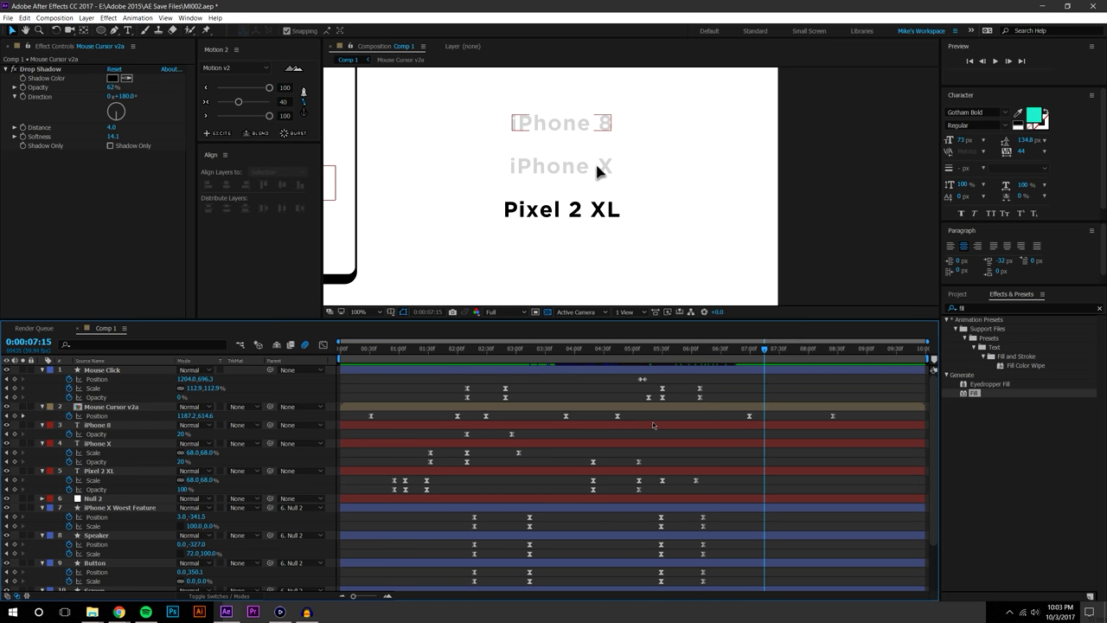
# Set the Comp 1 duration to 0:00:13:00
pyautogui.click(58, 18)
pyautogui.click(80, 42)
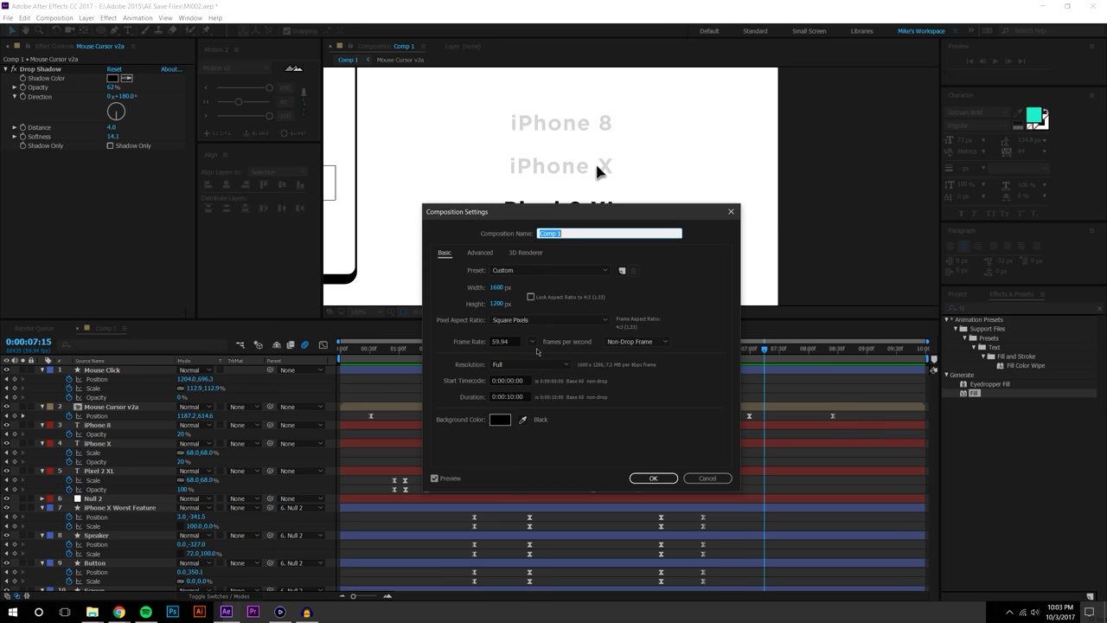
pyautogui.click(512, 396)
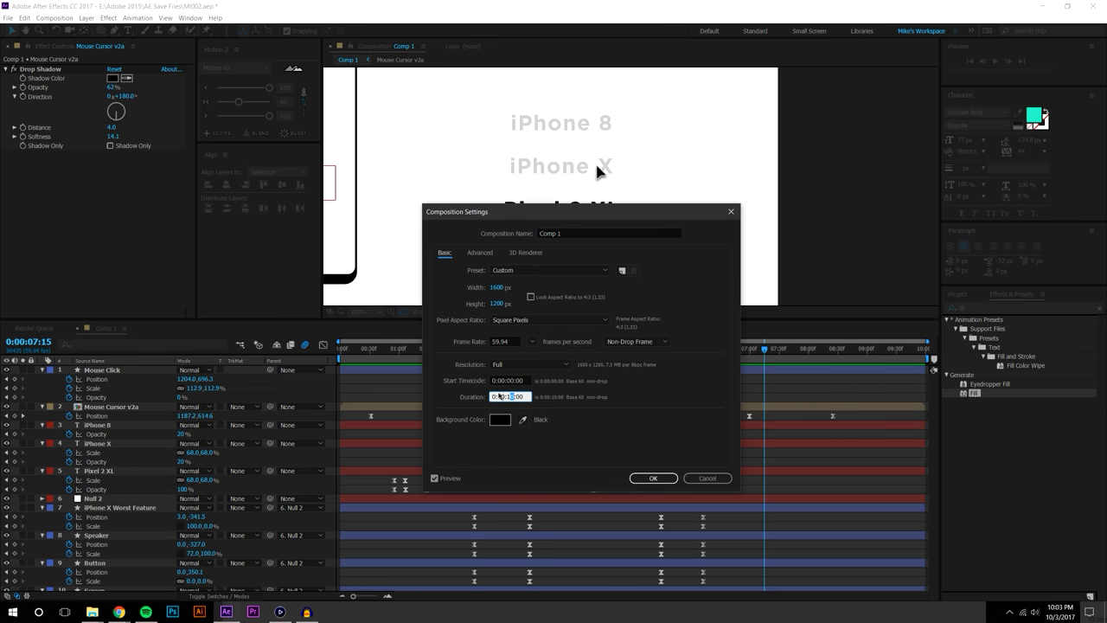
pyautogui.write('3')
pyautogui.press('Return')
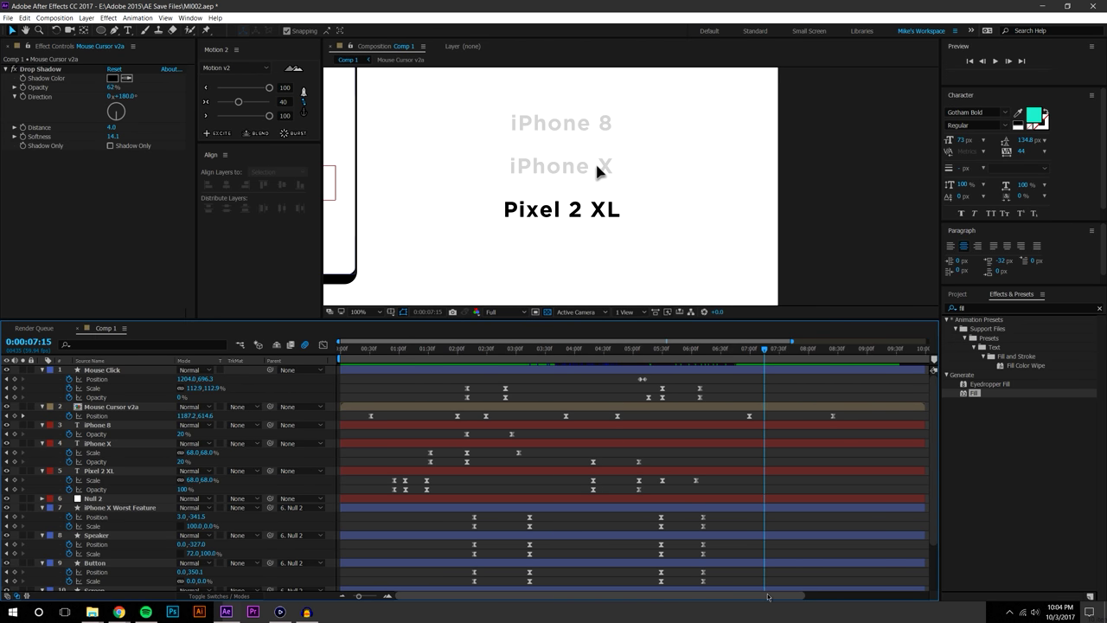
# Unlock White Solid 1 and extend the layers' out-points in Comp 1 to the 13-second end
pyautogui.moveTo(769, 596); pyautogui.dragTo(1026, 595)
pyautogui.click(732, 370)
pyautogui.scroll(-3, 740, 485)
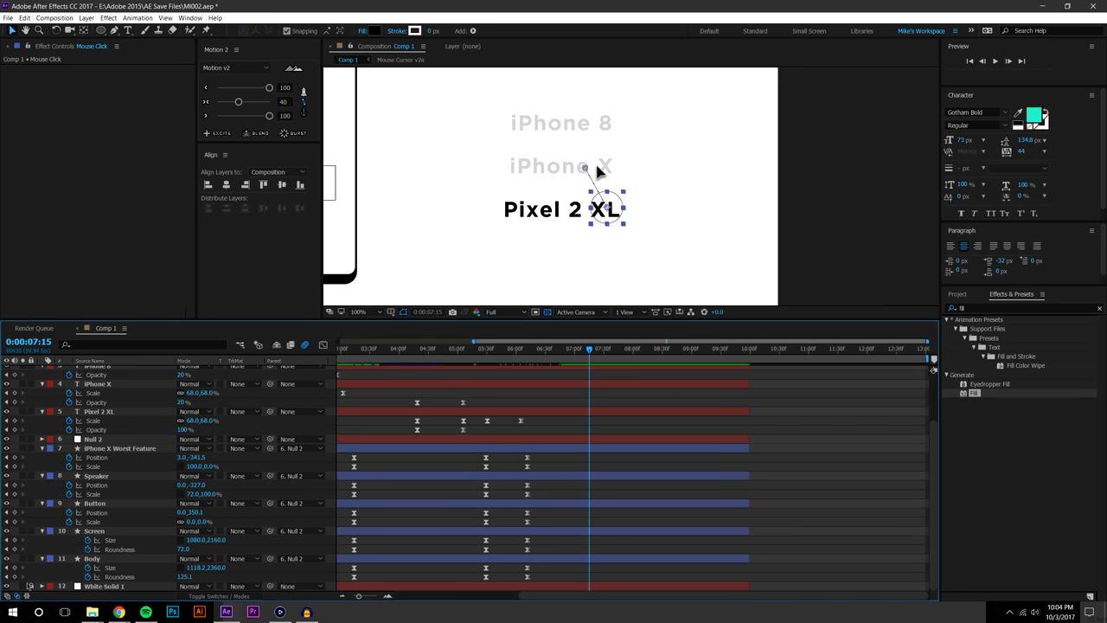
pyautogui.hotkey('ctrl', 'a')
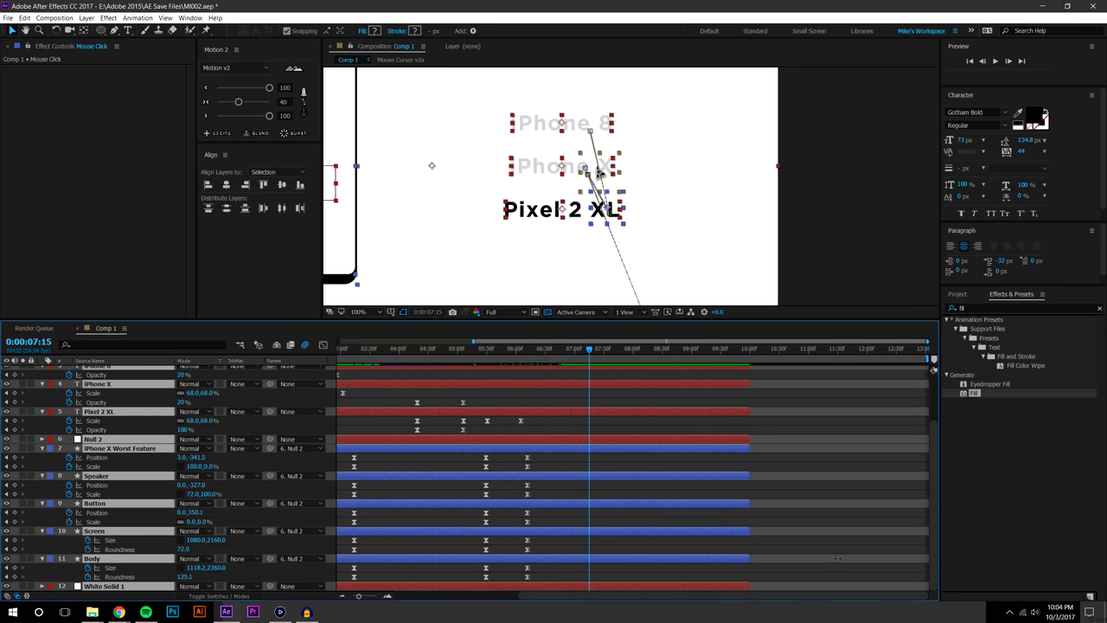
pyautogui.moveTo(837, 558); pyautogui.dragTo(931, 556)
# Turn off the visibility of all selected layers in Comp 1 and clear the selection
pyautogui.click(7, 586)
pyautogui.scroll(3, 573, 458)
pyautogui.click(611, 434)
pyautogui.click(580, 414)
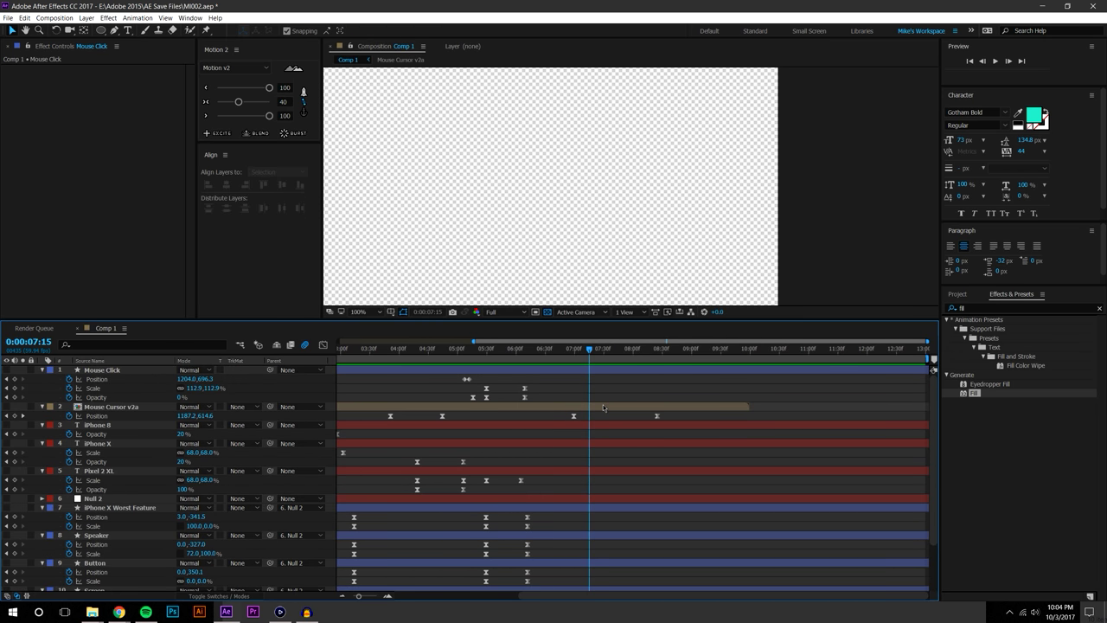
# Open the Mouse Cursor v2a composition and set its duration to 0:00:13:00
pyautogui.doubleClick(603, 407)
pyautogui.click(54, 17)
pyautogui.click(54, 36)
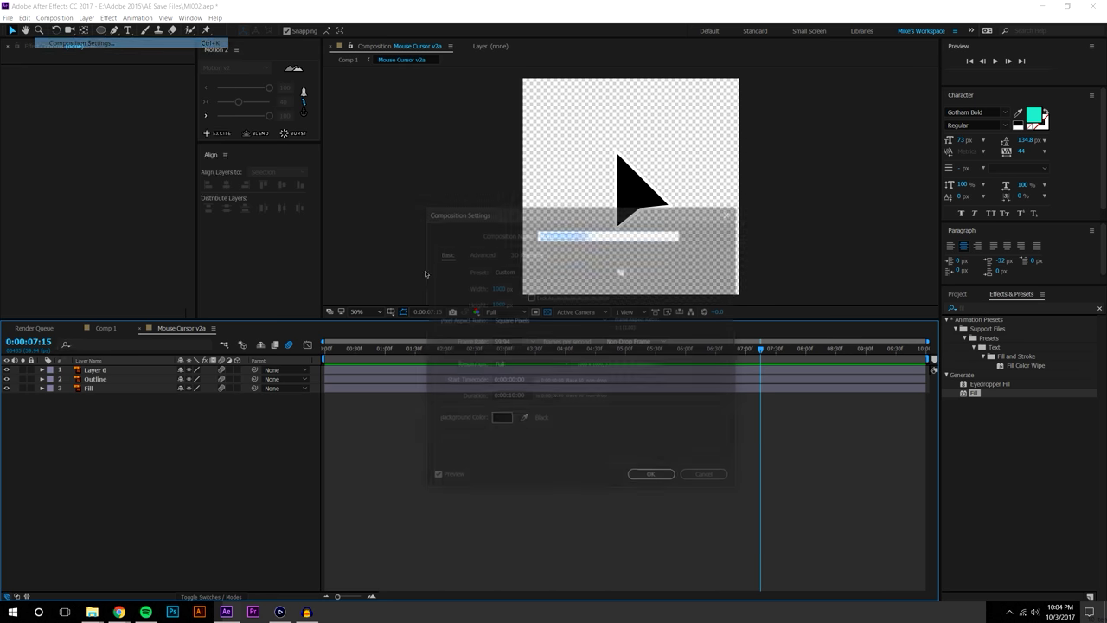
pyautogui.click(515, 396)
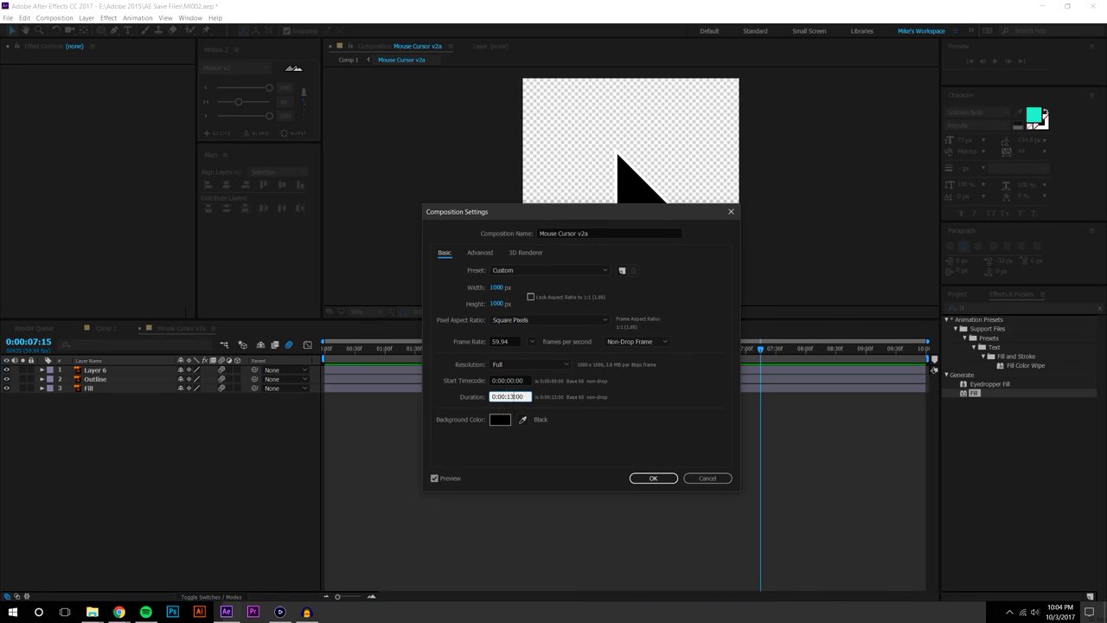
pyautogui.press('Return')
# Extend Layer 6, Outline and Fill to the 13-second end of the Mouse Cursor v2a composition
pyautogui.click(328, 597)
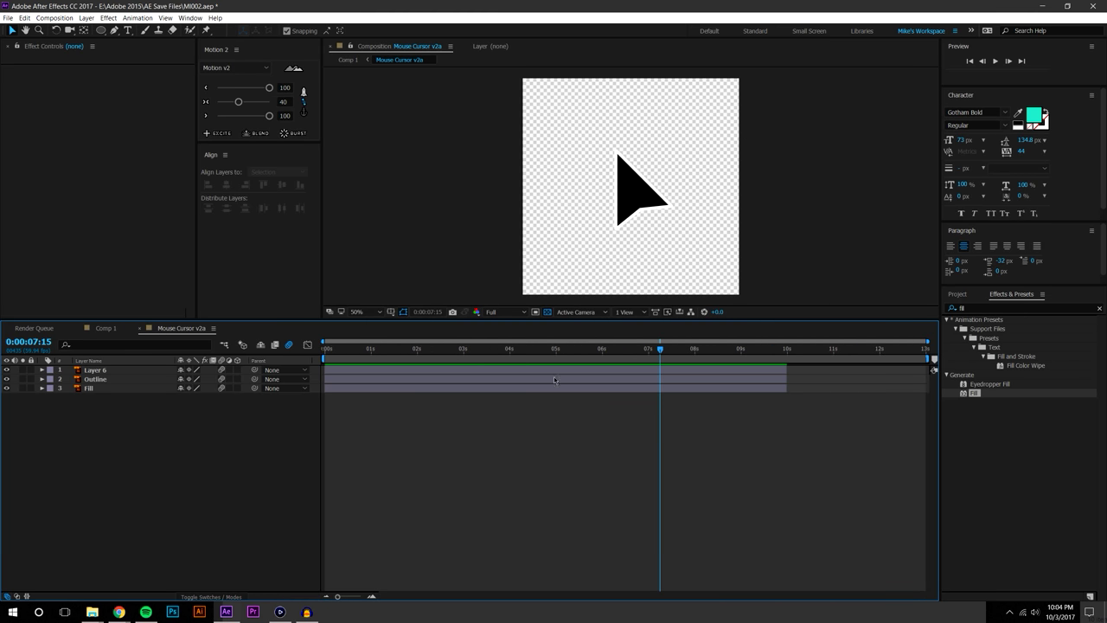
pyautogui.click(674, 371)
pyautogui.keyDown('shift'); pyautogui.click(673, 388); pyautogui.keyUp('shift')
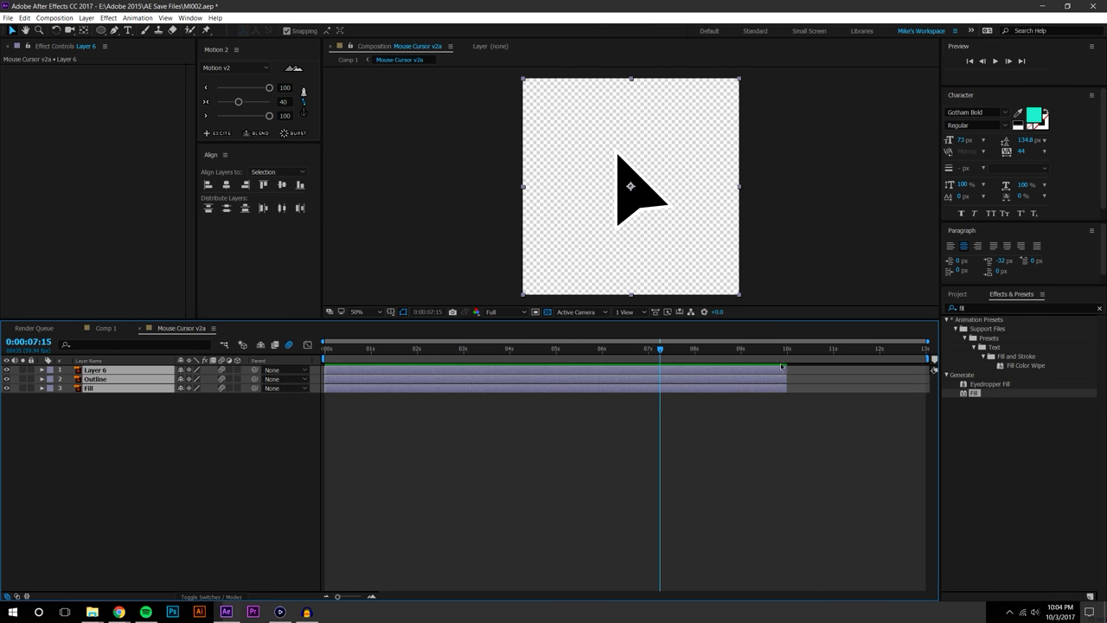
pyautogui.moveTo(1034, 382); pyautogui.dragTo(1038, 382)
# Return to Comp 1 and extend the Mouse Cursor v2a layer to the end of the timeline
pyautogui.click(139, 330)
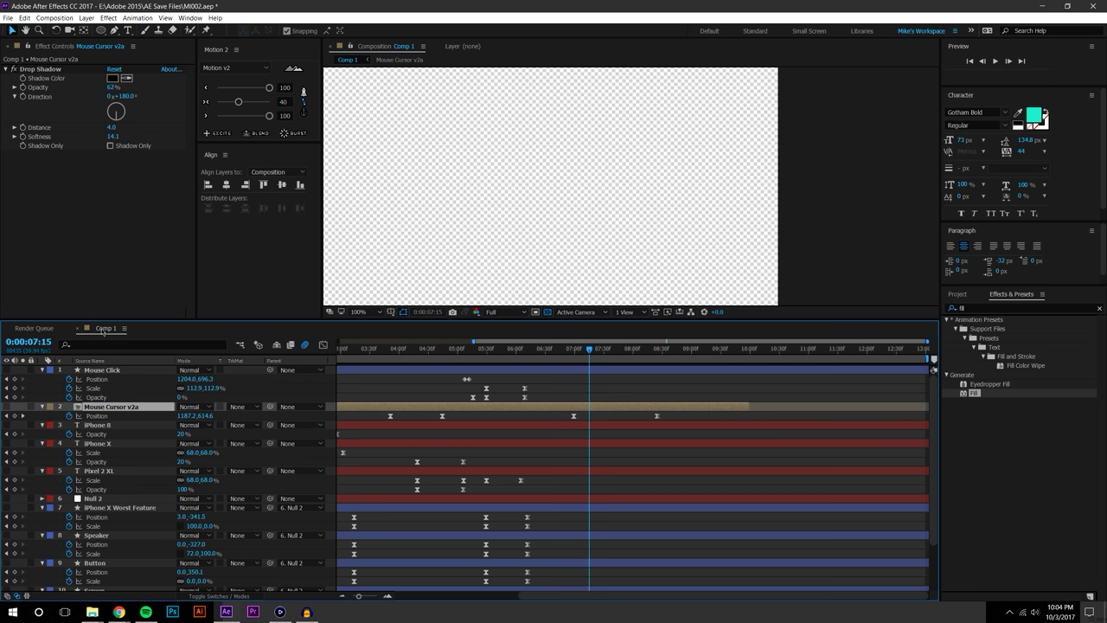
pyautogui.moveTo(793, 405); pyautogui.dragTo(934, 405)
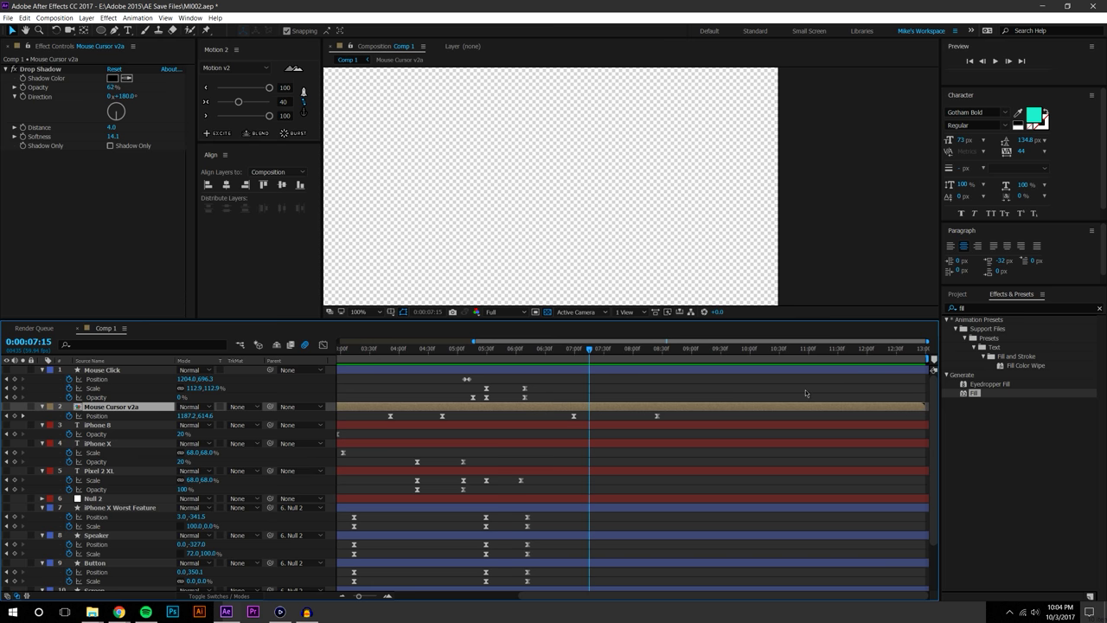
pyautogui.click(805, 393)
# Turn on the visibility of every Comp 1 layer, clear the selection and lock White Solid 1
pyautogui.scroll(-2, 541, 250)
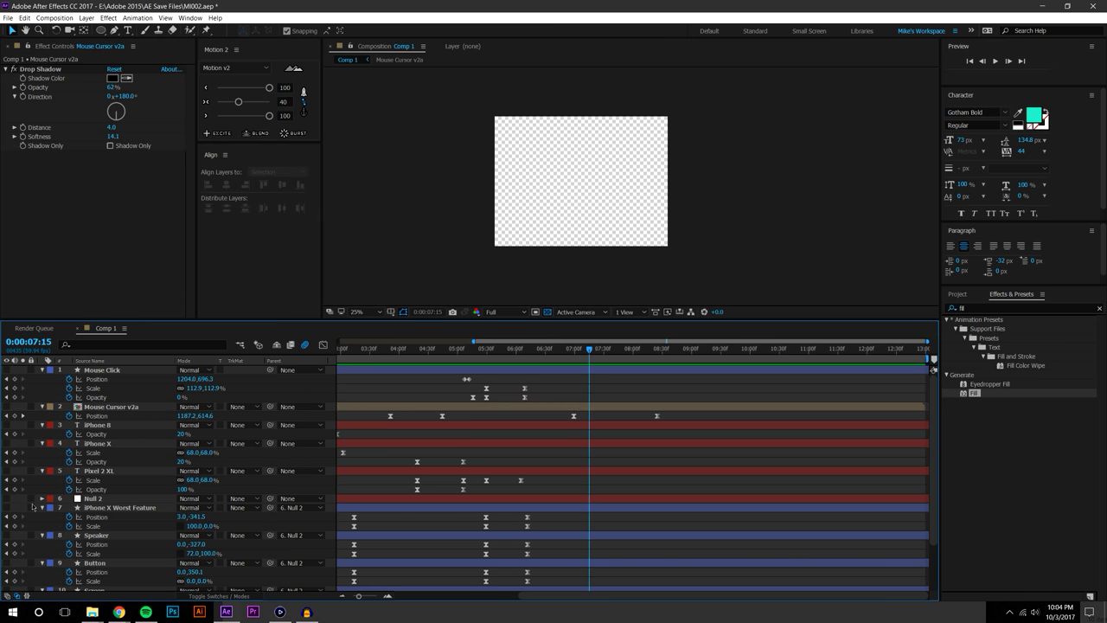
pyautogui.scroll(-3, 37, 506)
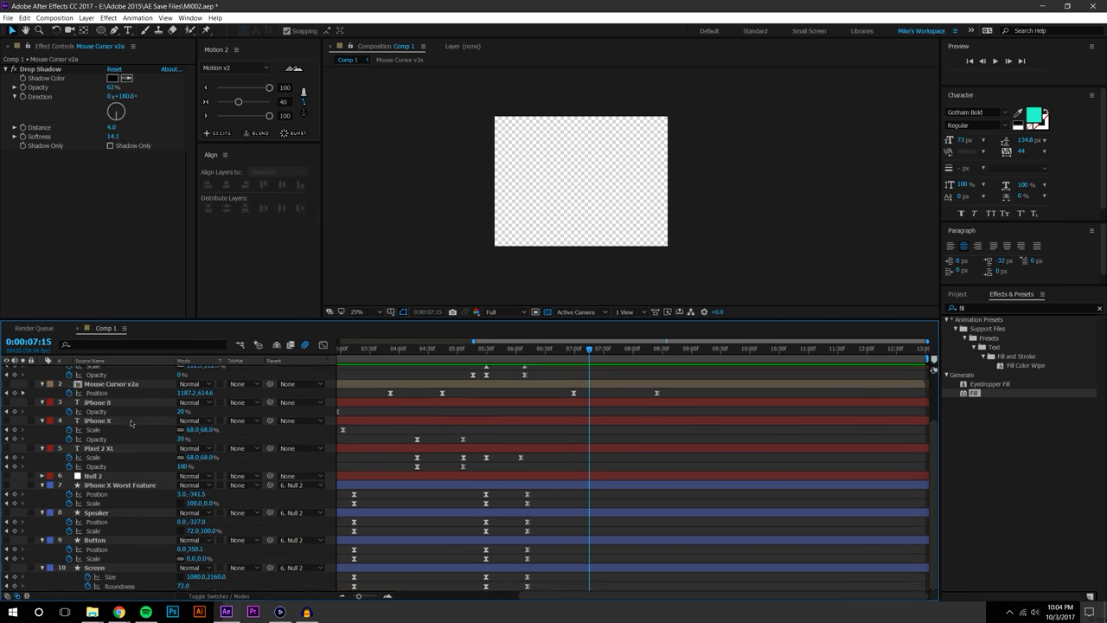
pyautogui.scroll(3, 146, 410)
pyautogui.click(108, 377)
pyautogui.scroll(-3, 127, 505)
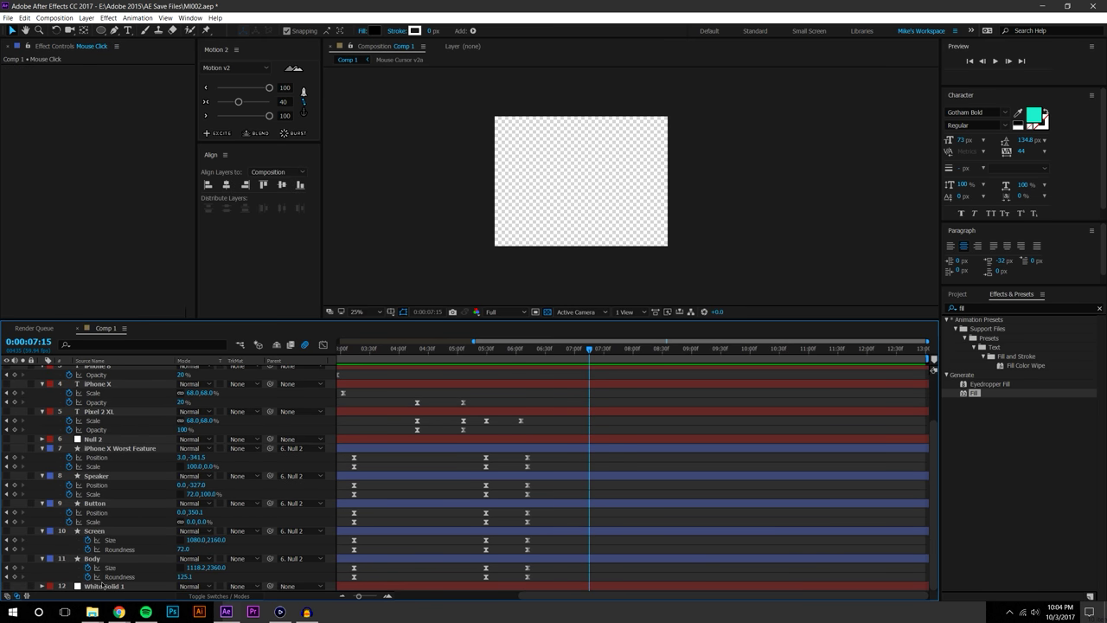
pyautogui.keyDown('shift'); pyautogui.click(102, 585); pyautogui.keyUp('shift')
pyautogui.click(7, 586)
pyautogui.press('F2')
pyautogui.click(31, 585)
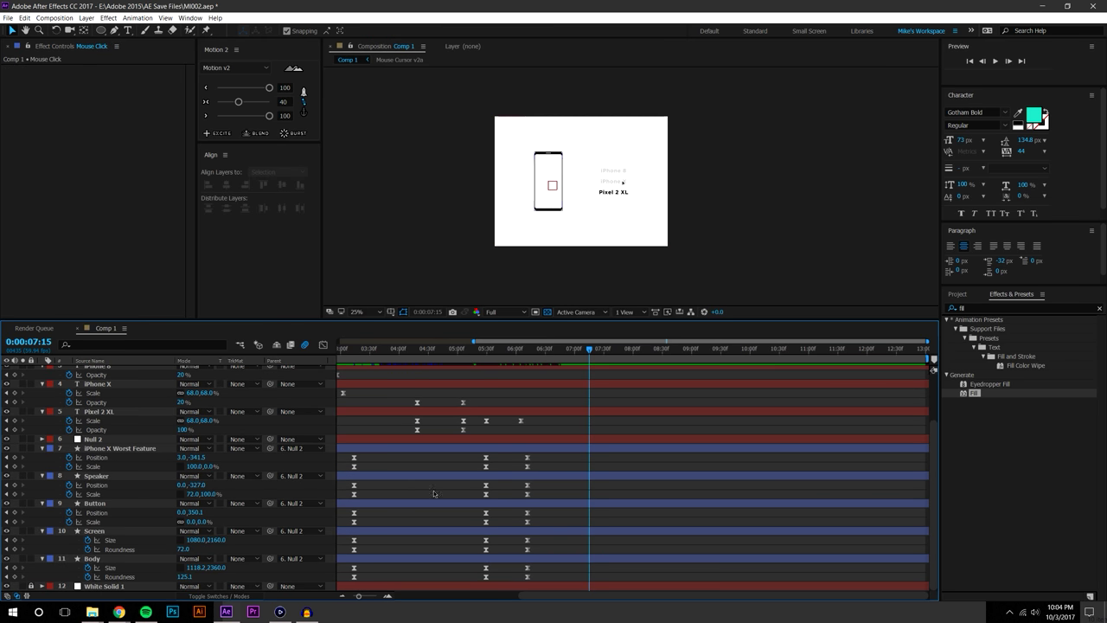
# Set the time to 0:00:07:12 and copy the Pixel 2 XL layer's second group of Scale and Opacity keyframes
pyautogui.scroll(3, 585, 416)
pyautogui.moveTo(567, 350); pyautogui.dragTo(585, 349)
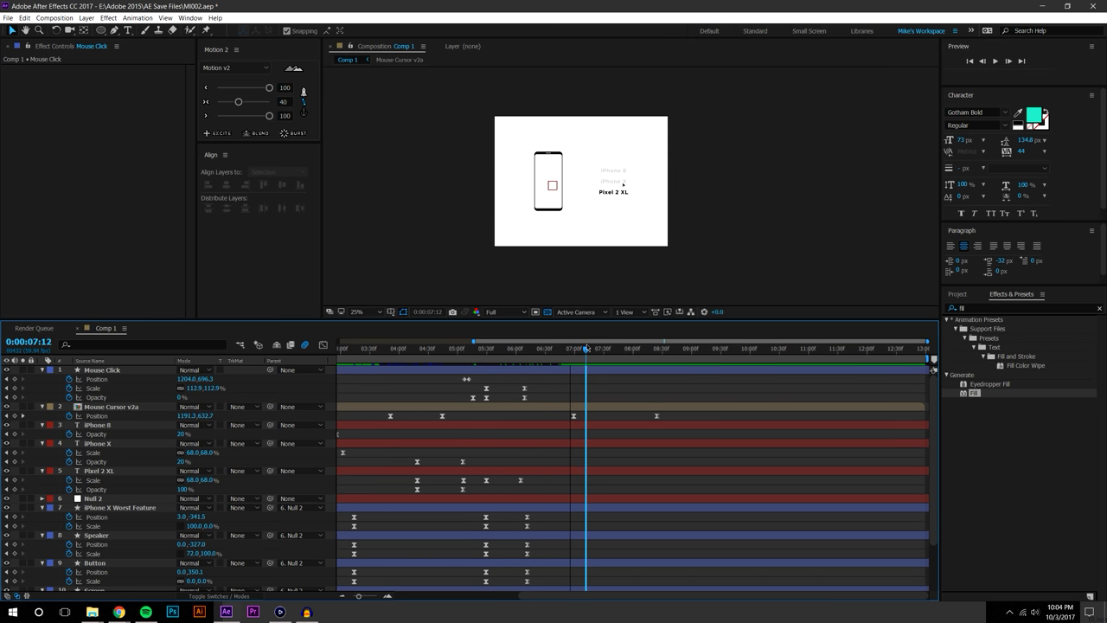
pyautogui.scroll(6, 623, 184)
pyautogui.scroll(-2, 563, 168)
pyautogui.press('v')
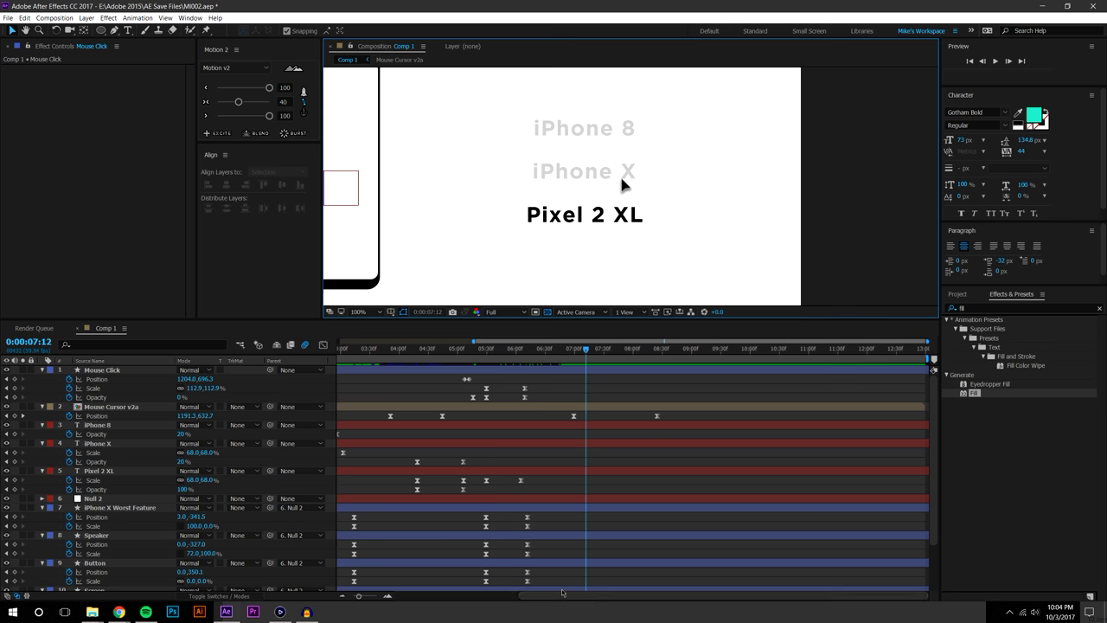
pyautogui.moveTo(562, 592); pyautogui.dragTo(437, 593)
pyautogui.click(584, 485)
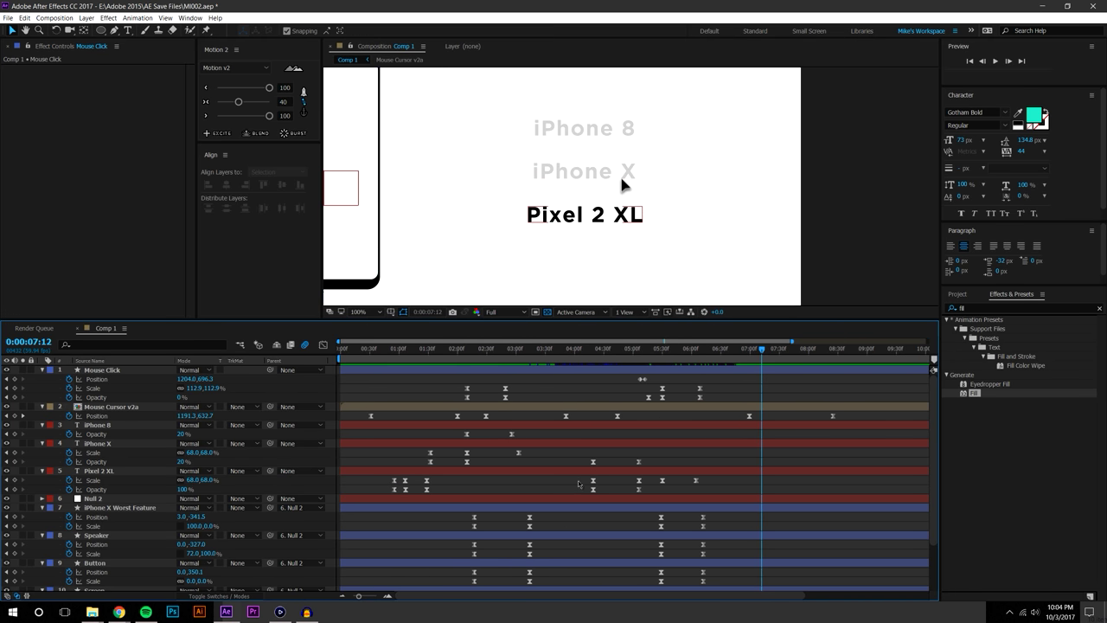
pyautogui.moveTo(583, 477); pyautogui.dragTo(706, 496)
pyautogui.hotkey('ctrl', 'c')
pyautogui.hotkey('ctrl', 'v')
pyautogui.click(785, 486)
pyautogui.press('space')
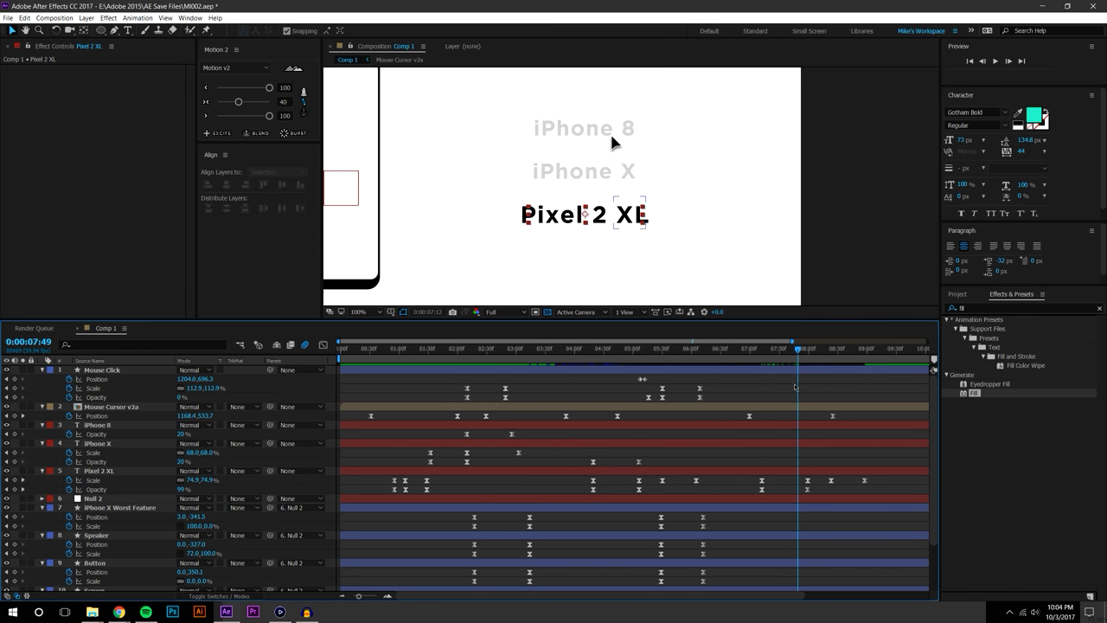
pyautogui.hotkey('ctrl', 'z')
# Paste the copied Scale and Opacity keyframes onto the iPhone X layer at 0:00:07:12 and preview them
pyautogui.click(766, 445)
pyautogui.hotkey('ctrl', 'v')
pyautogui.click(776, 427)
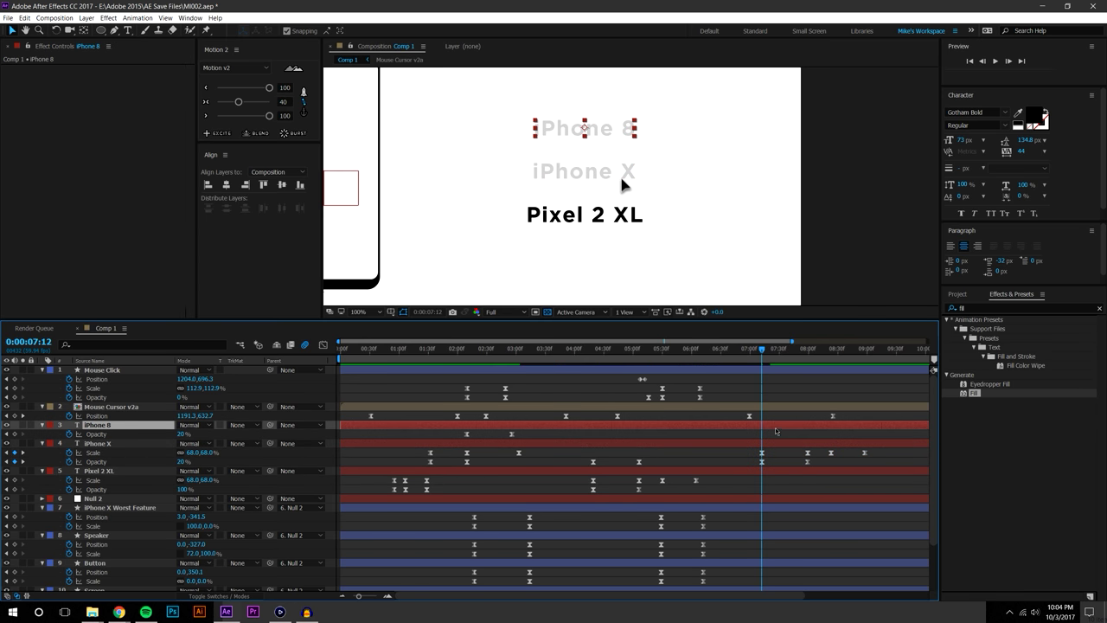
pyautogui.press('space')
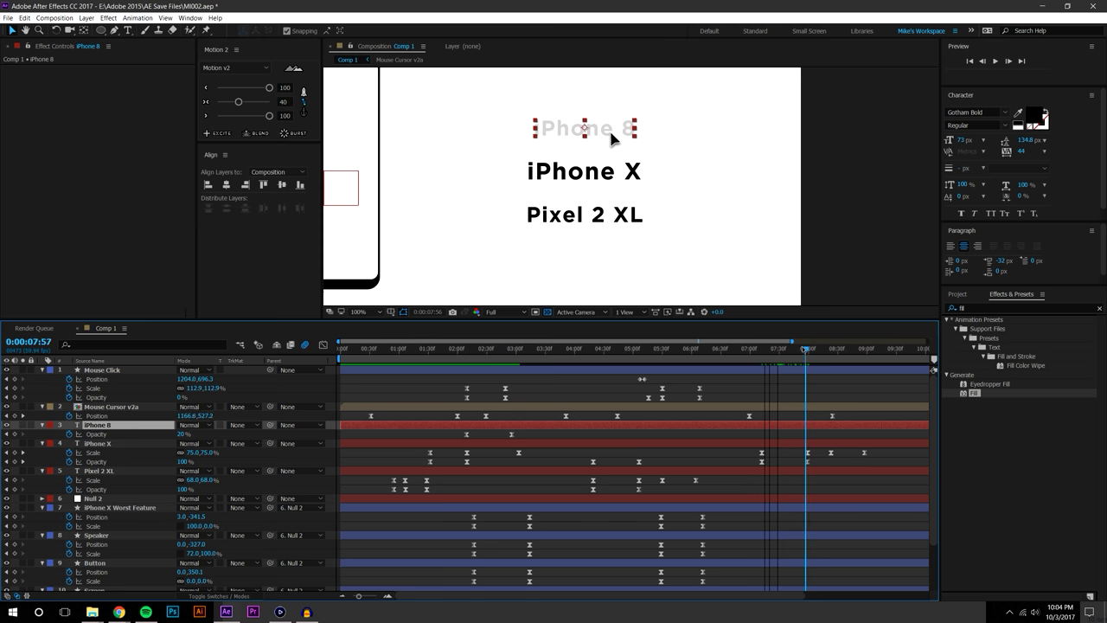
# Remove the surplus pasted Scale keyframe on iPhone X and move the highlight's peak Scale and Opacity keyframes earlier, to about 0:00:07:37
pyautogui.moveTo(798, 449); pyautogui.dragTo(891, 486)
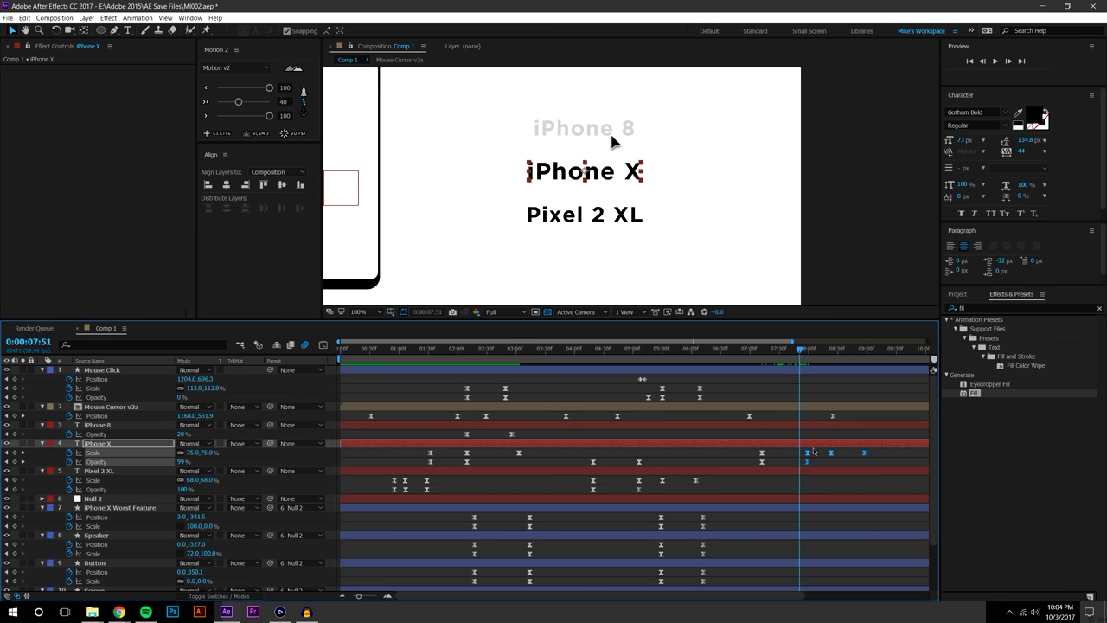
pyautogui.moveTo(830, 454)
pyautogui.mouseDown()
pyautogui.moveTo(801, 461)
pyautogui.moveTo(836, 456)
pyautogui.mouseUp()
pyautogui.press('Delete')
pyautogui.click(768, 415)
pyautogui.moveTo(746, 350); pyautogui.dragTo(814, 356)
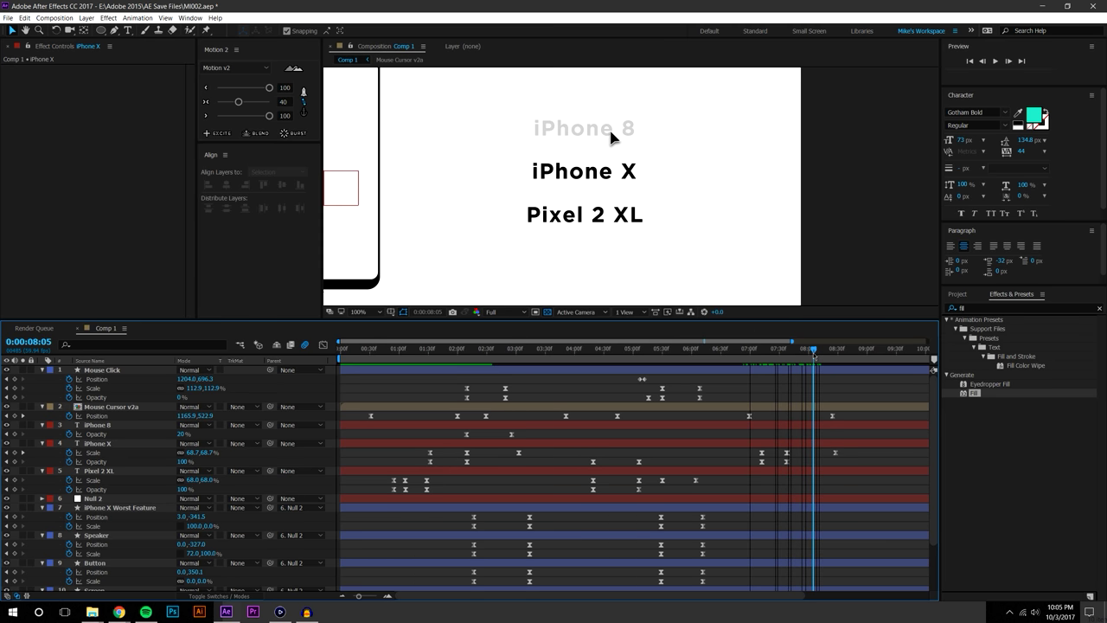
pyautogui.moveTo(834, 453); pyautogui.dragTo(821, 460)
pyautogui.click(182, 463)
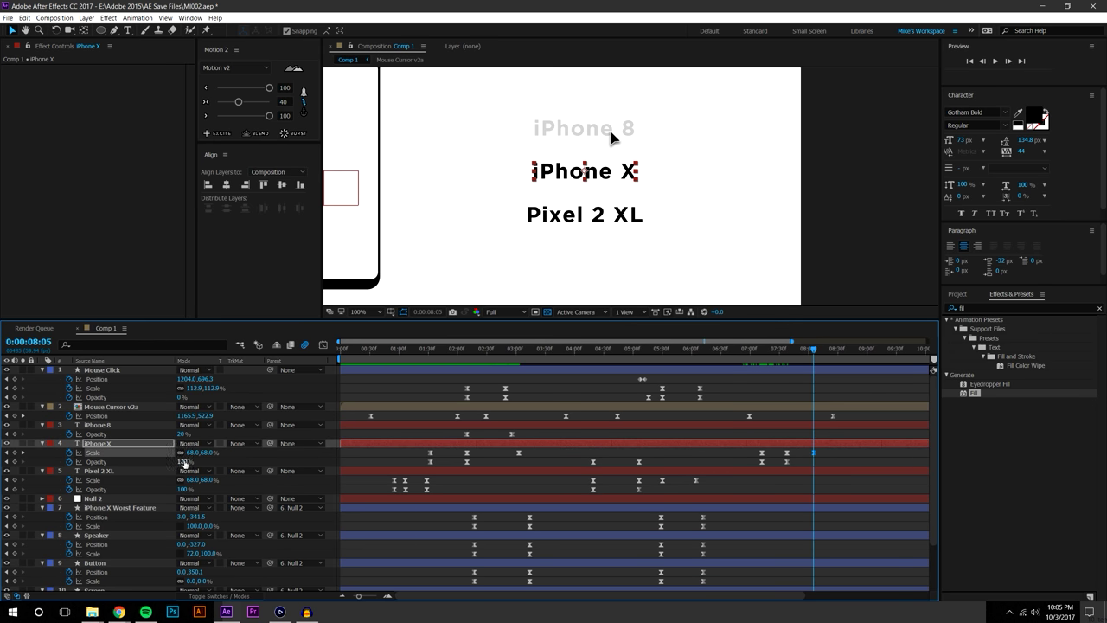
pyautogui.write('0')
pyautogui.press('Return')
pyautogui.click(835, 461)
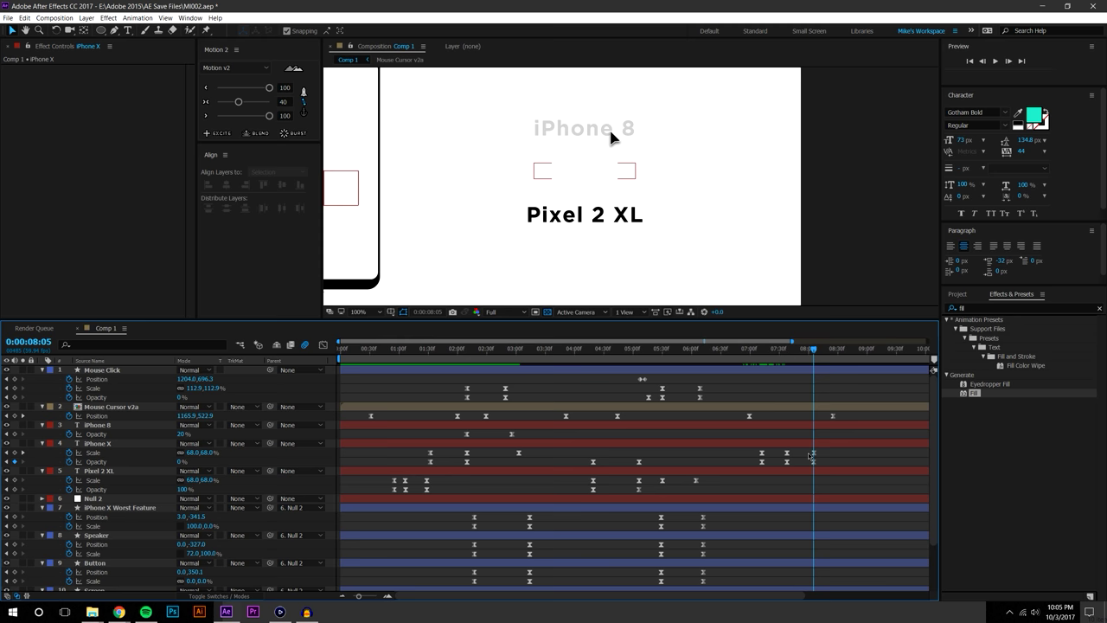
pyautogui.hotkey('ctrl', 'z')
pyautogui.hotkey('ctrl', 'z')
pyautogui.hotkey('ctrl', 'z')
# Copy the iPhone X layer's dimmed Scale and Opacity keyframes from the highlight's start and paste them at 0:00:08:06
pyautogui.click(387, 596)
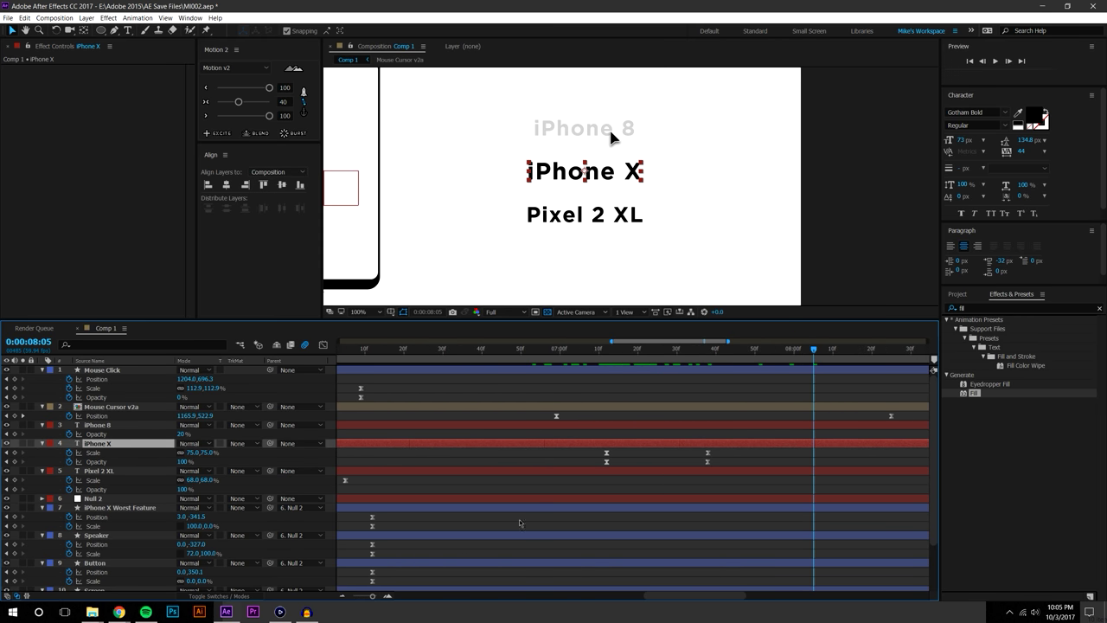
pyautogui.moveTo(604, 349); pyautogui.dragTo(599, 350)
pyautogui.moveTo(601, 449); pyautogui.dragTo(718, 470)
pyautogui.moveTo(600, 350); pyautogui.dragTo(655, 355)
pyautogui.press('space')
pyautogui.hotkey('ctrl', 'shift', 'a')
pyautogui.click(708, 452)
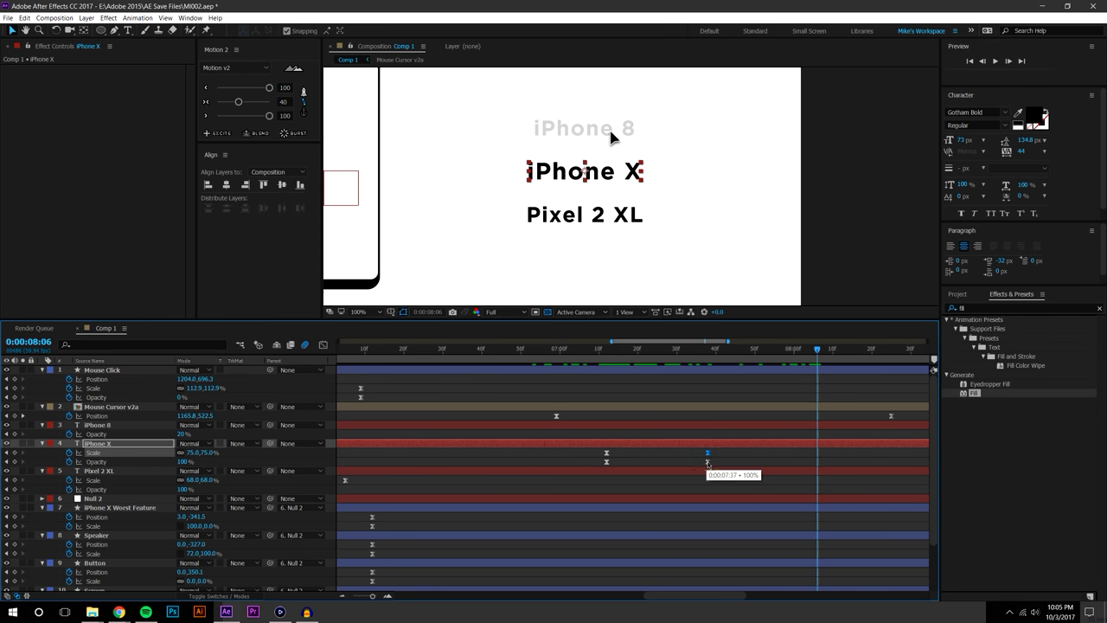
pyautogui.click(711, 461)
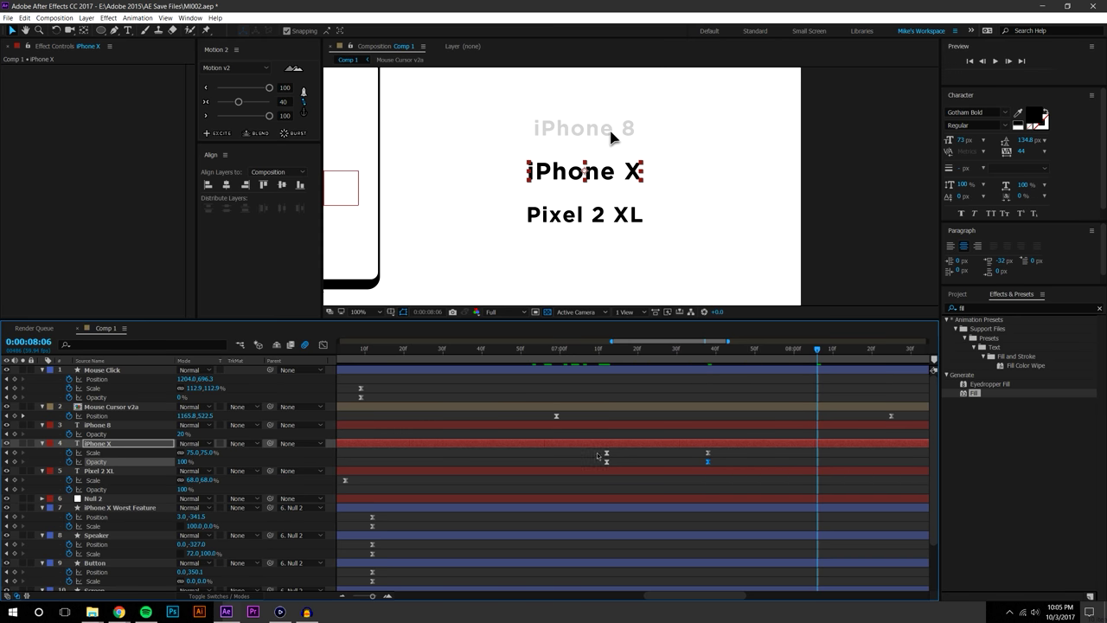
pyautogui.moveTo(598, 451); pyautogui.dragTo(620, 465)
pyautogui.hotkey('ctrl', 'c')
pyautogui.hotkey('ctrl', 'v')
pyautogui.click(837, 453)
# Preview the iPhone X highlight, then move its peak keyframes to 0:00:07:25 and its ending keyframes to about 0:00:07:38
pyautogui.press('space')
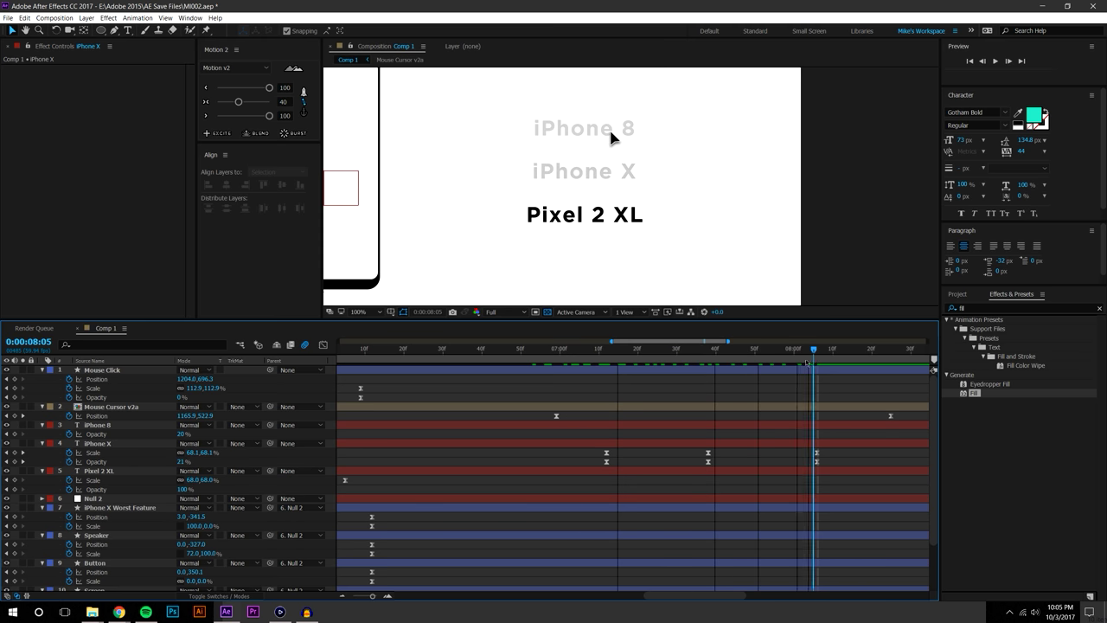
pyautogui.press('space')
pyautogui.moveTo(708, 457); pyautogui.dragTo(678, 455)
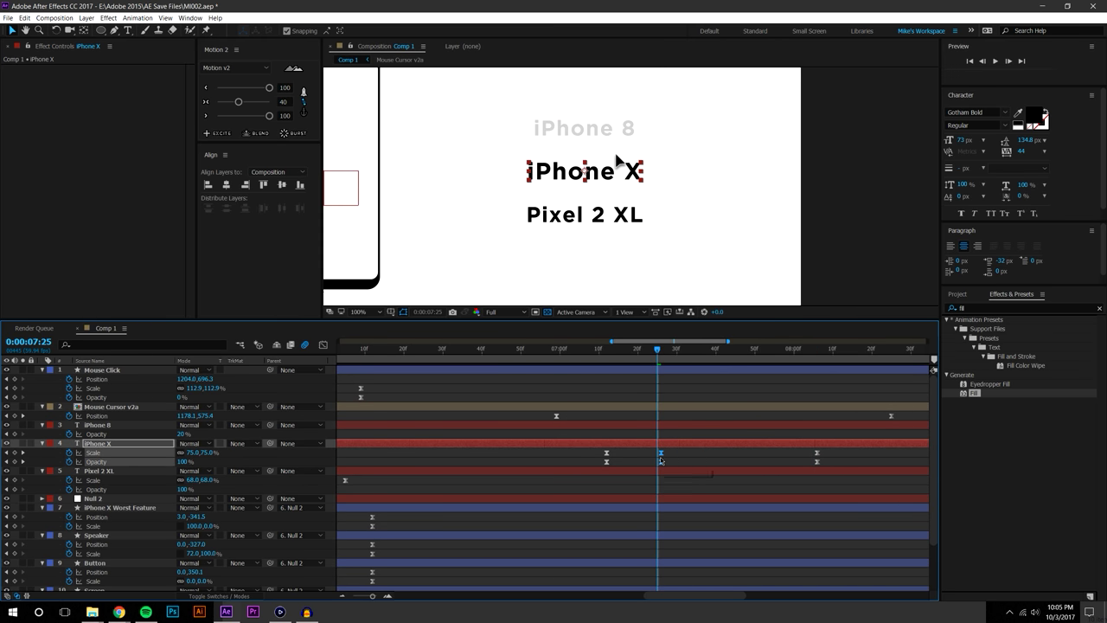
pyautogui.click(738, 457)
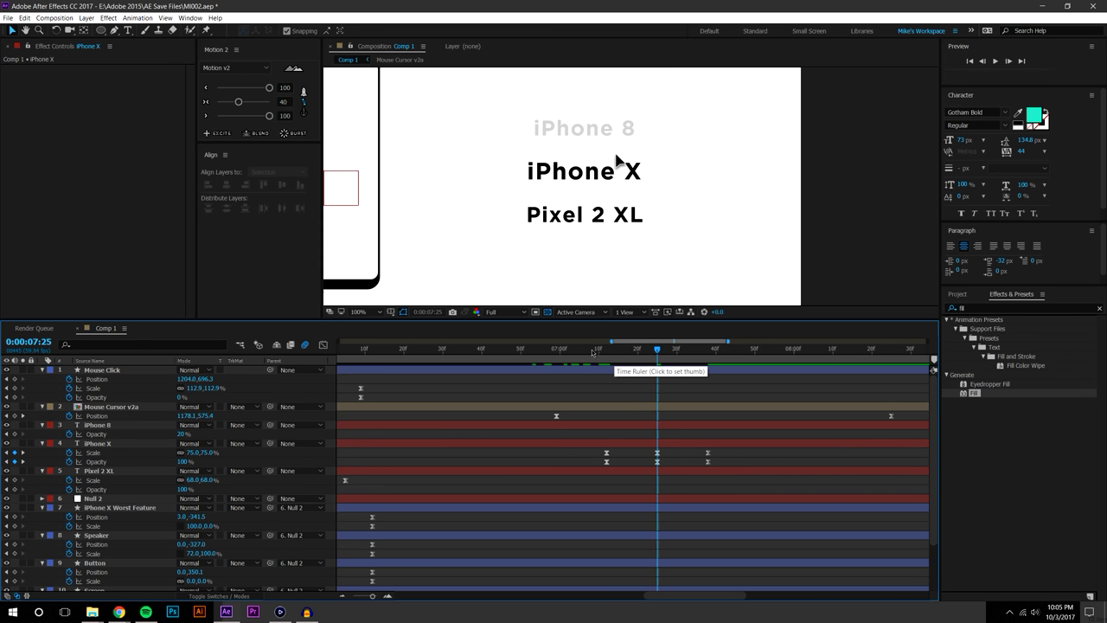
# Move the iPhone X highlight's ending Scale and Opacity keyframes to about 0:00:08:00, previewing the timing
pyautogui.click(591, 350)
pyautogui.press('space')
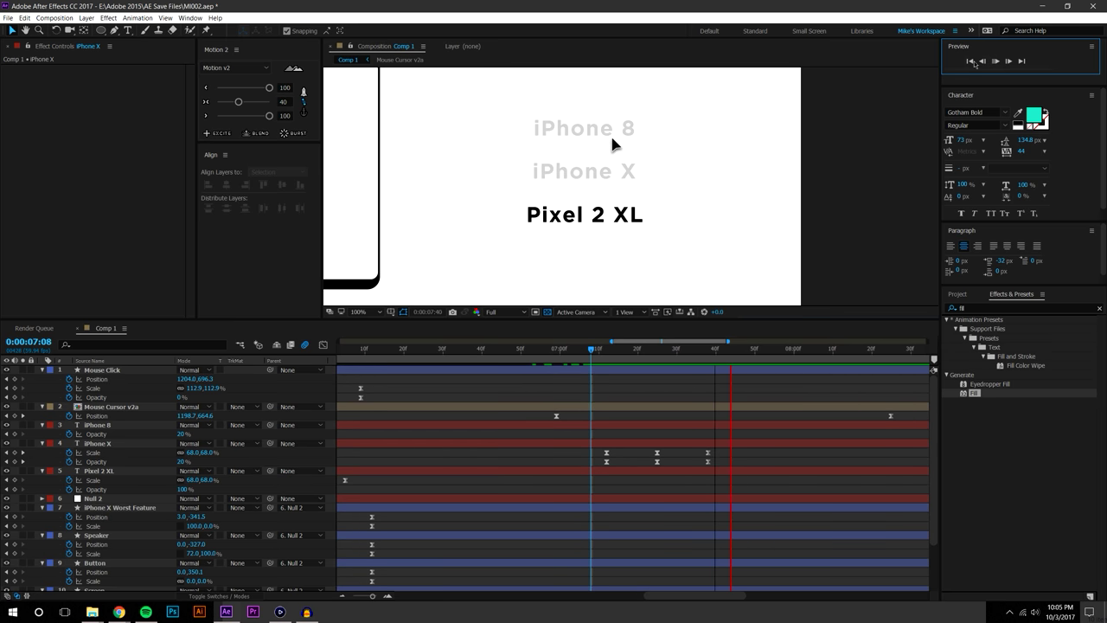
pyautogui.press('space')
pyautogui.click(708, 454)
pyautogui.moveTo(723, 449); pyautogui.dragTo(595, 465)
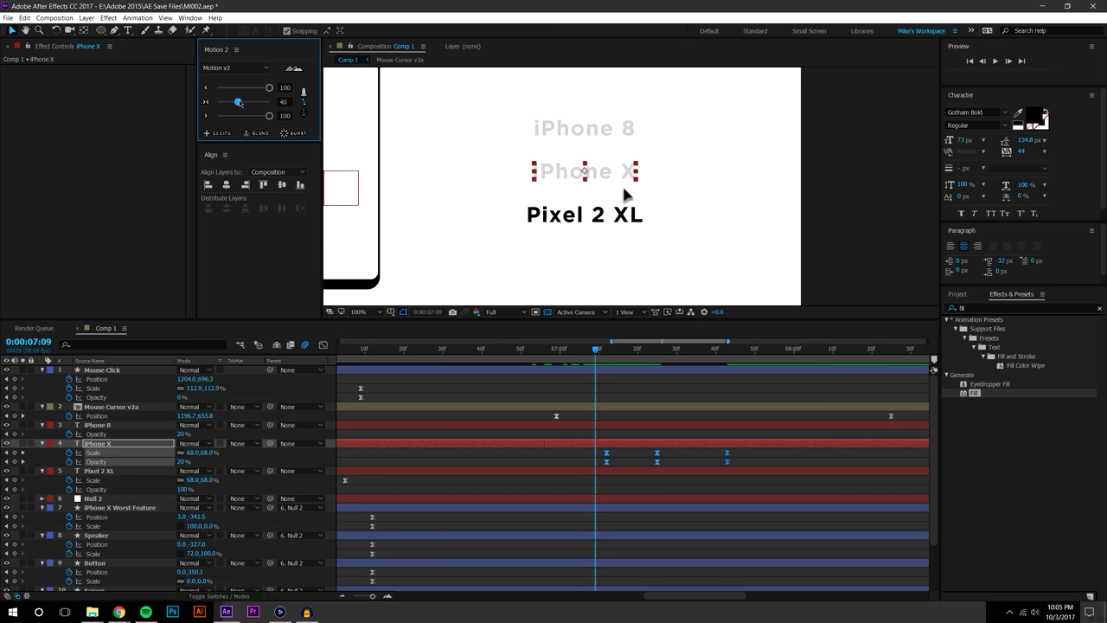
pyautogui.press('space')
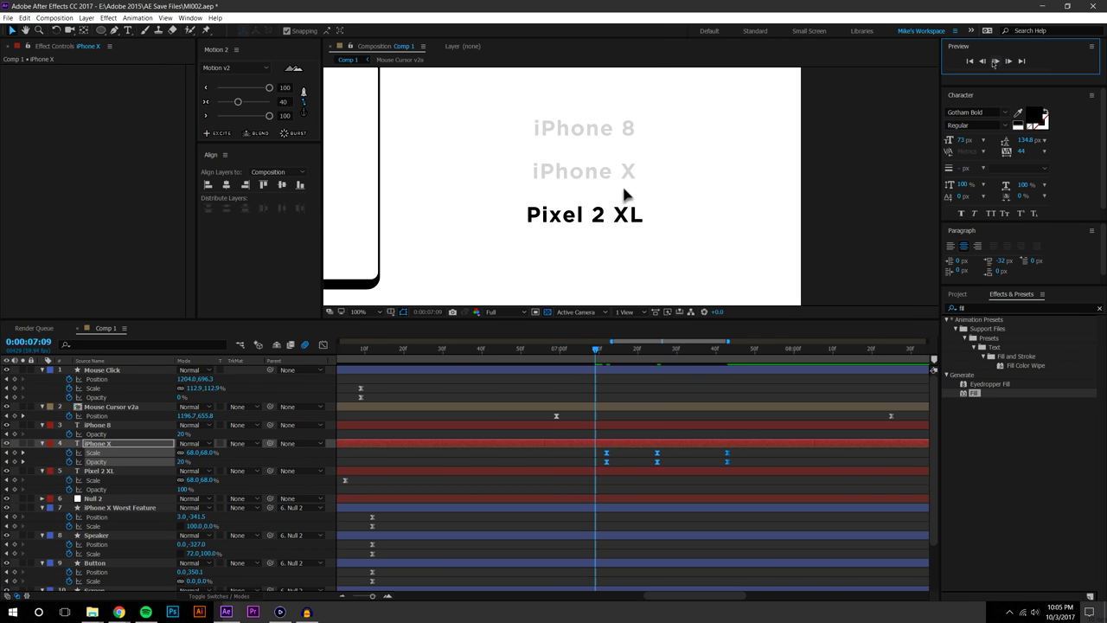
pyautogui.press('space')
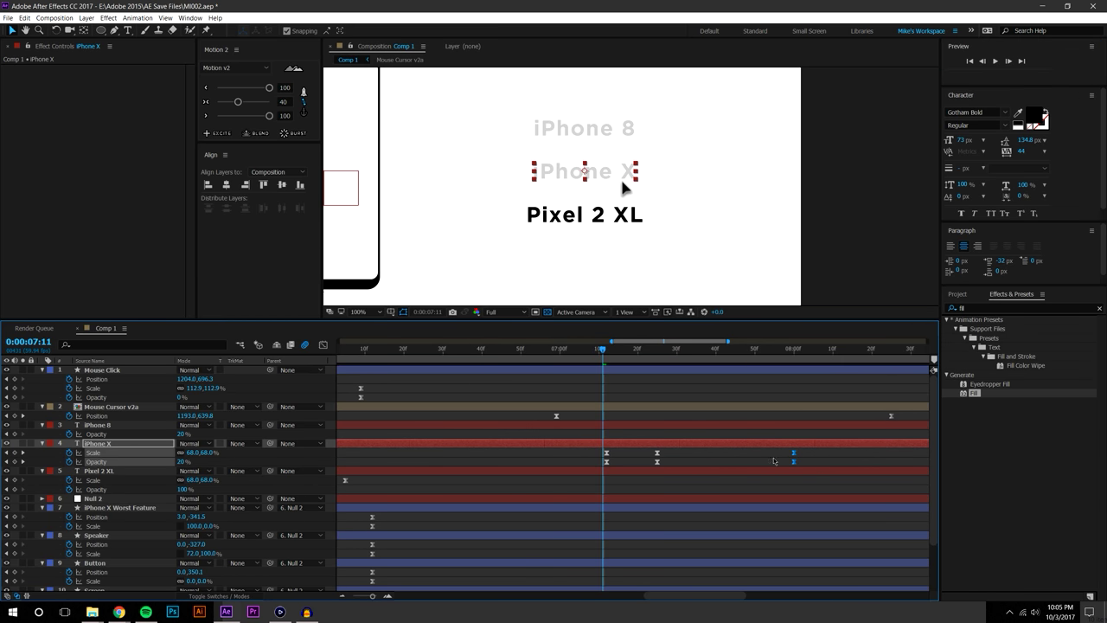
pyautogui.click(666, 268)
pyautogui.press('space')
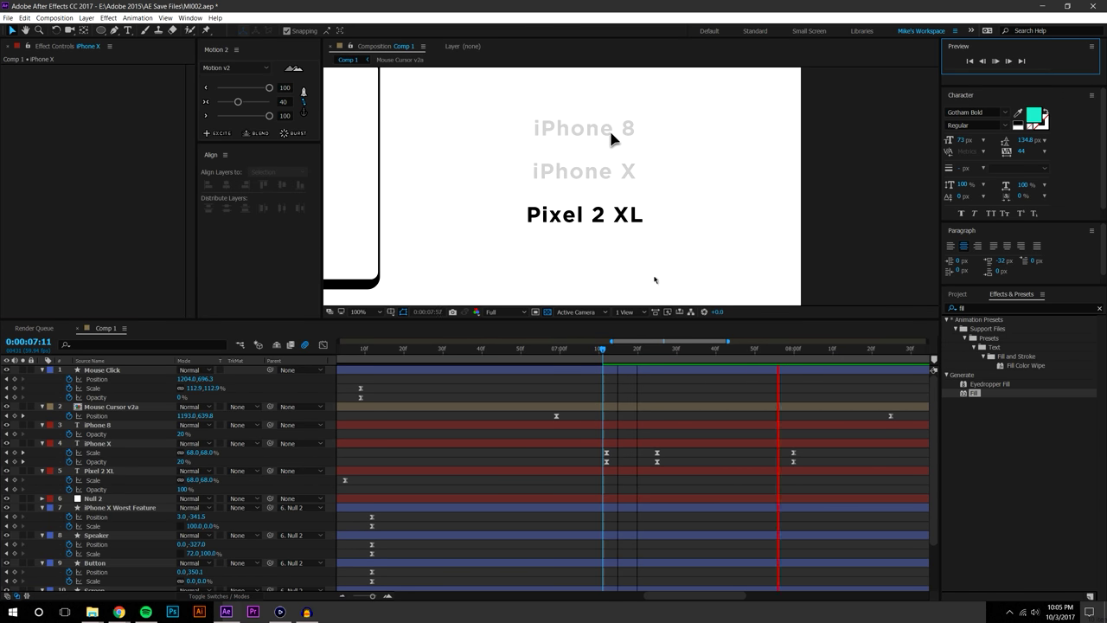
# Copy the Pixel 2 XL layer's second group of Scale and Opacity keyframes onto iPhone 8 at 0:00:07:51
pyautogui.moveTo(605, 351); pyautogui.dragTo(751, 355)
pyautogui.click(348, 595)
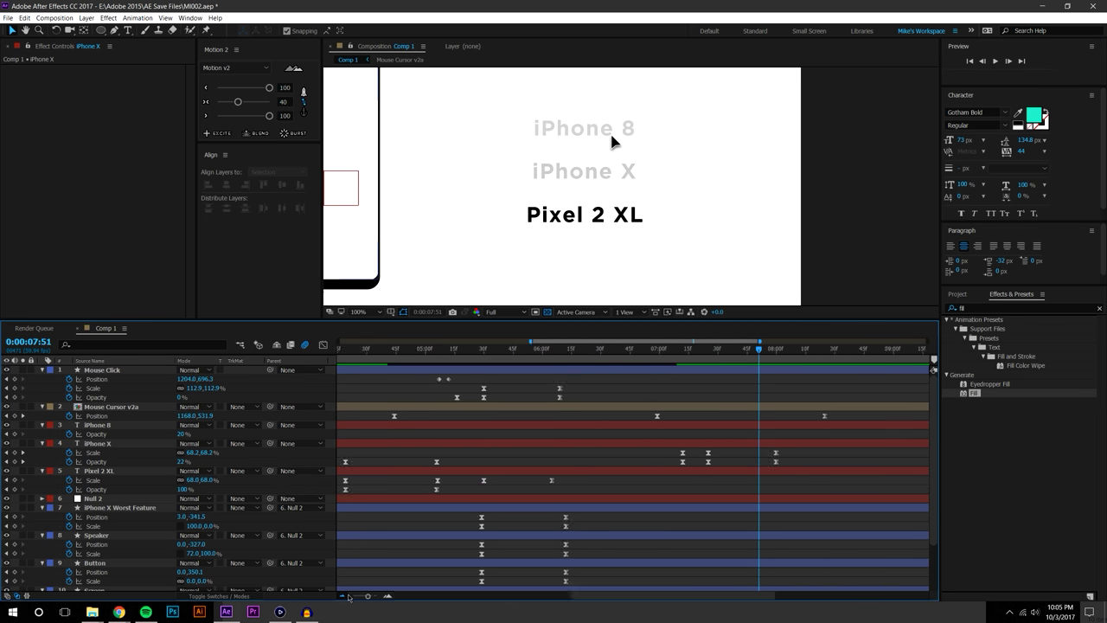
pyautogui.click(726, 451)
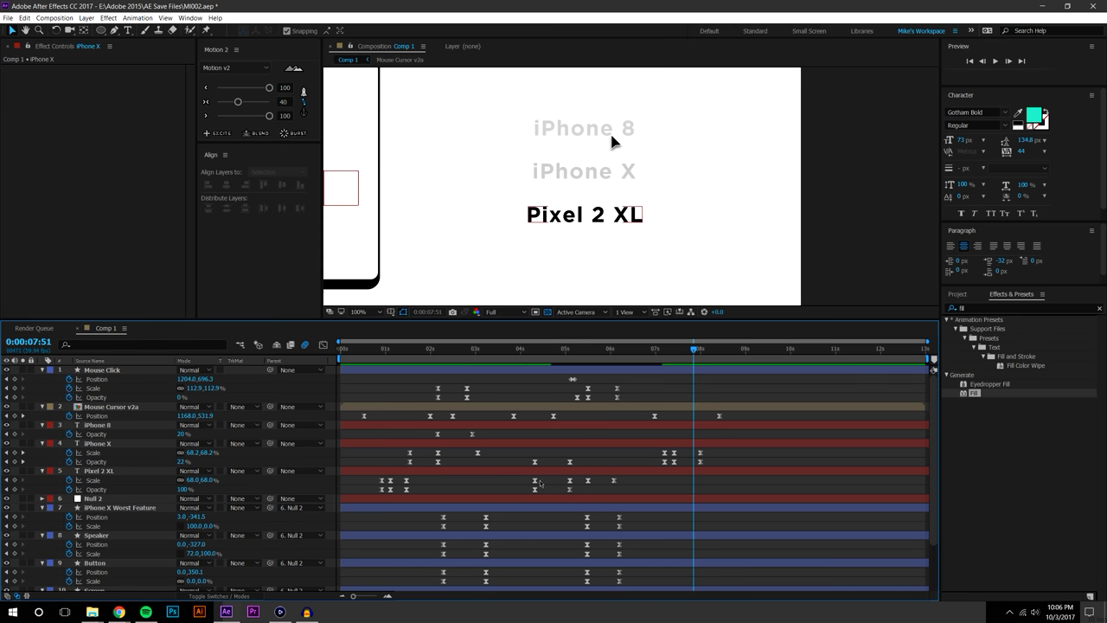
pyautogui.moveTo(530, 477); pyautogui.dragTo(630, 493)
pyautogui.hotkey('ctrl', 'Up')
pyautogui.hotkey('ctrl', 'Up')
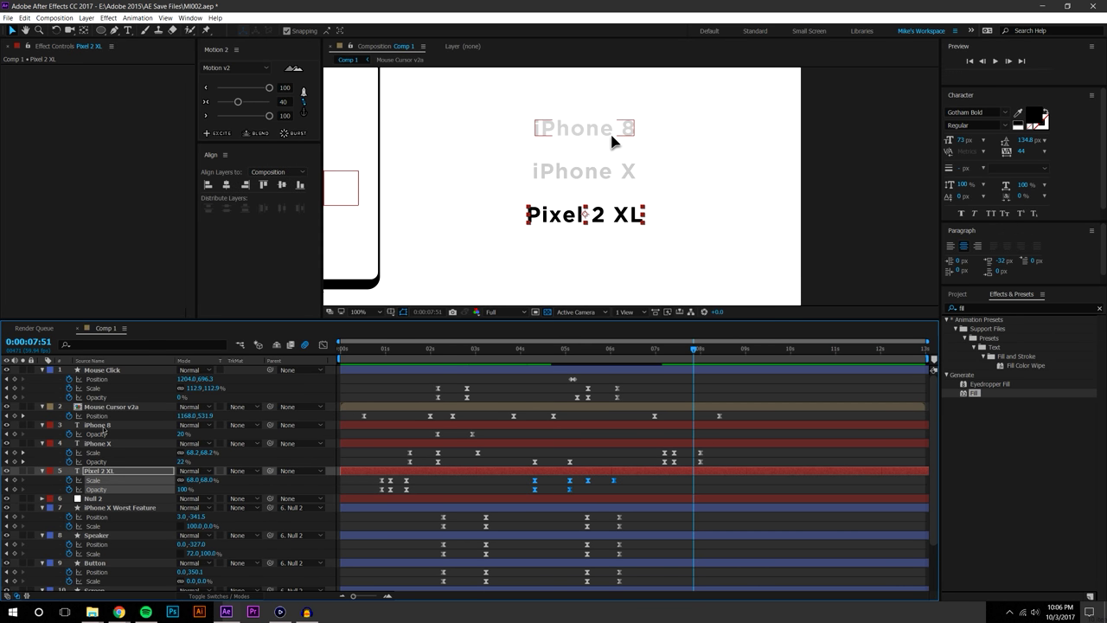
pyautogui.hotkey('ctrl', 'v')
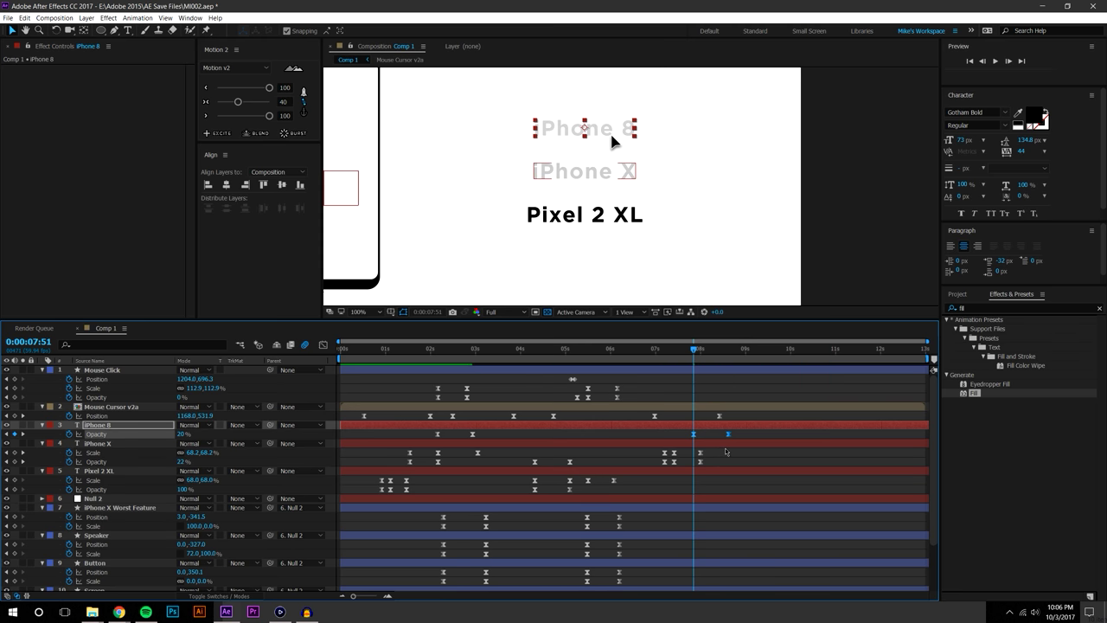
pyautogui.press('u')
pyautogui.click(717, 380)
# Duplicate Mouse Click's second group of Position, Scale and Opacity keyframes, aligning the full-press Scale and Opacity keyframes with 0:00:09:02
pyautogui.moveTo(694, 348); pyautogui.dragTo(708, 349)
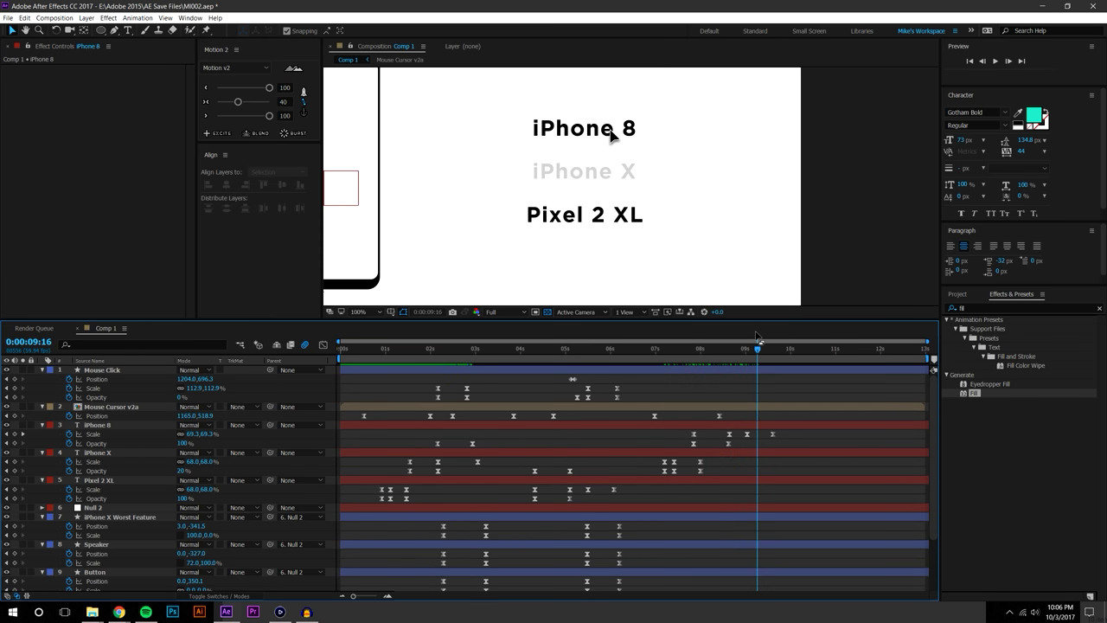
pyautogui.moveTo(569, 380); pyautogui.dragTo(648, 398)
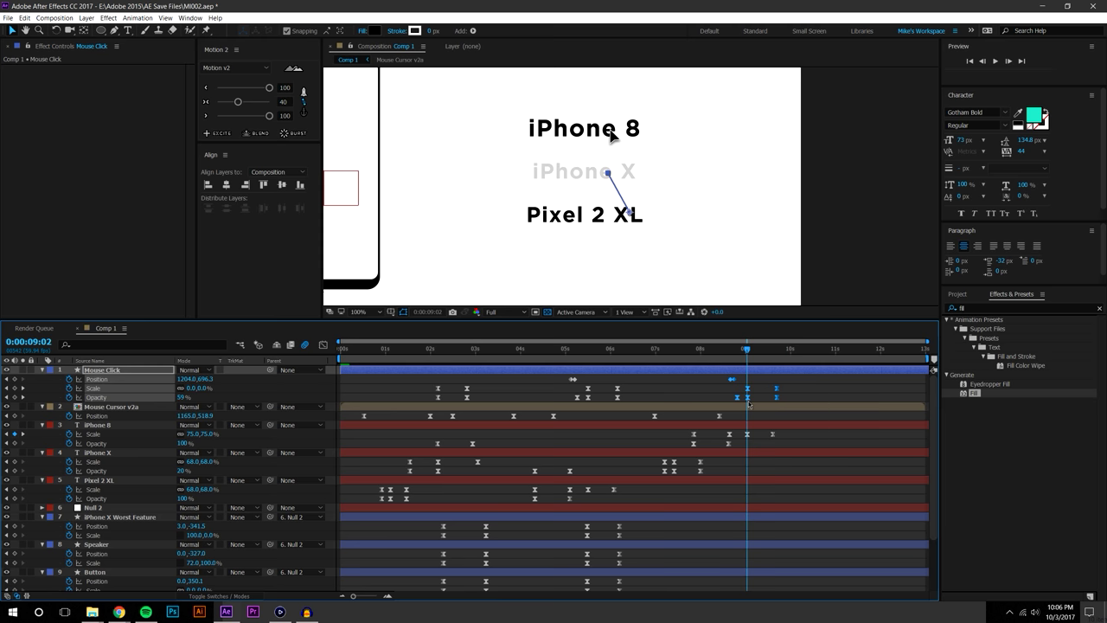
pyautogui.hotkey('alt', 'Left')
pyautogui.click(762, 384)
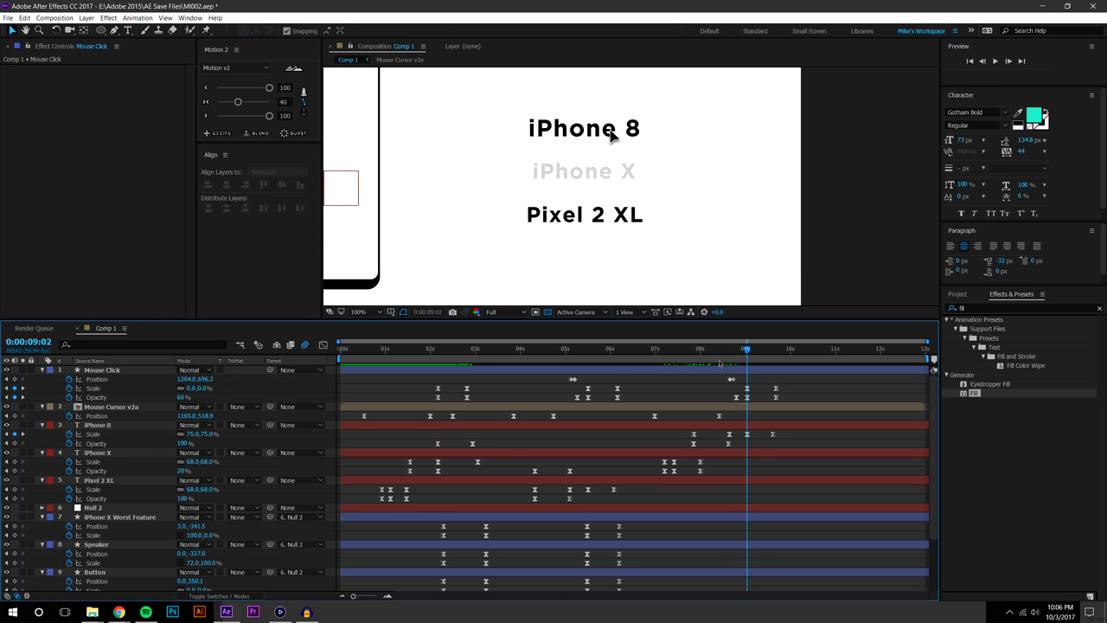
# Set Mouse Click's Position keyframe at 0:00:08:44 to 1160.0, 507.3 so the click ring sits on the cursor over iPhone 8
pyautogui.click(729, 353)
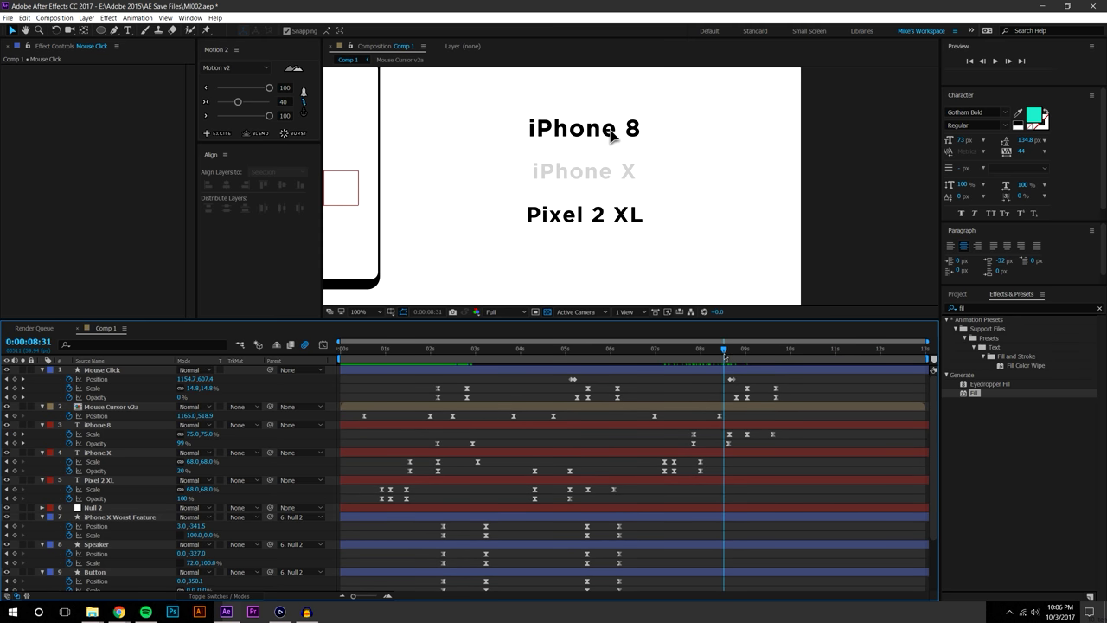
pyautogui.press('j')
pyautogui.press('k')
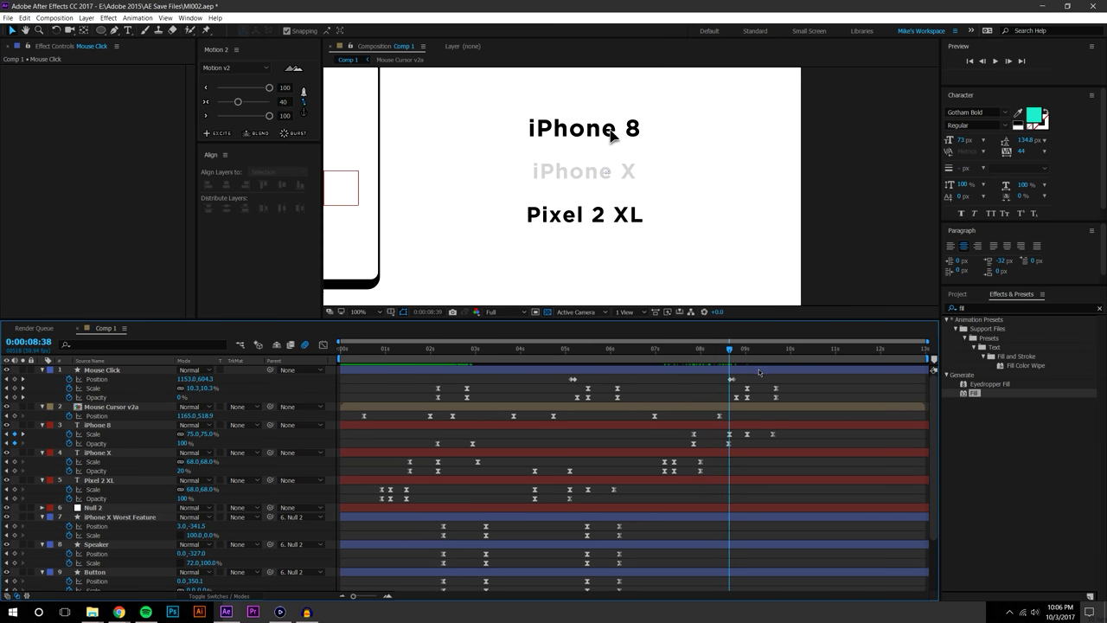
pyautogui.press('pagedown')
pyautogui.press('pagedown')
pyautogui.press('pagedown')
pyautogui.press('pagedown')
pyautogui.press('pagedown')
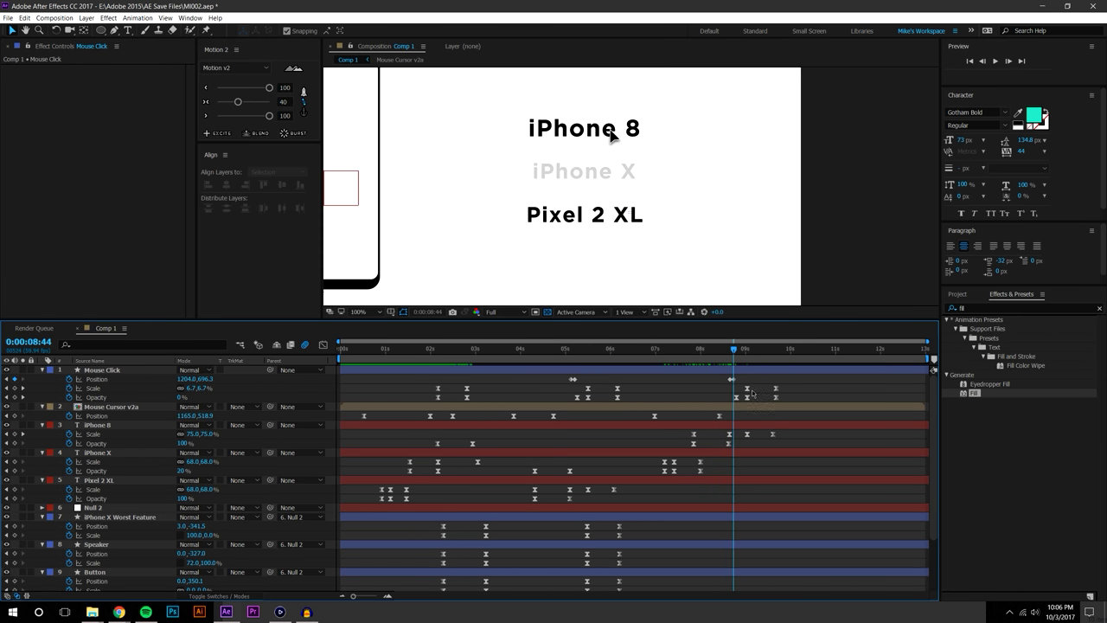
pyautogui.click(103, 370)
pyautogui.moveTo(206, 379); pyautogui.dragTo(106, 379)
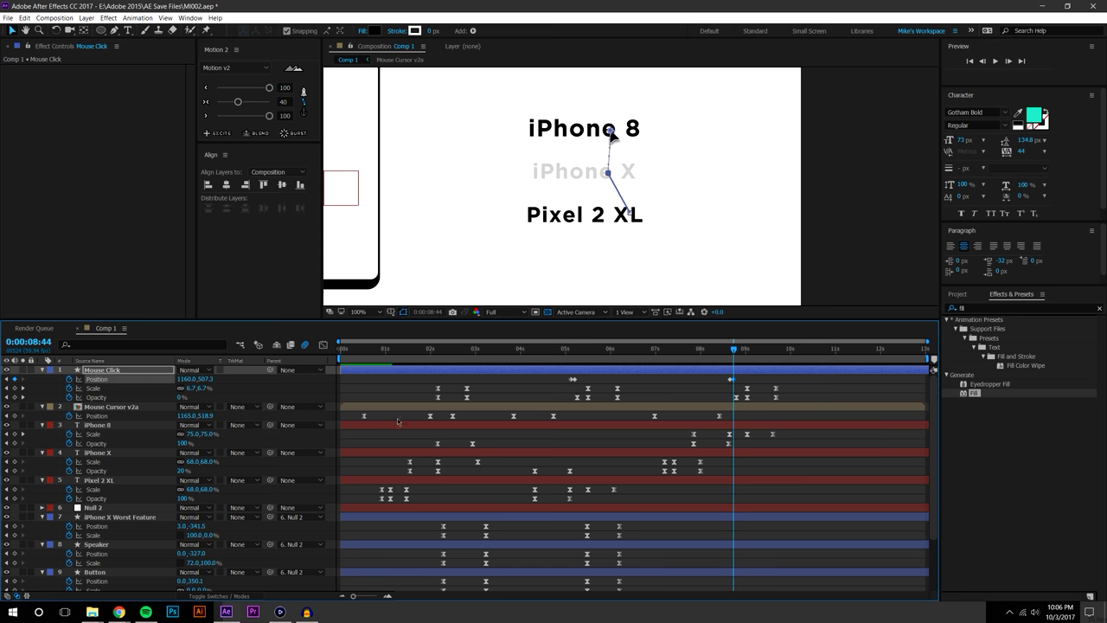
pyautogui.click(827, 394)
# Copy iPhone 8's first two Opacity keyframes onto the Pixel 2 XL layer at 0:00:09:02 and preview the fade
pyautogui.moveTo(568, 349); pyautogui.dragTo(747, 355)
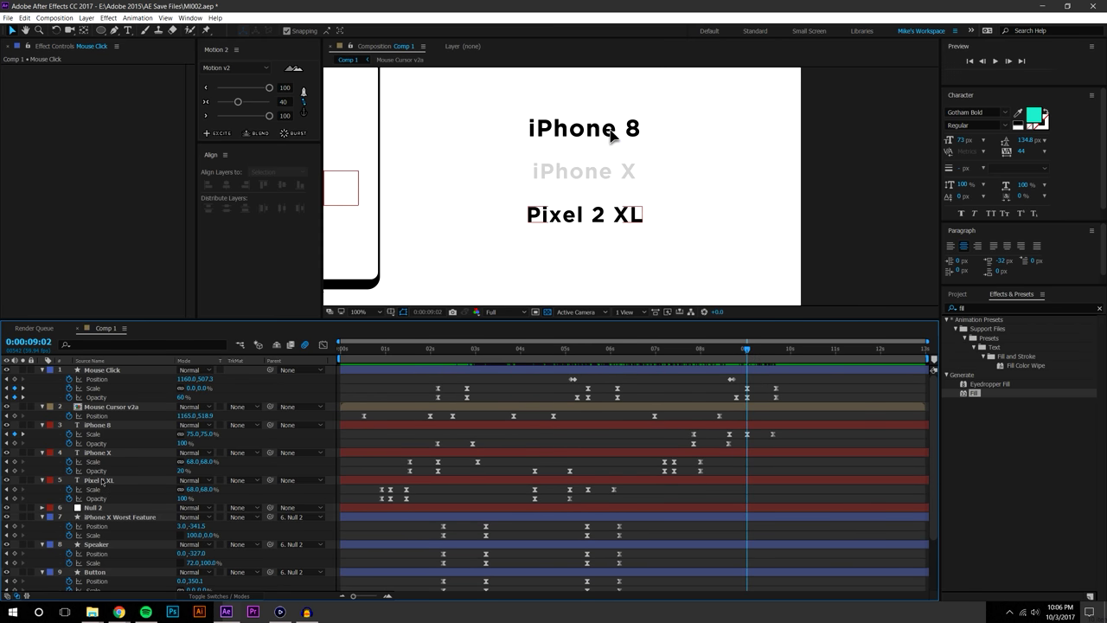
pyautogui.click(100, 480)
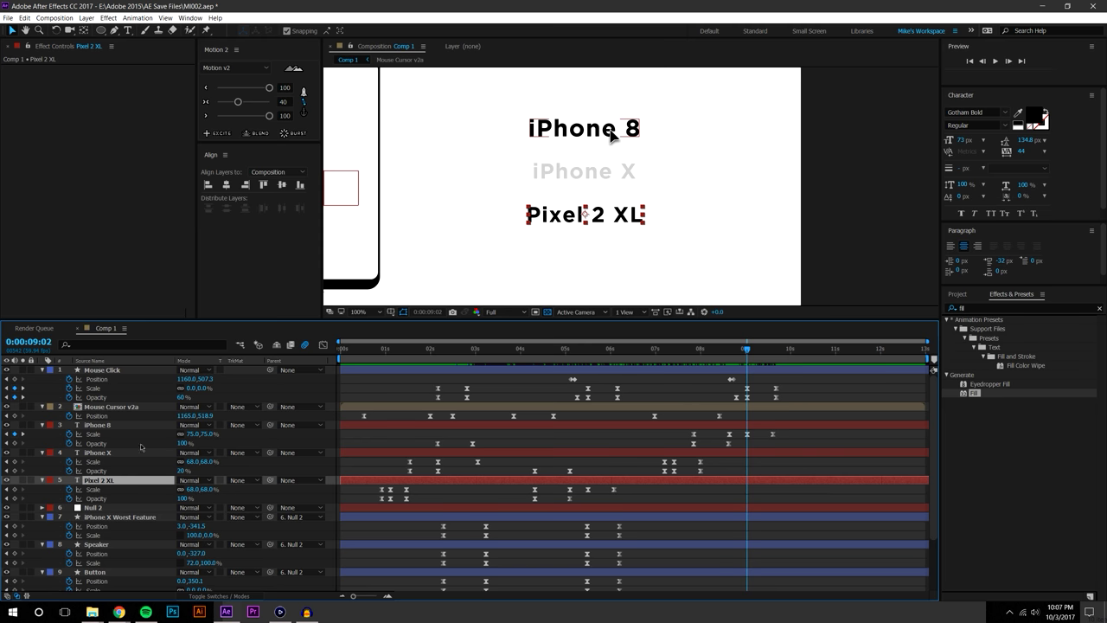
pyautogui.moveTo(431, 440); pyautogui.dragTo(487, 450)
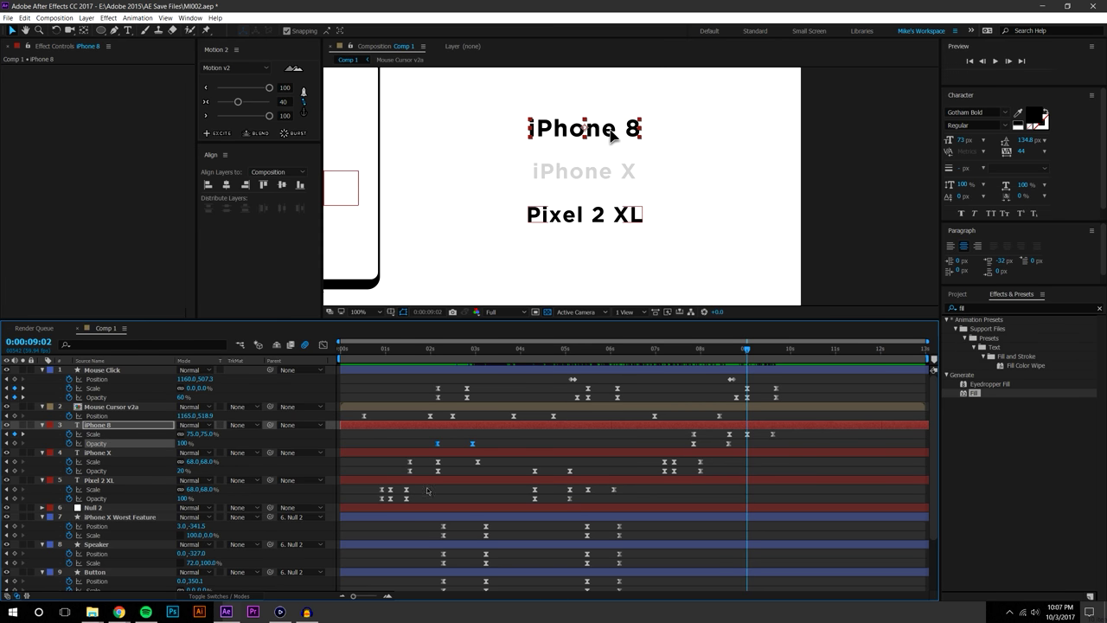
pyautogui.click(100, 480)
pyautogui.hotkey('ctrl', 'v')
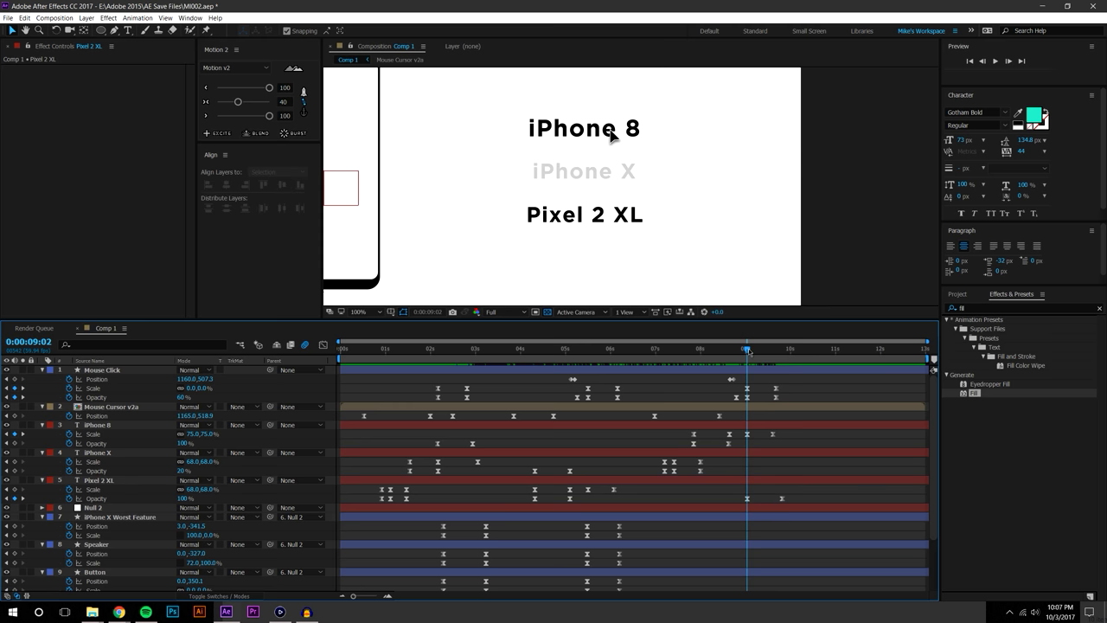
pyautogui.press('space')
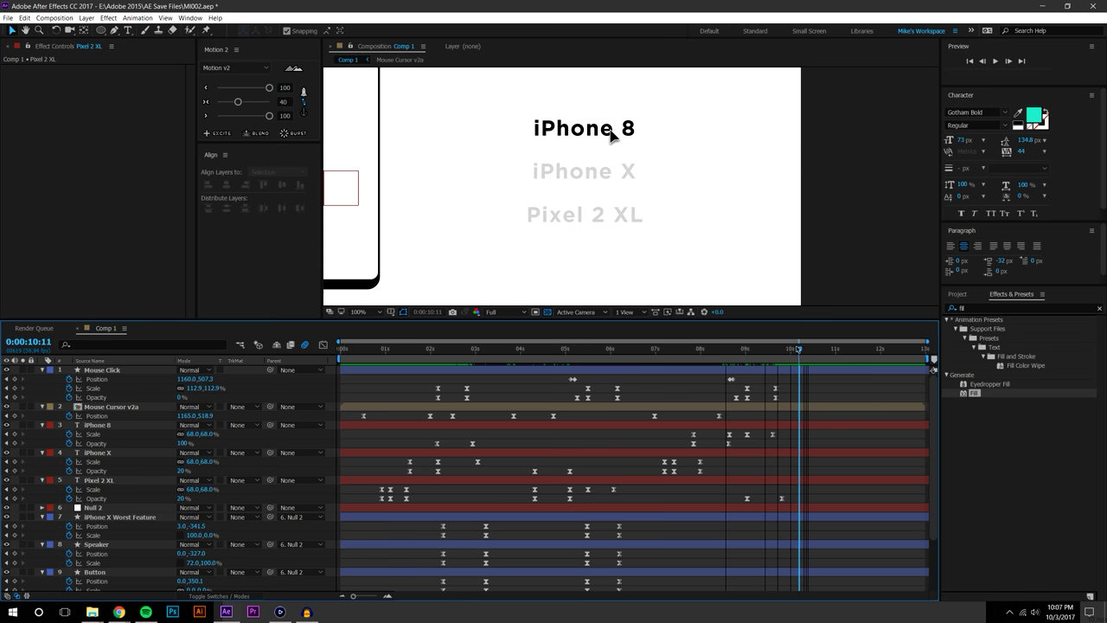
# Add a holding Position keyframe to Mouse Cursor v2a at 0:00:10:11 and copy its first Position keyframe to 0:00:12:30
pyautogui.moveTo(794, 349); pyautogui.dragTo(799, 350)
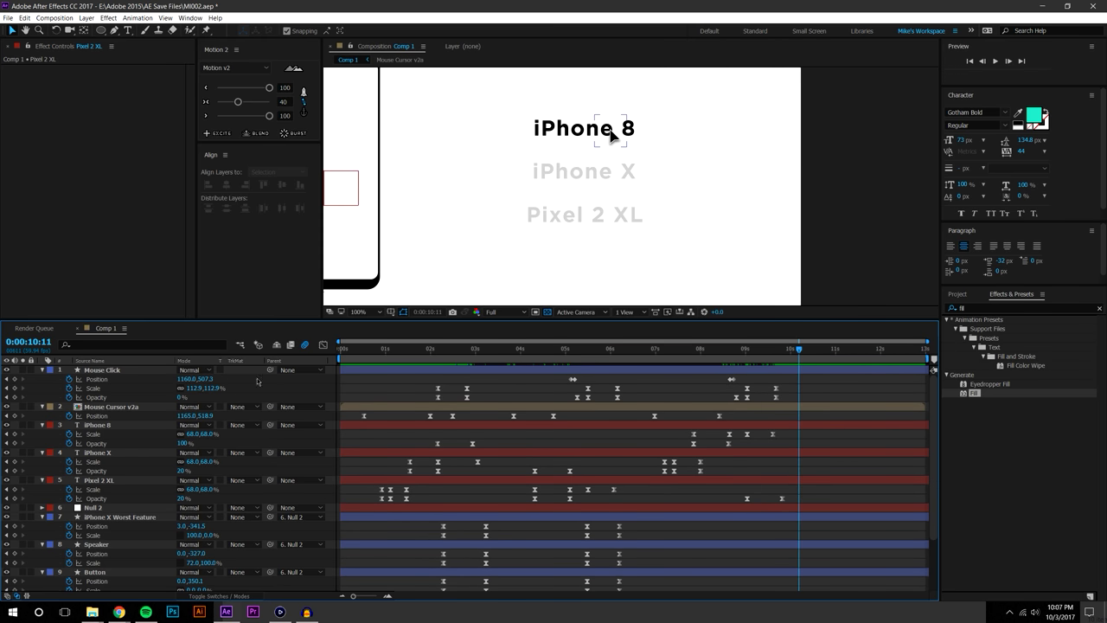
pyautogui.click(14, 416)
pyautogui.moveTo(798, 349); pyautogui.dragTo(903, 349)
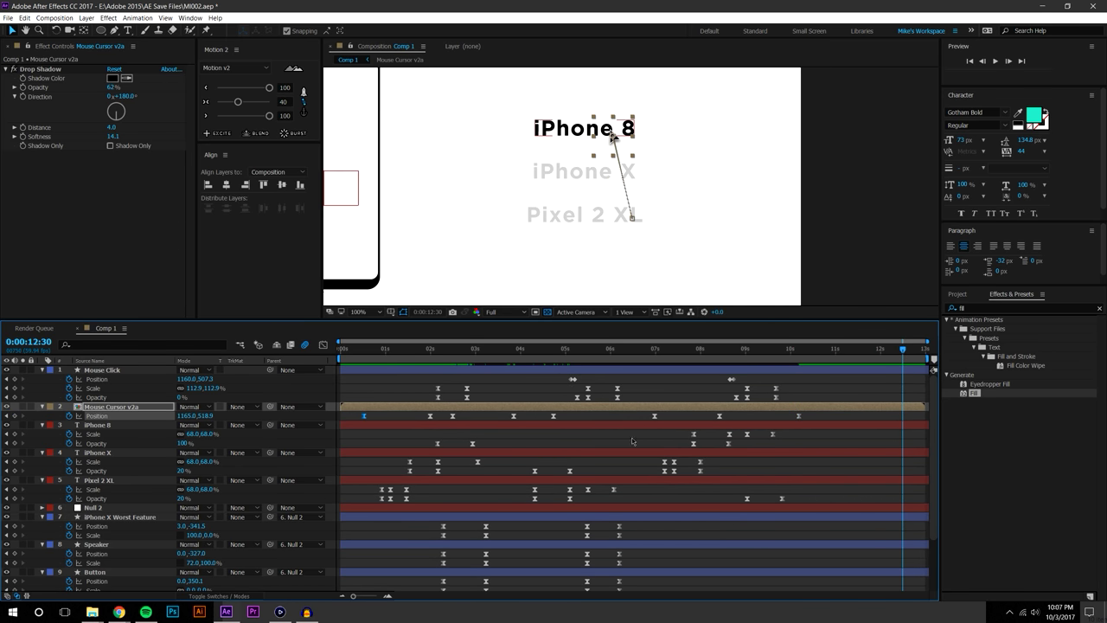
pyautogui.click(799, 416)
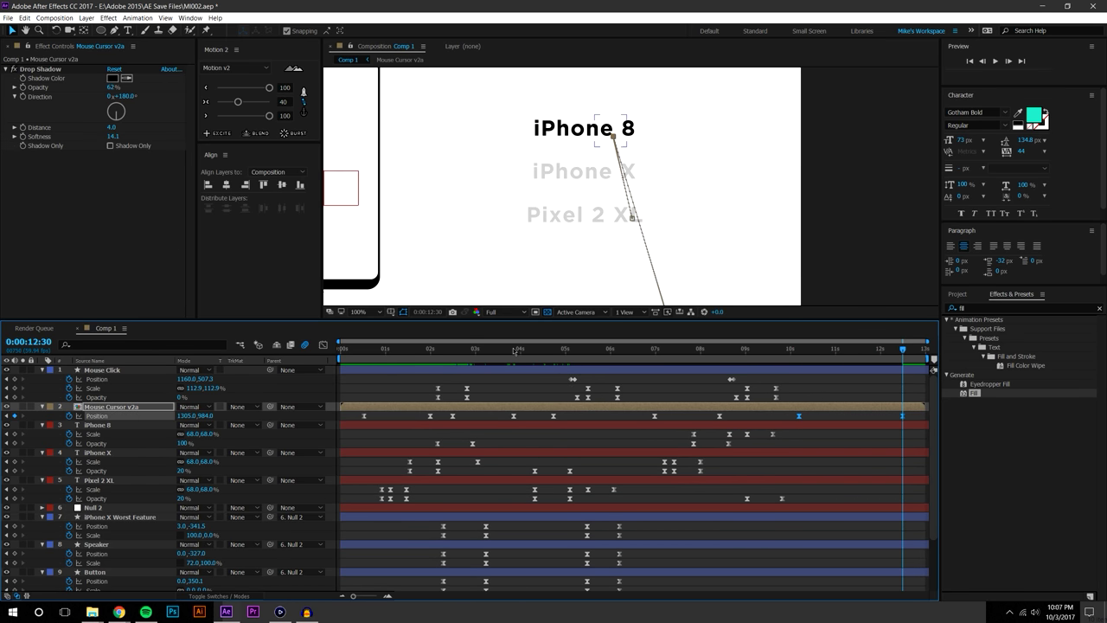
pyautogui.click(269, 115)
pyautogui.press(',')
pyautogui.press(',')
pyautogui.press(',')
pyautogui.press(',')
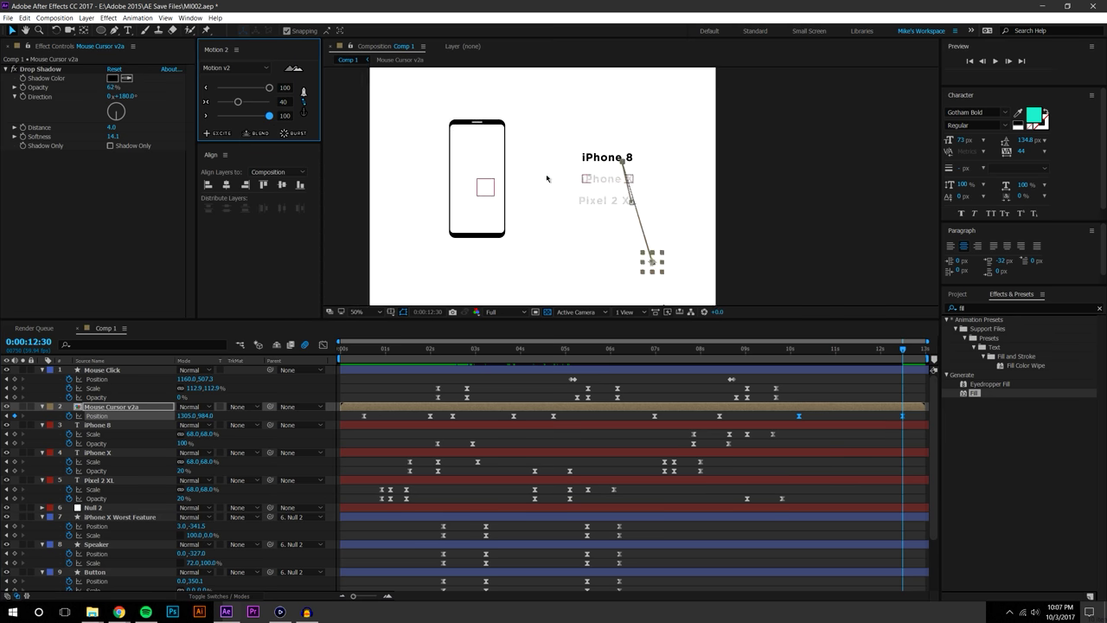
# Preview the cursor's movements through its exit from iPhone 8
pyautogui.click(519, 353)
pyautogui.press('space')
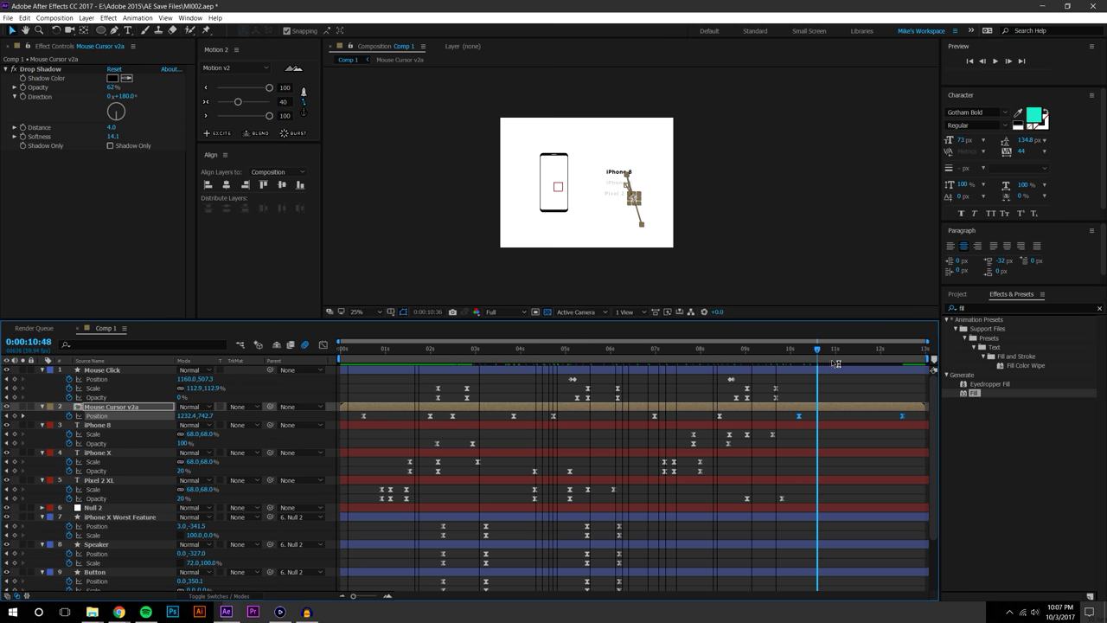
pyautogui.moveTo(887, 351); pyautogui.dragTo(792, 350)
pyautogui.scroll(2, 708, 258)
pyautogui.scroll(1, 708, 258)
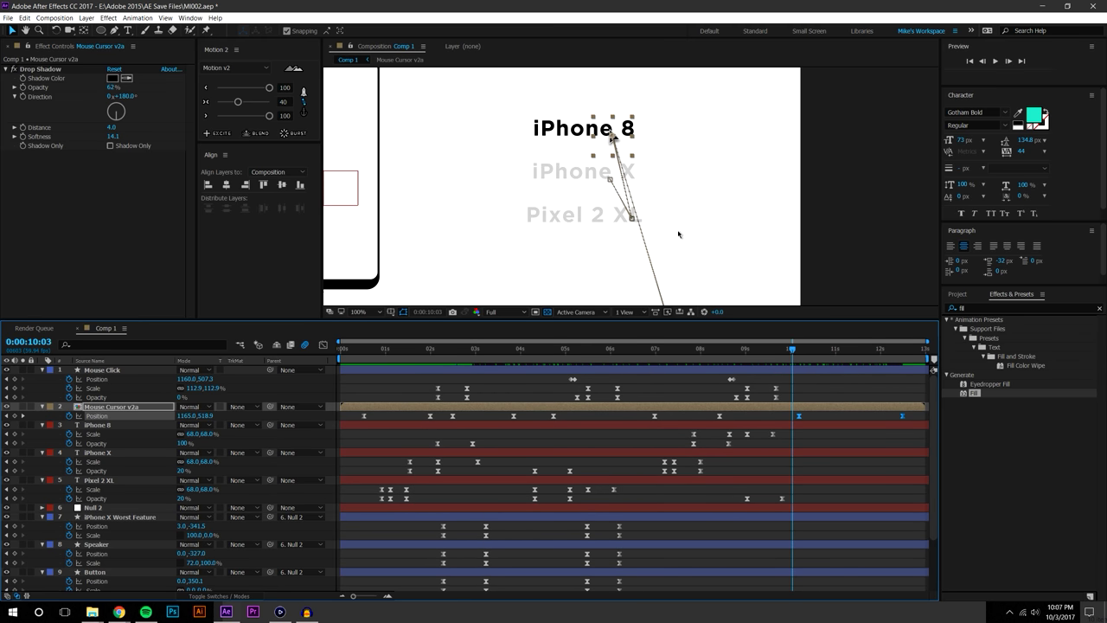
pyautogui.scroll(-1, 704, 224)
pyautogui.press('space')
# Try bending Mouse Cursor v2a's exit path with an extra Position keyframe at 0:00:11:13, and preview the motion
pyautogui.moveTo(798, 344); pyautogui.dragTo(845, 342)
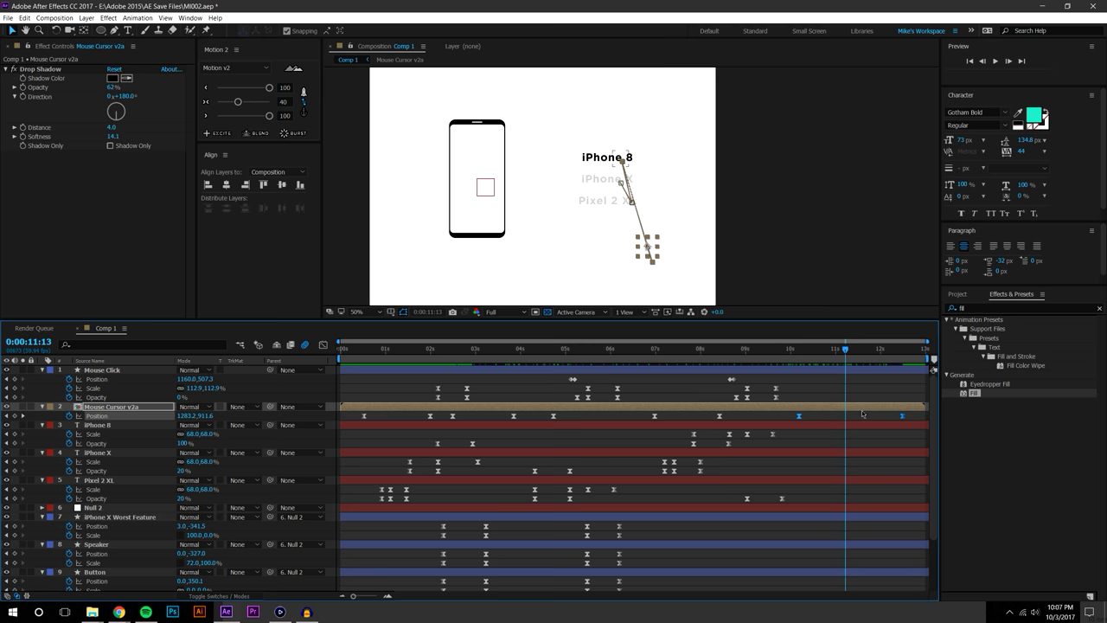
pyautogui.click(903, 423)
pyautogui.click(907, 417)
pyautogui.click(902, 416)
pyautogui.moveTo(650, 249); pyautogui.dragTo(655, 177)
pyautogui.click(771, 214)
pyautogui.moveTo(761, 351); pyautogui.dragTo(804, 352)
pyautogui.press('space')
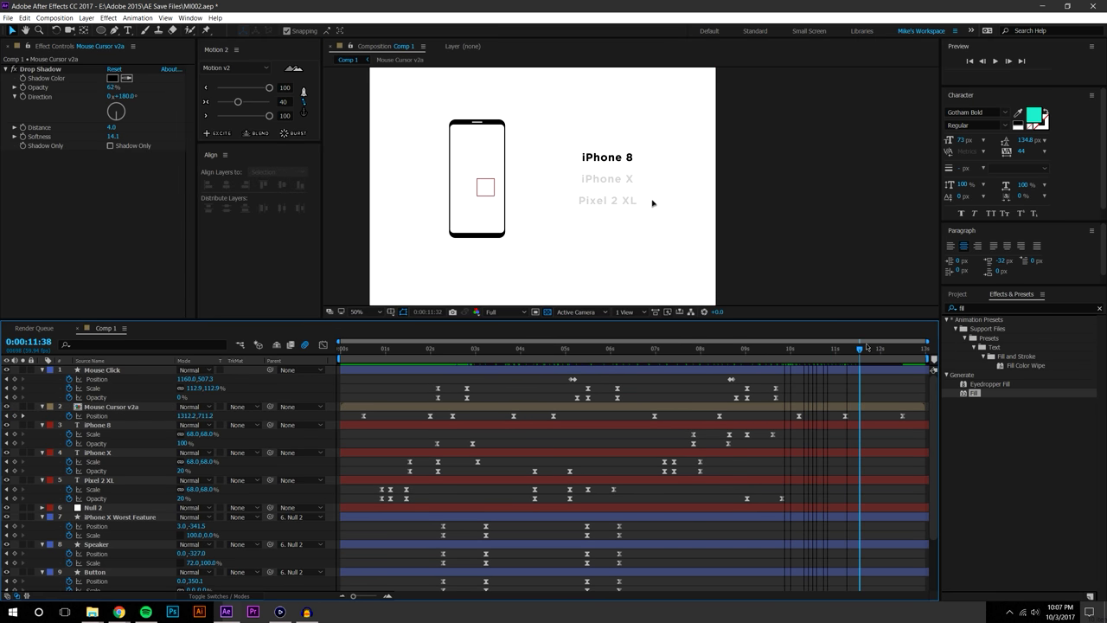
# Remove Mouse Cursor v2a's Position keyframes at 0:00:11:13 and 0:00:12:30
pyautogui.moveTo(880, 343); pyautogui.dragTo(837, 347)
pyautogui.click(864, 407)
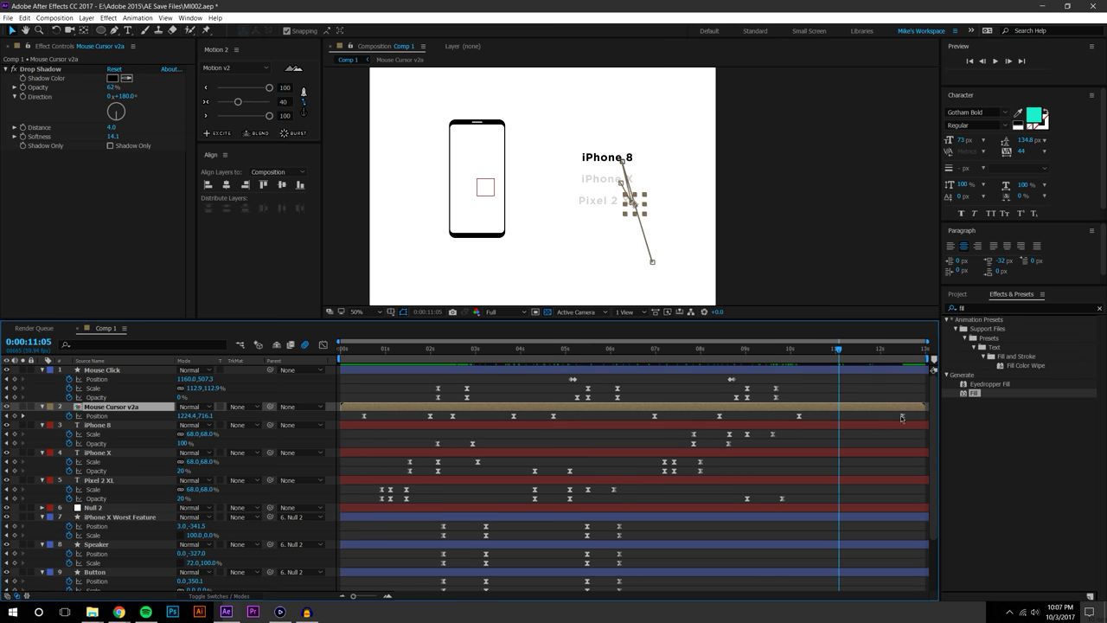
pyautogui.click(902, 348)
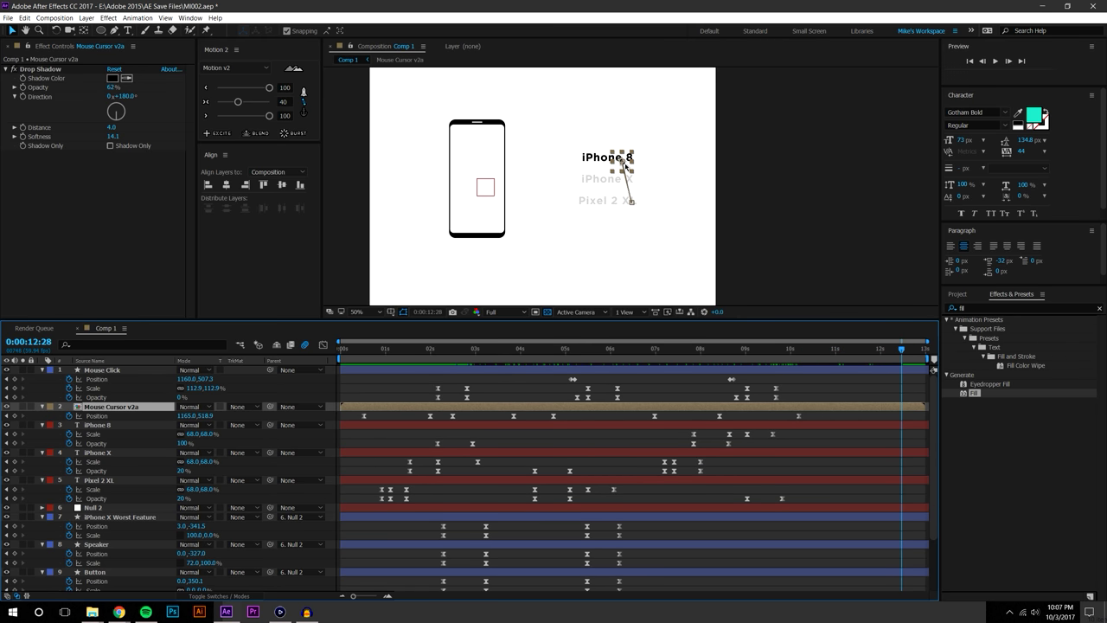
pyautogui.moveTo(624, 163); pyautogui.dragTo(717, 236)
pyautogui.hotkey('ctrl', 'z')
pyautogui.moveTo(625, 163); pyautogui.dragTo(742, 224)
pyautogui.hotkey('ctrl', 'z')
pyautogui.click(870, 419)
pyautogui.click(142, 407)
pyautogui.moveTo(620, 160); pyautogui.dragTo(713, 187)
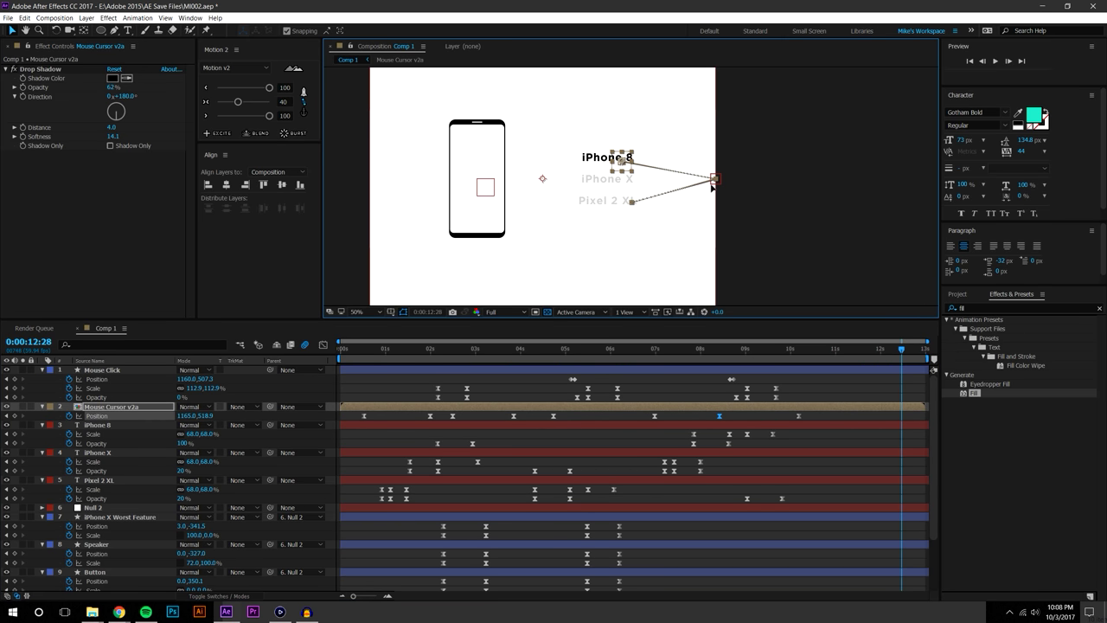
pyautogui.scroll(2, 662, 169)
pyautogui.moveTo(525, 159); pyautogui.dragTo(672, 198)
pyautogui.hotkey('ctrl', 'z')
pyautogui.scroll(1, 515, 164)
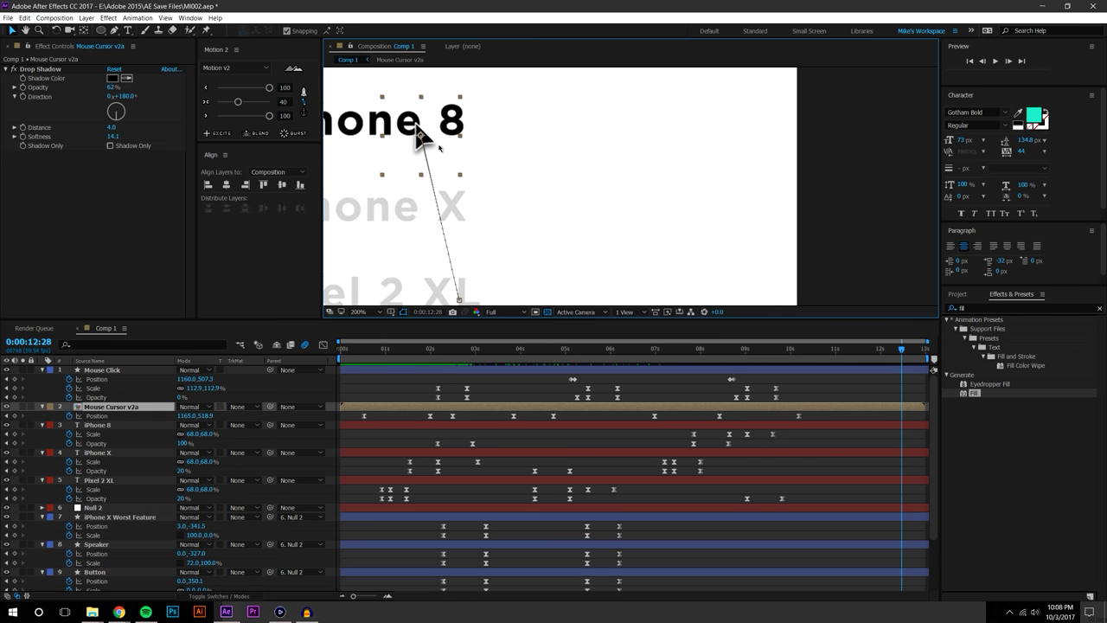
pyautogui.moveTo(421, 136); pyautogui.dragTo(649, 194)
pyautogui.hotkey('ctrl', 'z')
# Add a Mouse Cursor v2a Position keyframe at 0:00:12:28, placing the cursor outside the frame's right edge at about 1756, 894
pyautogui.moveTo(182, 417); pyautogui.dragTo(271, 417)
pyautogui.moveTo(596, 136); pyautogui.dragTo(828, 240)
pyautogui.scroll(-2, 797, 229)
pyautogui.moveTo(696, 240); pyautogui.dragTo(717, 222)
pyautogui.press('space')
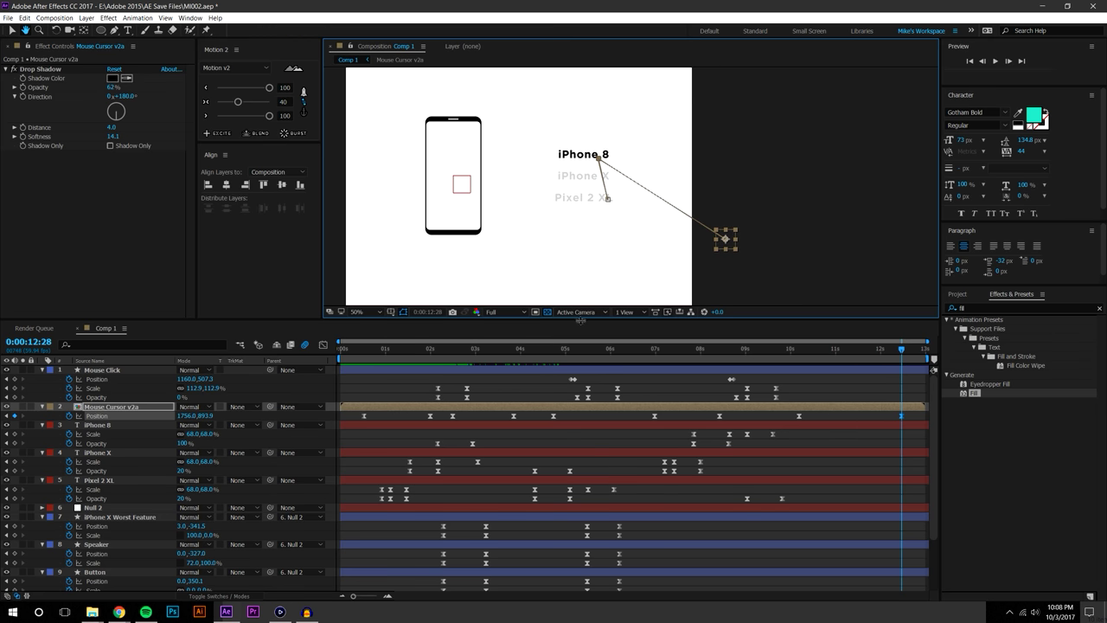
# Move the cursor's starting position at 0:00:00:31 below the frame to about 1561, 1304
pyautogui.click(380, 355)
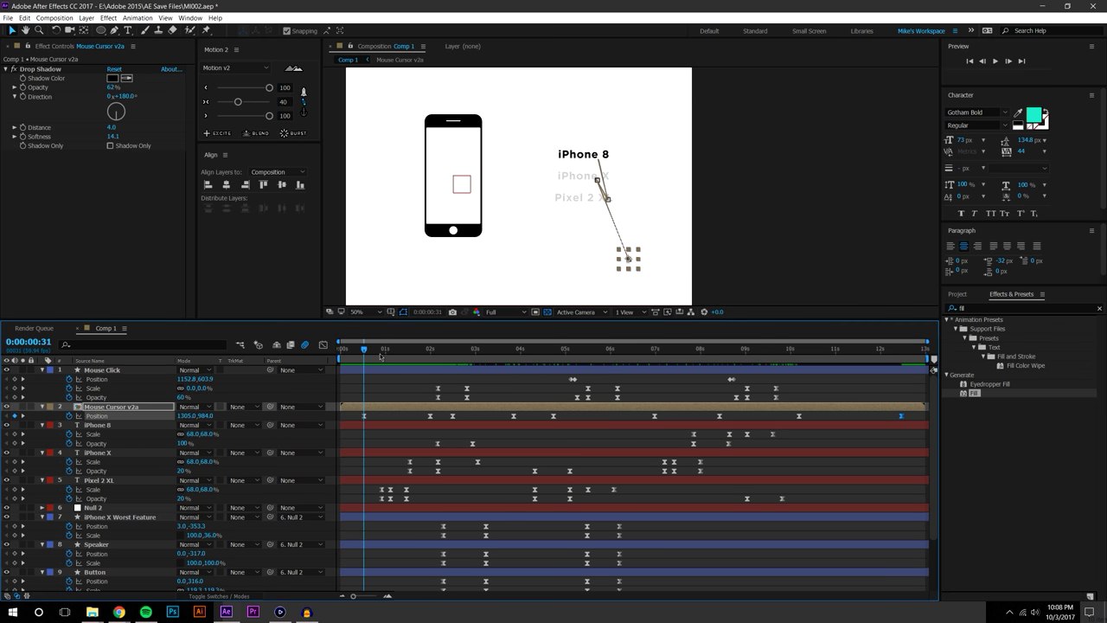
pyautogui.moveTo(629, 262); pyautogui.dragTo(715, 240)
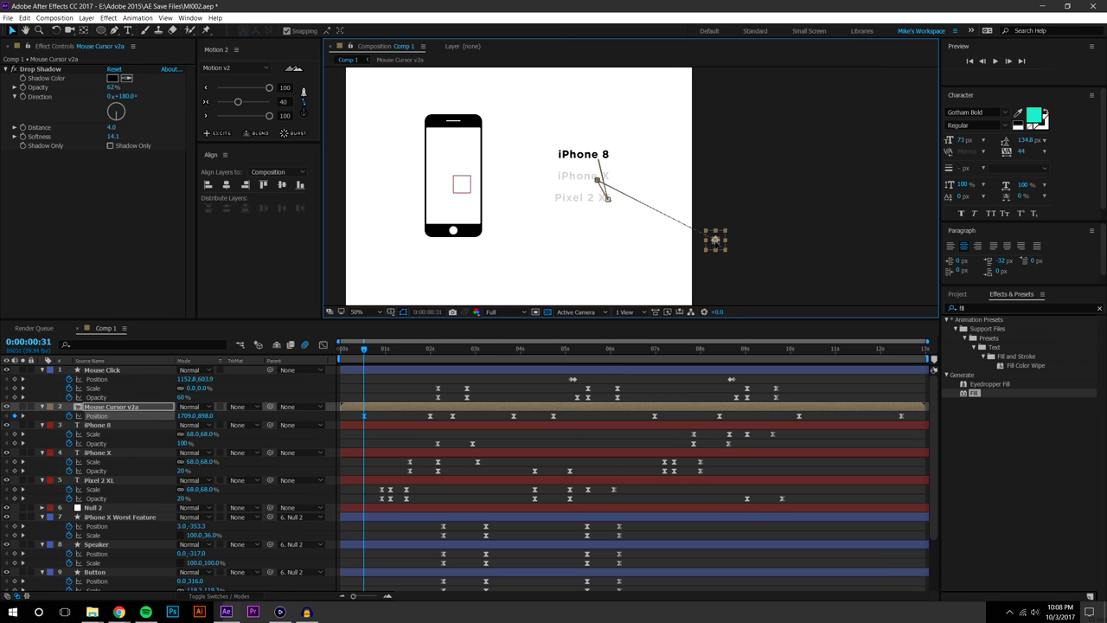
pyautogui.scroll(-2, 716, 243)
pyautogui.scroll(2, 719, 225)
pyautogui.moveTo(716, 243); pyautogui.dragTo(687, 283)
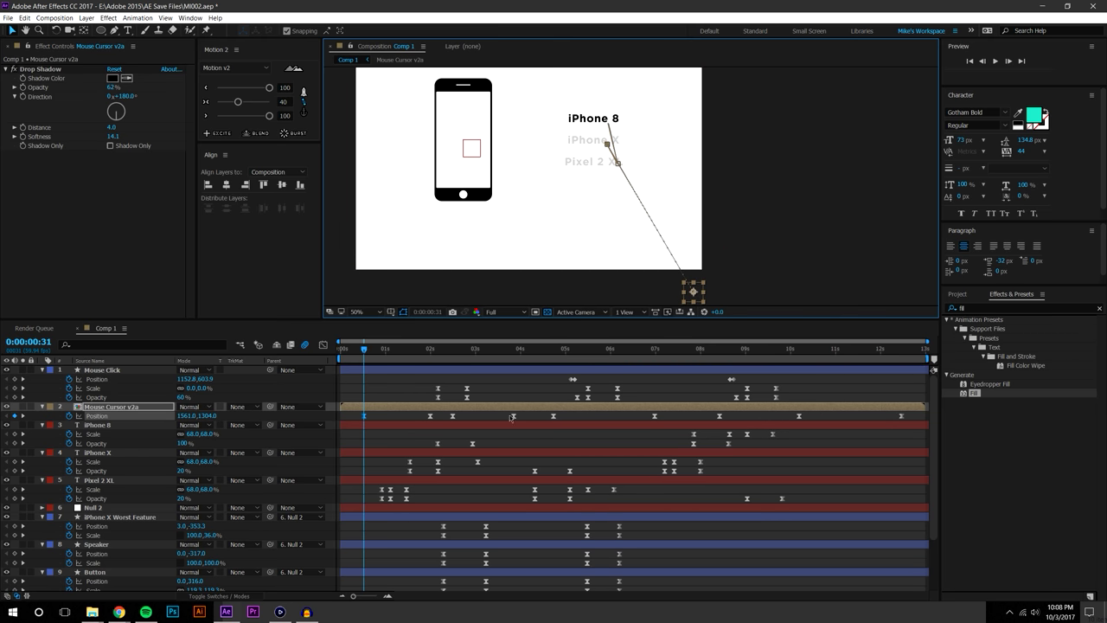
# Shift Mouse Cursor v2a's first Position keyframe earlier, to about 0:00:00:10
pyautogui.moveTo(364, 347)
pyautogui.mouseDown()
pyautogui.moveTo(407, 348)
pyautogui.moveTo(343, 349)
pyautogui.mouseUp()
pyautogui.click(371, 418)
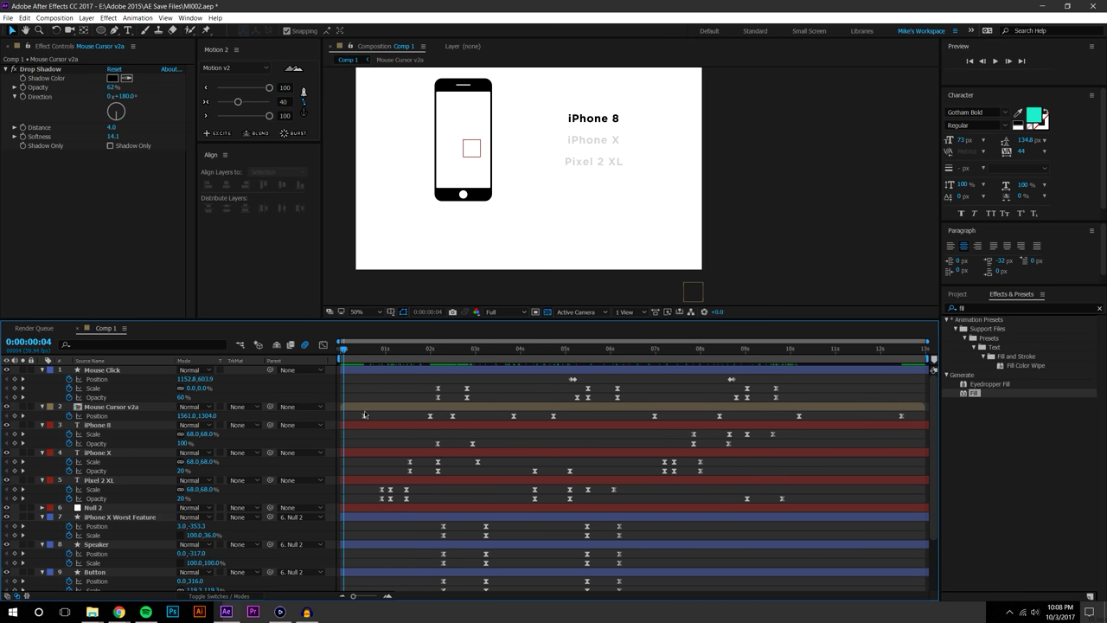
pyautogui.moveTo(363, 417); pyautogui.dragTo(348, 419)
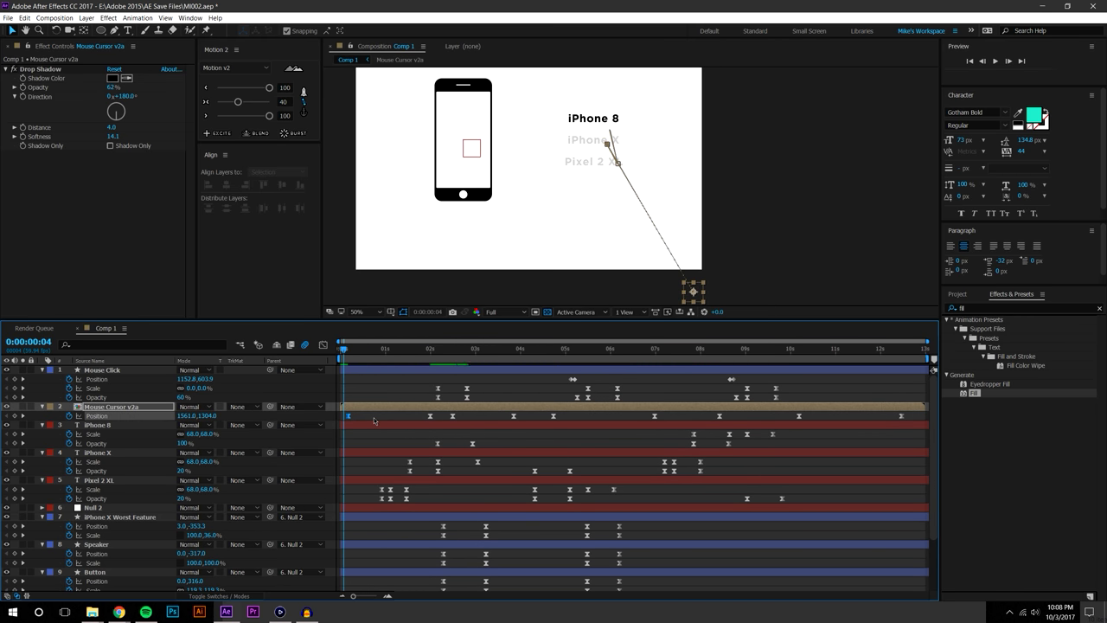
pyautogui.click(367, 418)
# Play back the full animation, checking the cursor's entry, hovers, clicks and exit and the Pixel 2 XL click around 0:00:05:22
pyautogui.click(997, 62)
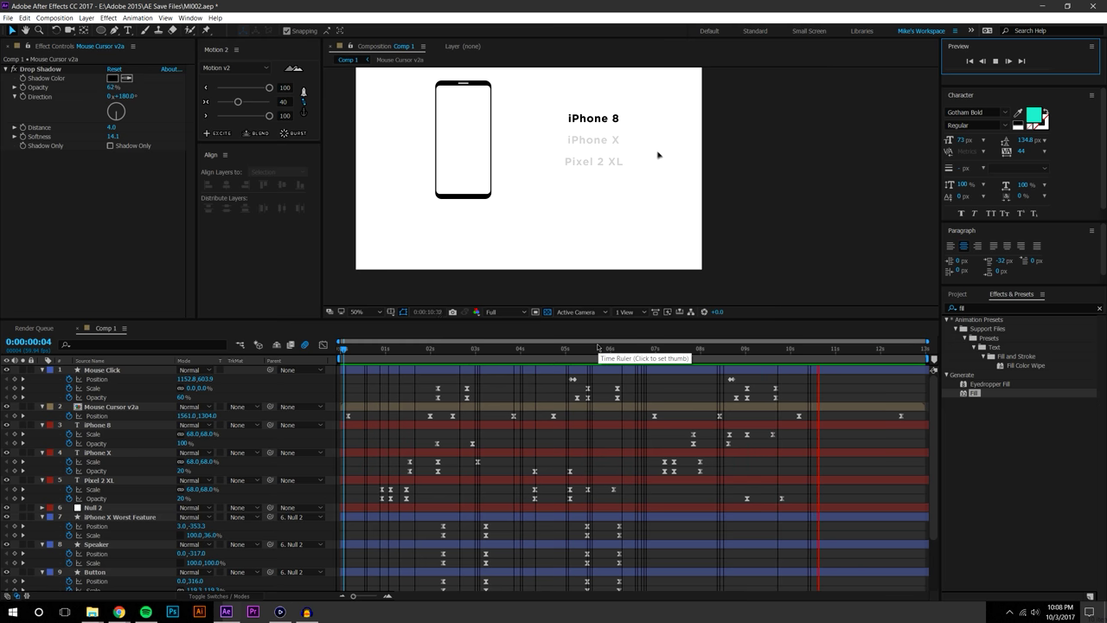
pyautogui.moveTo(418, 349); pyautogui.dragTo(537, 320)
pyautogui.press('space')
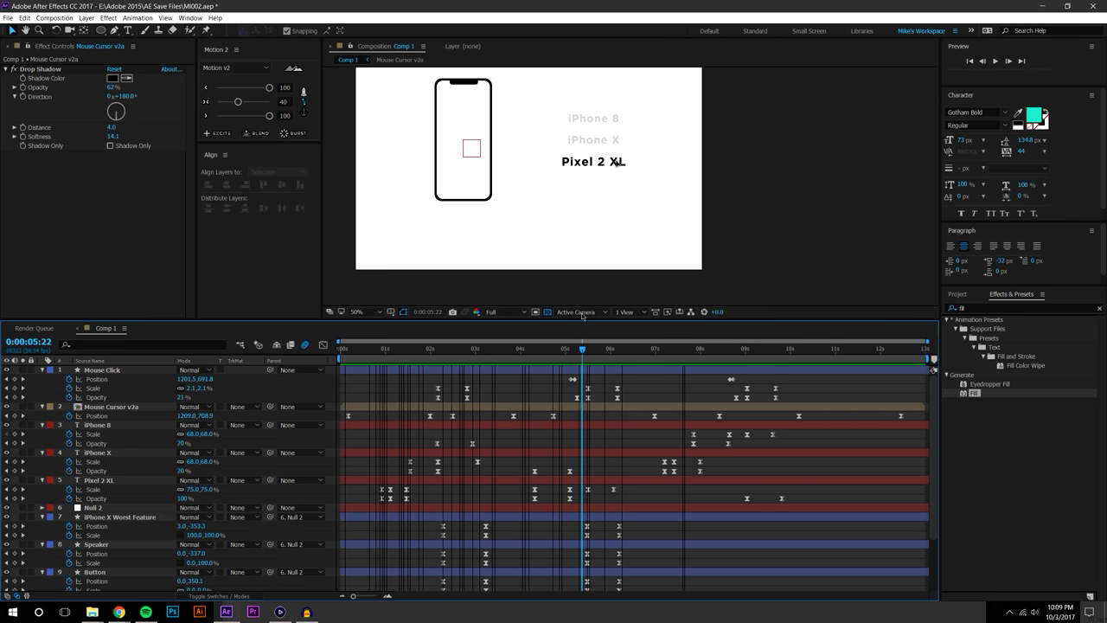
pyautogui.scroll(2, 623, 137)
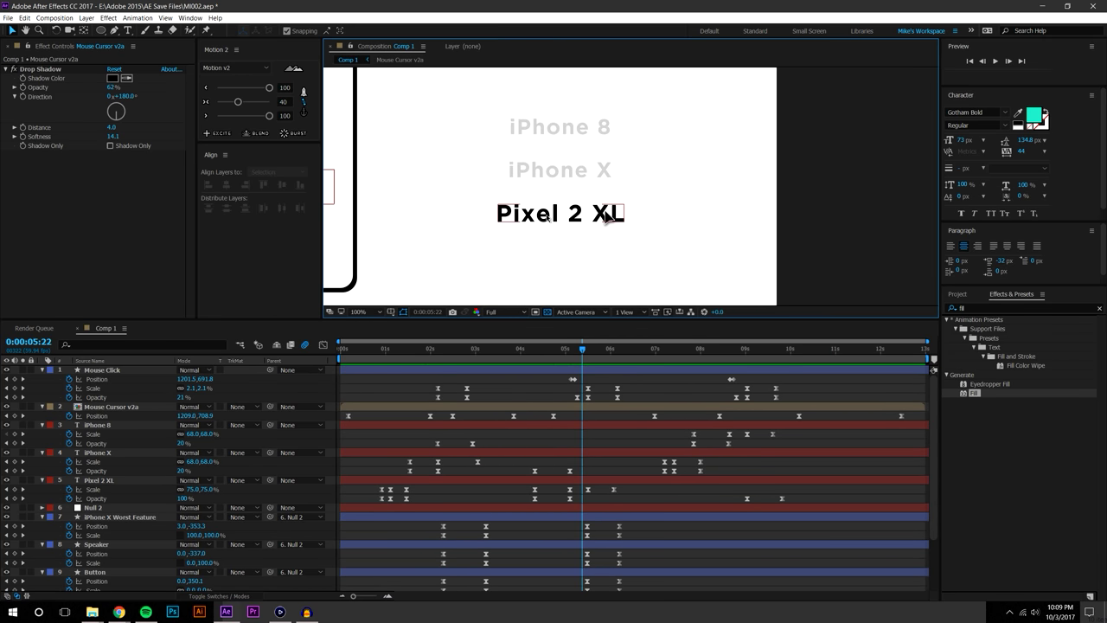
pyautogui.moveTo(571, 355); pyautogui.dragTo(524, 360)
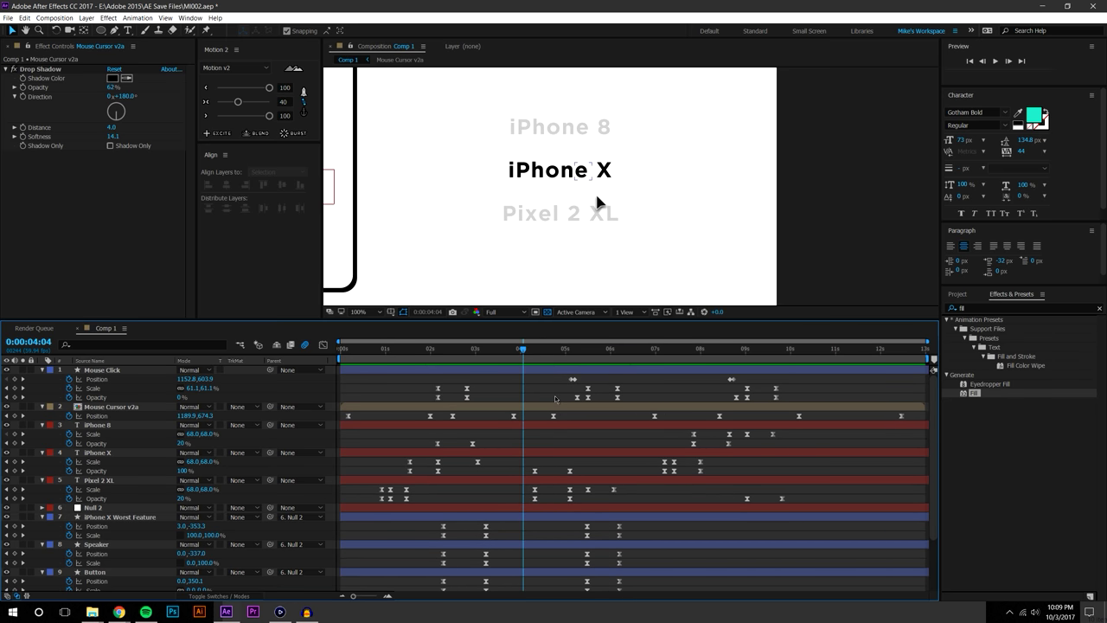
pyautogui.scroll(-2, 597, 200)
pyautogui.moveTo(591, 318); pyautogui.dragTo(591, 419)
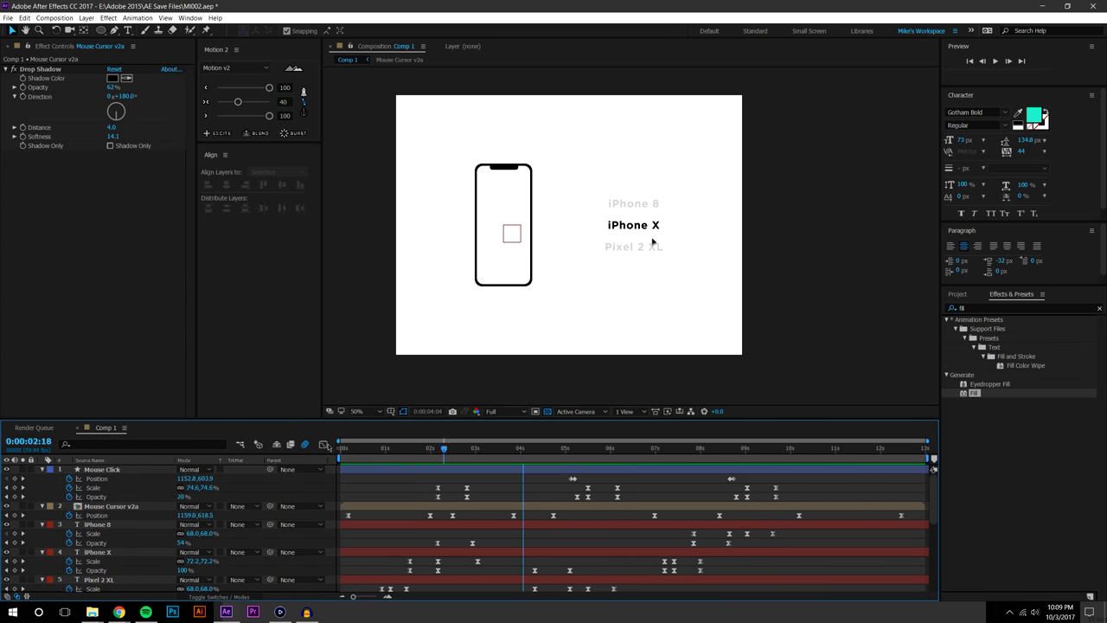
pyautogui.press('Home')
pyautogui.click(996, 62)
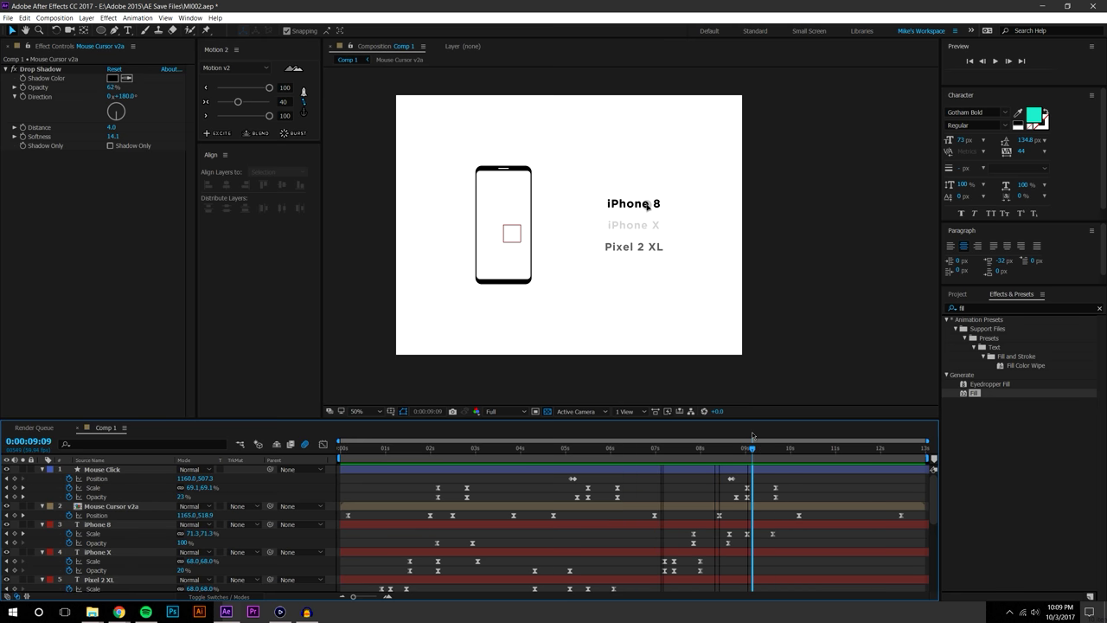
# Move the Position, Scale, Size and Roundness keyframes ending the Pixel 2 XL morph to about 0:00:06:25 on all phone layers
pyautogui.moveTo(756, 421); pyautogui.dragTo(762, 292)
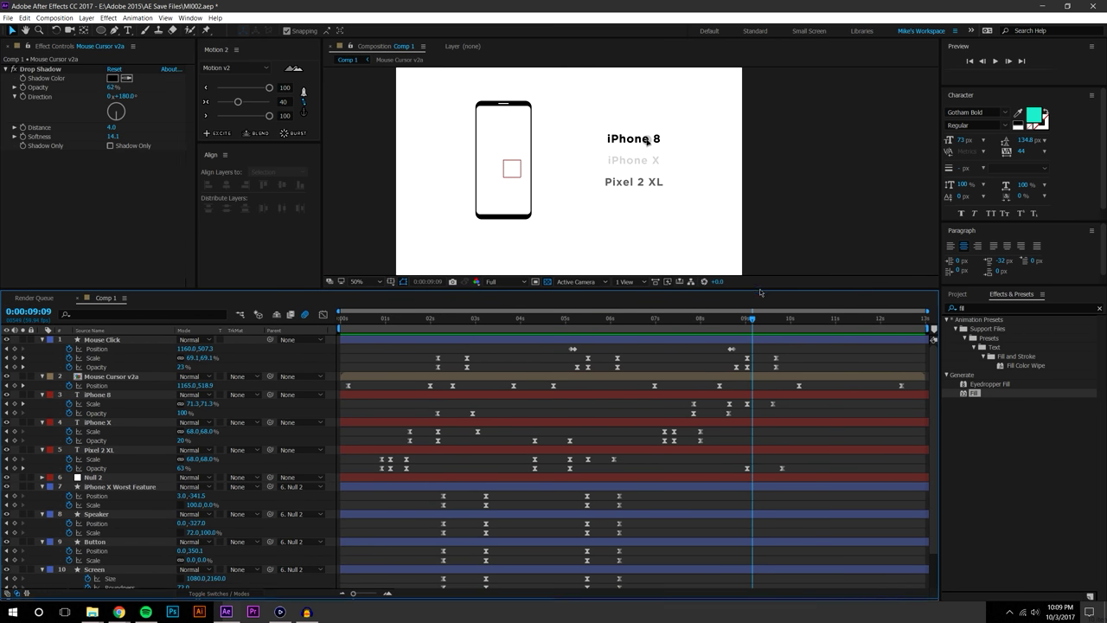
pyautogui.scroll(-3, 735, 402)
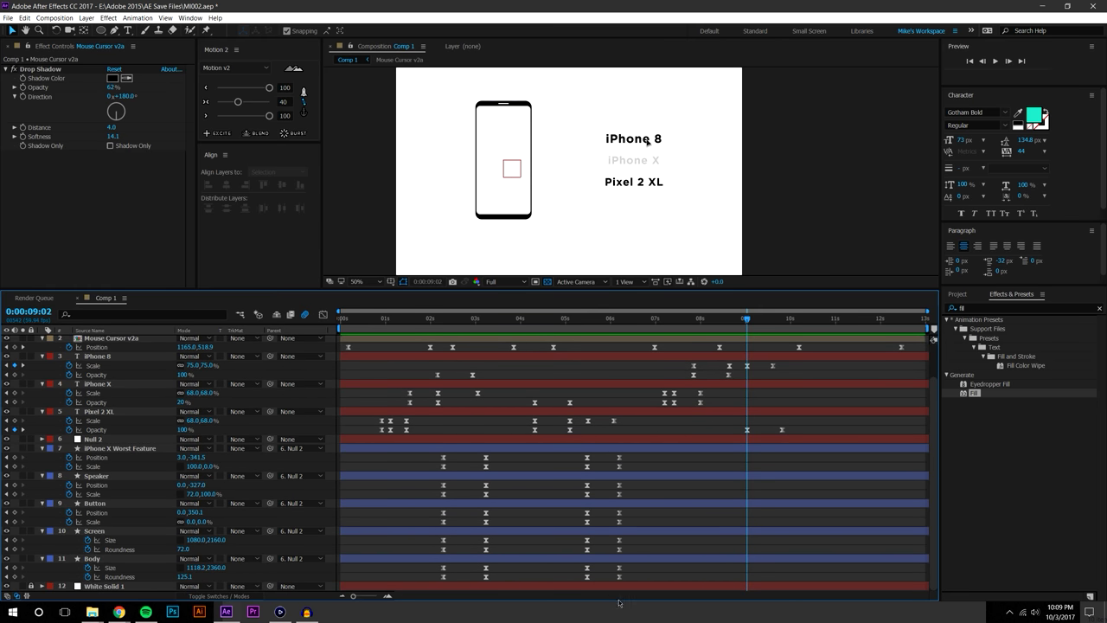
pyautogui.moveTo(608, 457); pyautogui.dragTo(636, 589)
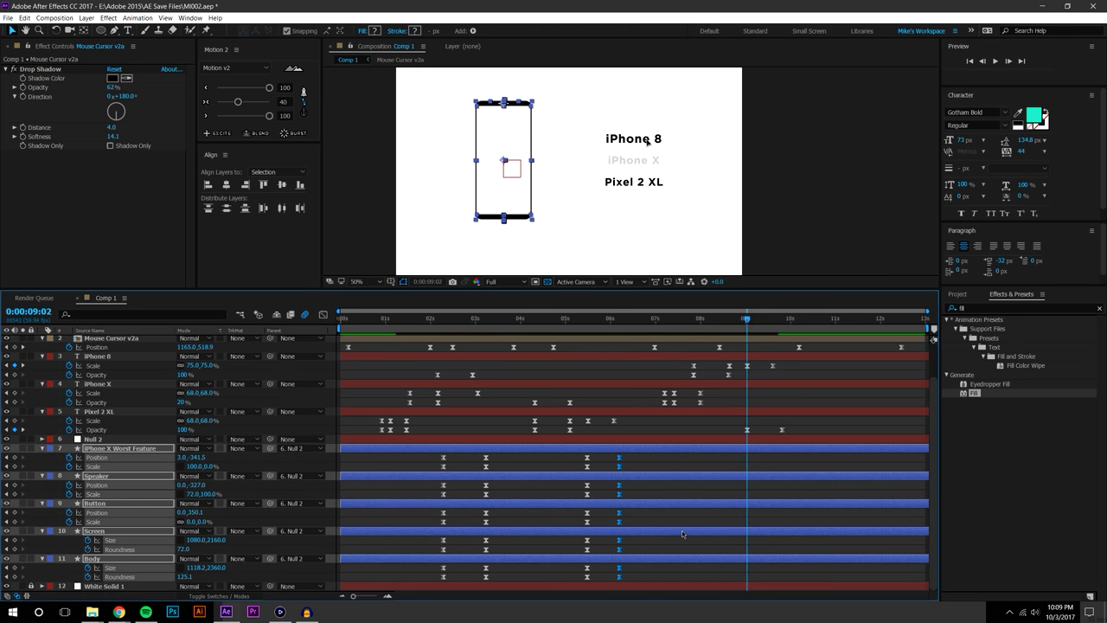
pyautogui.click(631, 467)
pyautogui.moveTo(608, 459)
pyautogui.mouseDown()
pyautogui.moveTo(628, 581)
pyautogui.moveTo(619, 457)
pyautogui.moveTo(629, 461)
pyautogui.mouseUp()
pyautogui.click(659, 461)
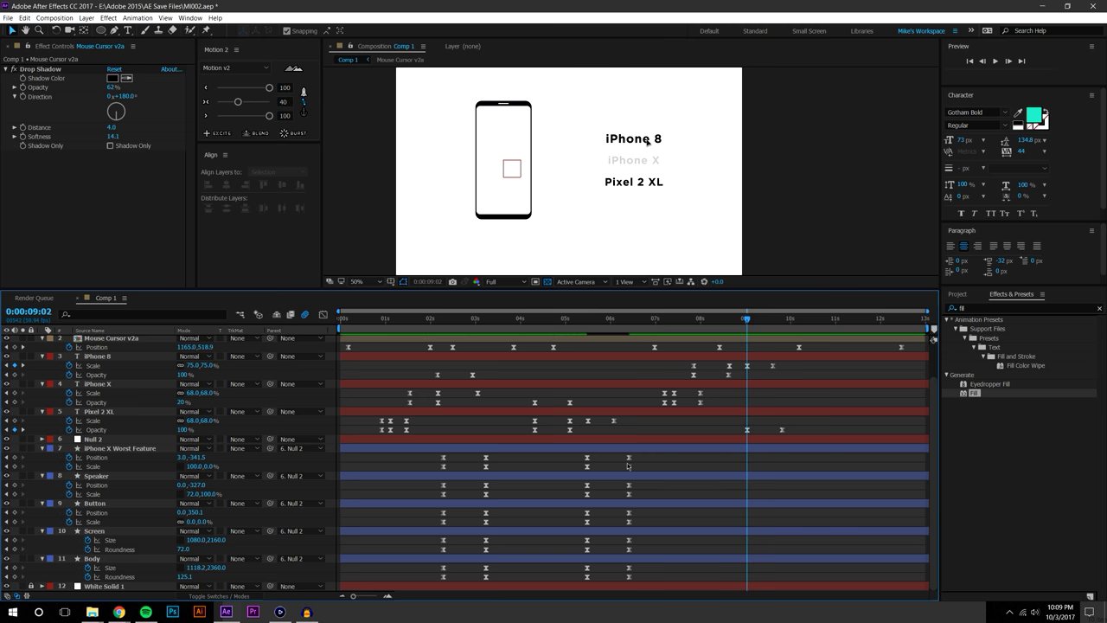
# Copy the phone layers' keyframes from about 0:00:06:25 to 0:00:09:02 to hold the Pixel 2 XL shape
pyautogui.moveTo(625, 460); pyautogui.dragTo(642, 582)
pyautogui.hotkey('ctrl', 'c')
pyautogui.hotkey('ctrl', 'v')
pyautogui.hotkey('ctrl', 'c')
pyautogui.hotkey('ctrl', 'v')
pyautogui.hotkey('ctrl', 'c')
pyautogui.hotkey('ctrl', 'v')
pyautogui.hotkey('ctrl', 'c')
pyautogui.hotkey('ctrl', 'v')
pyautogui.click(777, 548)
pyautogui.click(763, 356)
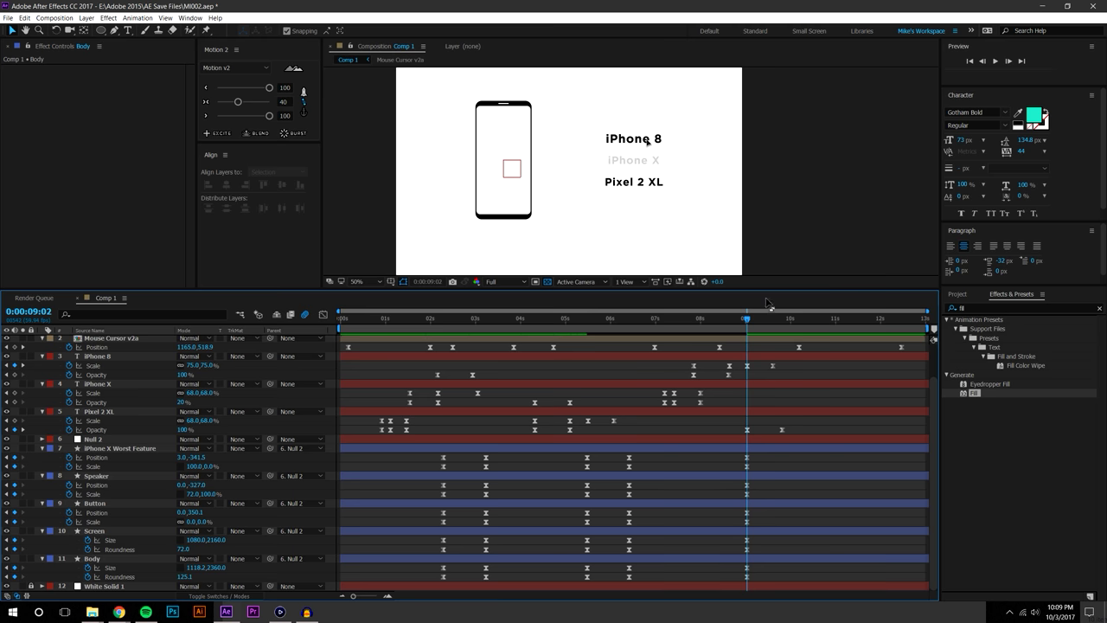
# Clone the phone layers' first iPhone 8 keyframes to 0:00:09:49, using Motion 2's Clone
pyautogui.moveTo(755, 321); pyautogui.dragTo(790, 321)
pyautogui.press('j')
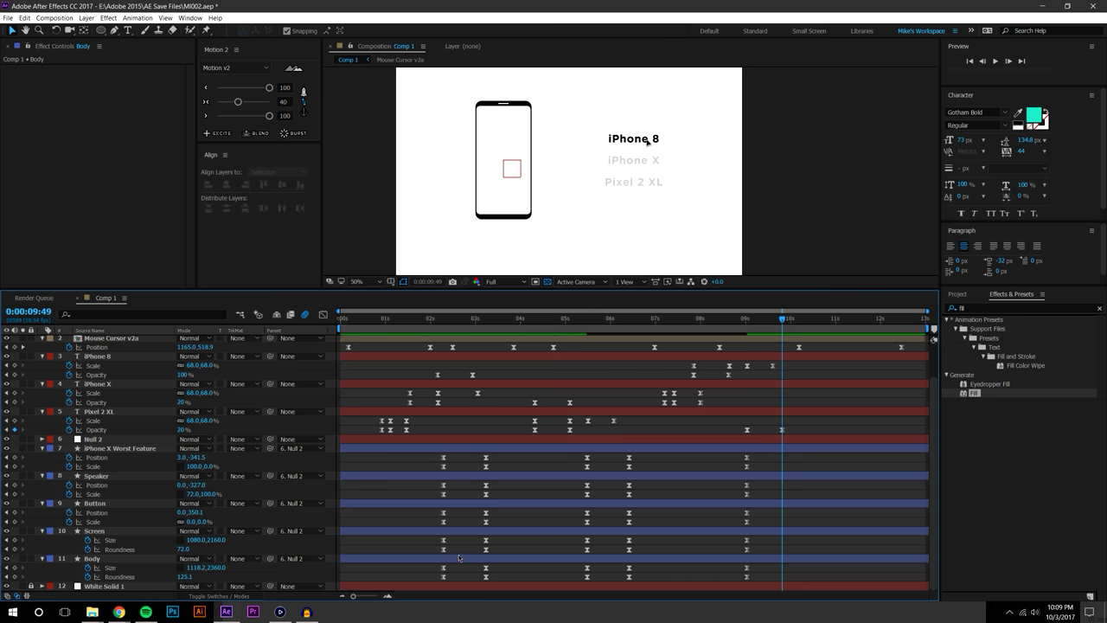
pyautogui.moveTo(461, 572); pyautogui.dragTo(434, 458)
pyautogui.hotkey('ctrl', 'd')
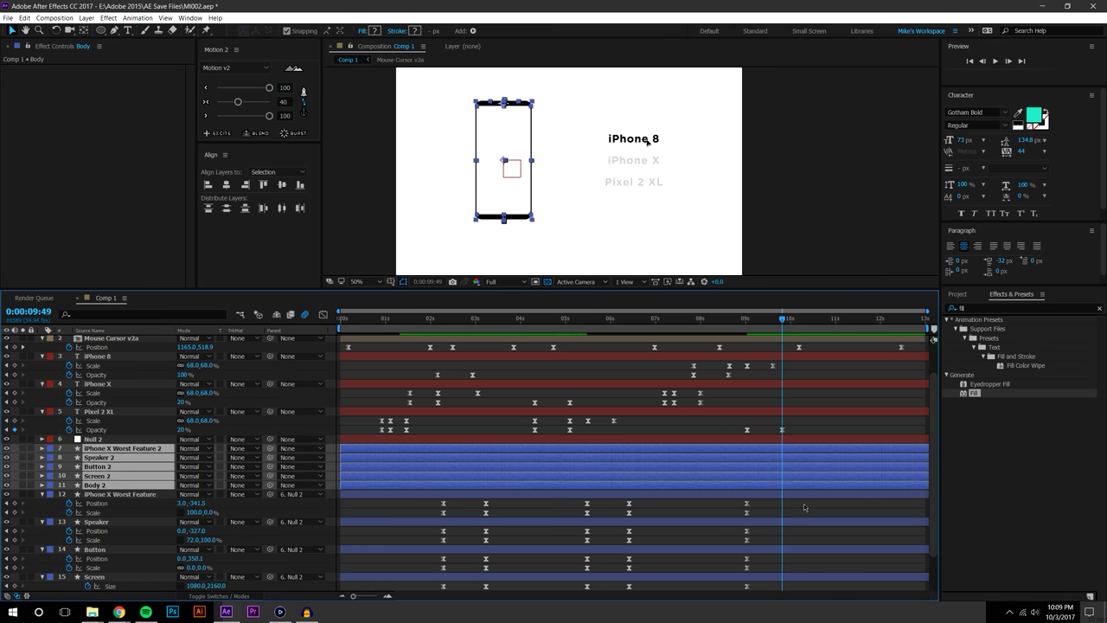
pyautogui.hotkey('ctrl', 'z')
pyautogui.moveTo(428, 458); pyautogui.dragTo(468, 594)
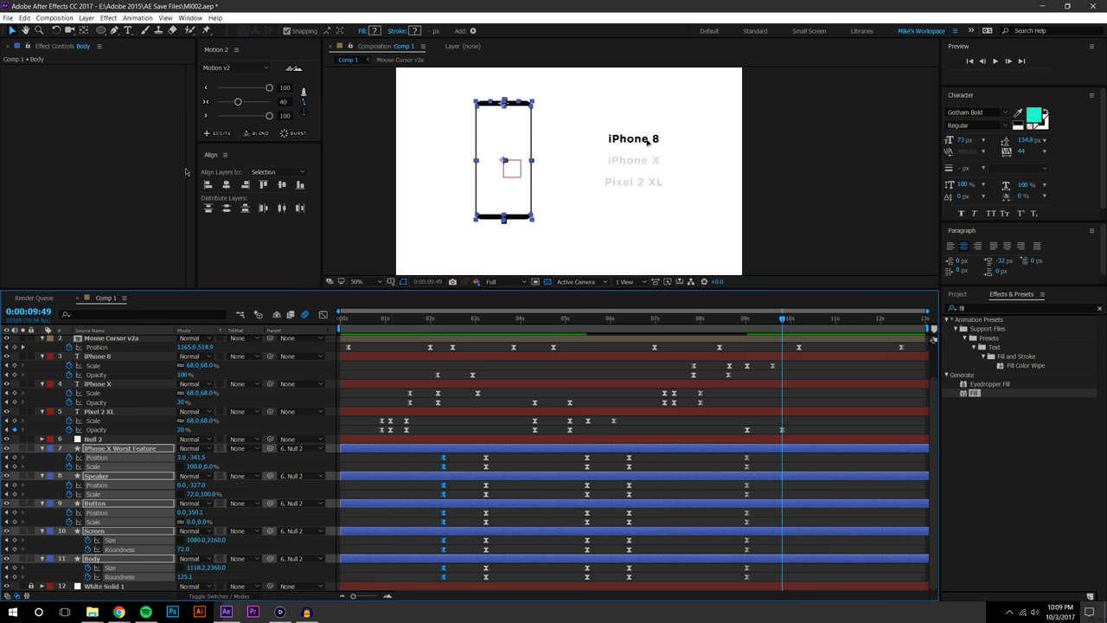
pyautogui.moveTo(236, 141); pyautogui.dragTo(229, 178)
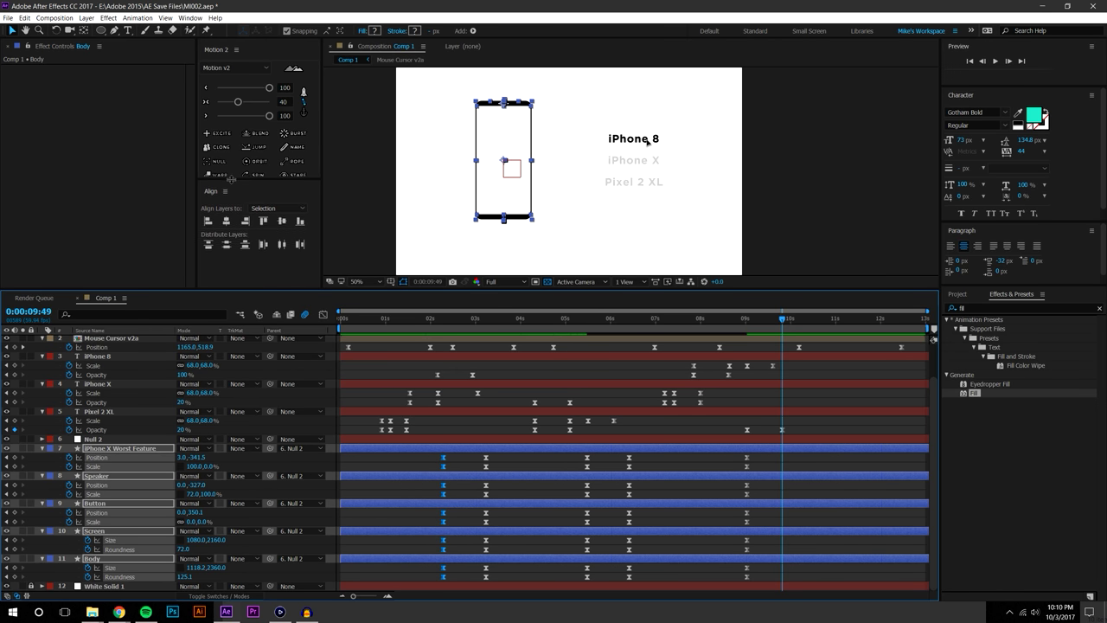
pyautogui.click(220, 147)
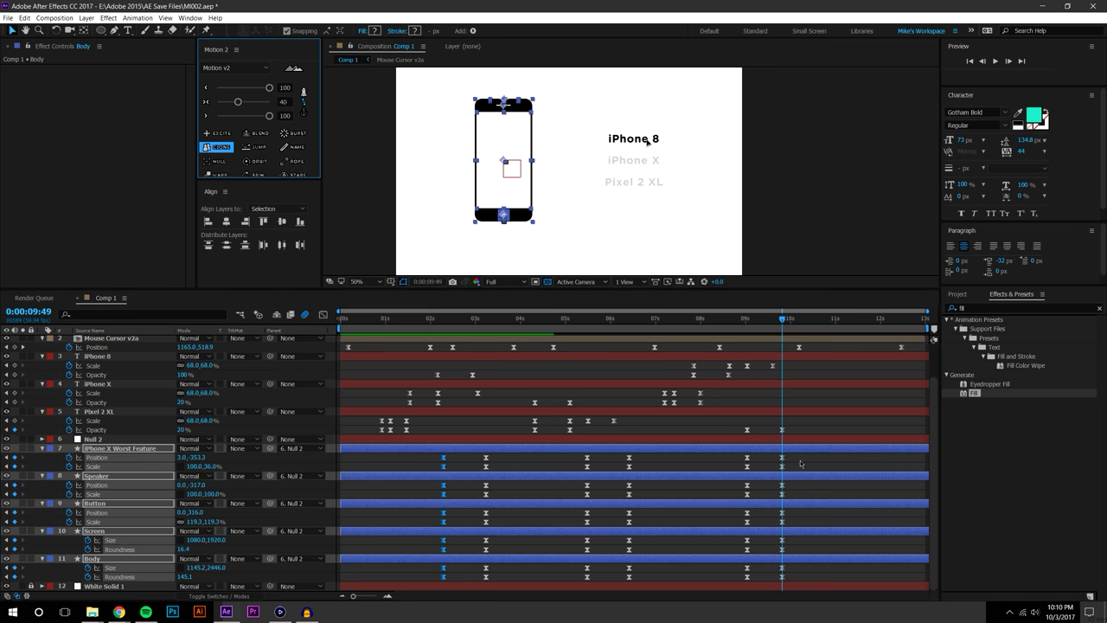
# Set the Button layer's Position at 0:00:09:02 to 0.0, 337.1, inside the phone's lower bezel
pyautogui.click(732, 319)
pyautogui.moveTo(737, 320); pyautogui.dragTo(765, 309)
pyautogui.press('j')
pyautogui.press('j')
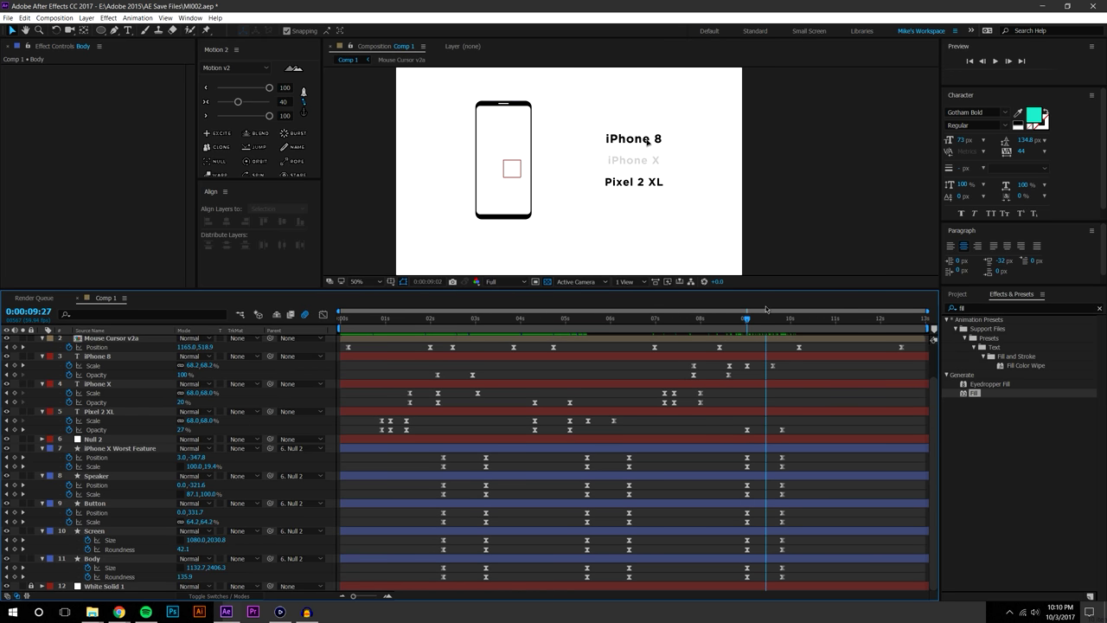
pyautogui.press('k')
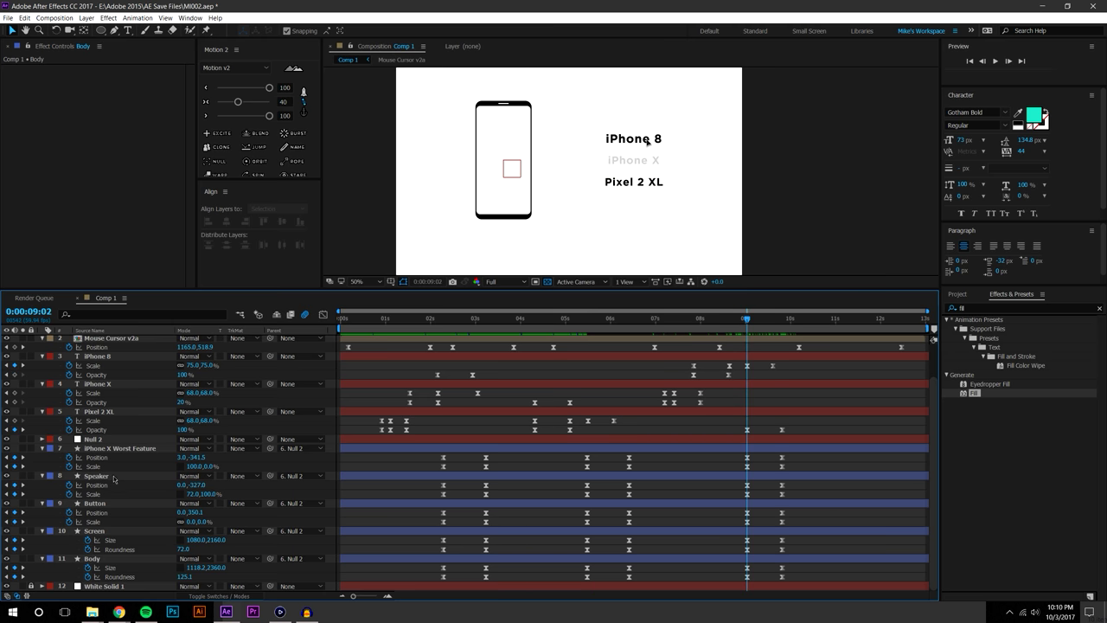
pyautogui.click(112, 504)
pyautogui.scroll(4, 472, 214)
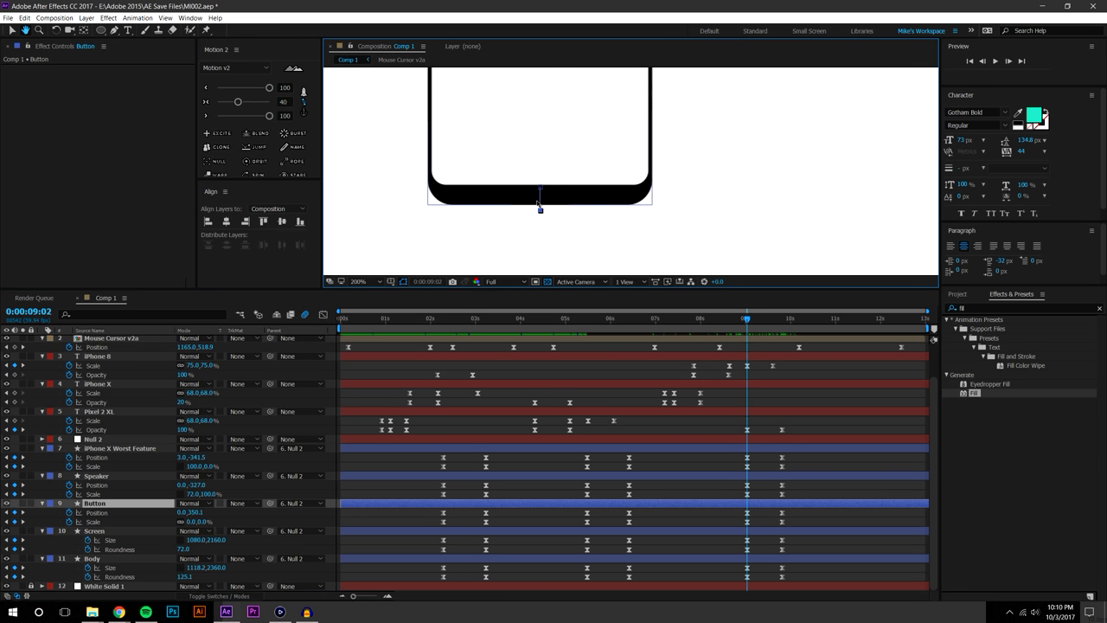
pyautogui.moveTo(198, 513); pyautogui.dragTo(135, 503)
pyautogui.scroll(-4, 577, 174)
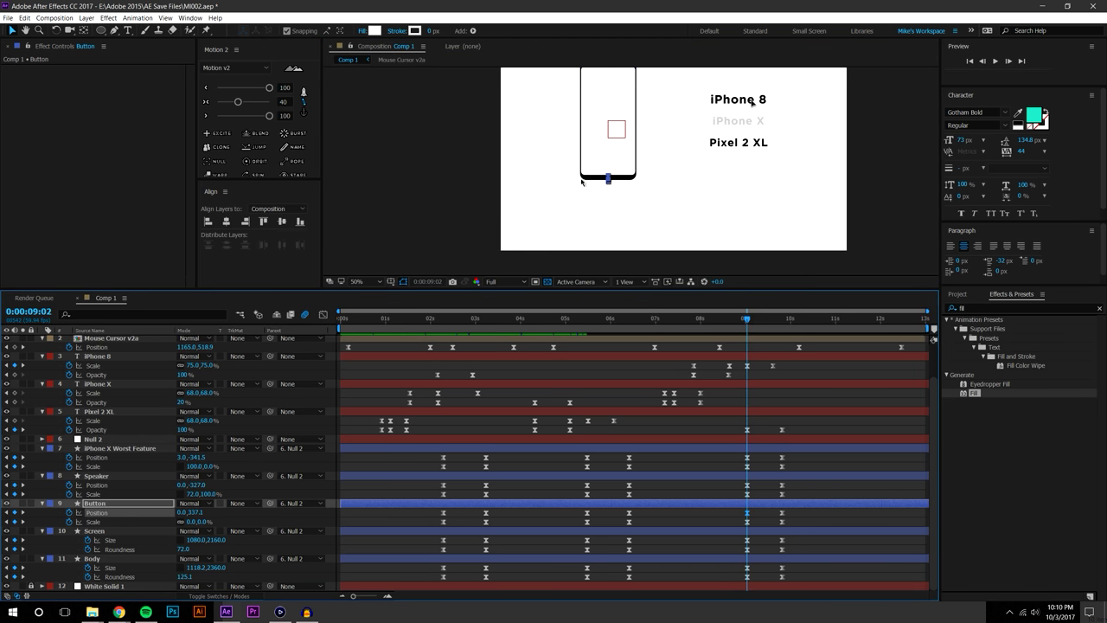
pyautogui.click(814, 516)
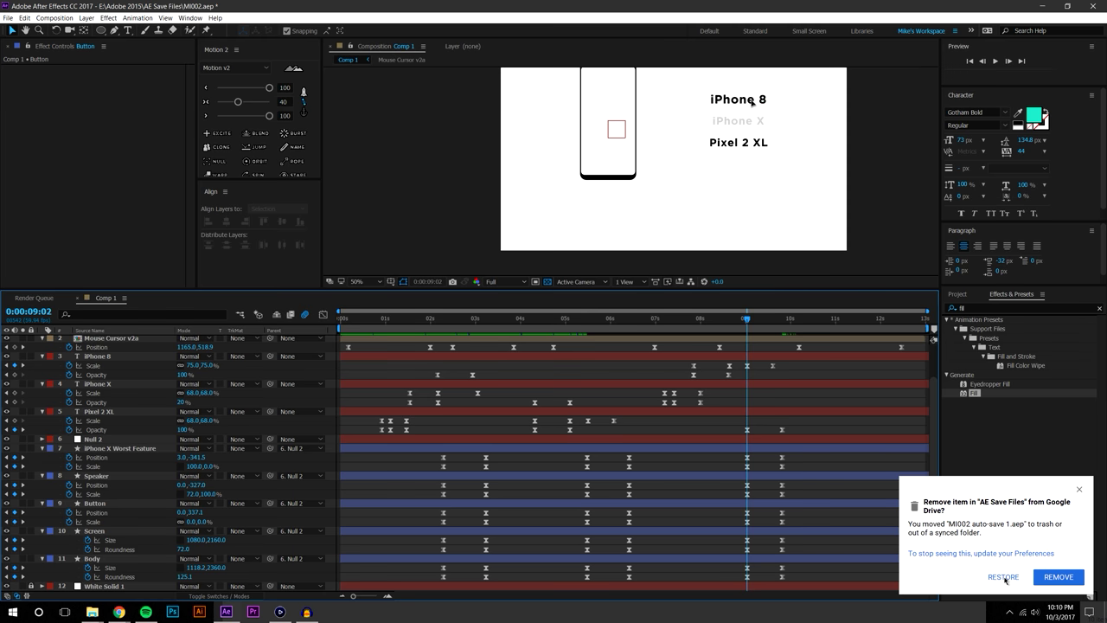
# Dismiss the Google Drive item-removal notice and preview the morph back to iPhone 8 from 0:00:09:02
pyautogui.click(1048, 577)
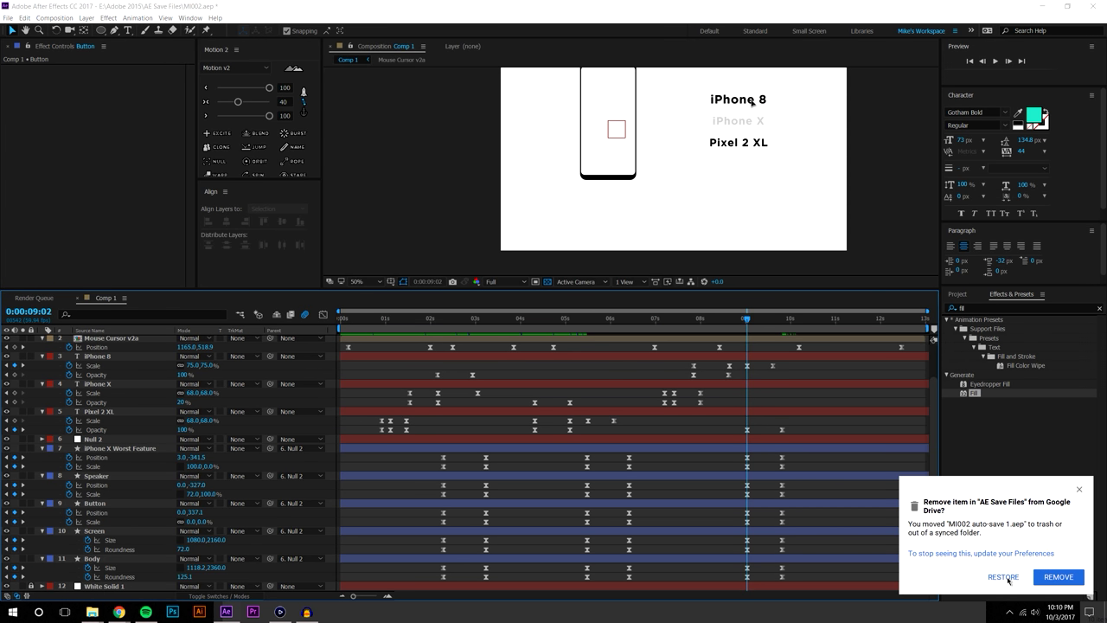
pyautogui.press('space')
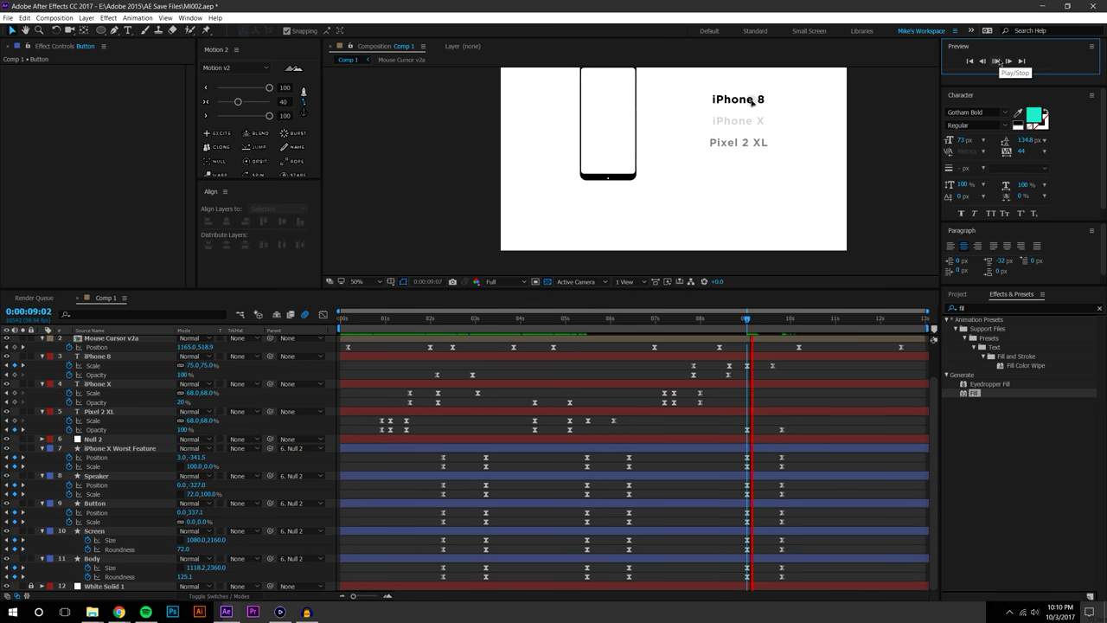
pyautogui.press('space')
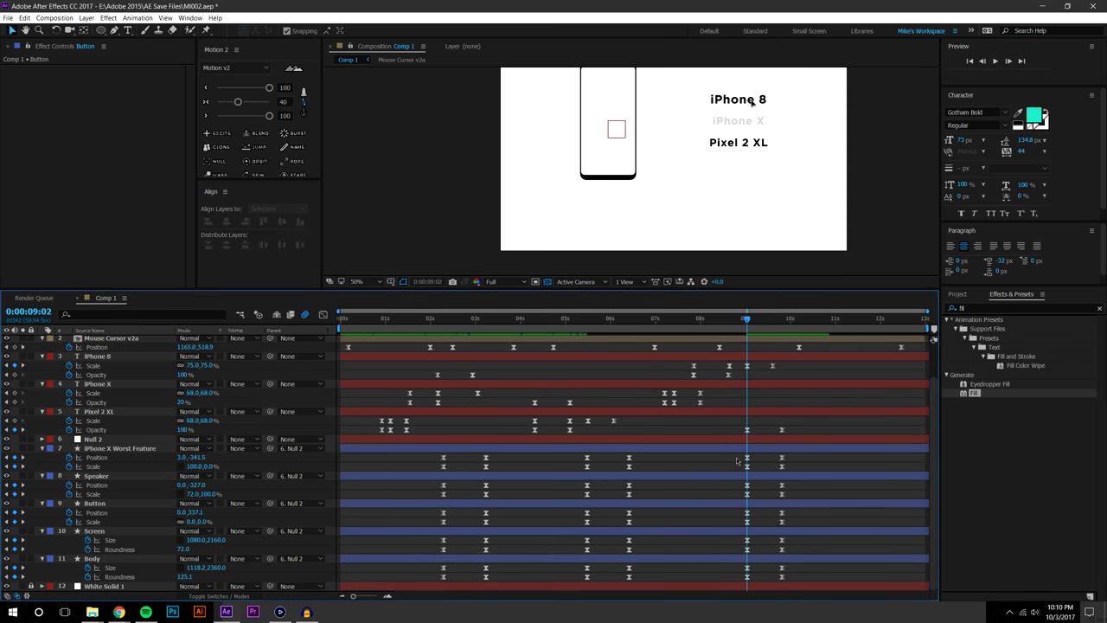
# Move the phone layers' final iPhone 8 keyframes later, to about 0:00:10:00, lengthening the return morph
pyautogui.moveTo(736, 455); pyautogui.dragTo(795, 584)
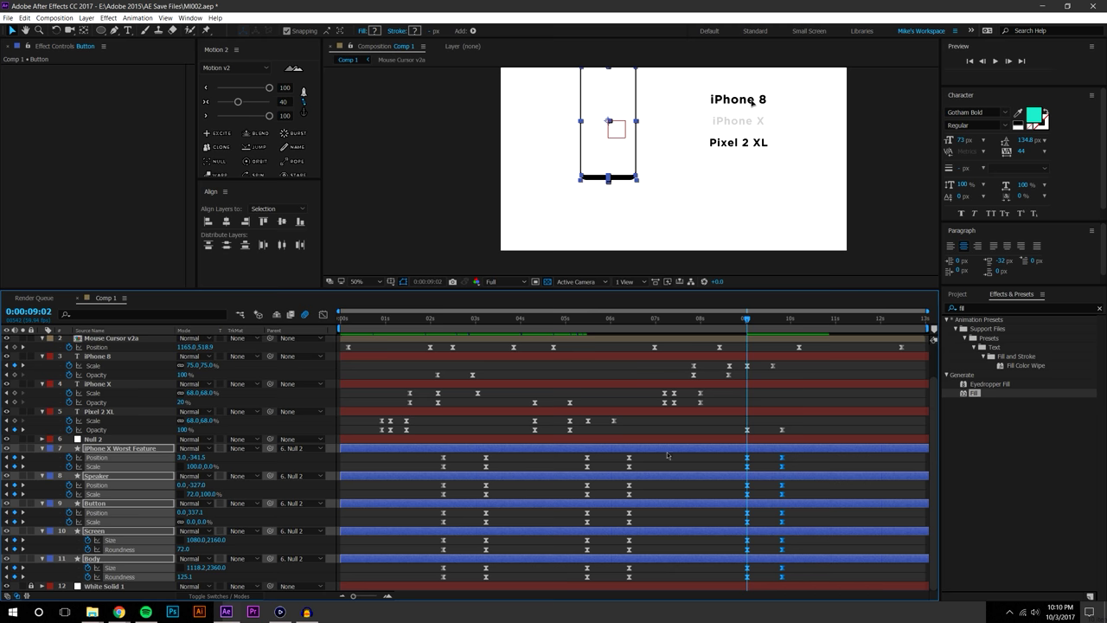
pyautogui.click(484, 471)
pyautogui.moveTo(434, 456); pyautogui.dragTo(760, 582)
pyautogui.moveTo(775, 460); pyautogui.dragTo(806, 605)
pyautogui.moveTo(787, 461); pyautogui.dragTo(794, 461)
pyautogui.click(778, 583)
# Set the middle easing value to 38 in Motion 2 for all keyframes on the phone layers
pyautogui.moveTo(427, 456); pyautogui.dragTo(880, 590)
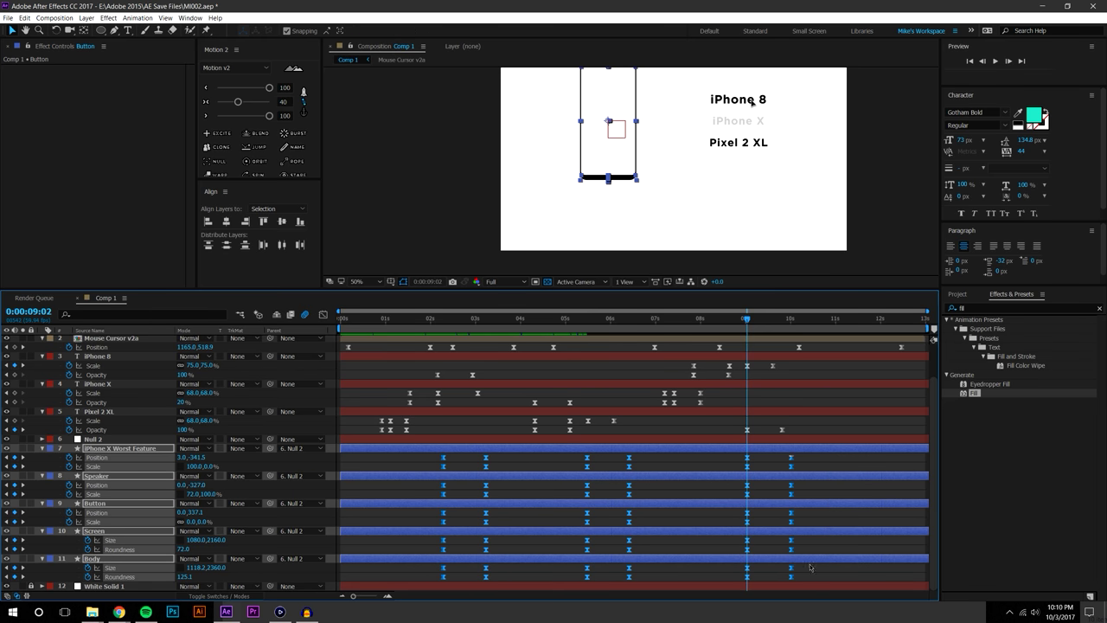
pyautogui.moveTo(238, 102)
pyautogui.mouseDown()
pyautogui.moveTo(192, 102)
pyautogui.moveTo(237, 102)
pyautogui.mouseUp()
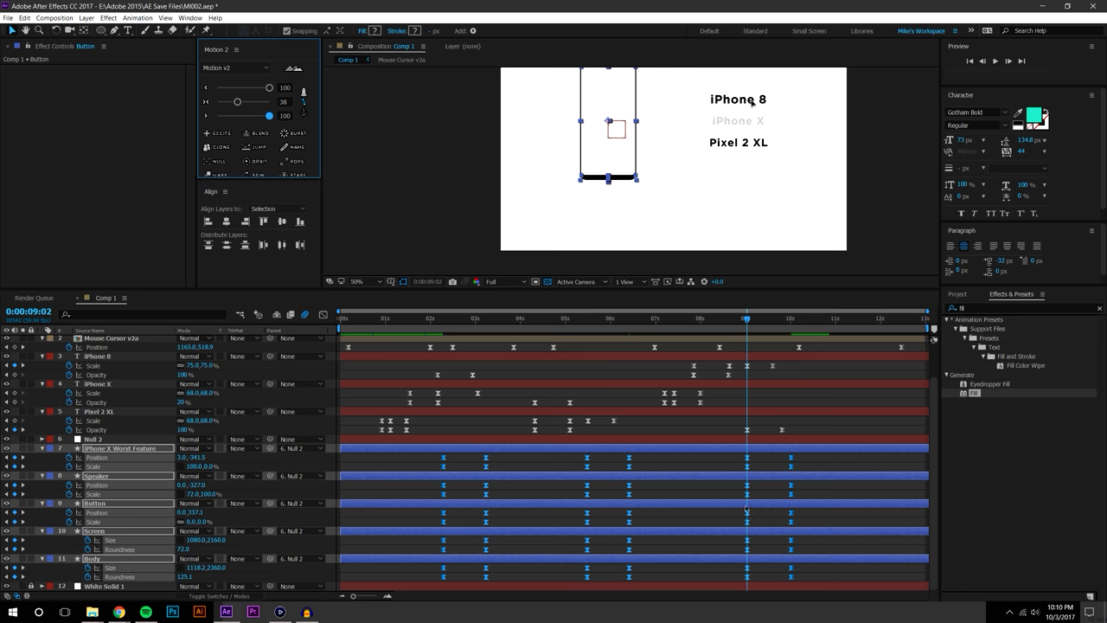
pyautogui.click(844, 543)
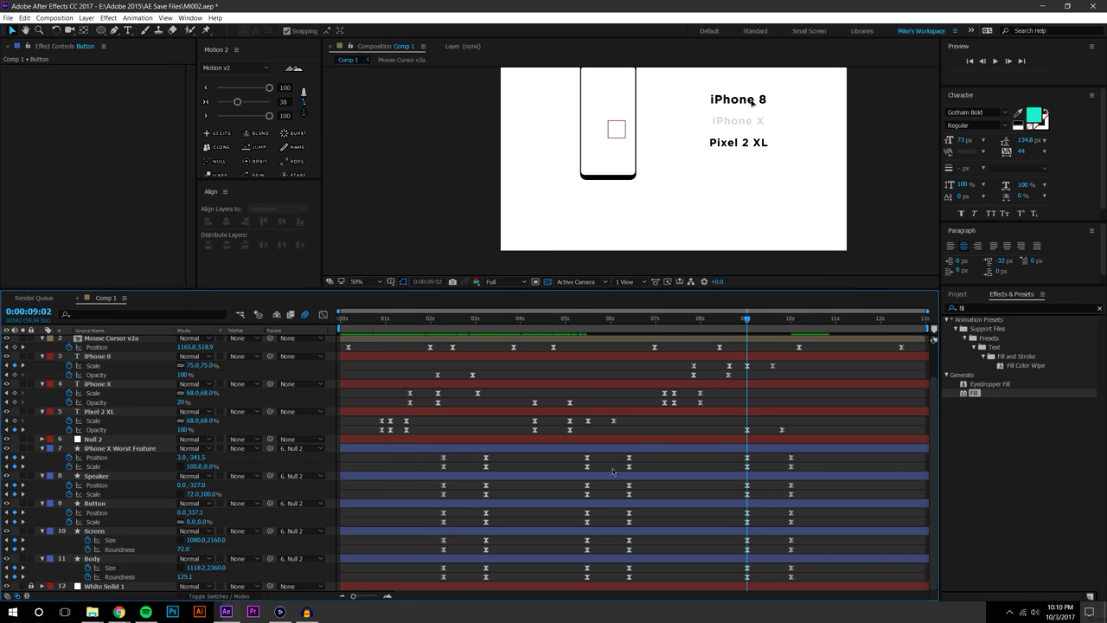
# Inspect the speed graphs of the iPhone X Worst Feature and Speaker layers, then play back the animation
pyautogui.moveTo(435, 455); pyautogui.dragTo(842, 472)
pyautogui.click(323, 315)
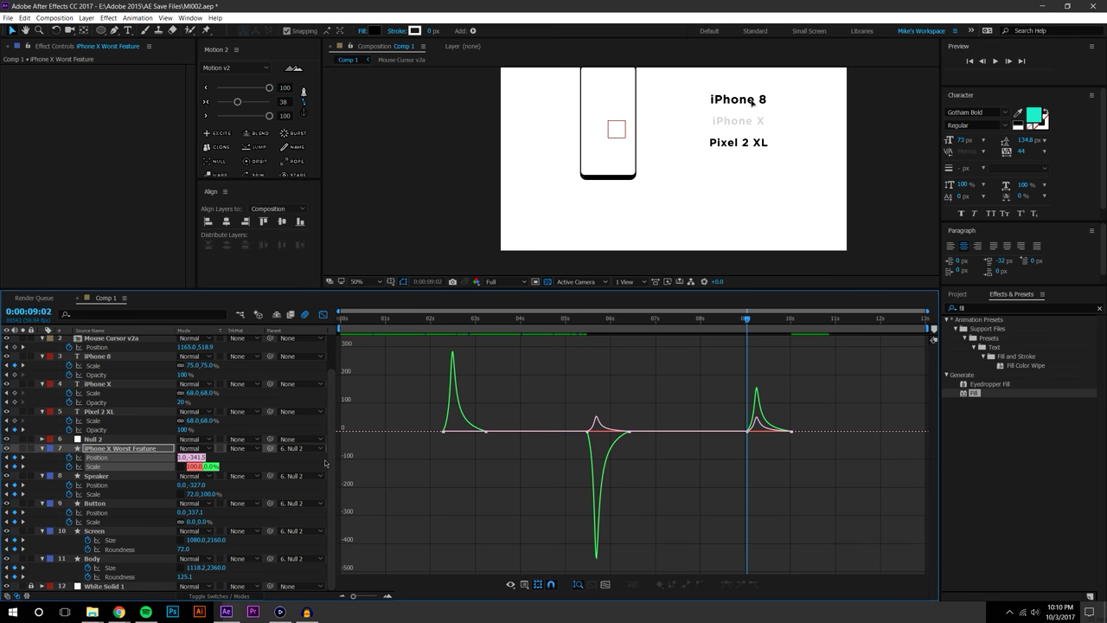
pyautogui.click(108, 487)
pyautogui.click(99, 495)
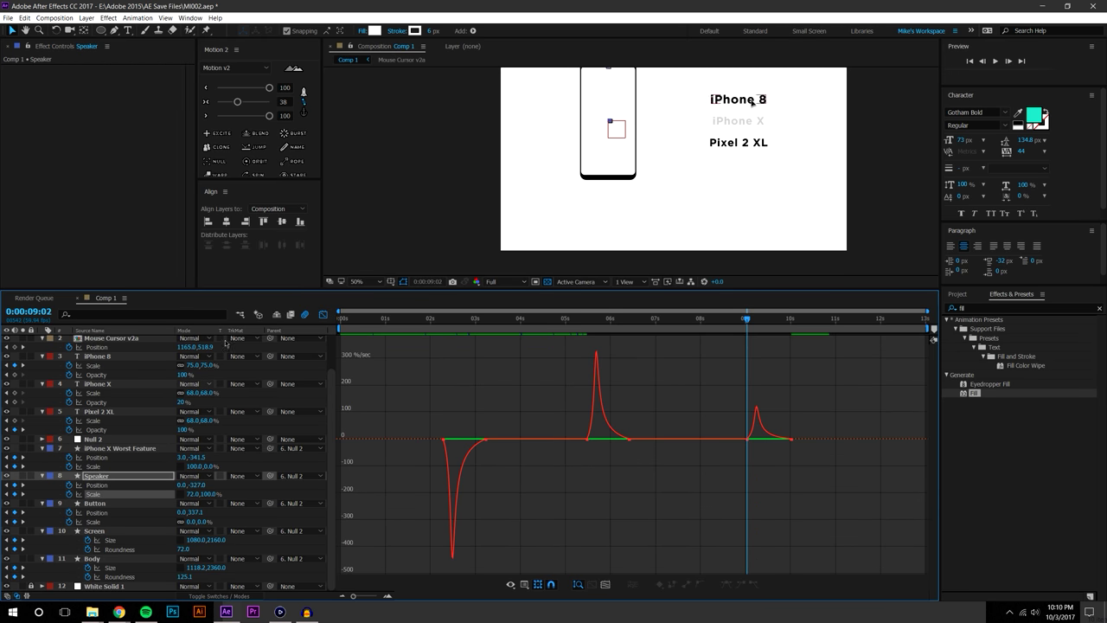
pyautogui.click(324, 314)
pyautogui.click(667, 521)
pyautogui.press('space')
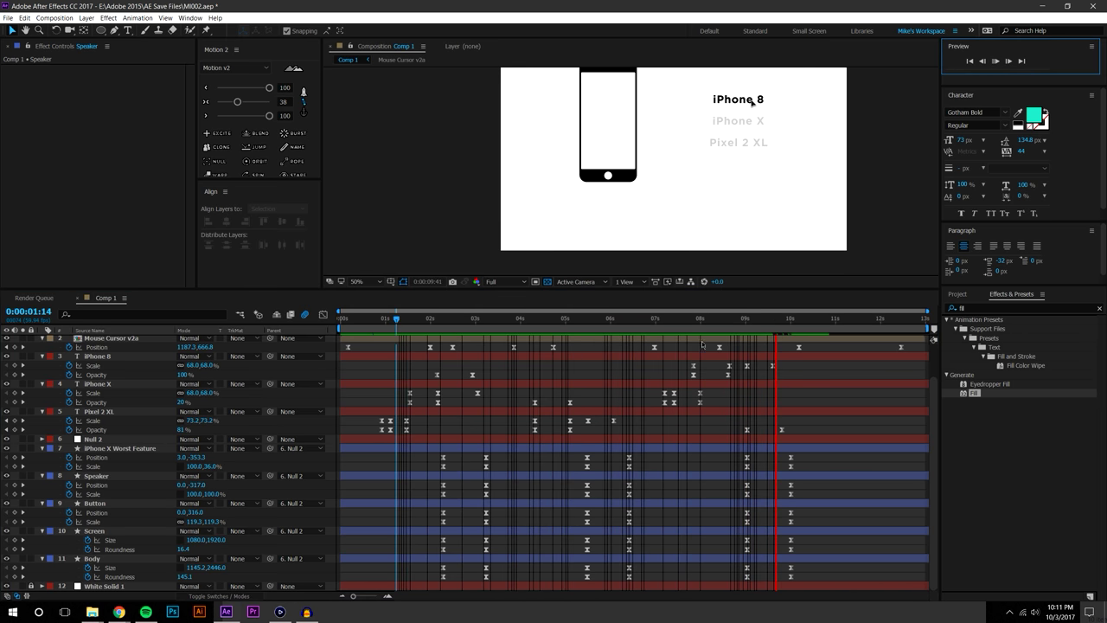
# Shift the phone layers' return-morph keyframes to start about 0:00:09:15 and the Pixel 2 XL morph keyframes to start about 0:00:05:38
pyautogui.moveTo(732, 319); pyautogui.dragTo(753, 320)
pyautogui.moveTo(740, 448); pyautogui.dragTo(808, 575)
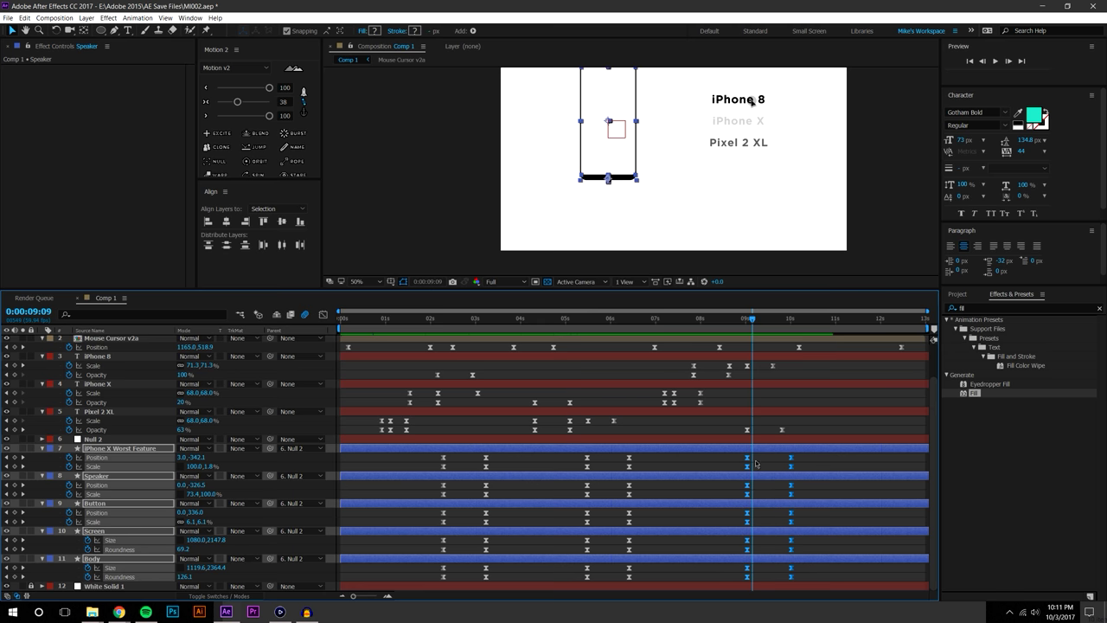
pyautogui.moveTo(747, 462); pyautogui.dragTo(757, 462)
pyautogui.moveTo(577, 456); pyautogui.dragTo(637, 595)
pyautogui.moveTo(587, 458); pyautogui.dragTo(594, 459)
pyautogui.click(554, 472)
# Fit the composition in the viewer and play back the animation from the start, checking the retimed phone morphs
pyautogui.moveTo(437, 319); pyautogui.dragTo(445, 319)
pyautogui.press('space')
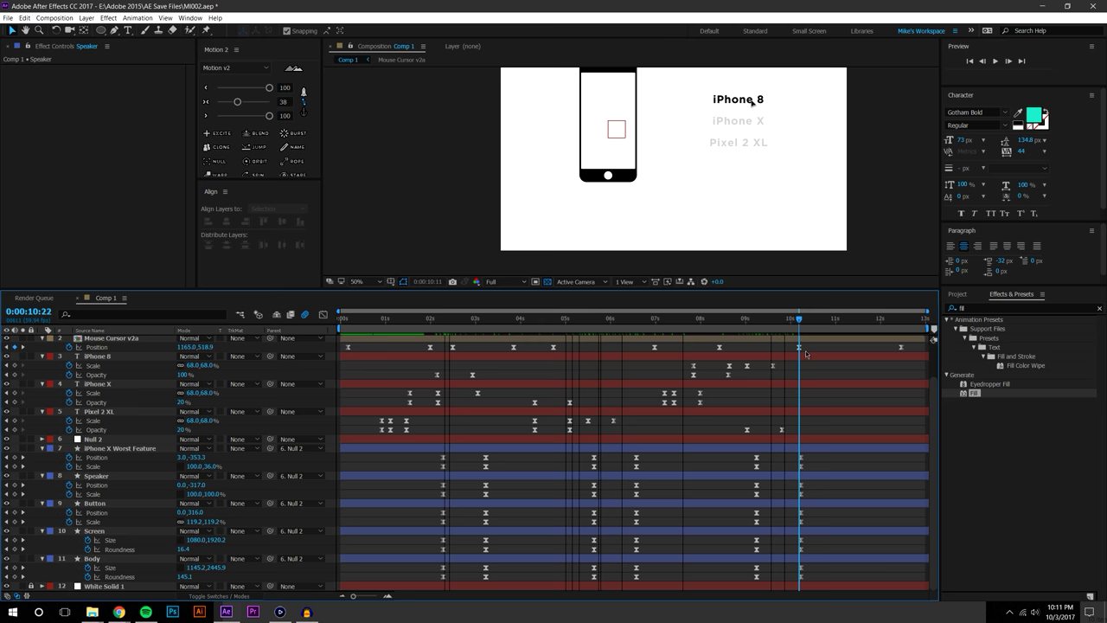
pyautogui.moveTo(561, 349); pyautogui.dragTo(410, 346)
pyautogui.moveTo(587, 188); pyautogui.dragTo(563, 217)
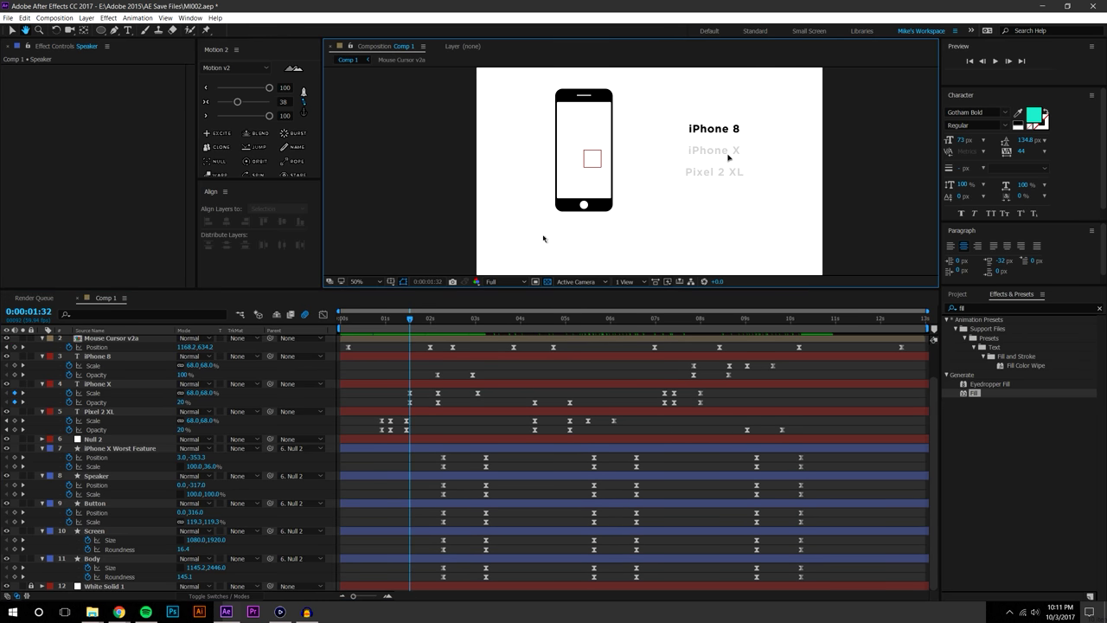
pyautogui.click(368, 282)
pyautogui.click(380, 306)
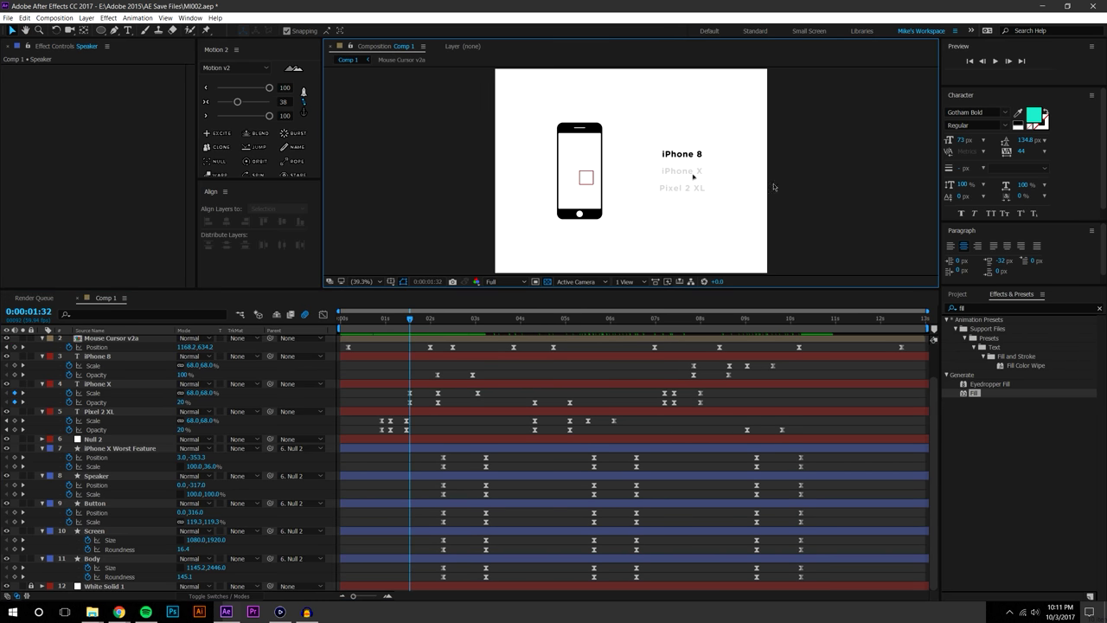
pyautogui.press('Home')
pyautogui.click(996, 60)
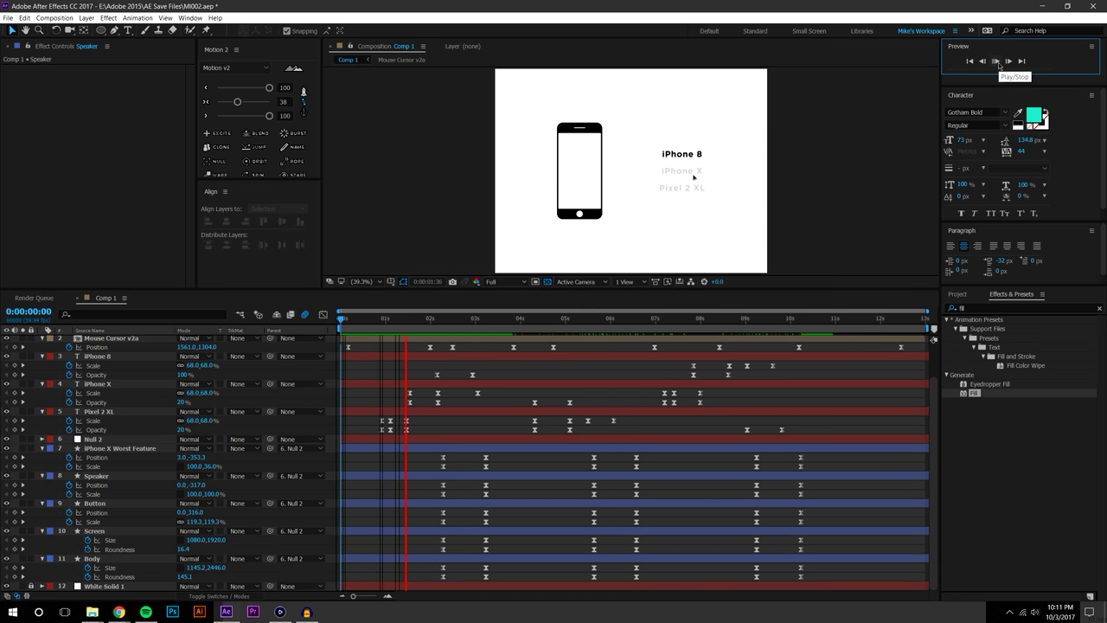